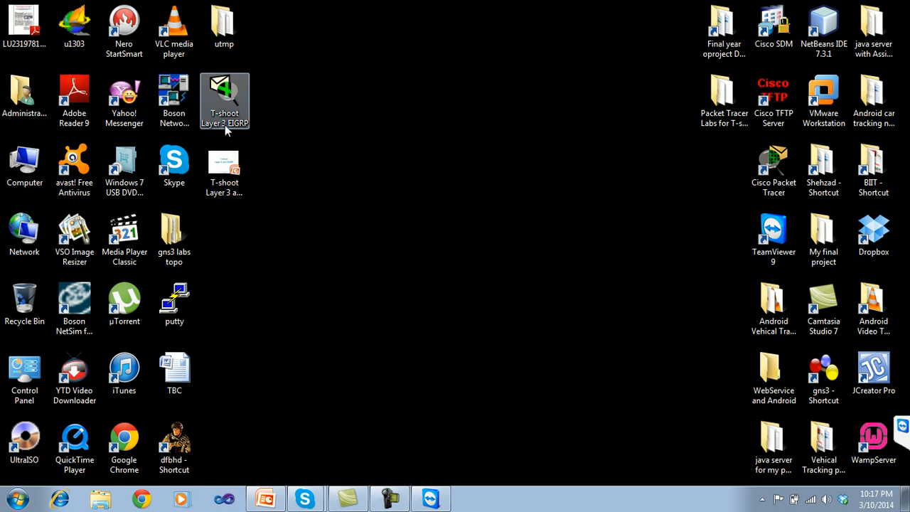
Open the T-shoot Layer 3 EIGRP file from the desktop in Cisco Packet Tracer and maximize its window.
double_click(225, 124)
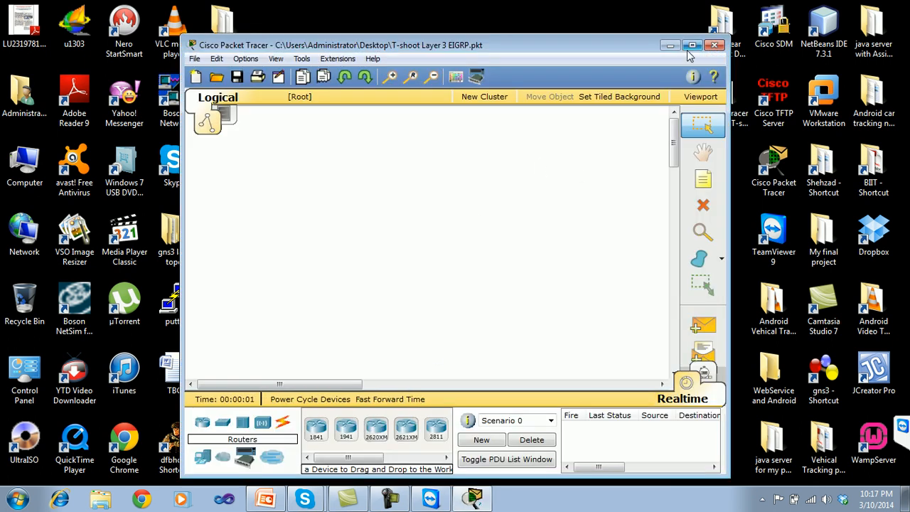
click(691, 45)
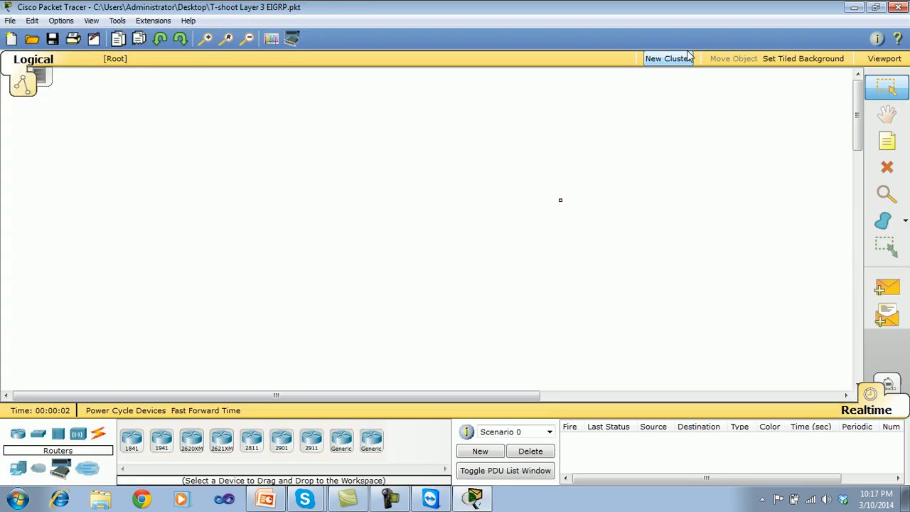
Examine the Head Office topology, including its floor VLANs, multilayer switches, router on a stick and HdRouter link.
drag(860, 116, 853, 319)
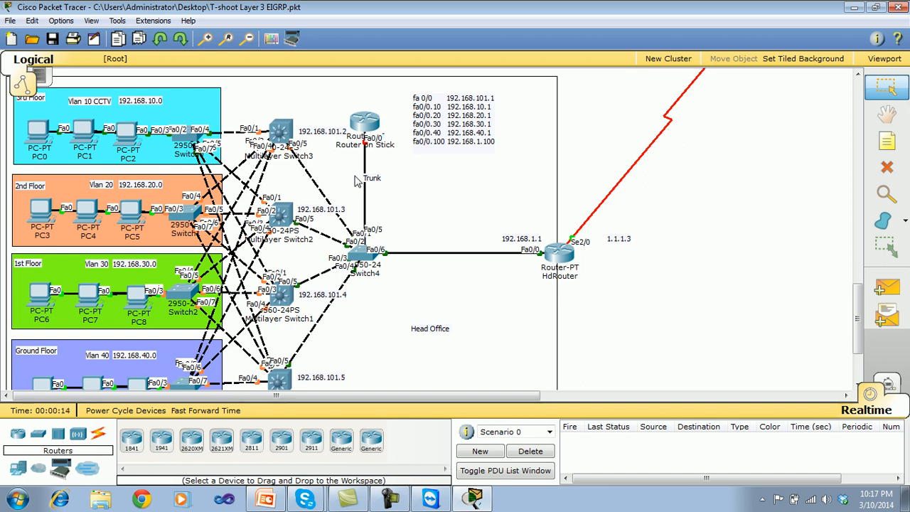
drag(858, 300, 858, 304)
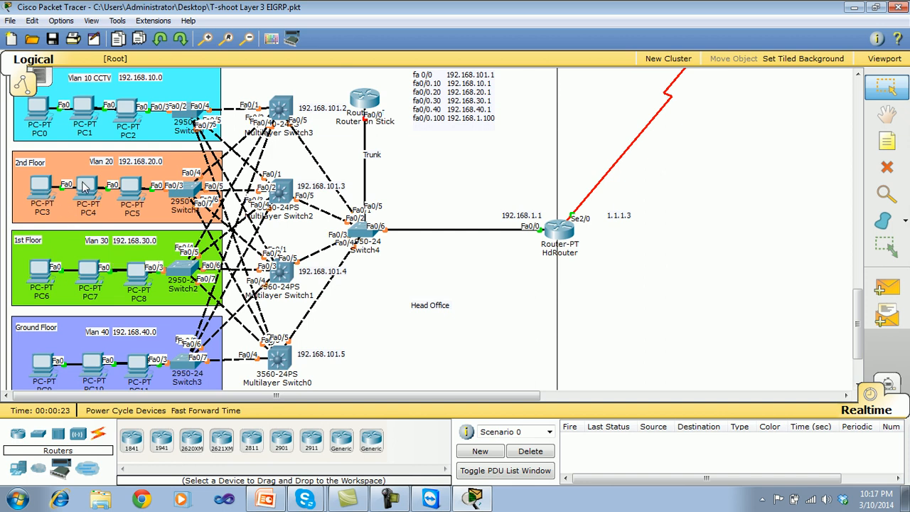
click(401, 504)
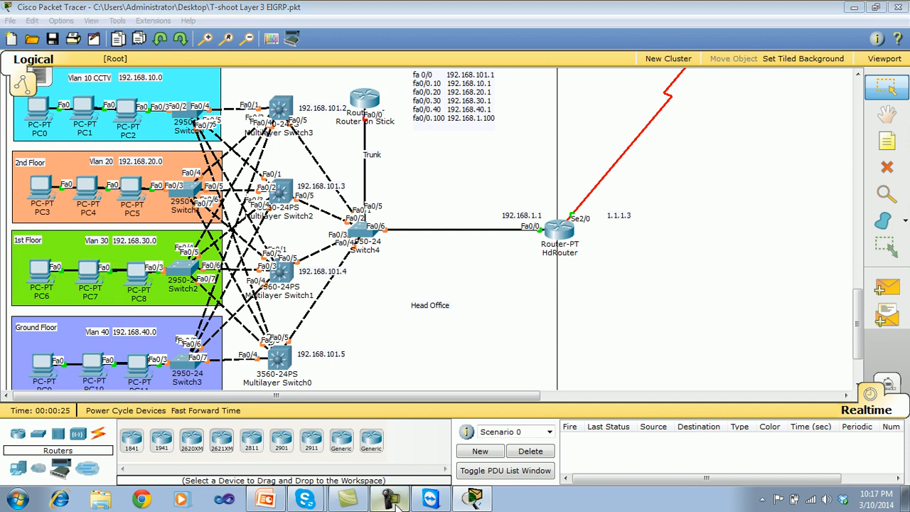
click(877, 399)
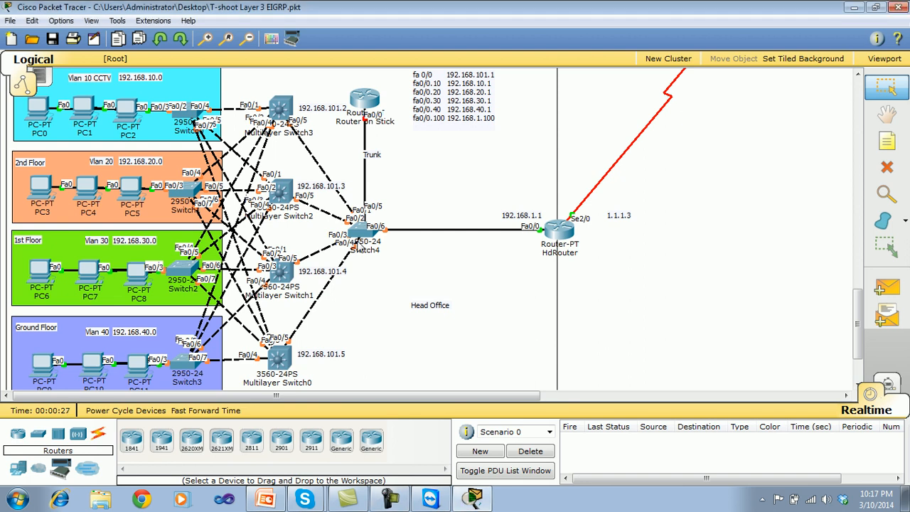
drag(858, 318, 857, 304)
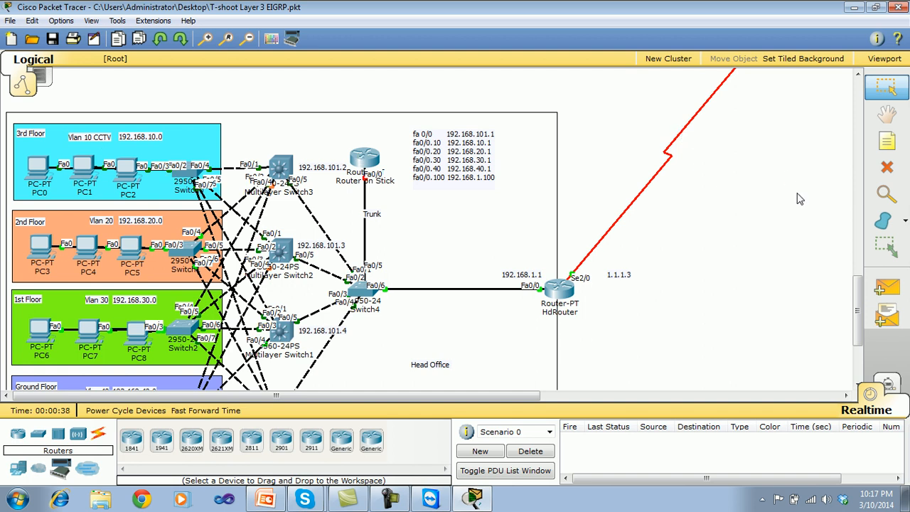
drag(859, 284, 859, 342)
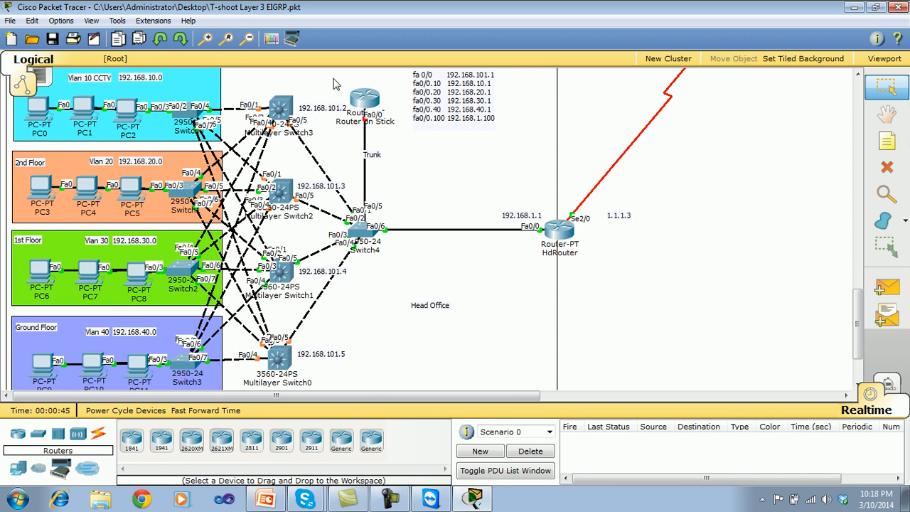
mouse_move(359, 235)
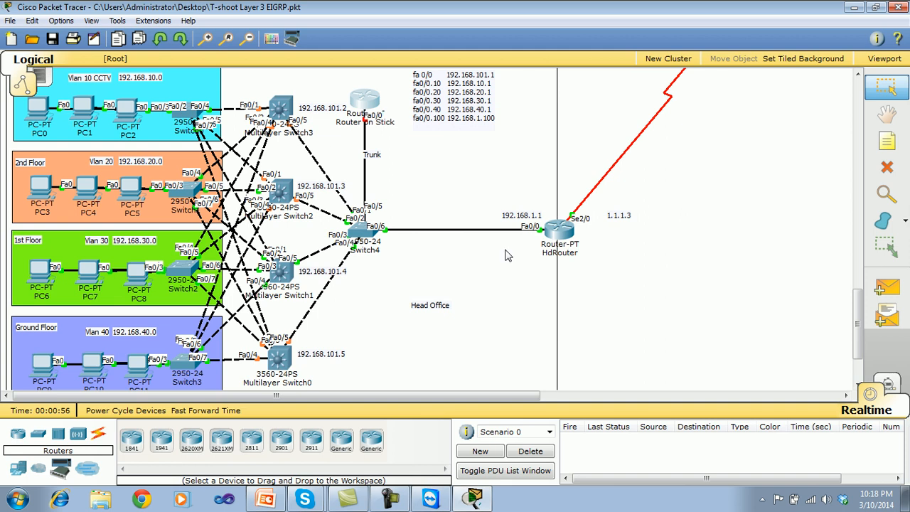
Examine the Data Center servers, the Frame Relay cloud links and the Branch Office A VLAN topology.
drag(858, 323, 857, 225)
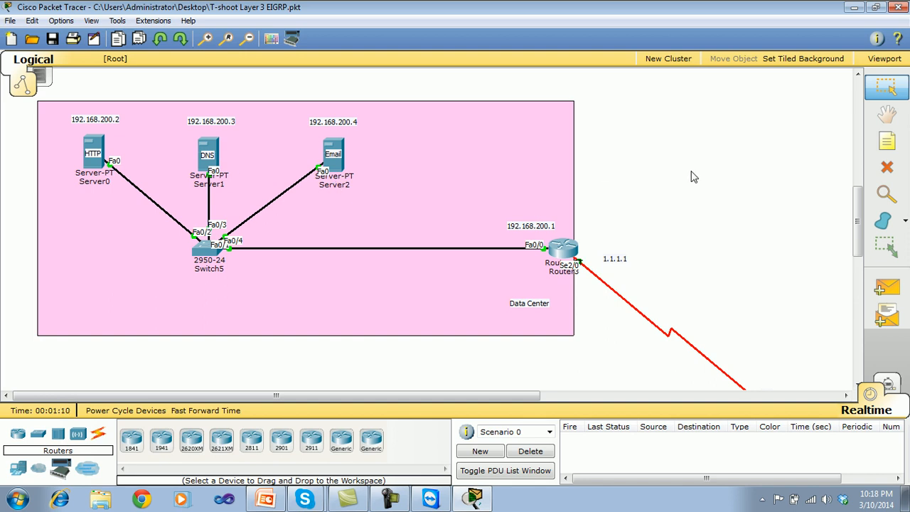
drag(861, 225, 859, 270)
drag(523, 395, 841, 397)
drag(857, 286, 857, 305)
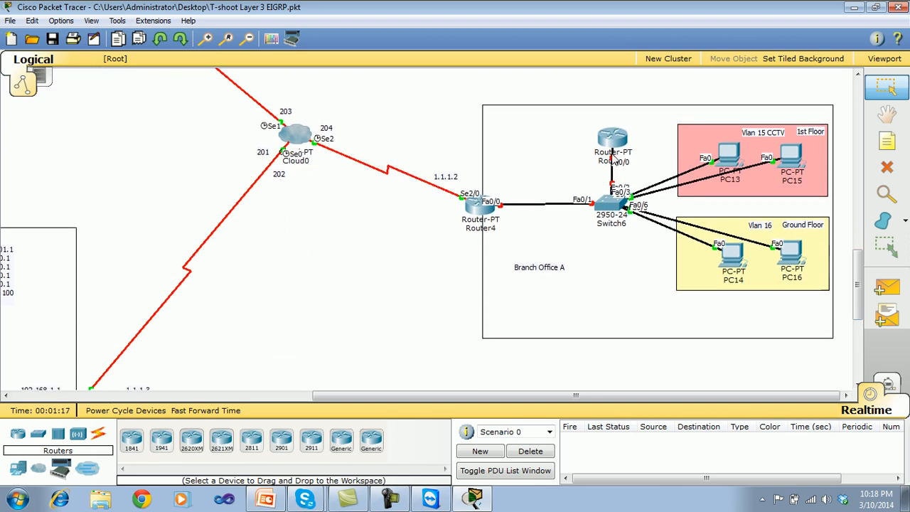
mouse_move(623, 145)
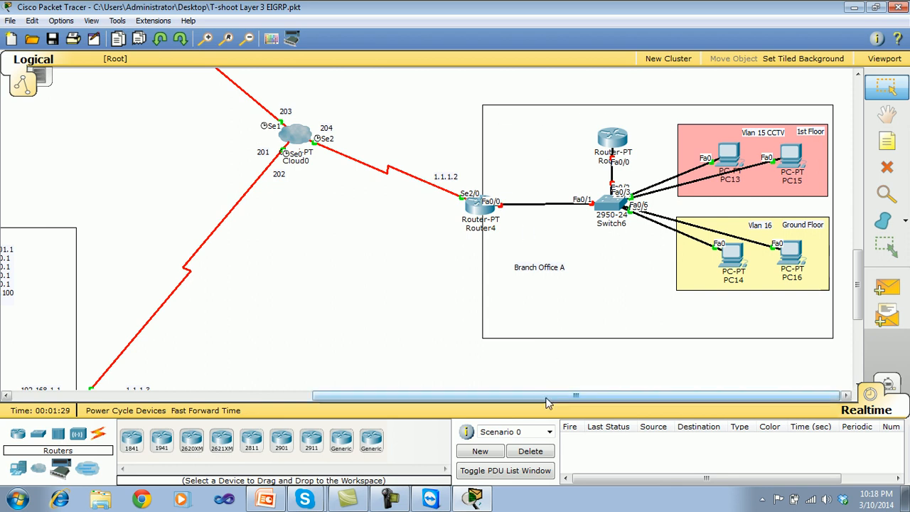
Check the IP address and default gateway of PC0 on the Head Office 3rd floor, and close its window.
drag(548, 398, 246, 447)
drag(856, 264, 856, 300)
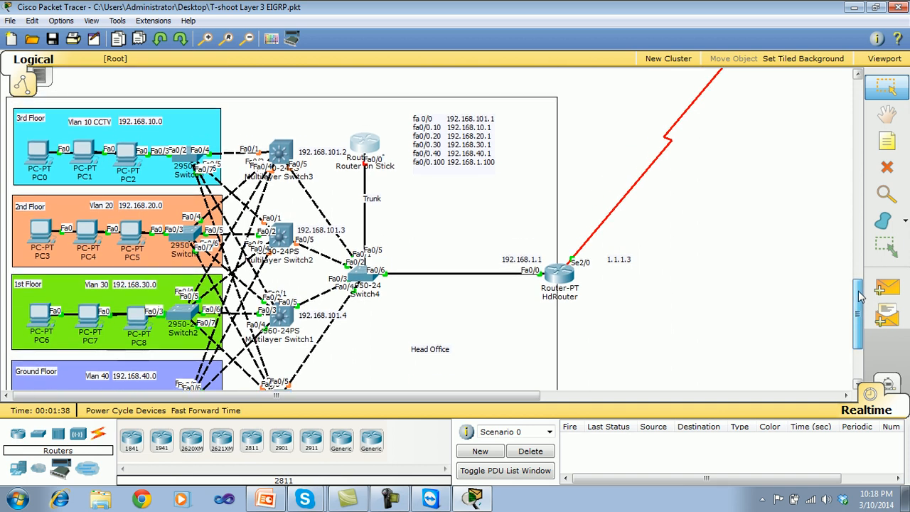
click(41, 160)
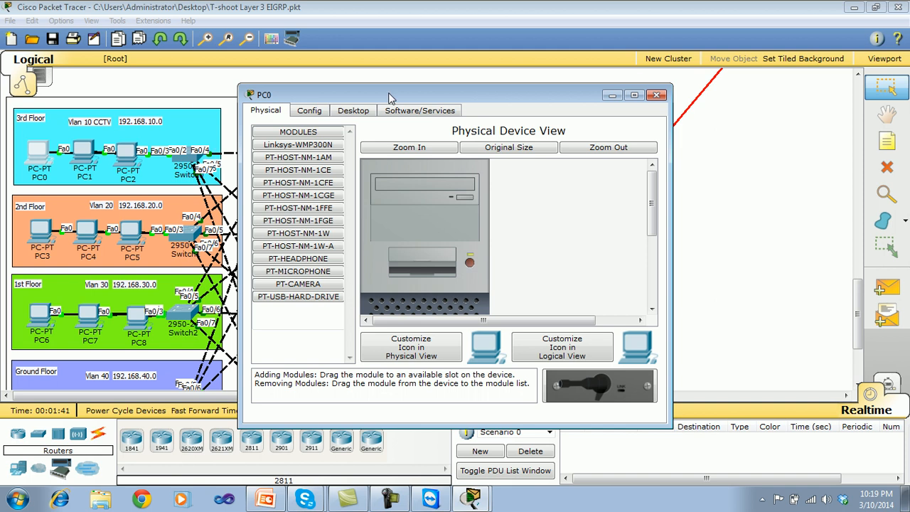
click(354, 112)
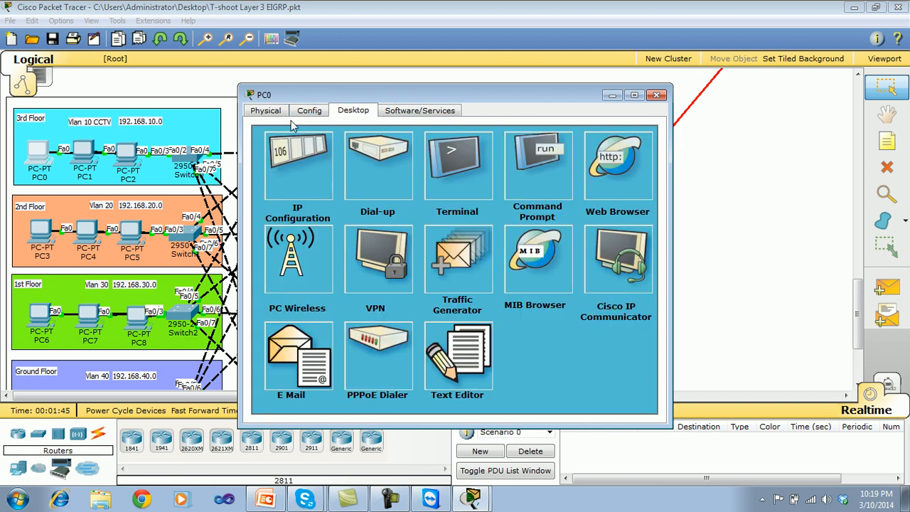
click(300, 164)
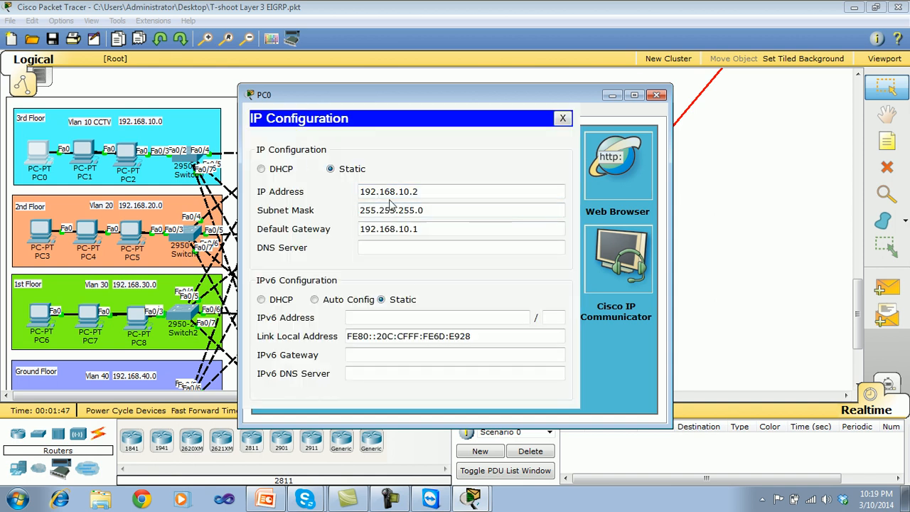
drag(421, 229, 355, 234)
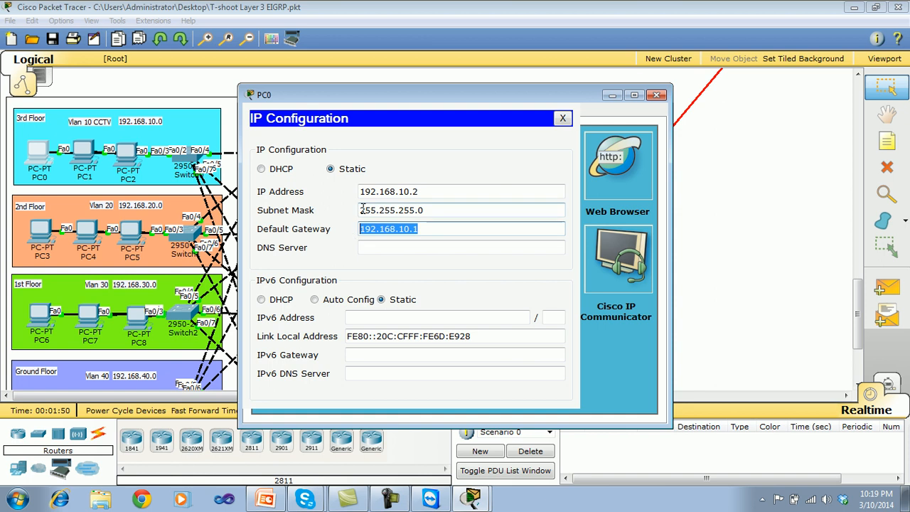
drag(425, 191, 357, 192)
click(563, 119)
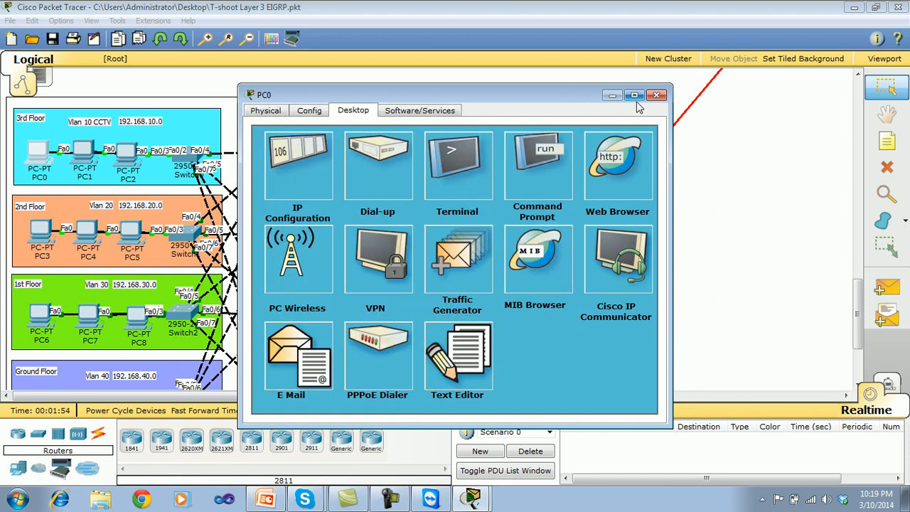
click(657, 95)
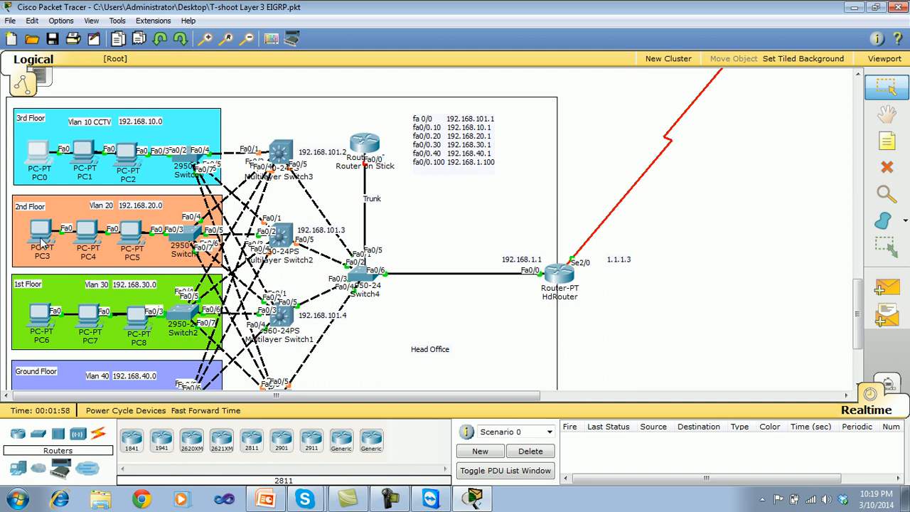
Check the IP address and default gateway of PC3 on the 2nd floor, and close its window.
click(40, 238)
click(309, 110)
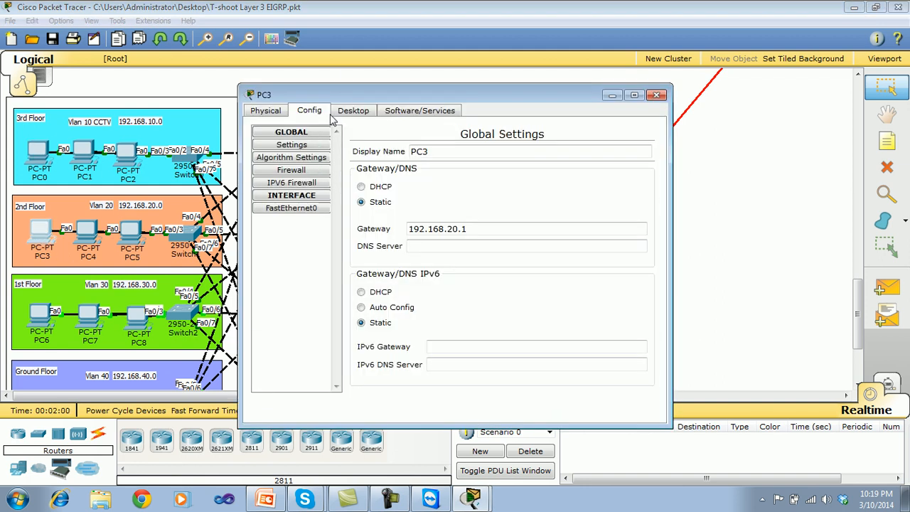
click(344, 113)
click(313, 144)
drag(425, 192, 326, 205)
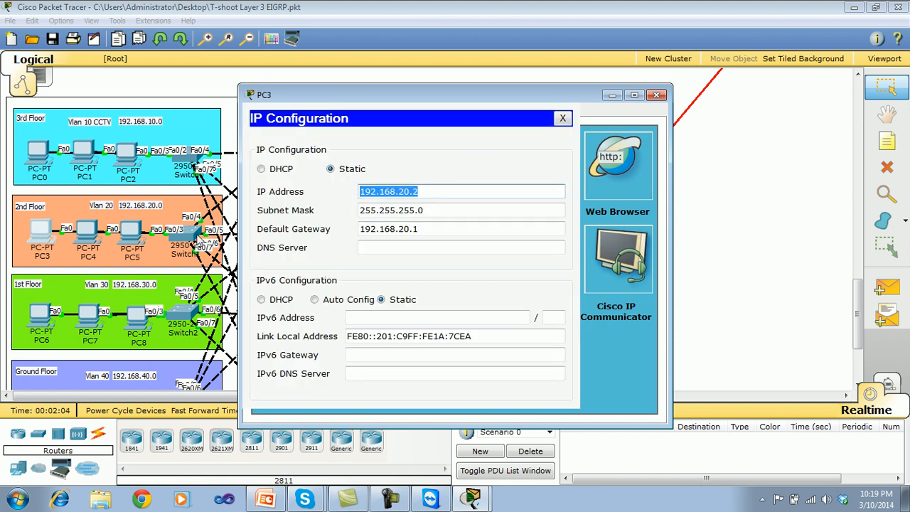
click(394, 195)
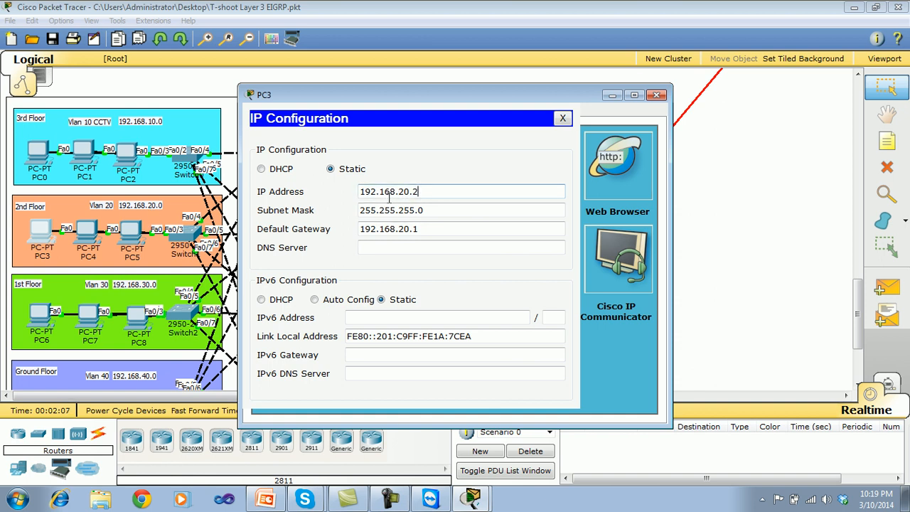
click(419, 230)
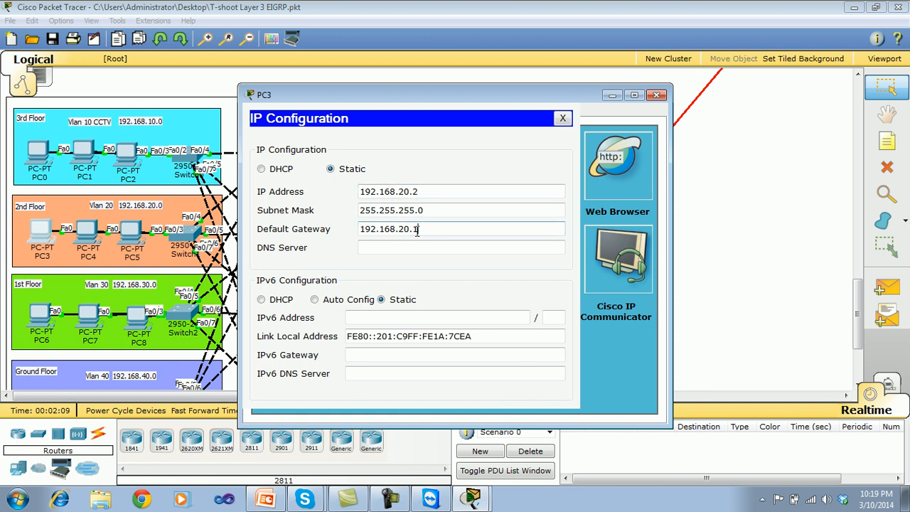
click(562, 118)
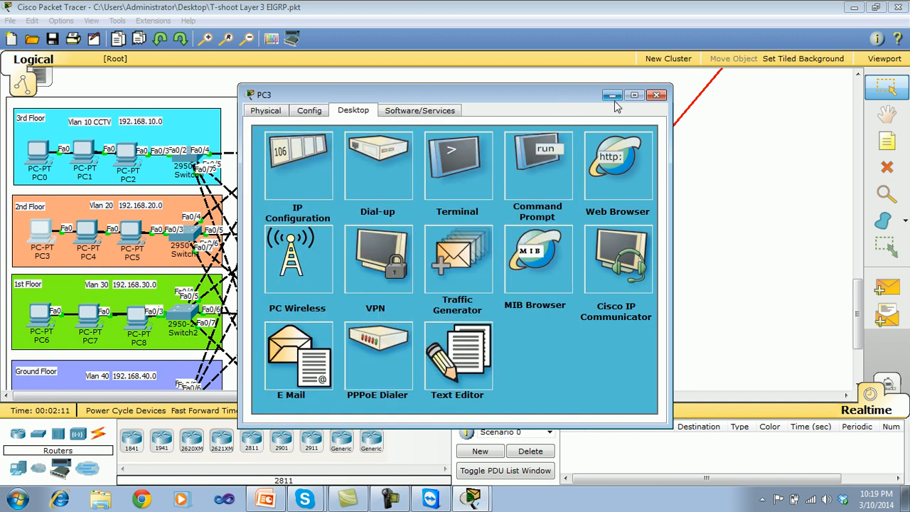
click(657, 95)
Check the IP address and default gateway of PC6 on the 1st floor, and close its window.
click(44, 315)
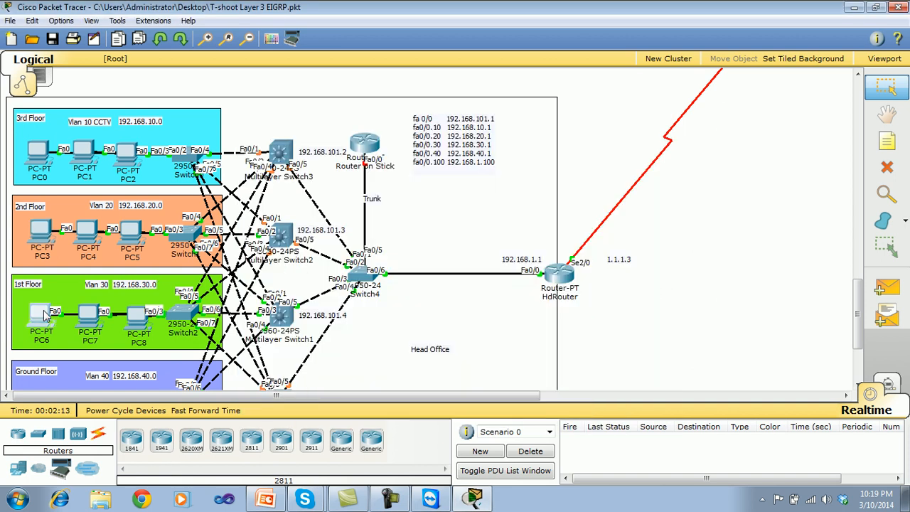
click(355, 112)
click(310, 152)
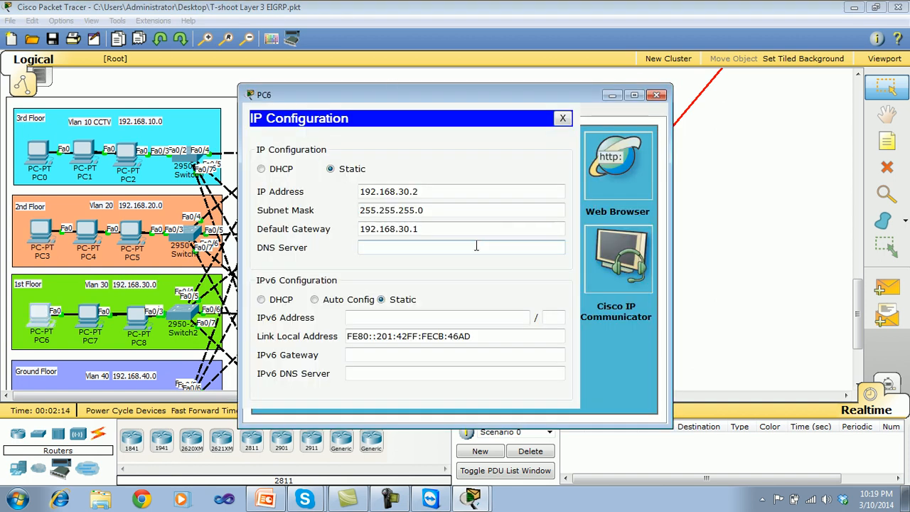
drag(415, 200, 348, 195)
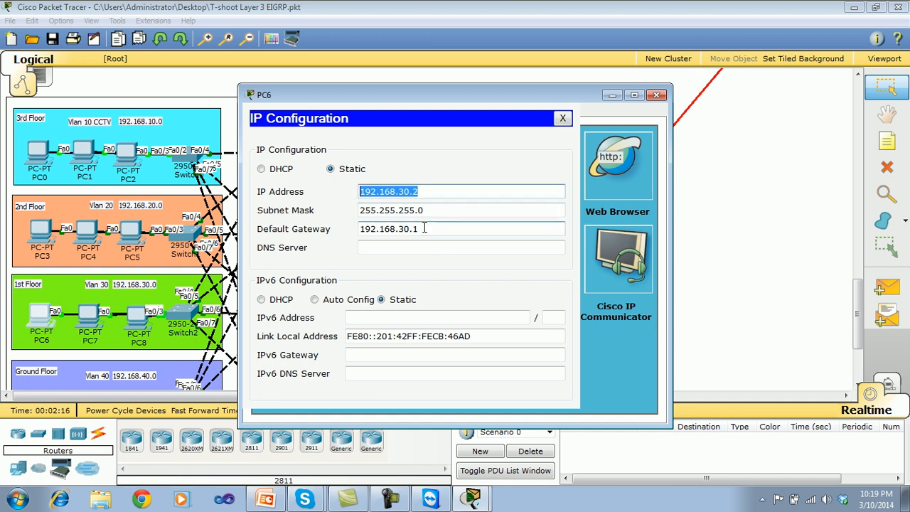
drag(419, 228, 333, 233)
click(562, 118)
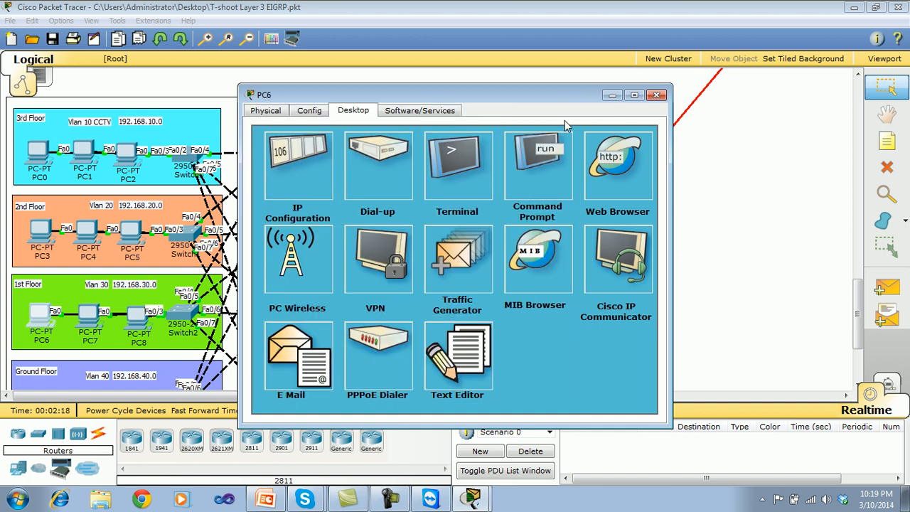
click(657, 96)
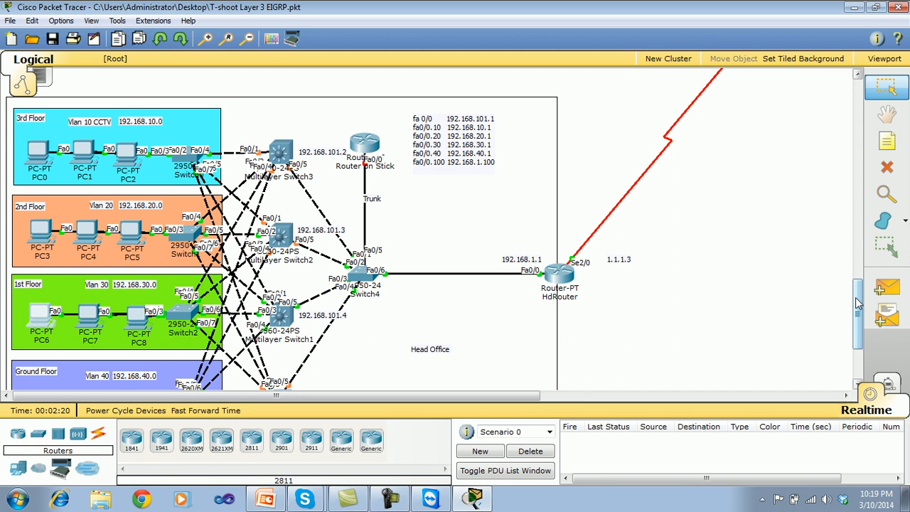
Check the IP configuration of PC9 on the ground floor, and close its window.
scroll(858, 304, down, 3)
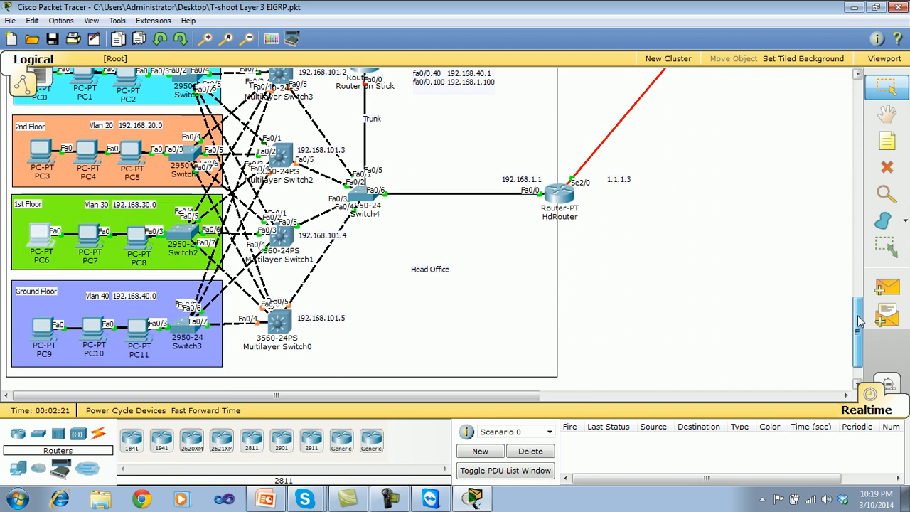
click(45, 329)
click(349, 112)
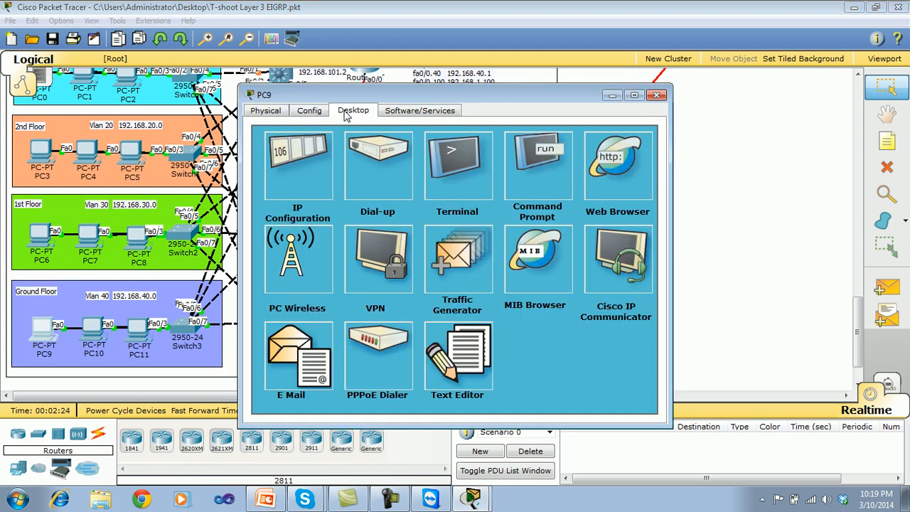
click(302, 174)
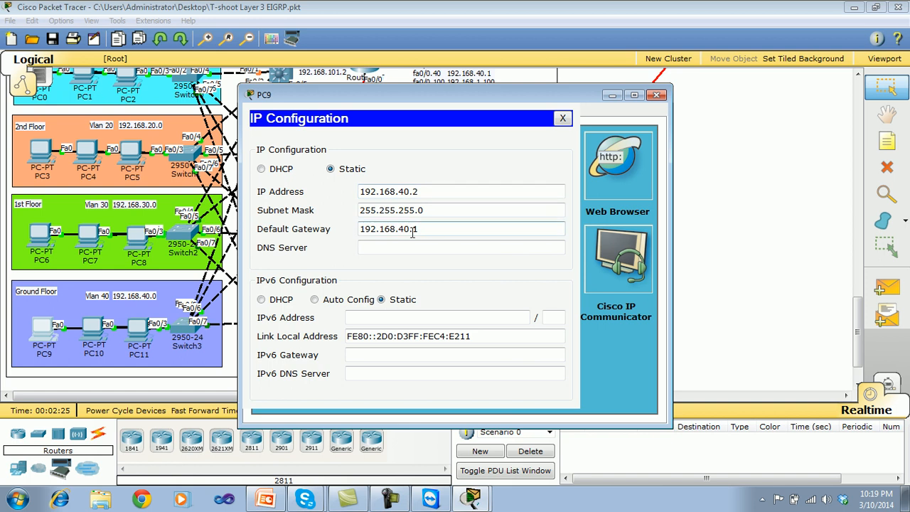
click(563, 118)
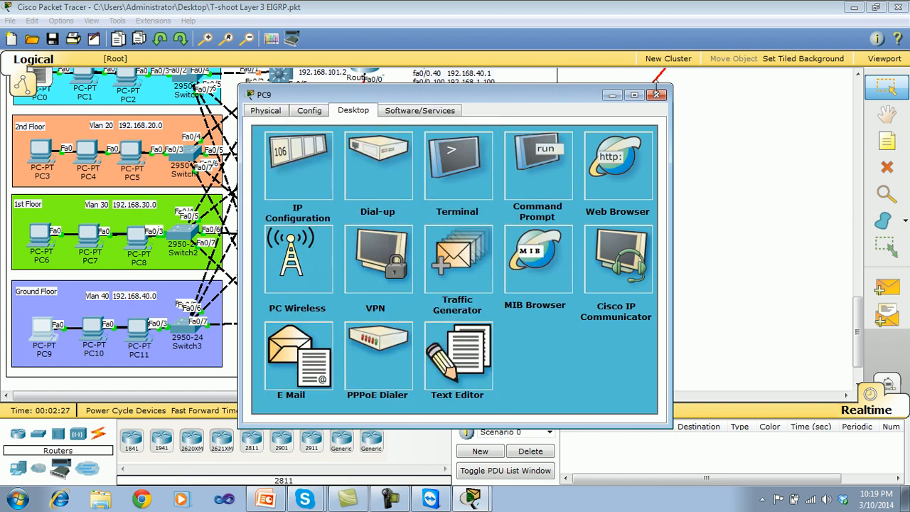
click(657, 94)
Open PC9's command prompt on the ground floor and display its IP settings with ipconfig.
drag(857, 354, 857, 350)
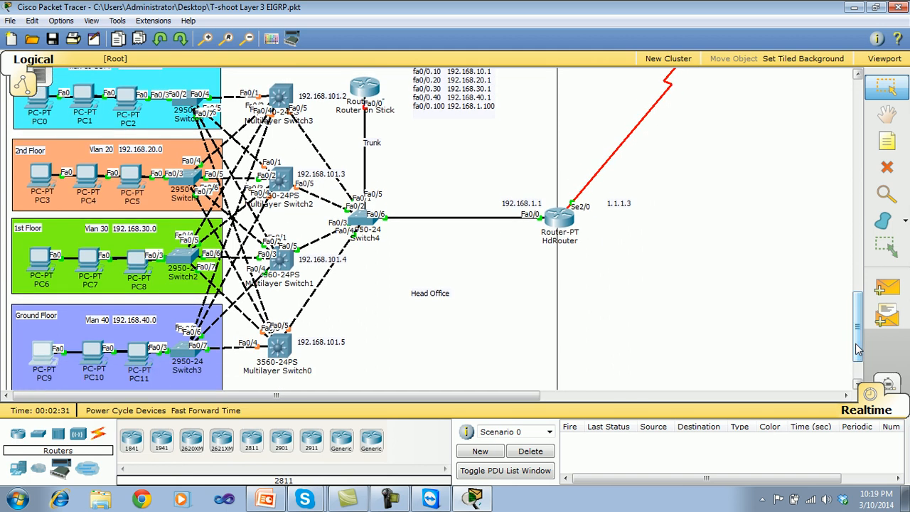
click(44, 361)
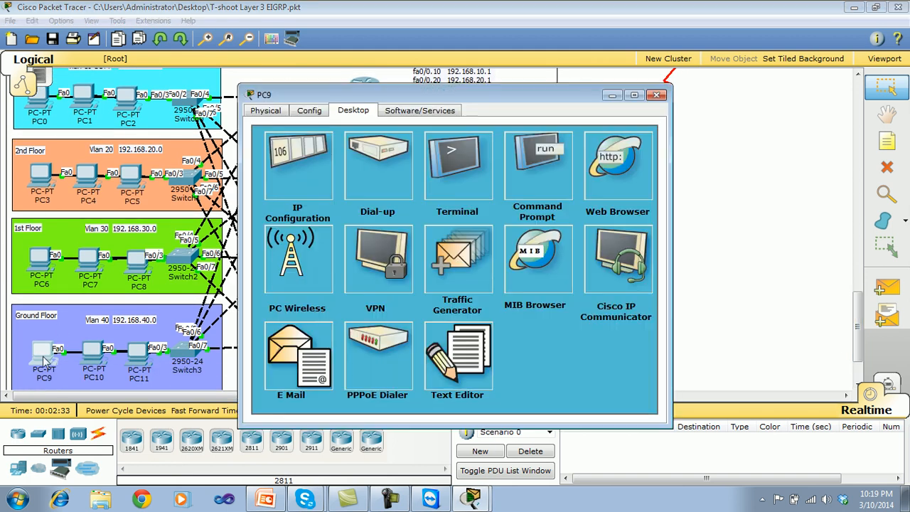
drag(342, 95, 506, 108)
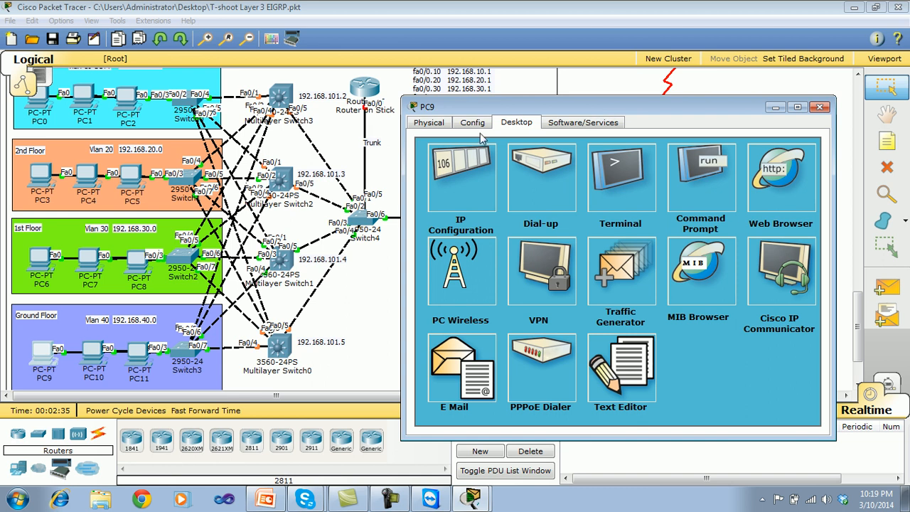
click(709, 160)
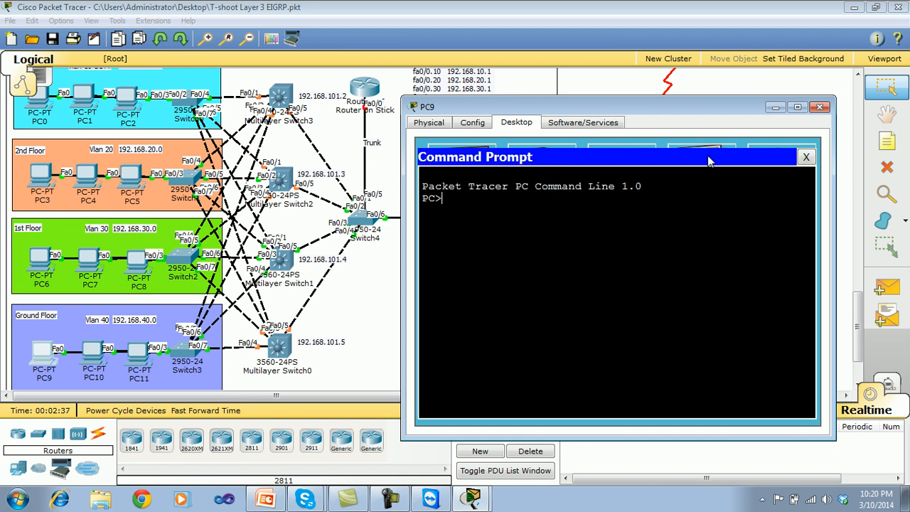
text(ipconfig)
key(Return)
Ping PC9's own address, 192.168.40.2, from its command prompt.
text(ping )
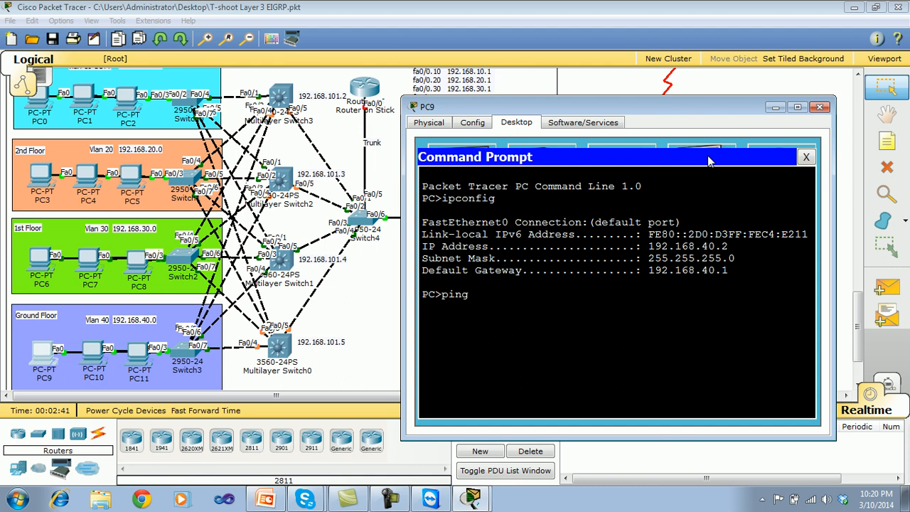
text(192.168)
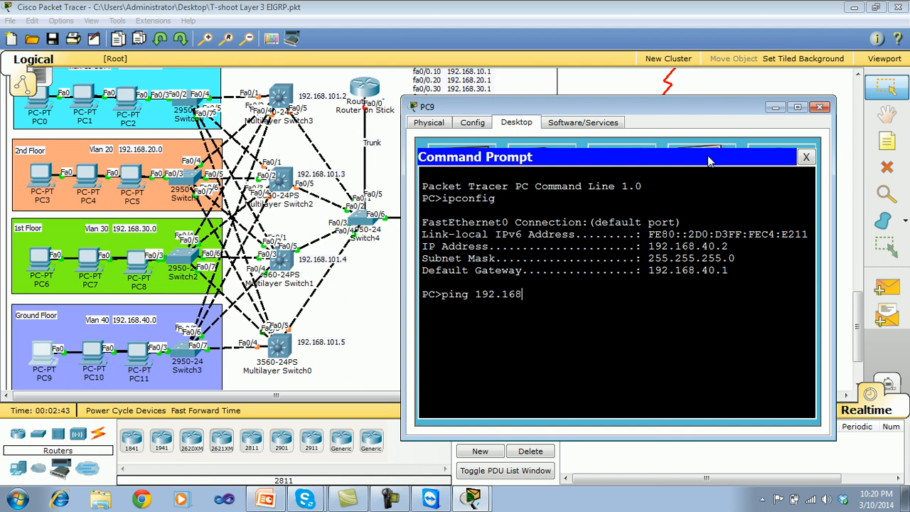
text(.40.2)
key(Return)
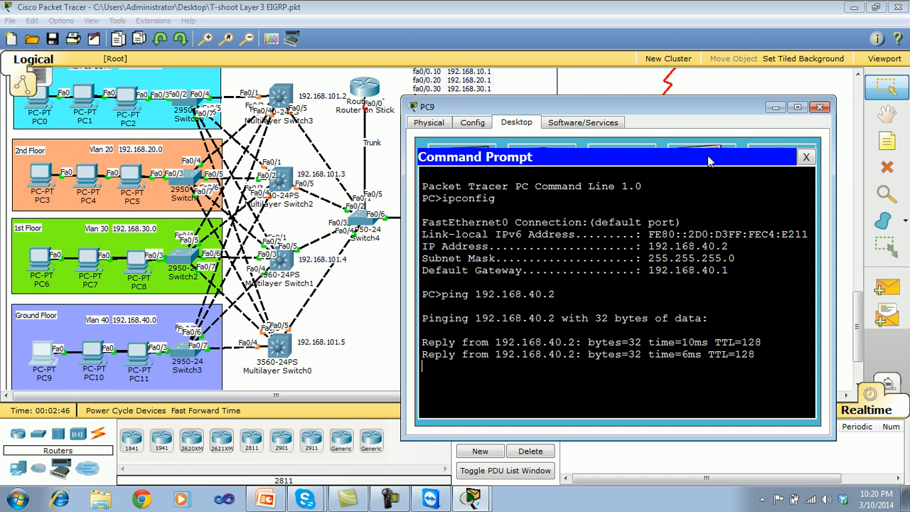
Ping the default gateway 192.168.40.1 from PC9, and close the command prompt and PC9's window.
key(Up)
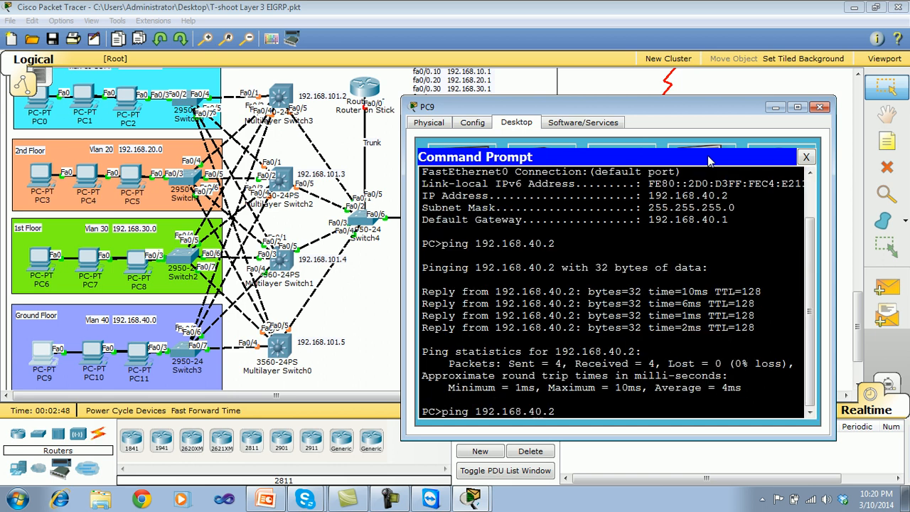
key(BackSpace)
key(Return)
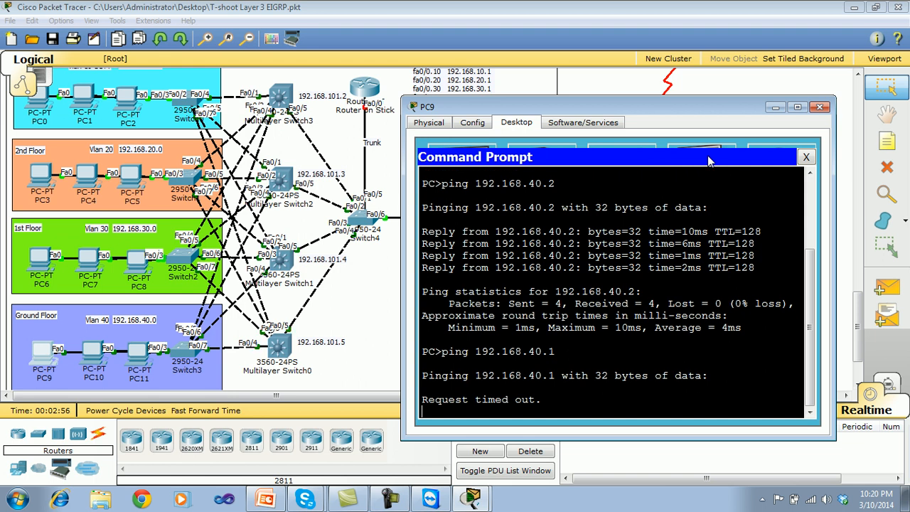
click(806, 157)
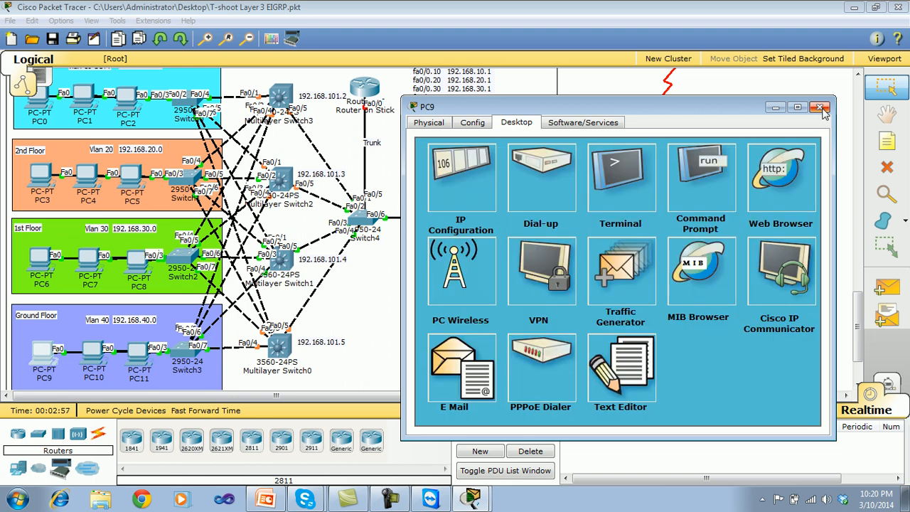
click(821, 107)
Open PC6's command prompt on the 1st floor and display its IP settings with ipconfig.
click(53, 262)
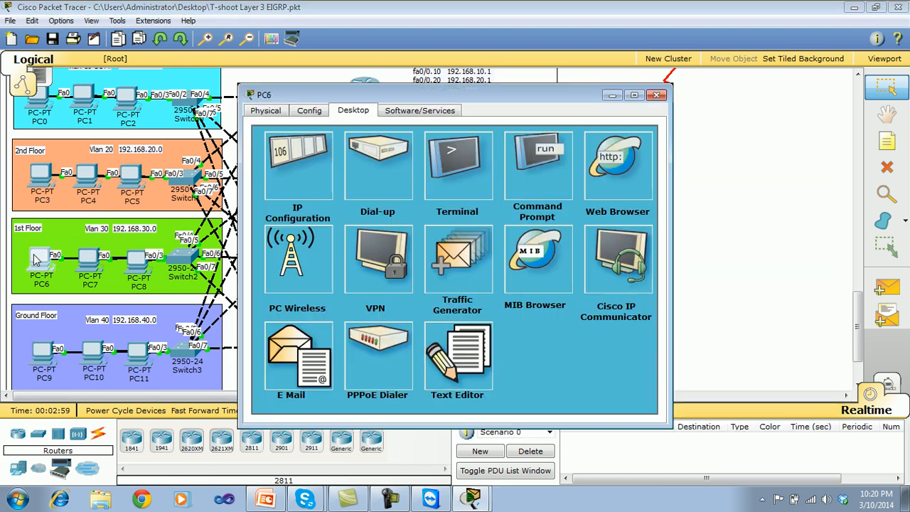
drag(420, 95, 613, 126)
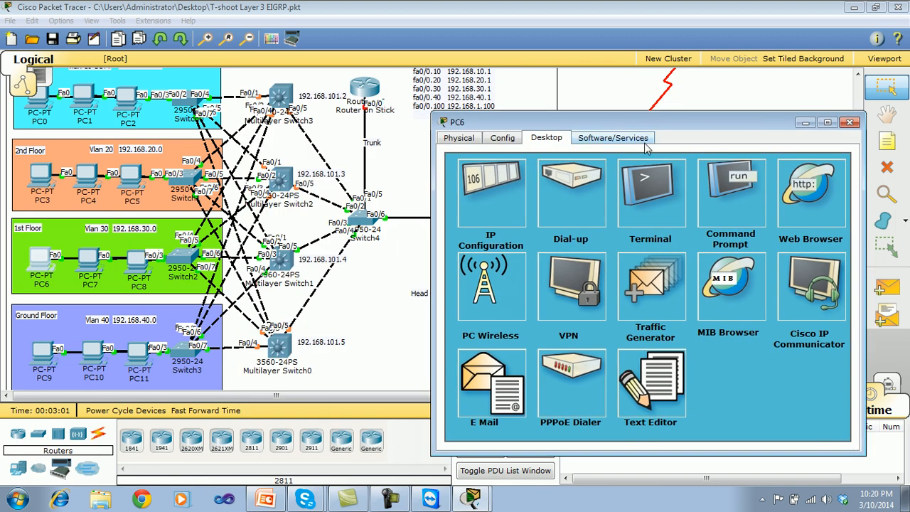
click(751, 214)
text(ipc)
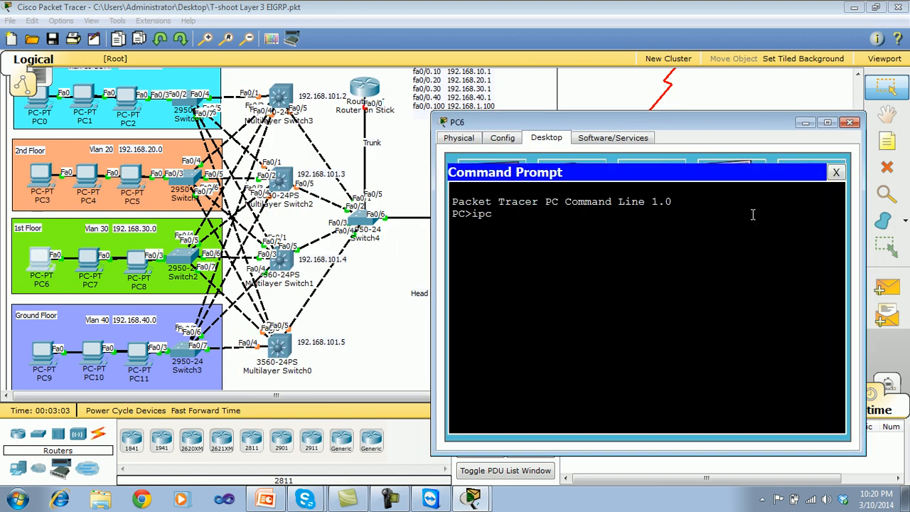
text(onfig)
key(Return)
Ping PC6's own address, 192.168.30.2, from its command prompt, and interrupt the ping after a few replies.
text(ping 192.168)
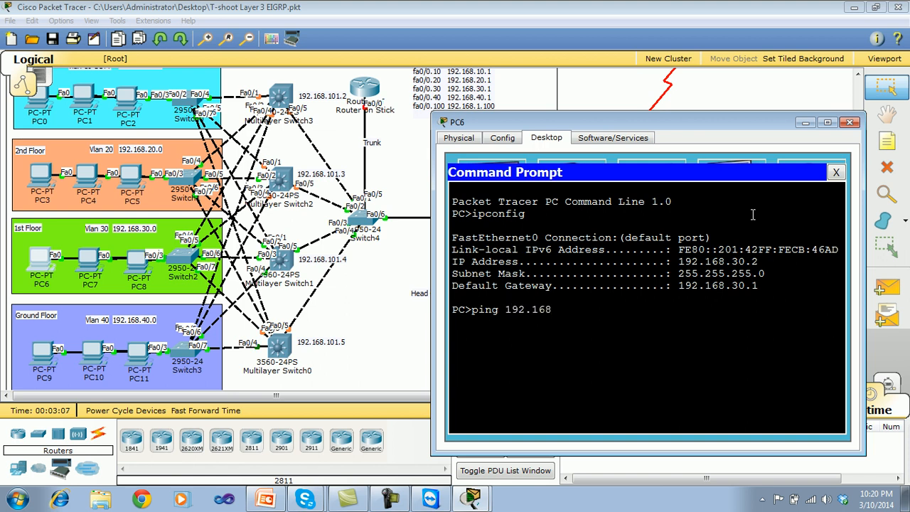
text(.30.2)
key(Return)
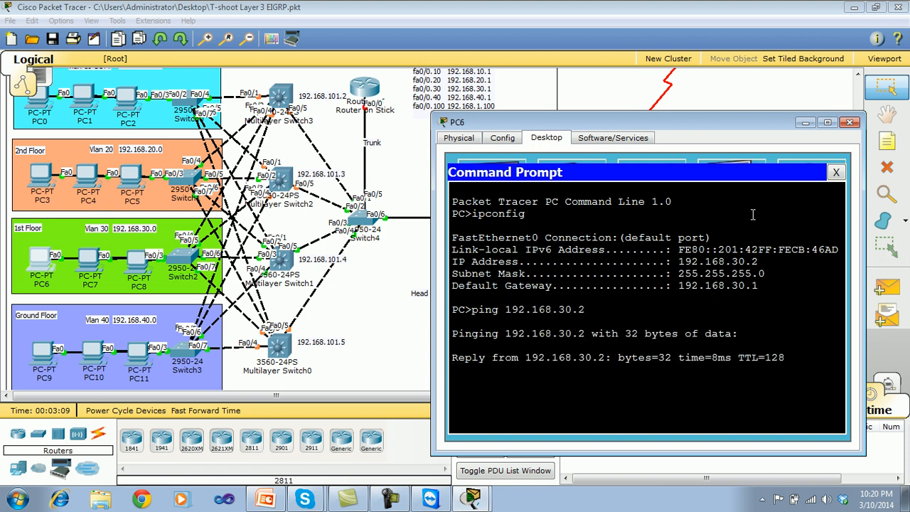
key(ctrl+c)
Ping the default gateway 192.168.30.1 from PC6, interrupt the ping, and close PC6's window.
key(Up)
key(BackSpace)
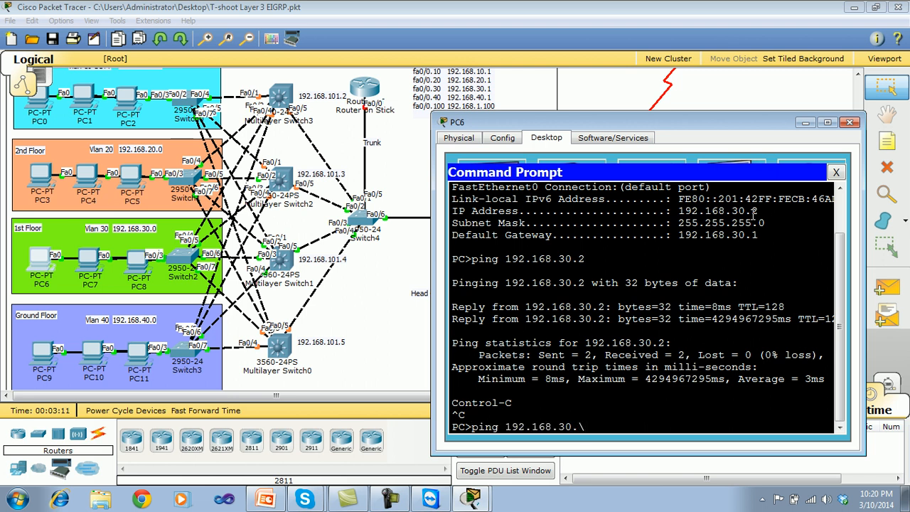
text(1)
key(Return)
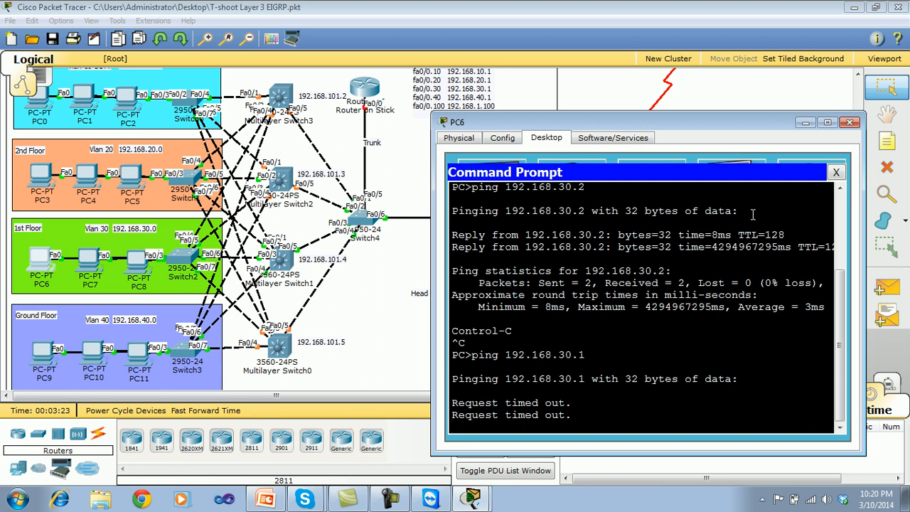
key(ctrl+c)
click(837, 173)
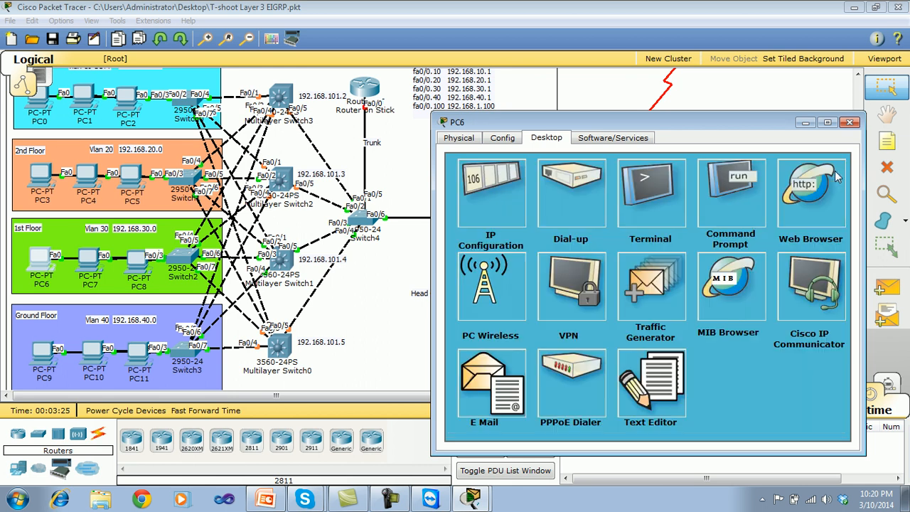
click(849, 123)
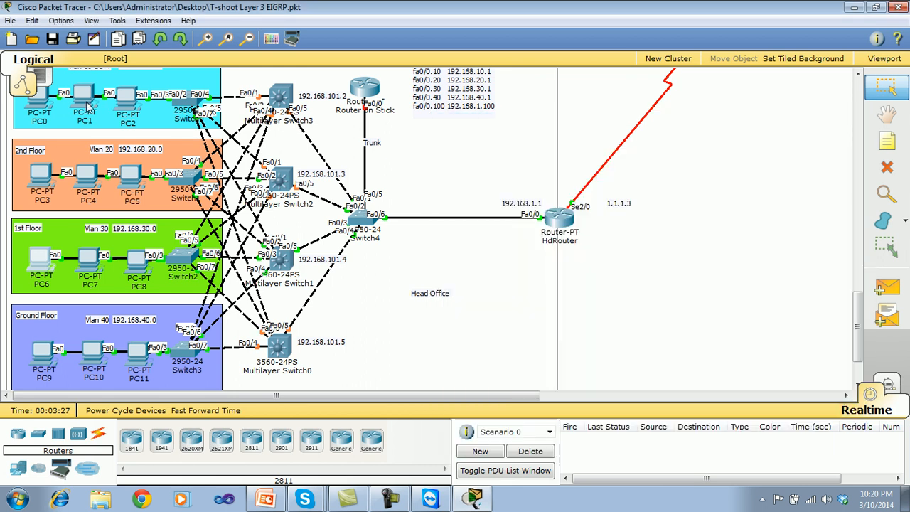
Check PC0's static IP configuration on the 3rd floor, and display it with ipconfig in its command prompt.
click(44, 107)
click(315, 169)
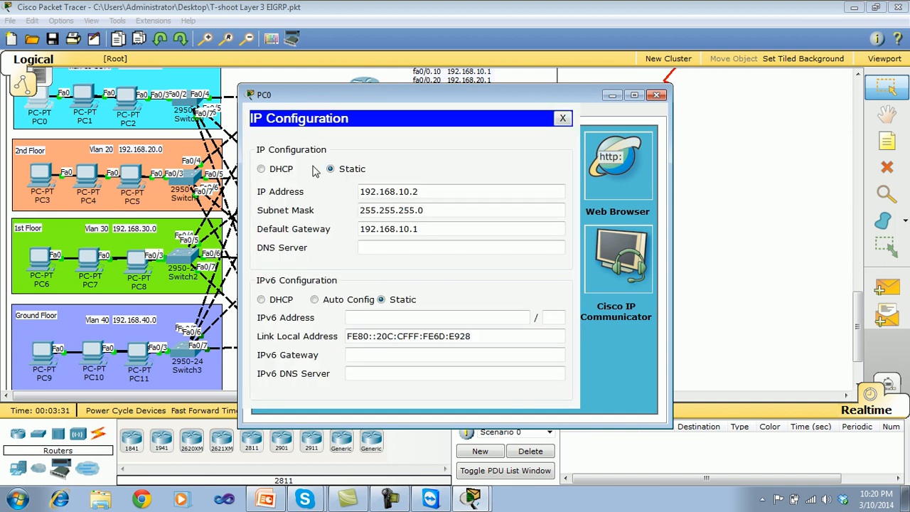
click(563, 118)
click(560, 158)
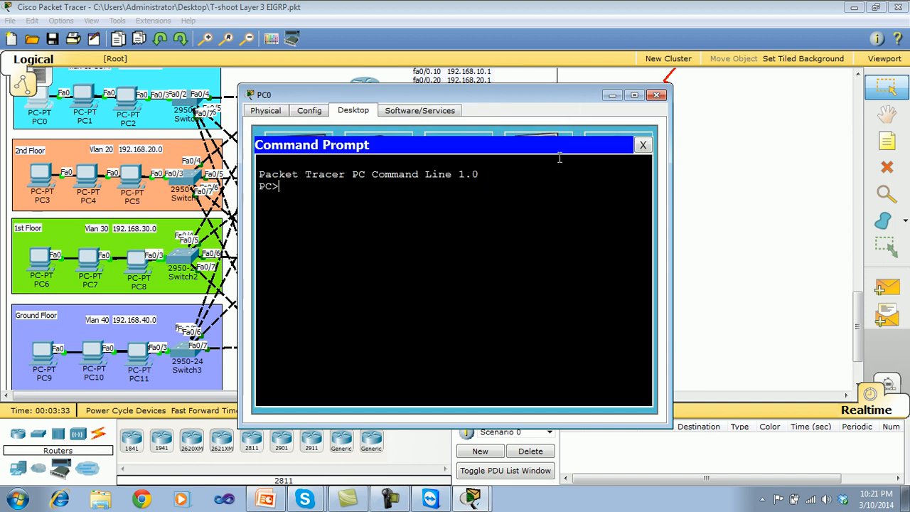
text(ipconfig)
key(Return)
Ping the default gateway 192.168.10.1 from PC0, and close the command prompt and PC0's window.
text(p)
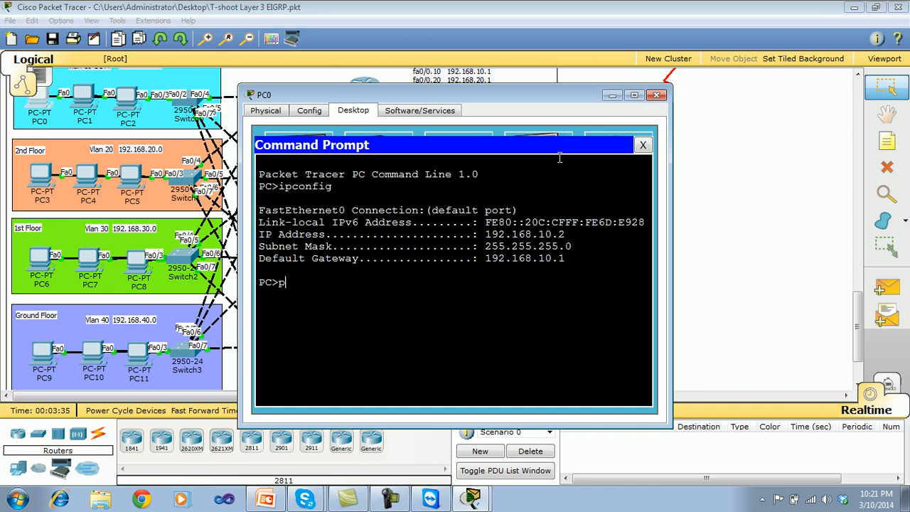
text(ing 192.168.10.1)
key(Return)
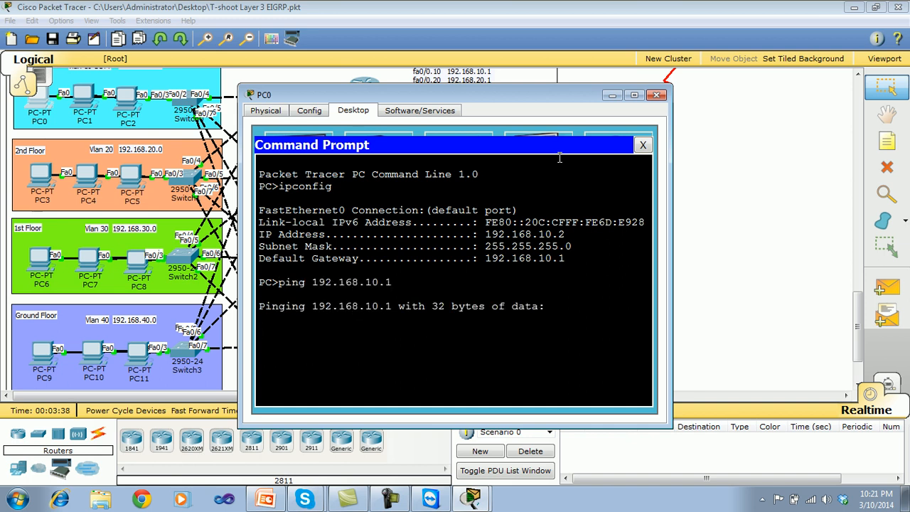
click(642, 145)
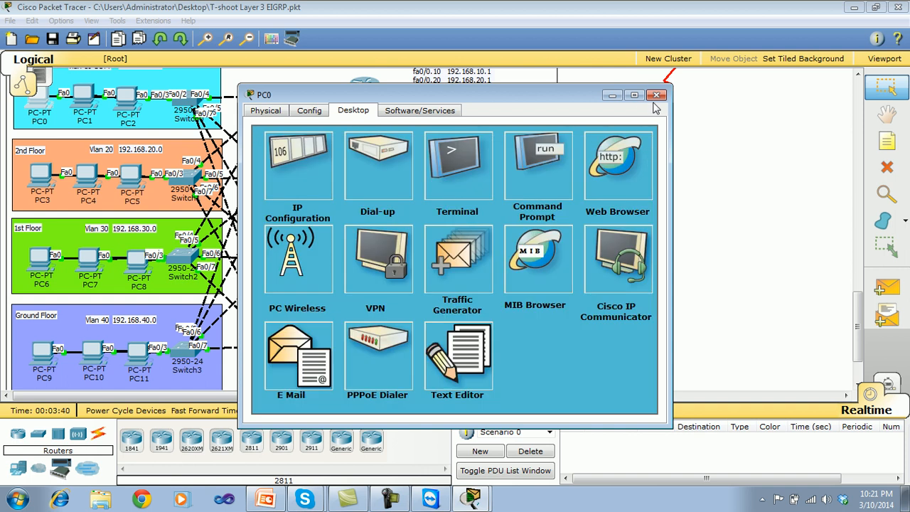
click(657, 95)
Open PC3's command prompt on the 2nd floor and display its IP settings with ipconfig.
click(40, 180)
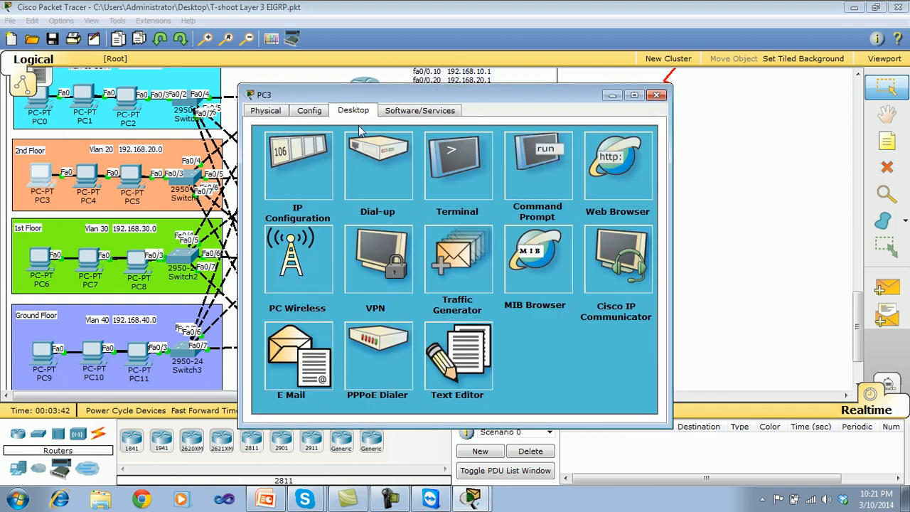
click(539, 195)
text(ipconfig)
key(Return)
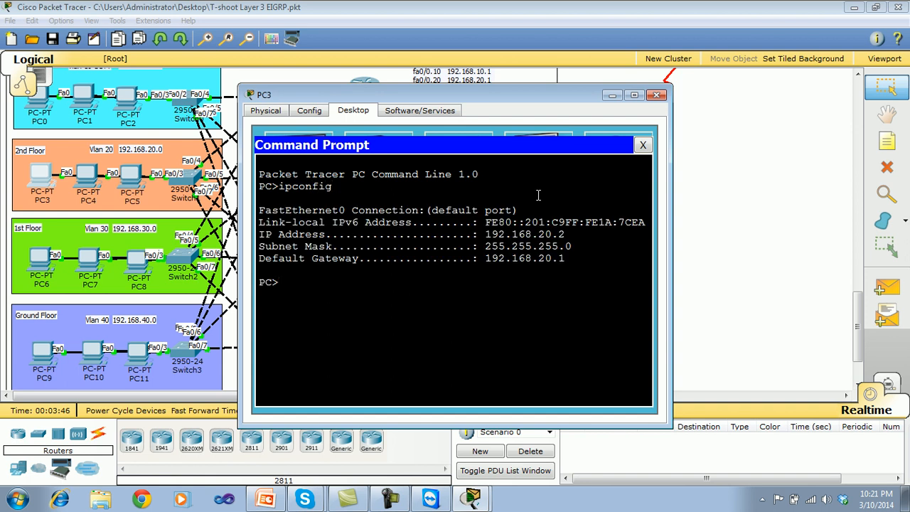
Ping the default gateway 192.168.20.1 from PC3, interrupt the ping, and close PC3's window.
text(ping 192.168)
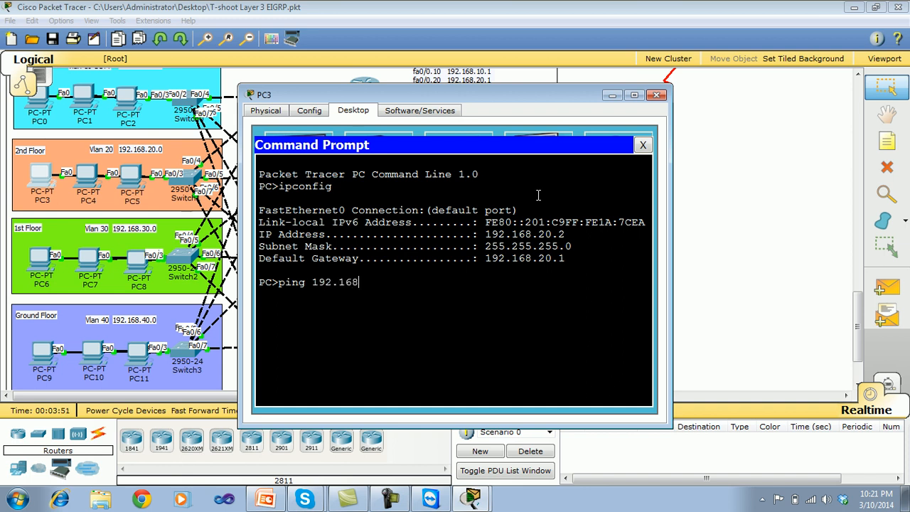
text(.1)
text(.)
key(Return)
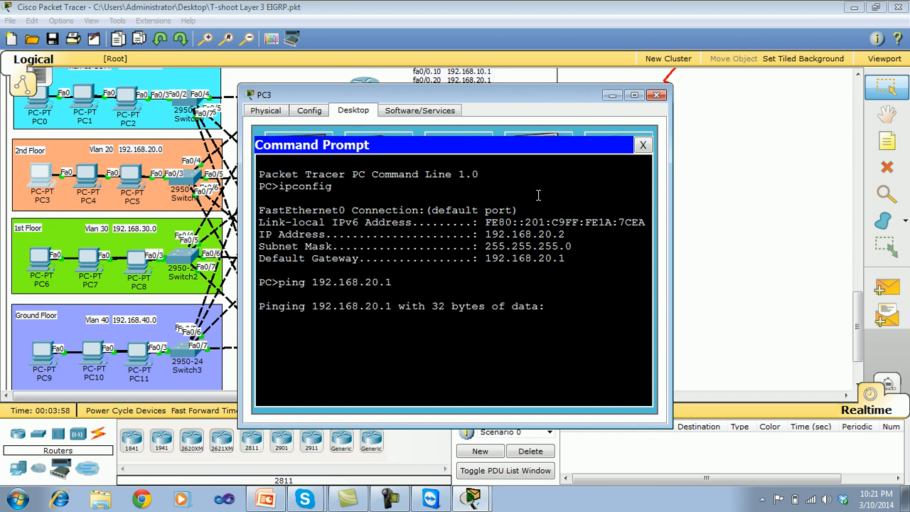
key(ctrl+c)
click(643, 145)
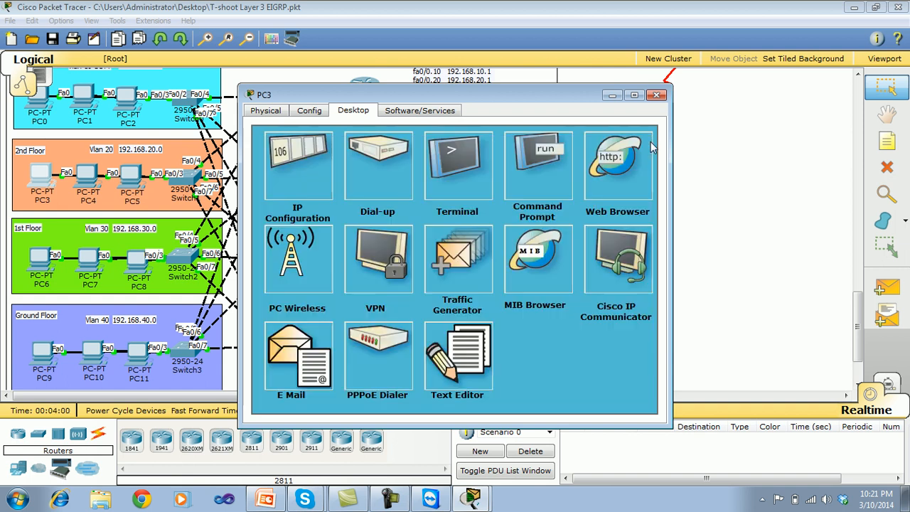
click(656, 95)
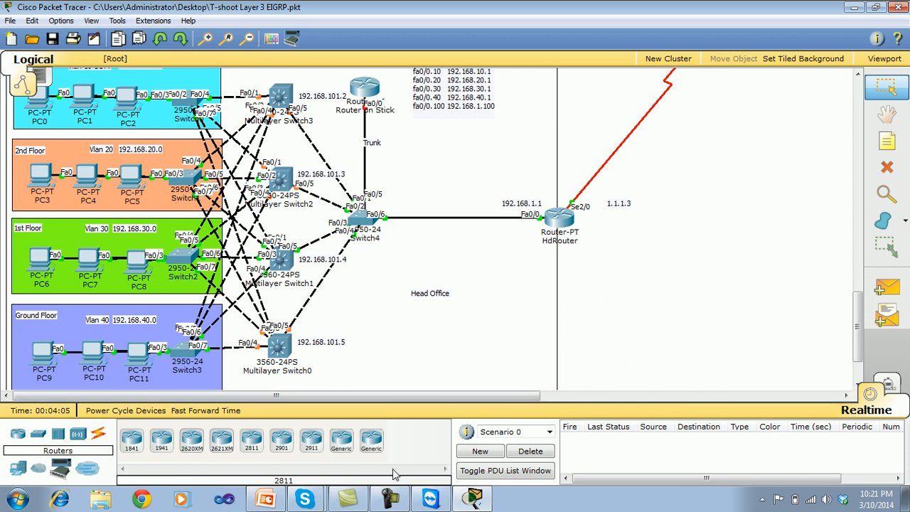
Open the command line of Multilayer Switch3, beside the 3rd floor, and enter privileged EXEC mode.
mouse_move(858, 312)
mouse_down()
mouse_move(858, 349)
mouse_move(855, 295)
mouse_move(845, 341)
mouse_move(840, 319)
mouse_move(858, 325)
mouse_up()
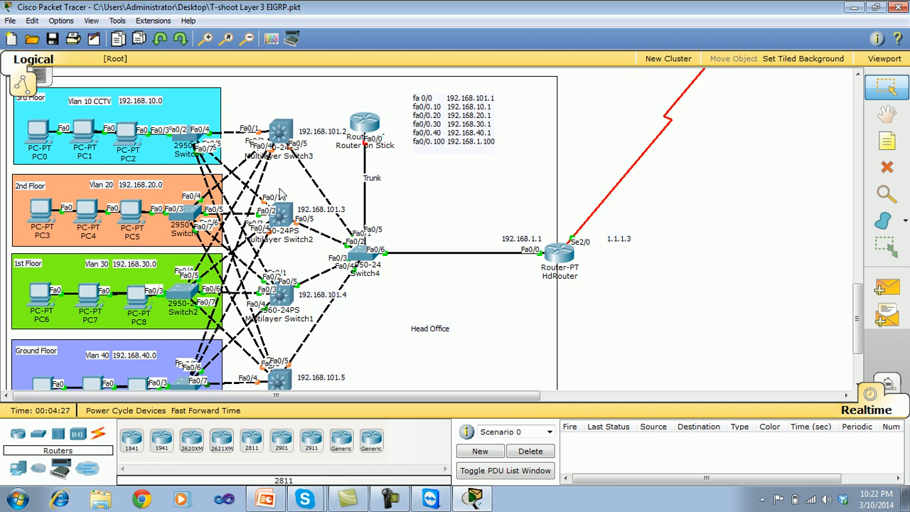
click(283, 136)
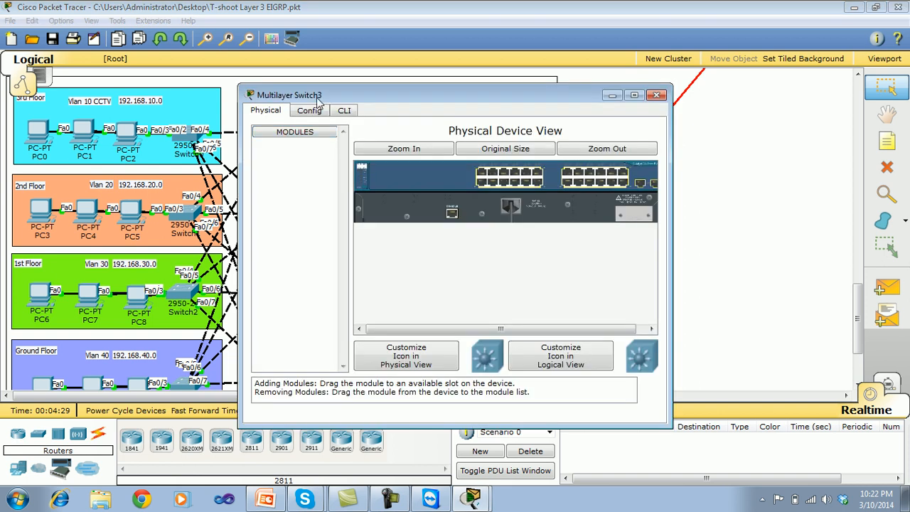
drag(316, 99, 456, 108)
click(484, 119)
key(Return)
key(Return)
key(Return)
Run show vlan on Multilayer Switch3 and examine the entries for the floor VLANs and the Admin VLAN.
key(Return)
text(en)
key(Return)
key(Return)
key(Return)
text(show vl)
key(Tab)
key(Return)
key(Return)
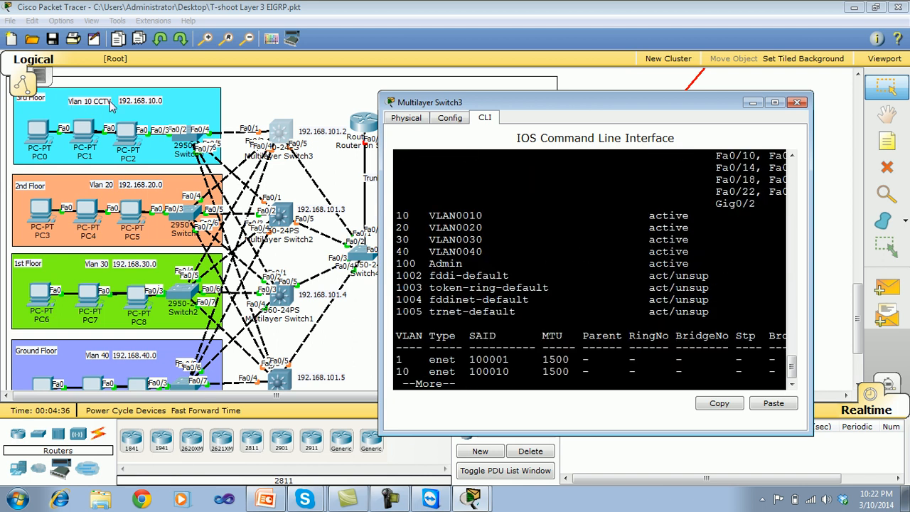
drag(488, 216, 477, 252)
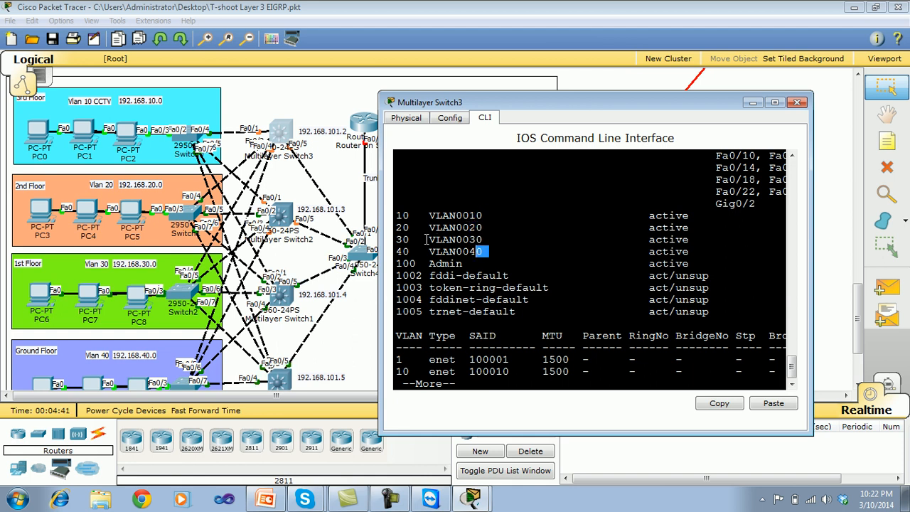
drag(467, 263, 403, 263)
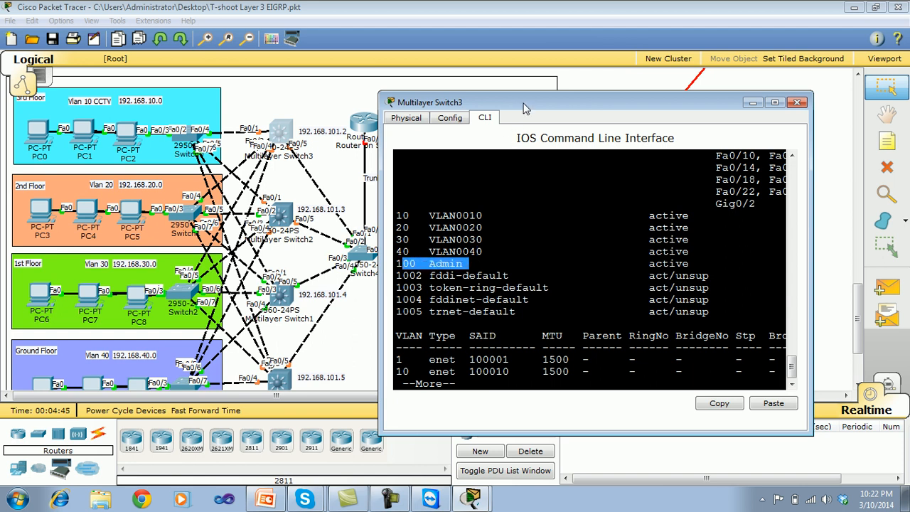
Close Multilayer Switch3's window, and open and close Multilayer Switch2's window without running any command.
drag(524, 108, 436, 107)
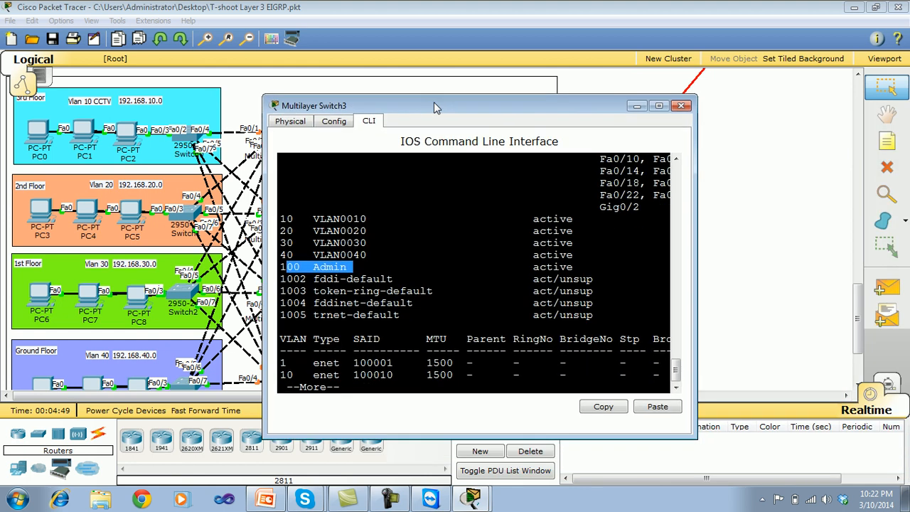
click(682, 108)
click(282, 218)
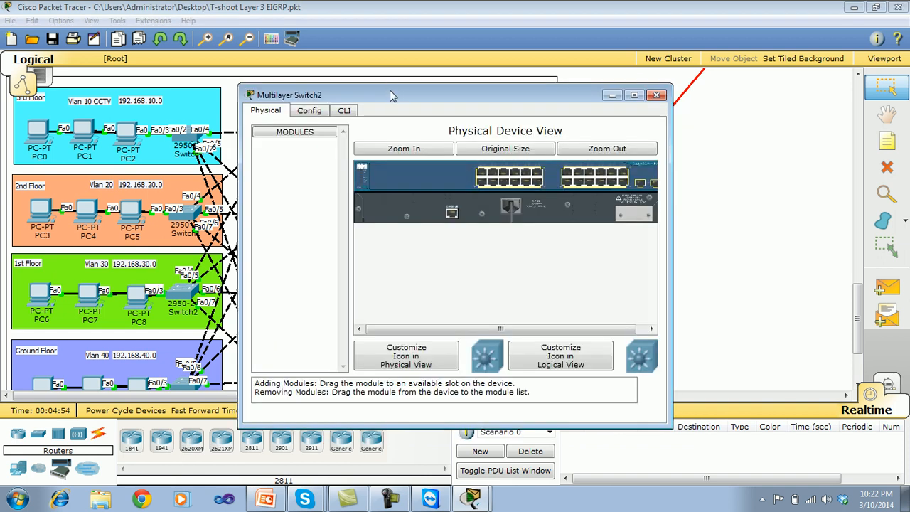
drag(389, 100, 488, 117)
click(755, 111)
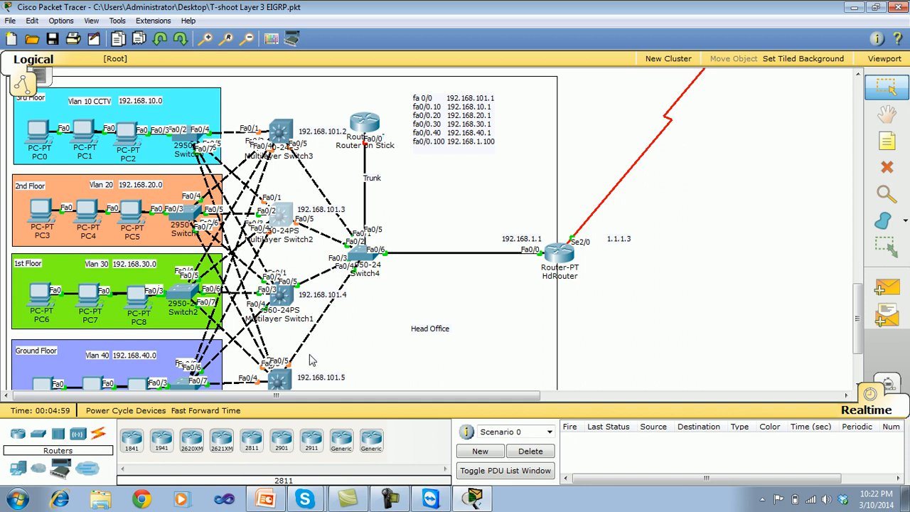
Open the command line of Switch4, which links the multilayer switches to HdRouter, and enter privileged EXEC mode.
click(361, 253)
drag(447, 102, 633, 119)
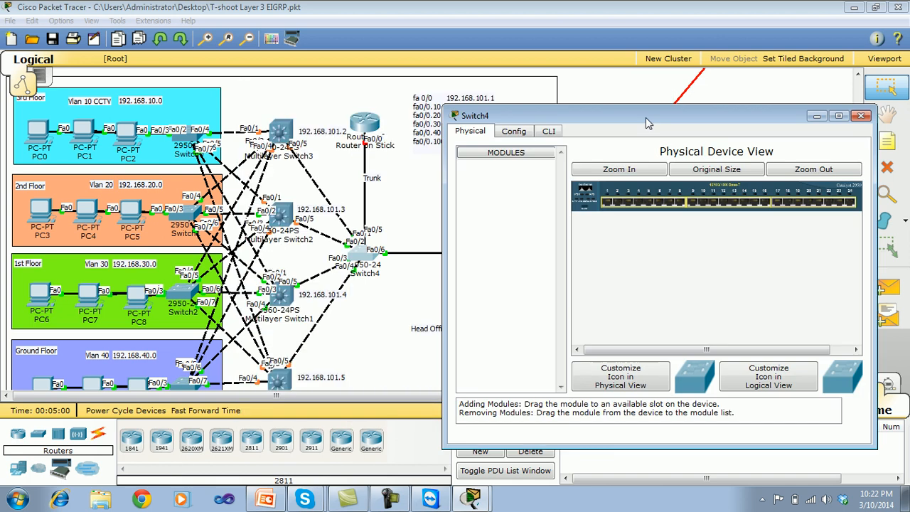
click(534, 126)
key(Return)
key(Return)
key(Return)
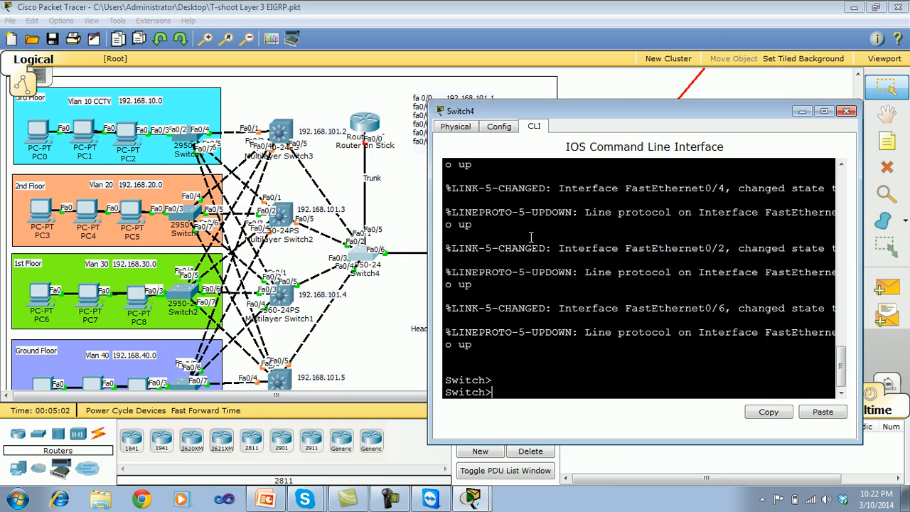
text(en)
key(Return)
Run show vlan on Switch4 and examine the Admin VLAN entry and its assigned ports.
text(show vl)
key(Tab)
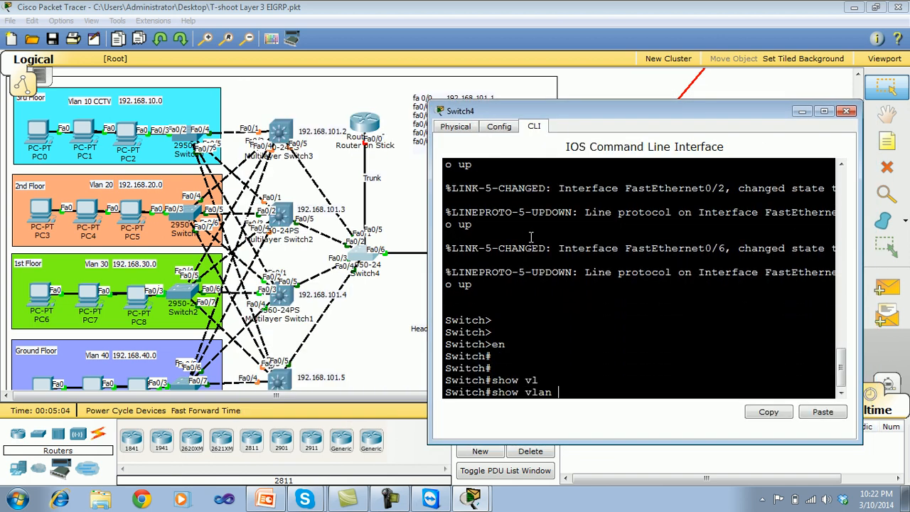
key(Return)
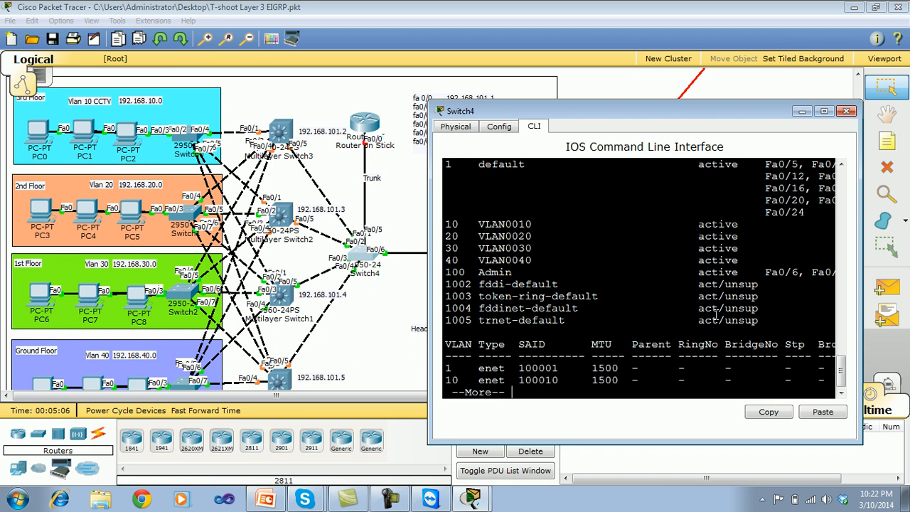
drag(446, 273, 908, 262)
drag(770, 117, 641, 125)
drag(779, 317, 834, 318)
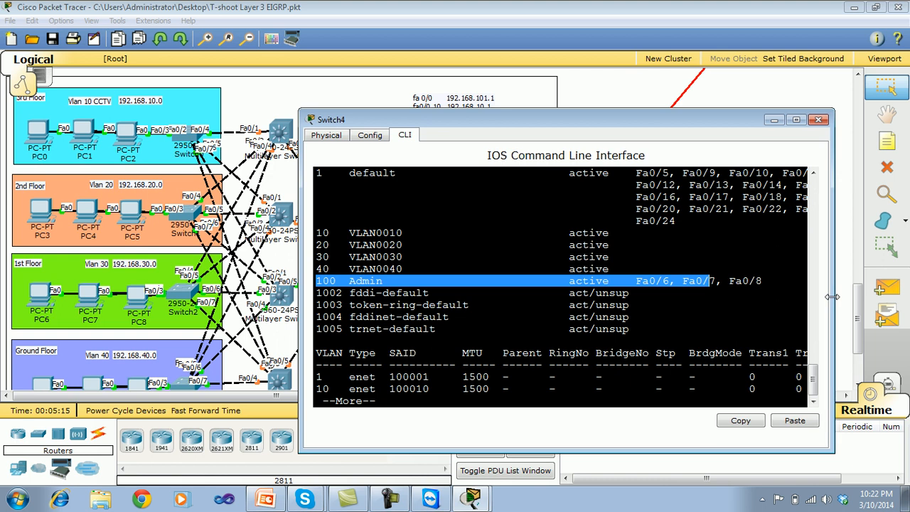
drag(628, 128, 748, 90)
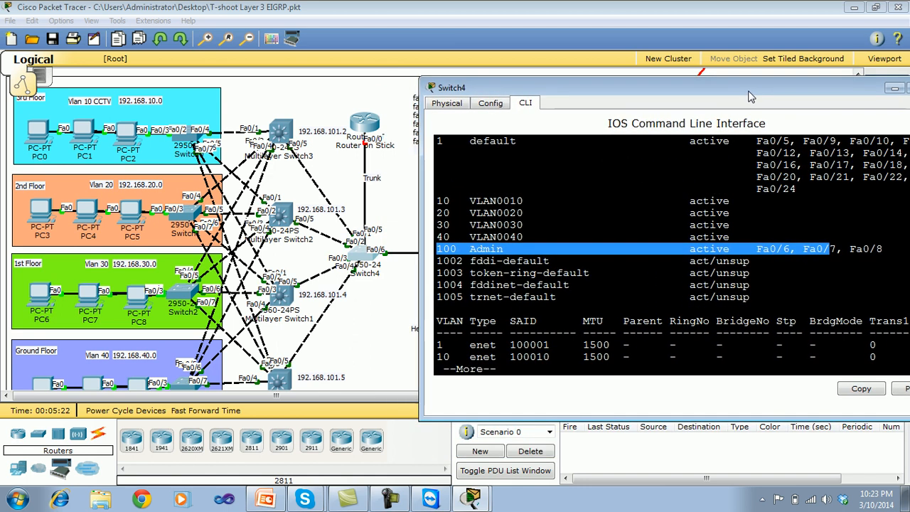
Compare the Admin VLAN's Fa0/6 port with Switch4's link to HdRouter in the topology, and close Switch4's window.
click(787, 250)
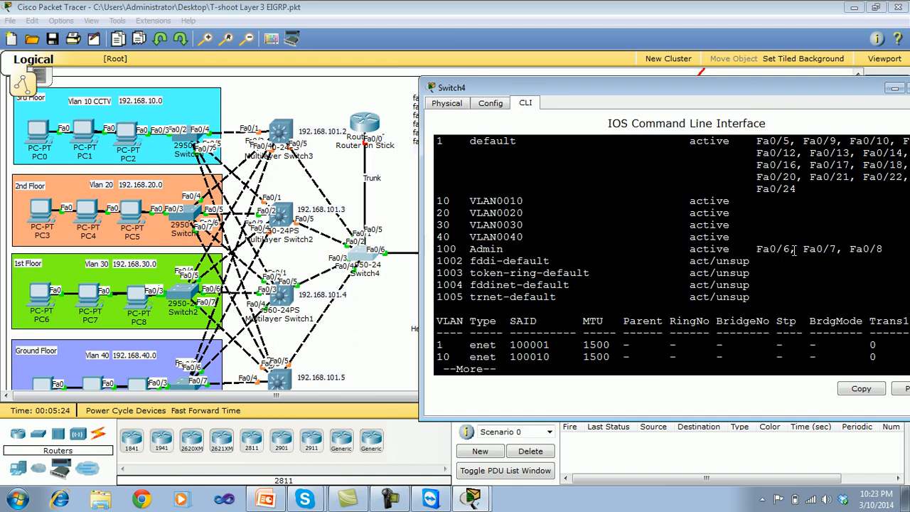
drag(789, 249, 755, 249)
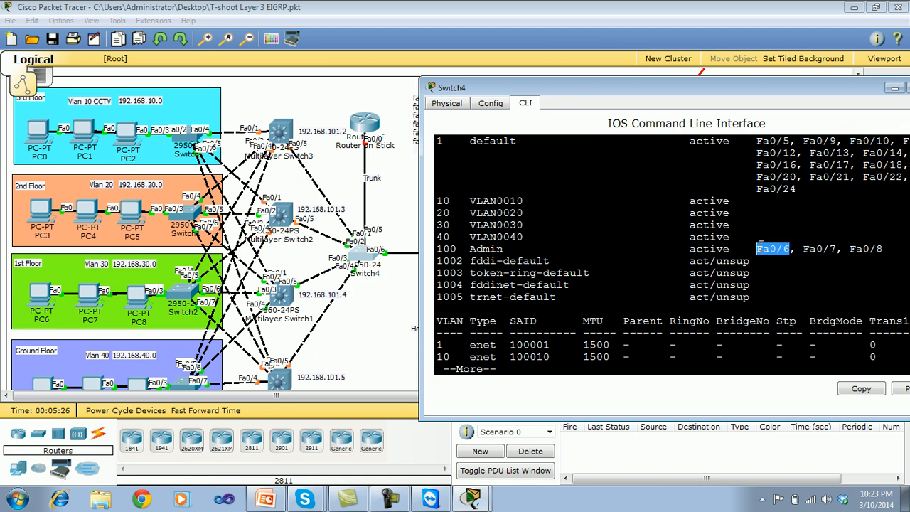
drag(758, 92, 463, 331)
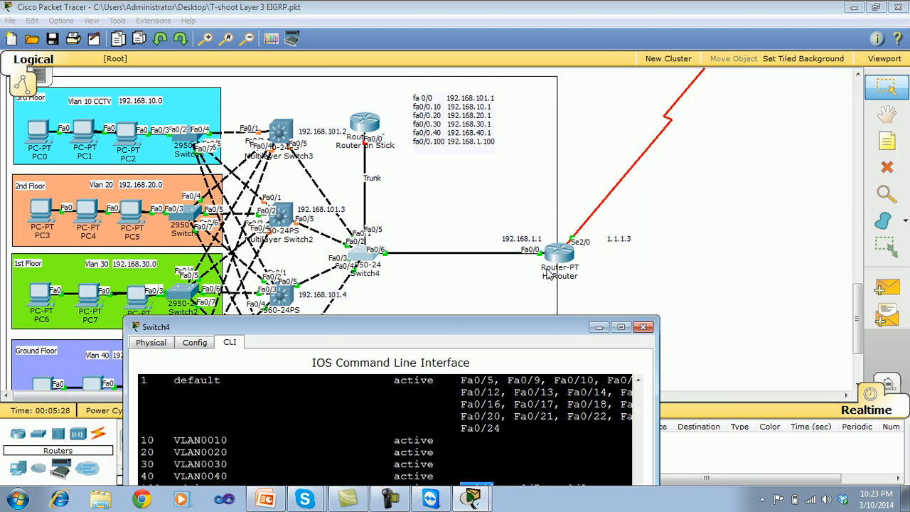
drag(380, 323, 684, 139)
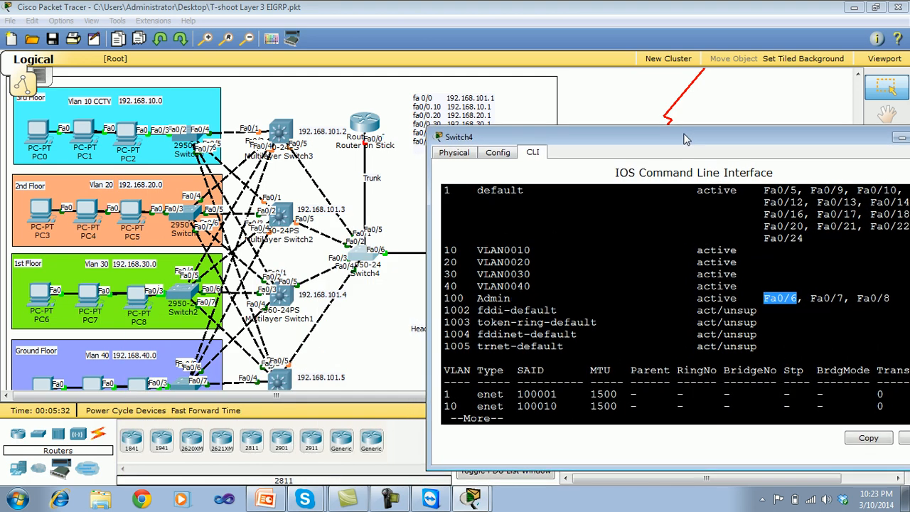
drag(801, 136, 539, 90)
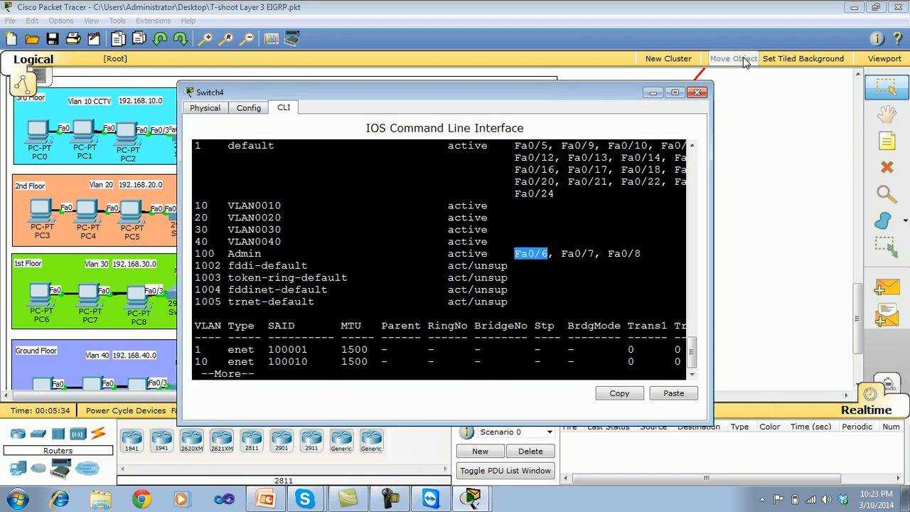
click(714, 91)
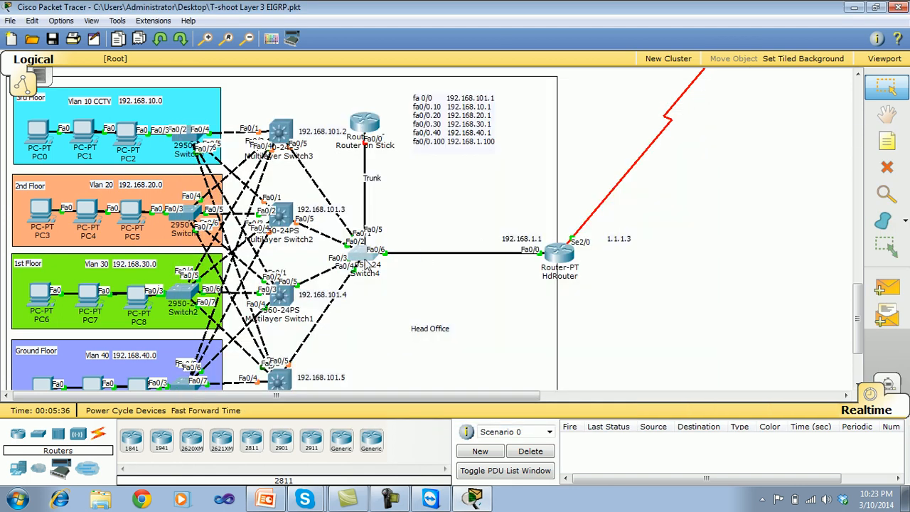
mouse_move(366, 264)
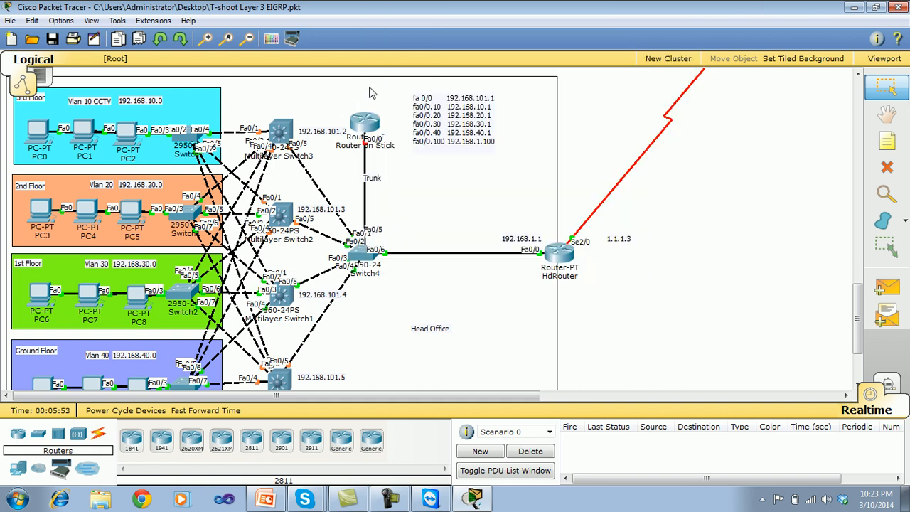
Open the command line of the Router on Stick and enter privileged EXEC mode.
click(368, 126)
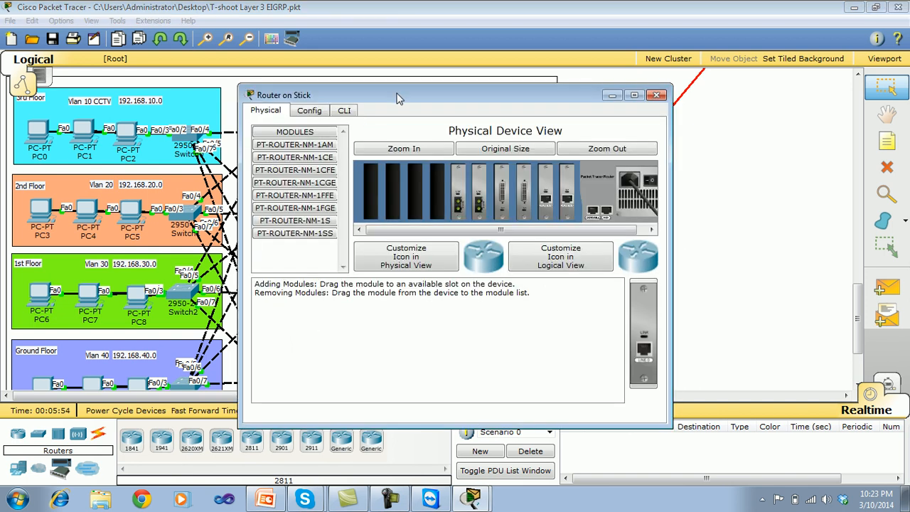
drag(398, 98, 554, 118)
click(502, 132)
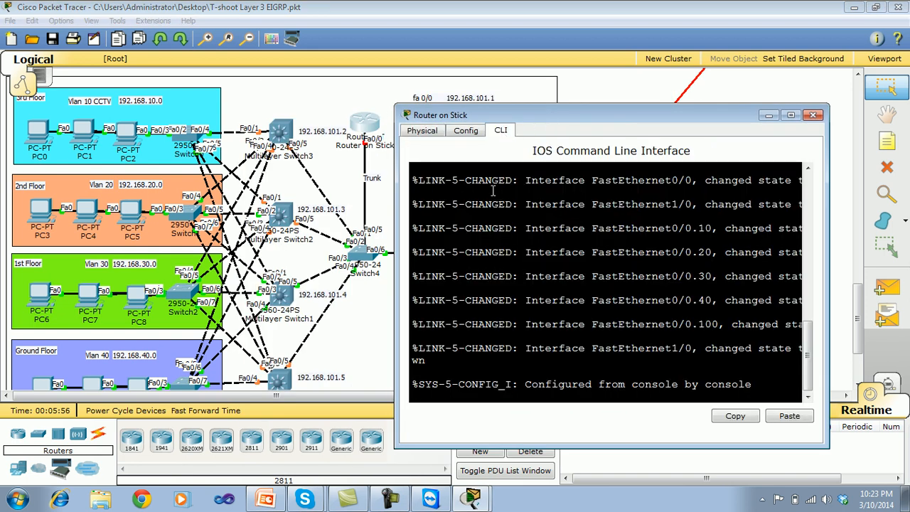
key(Return)
key(Return)
text(en)
key(Return)
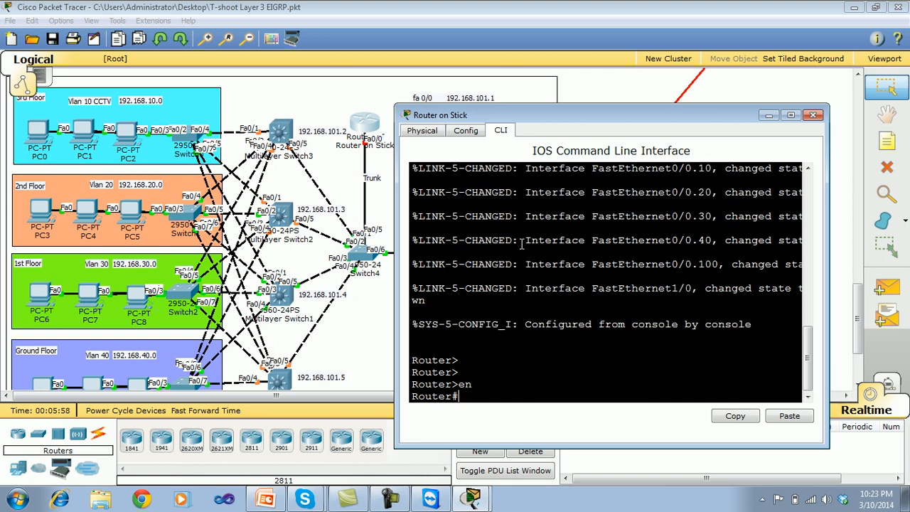
key(Return)
text(sho ip e)
key(Tab)
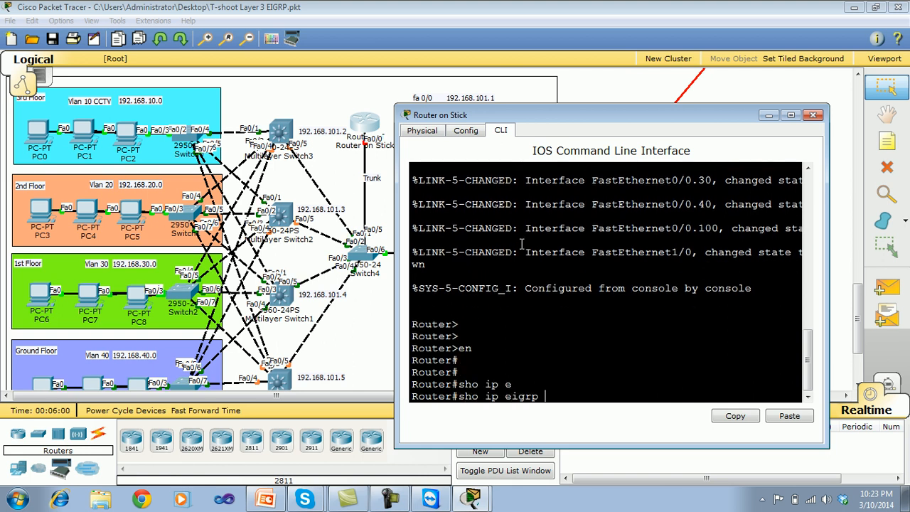
key(BackSpace)
key(BackSpace)
key(BackSpace)
key(BackSpace)
key(BackSpace)
key(BackSpace)
key(BackSpace)
key(BackSpace)
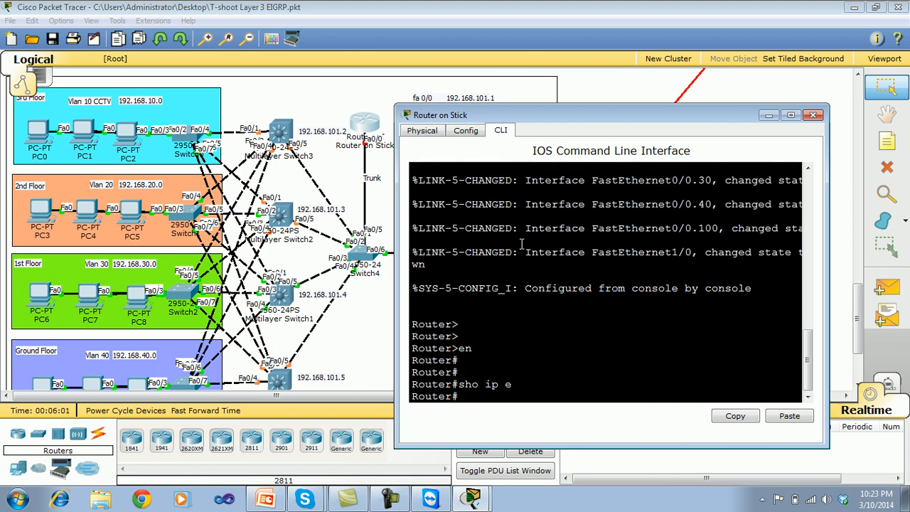
Display the Router on Stick's running configuration and page to the FastEthernet0/0 interface and its first subinterfaces.
text(w run)
key(Return)
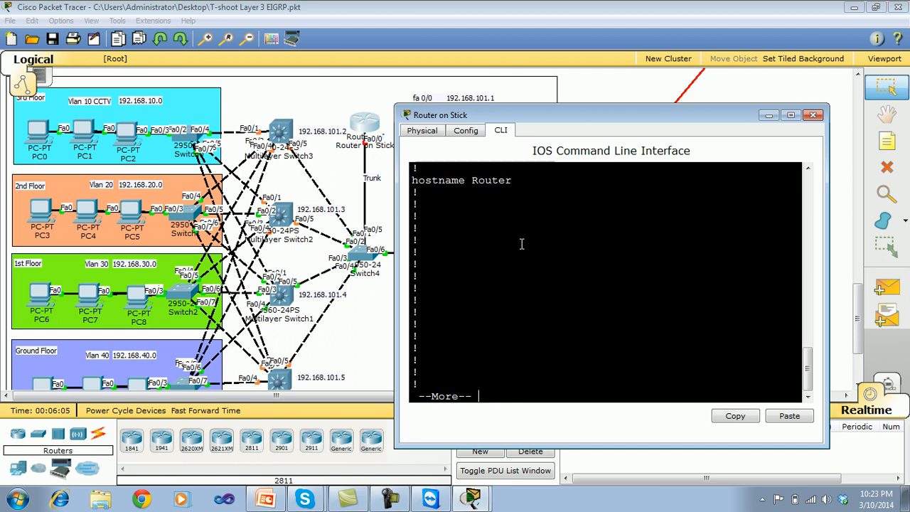
key(Return)
key(Return)
key(Return)
key(Return)
key(Return)
key(Return)
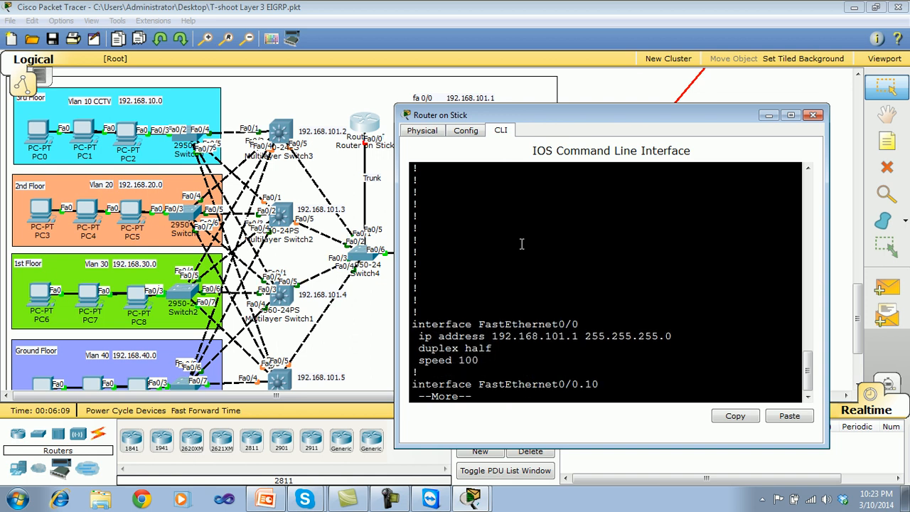
key(Return)
key(Return)
key(Return)
key(Return)
key(Return)
key(Return)
key(Return)
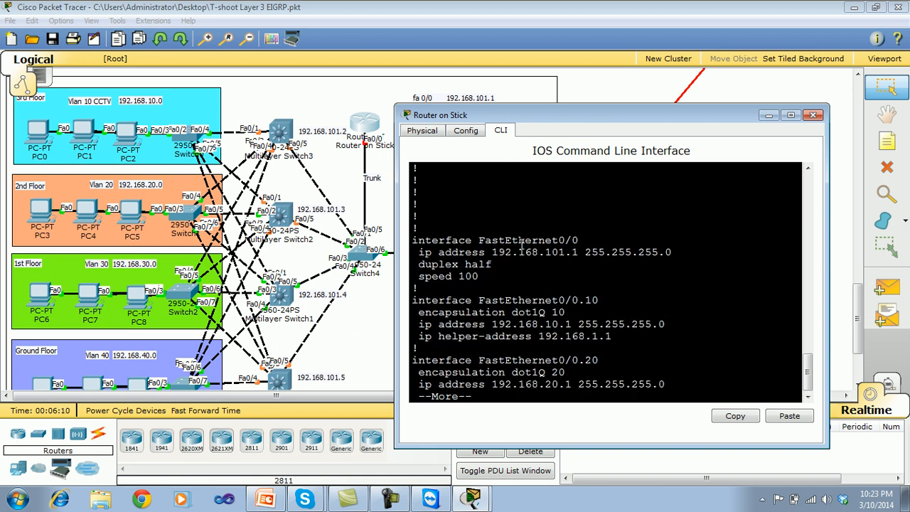
Check FastEthernet0/0's IP address in the configuration against the address list beside the router in the topology.
drag(544, 118, 626, 90)
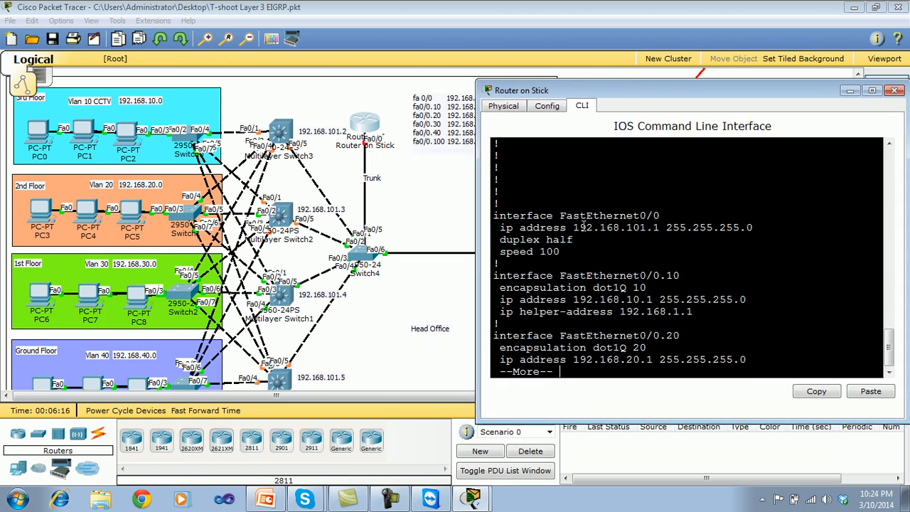
drag(660, 229, 578, 227)
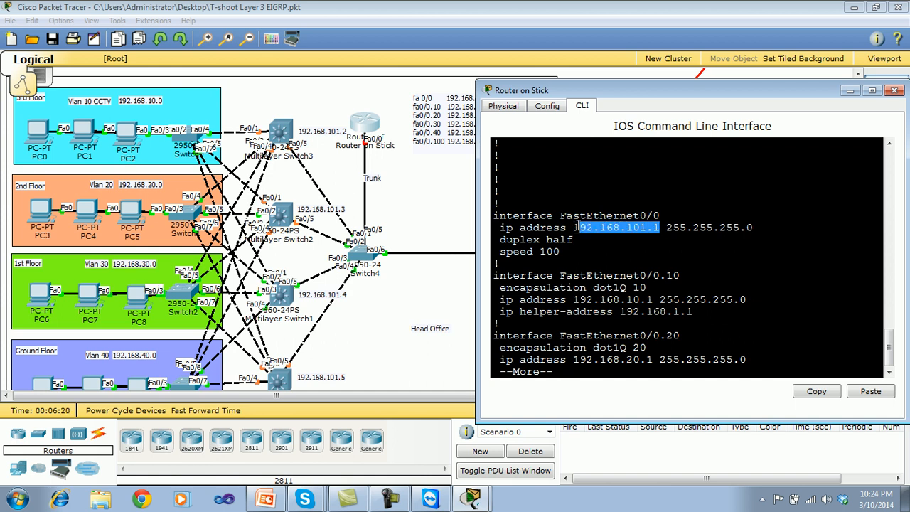
drag(525, 96, 601, 117)
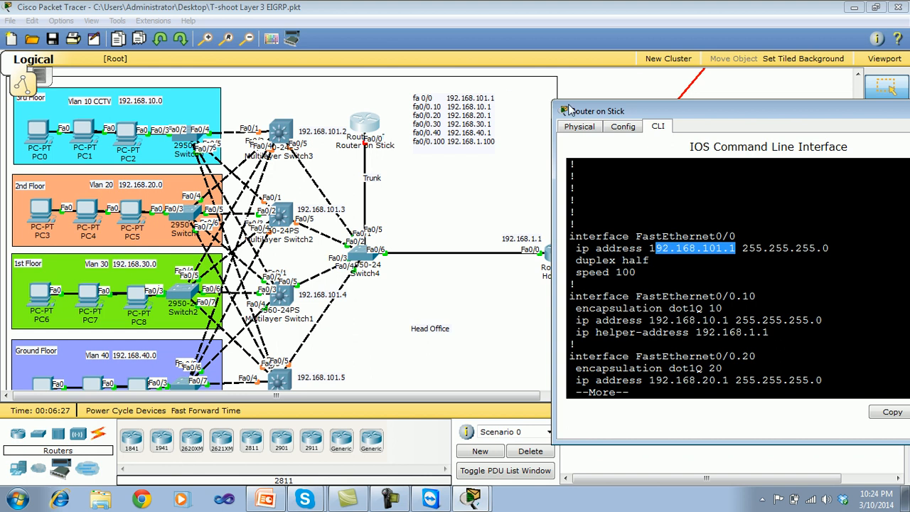
drag(583, 113, 552, 75)
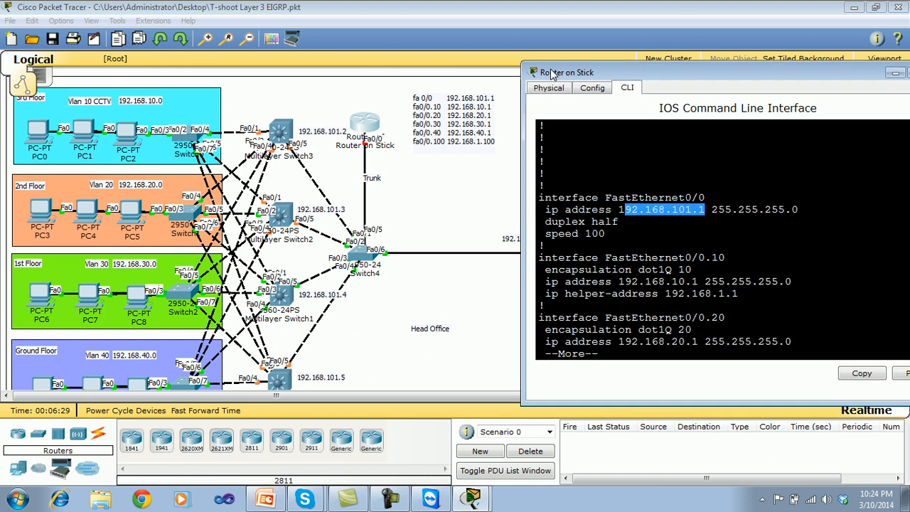
Page through the FastEthernet0/0 subinterfaces up to 0/0.100 and examine their dot1Q encapsulation, IP addresses and helper addresses.
click(604, 300)
key(Return)
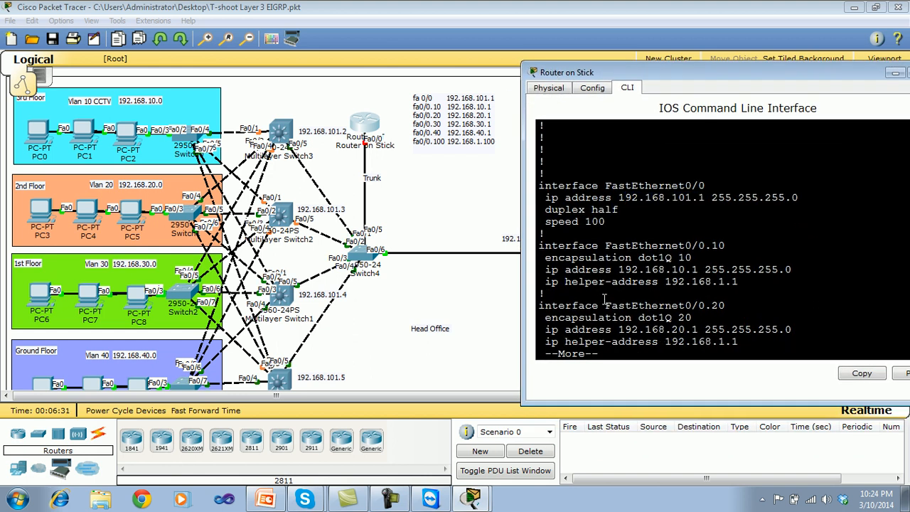
key(Return)
key(Return)
key(Return)
key(Return)
key(Return)
key(Return)
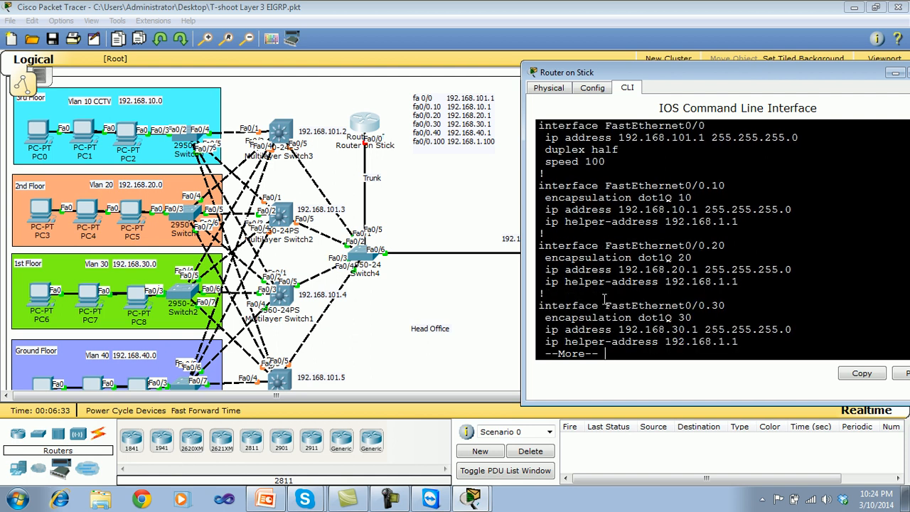
key(Return)
key(Return)
key(Return)
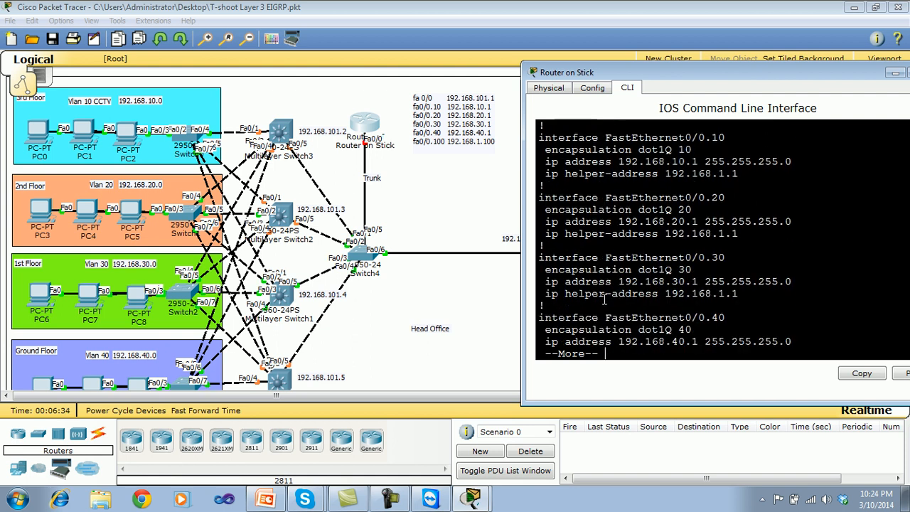
key(Return)
key(Return)
key(Return)
key(Return)
key(Return)
key(Return)
key(Return)
key(Return)
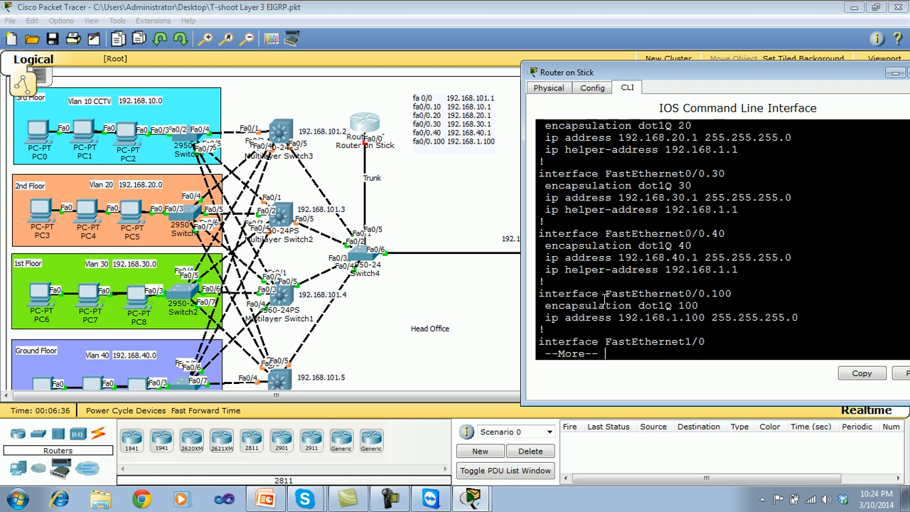
drag(806, 300, 578, 125)
click(644, 342)
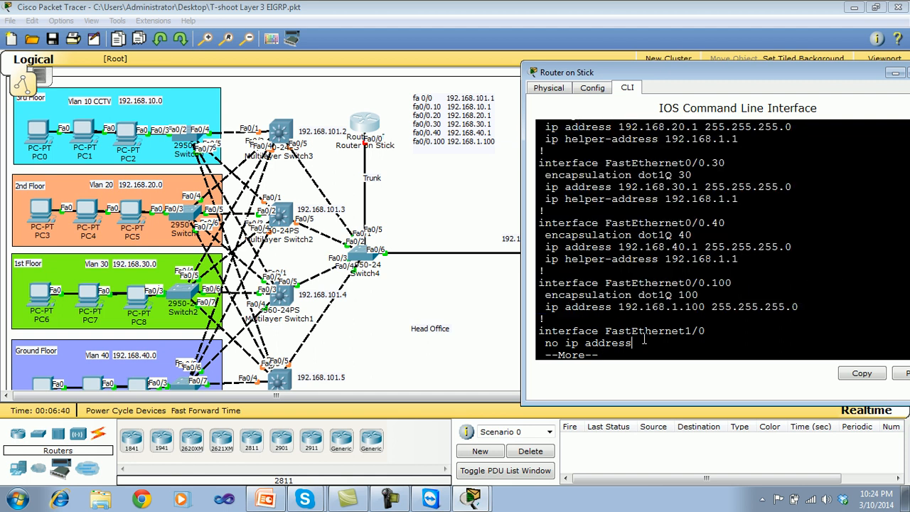
Page past the remaining router interfaces to the router eigrp 1 section and examine its network statement.
key(Return)
key(Return)
key(Return)
key(Return)
key(Return)
key(Return)
key(Return)
key(Return)
key(Return)
key(Return)
key(Return)
key(Return)
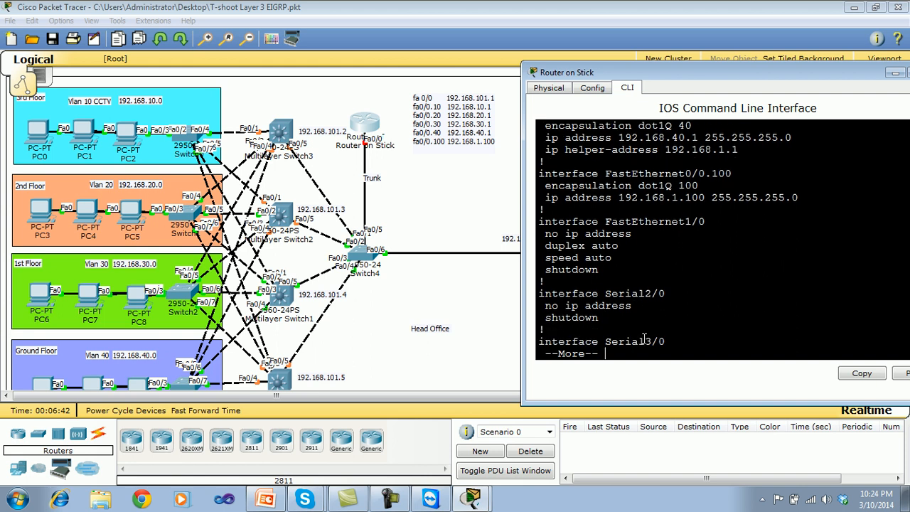
key(Return)
key(Return)
key(Return)
key(Return)
key(Return)
key(Return)
key(Return)
key(Return)
key(Return)
key(Return)
key(Return)
key(Return)
key(Return)
key(Return)
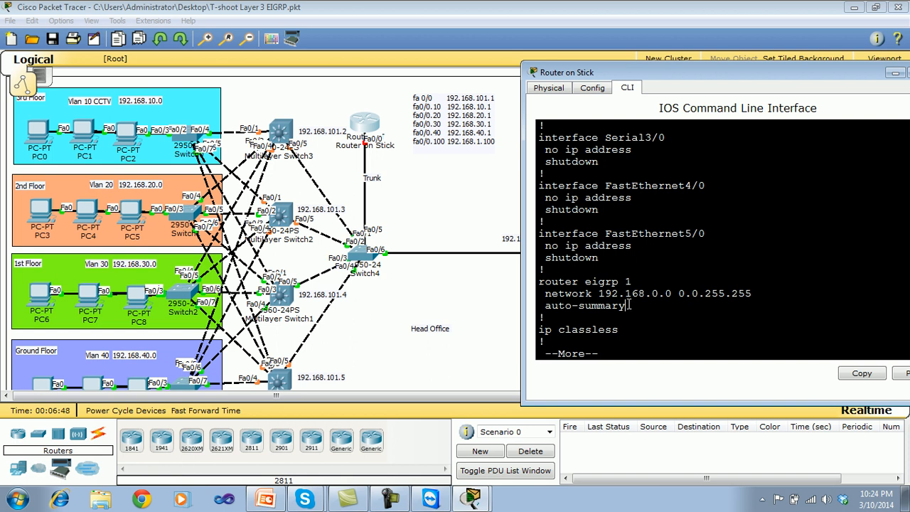
Review the router eigrp 1 section, page to the end of the Router on Stick's running configuration, and close the router window.
drag(629, 305, 552, 282)
key(Return)
key(Return)
key(Return)
key(Return)
key(Return)
key(Return)
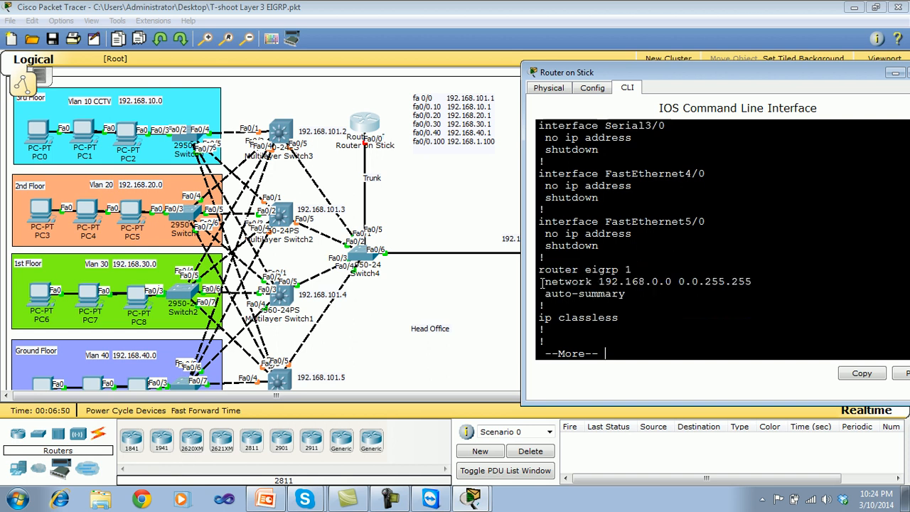
key(Return)
key(Return)
key(Return)
key(Return)
key(Return)
key(Return)
key(Return)
key(Return)
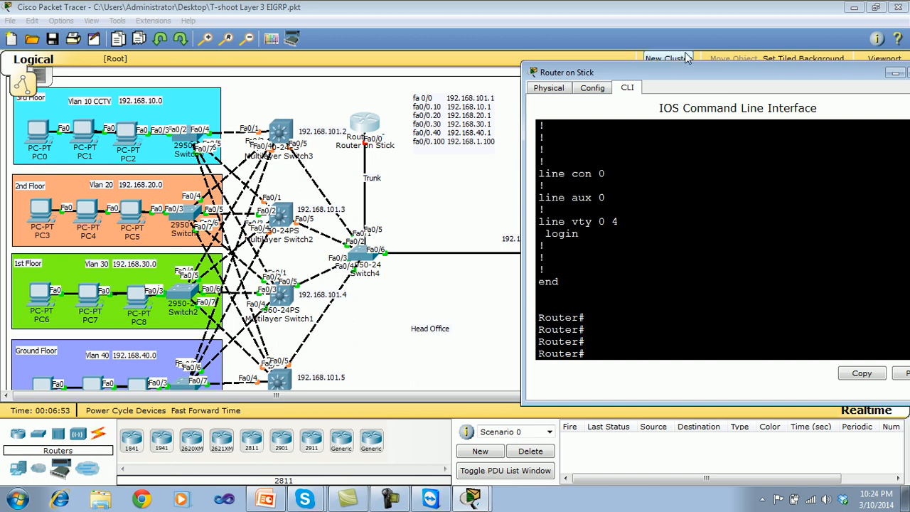
drag(689, 72, 425, 136)
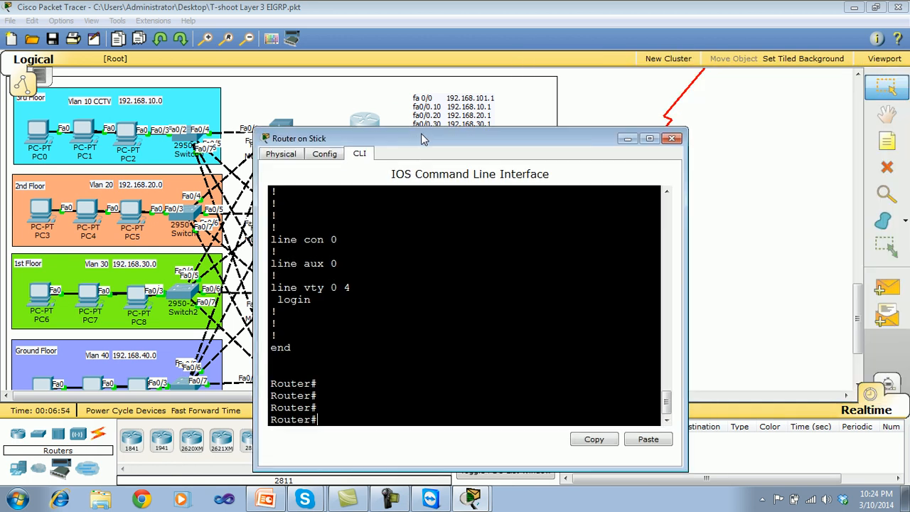
click(680, 138)
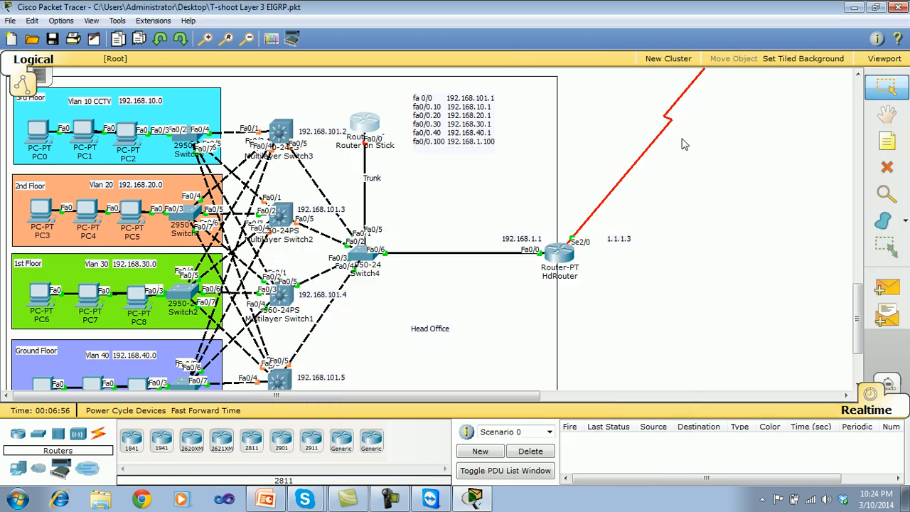
Reopen the Router on Stick's command line and display its interface summary with show ip int brief.
click(371, 128)
drag(418, 95, 604, 108)
text(ping 192.1)
key(BackSpace)
key(BackSpace)
key(BackSpace)
key(BackSpace)
key(BackSpace)
key(BackSpace)
key(BackSpace)
key(BackSpace)
key(BackSpace)
key(BackSpace)
text(show ip)
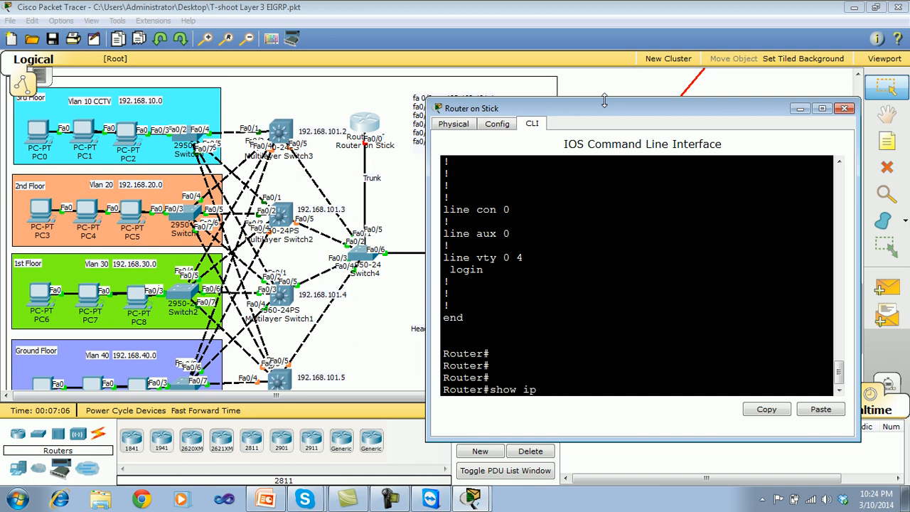
text( int bri)
key(Tab)
key(Return)
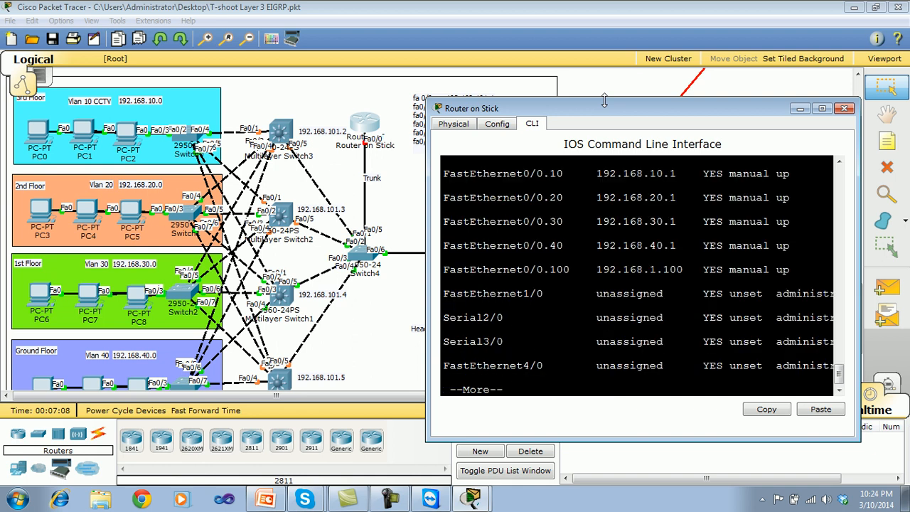
Widen the router window, examine the IP address, status and protocol of FastEthernet0/0 and its subinterfaces, and close the window.
drag(860, 243, 901, 228)
drag(427, 225, 321, 229)
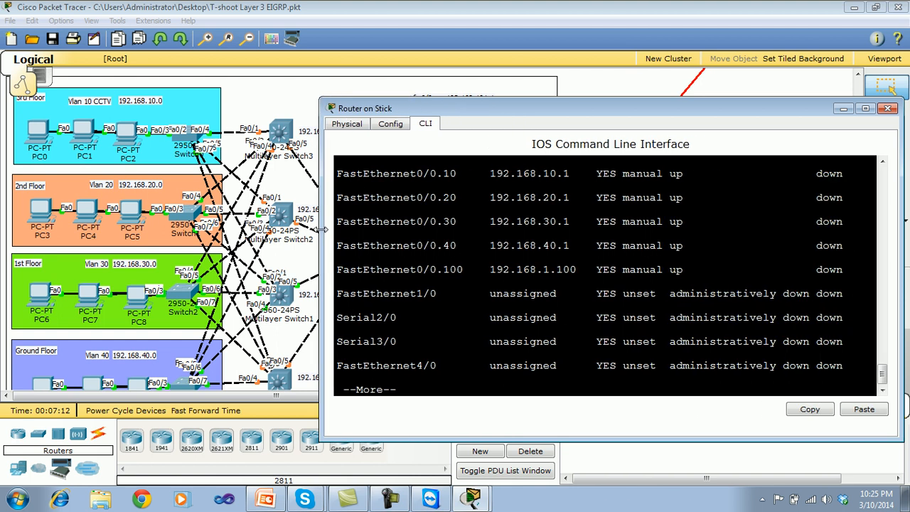
drag(884, 377, 883, 375)
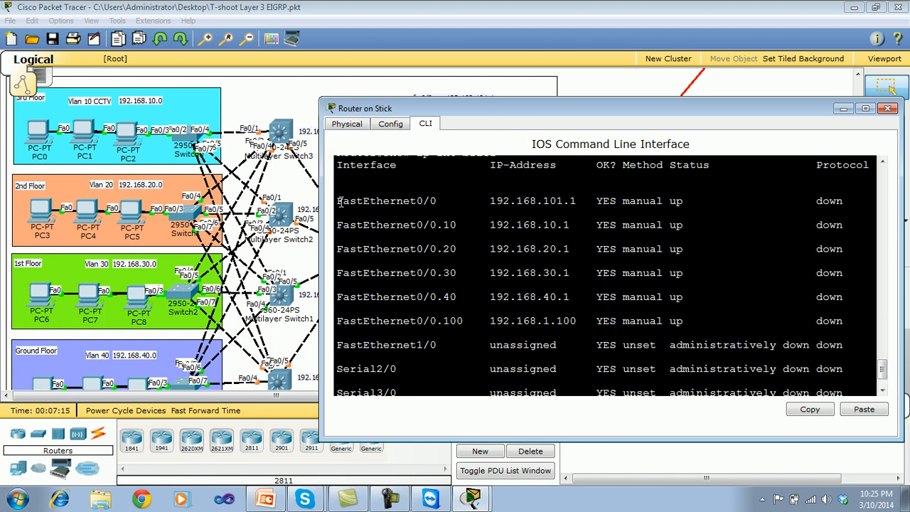
drag(348, 203, 790, 211)
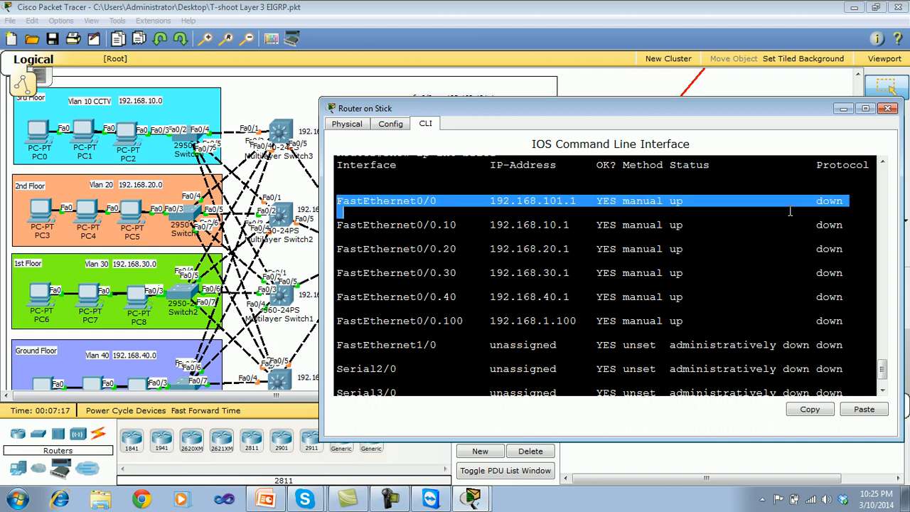
drag(340, 225, 735, 235)
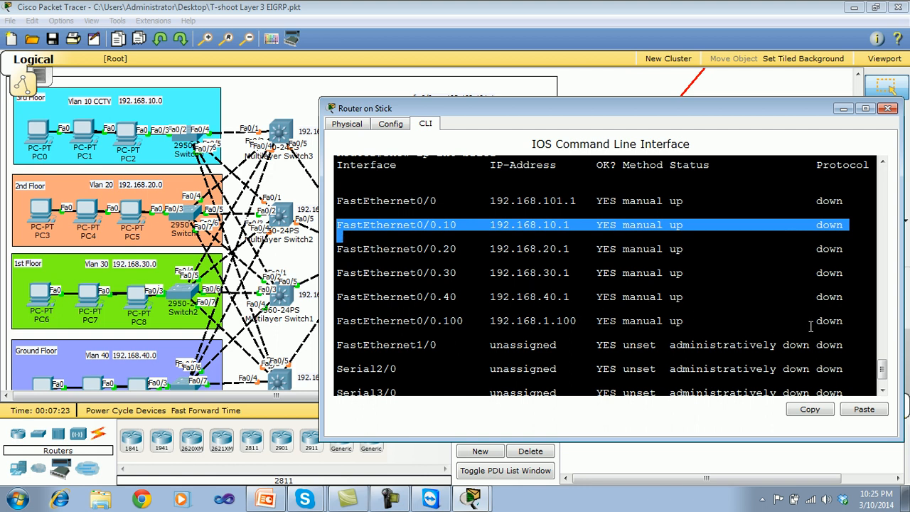
drag(577, 203, 491, 205)
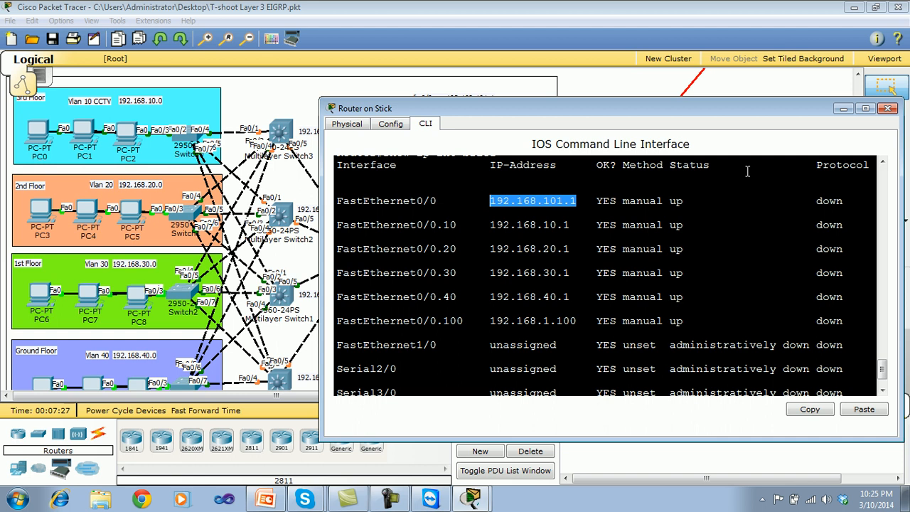
click(887, 108)
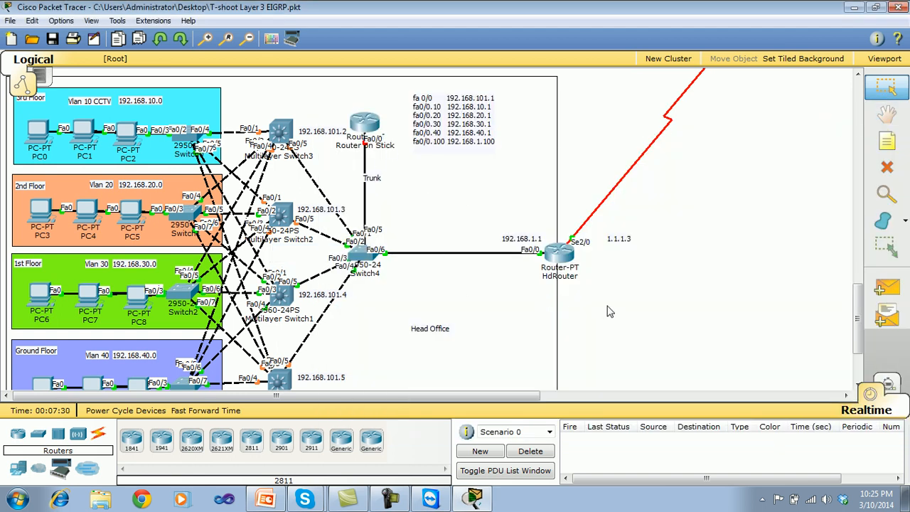
Open Switch4's command line, exit the paused VLAN listing and display the running configuration with show run.
click(359, 255)
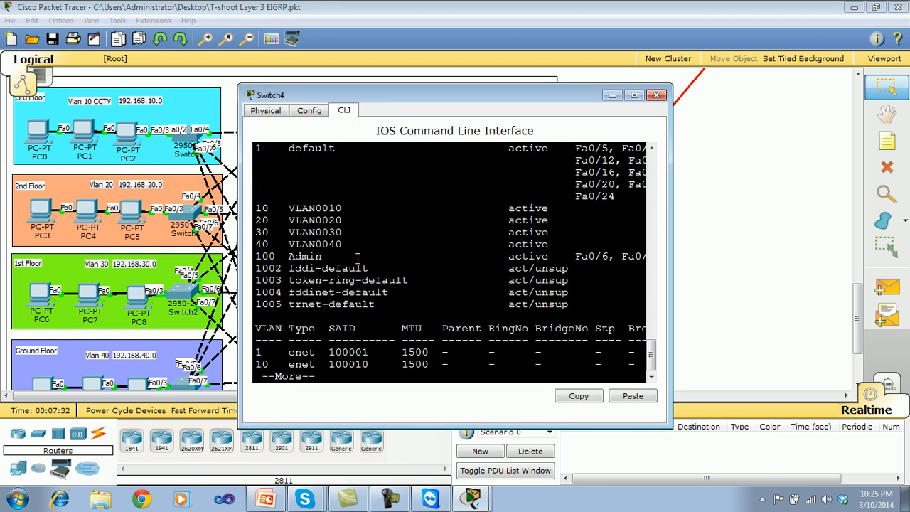
key(q)
key(Return)
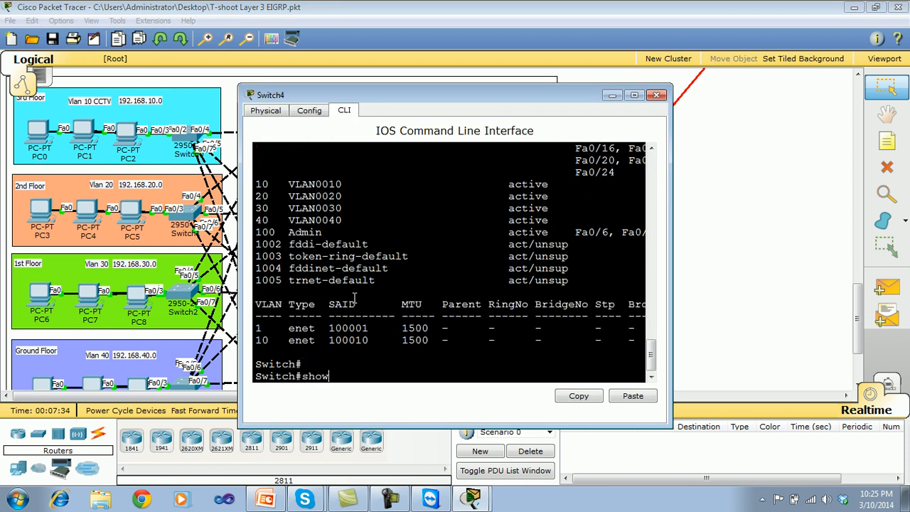
text(show run)
key(Return)
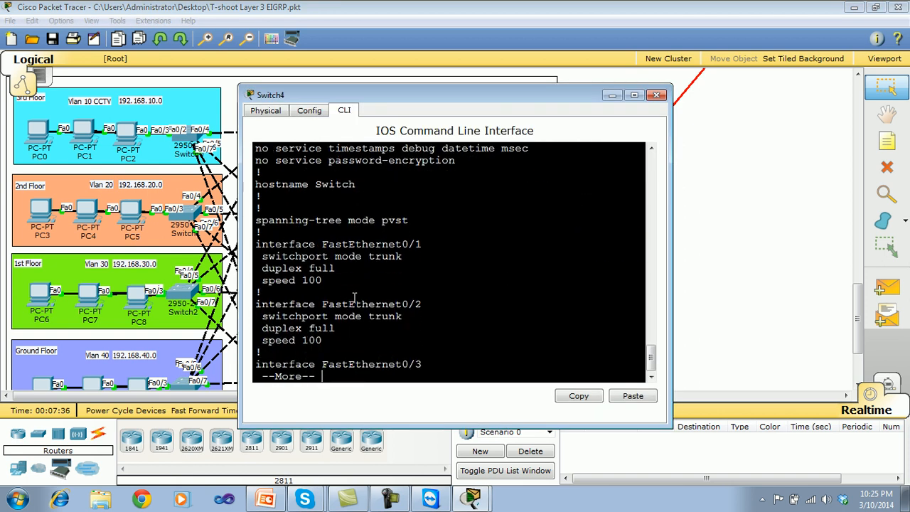
Page through Switch4's FastEthernet0/1 to 0/8 interfaces and examine their trunk and access VLAN settings.
key(Return)
key(Return)
key(Return)
key(Return)
key(Return)
key(Return)
key(Return)
key(Return)
key(Return)
key(Return)
key(Return)
key(Return)
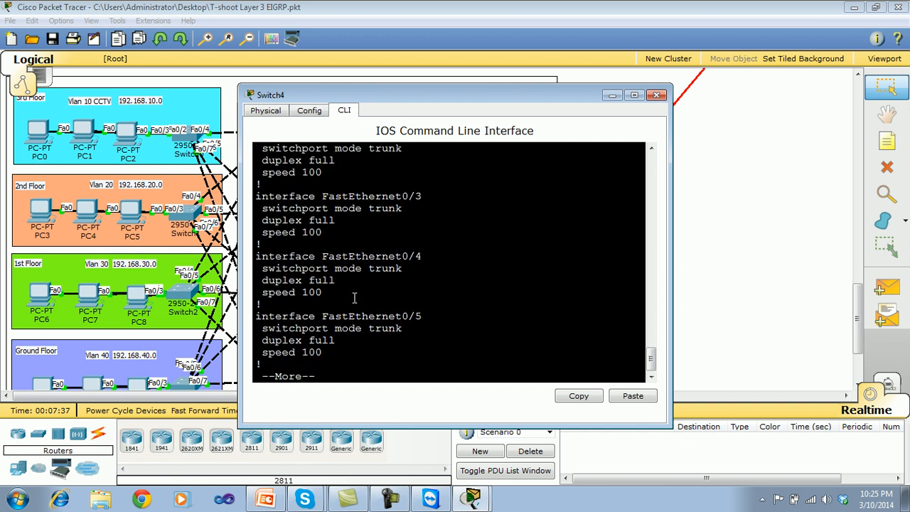
key(Return)
key(Return)
key(Return)
key(Return)
key(Return)
key(Return)
key(Return)
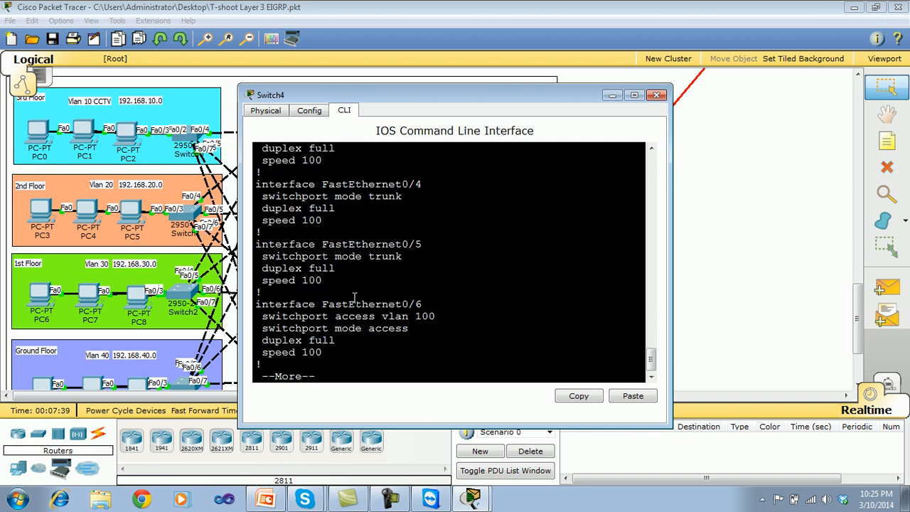
key(Return)
key(Return)
key(Return)
key(Return)
key(Return)
key(Return)
key(Return)
key(Return)
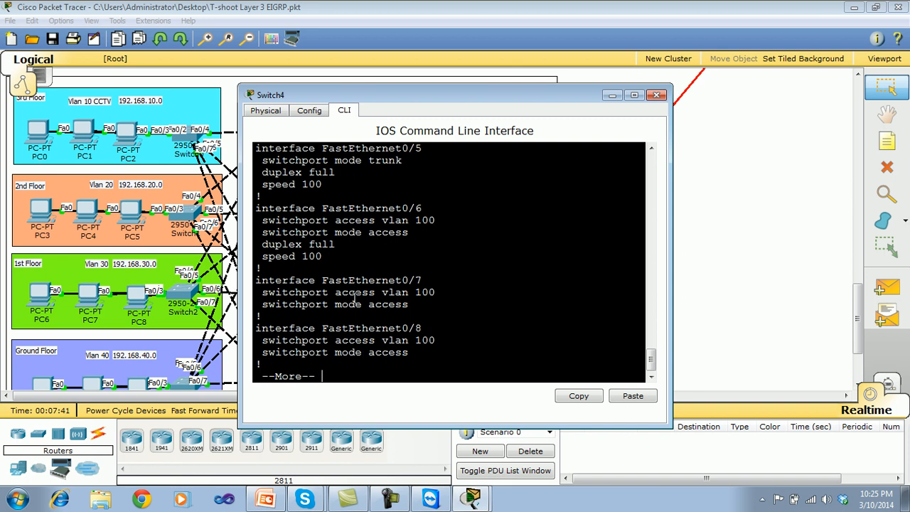
Page past Switch4's remaining FastEthernet interfaces to the Vlan1 interface and the default gateway line.
key(Return)
key(Return)
key(Return)
key(Return)
key(Return)
key(Return)
key(Return)
key(Return)
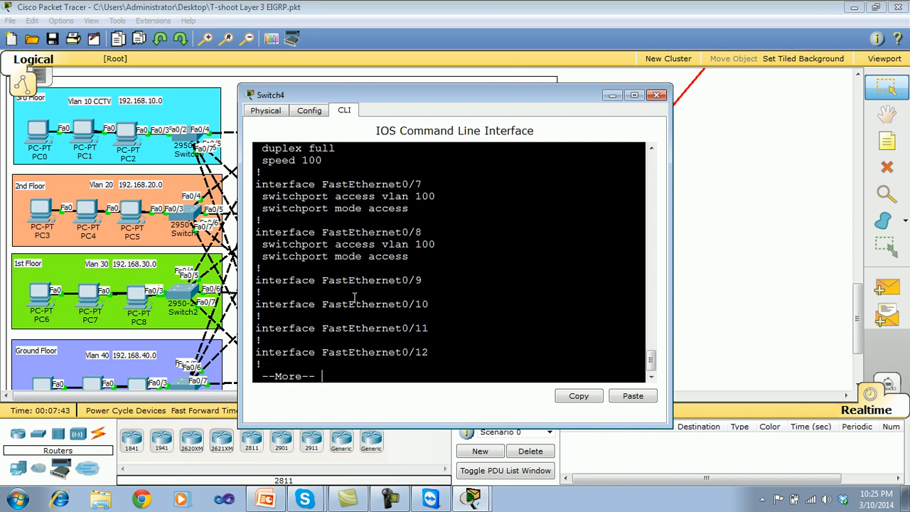
key(Return)
key(Return)
key(Return)
key(Return)
key(Return)
key(Return)
key(Return)
key(Return)
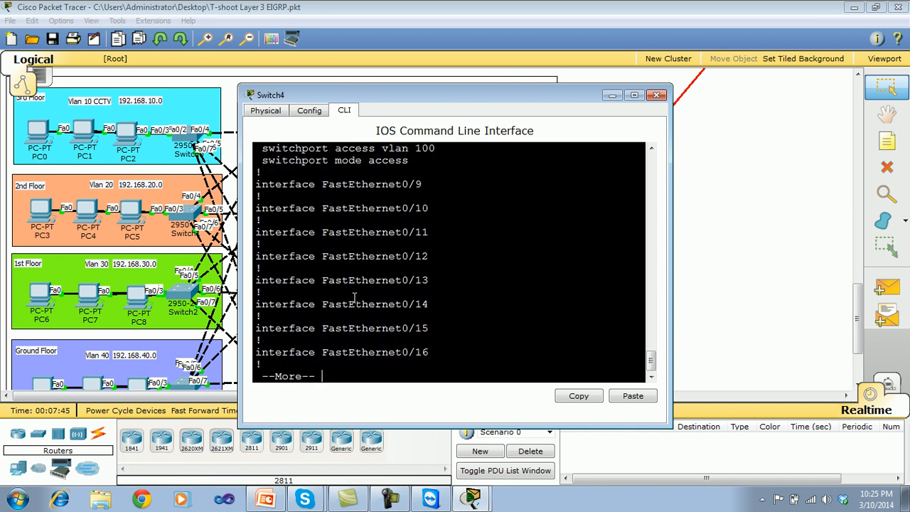
key(Return)
key(Return)
key(Return)
key(Return)
key(Return)
key(Return)
key(Return)
key(Return)
key(Return)
key(Return)
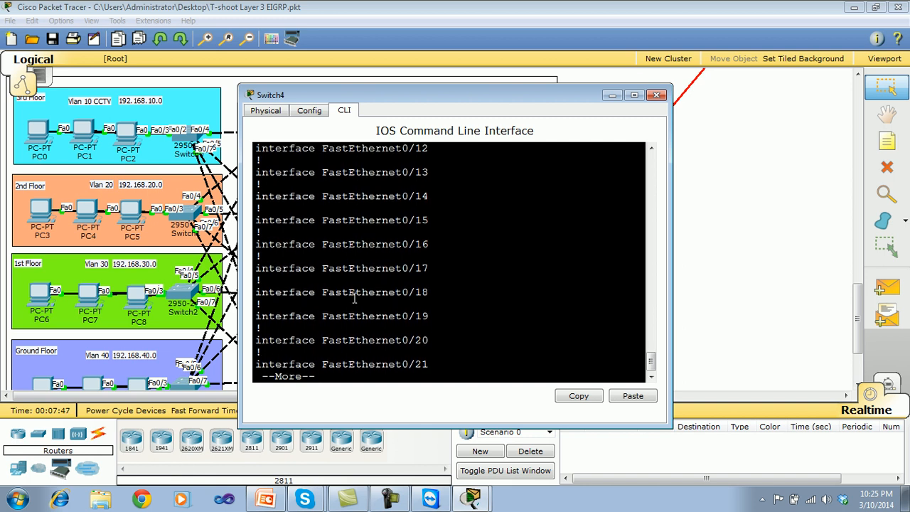
key(Return)
key(Return)
key(Return)
key(Return)
key(Return)
key(Return)
key(Return)
key(Return)
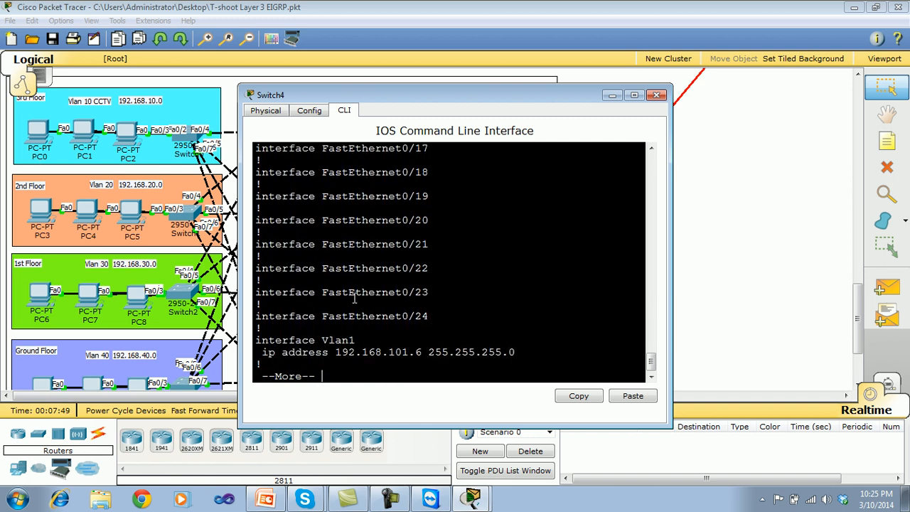
key(Return)
key(Return)
key(Return)
key(Return)
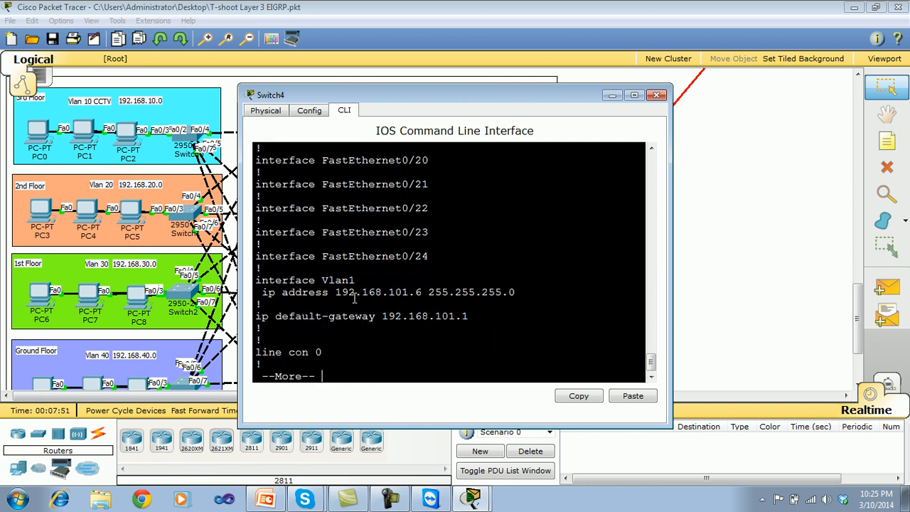
Examine the IP address configured on Switch4's Vlan1 interface and close the switch window.
drag(258, 279, 335, 304)
click(339, 302)
drag(266, 292, 491, 303)
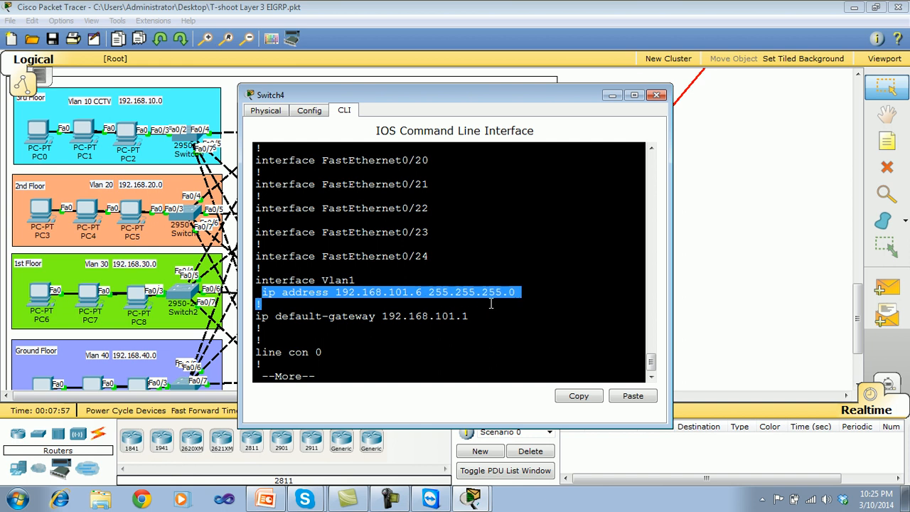
click(656, 95)
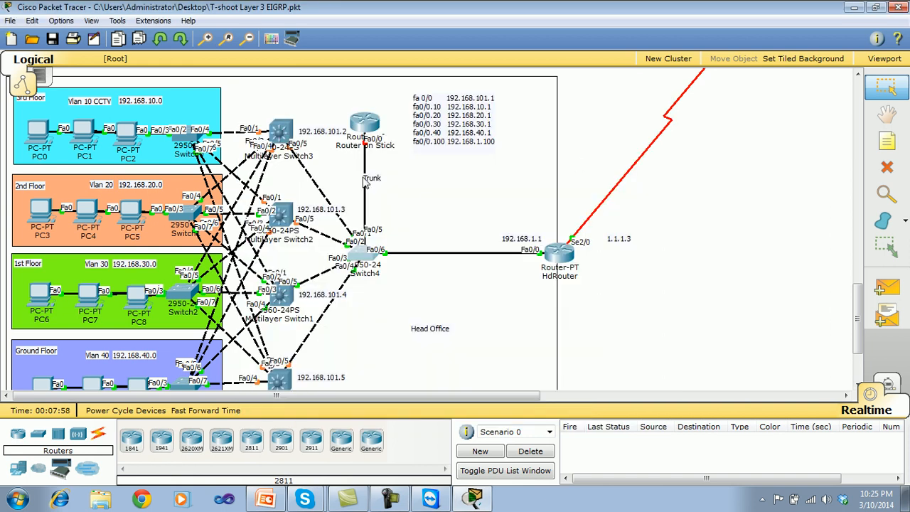
Check the fa 0/0 address in the address list beside the Router on Stick in the topology.
click(481, 97)
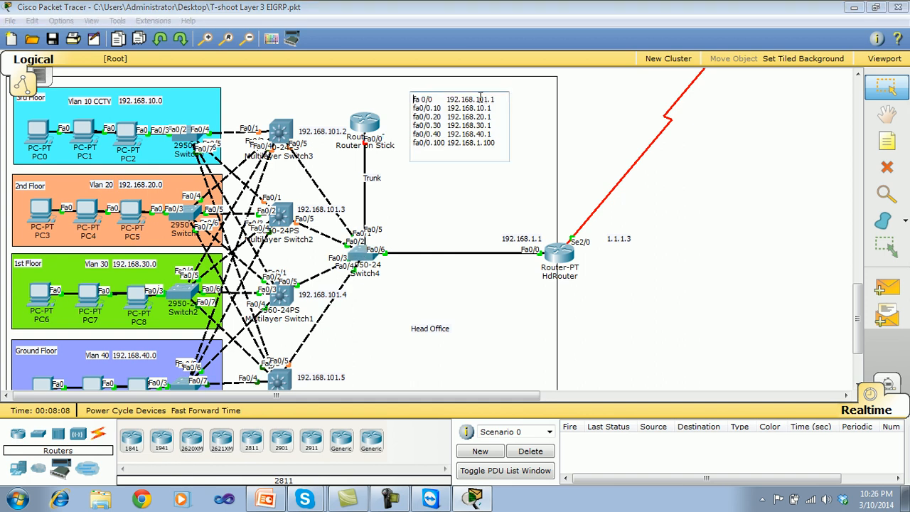
drag(496, 101, 448, 101)
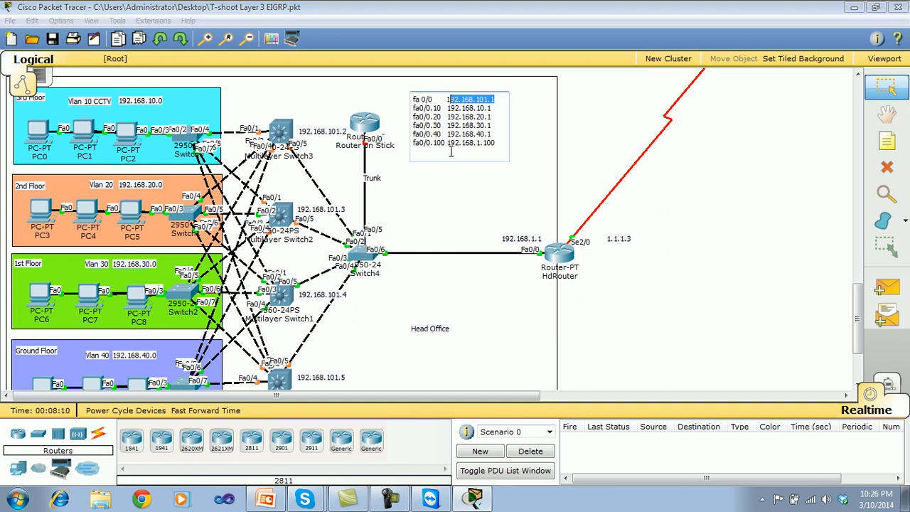
click(458, 193)
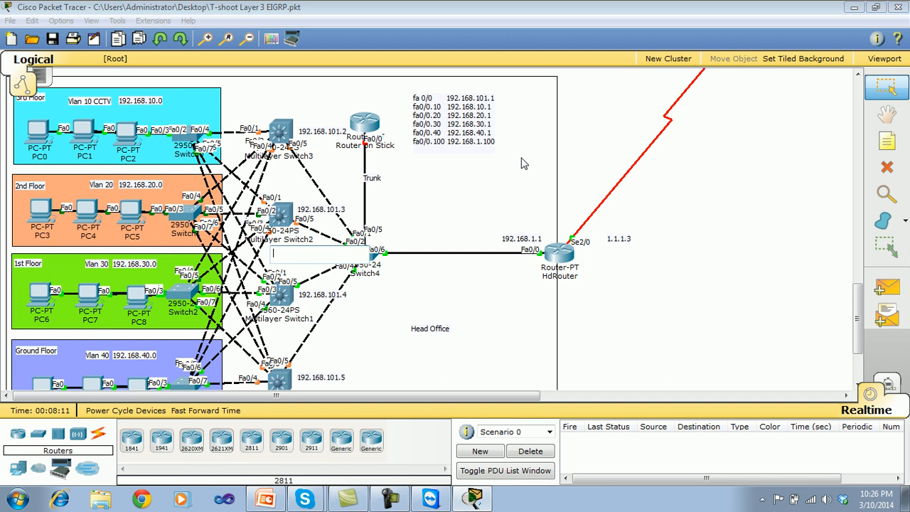
click(603, 342)
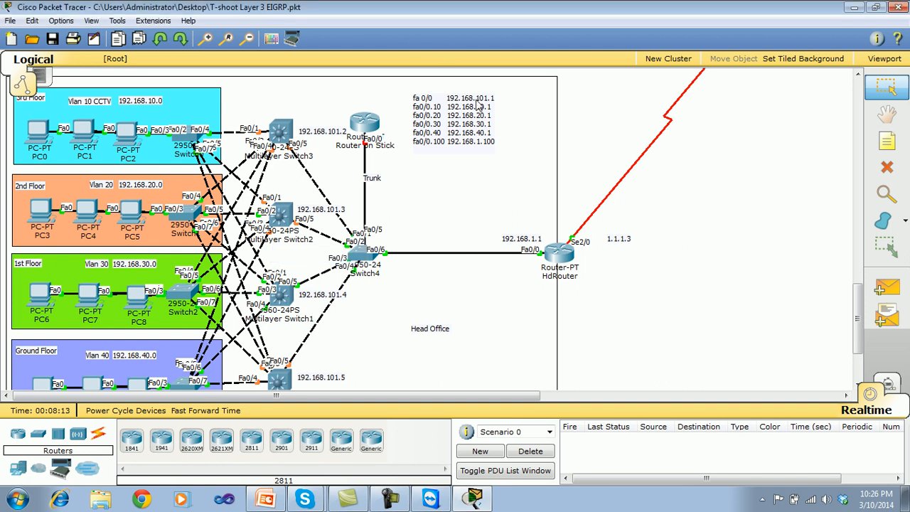
Check the management IP address labels beside the four multilayer switches and look for one near Switch4.
drag(319, 132, 319, 132)
click(327, 215)
double_click(324, 296)
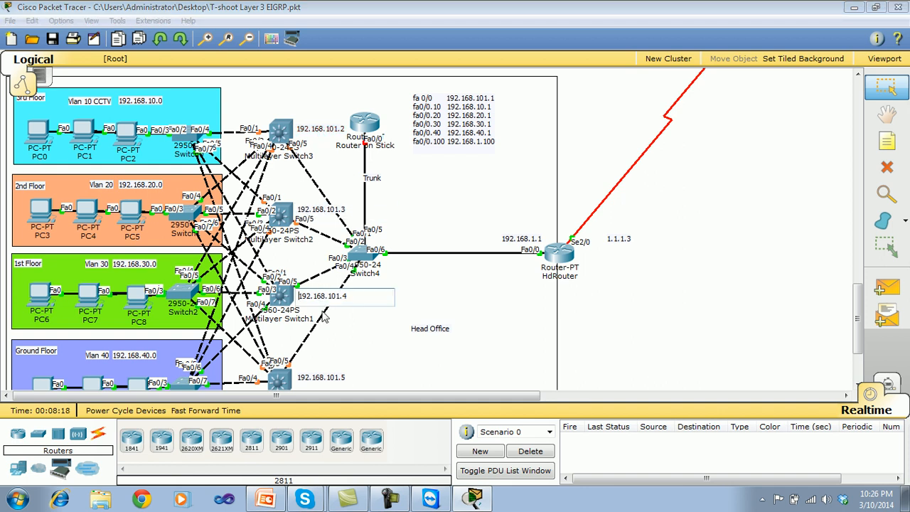
double_click(328, 378)
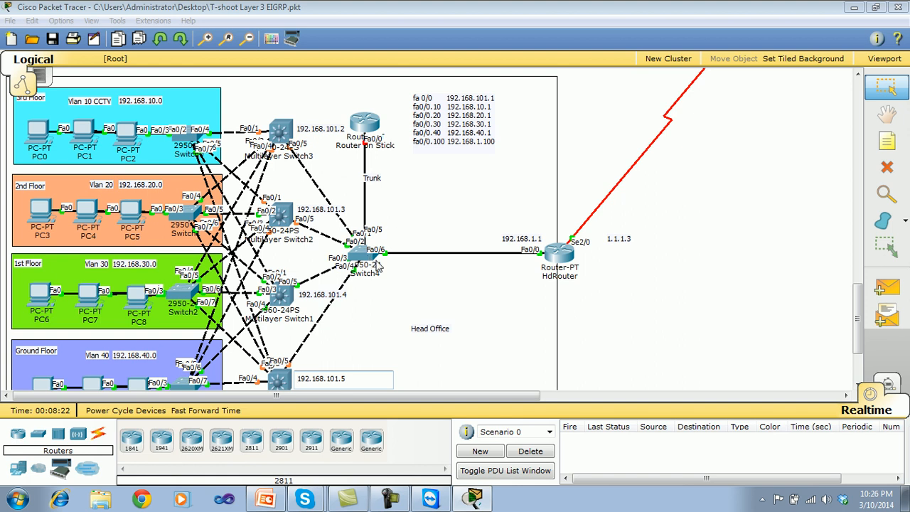
click(394, 273)
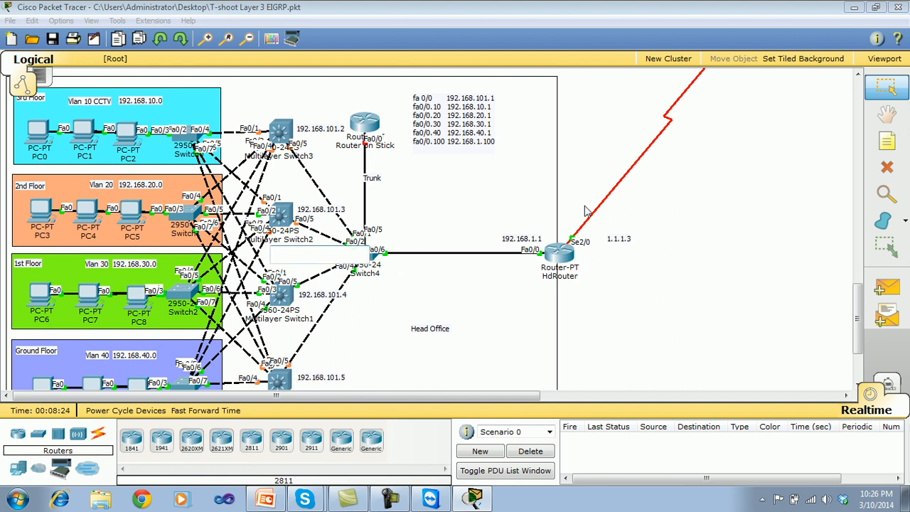
click(583, 158)
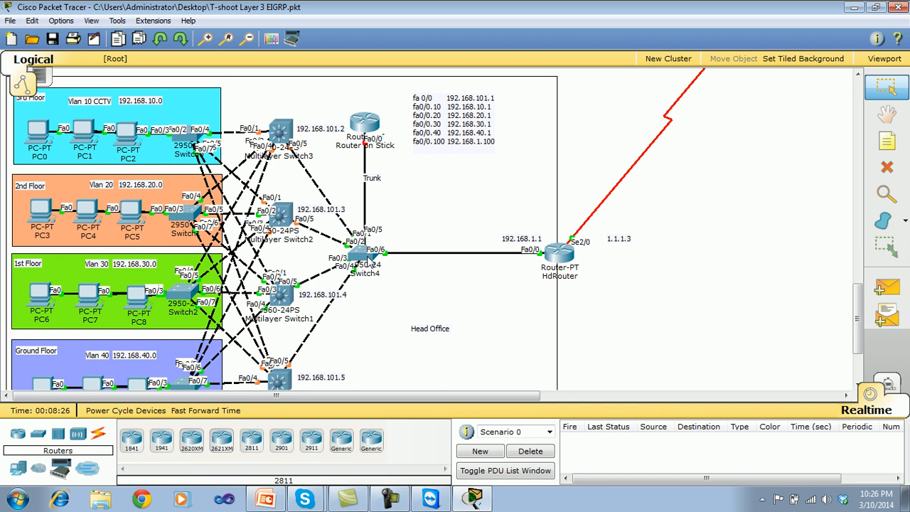
Add a note reading 192.168.101.6 to the topology, reusing Multilayer Switch2's address label, and place it just below Switch4.
mouse_move(369, 263)
double_click(340, 211)
key(ctrl+c)
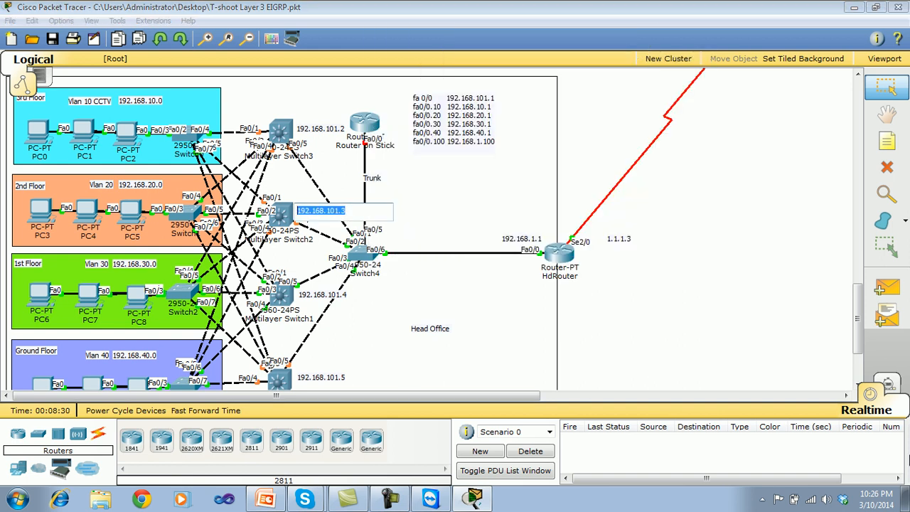
click(888, 145)
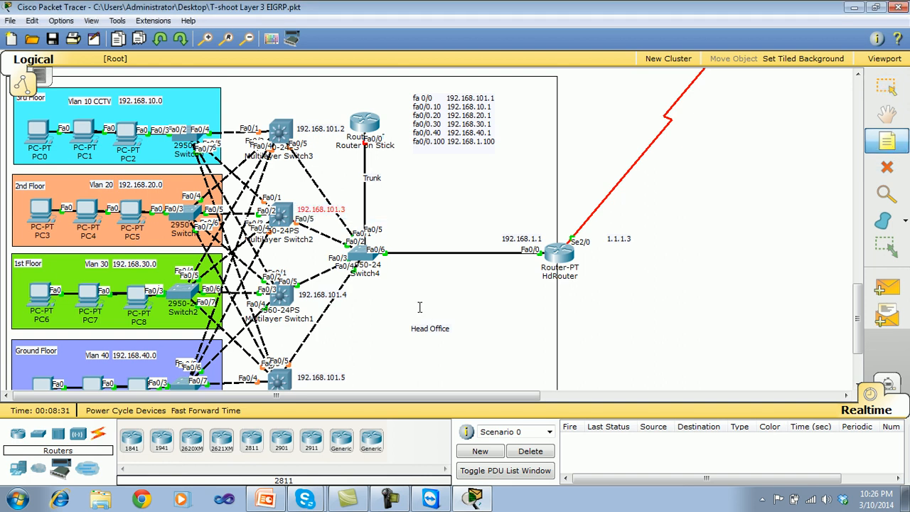
click(389, 233)
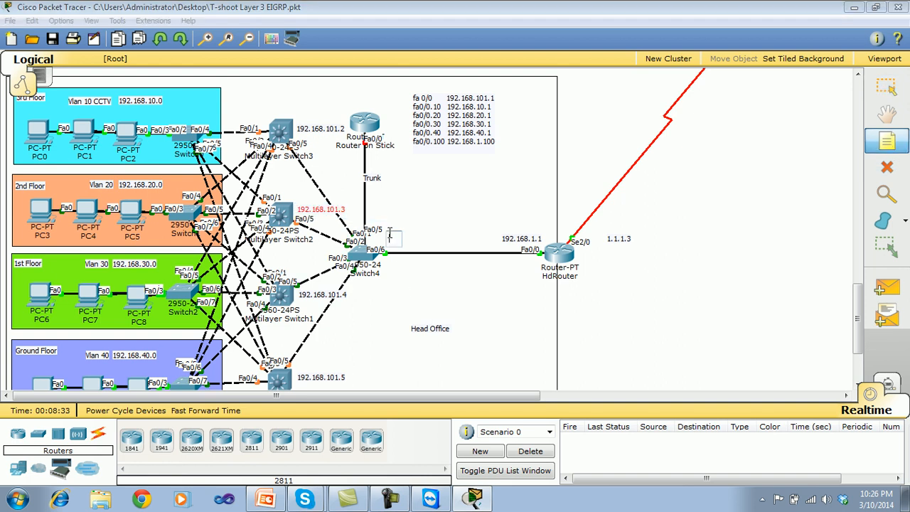
key(ctrl+v)
key(BackSpace)
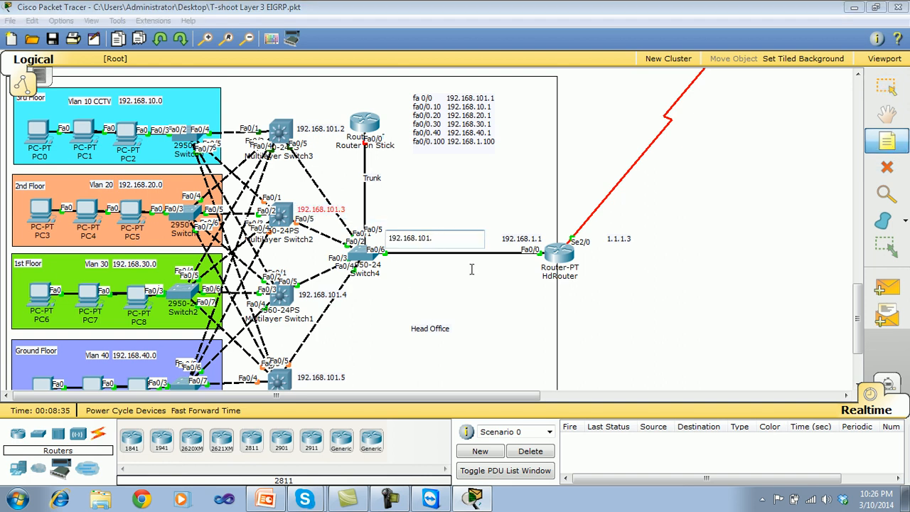
text(6)
key(Escape)
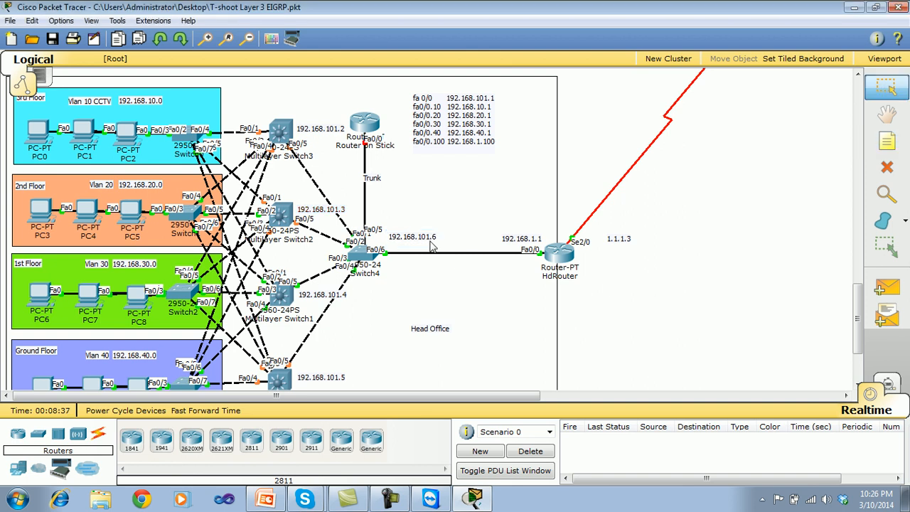
drag(423, 244, 404, 285)
click(679, 278)
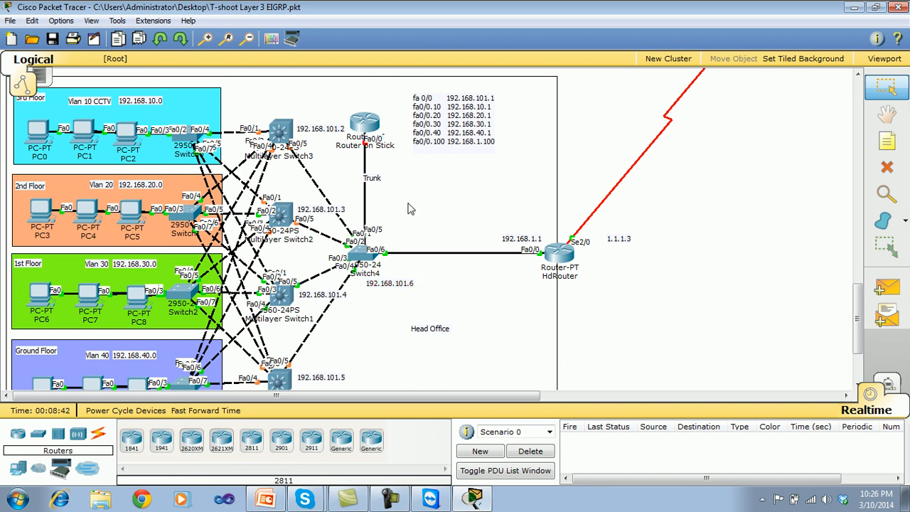
Open the Router on Stick's command line beside the topology and get past the paged output to the router prompt.
click(374, 130)
drag(393, 99, 508, 118)
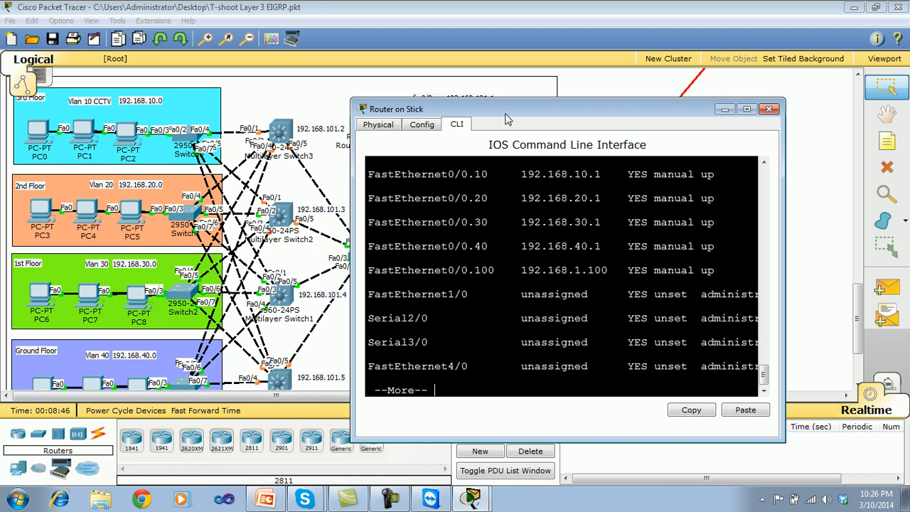
key(Return)
key(Return)
key(Return)
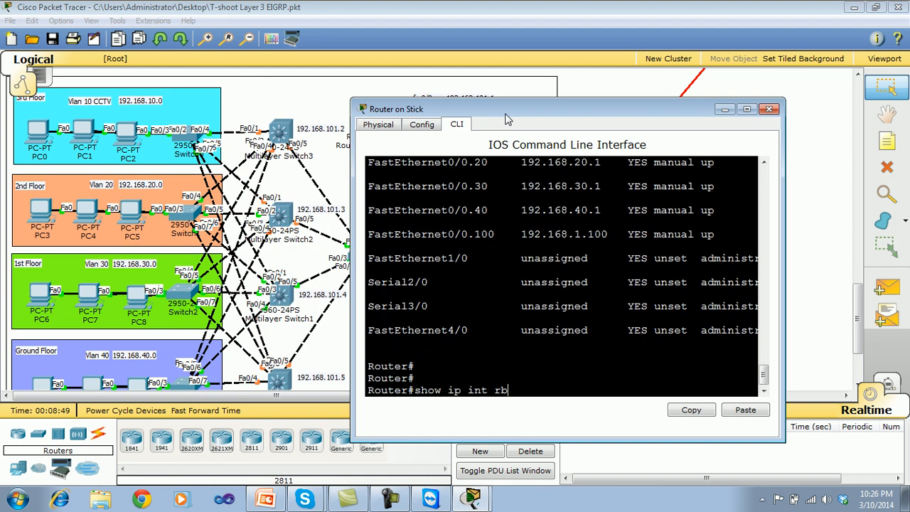
Run show interfaces fa0/0 on the Router on Stick, keeping its window clear of the topology's router and switches.
text(show ip int)
key(BackSpace)
key(BackSpace)
key(BackSpace)
key(BackSpace)
key(BackSpace)
key(BackSpace)
text(int)
key(Tab)
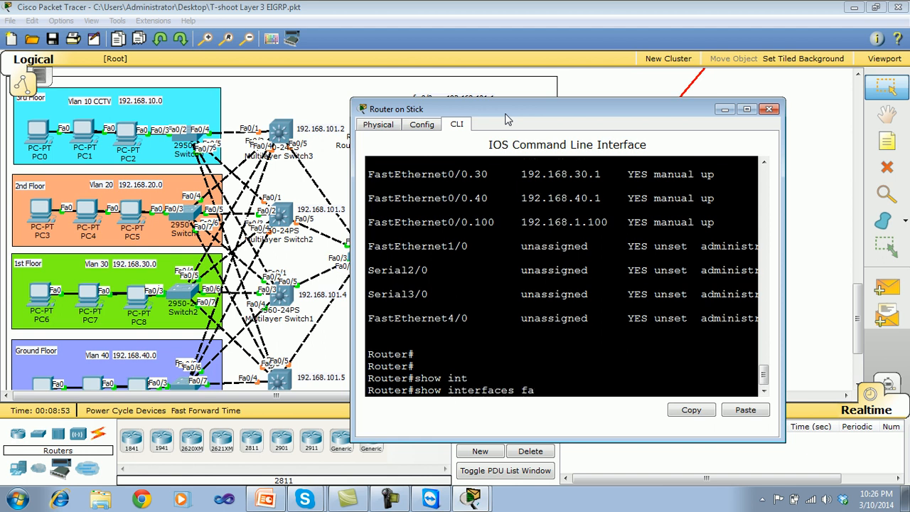
drag(472, 108, 567, 100)
text(fa0/0)
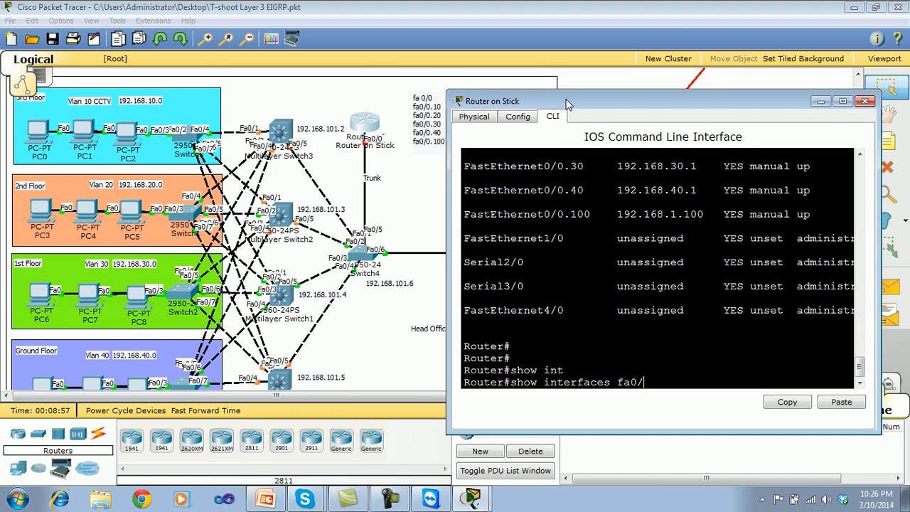
key(Return)
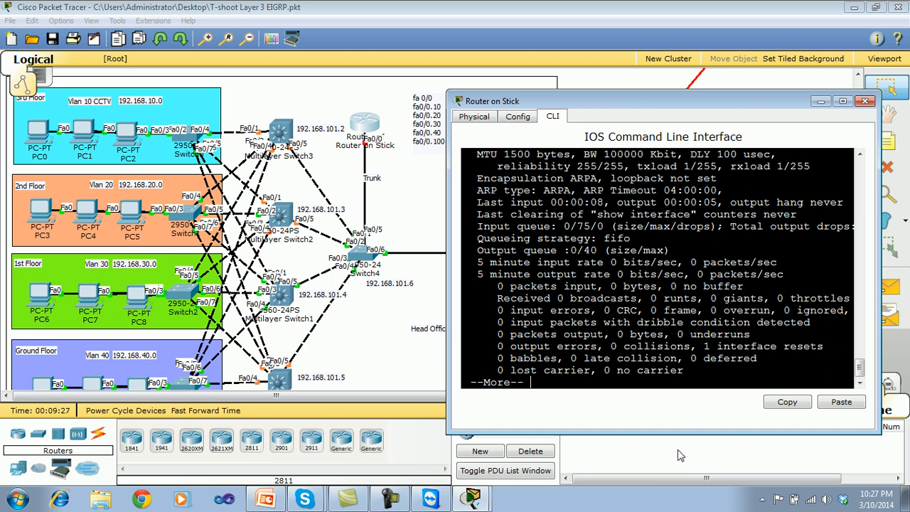
Examine the line protocol status of FastEthernet0/0 in the interface output, widening the window to read full lines.
drag(860, 368, 861, 359)
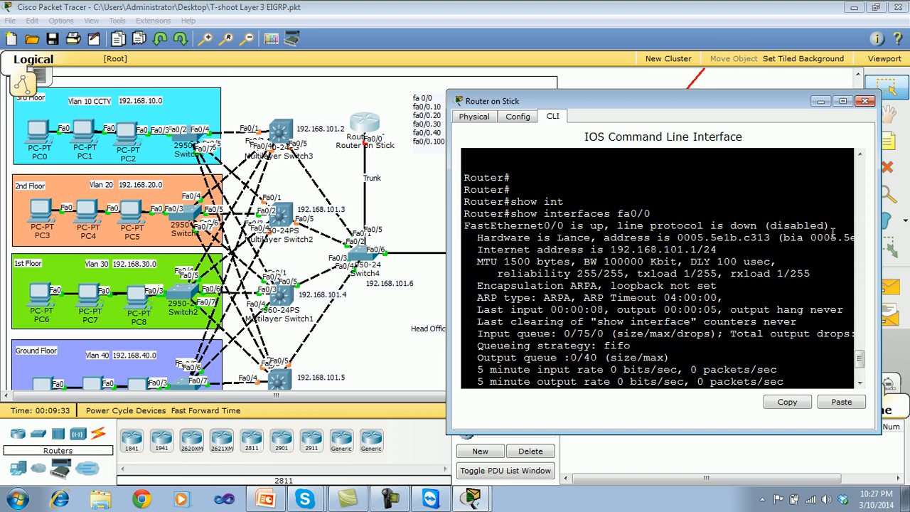
drag(825, 226, 769, 226)
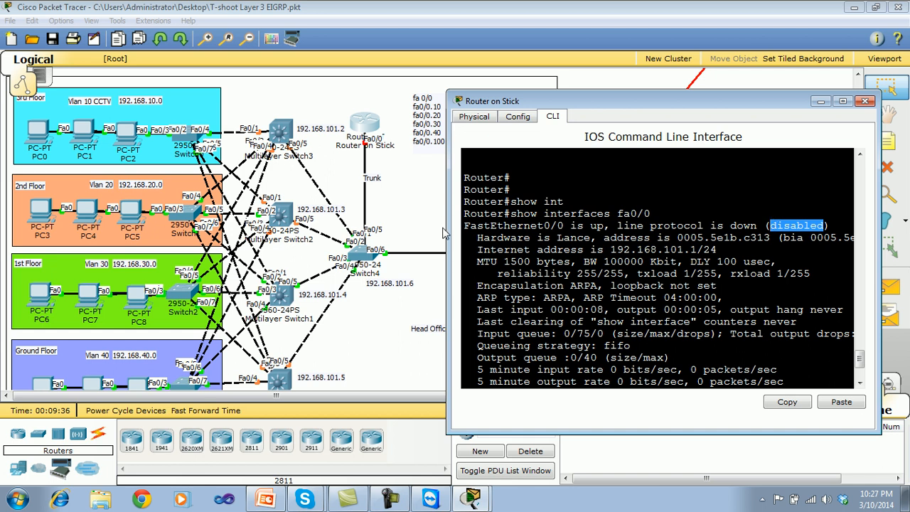
drag(448, 234, 293, 234)
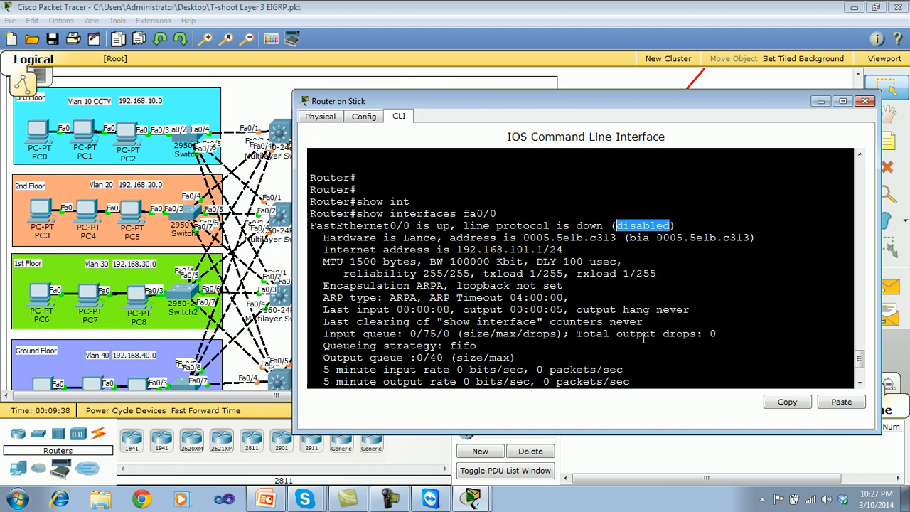
click(647, 378)
scroll(861, 359, down, 3)
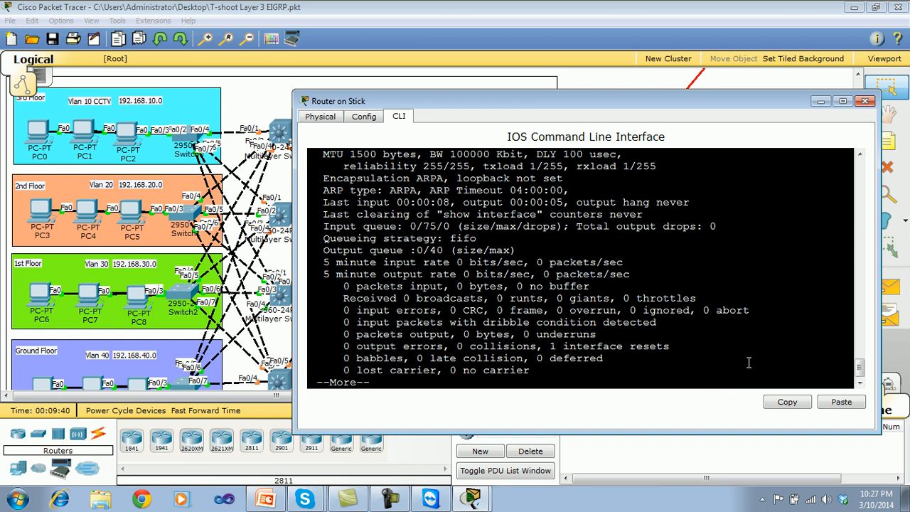
Run show ip int brief on the Router on Stick, review every interface's status and protocol, and close the router window.
key(Return)
key(Return)
key(Return)
key(Return)
key(Return)
text(show ip int br)
key(Return)
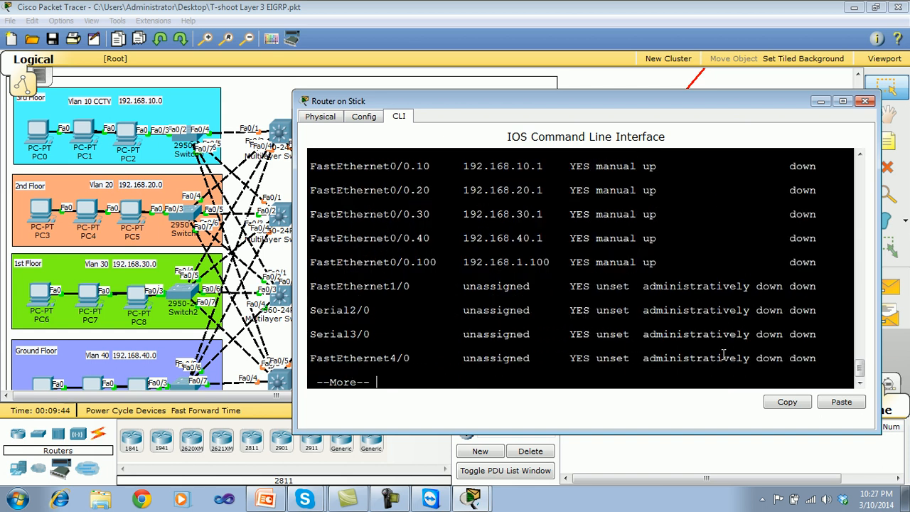
scroll(859, 366, up, 3)
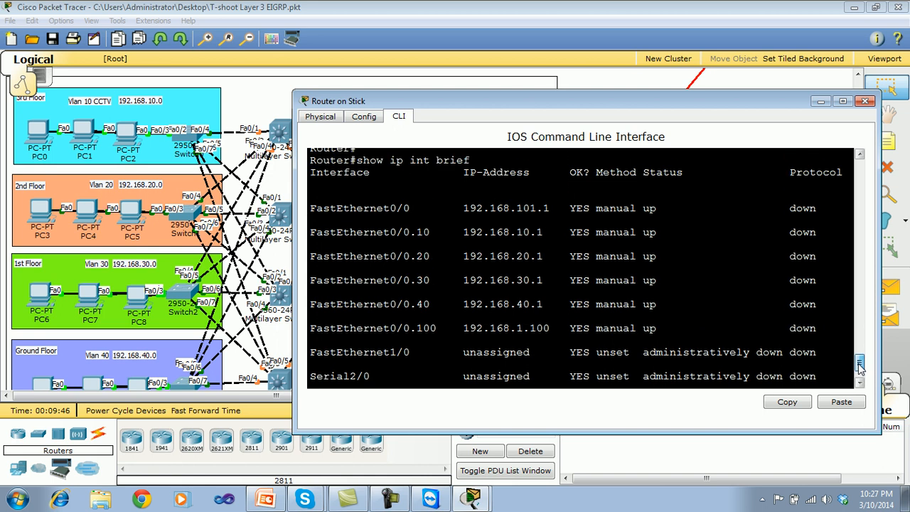
scroll(860, 366, down, 1)
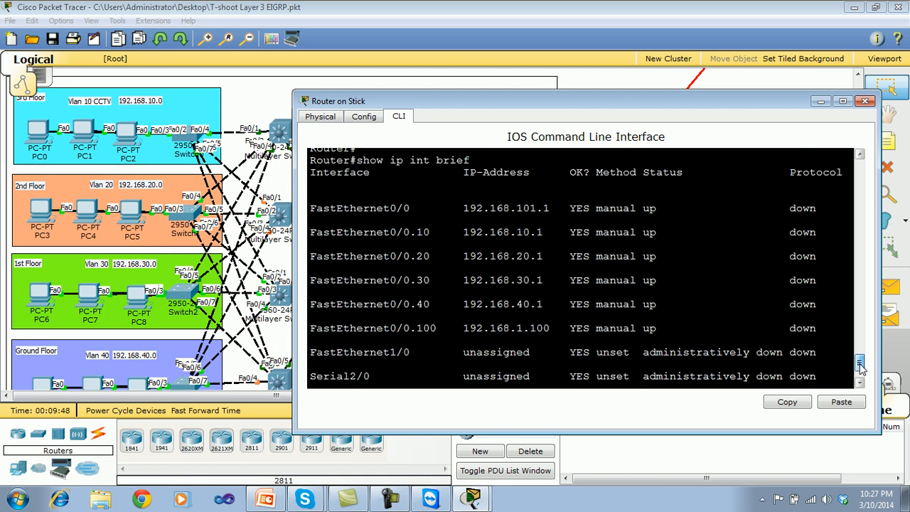
scroll(859, 366, up, 1)
scroll(860, 370, down, 3)
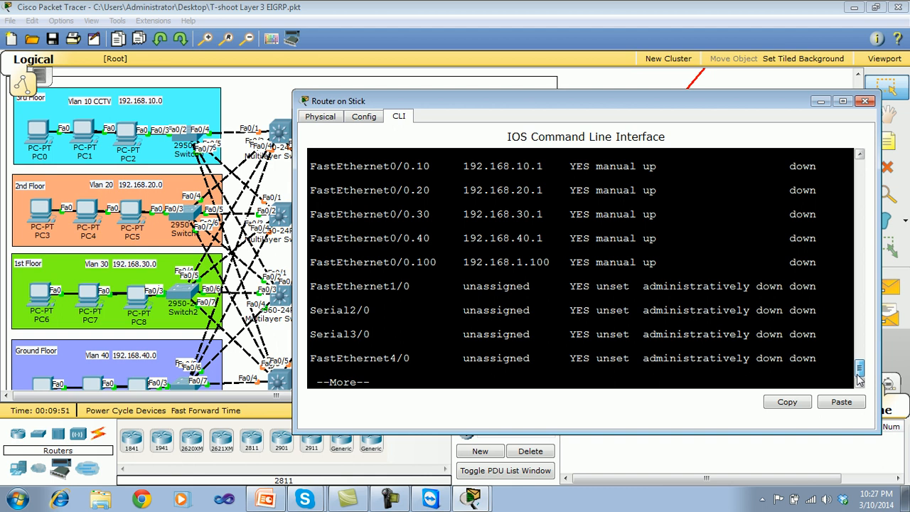
click(865, 101)
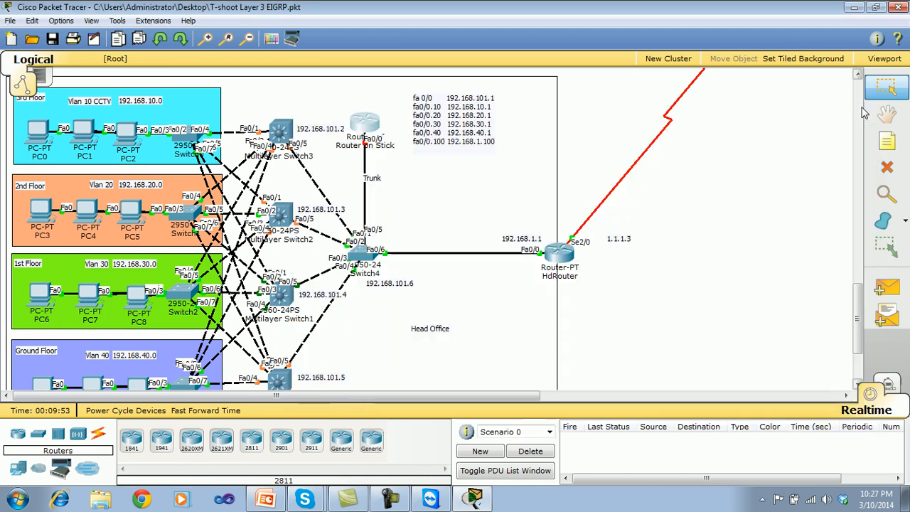
Reopen the Router on Stick's command line next to the topology and return to the router prompt.
click(371, 127)
drag(377, 94, 591, 94)
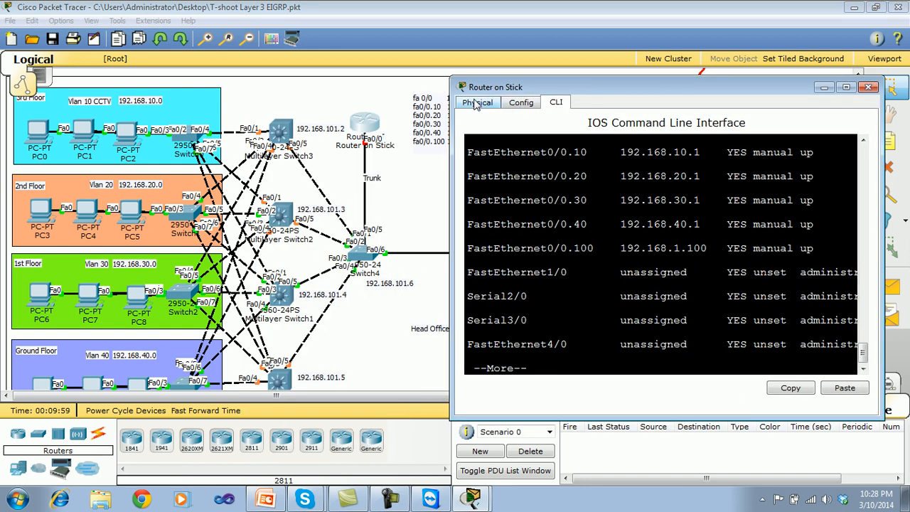
key(Return)
key(Return)
Try to filter the router's running configuration for the interface with show run | s fast0/0.
text(show run | s)
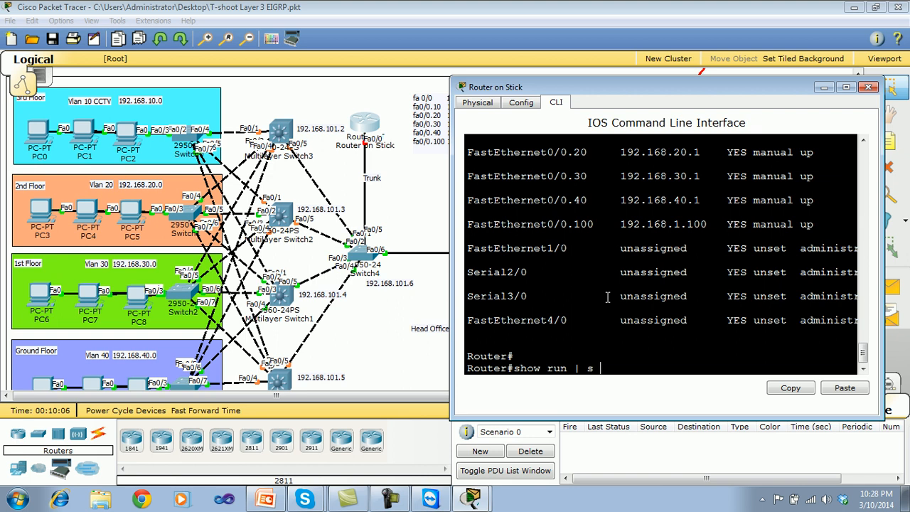
text(fa)
key(Return)
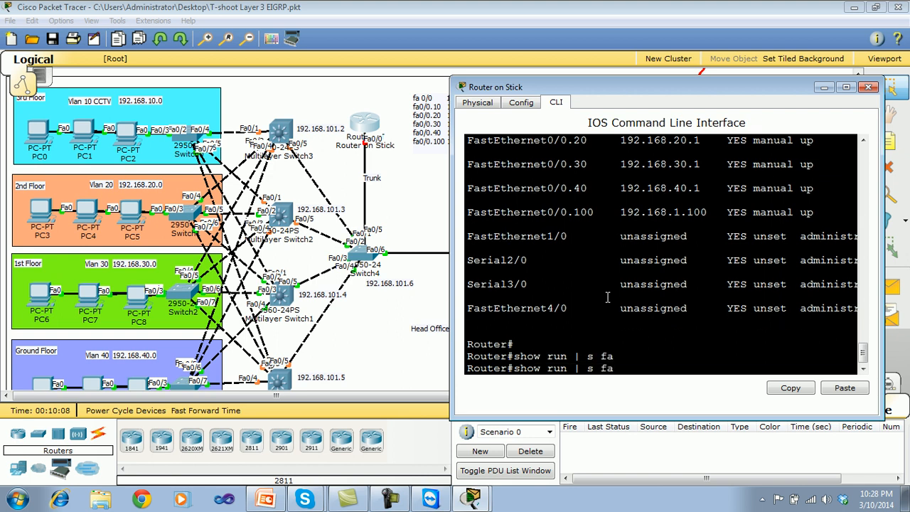
text(st0/0)
key(Return)
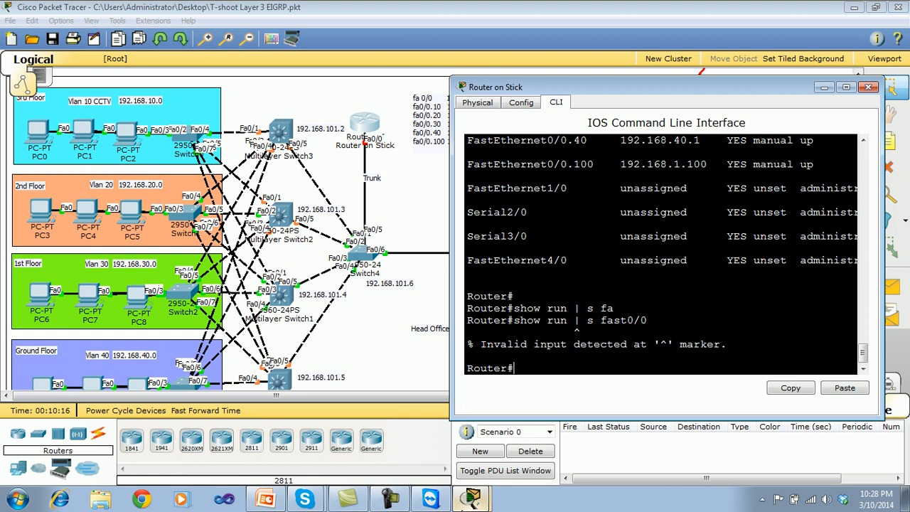
Display the router's running configuration with show run and examine FastEthernet0/0's IP address, duplex and speed lines.
text(show run)
key(Return)
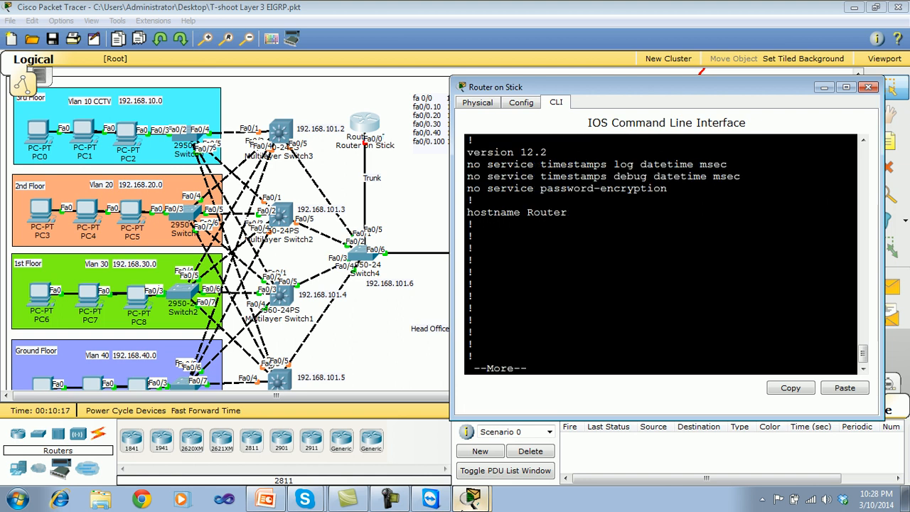
key(Return)
key(Return)
key(Return)
key(Return)
key(Return)
key(Return)
key(Return)
key(Return)
key(Return)
key(Return)
key(Return)
key(Return)
key(Return)
key(Return)
key(Return)
key(Return)
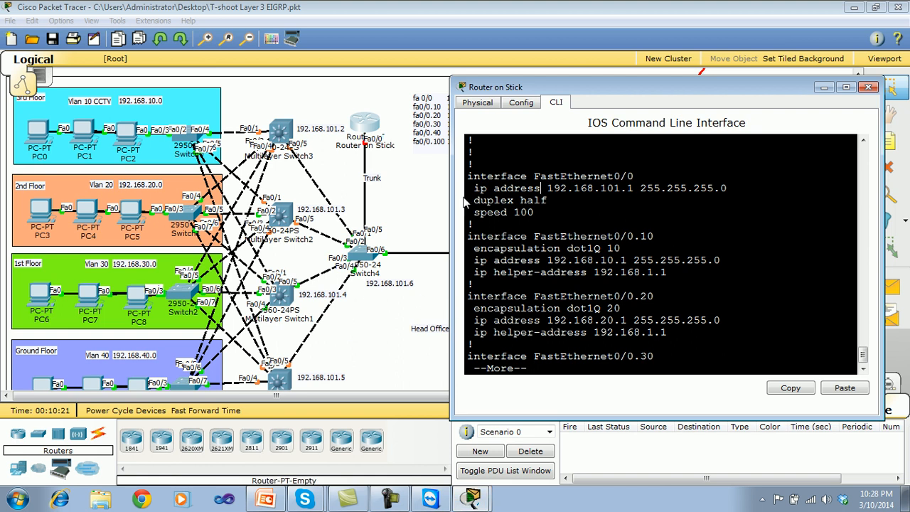
drag(474, 189, 730, 192)
drag(548, 199, 474, 200)
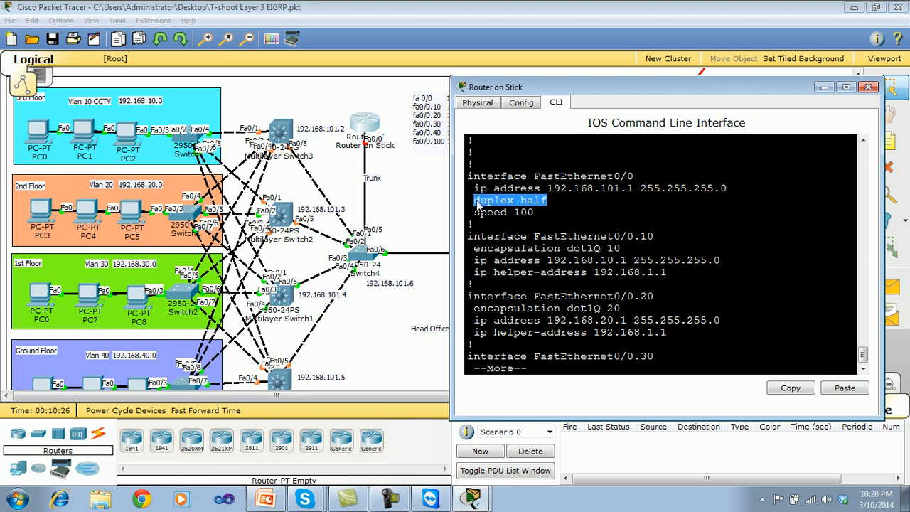
drag(534, 212, 475, 213)
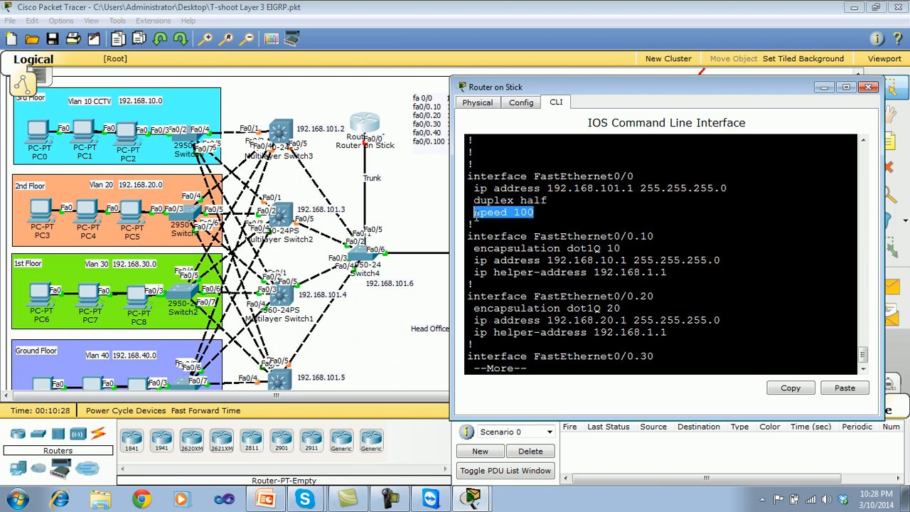
Open Switch4's command line and arrange it side by side with the Router on Stick window for comparison.
drag(520, 88, 562, 79)
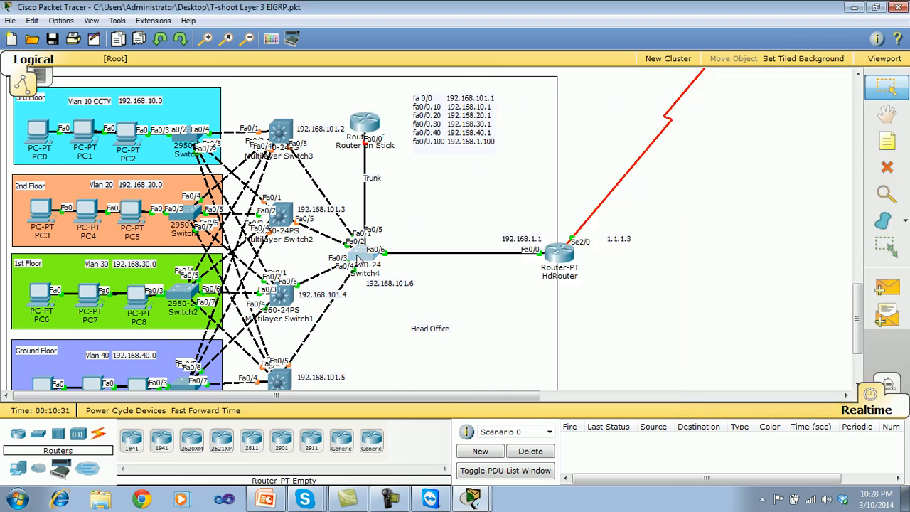
click(360, 256)
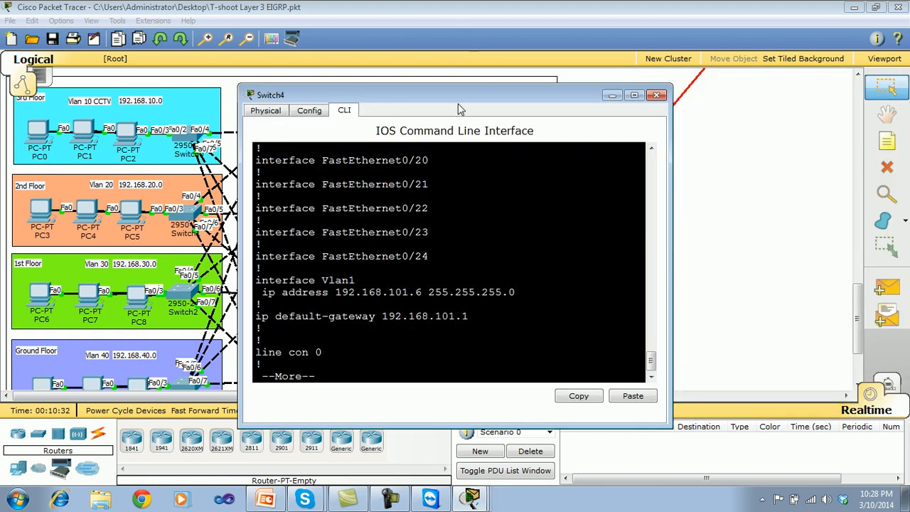
drag(459, 107, 250, 112)
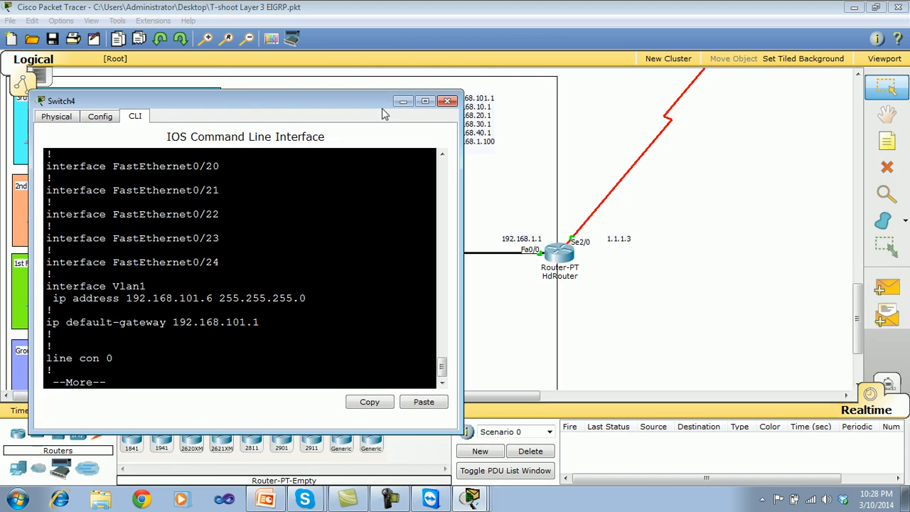
drag(368, 108, 355, 78)
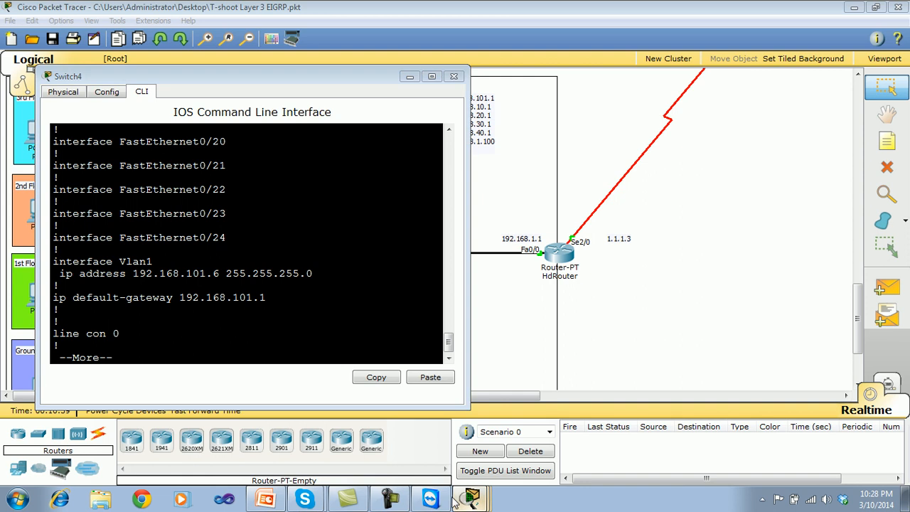
key(alt+Tab)
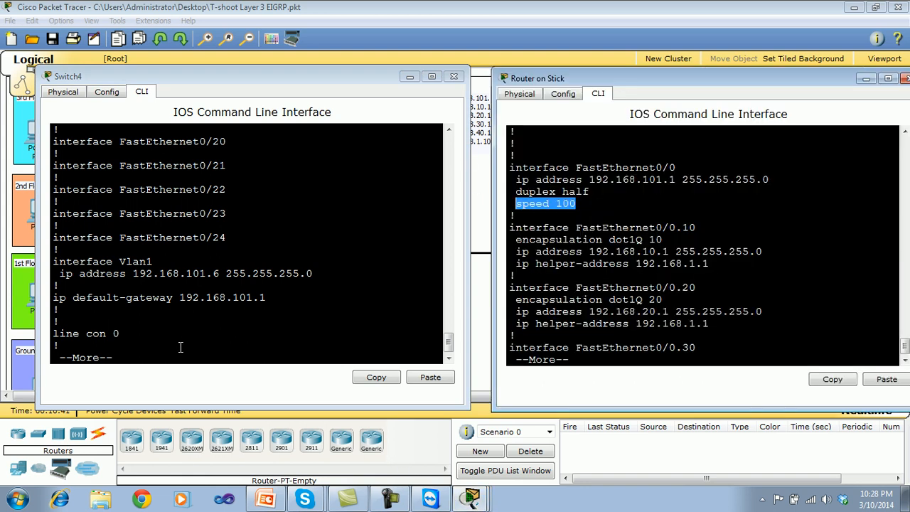
Restart Switch4's running configuration listing with show run and page through to the FastEthernet0/5 and FastEthernet0/6 interface sections.
click(181, 346)
key(q)
key(Return)
text(sh)
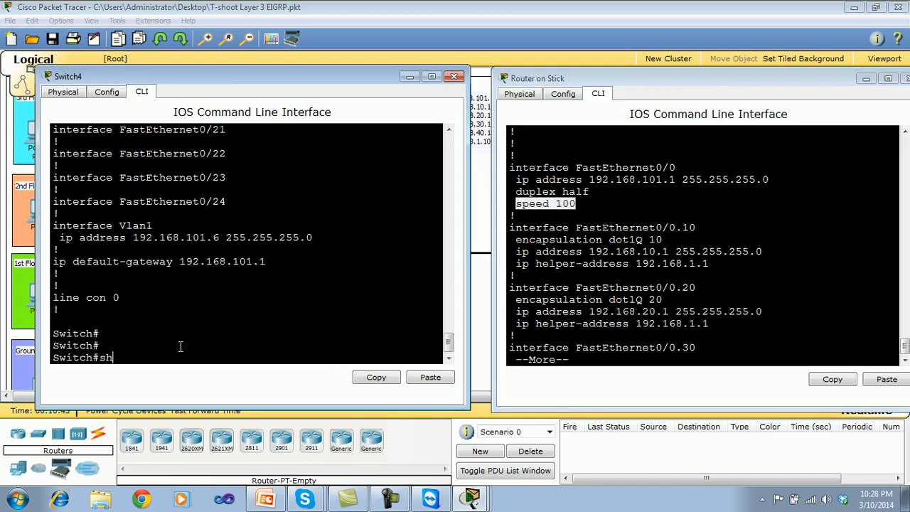
text(ow run)
key(Return)
key(Return)
key(Return)
key(Return)
key(Return)
key(Return)
key(Return)
key(Return)
key(Return)
key(Return)
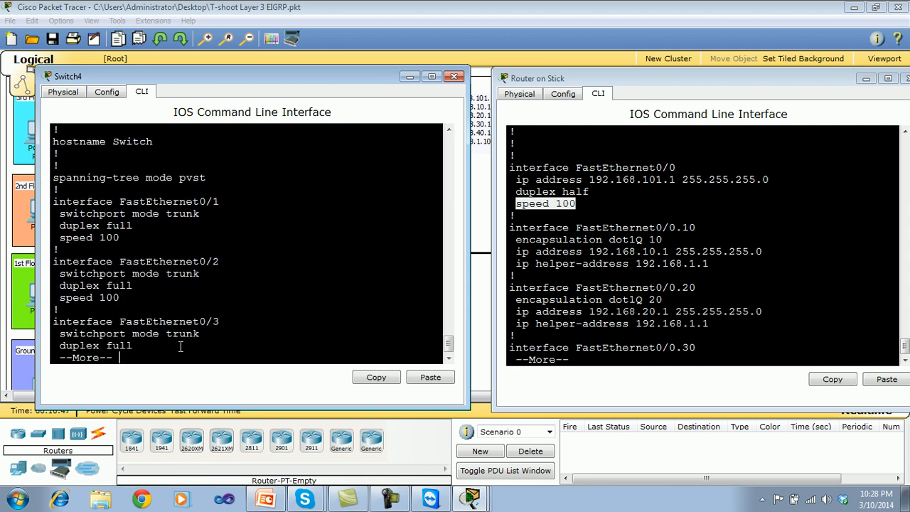
key(Return)
key(Return)
key(Return)
key(Return)
key(Return)
key(Return)
key(Return)
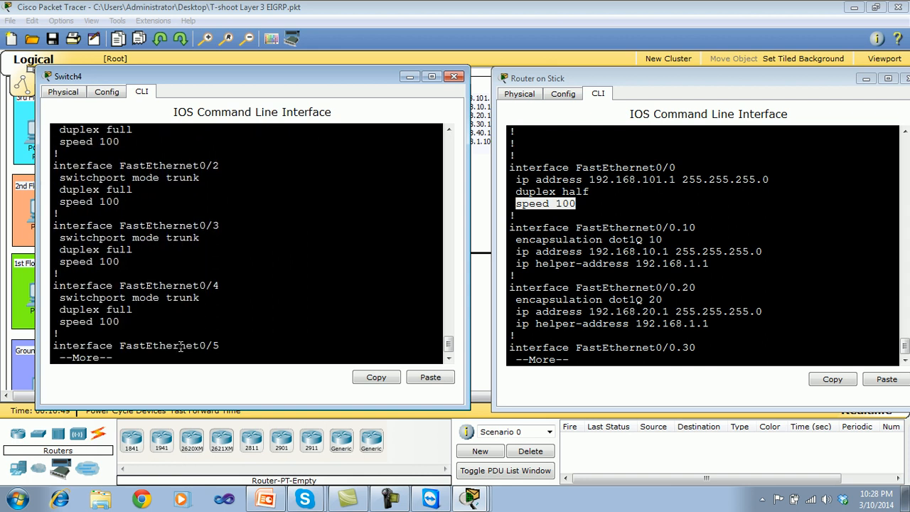
key(Return)
key(Return)
key(Return)
key(Return)
key(Return)
key(Return)
key(Return)
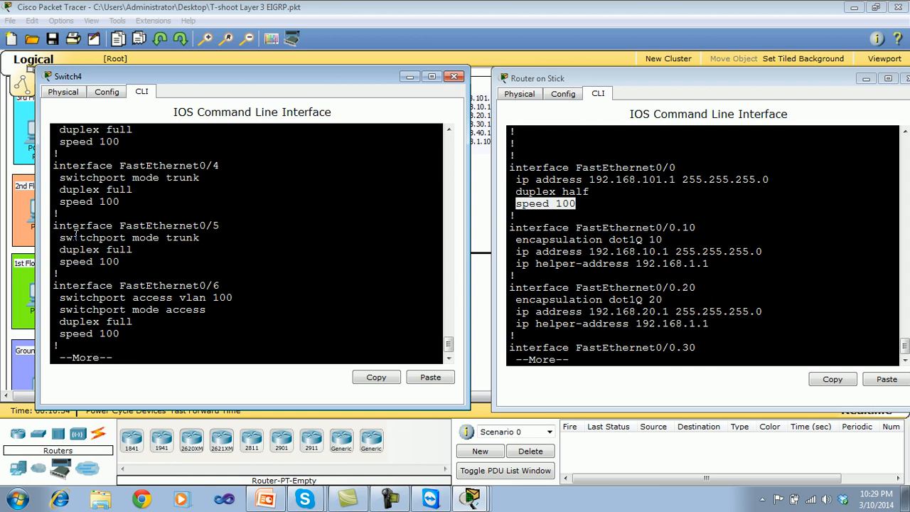
Compare the duplex and speed lines of Switch4's FastEthernet0/5 with those of the Router on Stick's FastEthernet0/0.
drag(137, 250, 58, 256)
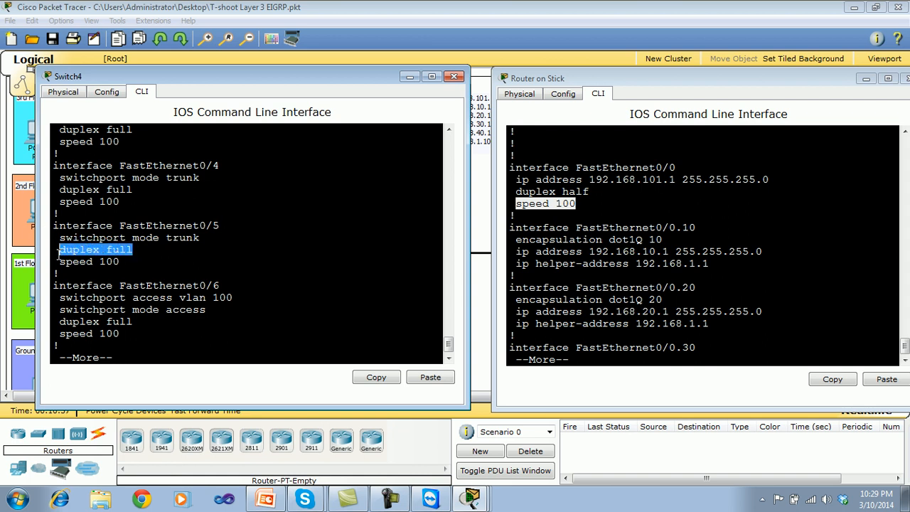
click(125, 248)
drag(122, 261, 51, 265)
click(567, 212)
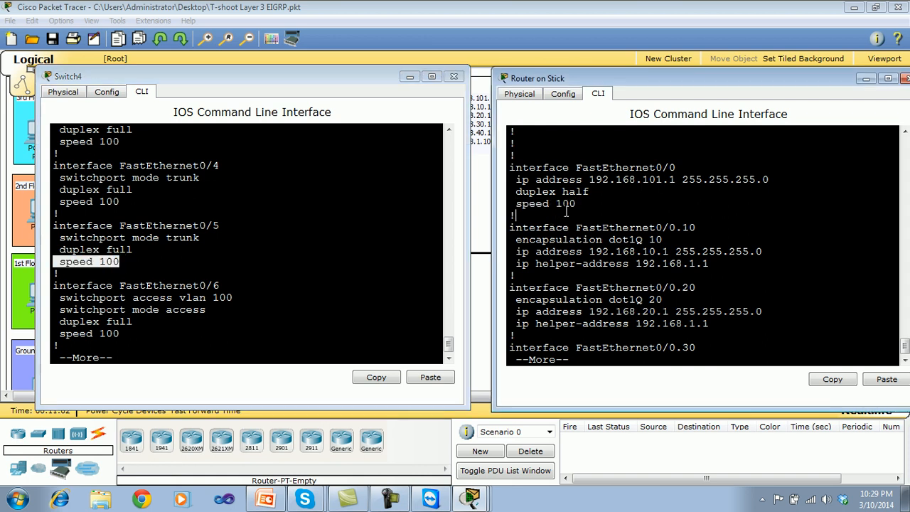
drag(581, 204, 524, 206)
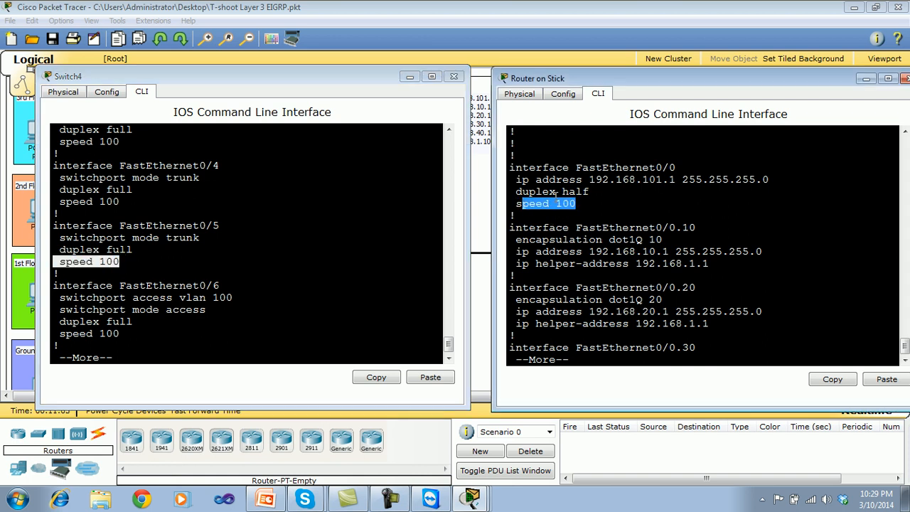
drag(595, 194, 518, 192)
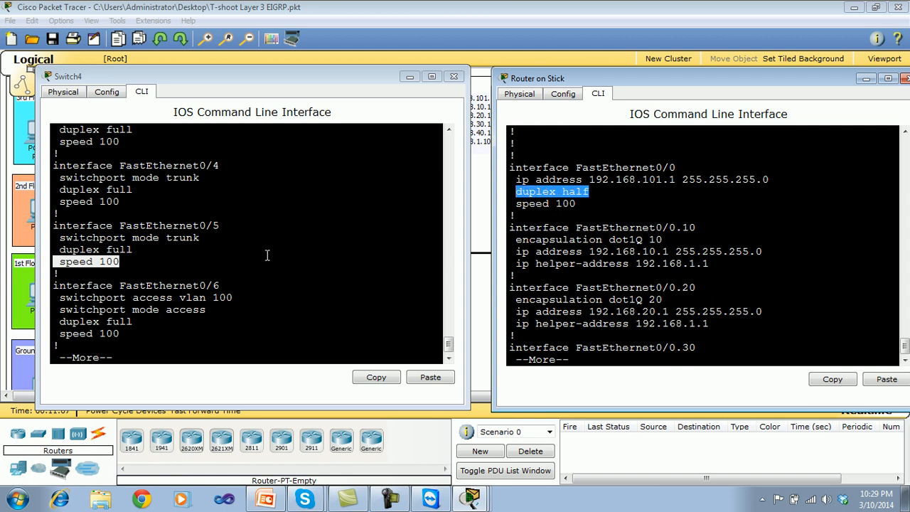
drag(133, 249, 86, 251)
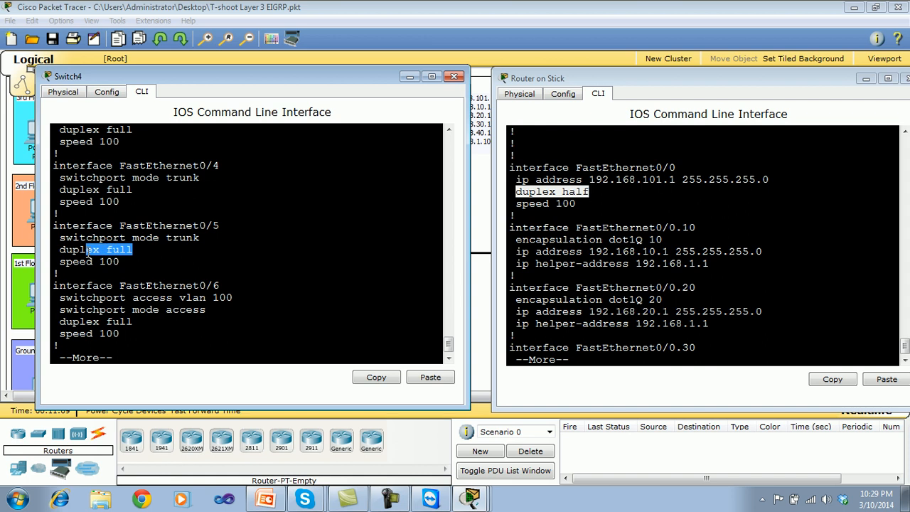
click(590, 193)
drag(595, 191, 565, 193)
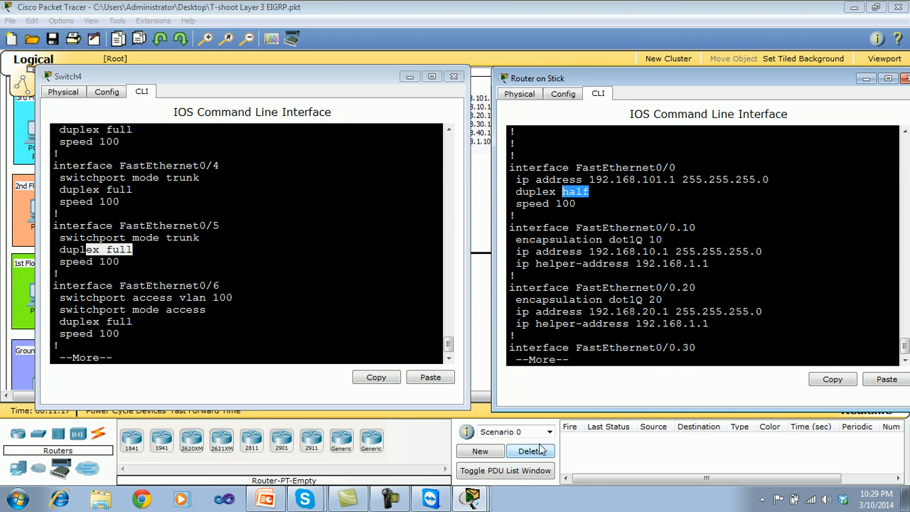
Configure the Router on Stick's FastEthernet0/0 interface for full duplex with duplex full.
click(566, 346)
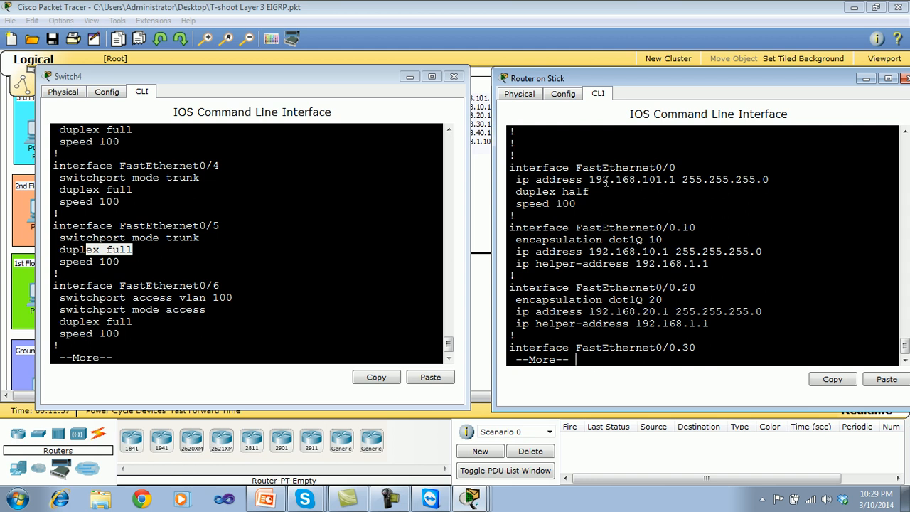
text(q)
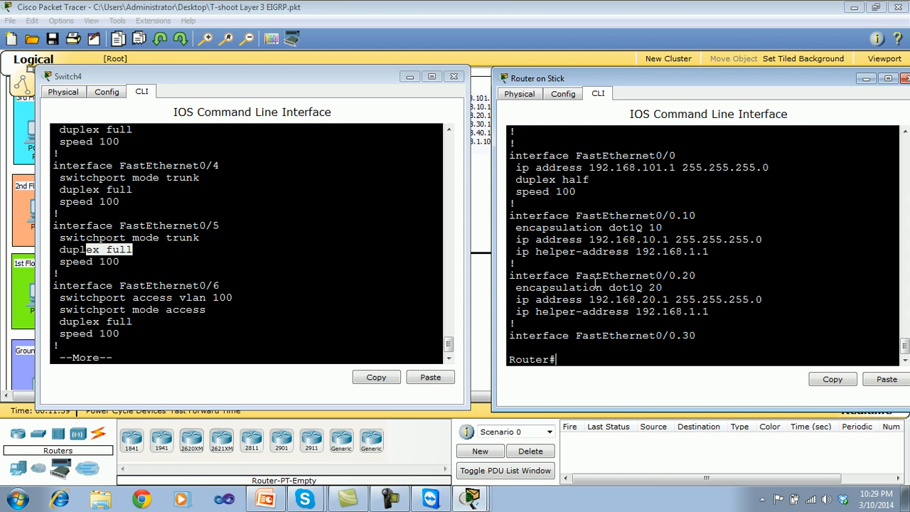
text(conf t)
key(Return)
text(int fa 0/0)
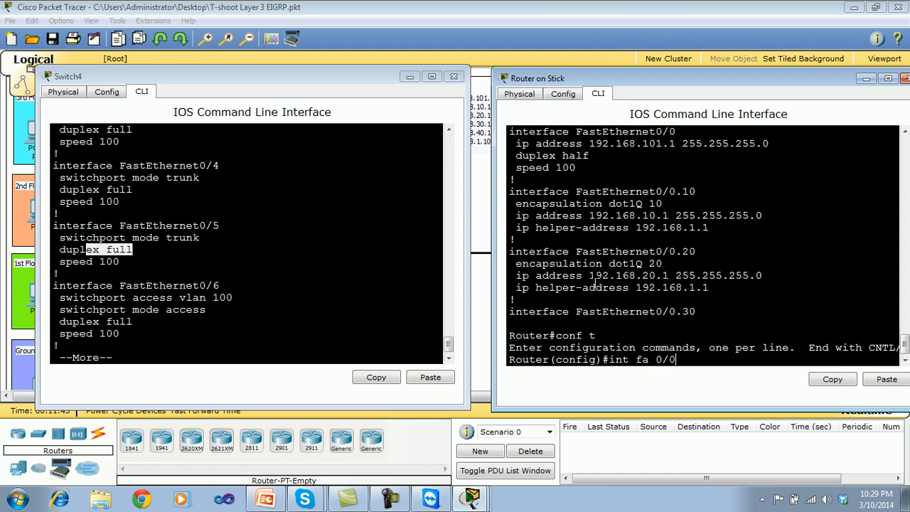
key(Return)
key(Return)
text(du)
key(Tab)
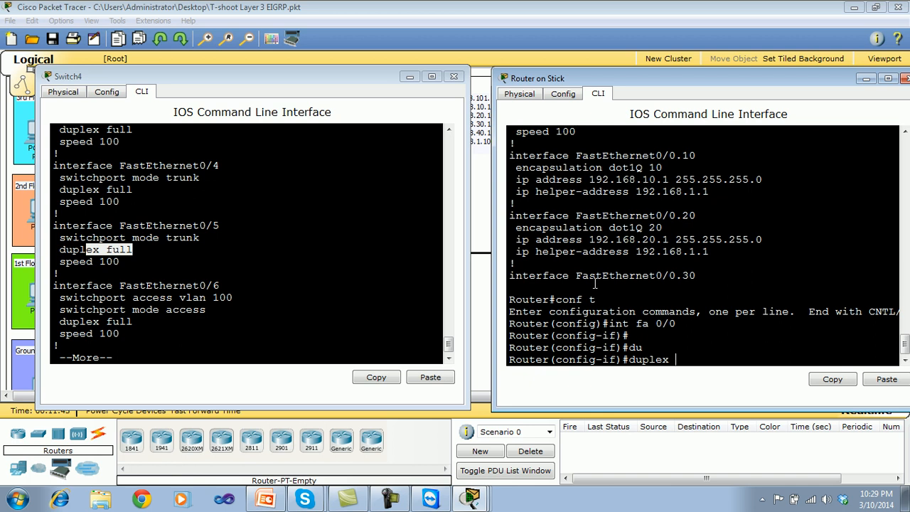
text(f)
key(Tab)
key(Return)
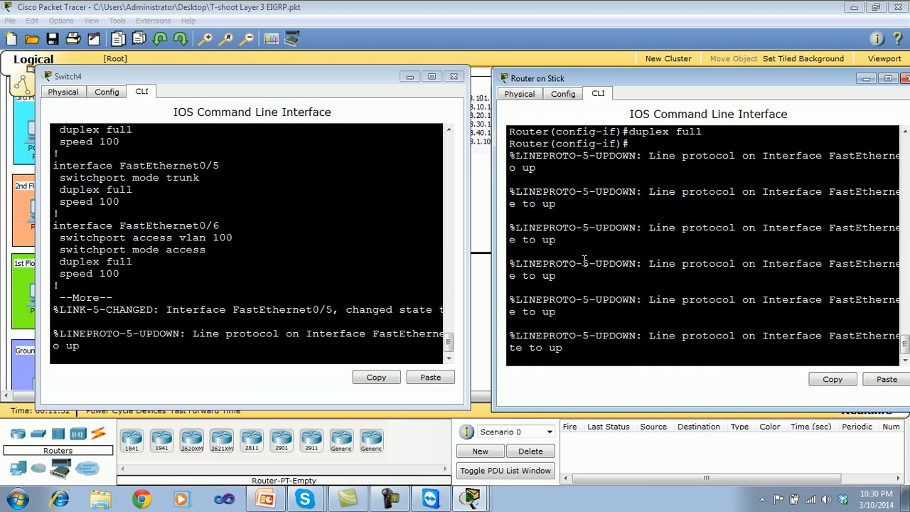
Leave the router's configuration mode and save its configuration with wr.
key(ctrl+z)
key(Return)
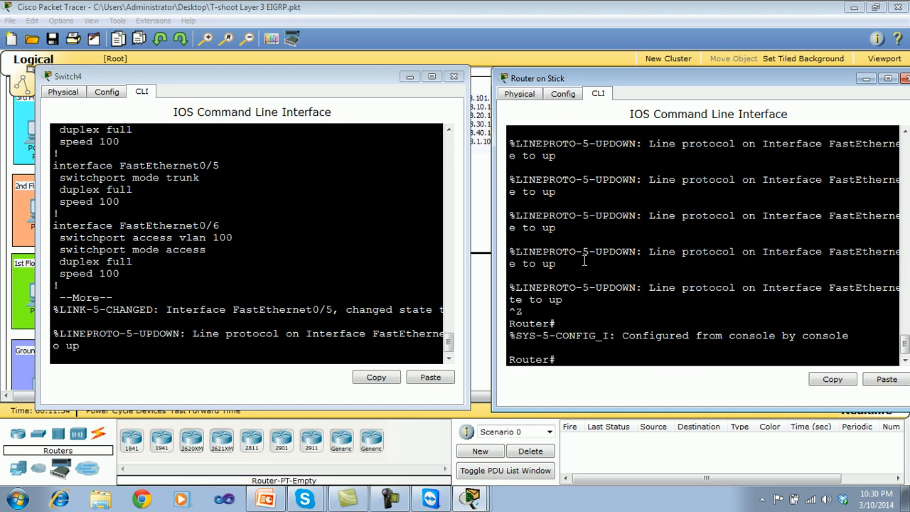
text(wr)
key(Return)
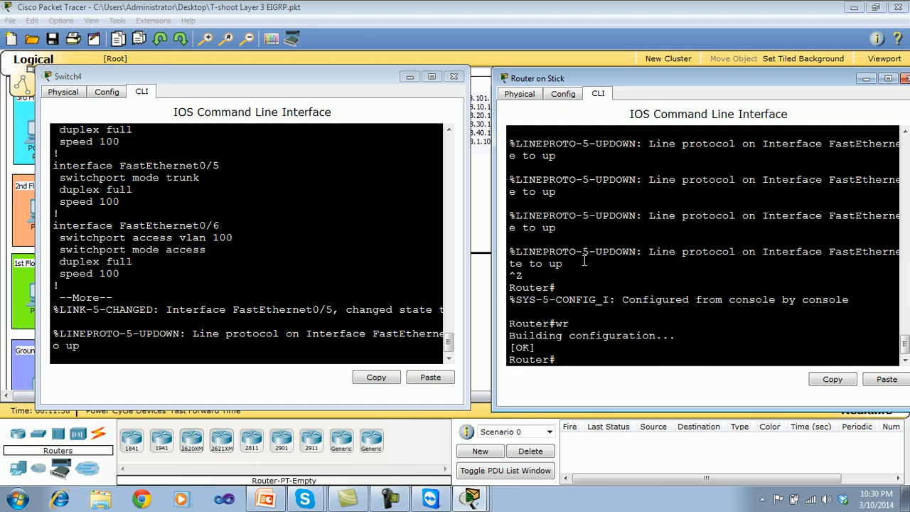
key(Return)
key(Return)
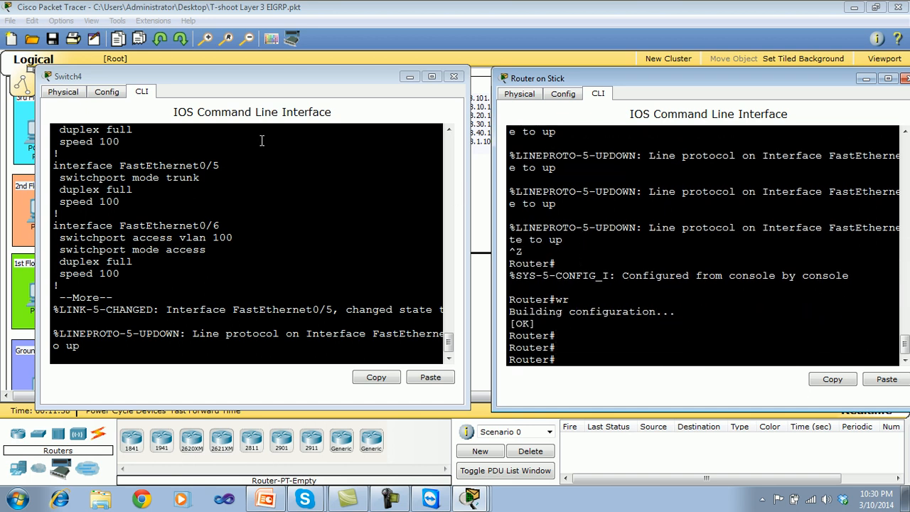
Close Switch4's command line and move the Router on Stick window so the topology's head office is uncovered.
click(259, 349)
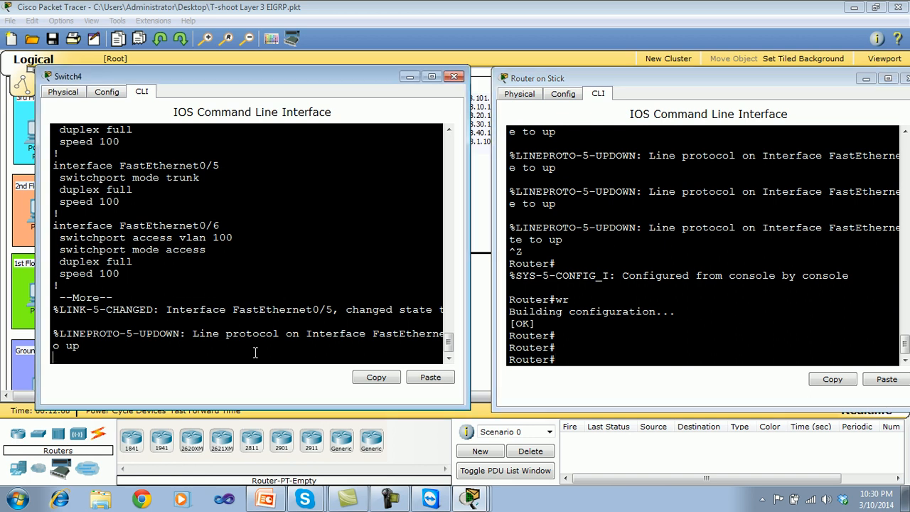
key(Return)
key(Return)
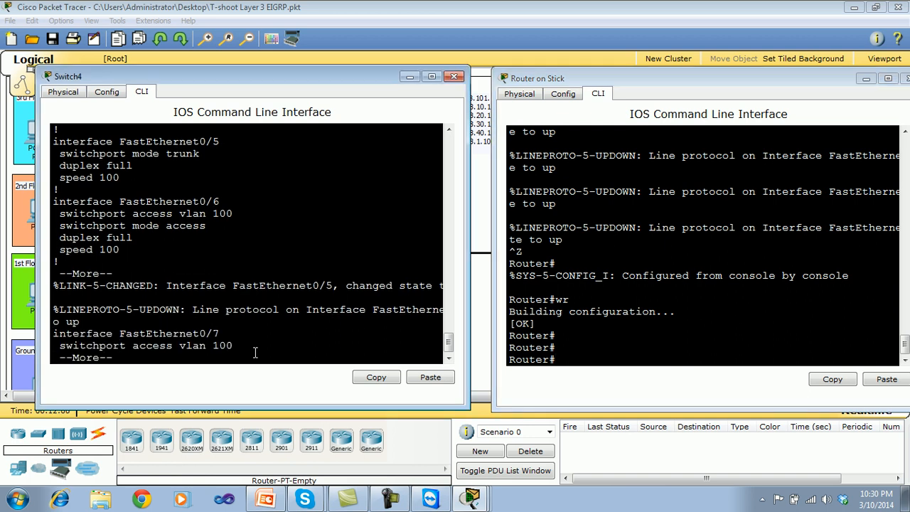
click(455, 76)
drag(620, 83, 563, 72)
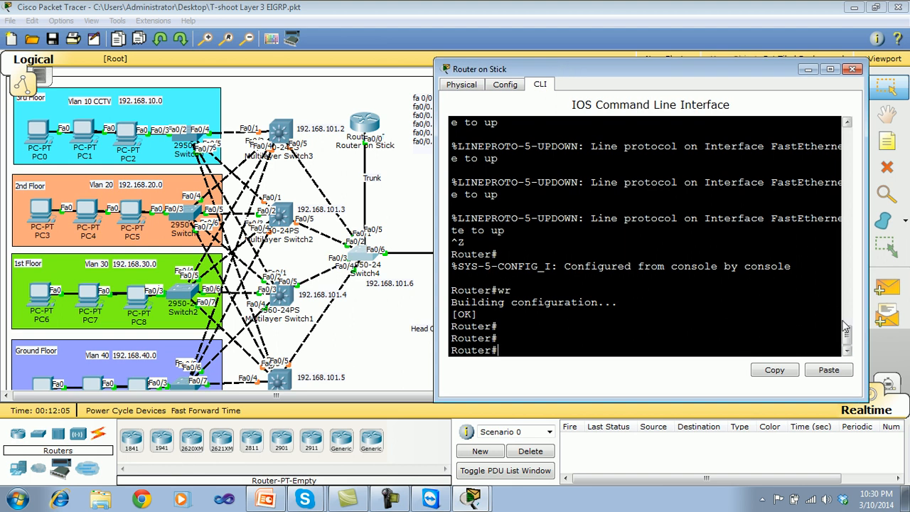
Review the earlier duplex commands on the router and list its running configuration with show run up to the FastEthernet0/0 subinterfaces.
drag(847, 332, 848, 322)
scroll(846, 317, up, 1)
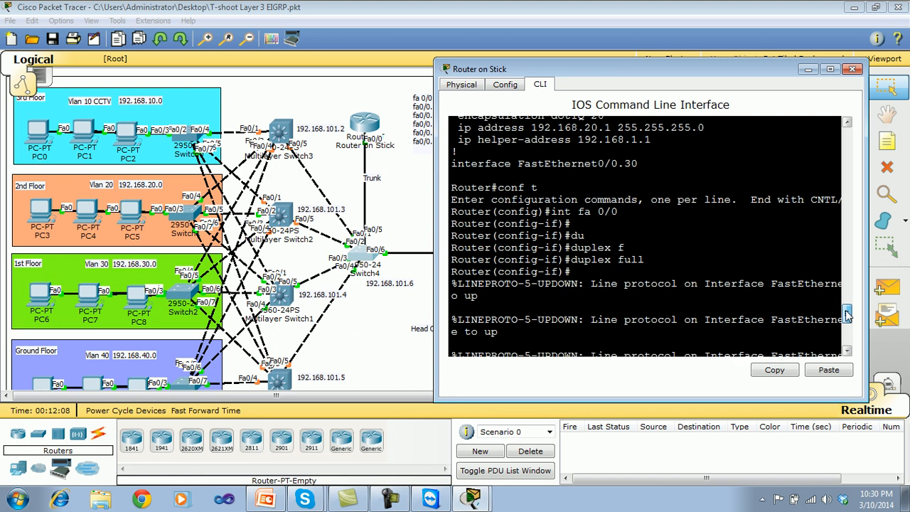
drag(846, 312, 846, 335)
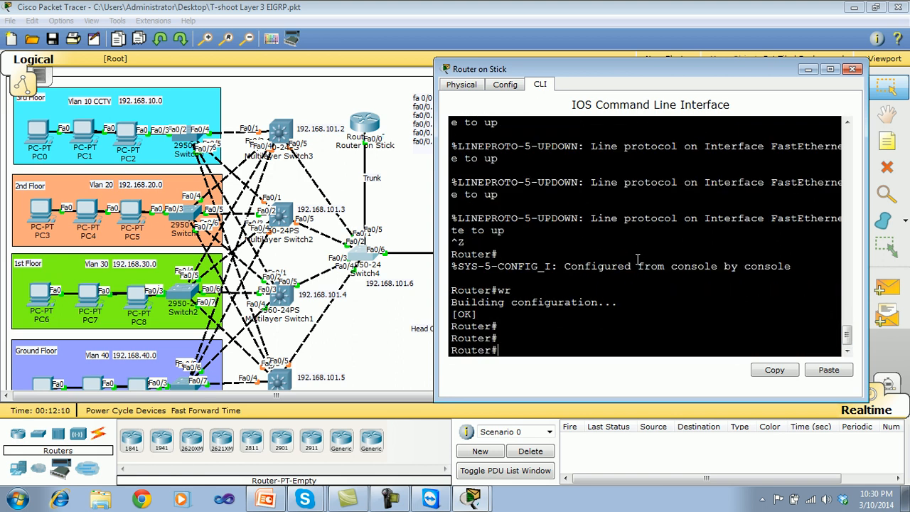
text(show run)
key(Return)
key(Return)
key(Return)
key(Return)
key(Return)
key(Return)
key(Return)
key(Return)
key(Return)
key(Return)
key(Return)
key(Return)
key(Return)
key(Return)
key(Return)
key(Return)
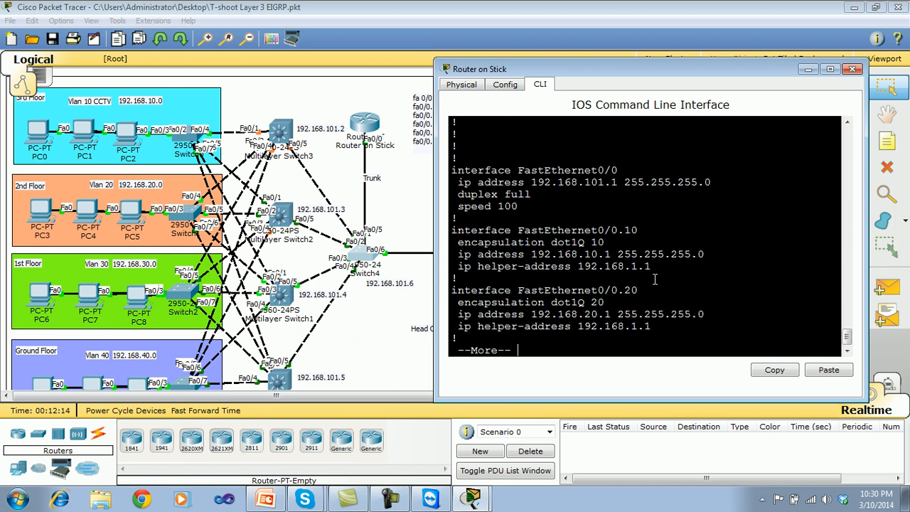
key(Return)
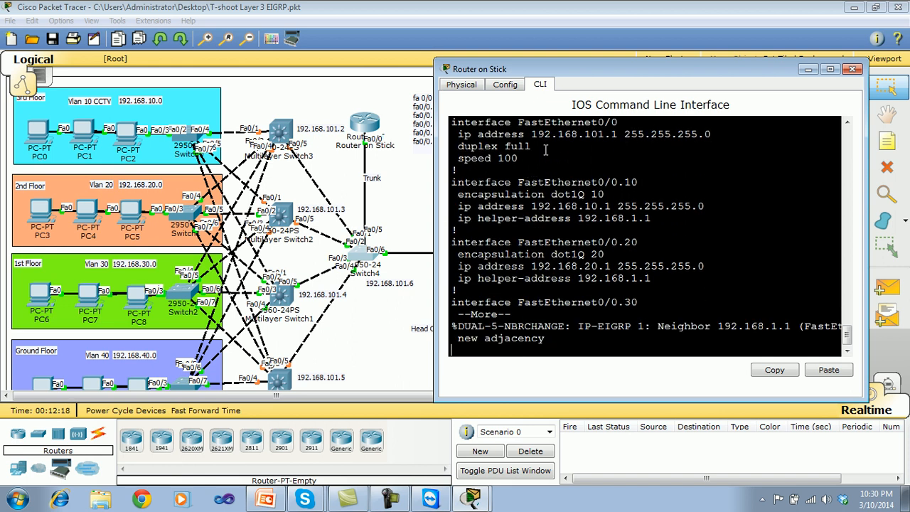
Examine the EIGRP neighbor message and FastEthernet0/0's duplex line in the router's output.
drag(546, 339, 457, 327)
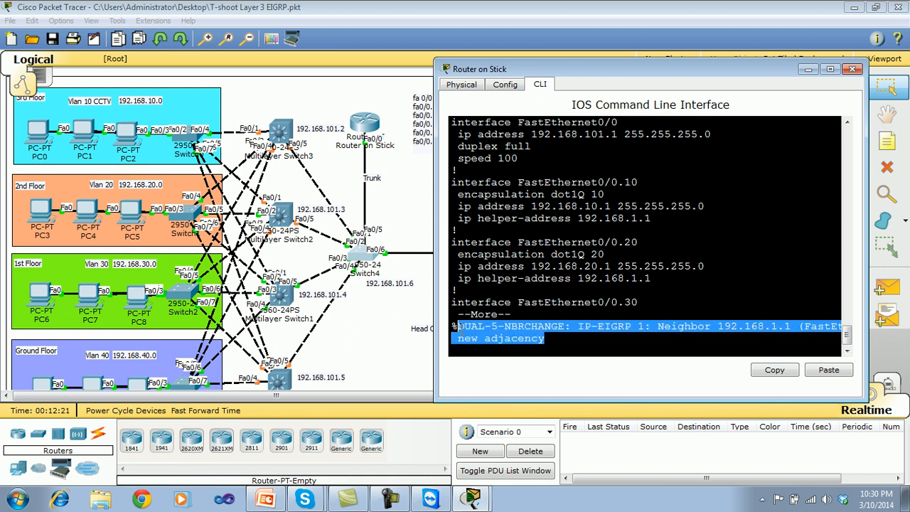
click(544, 242)
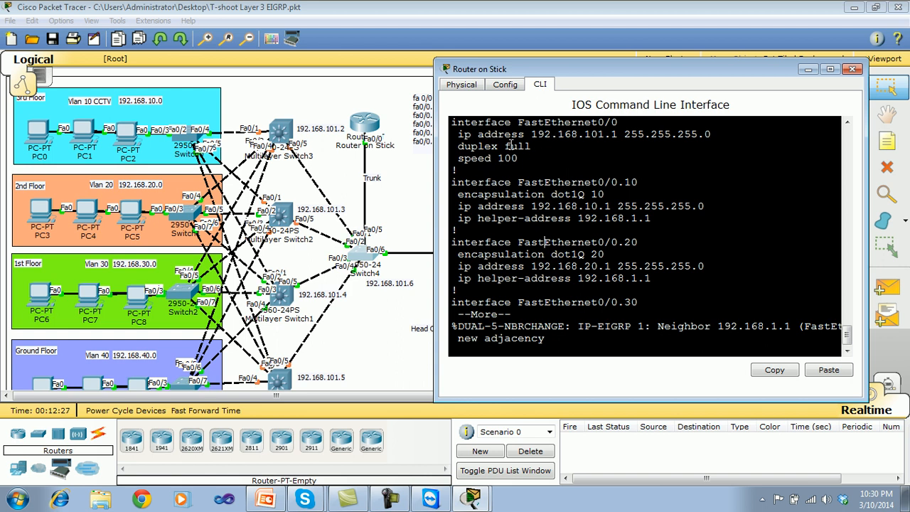
drag(507, 146, 534, 145)
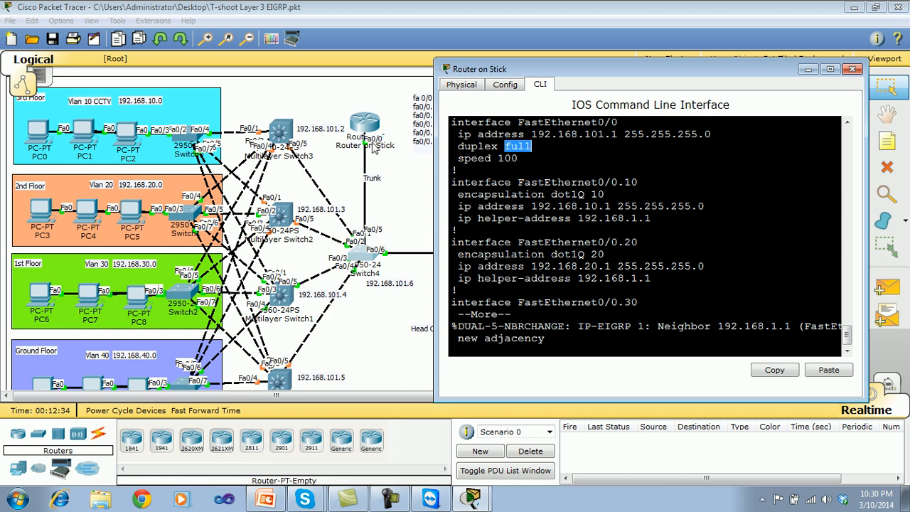
click(526, 145)
drag(536, 145, 505, 145)
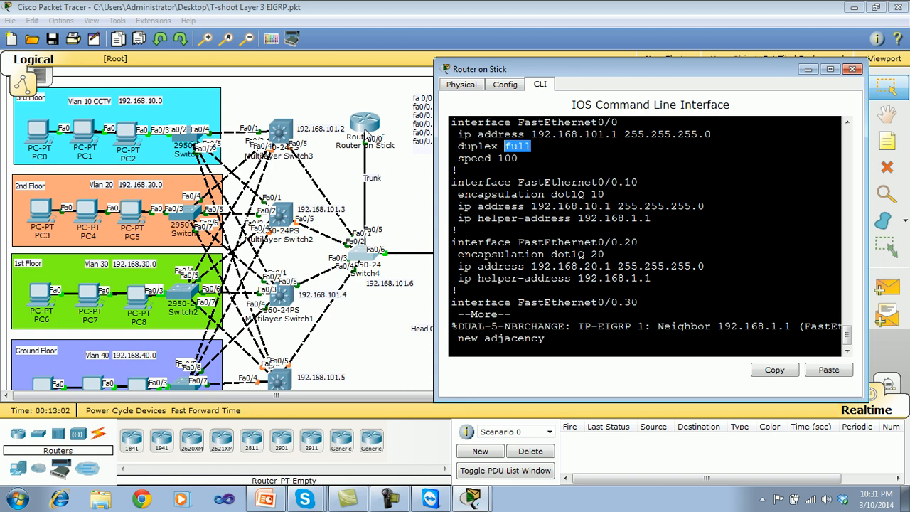
Check the router's remaining subinterface settings through FastEthernet0/0.100, and close its window to return to the topology.
click(561, 235)
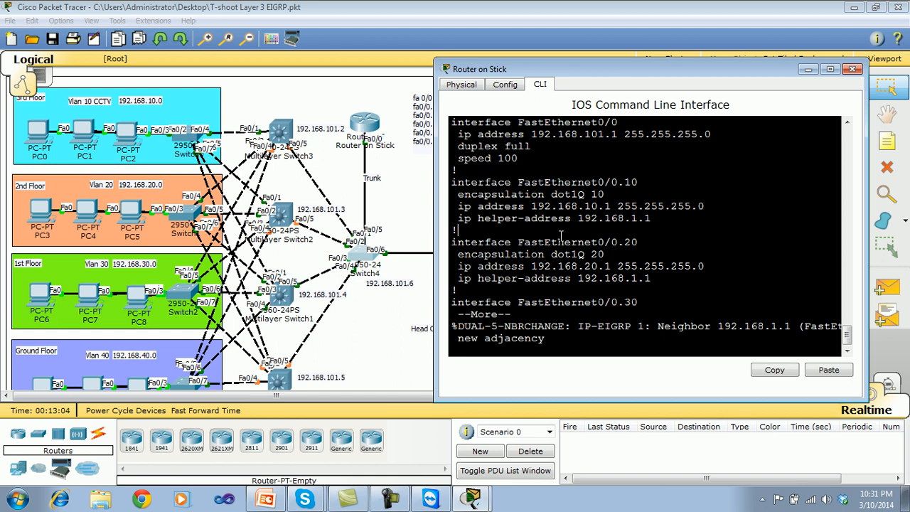
key(Return)
key(Return)
key(Return)
key(Return)
key(Return)
key(Return)
key(Return)
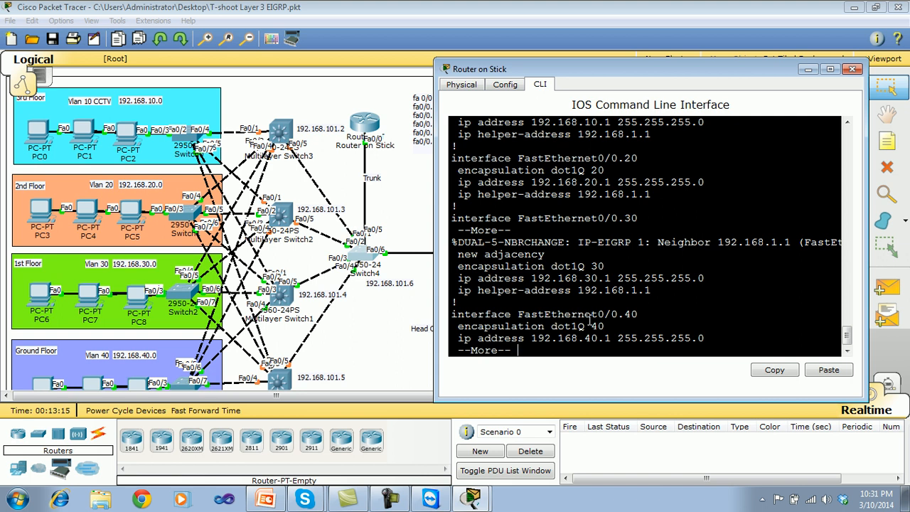
key(Return)
key(Return)
key(Return)
key(Return)
key(Return)
key(Return)
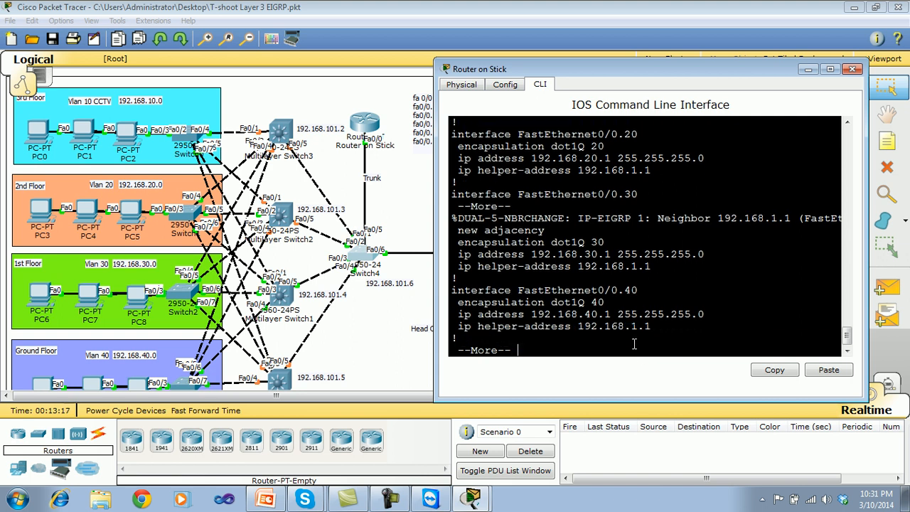
key(Return)
key(Return)
key(Return)
key(Return)
key(Return)
key(Return)
key(Return)
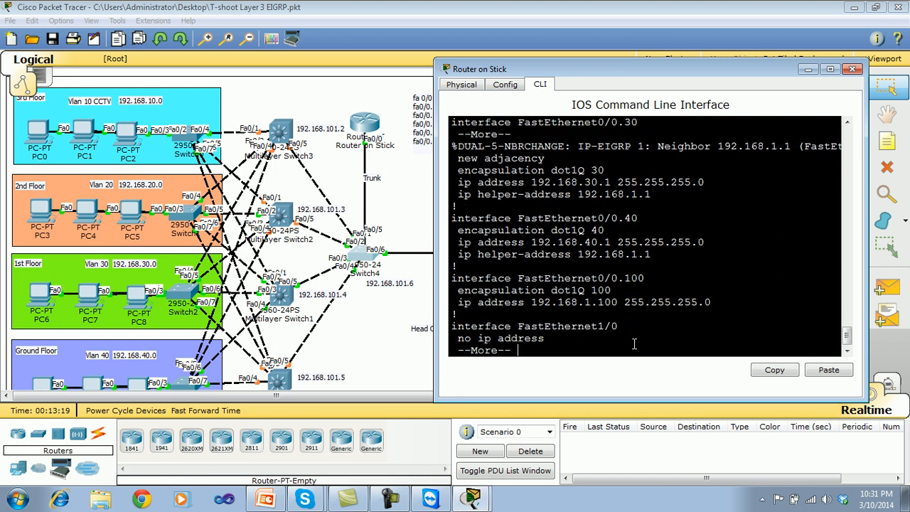
click(853, 69)
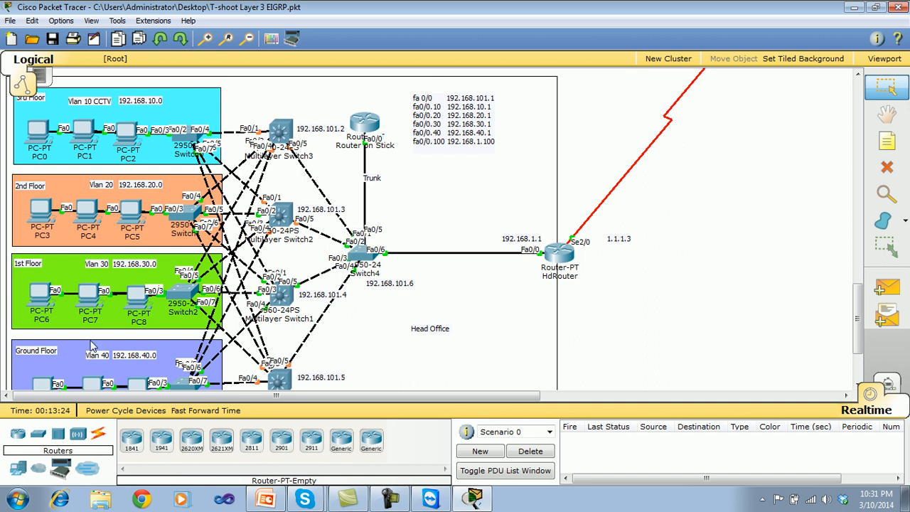
drag(857, 299, 858, 307)
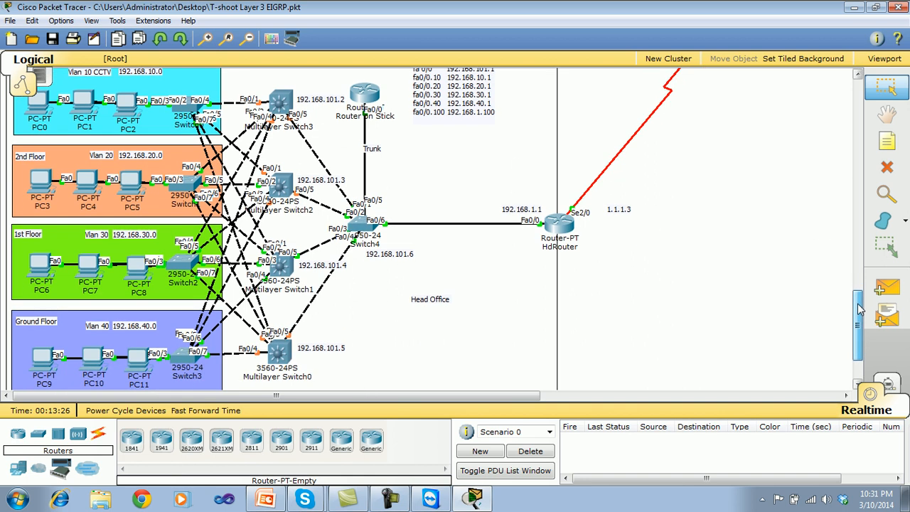
Open PC9's command prompt and list its IP settings with ipconfig.
click(41, 367)
drag(459, 91, 671, 88)
click(741, 161)
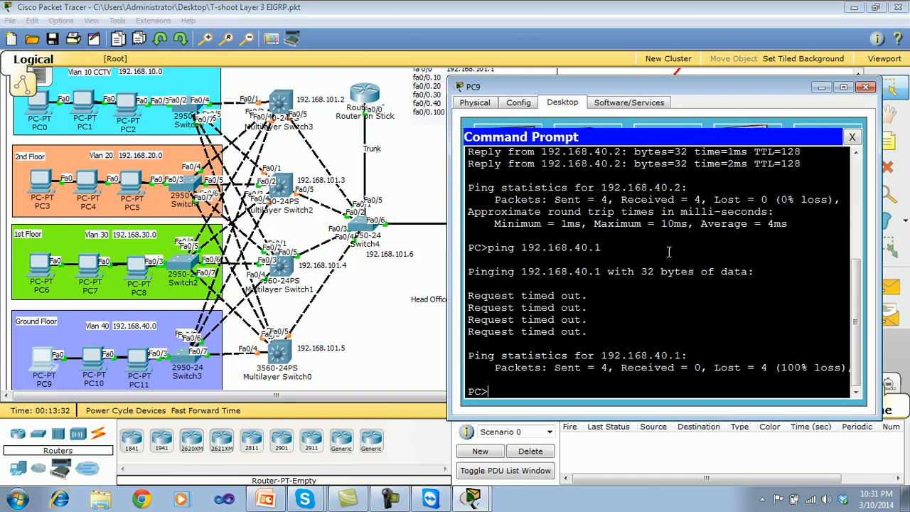
text(ipconfig)
key(Return)
key(Return)
key(Return)
key(Return)
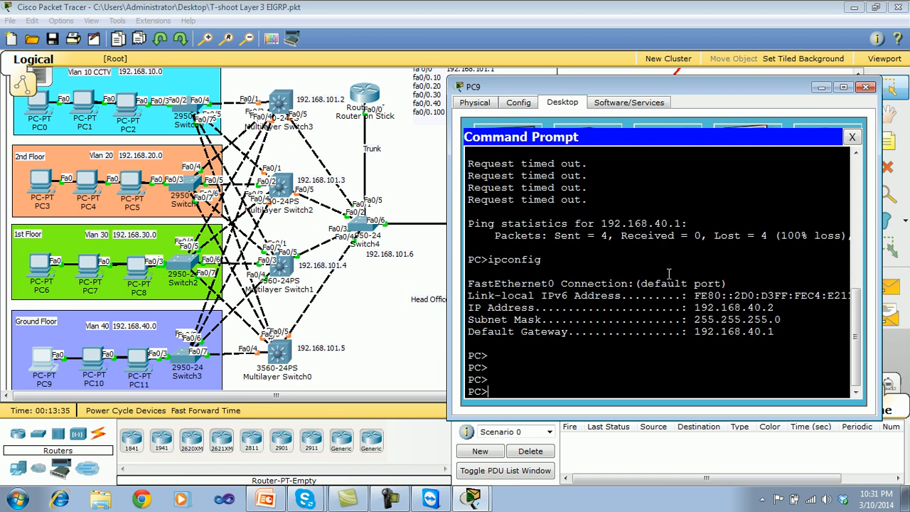
Ping PC9's default gateway, 192.168.40.1, from its command prompt.
text(ping 192.168)
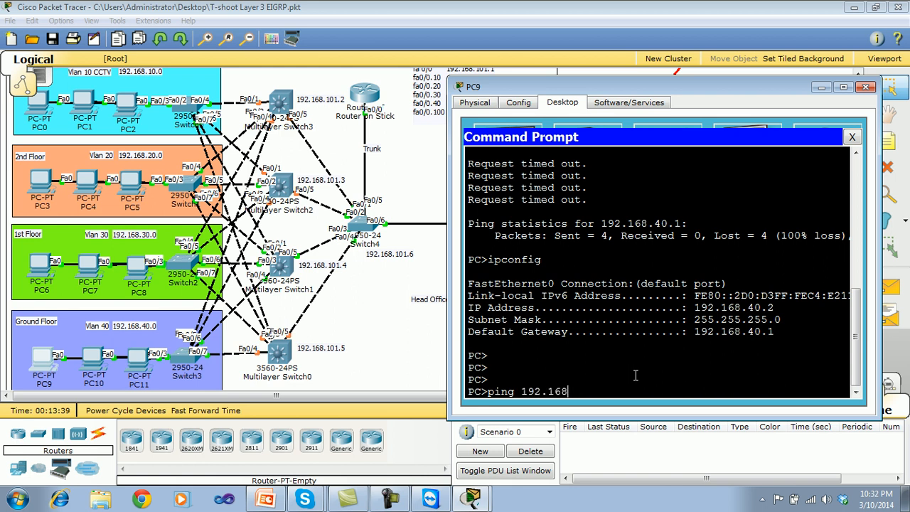
text(.40.1)
key(Return)
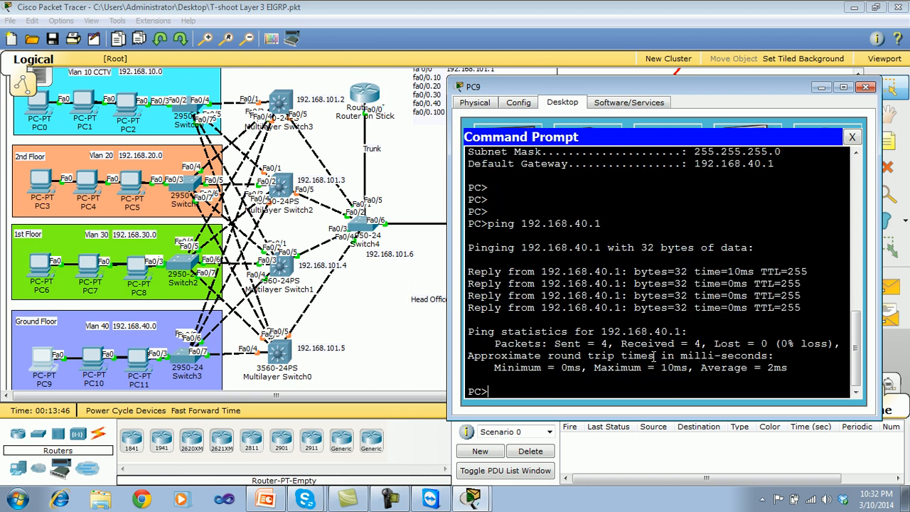
Ping the 1st Floor VLAN 30 host 192.168.30.2 from PC9 to test inter-VLAN routing.
key(Up)
key(BackSpace)
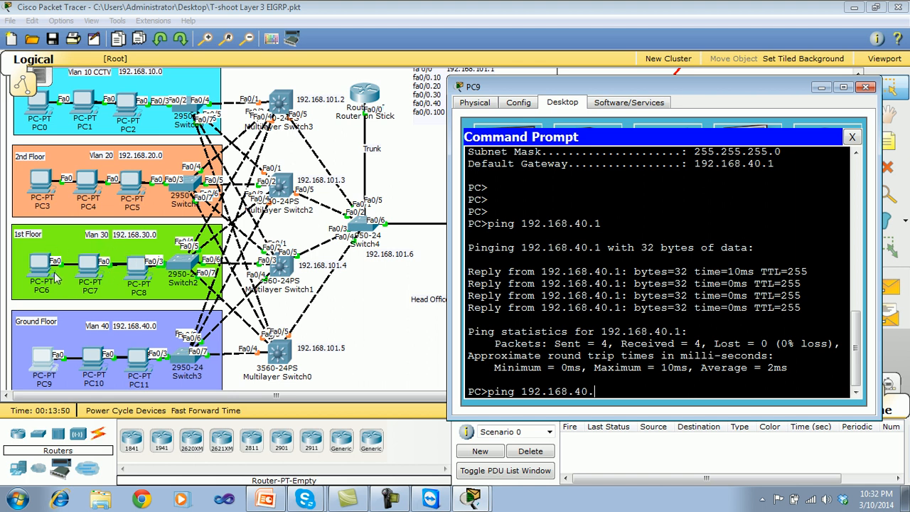
key(BackSpace)
key(BackSpace)
key(BackSpace)
text(30.2)
key(Return)
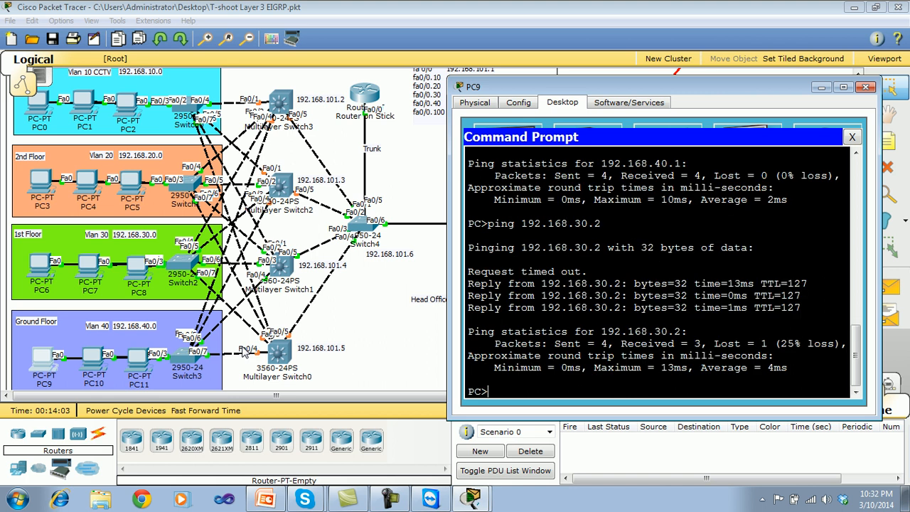
Ping the 2nd Floor VLAN 20 host 192.168.20.2 from PC9.
key(Up)
key(BackSpace)
key(BackSpace)
key(BackSpace)
text(20.2)
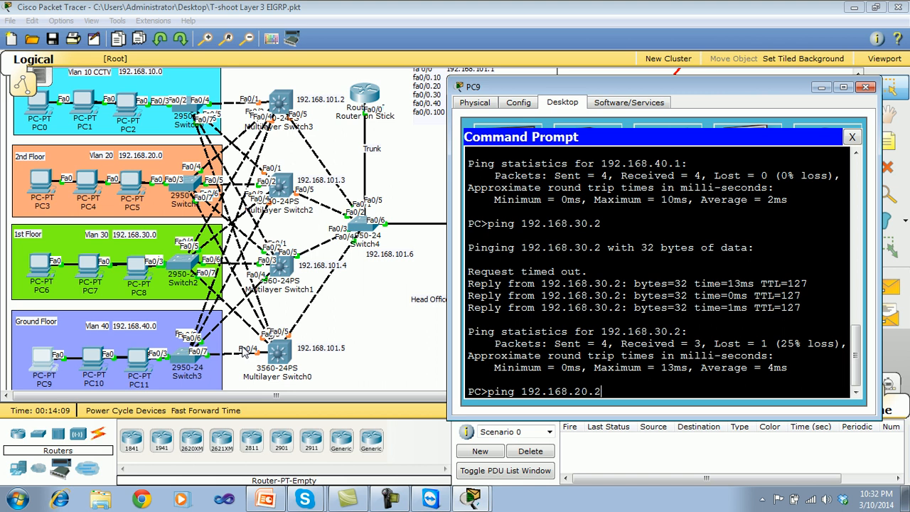
key(Return)
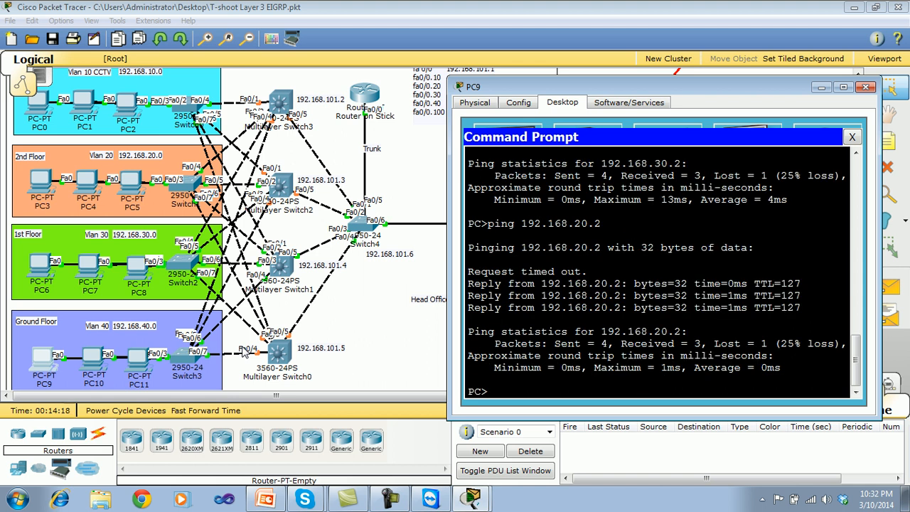
Ping the 3rd Floor VLAN 10 host 192.168.10.2 from PC9.
key(Up)
key(BackSpace)
key(BackSpace)
key(BackSpace)
key(BackSpace)
text(10.2)
key(Return)
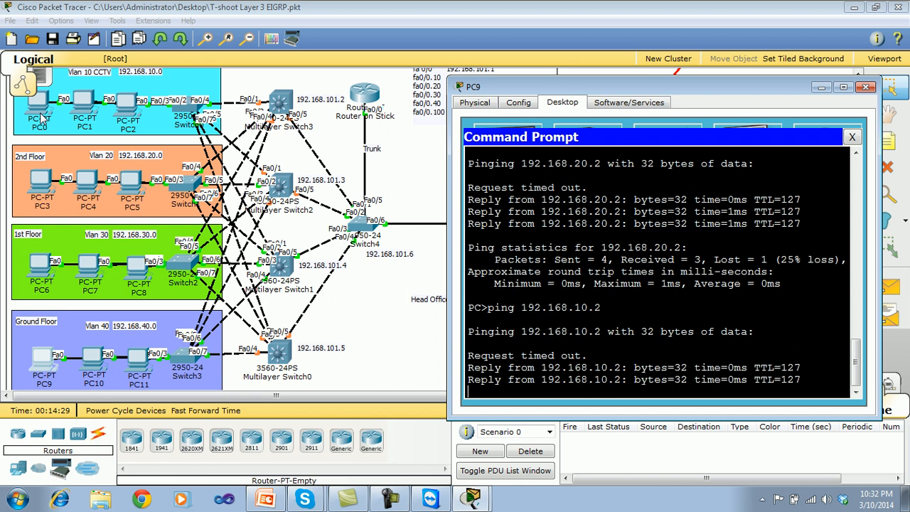
Move PC9's window clear of HdRouter, ping the router's FastEthernet0/0 address 192.168.1.1 from PC9, and close the PC.
click(853, 138)
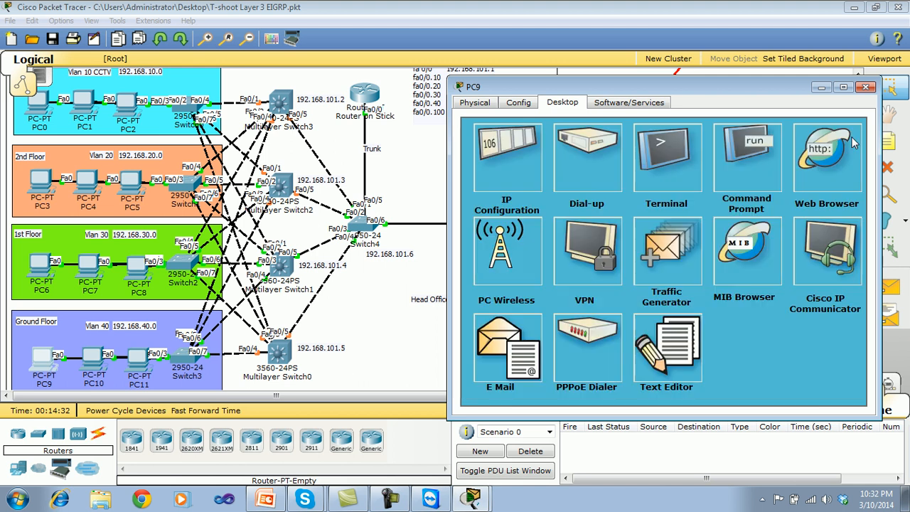
click(769, 155)
click(852, 137)
drag(785, 90, 361, 120)
click(350, 185)
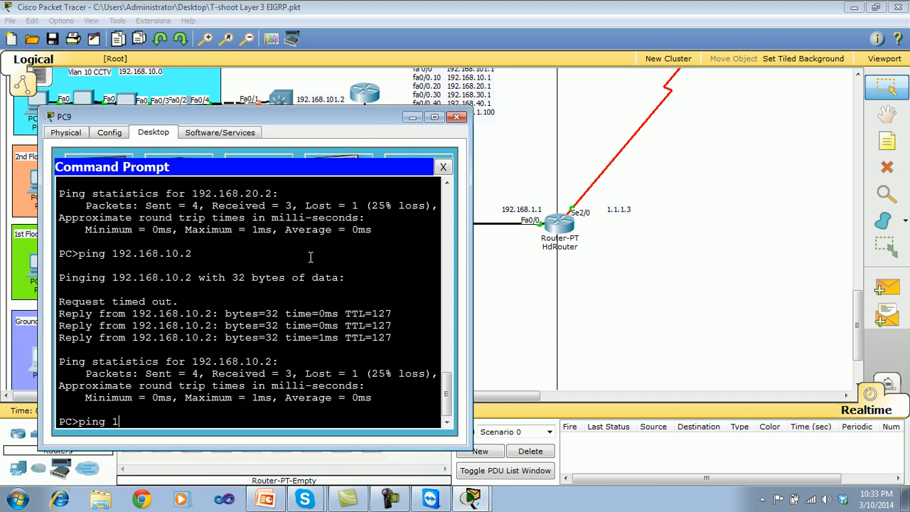
text(ping 192.168.1.1)
key(Return)
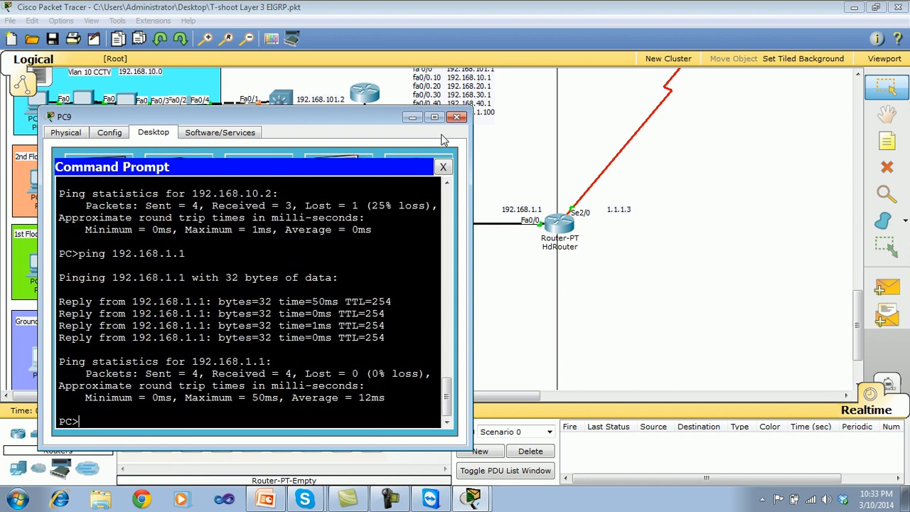
click(445, 167)
click(458, 116)
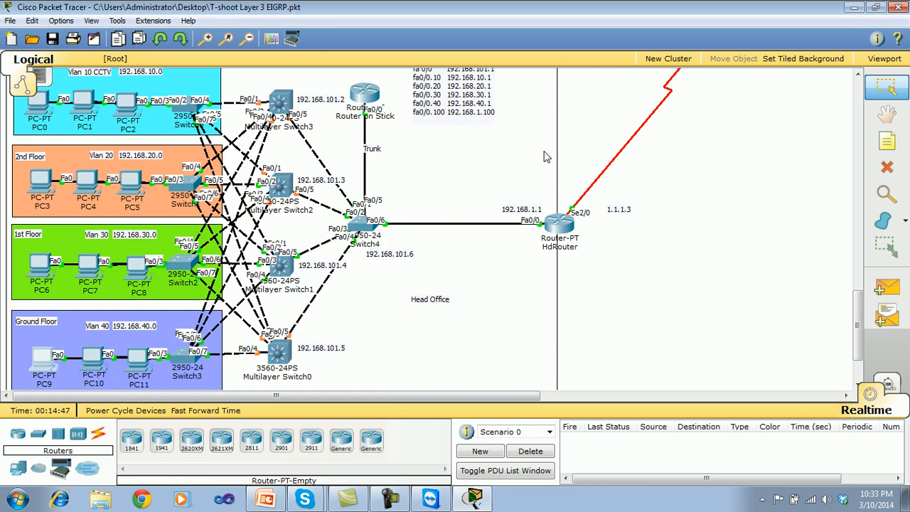
Open HdRouter's command line and enter privileged mode with en.
mouse_move(858, 325)
mouse_down()
mouse_move(860, 343)
mouse_move(858, 298)
mouse_move(850, 318)
mouse_up()
click(569, 227)
drag(535, 98, 641, 131)
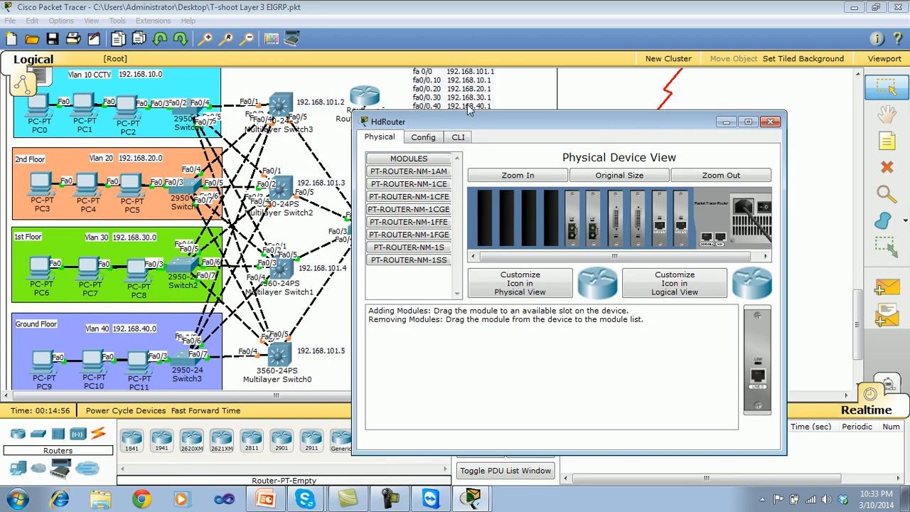
click(457, 136)
key(Return)
key(Return)
key(Return)
key(Return)
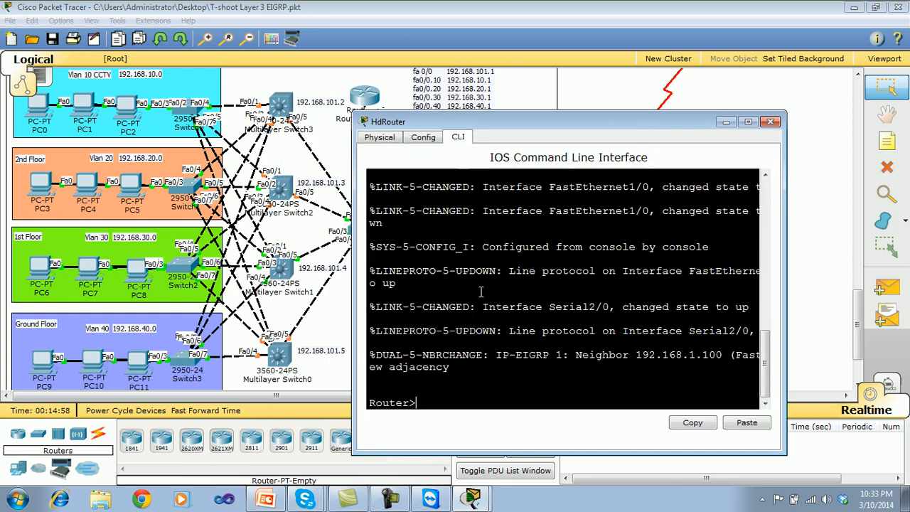
text(en)
key(Return)
key(Return)
key(Return)
key(Return)
key(Return)
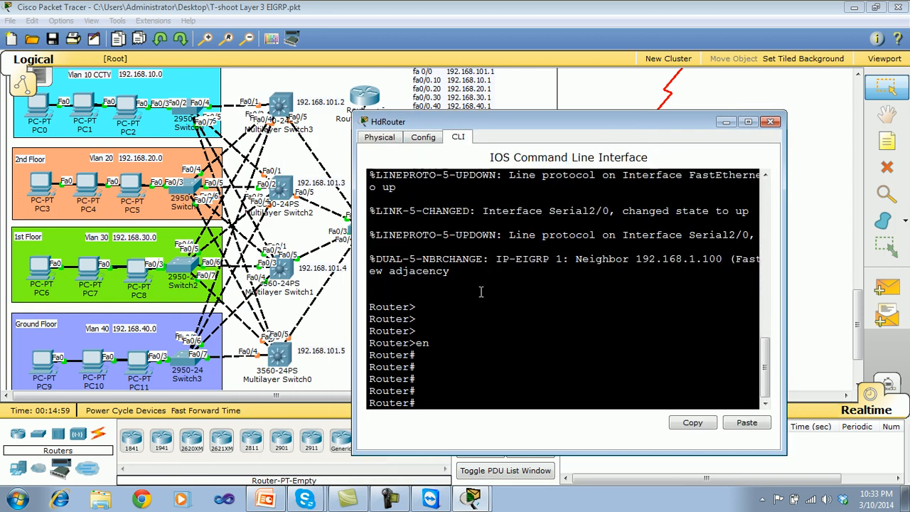
List HdRouter's routing table with show ip route, examine its 1.1.1.0/24 entry, and close the router's window.
text(show ip)
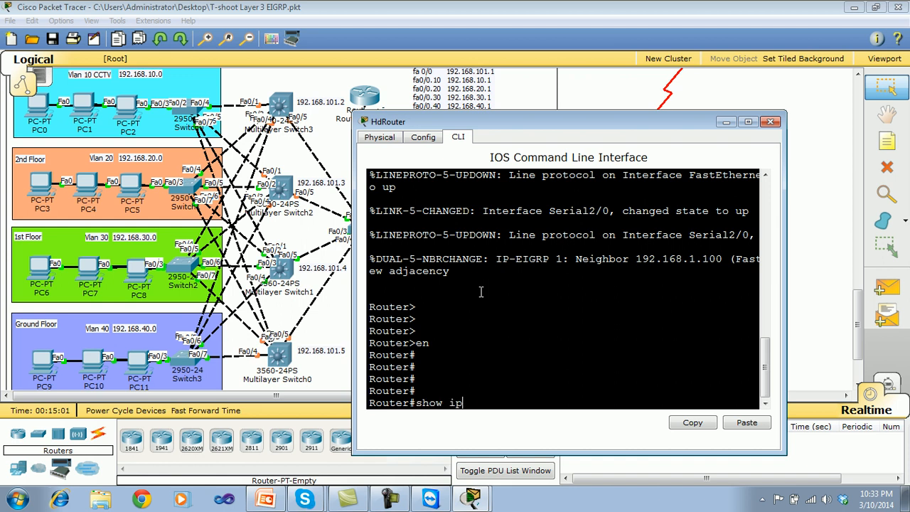
text( rou)
key(Tab)
key(Return)
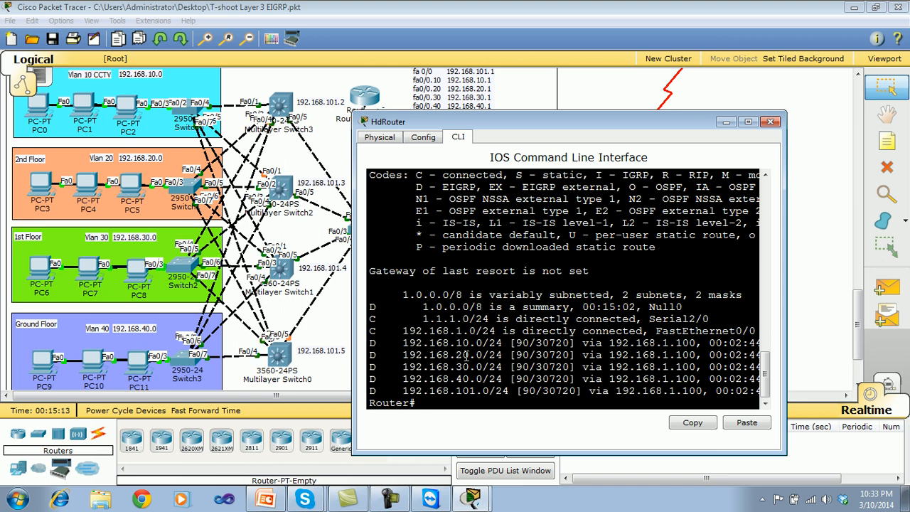
drag(416, 319, 491, 319)
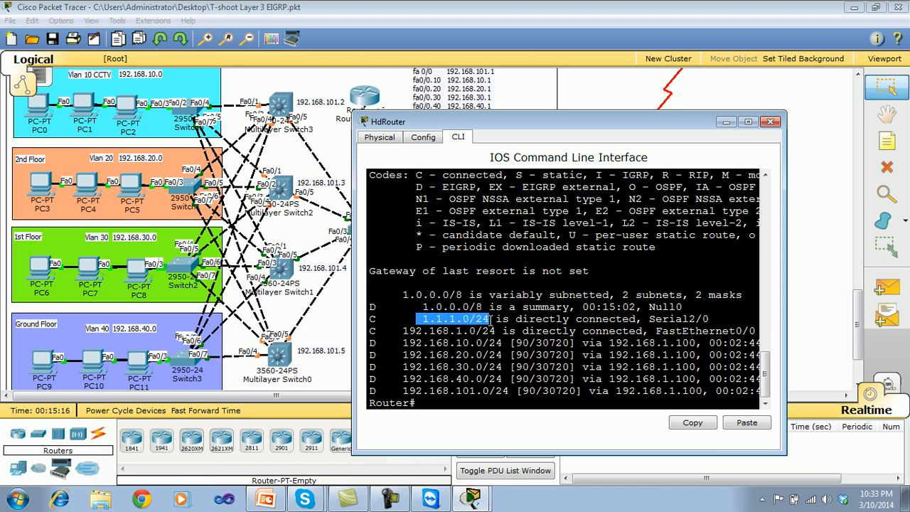
click(481, 304)
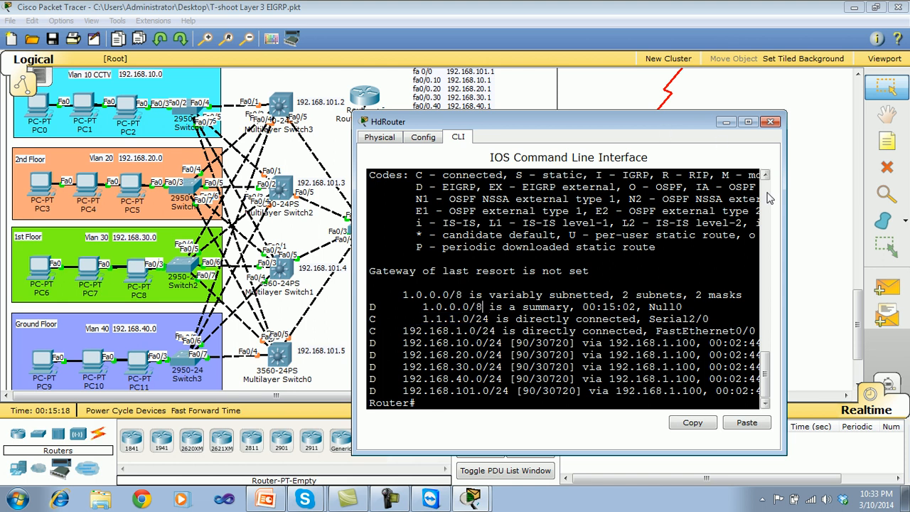
click(770, 123)
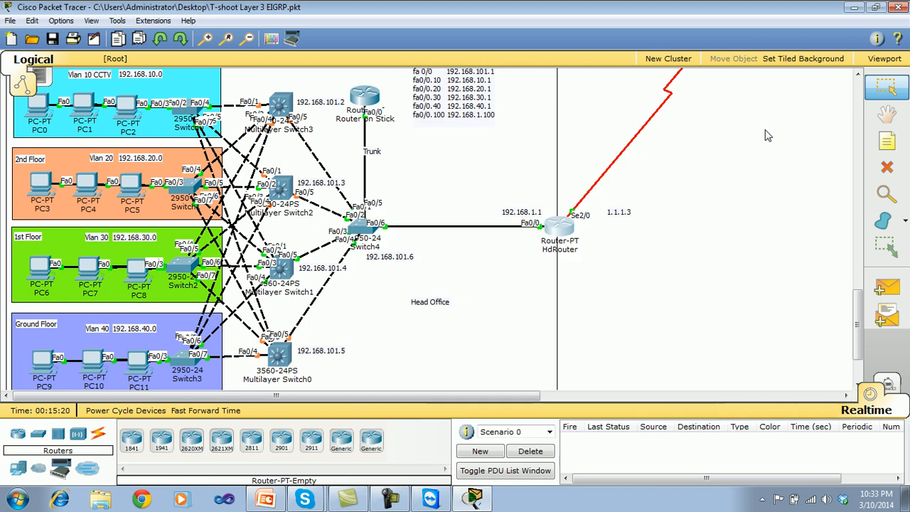
Check the Data Center servers' addresses, nudging the 192.168.200.3 label slightly closer to the DNS server, and return to the head office.
drag(856, 331, 849, 230)
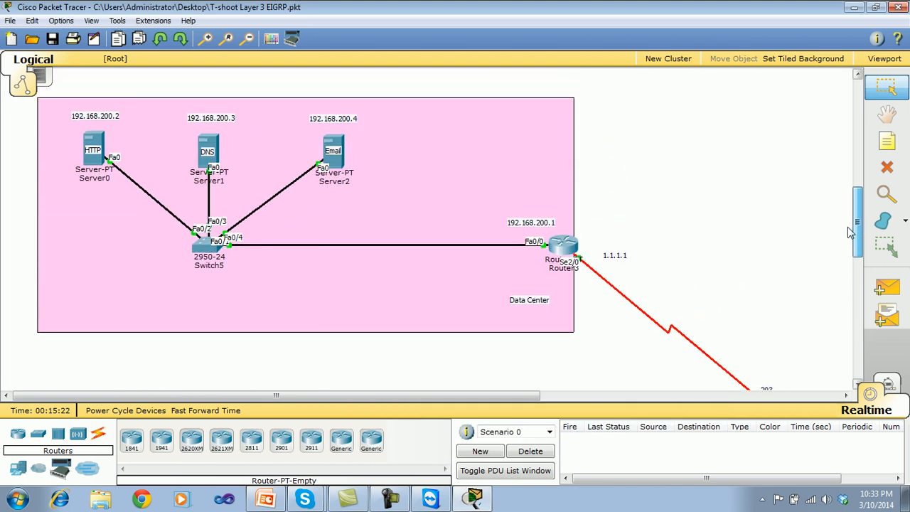
drag(218, 123, 218, 129)
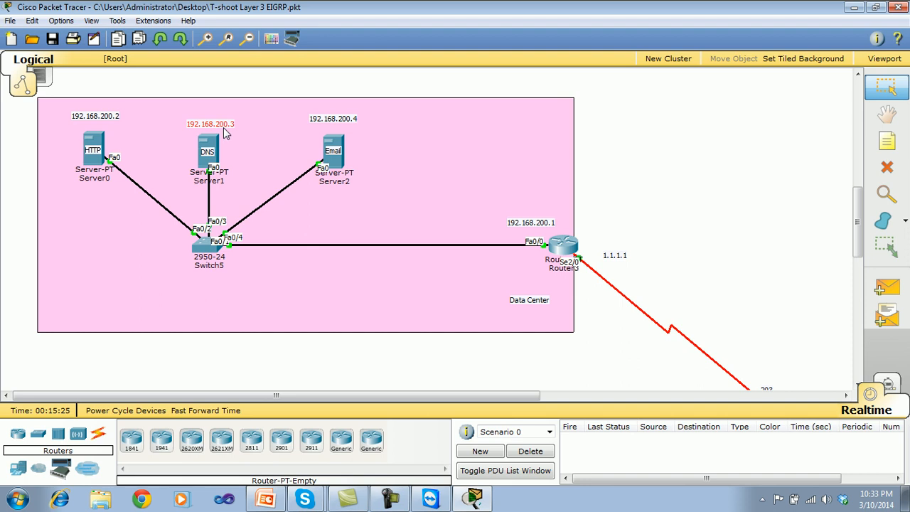
drag(857, 222, 857, 329)
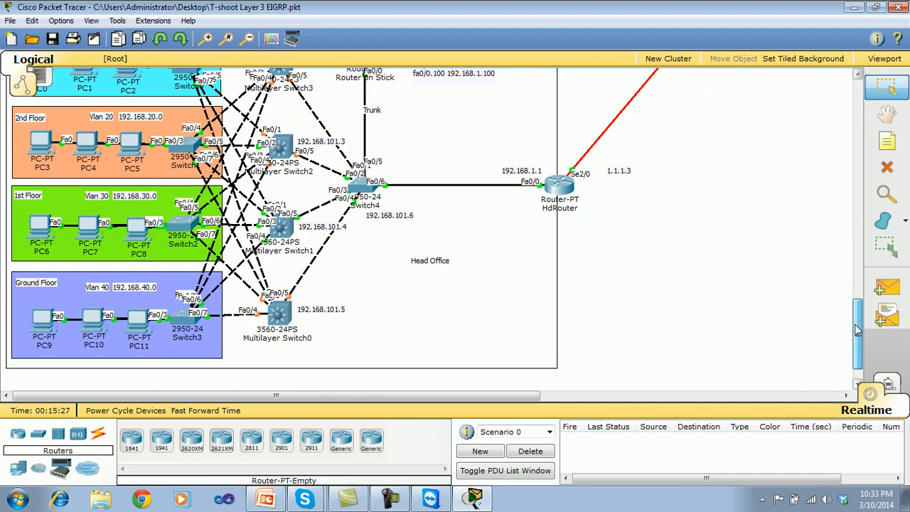
Begin a ping from PC9's command prompt to a Data Center server on 192.168.200, rechecking the Data Center area for the address.
click(41, 322)
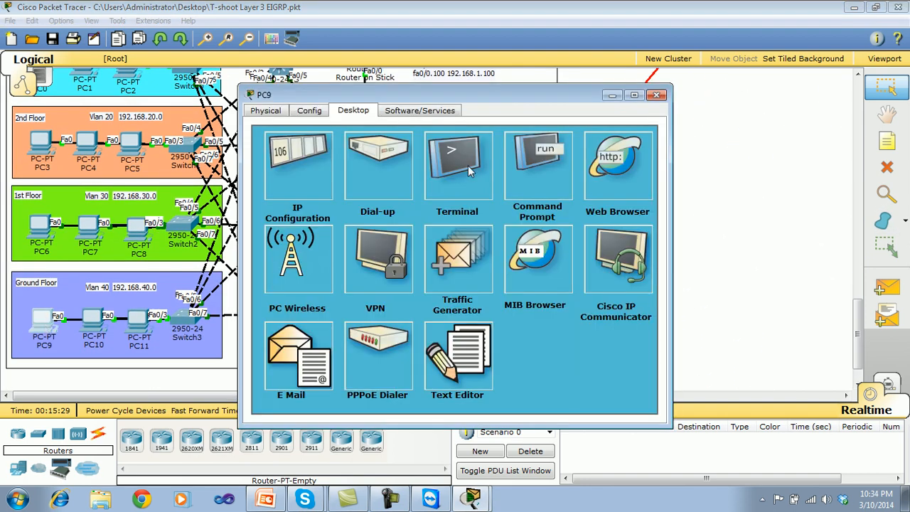
click(526, 161)
text(ping )
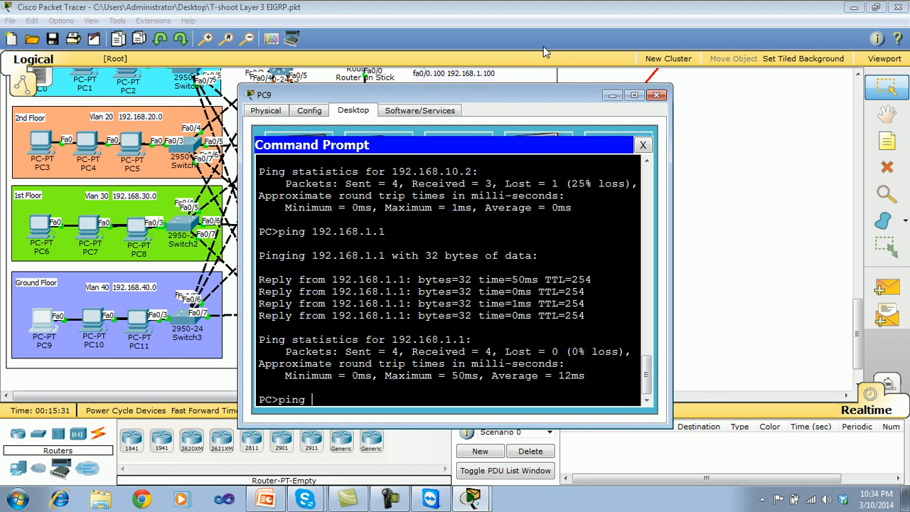
text(192.168.200.)
drag(858, 318, 839, 245)
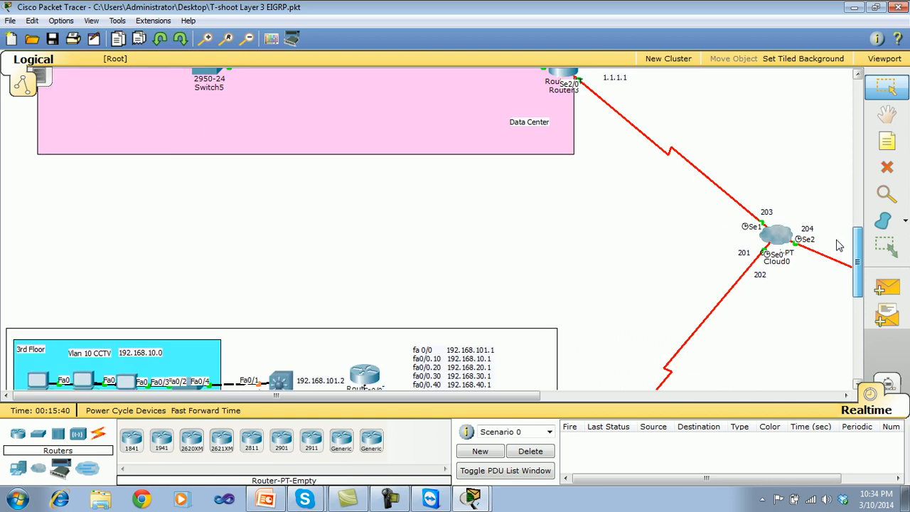
click(470, 498)
click(496, 470)
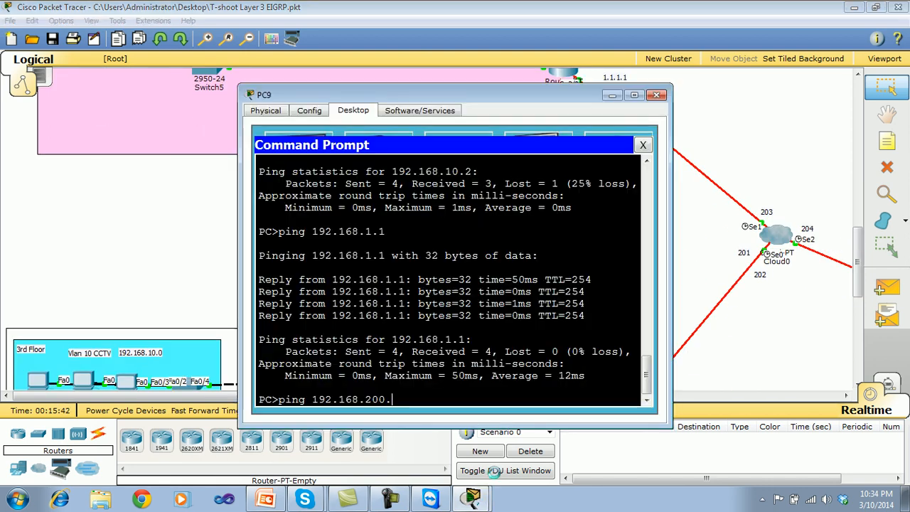
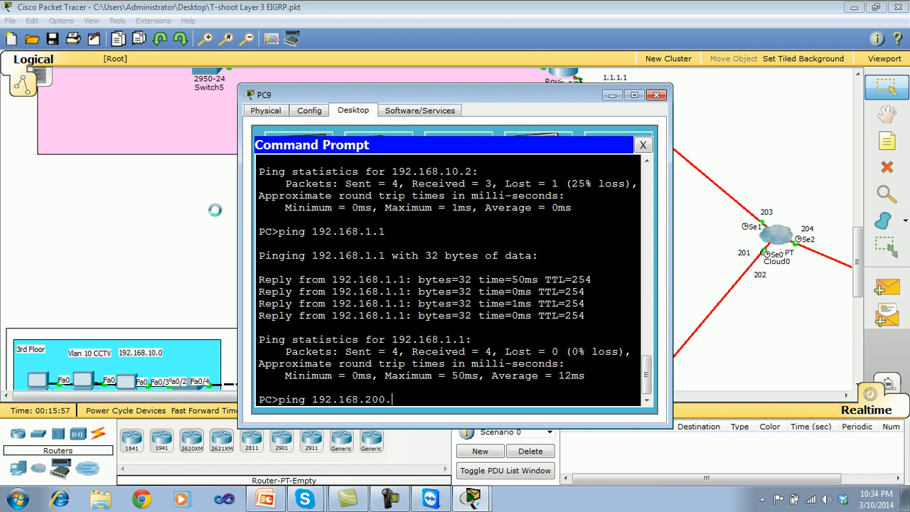
Finish the ping command with address 192.168.200.3, run it from PC9, and close the PC's window.
text(3)
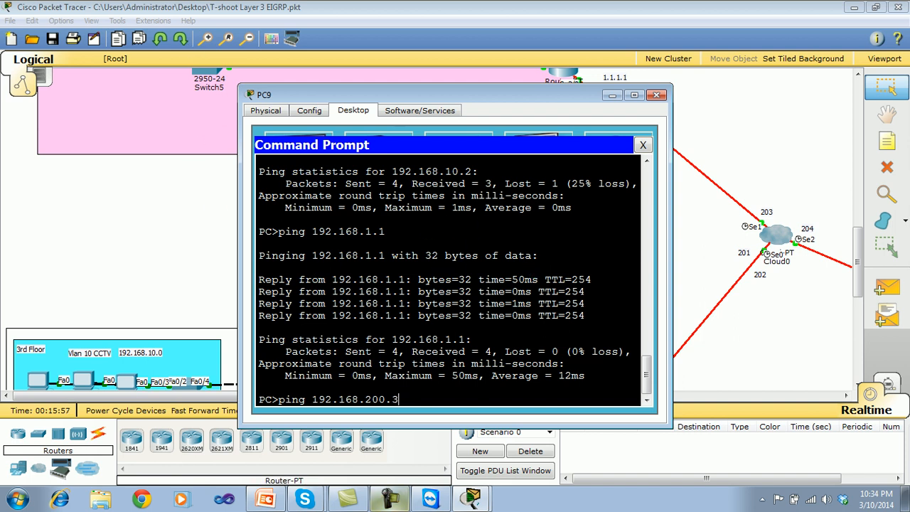
click(473, 500)
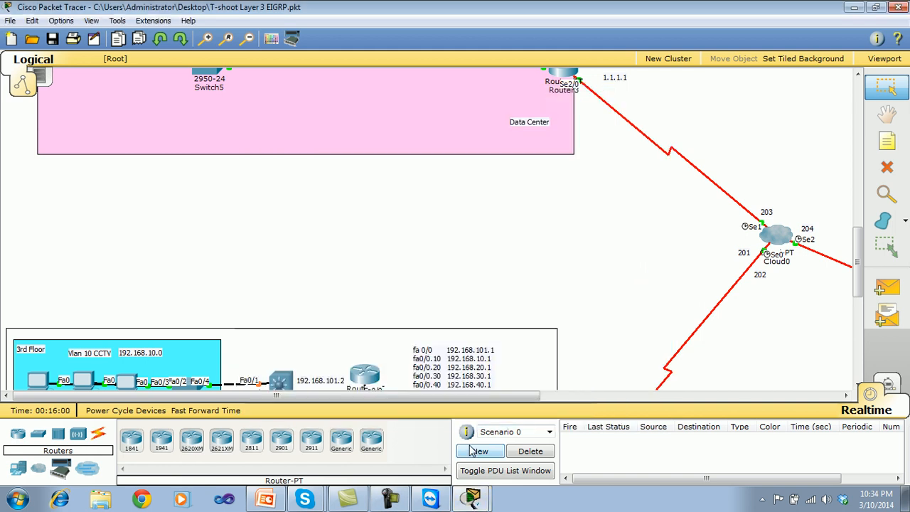
click(471, 452)
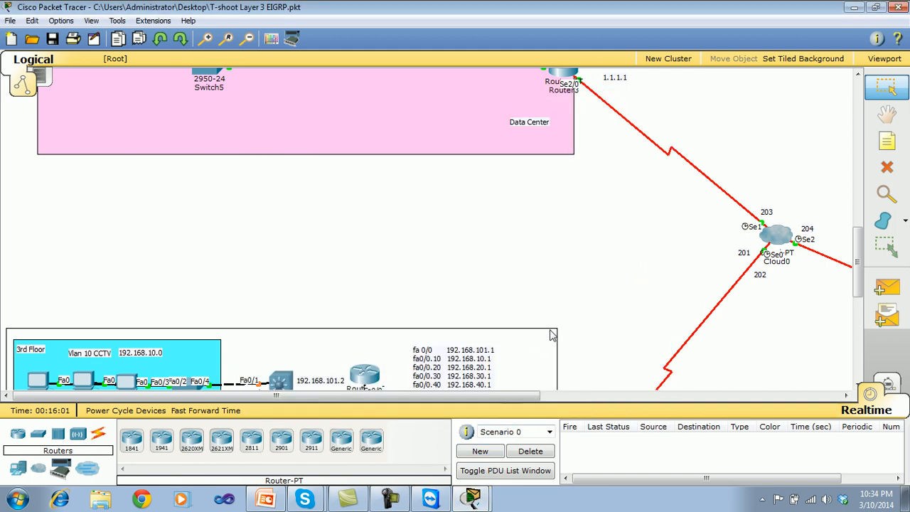
click(473, 498)
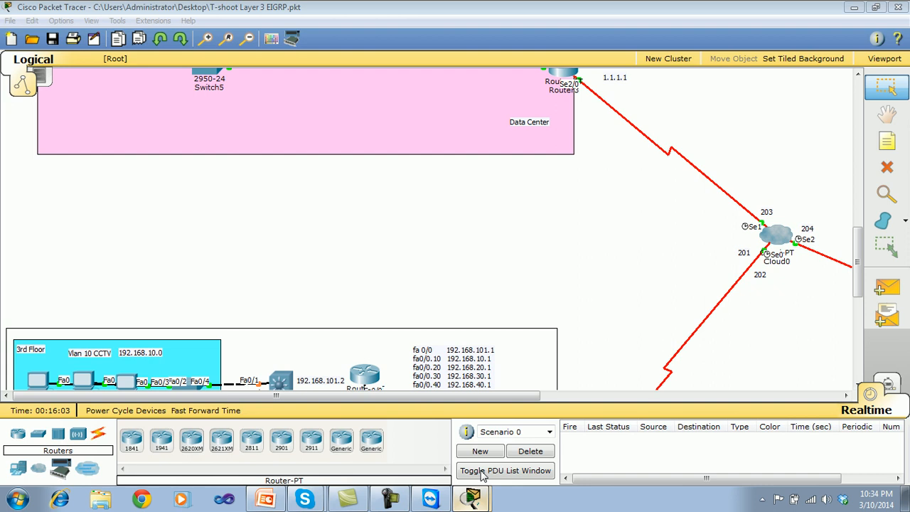
click(481, 470)
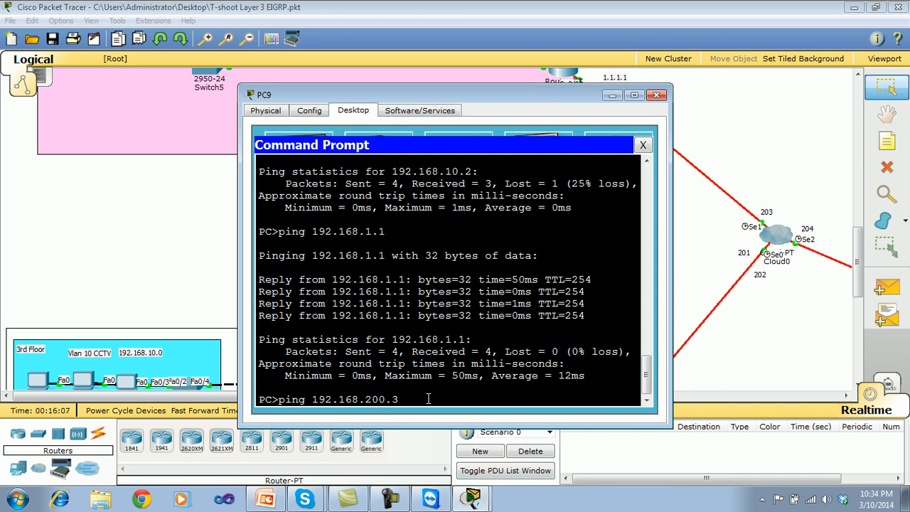
key(Return)
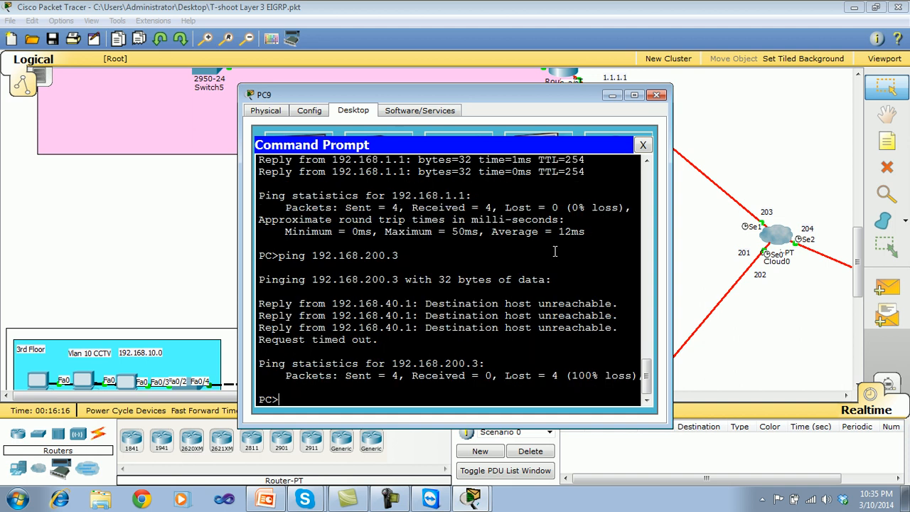
click(642, 145)
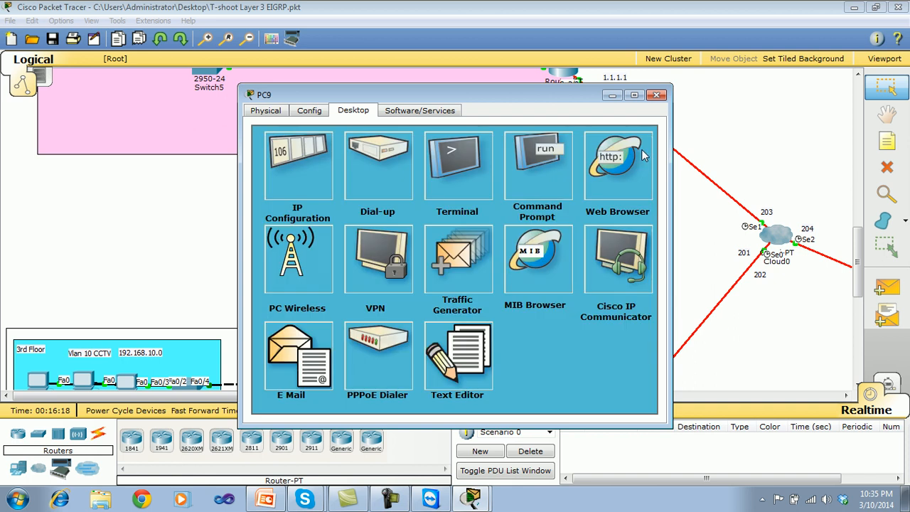
click(656, 95)
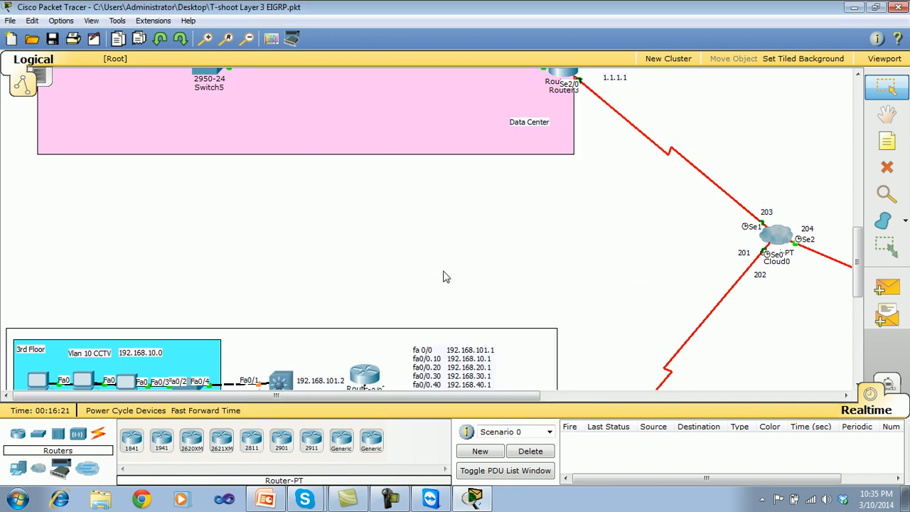
Reopen PC9's command prompt in the head office and ping HdRouter's LAN address 192.168.1.1.
drag(857, 246, 855, 305)
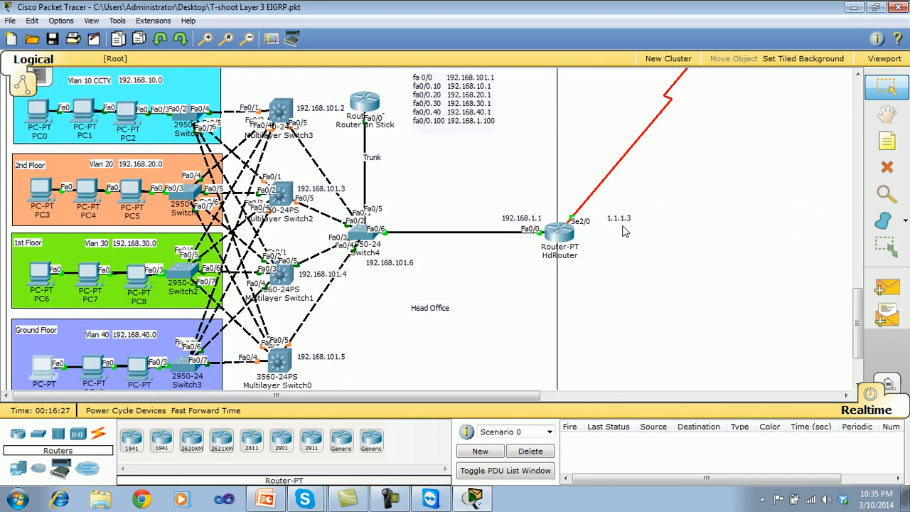
click(48, 366)
drag(424, 101, 250, 73)
click(351, 153)
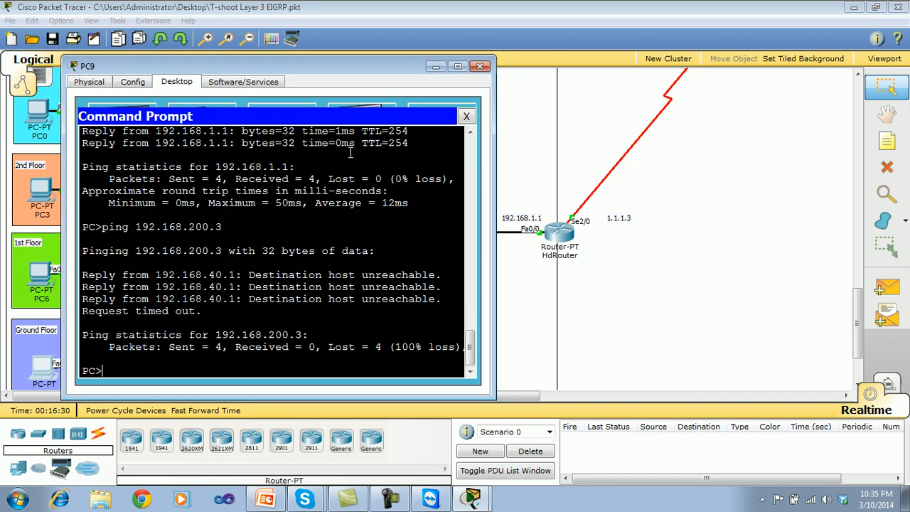
key(Up)
key(BackSpace)
key(BackSpace)
key(BackSpace)
key(BackSpace)
key(BackSpace)
text(1.1)
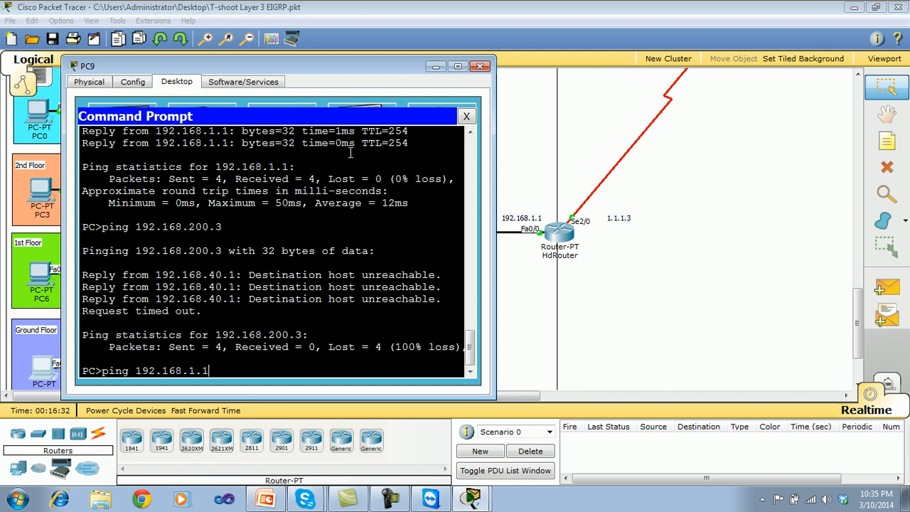
key(Return)
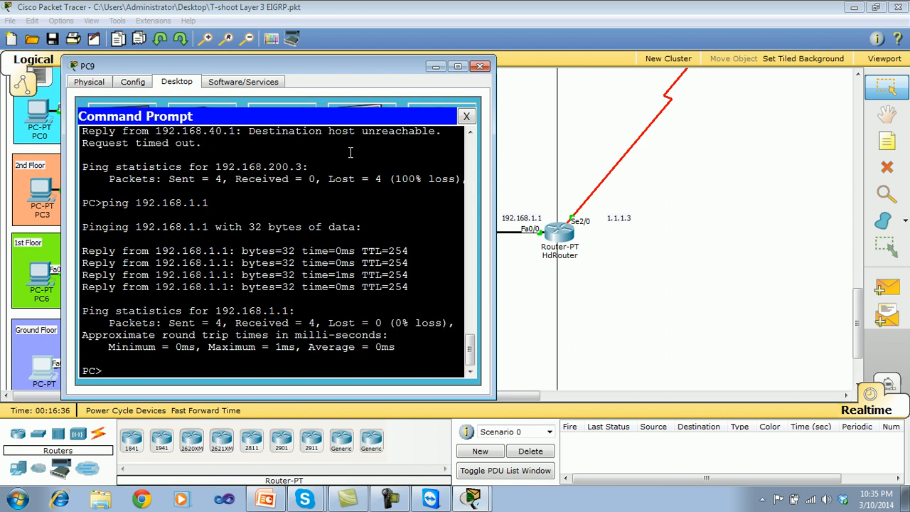
Ping HdRouter's serial address 1.1.1.3 from PC9's command prompt.
key(Up)
key(BackSpace)
key(BackSpace)
key(BackSpace)
key(BackSpace)
text(1.1.3)
key(Return)
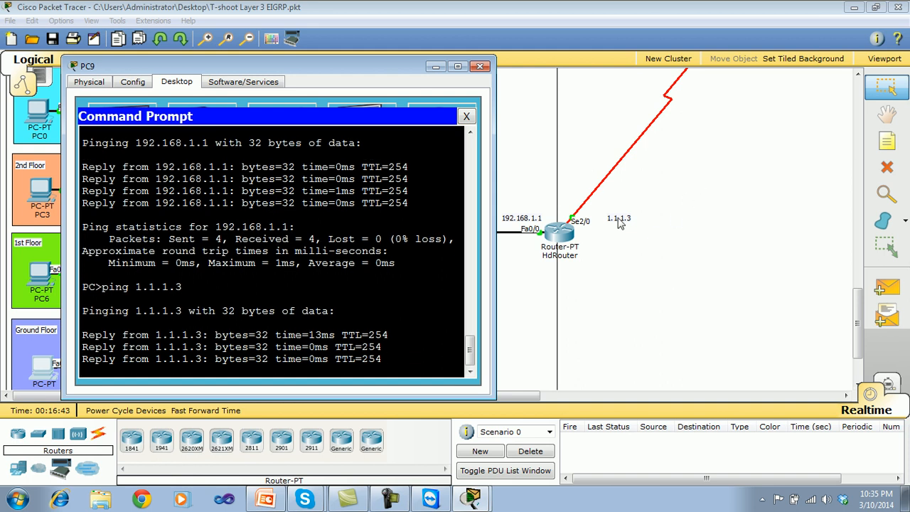
Check the Data Center router's serial address, ping 1.1.1.1 from PC9, and close the PC's window.
click(857, 304)
drag(857, 304, 856, 230)
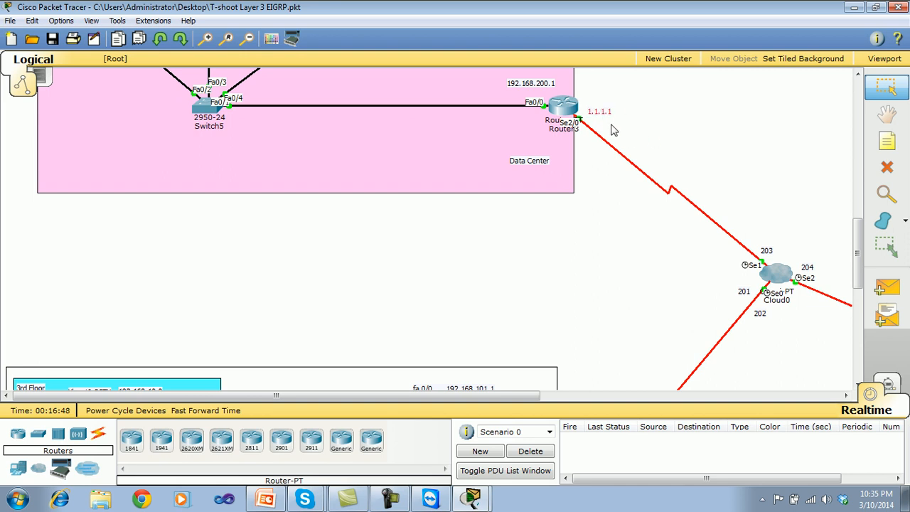
drag(856, 266, 857, 350)
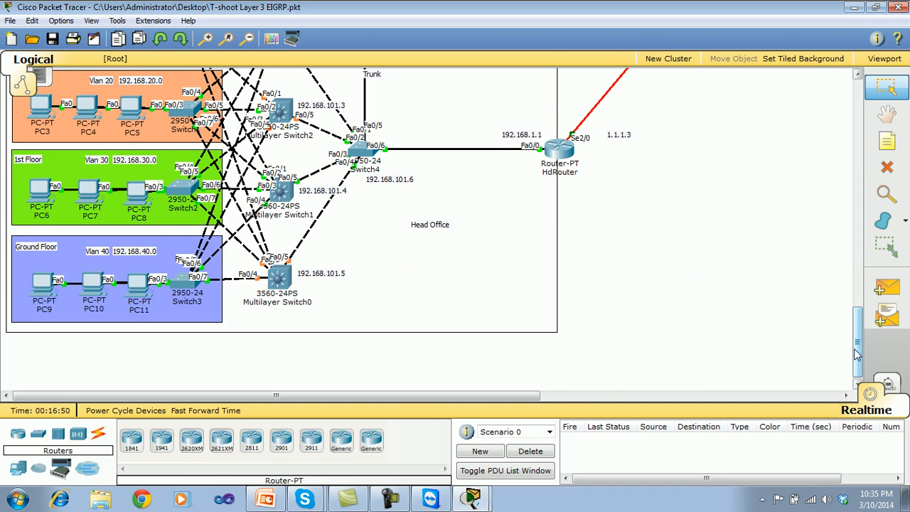
click(473, 497)
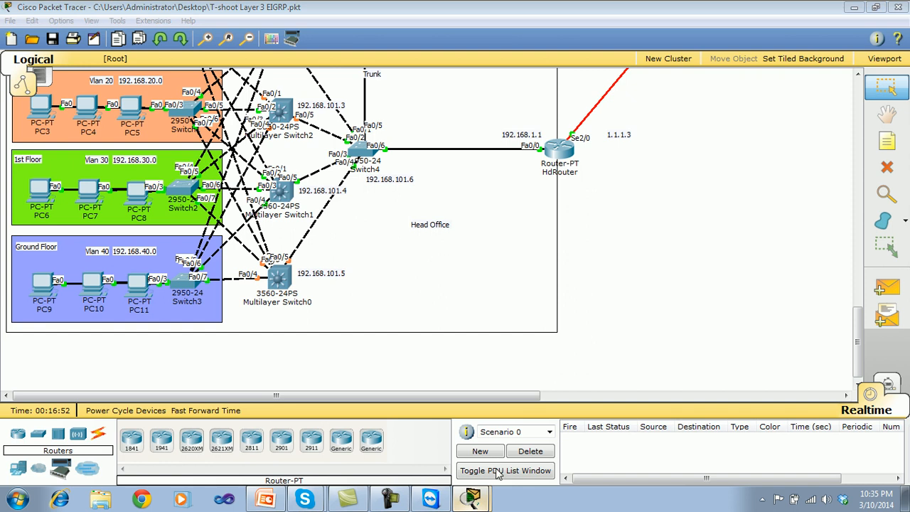
key(Up)
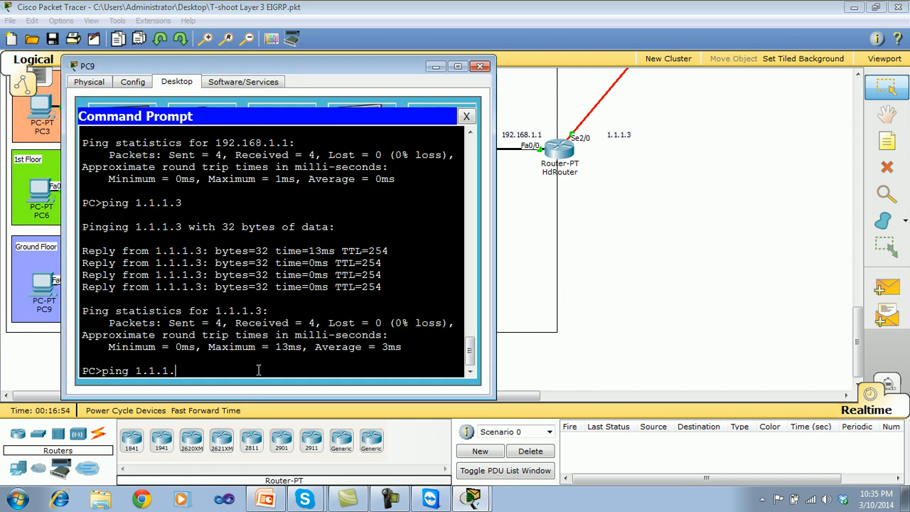
text(1)
key(Return)
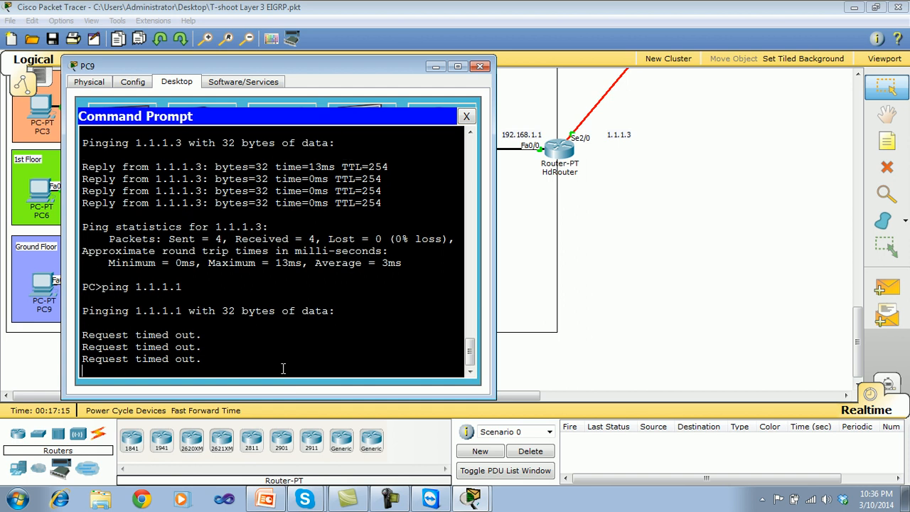
click(466, 116)
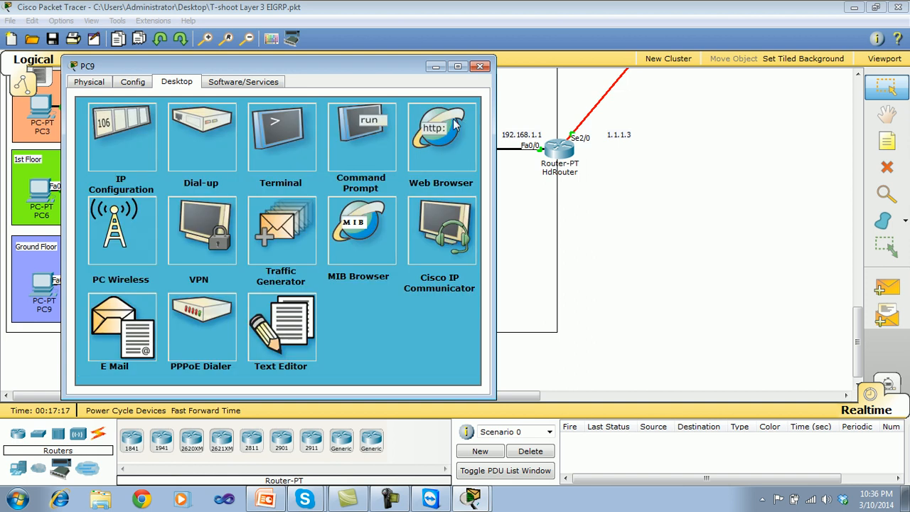
click(481, 67)
Ping 1.1.1.1 from HdRouter's command line and close the router's window.
drag(859, 324, 847, 283)
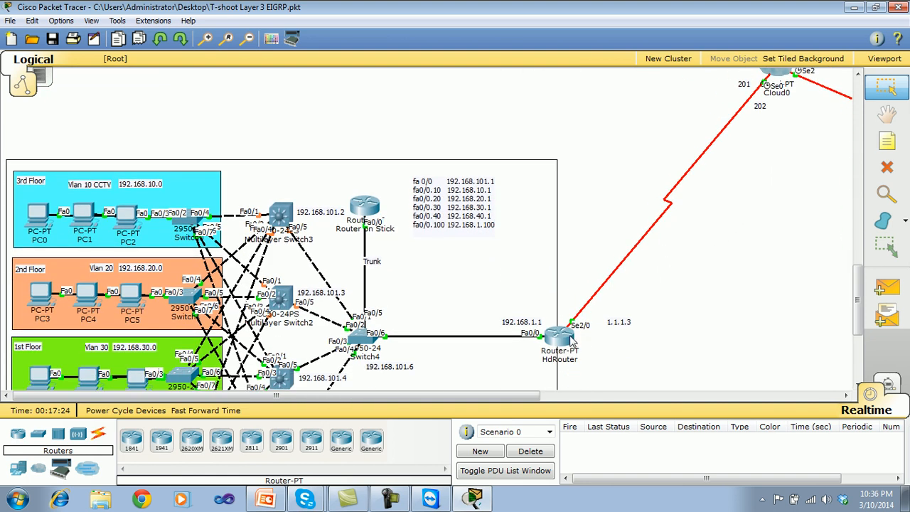
click(570, 337)
drag(542, 93, 509, 90)
text(ping 1.1.1.1)
key(Return)
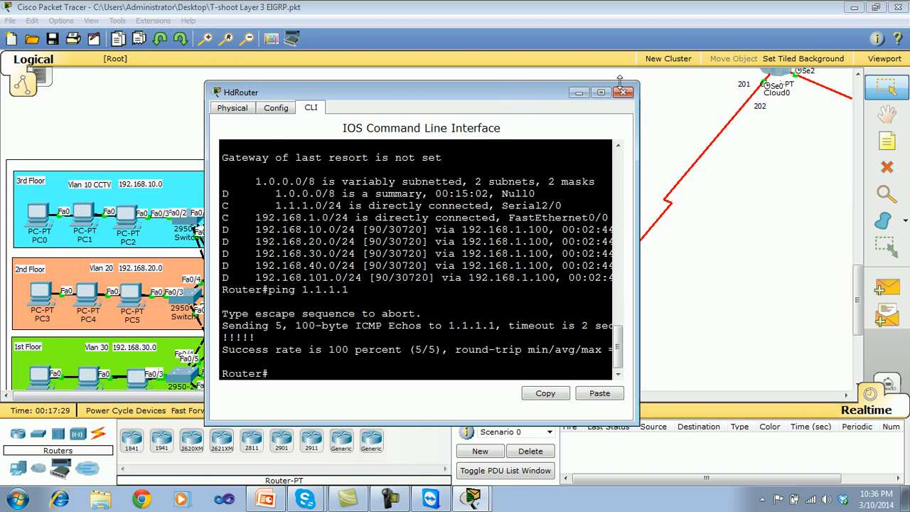
click(624, 92)
drag(857, 313, 837, 319)
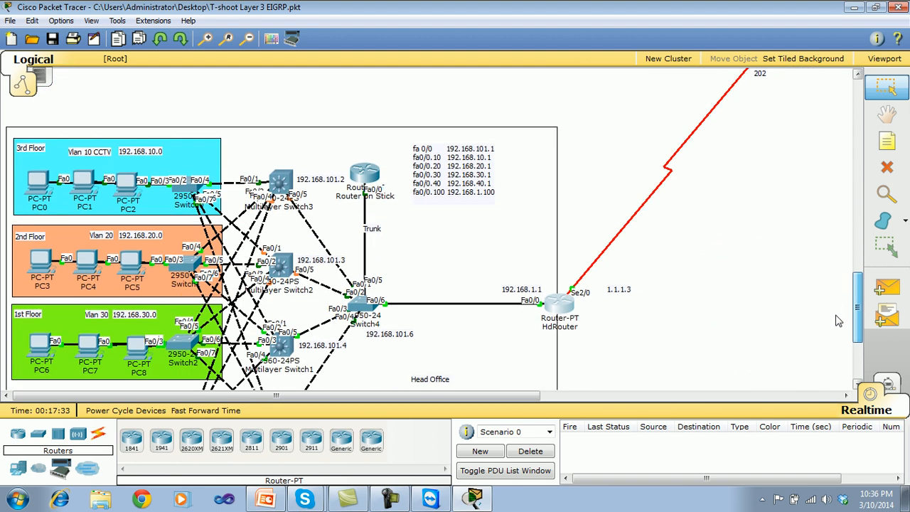
drag(526, 395, 571, 410)
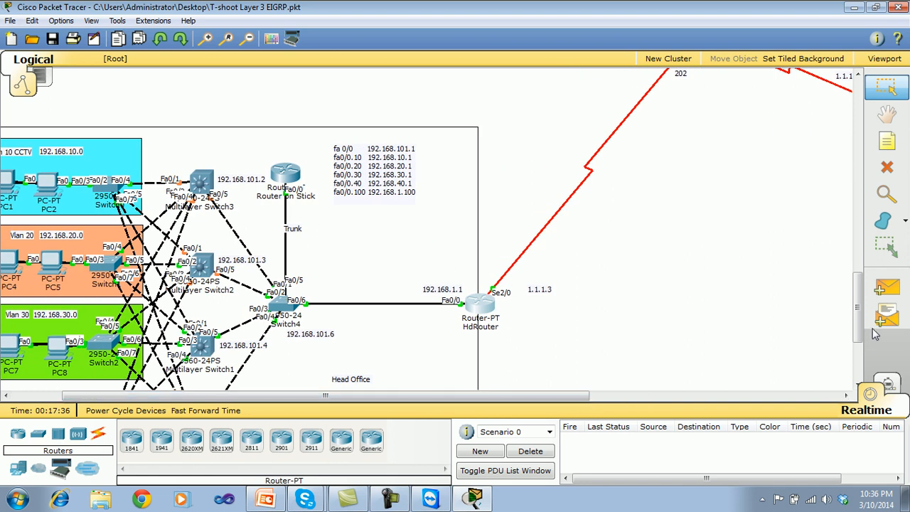
drag(859, 329, 841, 238)
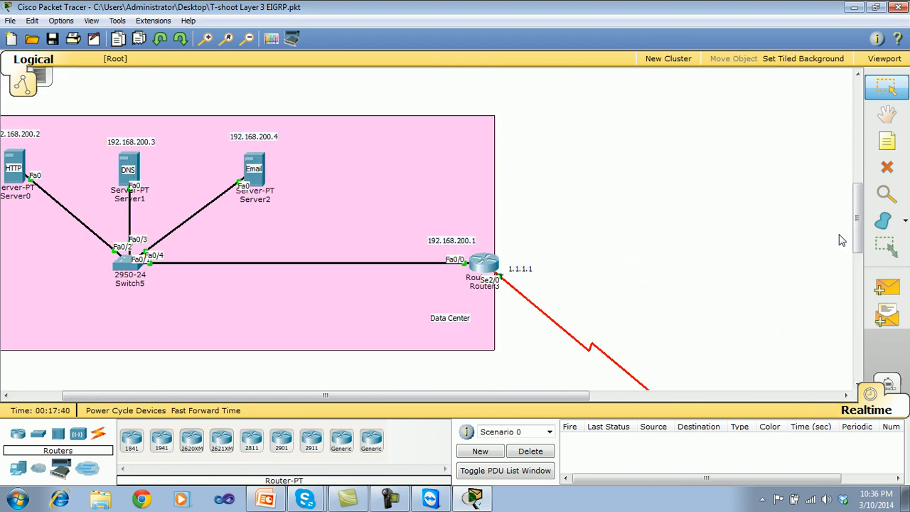
click(495, 261)
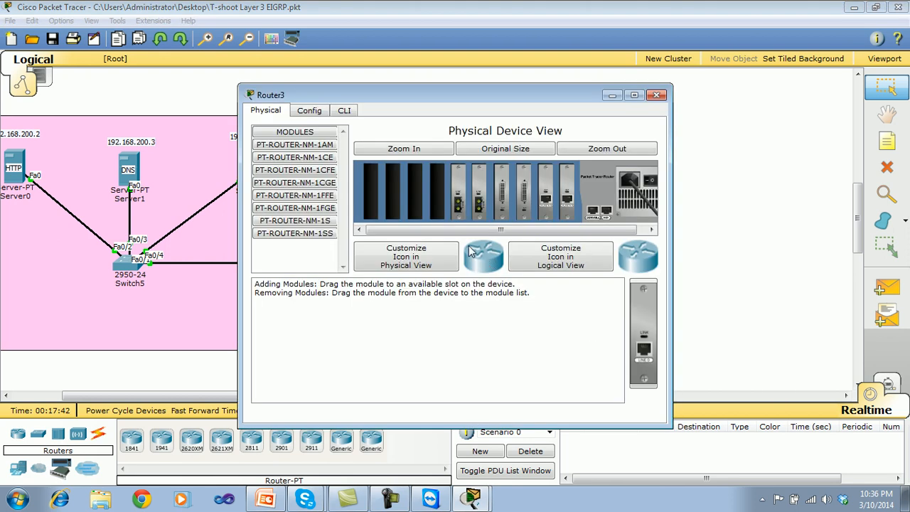
drag(504, 105, 619, 72)
click(772, 63)
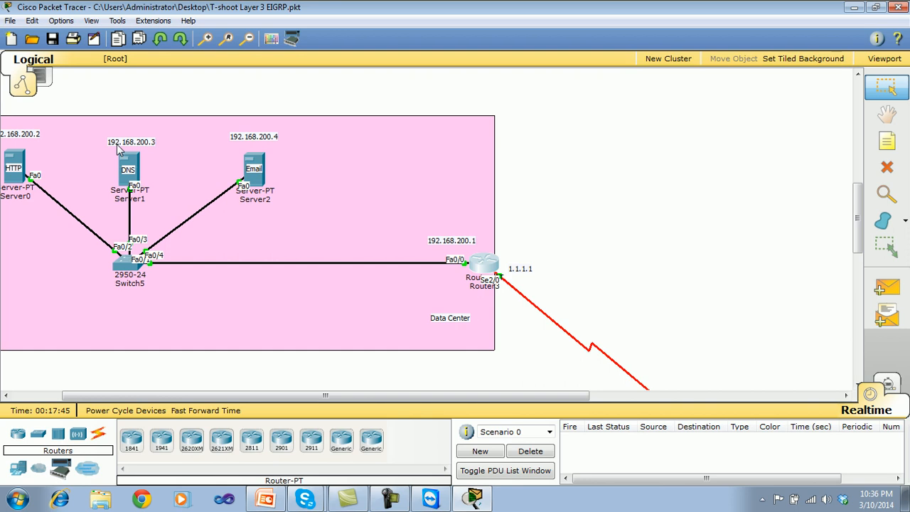
Run ipconfig in the Data Center HTTP server's command prompt, examine its IP address, subnet mask and gateway, and close the server's window.
drag(320, 395, 257, 395)
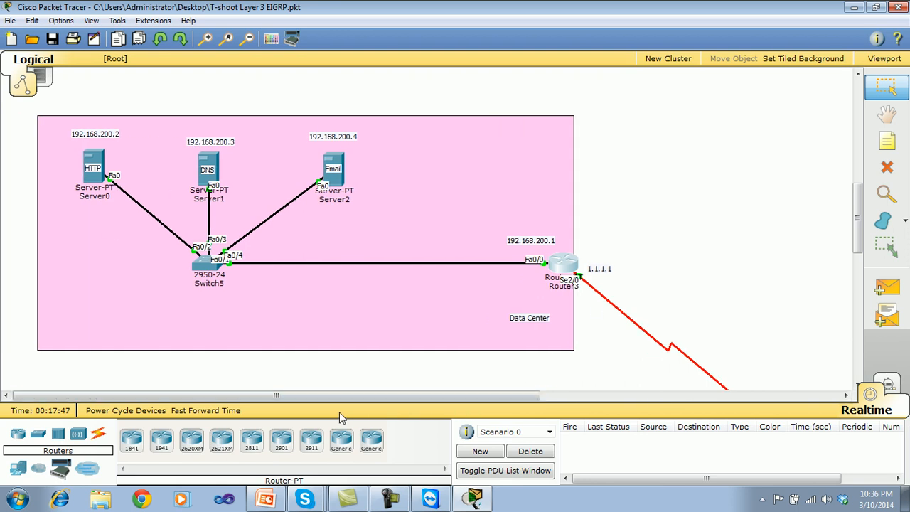
click(96, 157)
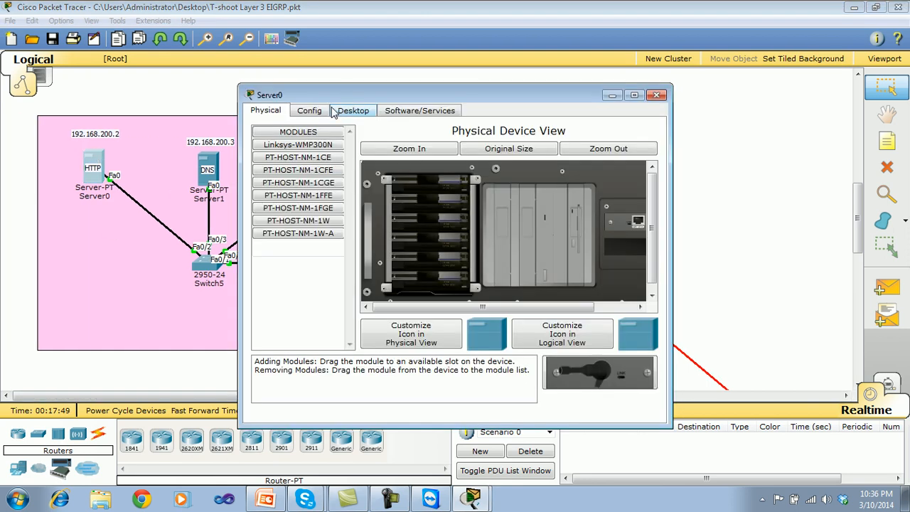
click(365, 116)
click(387, 167)
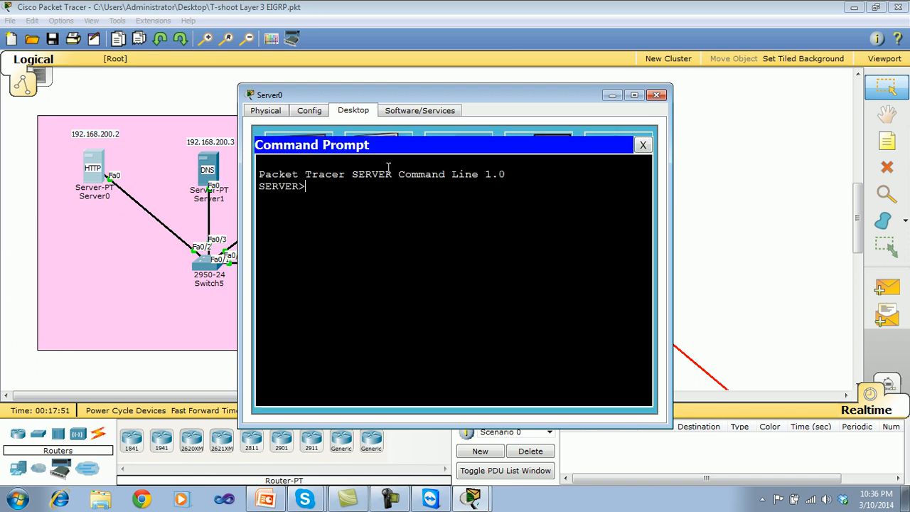
text(ipconfig)
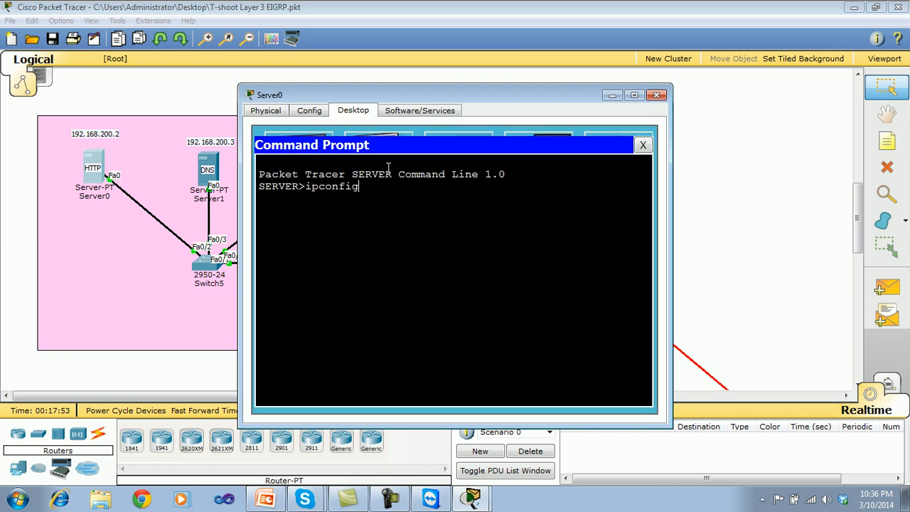
key(Return)
drag(573, 259, 489, 234)
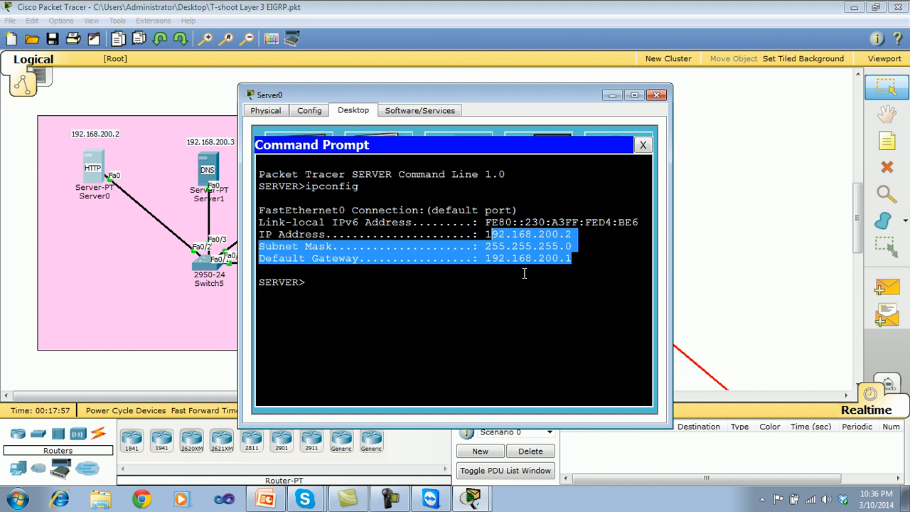
click(524, 273)
click(642, 145)
click(656, 95)
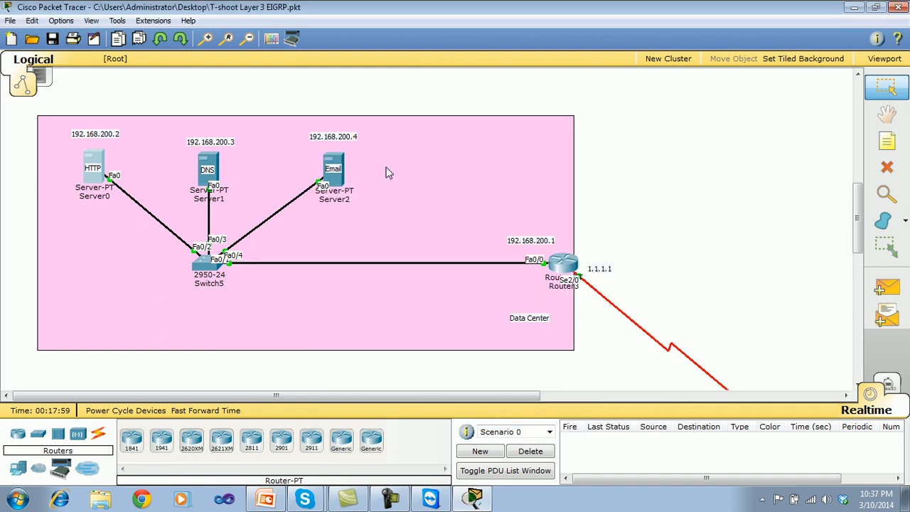
Run ipconfig in the DNS server's command prompt to check its IP settings, and close the prompt.
click(210, 164)
click(354, 111)
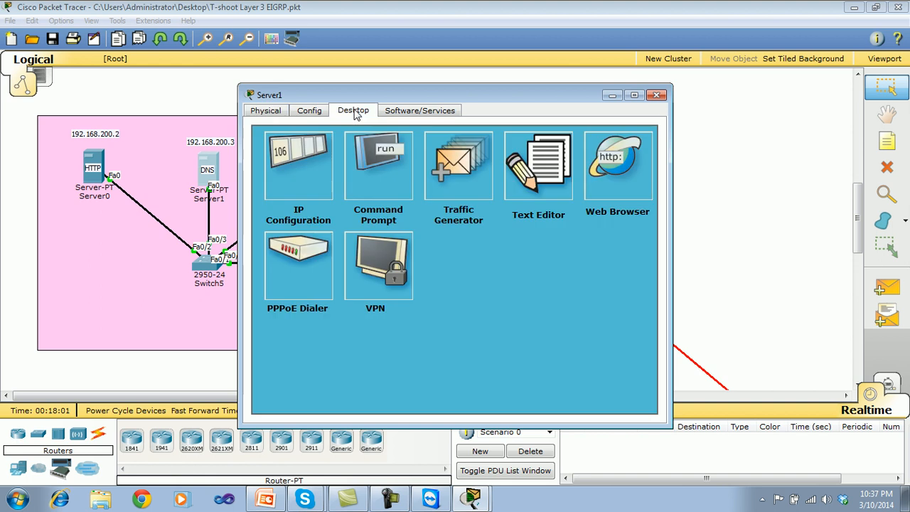
click(362, 166)
text(ipconfig)
key(Return)
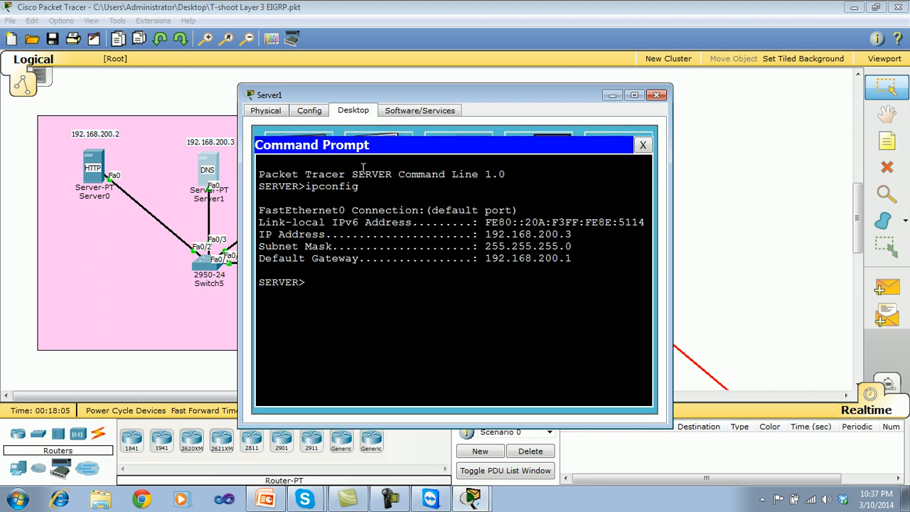
click(643, 145)
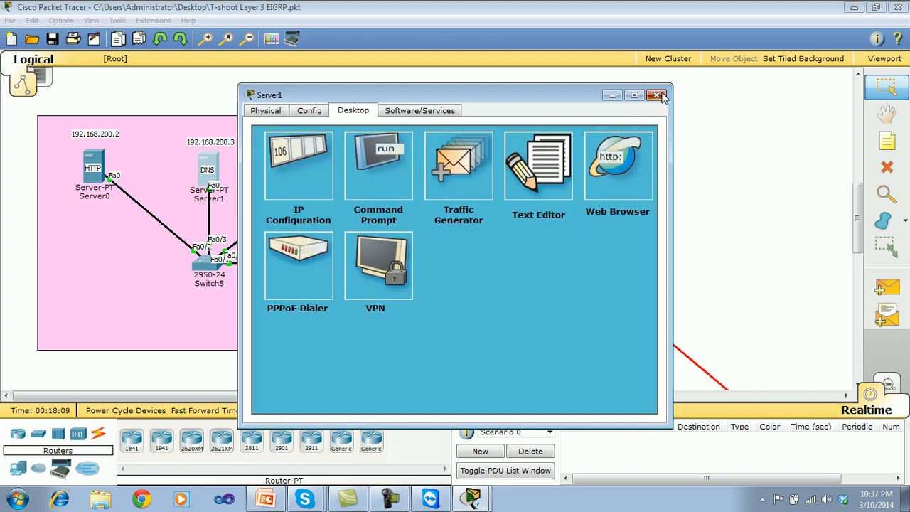
Close the DNS server's window, check the Email server's IP configuration, and close its window.
click(656, 94)
click(331, 162)
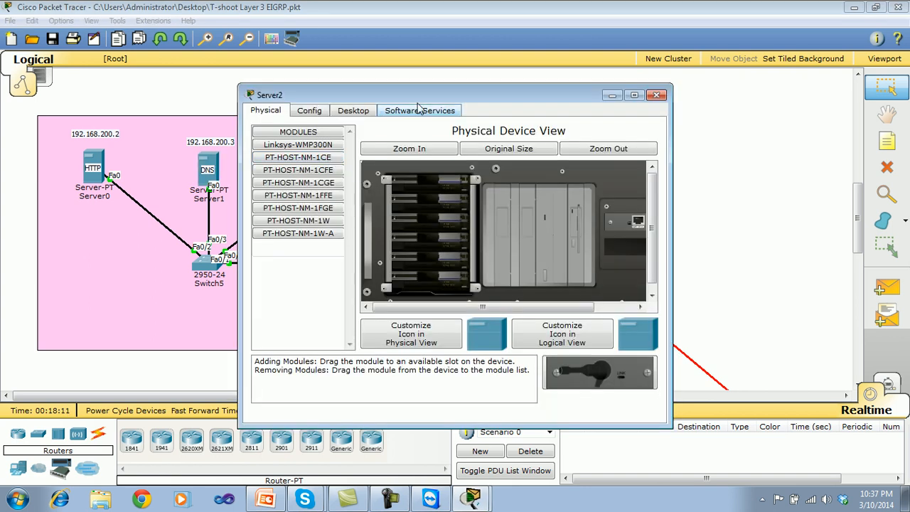
click(364, 111)
click(317, 150)
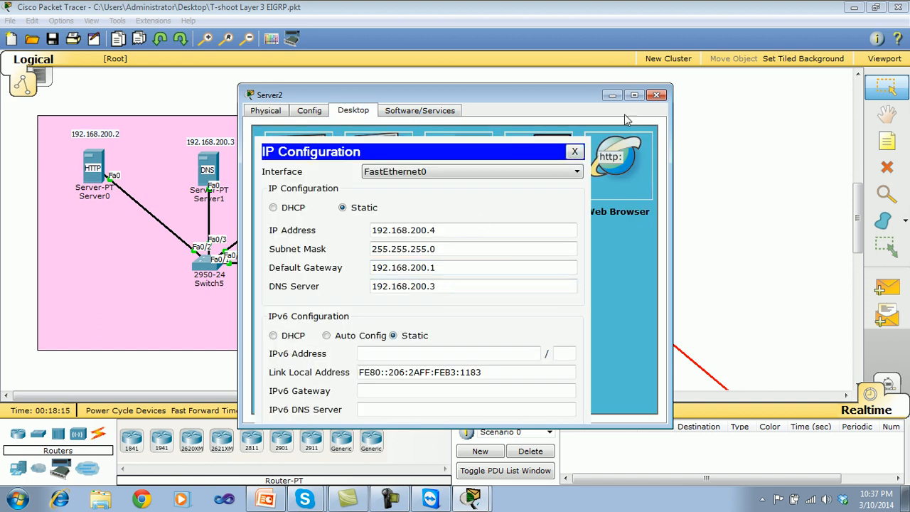
click(574, 152)
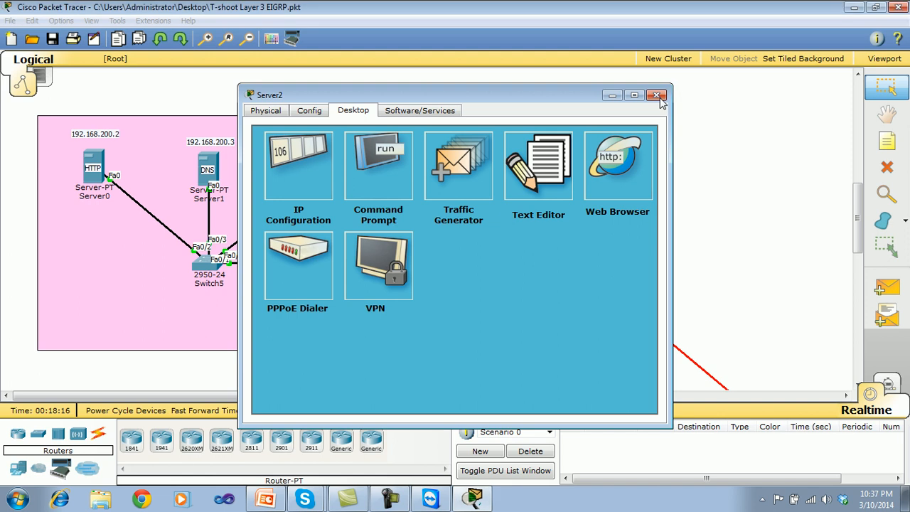
click(657, 95)
Enter privileged mode on the Data Center router's command line and display the running configuration with show run.
click(570, 268)
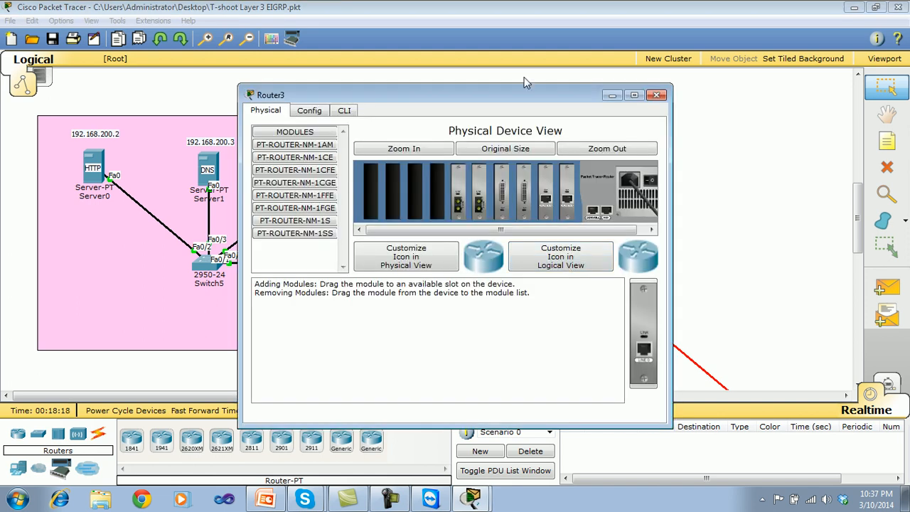
drag(519, 96, 609, 107)
click(436, 122)
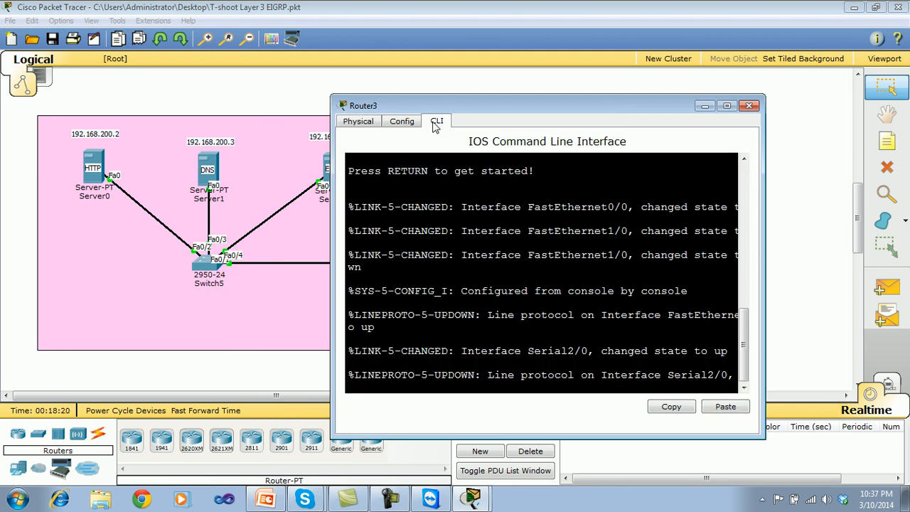
key(Return)
key(Return)
key(Return)
key(Return)
text(en)
key(Return)
text(show run)
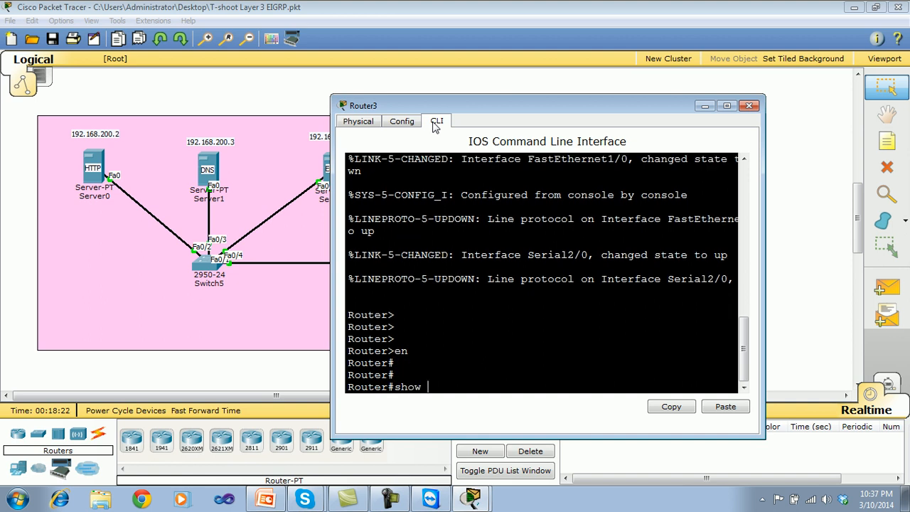
key(Return)
Page through the Data Center router's running configuration to examine its FastEthernet0/0 and Serial2/0 settings against the topology labels.
drag(412, 105, 656, 96)
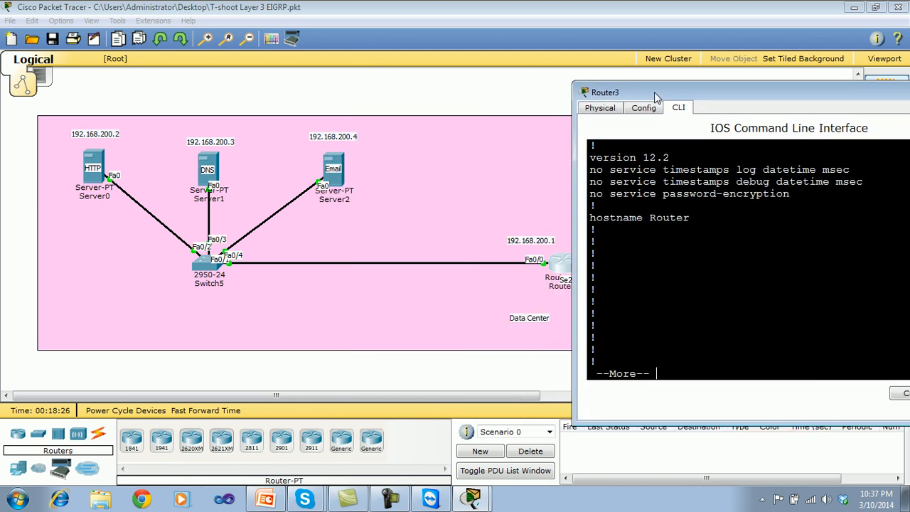
key(space)
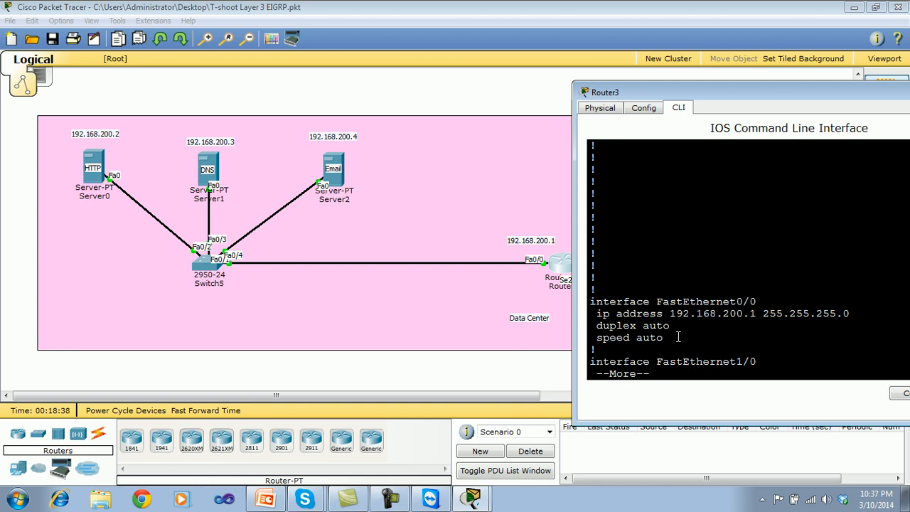
drag(654, 100, 153, 103)
key(Return)
key(Return)
key(Return)
key(Return)
key(Return)
key(Return)
key(Return)
key(Return)
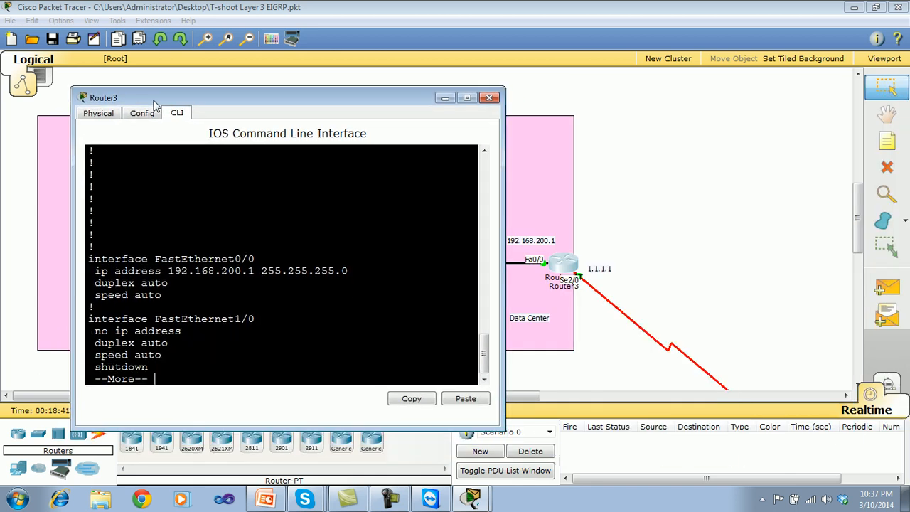
key(Return)
key(Return)
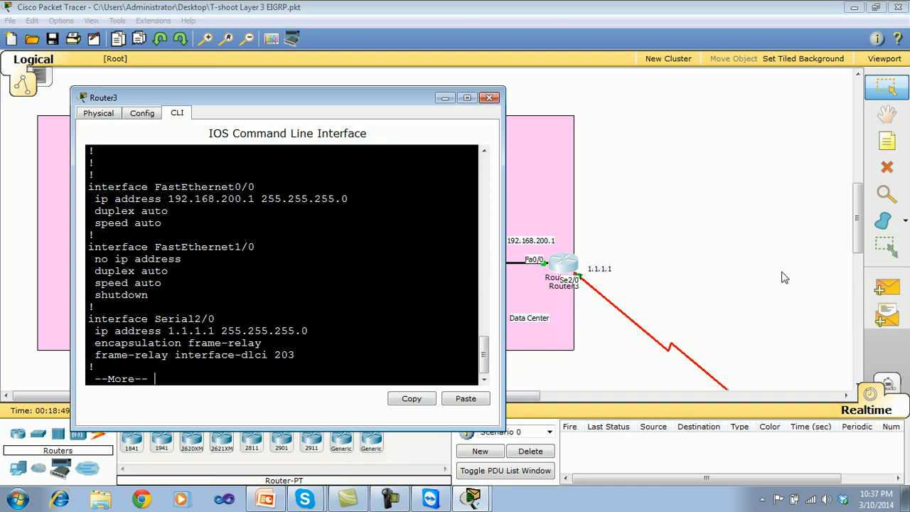
Check the DLCI label on the cloud's link to the Data Center router, and bring back the router's command-line window.
mouse_move(858, 207)
mouse_down()
mouse_move(860, 242)
mouse_move(859, 224)
mouse_up()
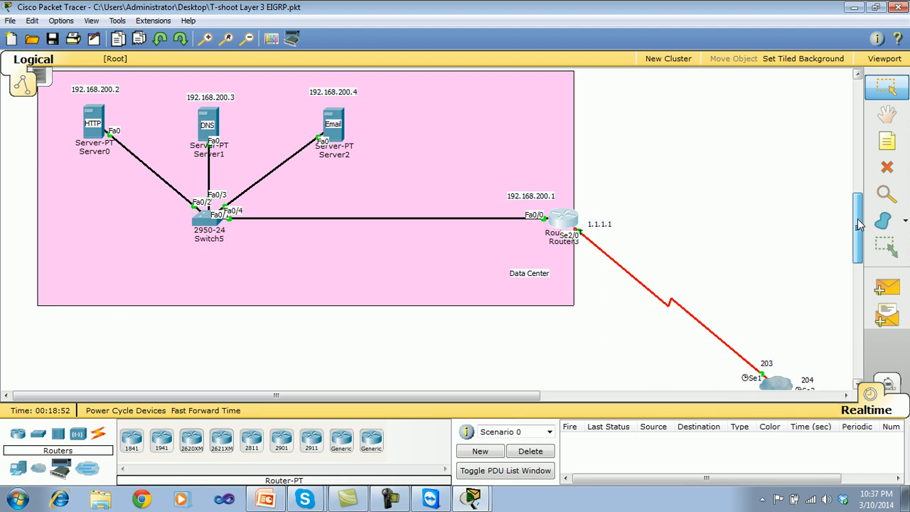
click(472, 500)
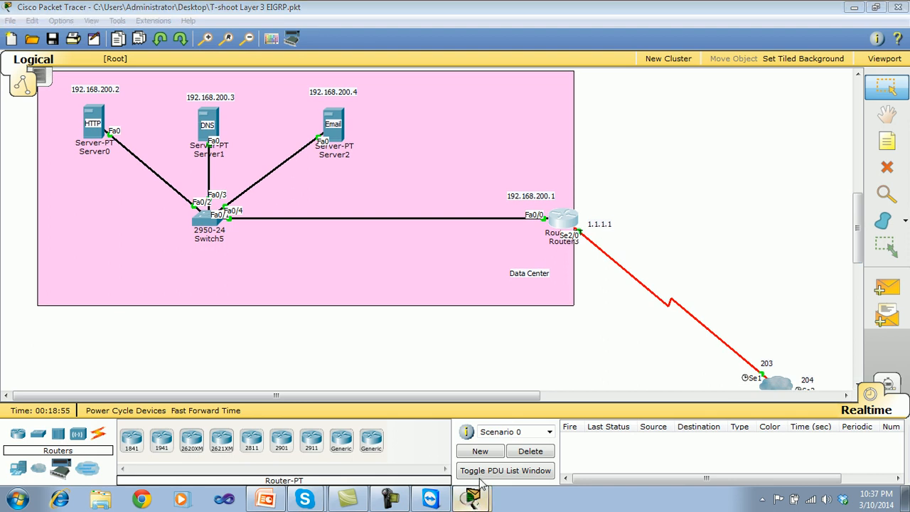
click(478, 478)
Page through the rest of the Data Center router's running configuration, checking for a routing protocol section.
key(Return)
key(Return)
key(Return)
key(Return)
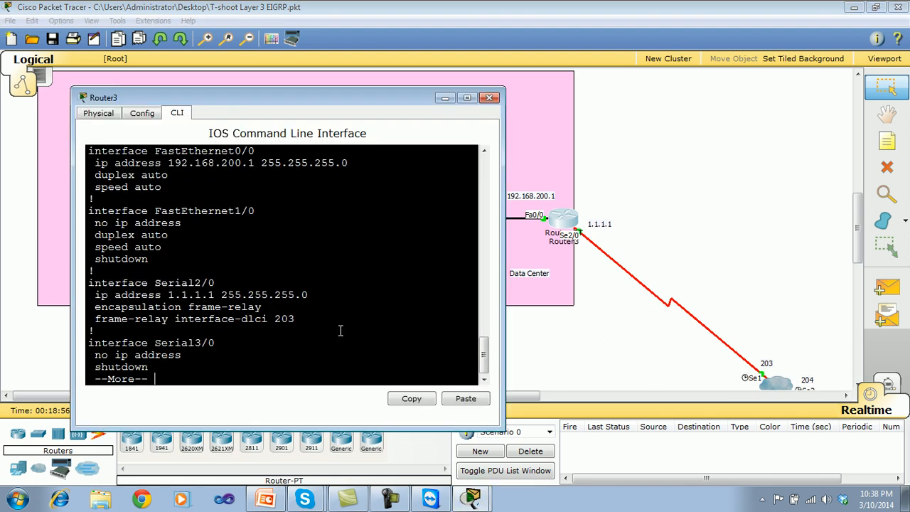
key(Return)
key(Return)
key(Return)
key(Return)
key(Return)
key(Return)
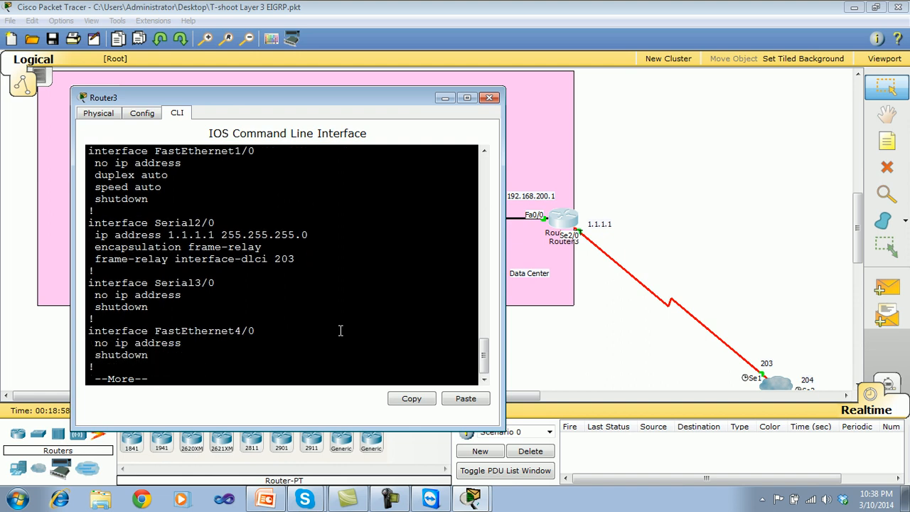
key(Return)
key(Return)
key(Return)
key(Return)
key(Return)
key(Return)
key(Return)
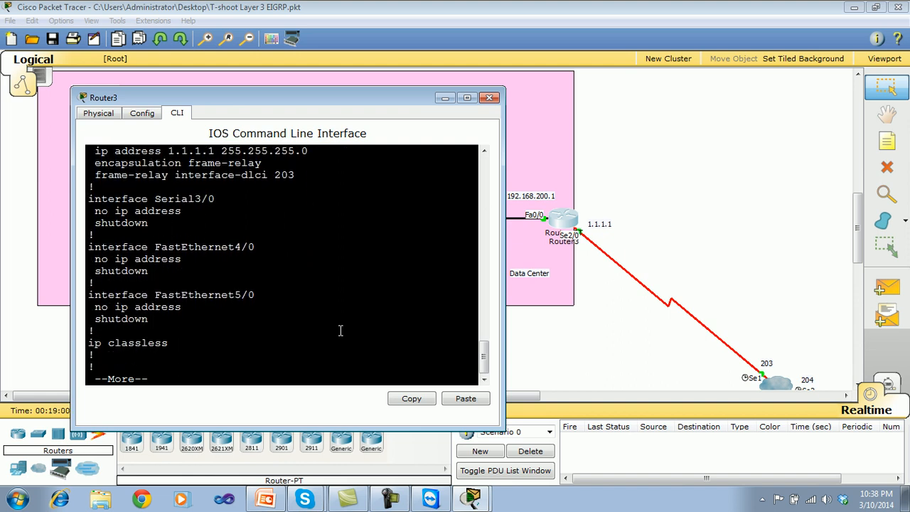
key(Return)
key(Return)
key(Return)
key(Return)
key(Return)
key(Return)
key(Return)
key(Return)
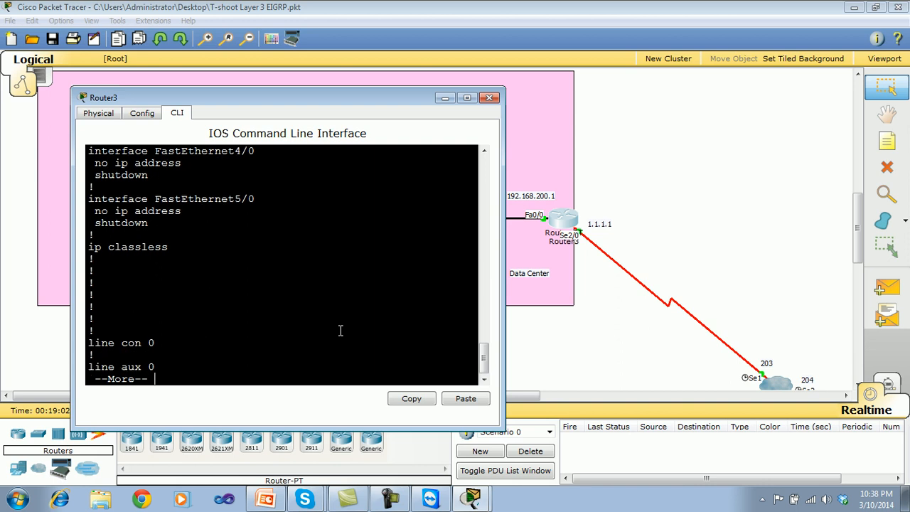
key(Return)
key(Return)
key(Return)
key(Return)
key(Return)
key(Return)
key(Return)
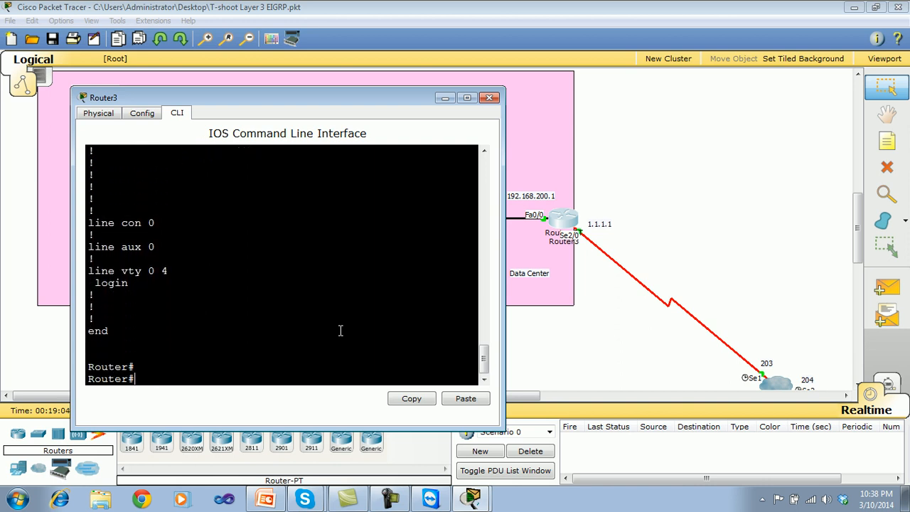
Enter global configuration mode on the Data Center router and start EIGRP routing with autonomous system number 1.
text(conf t)
key(Return)
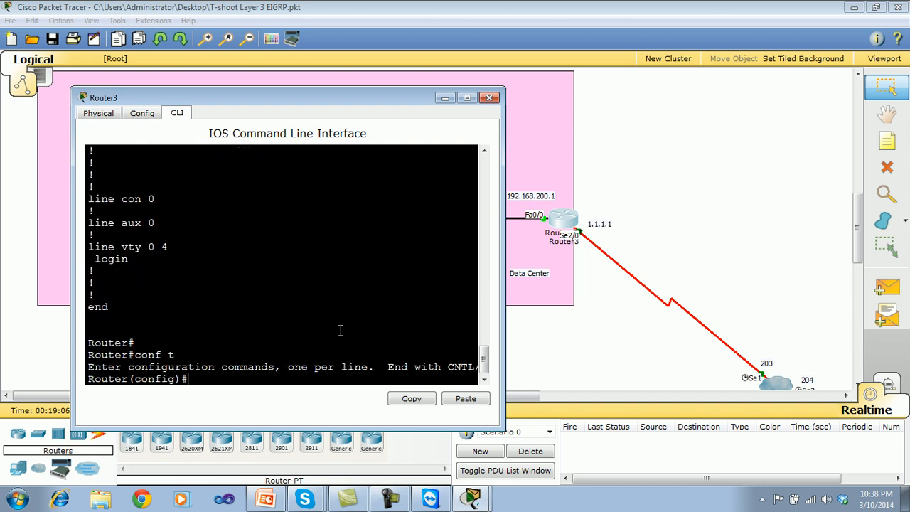
key(Return)
key(Return)
key(Return)
text(route)
key(Tab)
text(e)
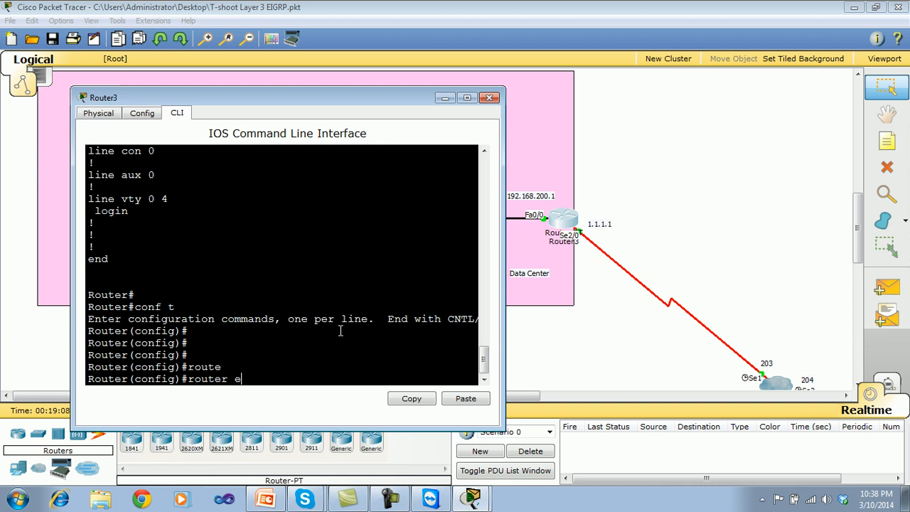
text(i)
key(Tab)
text(1)
key(Return)
key(Return)
key(Return)
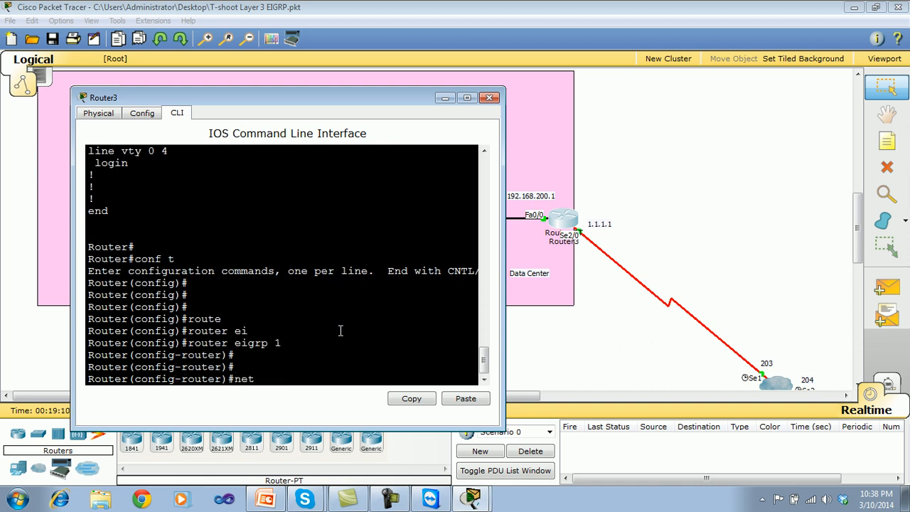
Advertise network 192.168.0.0 with wildcard mask 0.0.255.255 in the Data Center router's EIGRP 1 process.
text(net)
key(Tab)
text(192.168)
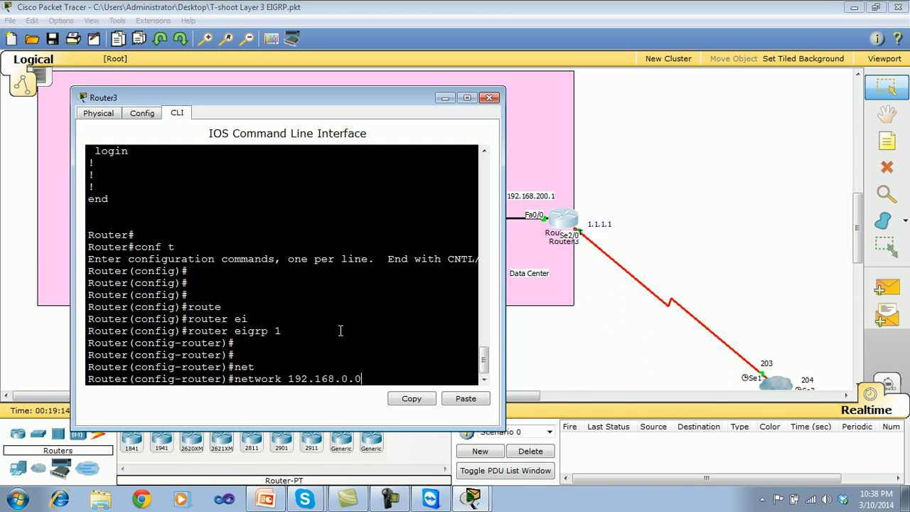
text(.0.0 0.0.255.255)
key(Return)
Advertise network 1.1.1.0 with wildcard mask 0.0.0.255 in the Data Center router's EIGRP 1 process.
text(net)
key(Tab)
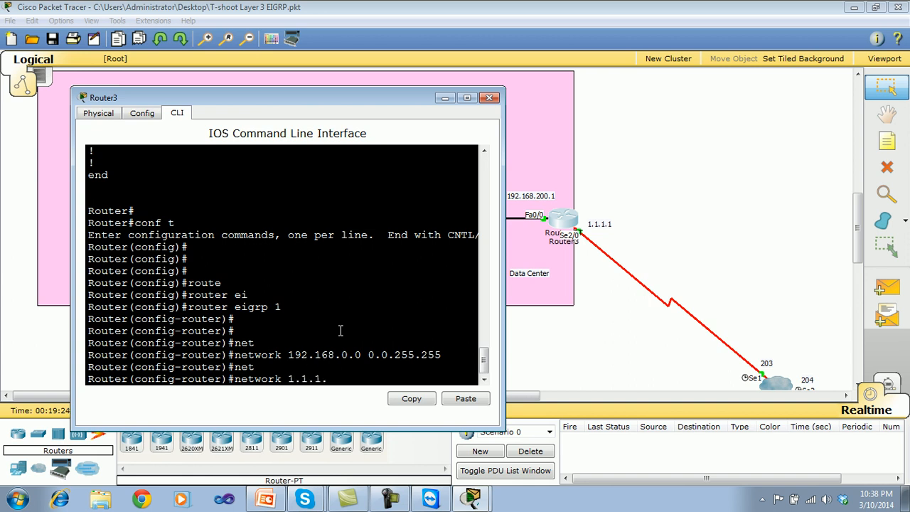
text(1.1.1.0 0.0.0.255)
key(Return)
key(Return)
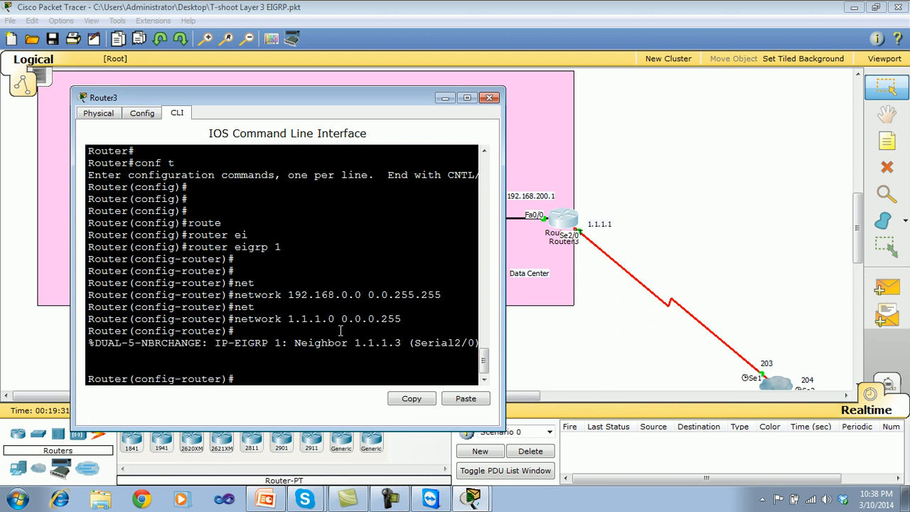
Leave configuration mode and save the Data Center router's configuration with wr.
key(ctrl+z)
text(wr)
key(Return)
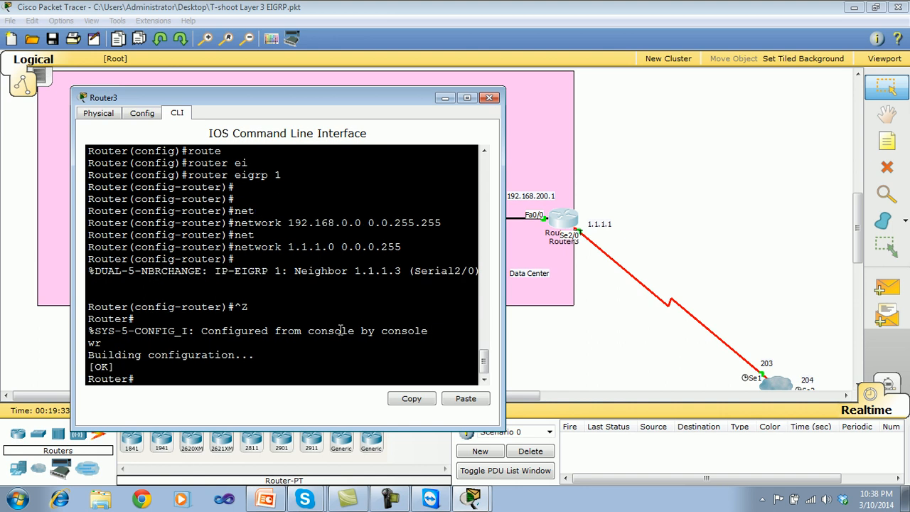
Display the Data Center router's IP routing table, examine its EIGRP routes, and close the router's window.
text(show ip ro)
key(Return)
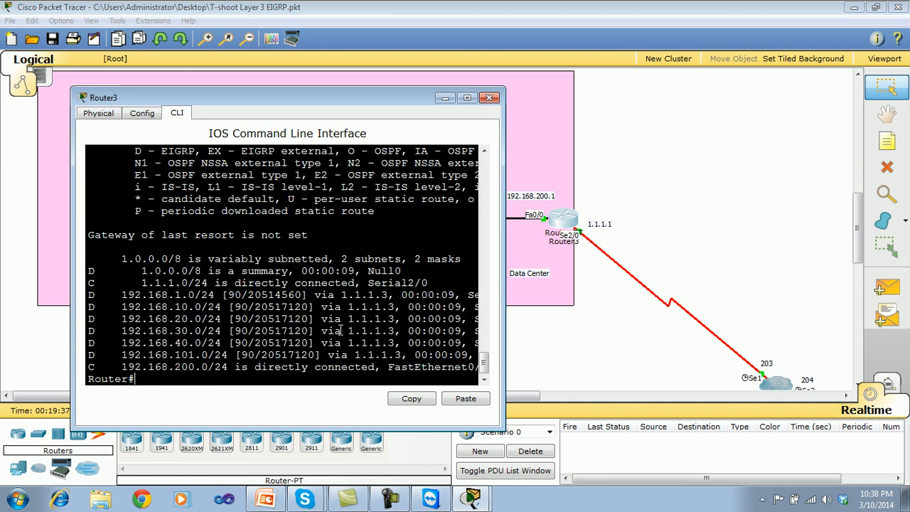
key(Return)
key(Return)
key(Return)
key(Return)
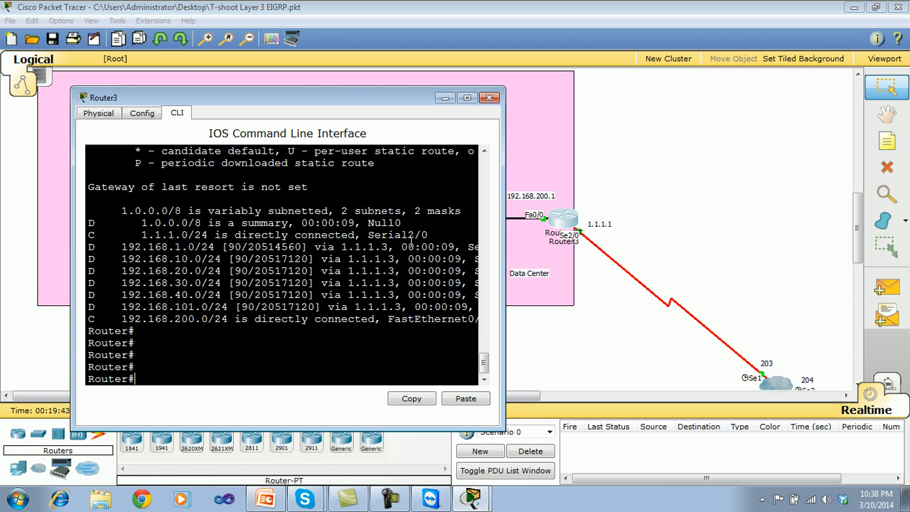
click(489, 97)
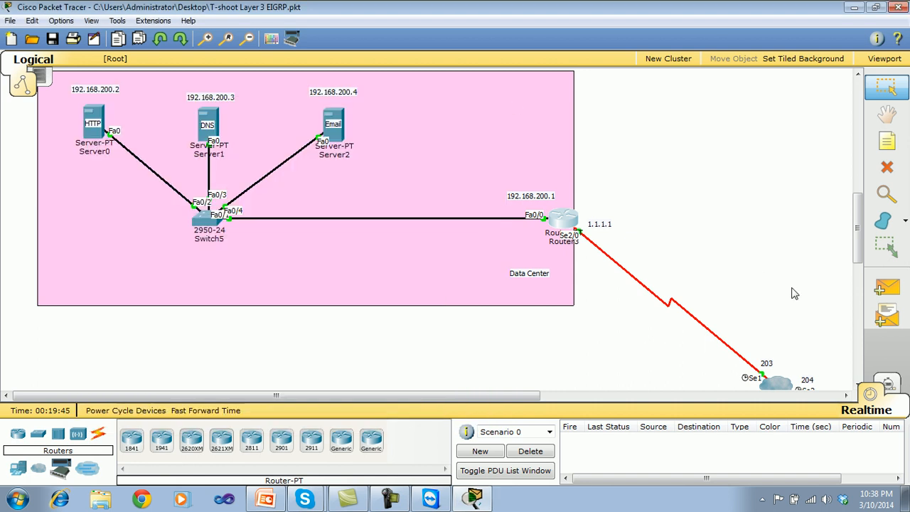
Display HdRouter's routing table with show ip route, check for the 192.168.200.0 Data Center network, and close the window.
drag(857, 235, 857, 338)
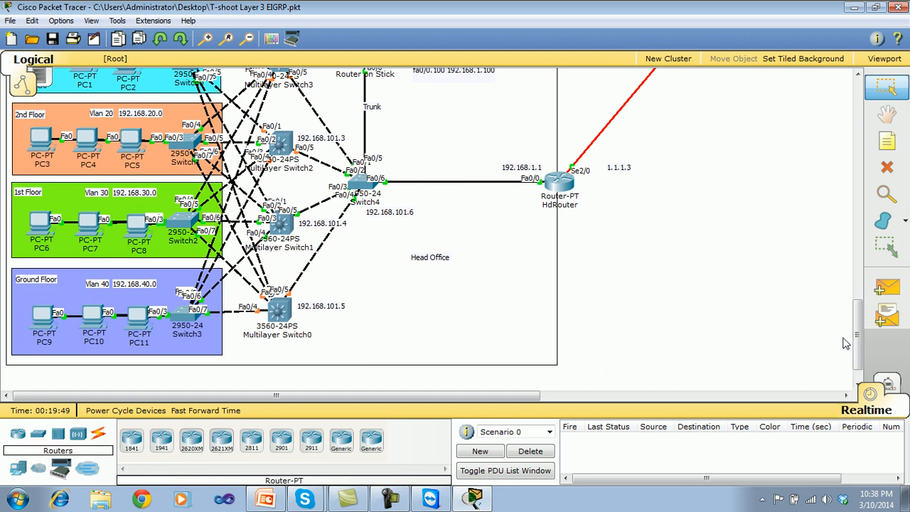
click(571, 186)
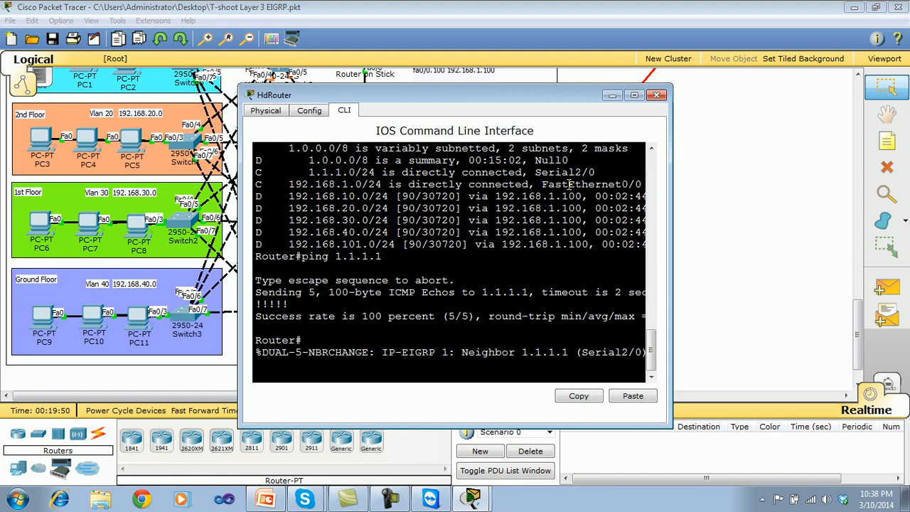
key(Return)
key(Return)
key(Return)
text(show ip rou)
key(Tab)
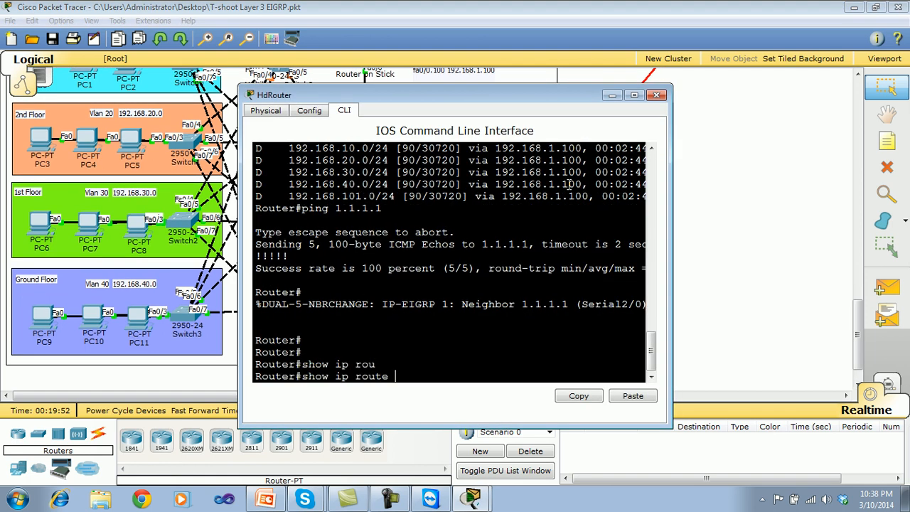
key(Return)
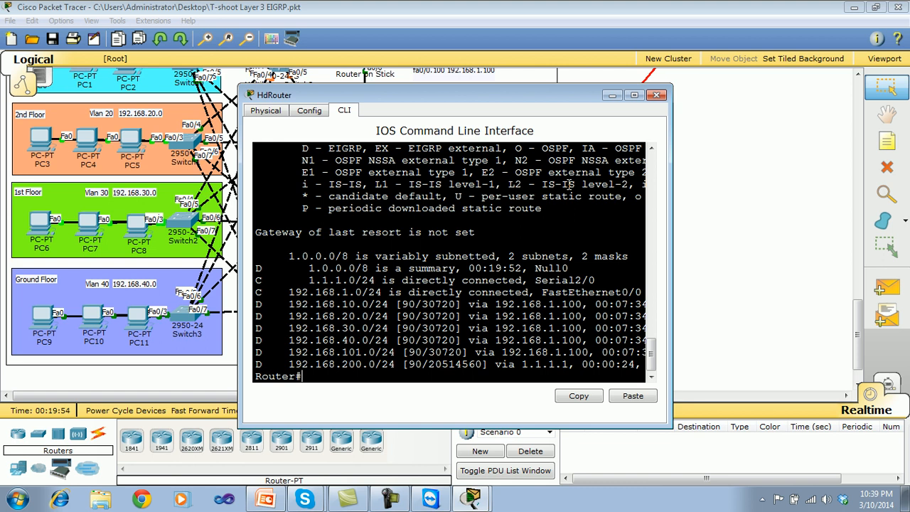
key(Return)
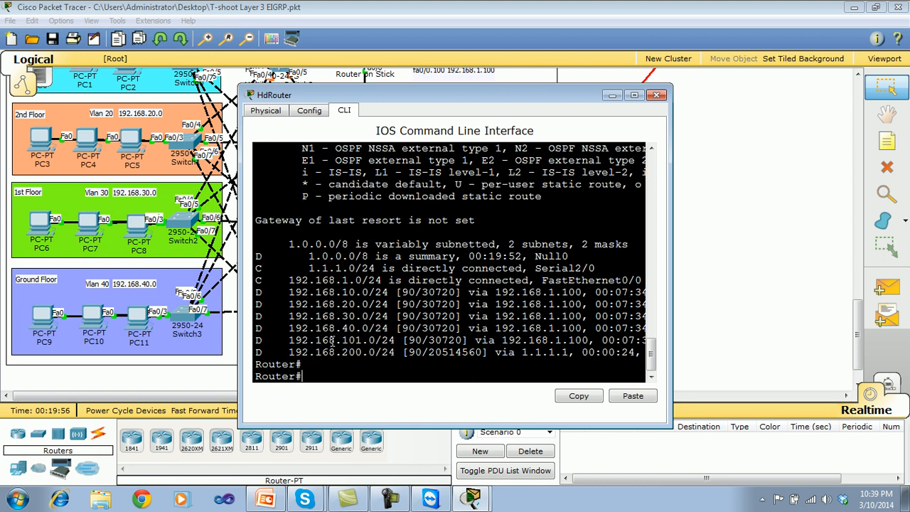
drag(288, 352, 355, 352)
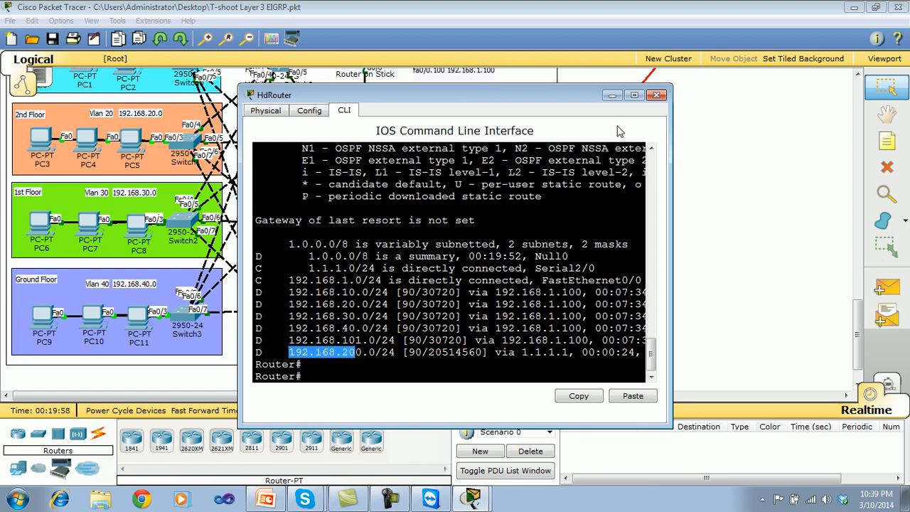
click(656, 95)
Ping 1.1.1.1 from the command prompt of PC9 on the Ground Floor.
click(48, 328)
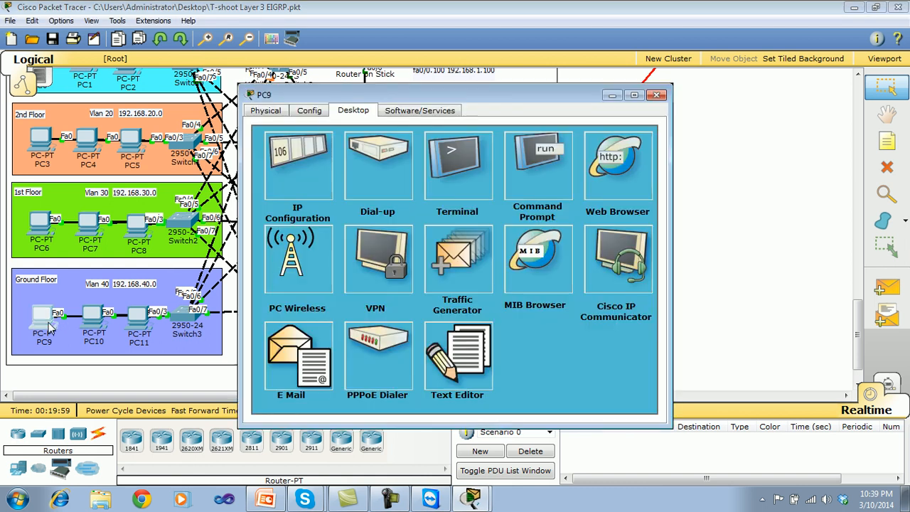
click(539, 168)
key(Up)
key(BackSpace)
text(3)
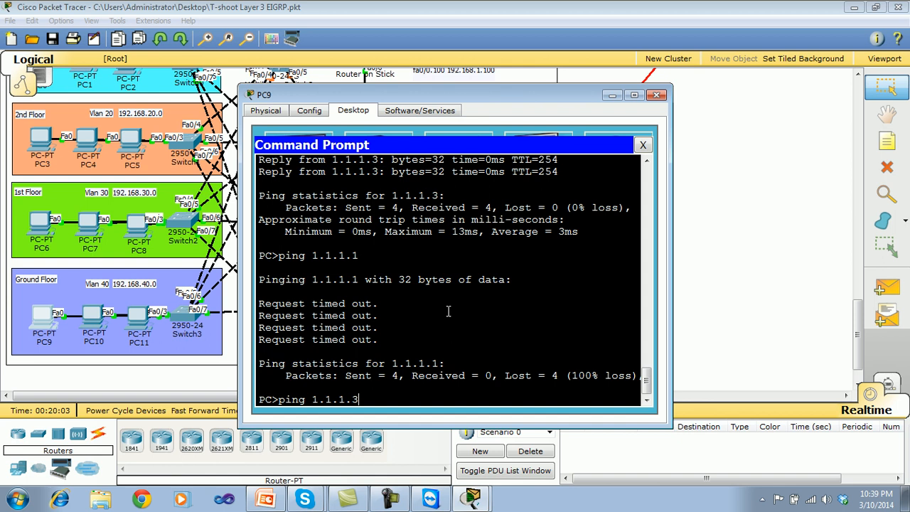
key(BackSpace)
text(1)
key(Return)
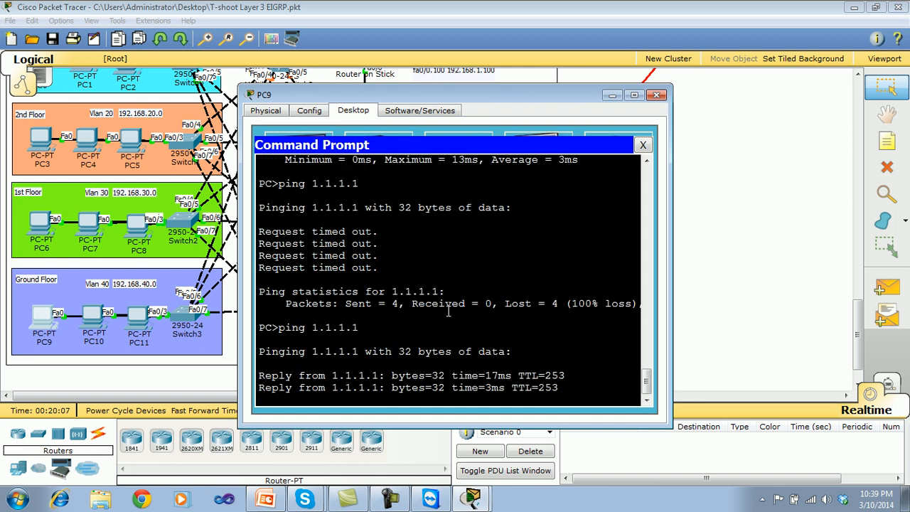
Ping the DNS server at 192.168.200.3 from PC9 and close its command prompt.
key(Up)
key(BackSpace)
key(BackSpace)
key(BackSpace)
key(BackSpace)
key(BackSpace)
key(BackSpace)
key(BackSpace)
text(192.168.200.3)
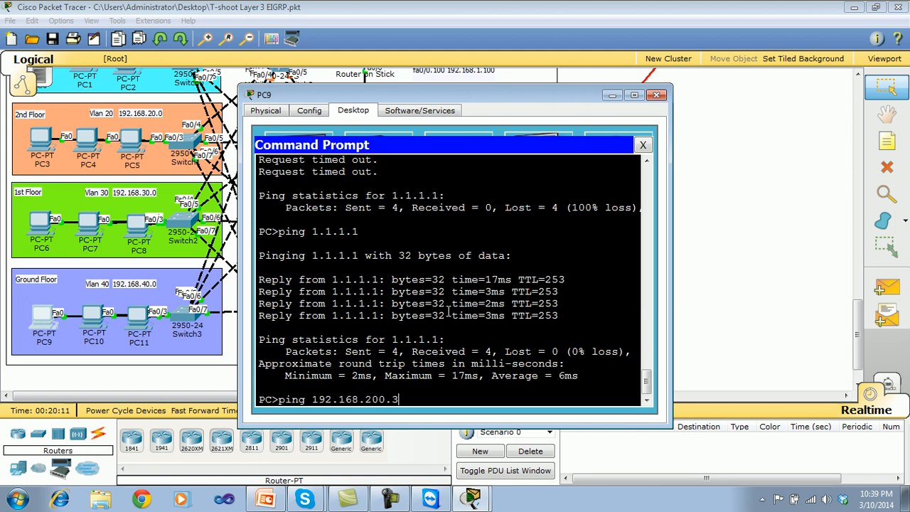
key(Return)
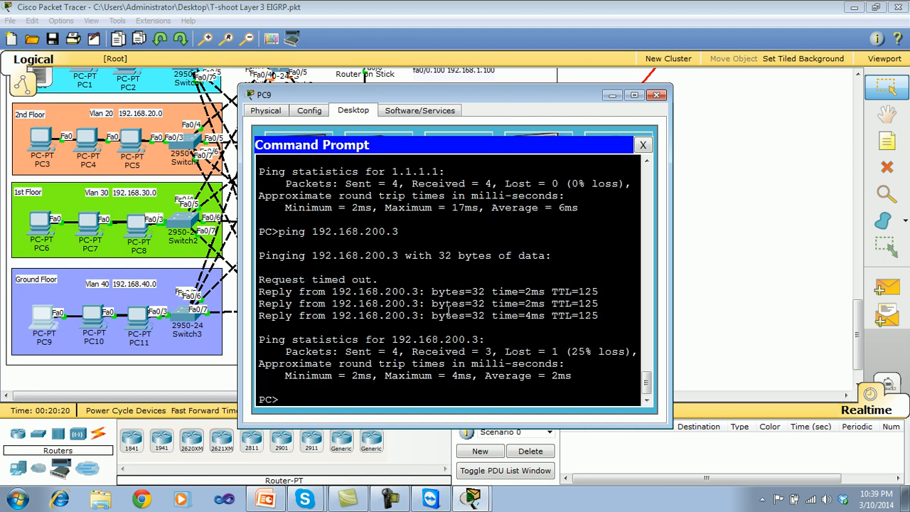
click(643, 146)
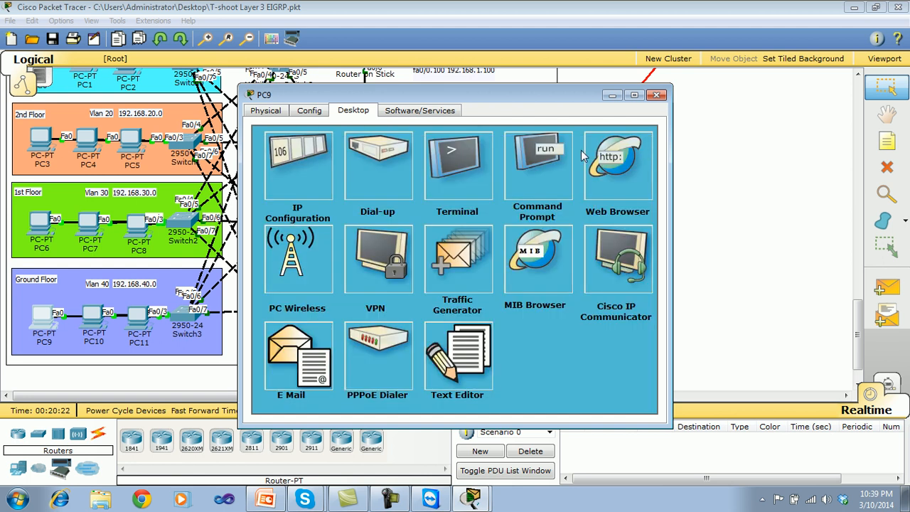
Set the DNS server to 192.168.200.3 in PC9's IP configuration and close the configuration.
click(305, 151)
click(374, 249)
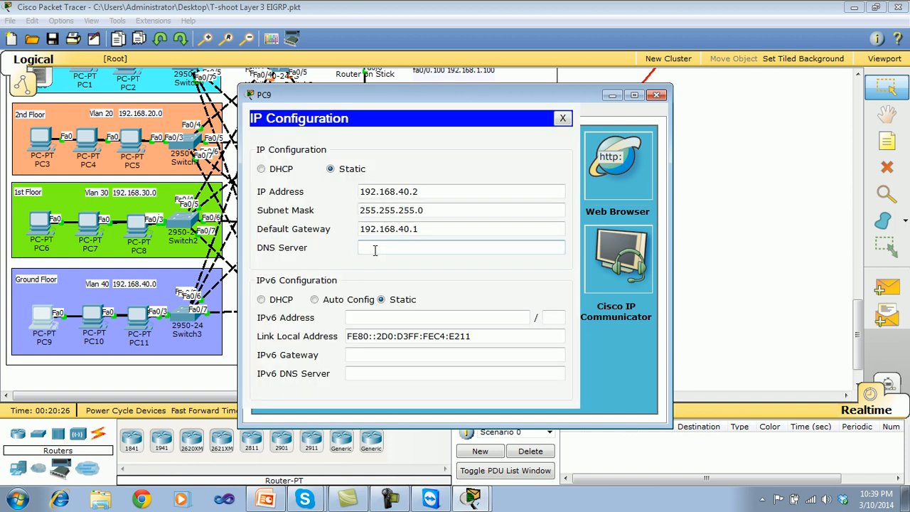
text(192.168.200.3)
click(562, 118)
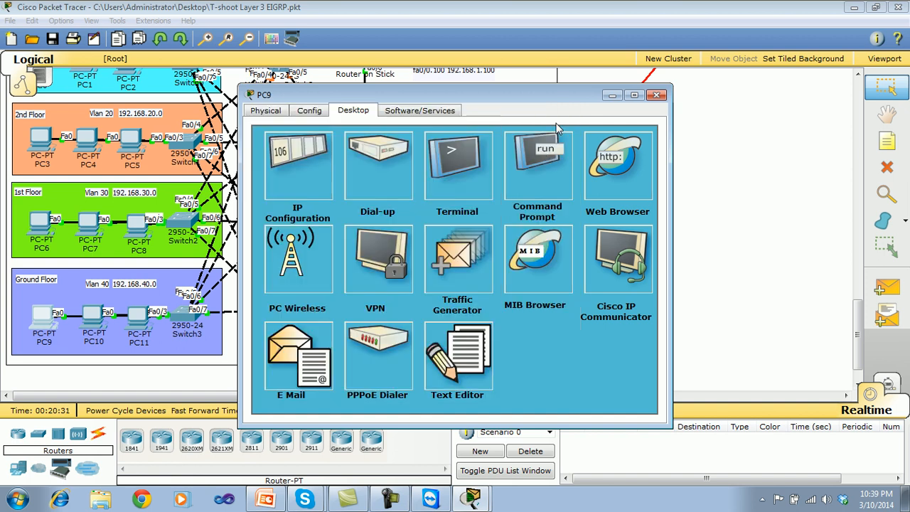
Ping test.com from PC9's command prompt to test name resolution, and close the prompt.
click(542, 161)
text(ping )
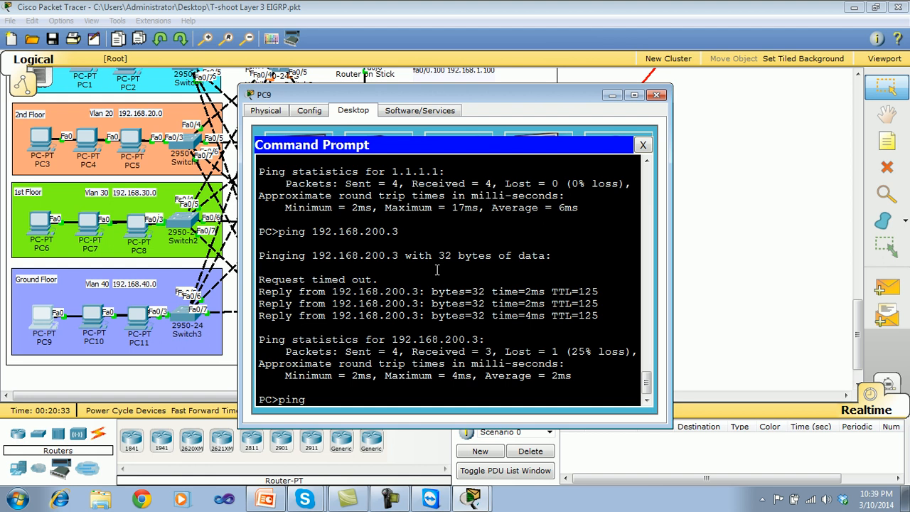
text(test.com)
key(Return)
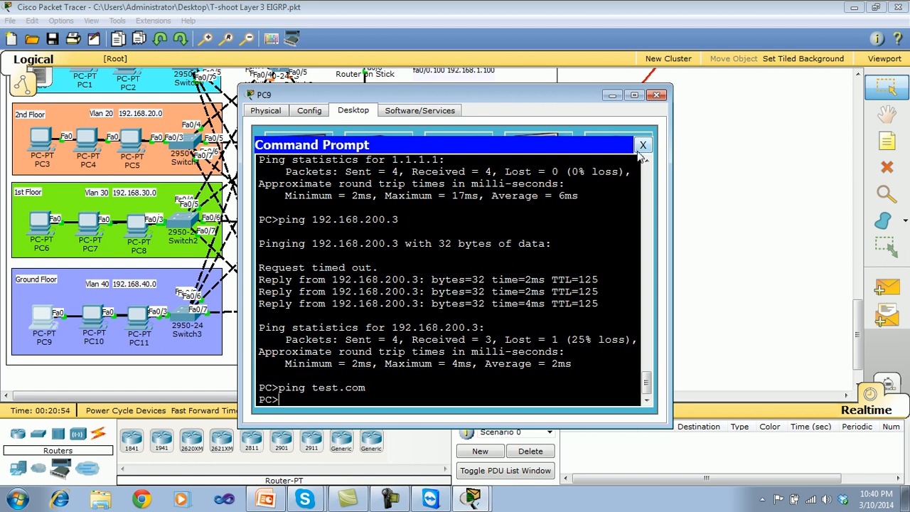
click(640, 148)
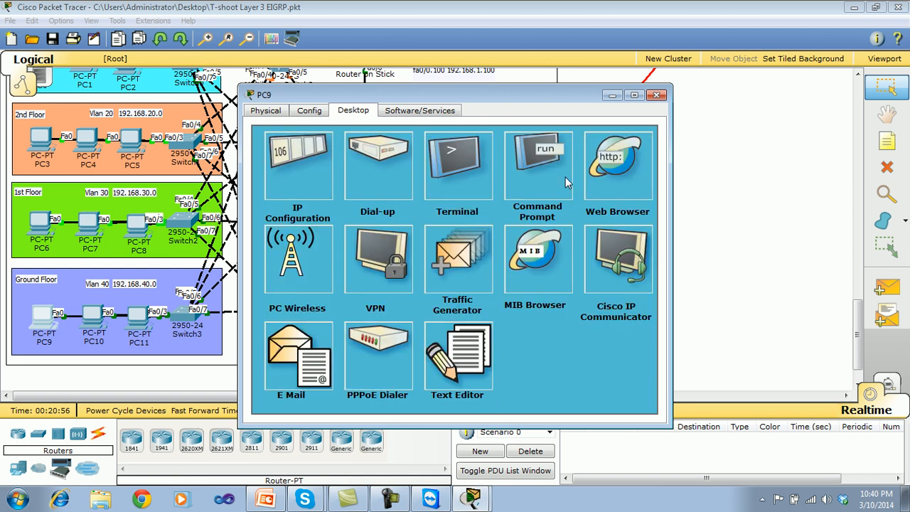
Check PC9's DNS server entry, ping test.com again from its command prompt, and minimize the PC9 window.
click(314, 175)
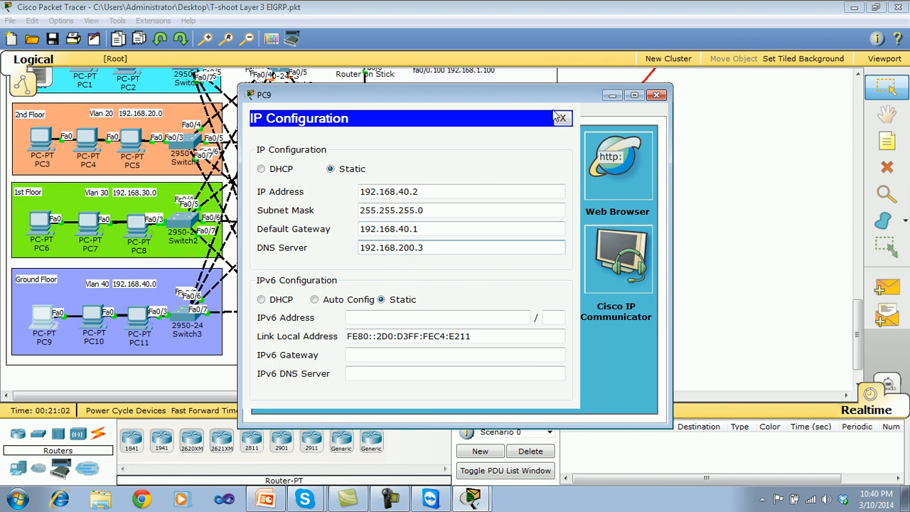
click(562, 119)
click(542, 164)
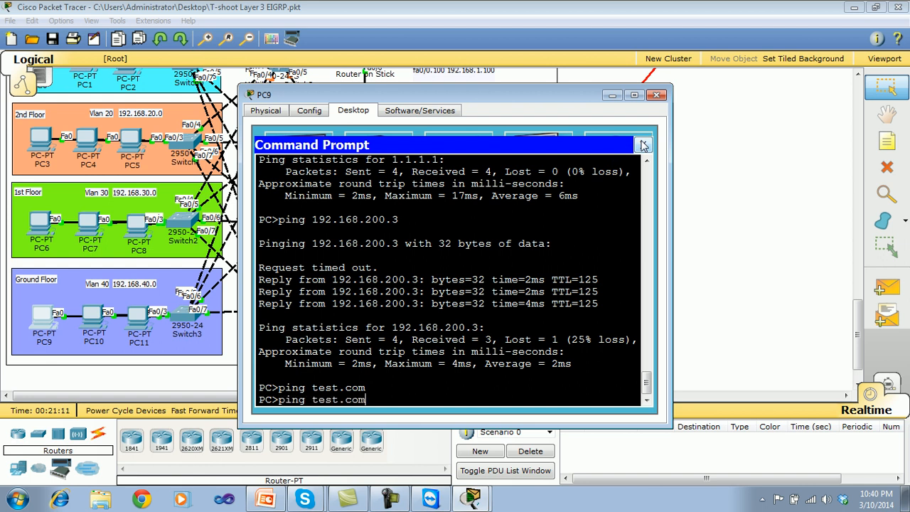
key(Return)
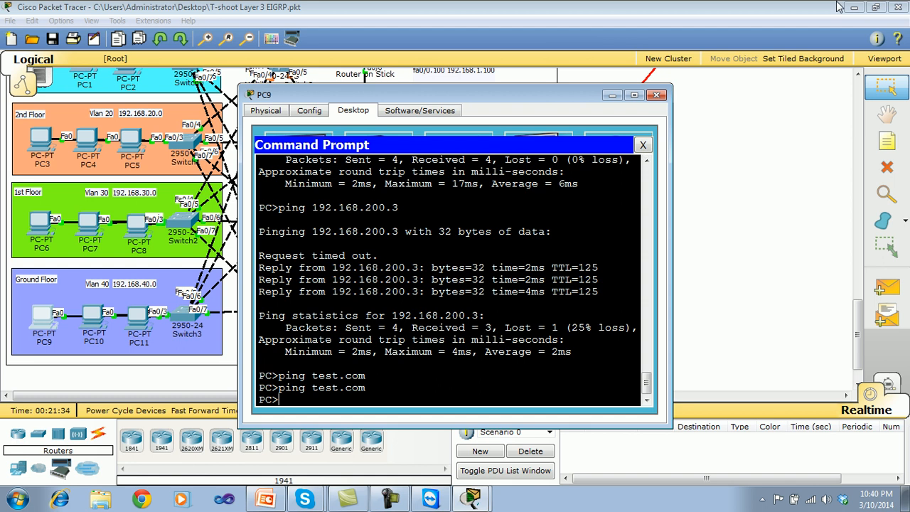
click(642, 144)
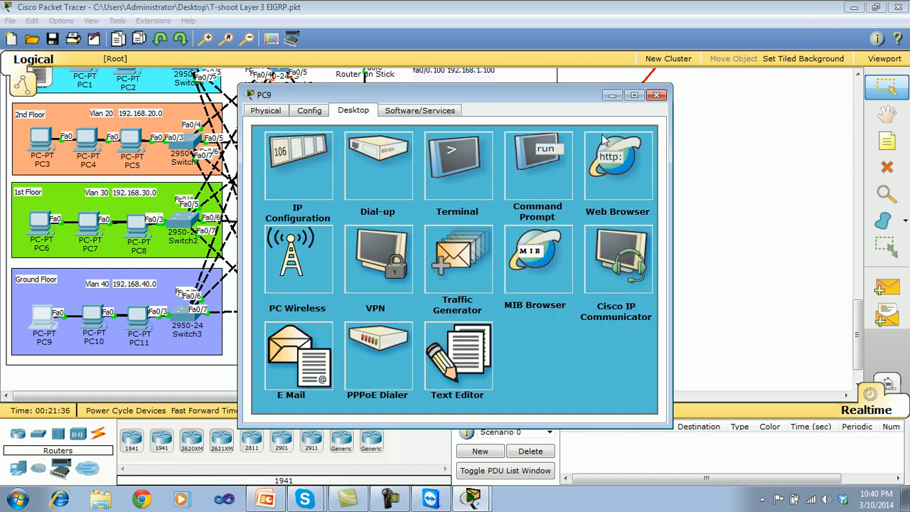
click(612, 95)
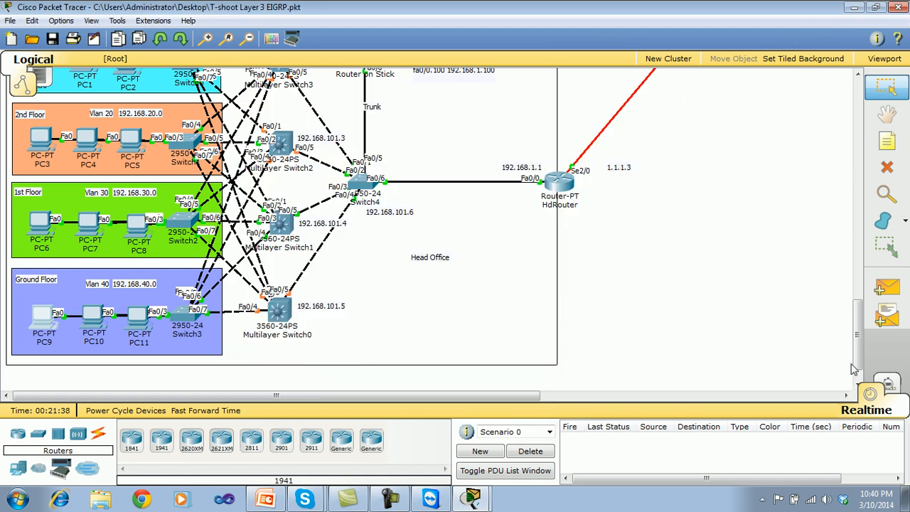
Open the DNS service settings of Server1 in the Data Center and inspect the test.com A record.
drag(858, 348, 828, 224)
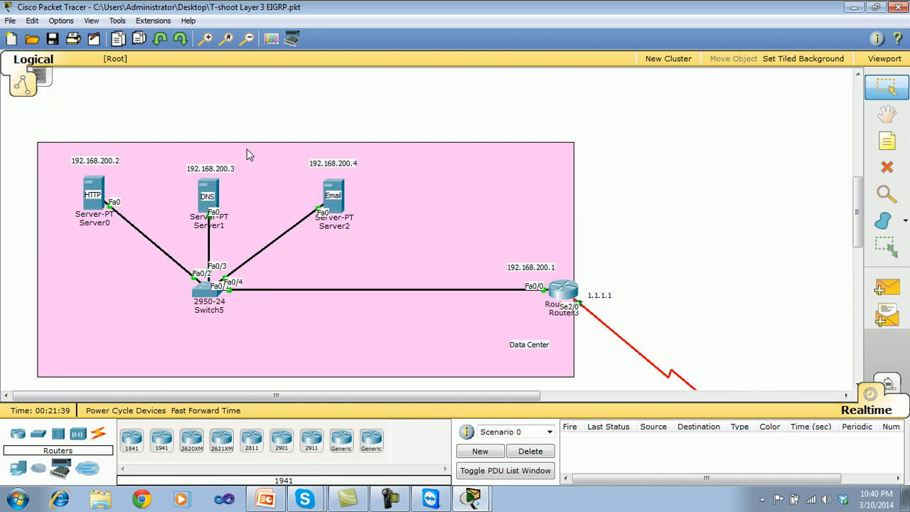
click(209, 192)
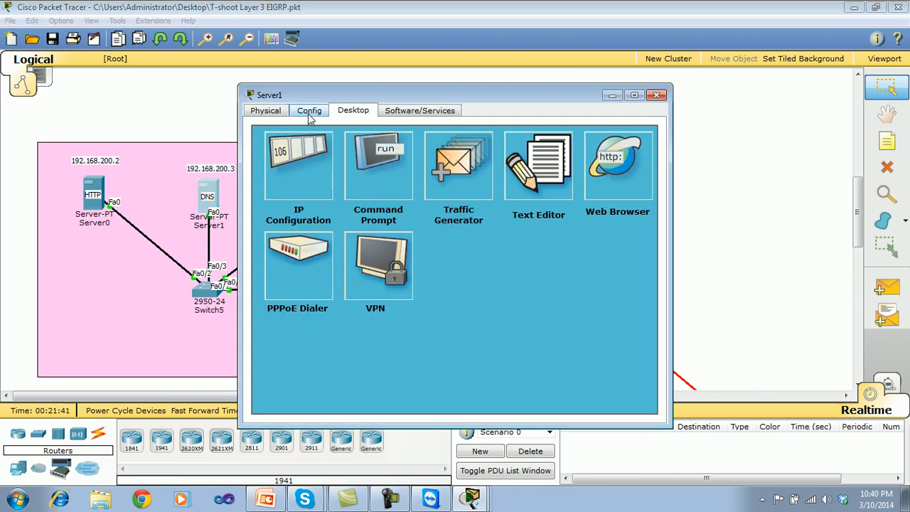
click(309, 112)
click(294, 221)
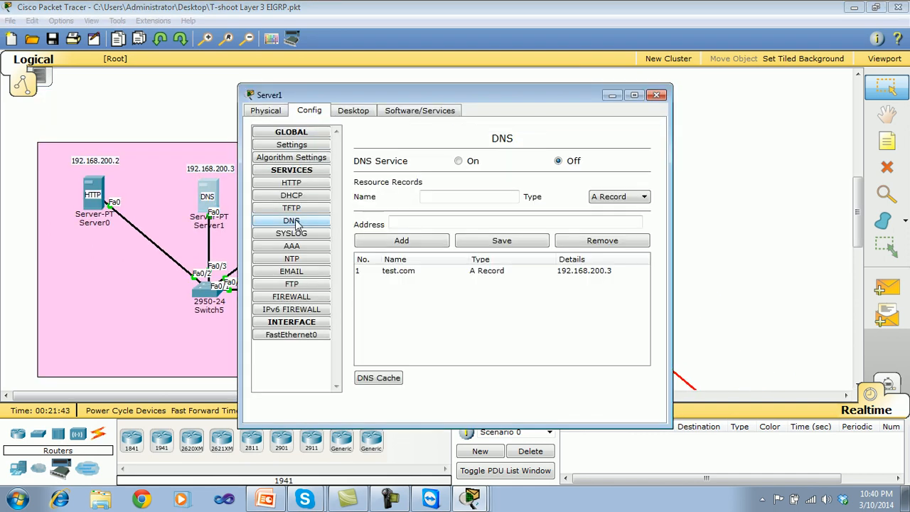
click(500, 276)
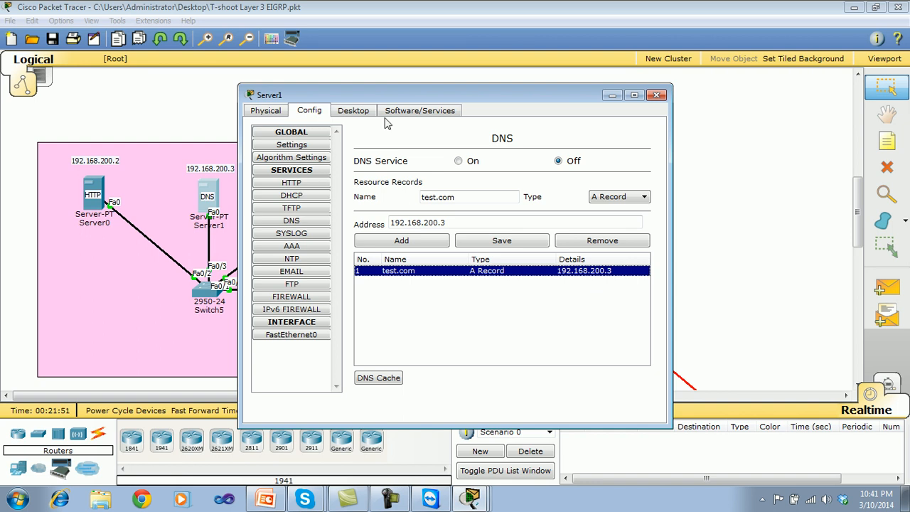
Ping test.com and 192.168.200.3 from Server1's command prompt.
click(362, 114)
click(395, 175)
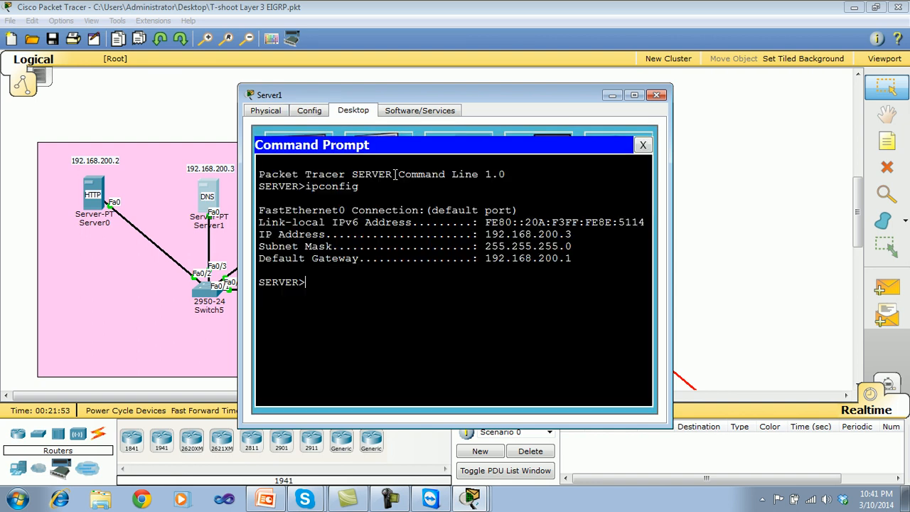
text(ping test.com)
key(Return)
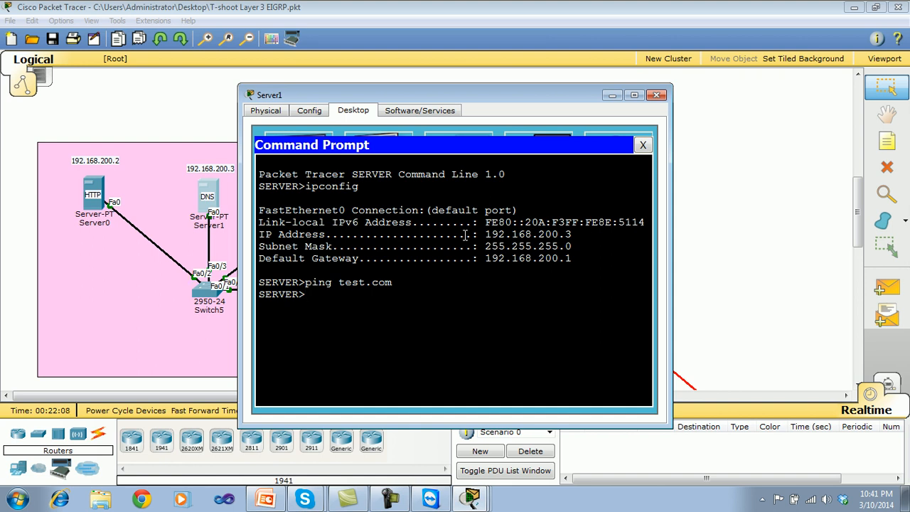
text(ping 192.168.)
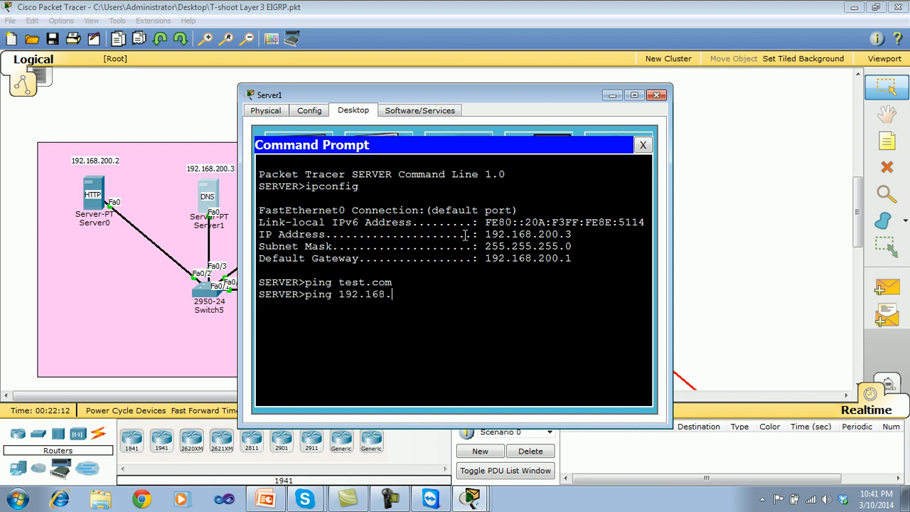
text(200.3)
key(Return)
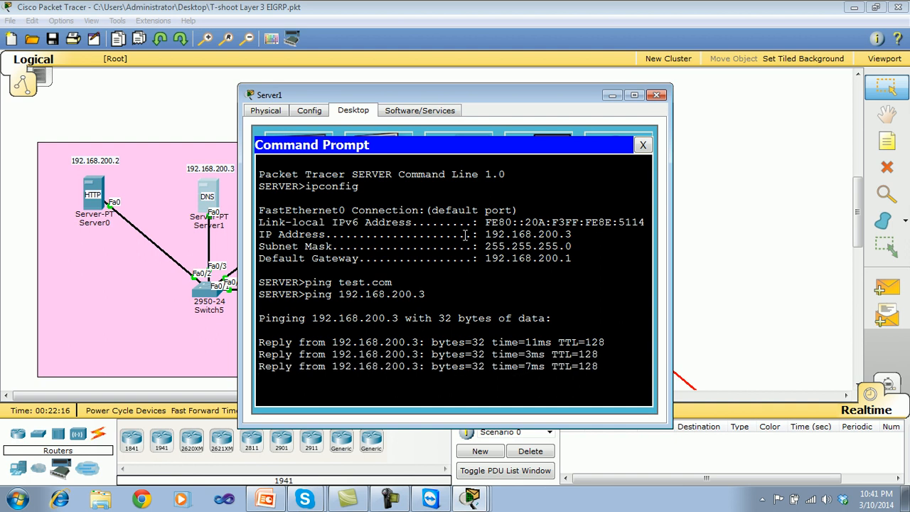
Ping test.com once more from Server1 and close its command prompt.
text(ping )
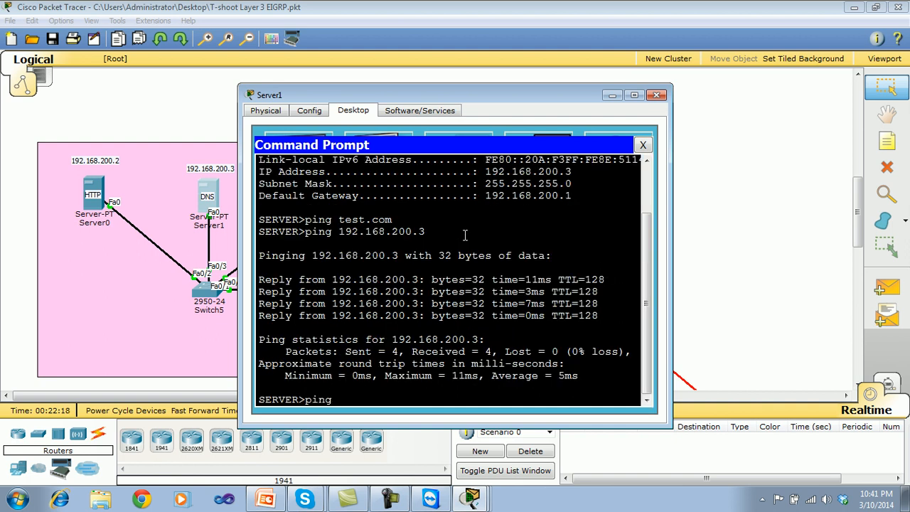
text(test.com)
key(Return)
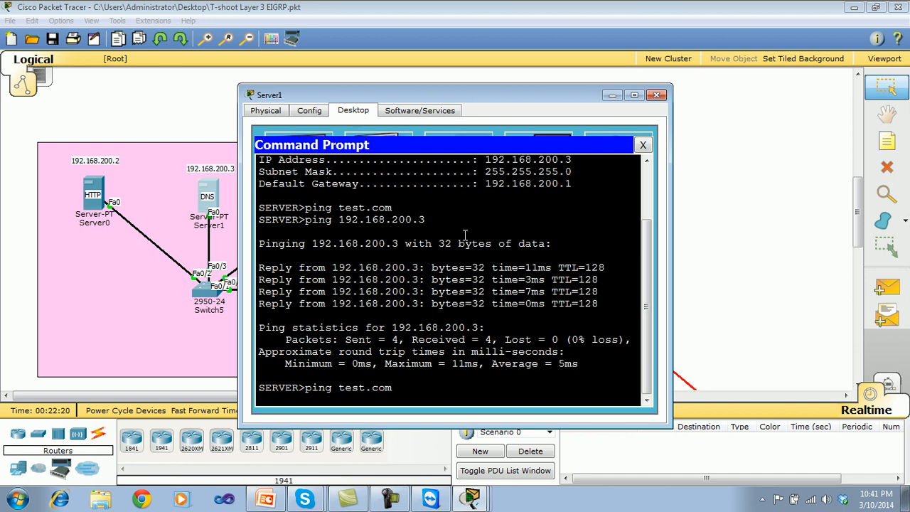
click(643, 145)
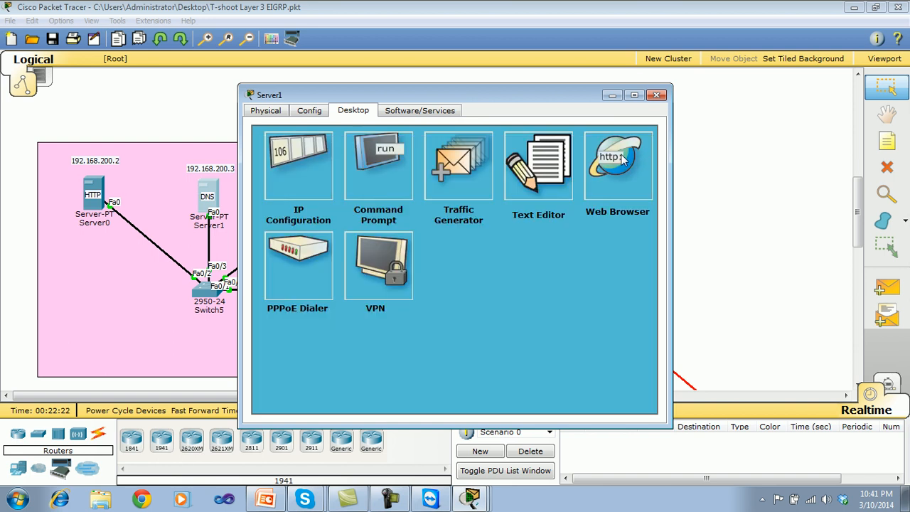
click(640, 153)
click(385, 161)
text(test)
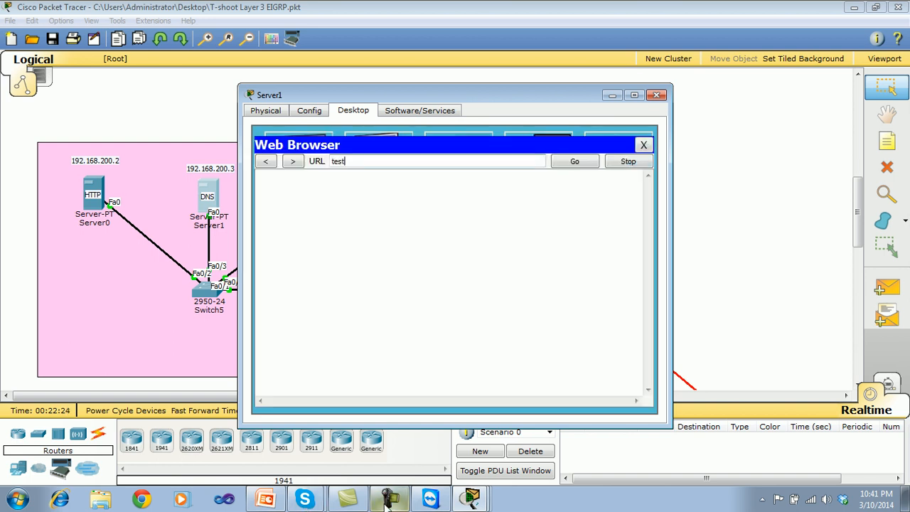
text(.com)
key(Return)
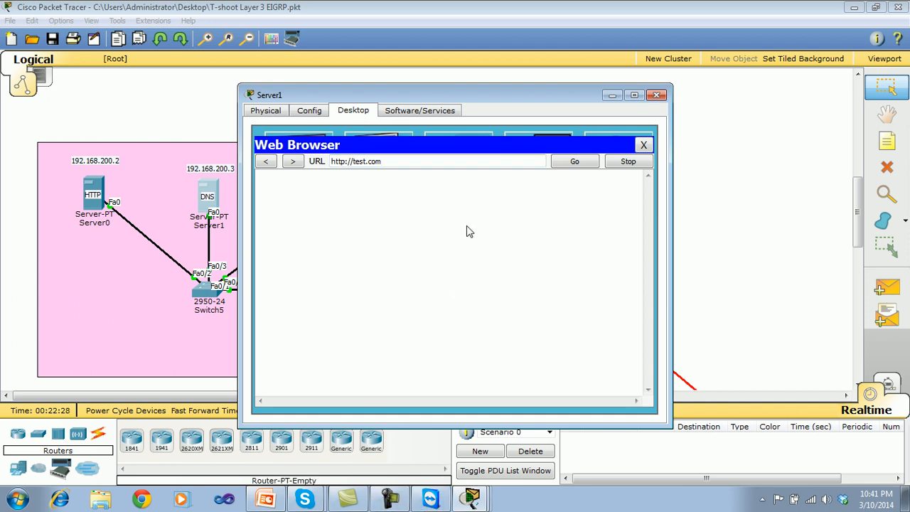
click(565, 162)
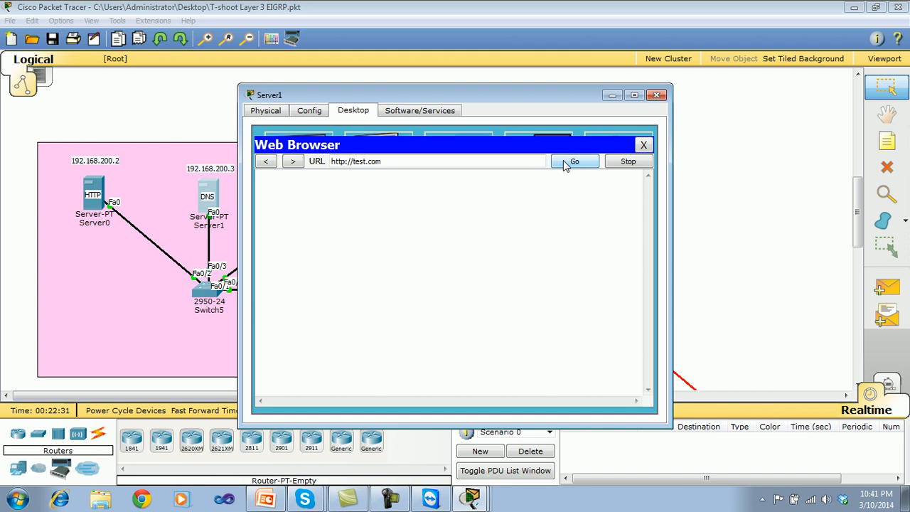
click(644, 146)
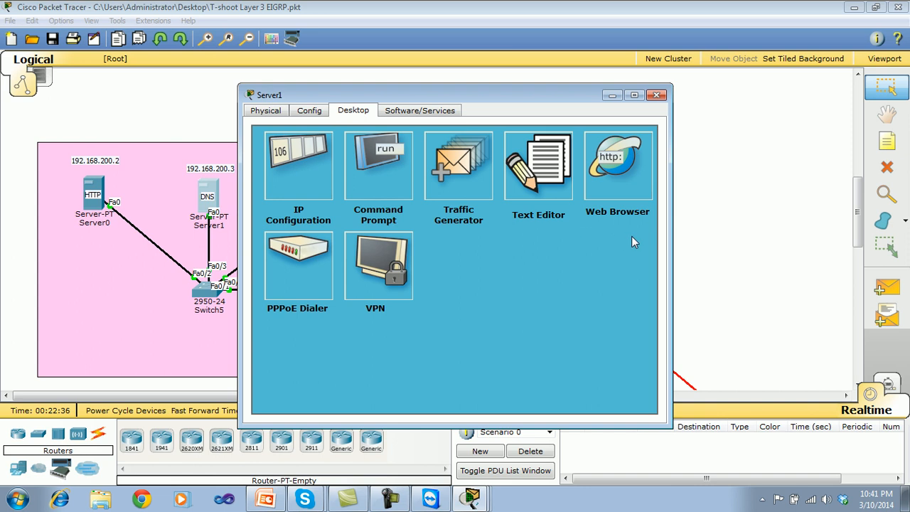
click(657, 94)
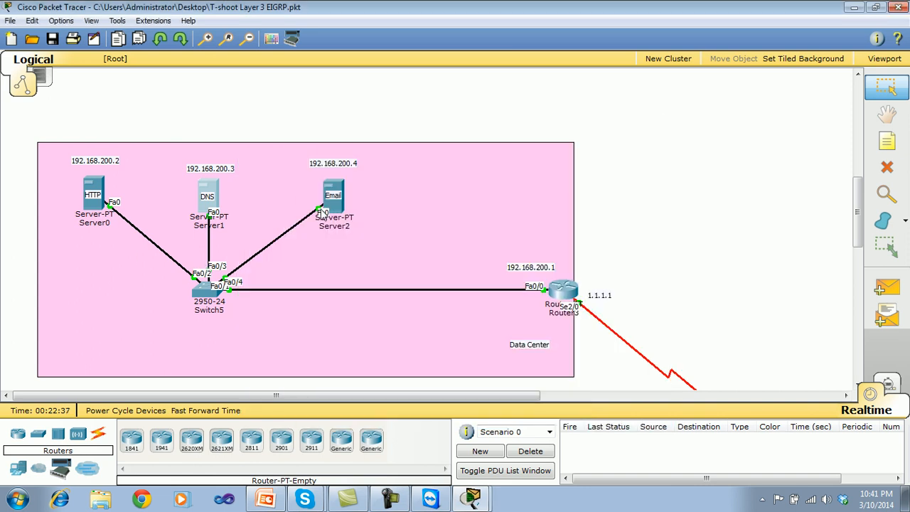
Examine the global settings and DNS service records of the HTTP server Server0, and close its window.
click(100, 189)
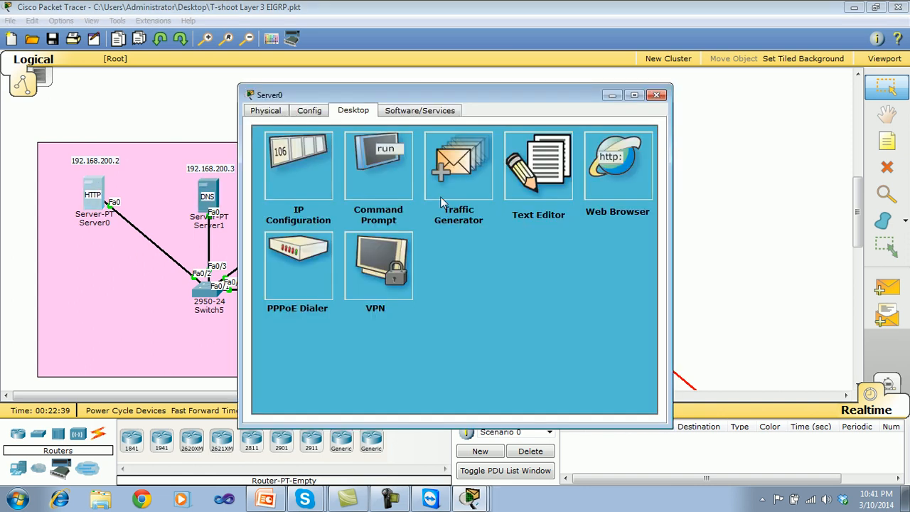
click(311, 112)
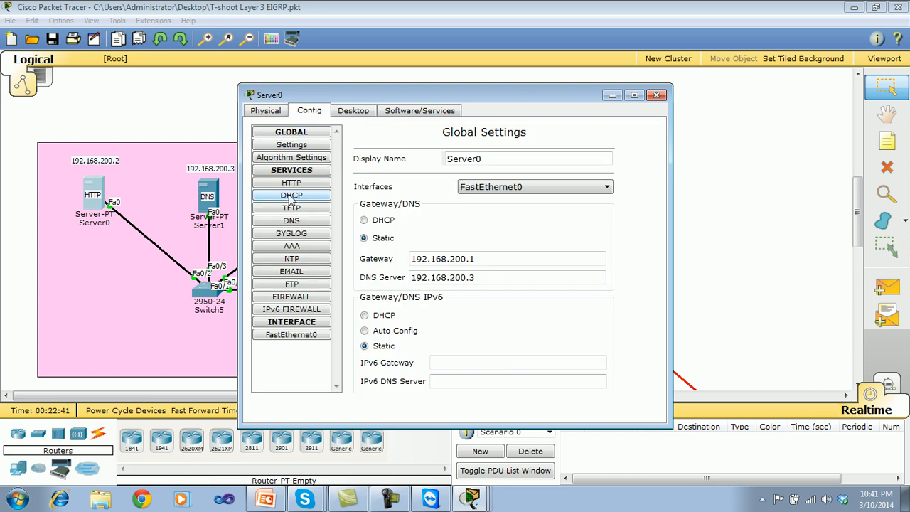
click(298, 223)
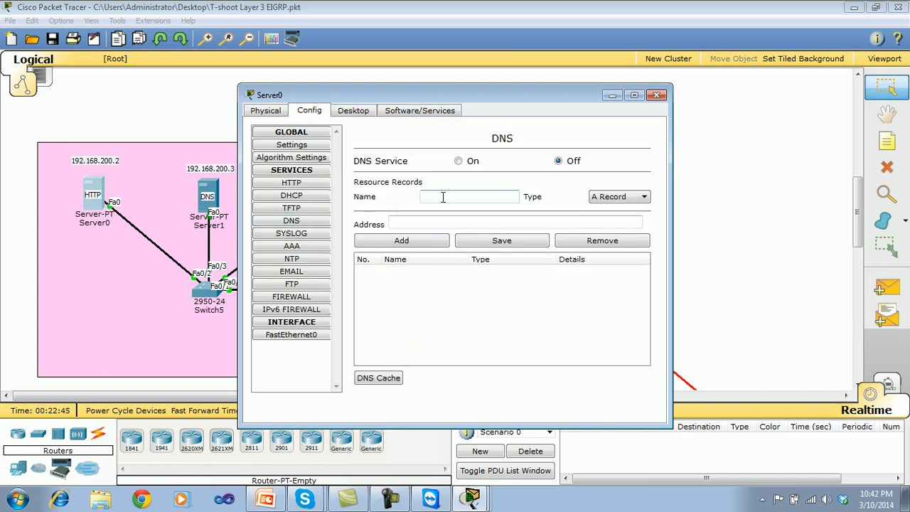
click(657, 95)
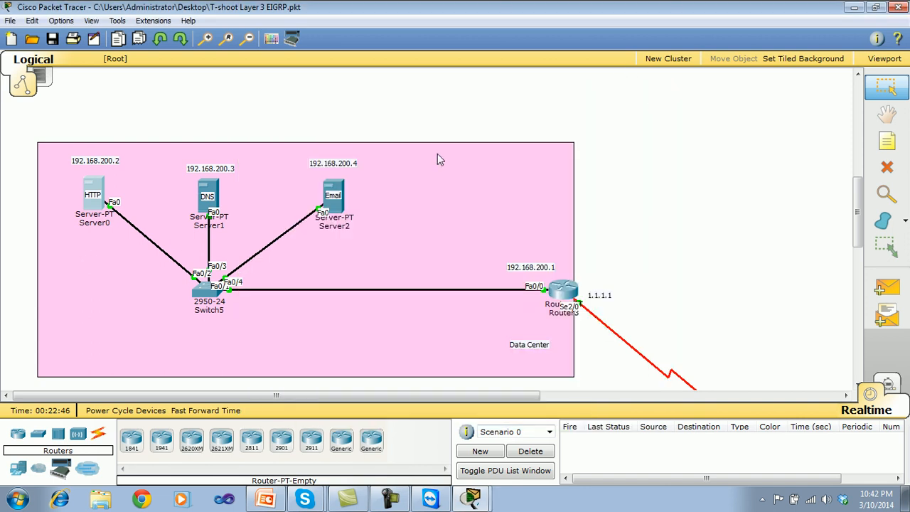
Turn on the DNS service on Server1 and close its window.
click(207, 193)
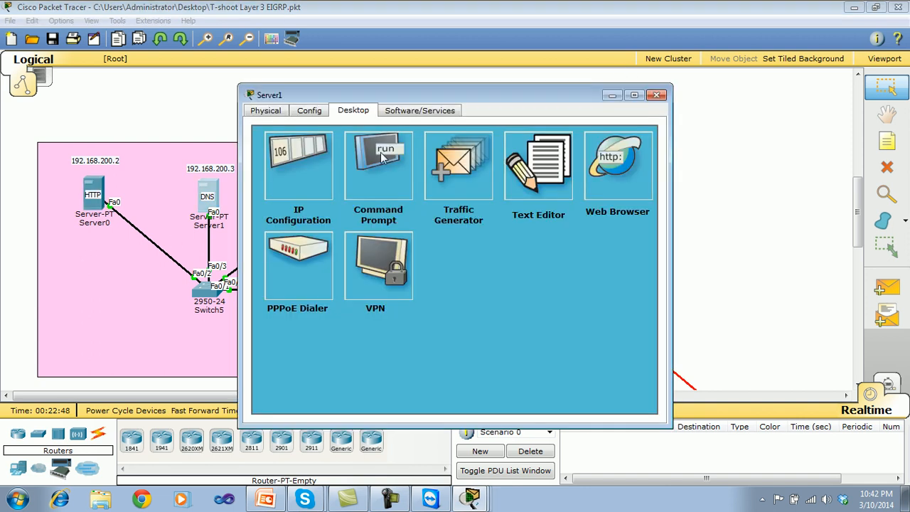
click(310, 114)
click(292, 222)
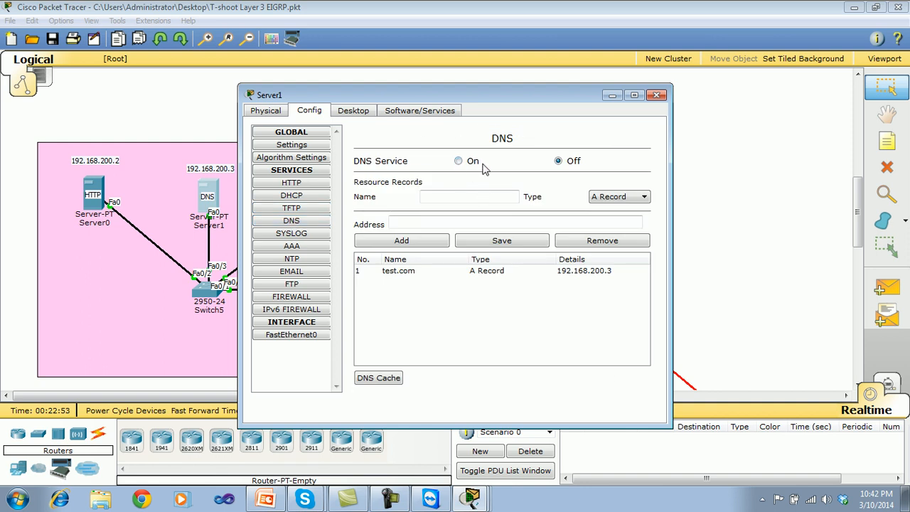
click(459, 161)
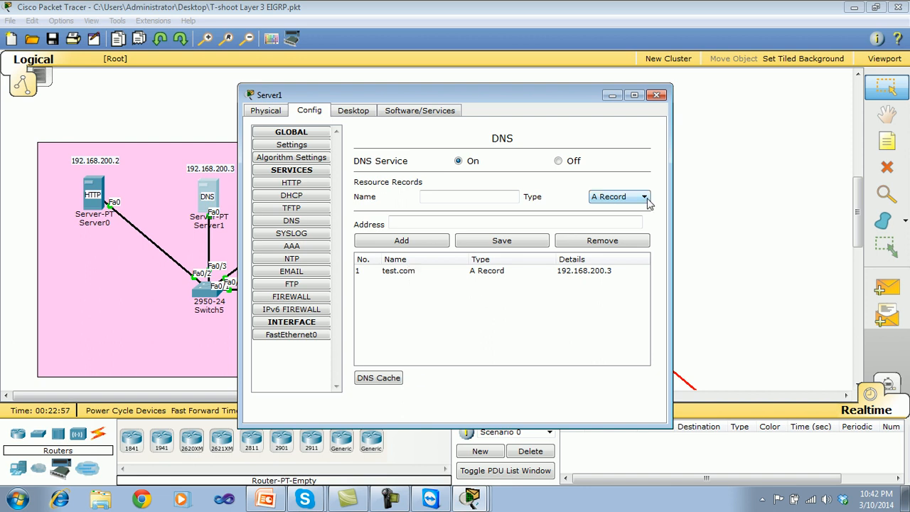
click(656, 95)
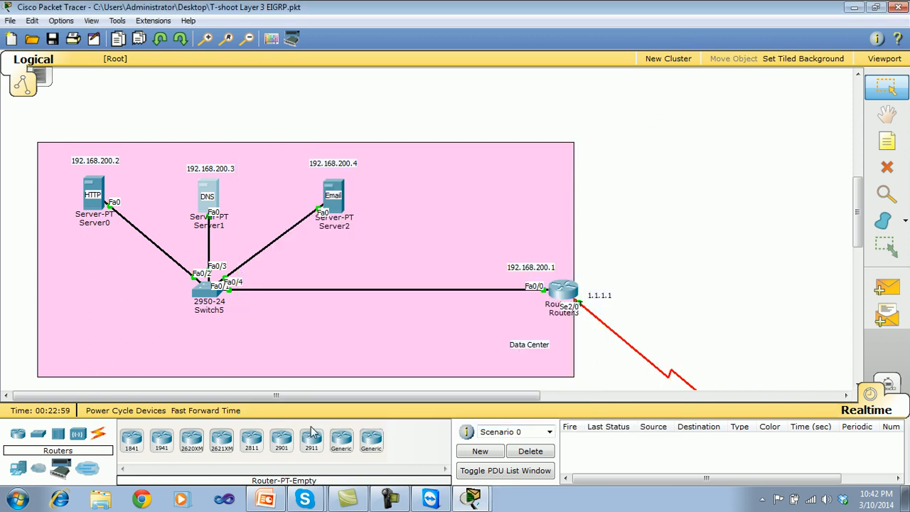
Ping test.com again from PC9's command prompt, and close the prompt and the PC9 window.
drag(858, 226, 857, 348)
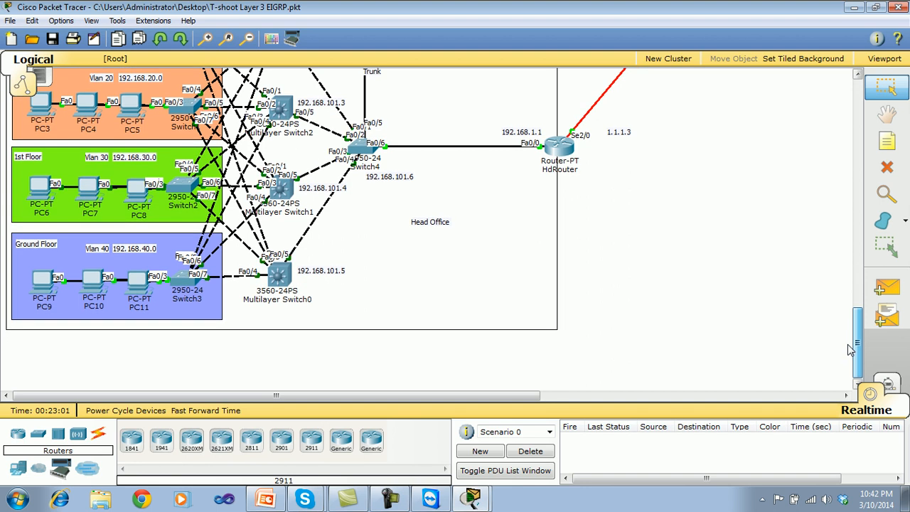
click(472, 498)
click(521, 198)
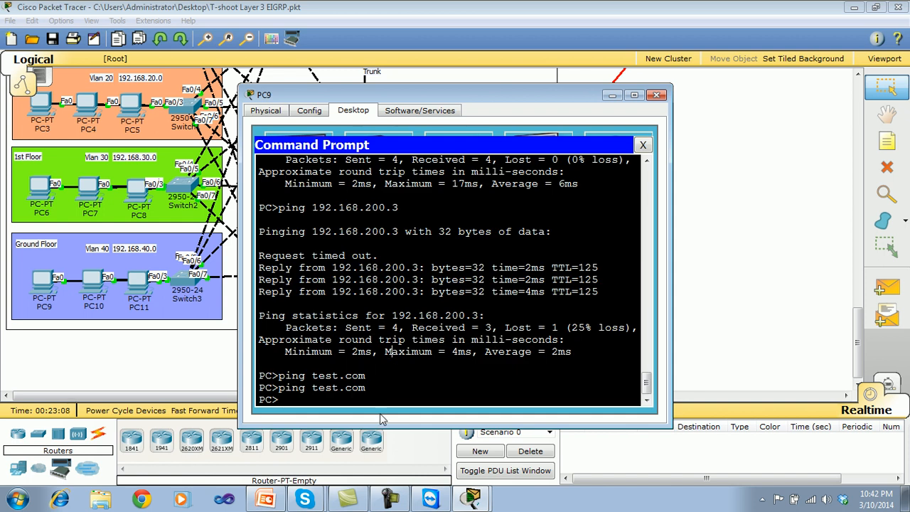
key(Up)
key(Return)
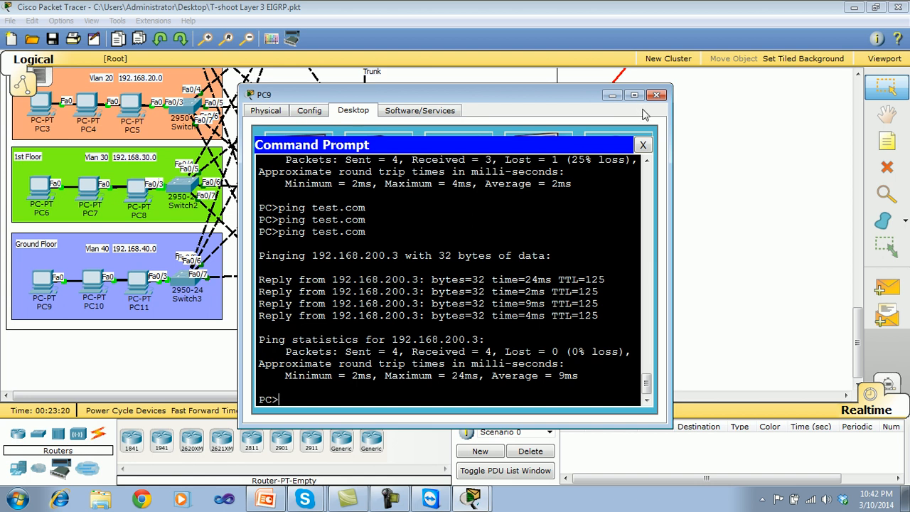
click(643, 144)
click(656, 96)
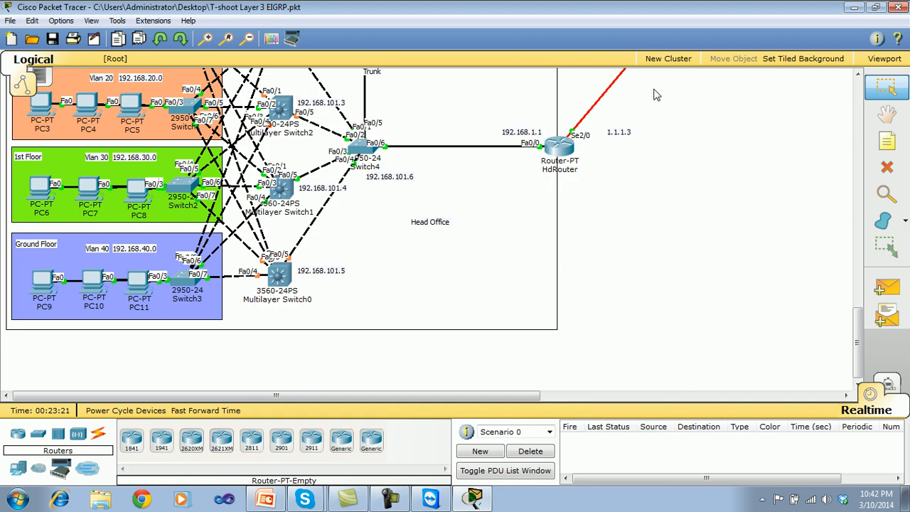
Ping the email server 192.168.200.4 from PC9's command prompt and close the prompt.
drag(857, 376, 858, 366)
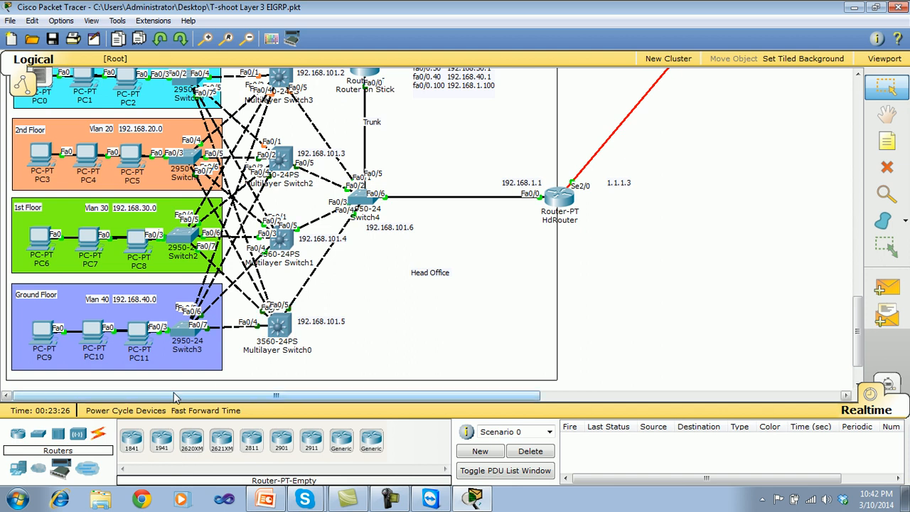
click(44, 333)
click(540, 146)
drag(857, 331, 833, 348)
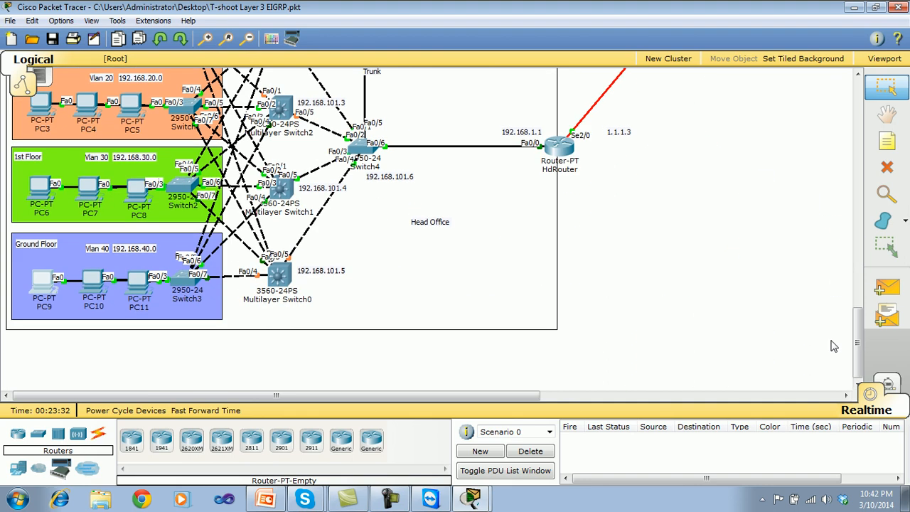
click(471, 495)
key(Up)
key(Up)
text(4)
key(Return)
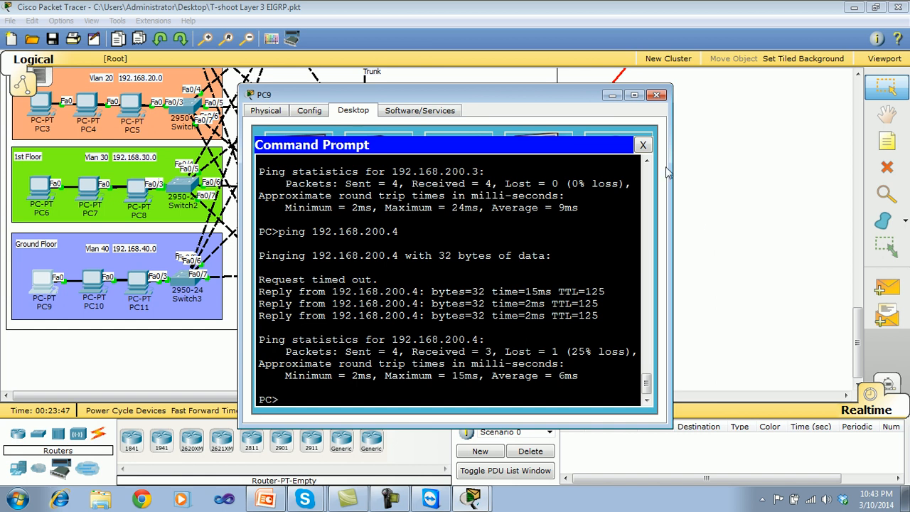
click(643, 145)
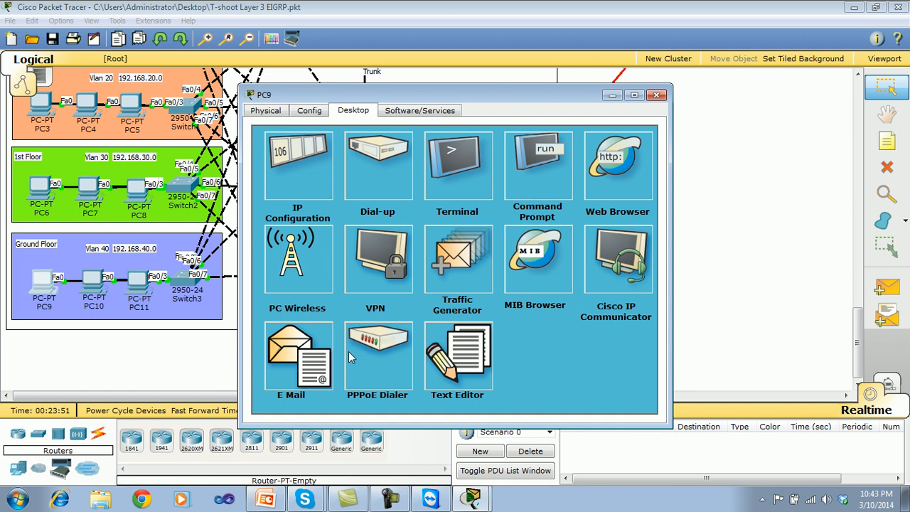
Open PC9's mail configuration and enter the user's name and test.com e-mail address.
click(313, 356)
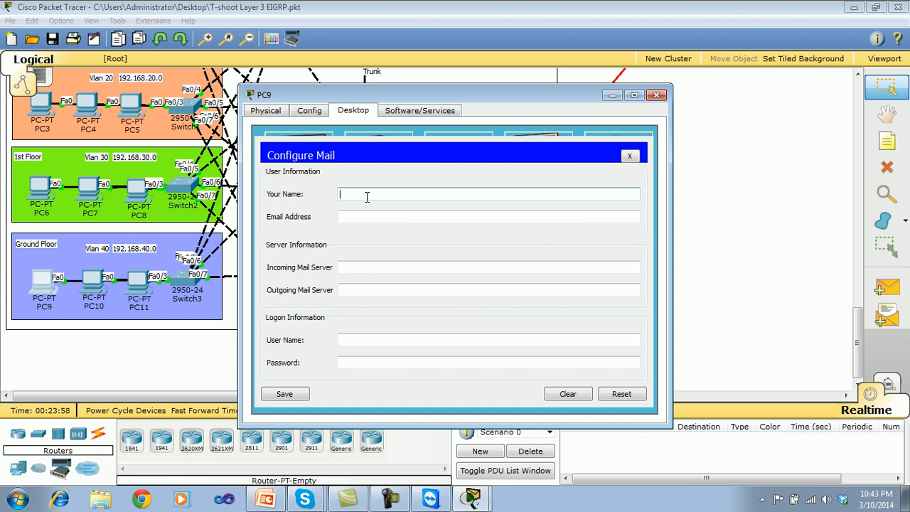
text(shehzad)
click(360, 212)
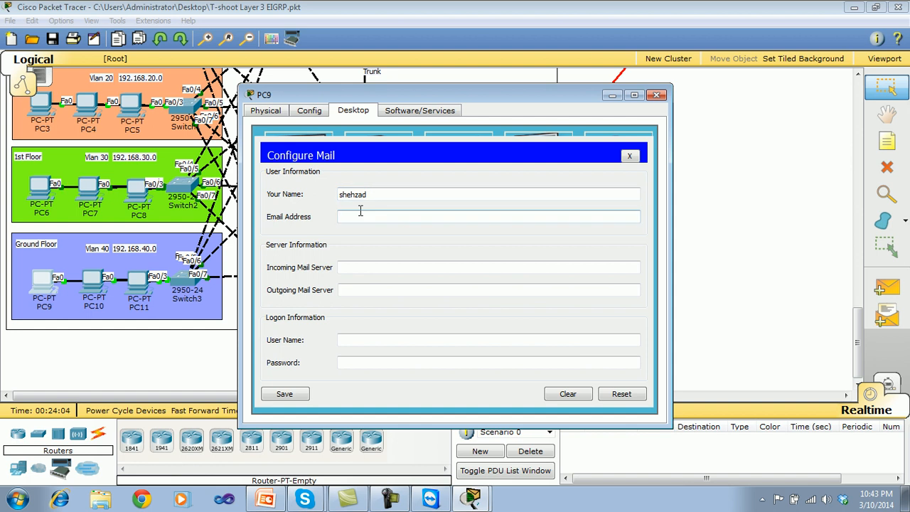
text(shehzad@test.com)
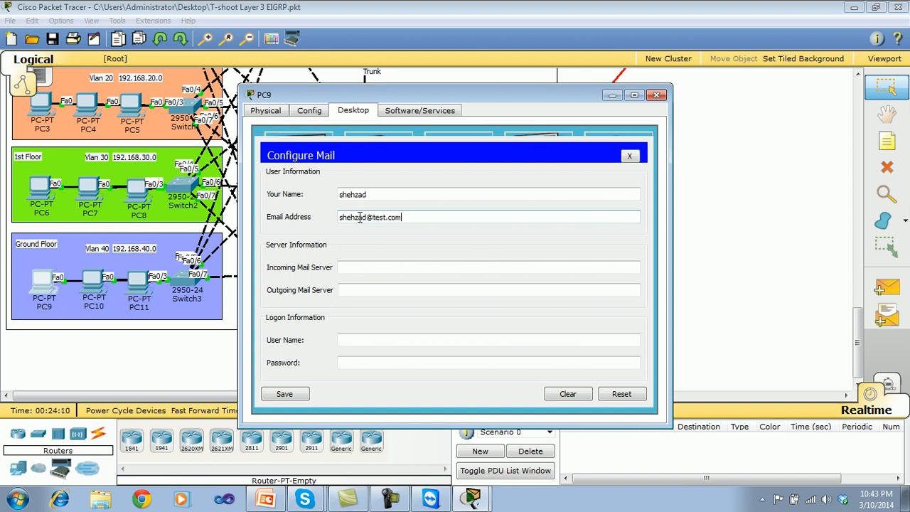
Set both the incoming and outgoing mail servers to 192.168.200.4 in PC9's mail configuration.
click(352, 267)
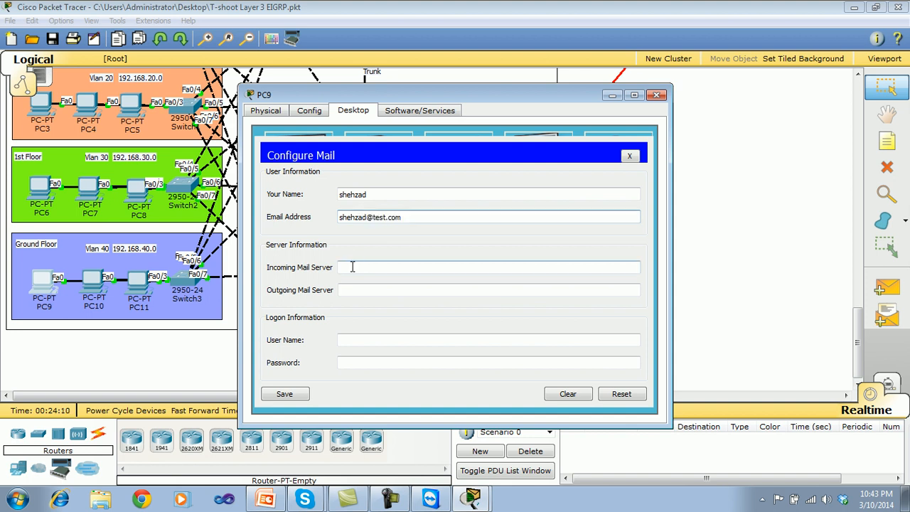
text(192.168.200.4)
click(357, 290)
text(192.168.200)
Enter the mail account's user name and password in PC9's logon information, and save the mail configuration.
click(363, 340)
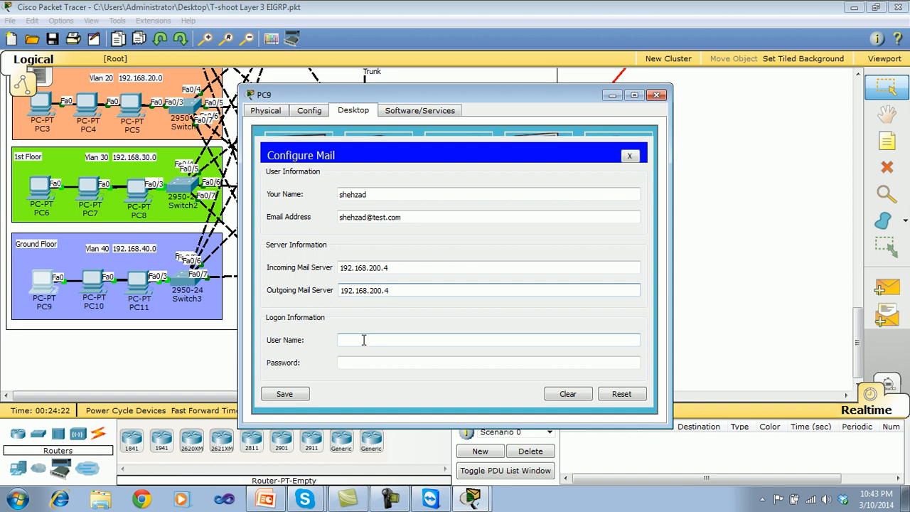
click(352, 364)
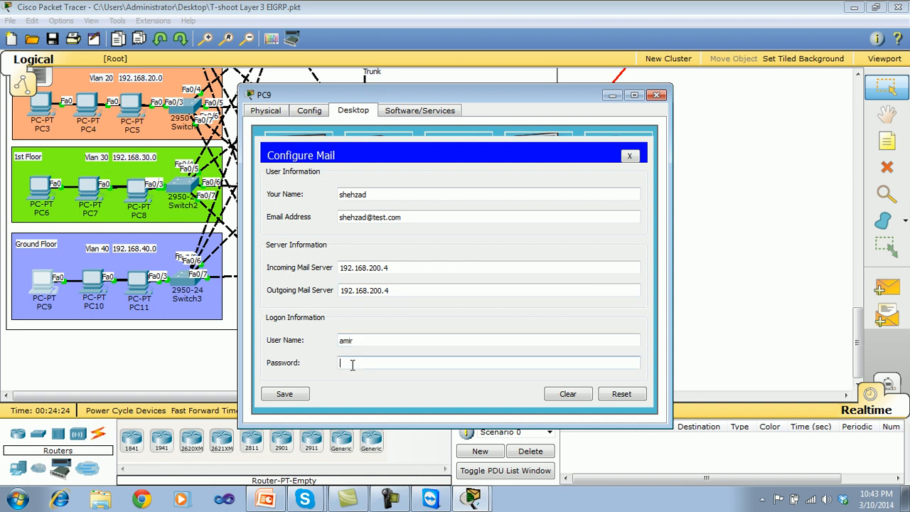
text(123)
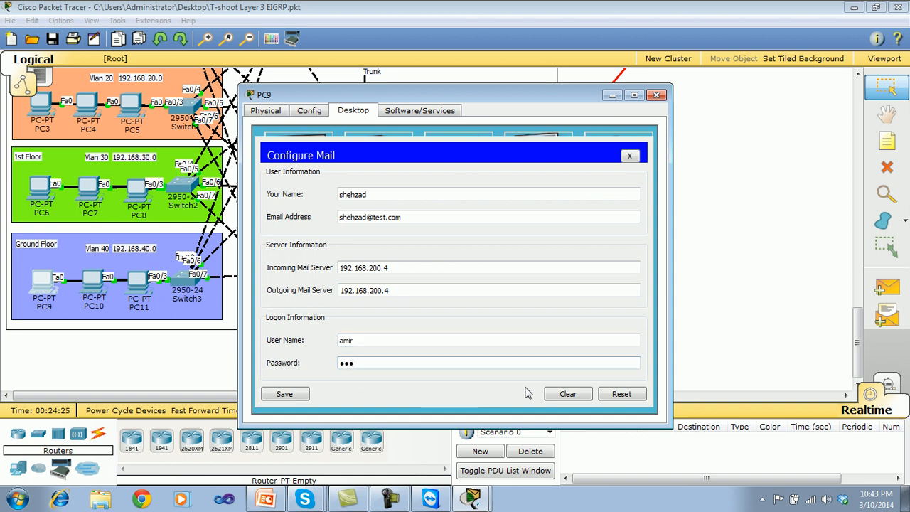
click(300, 396)
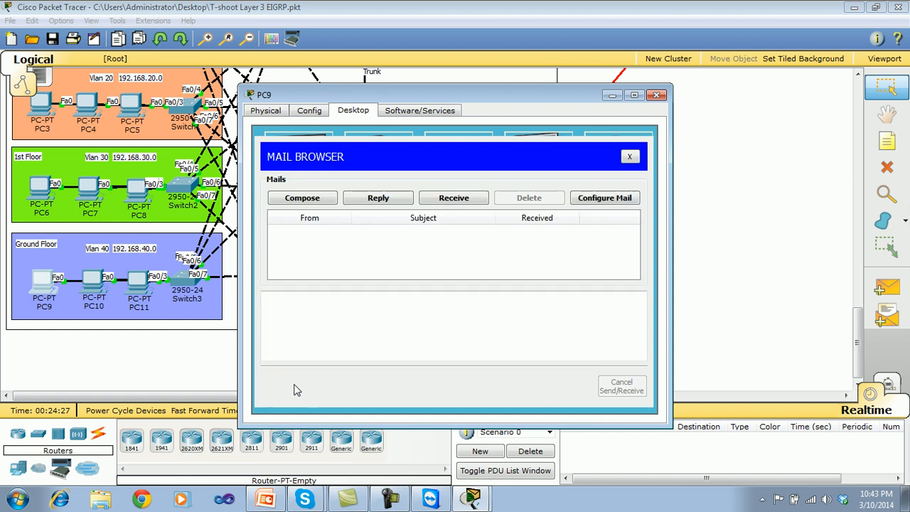
Start a new mail on PC9 and address it to the recipient's full test.com e-mail address.
click(329, 199)
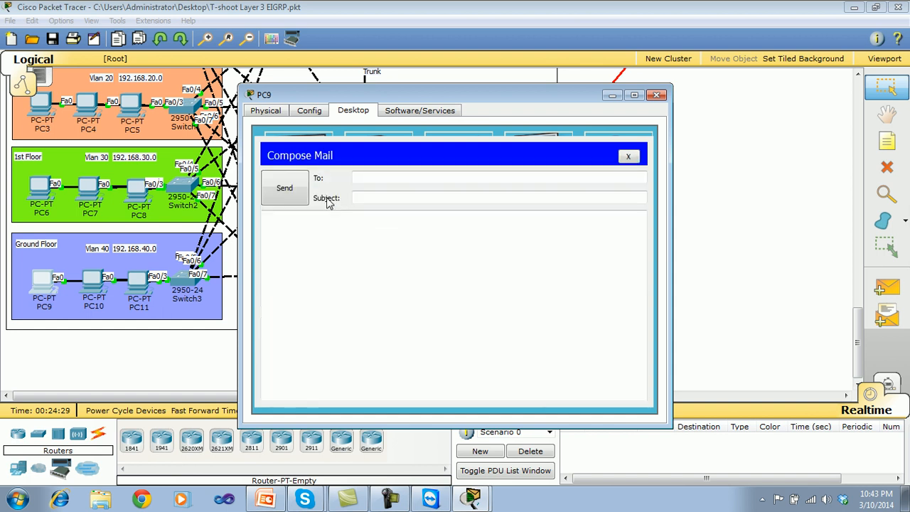
click(362, 182)
text(am)
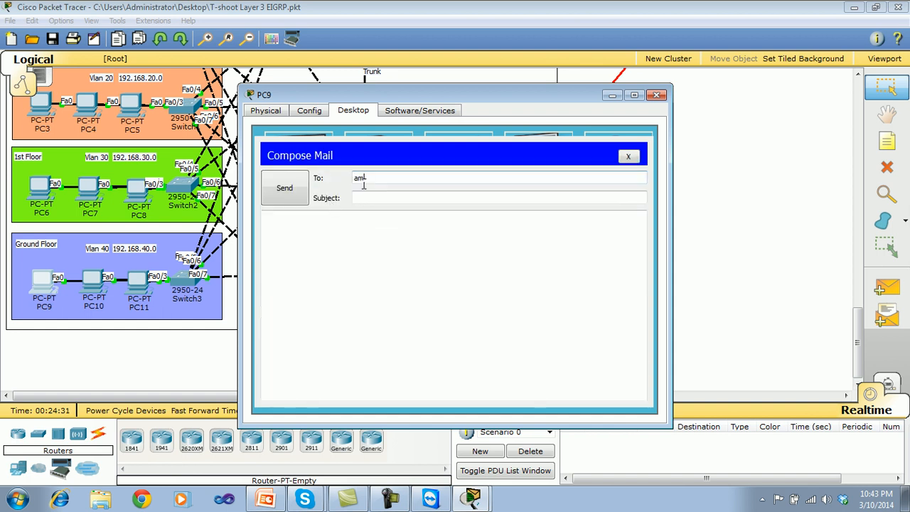
text(r)
click(360, 195)
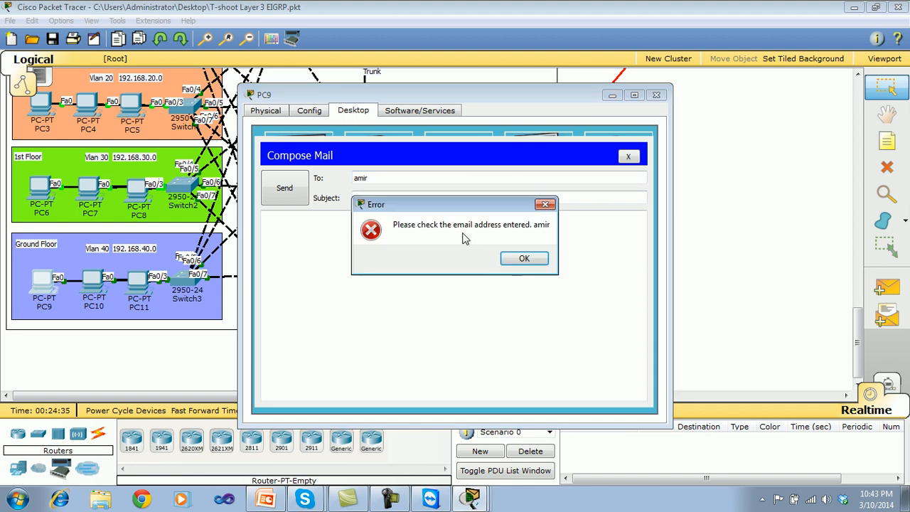
click(524, 258)
text(ami)
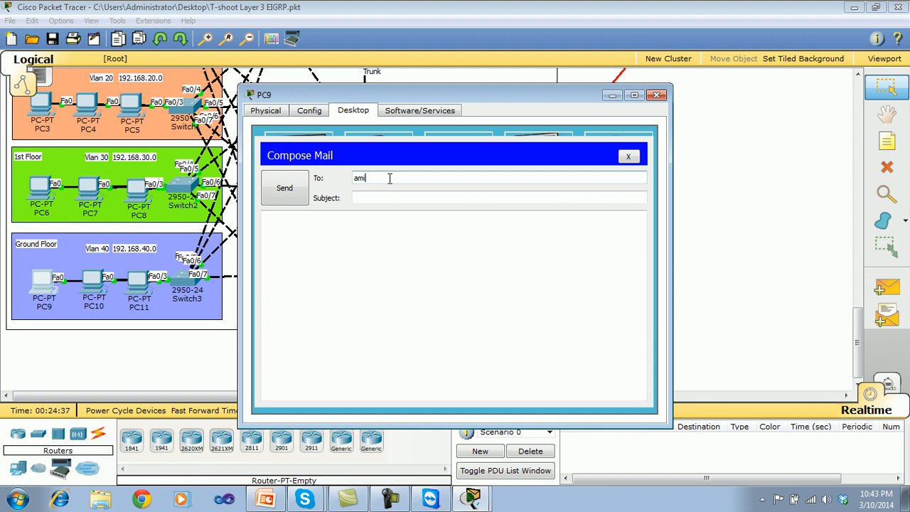
text(r@test.com)
Write "hi" as the mail's subject and message, try to send it, and close the mail client and the PC9 window.
click(379, 199)
text(hi)
click(354, 254)
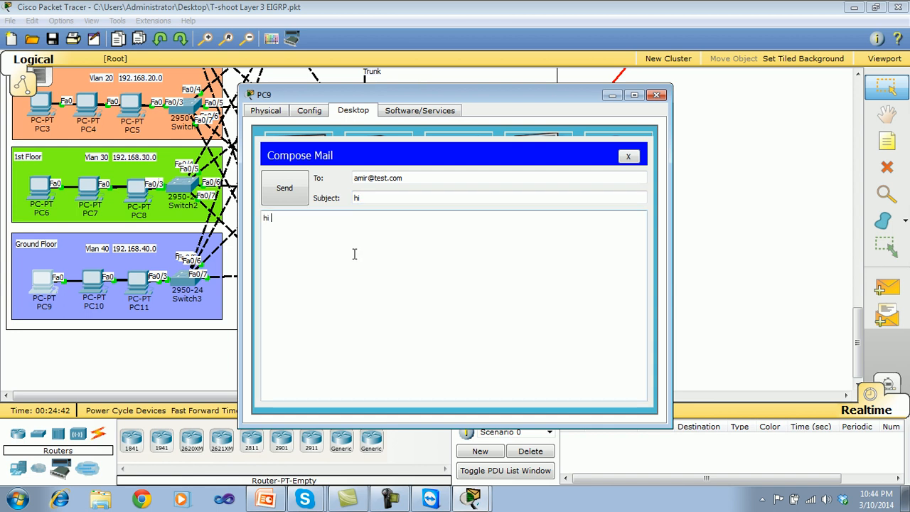
click(285, 188)
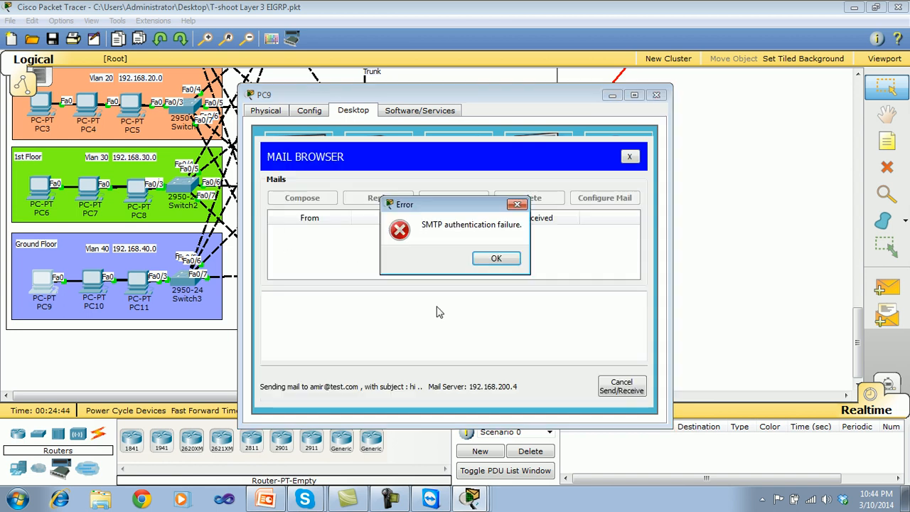
click(491, 258)
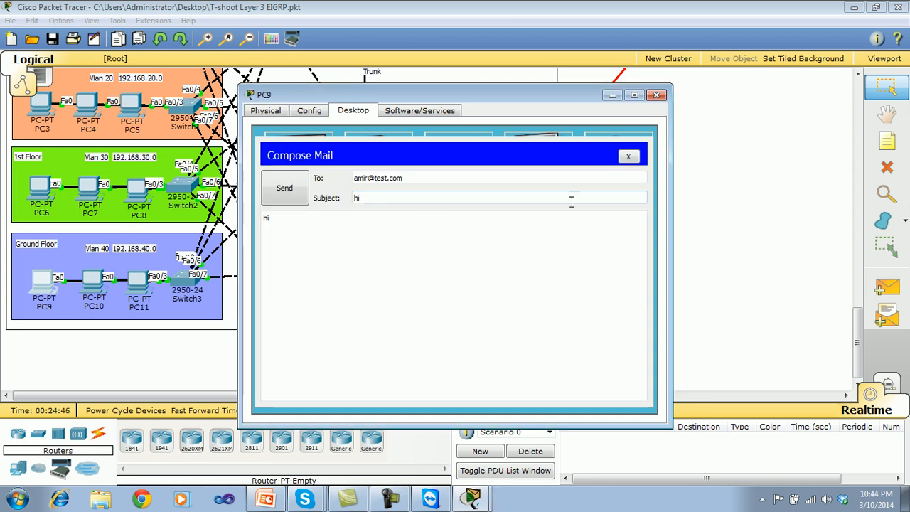
click(627, 157)
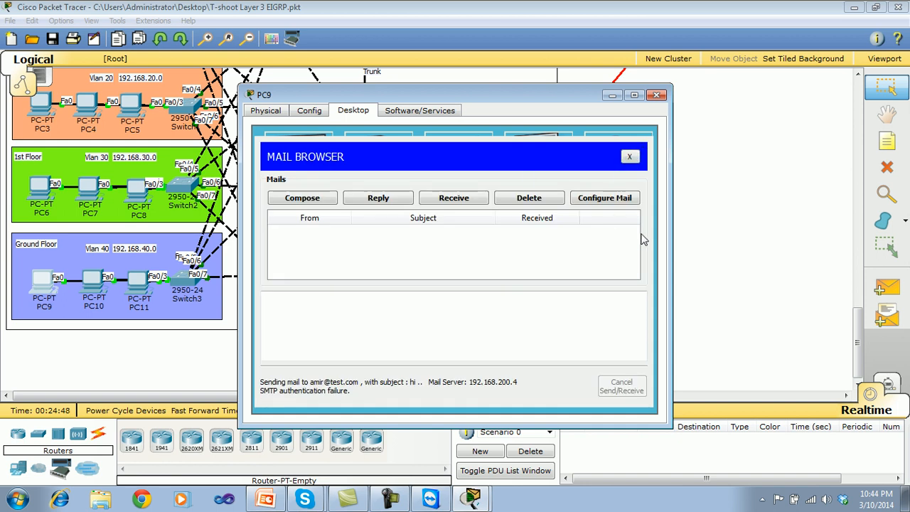
click(629, 157)
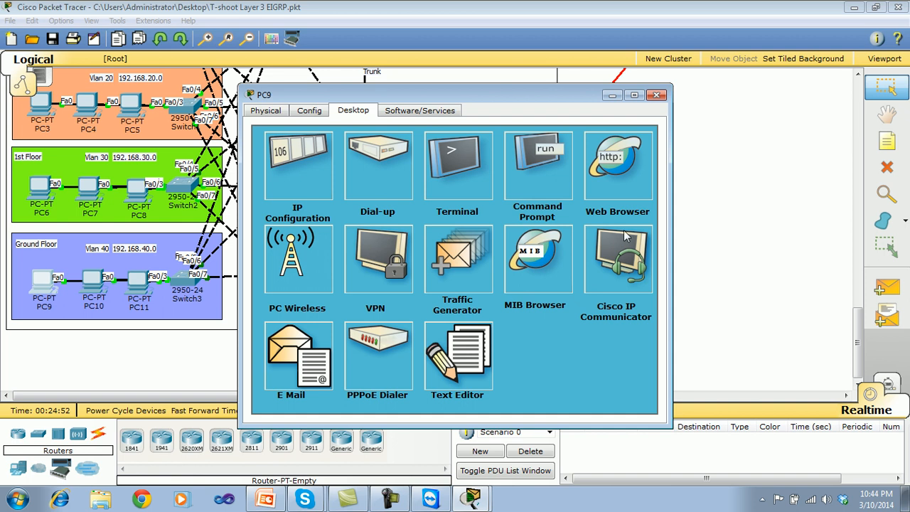
click(657, 95)
Examine the global settings and the EMAIL service's SMTP, POP3, domain and user setup on Server2 in the Data Center.
drag(856, 316, 841, 183)
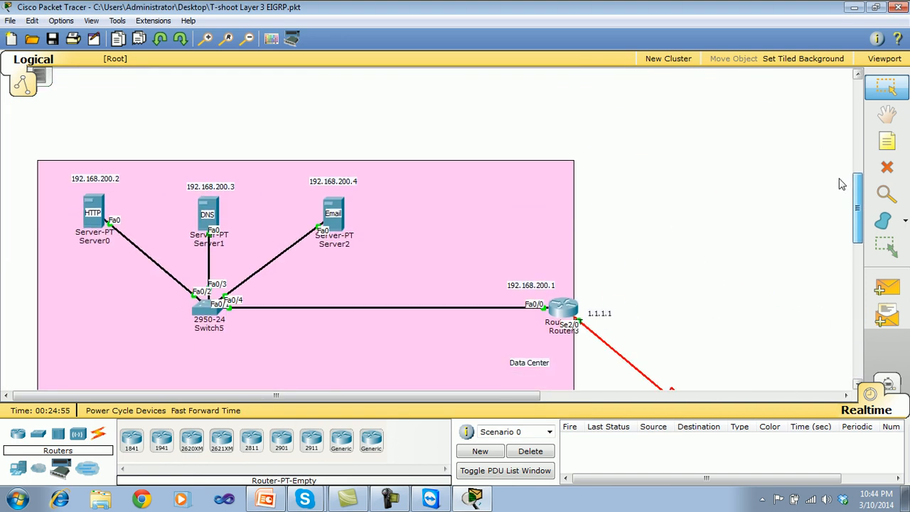
click(337, 208)
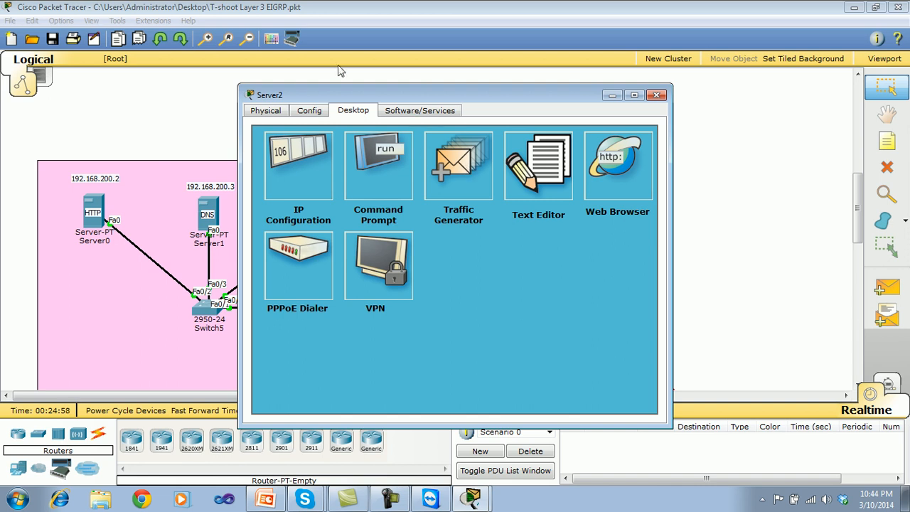
click(299, 111)
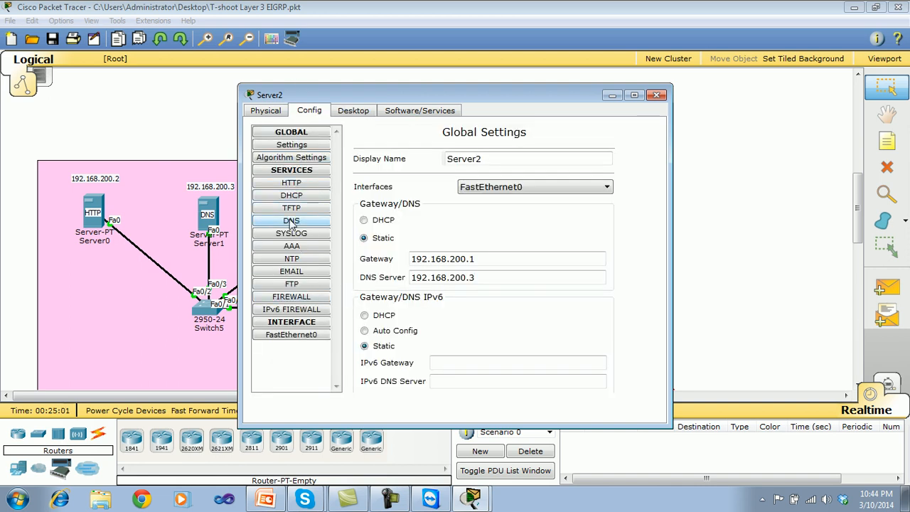
click(294, 273)
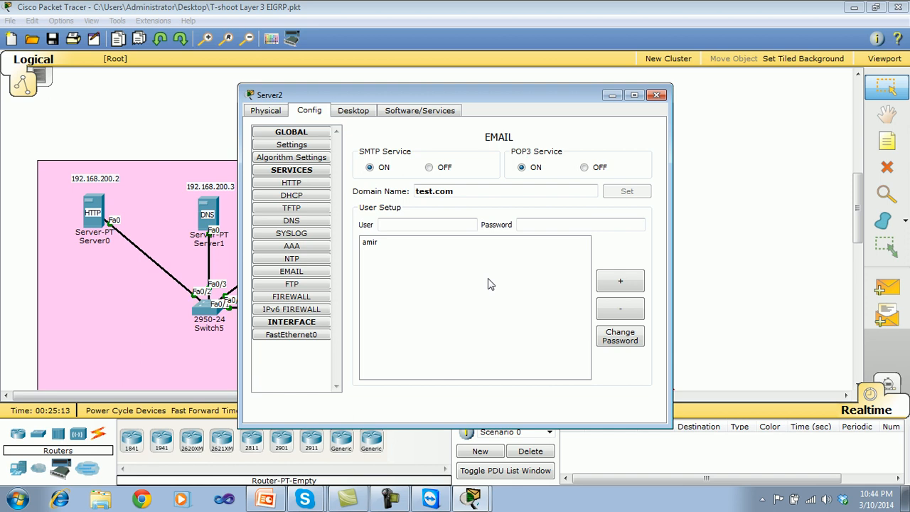
click(430, 116)
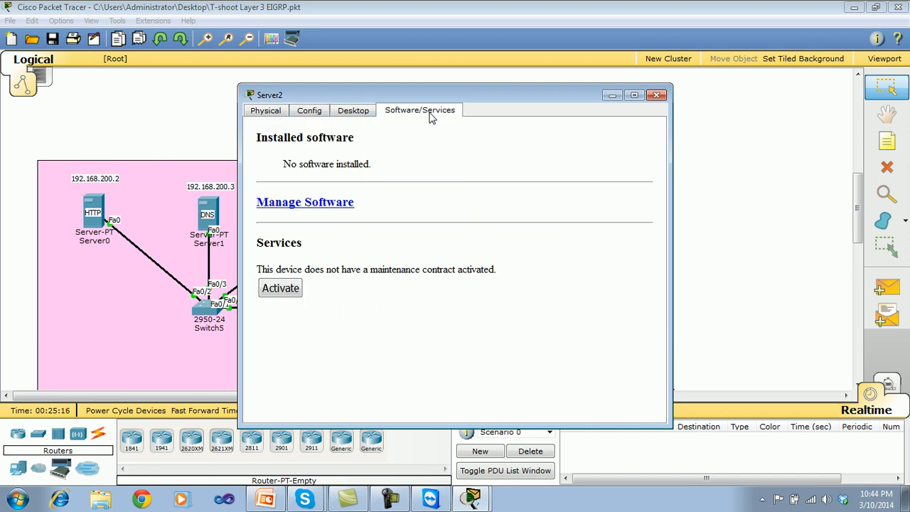
click(360, 114)
click(315, 114)
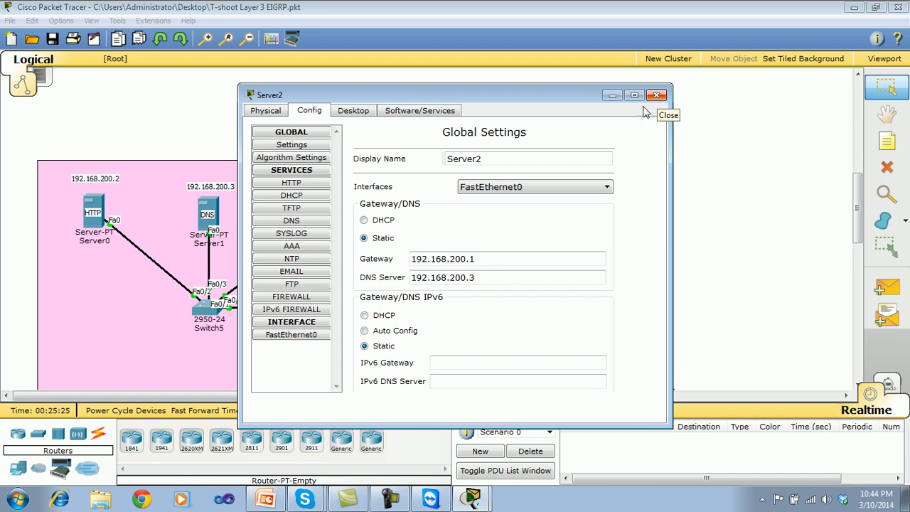
click(291, 273)
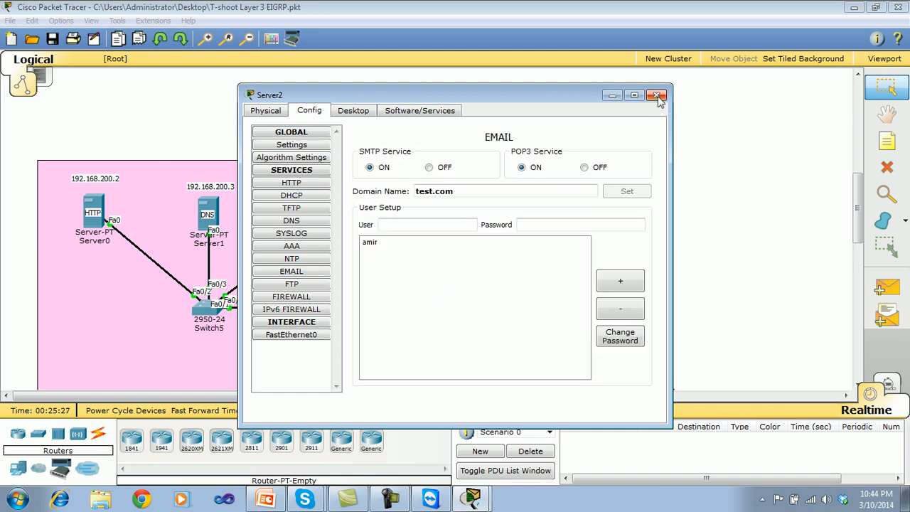
Add a second mail user to Server2's EMAIL service, reusing the existing user's password, and close the server window.
click(371, 244)
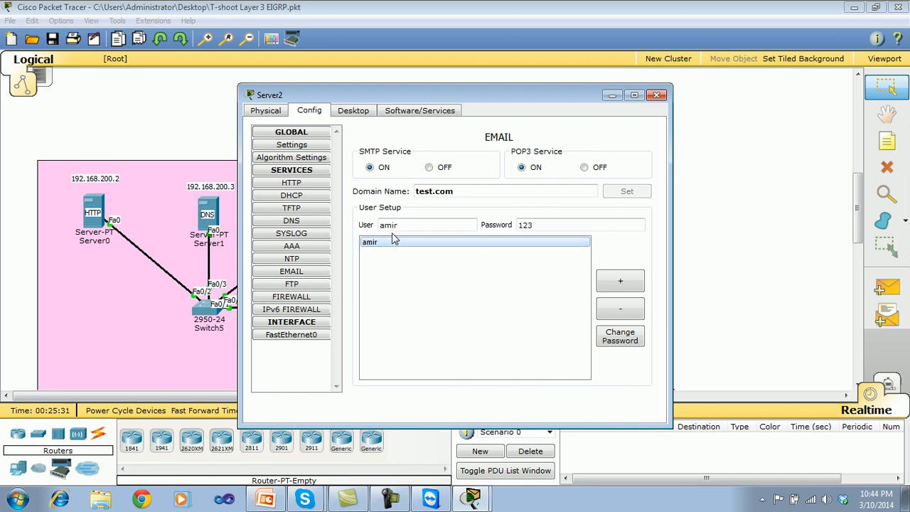
drag(427, 225, 343, 226)
text(shehzad)
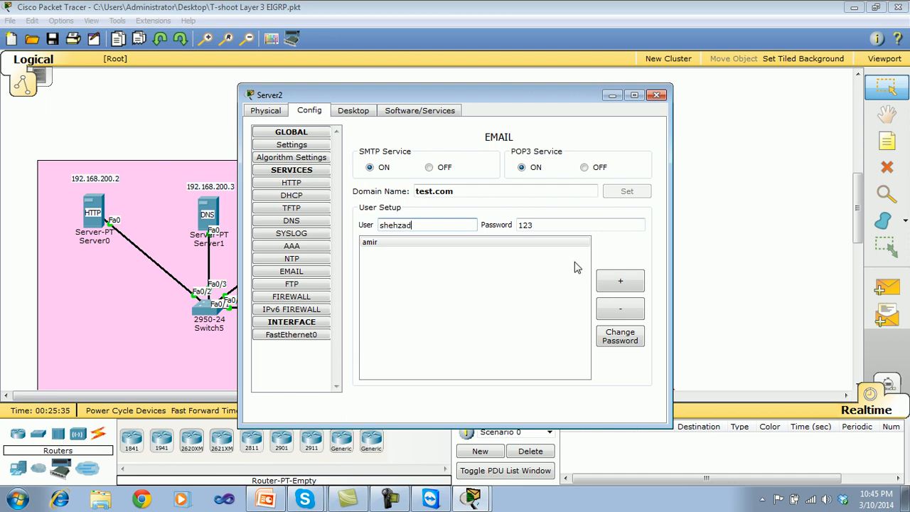
click(620, 282)
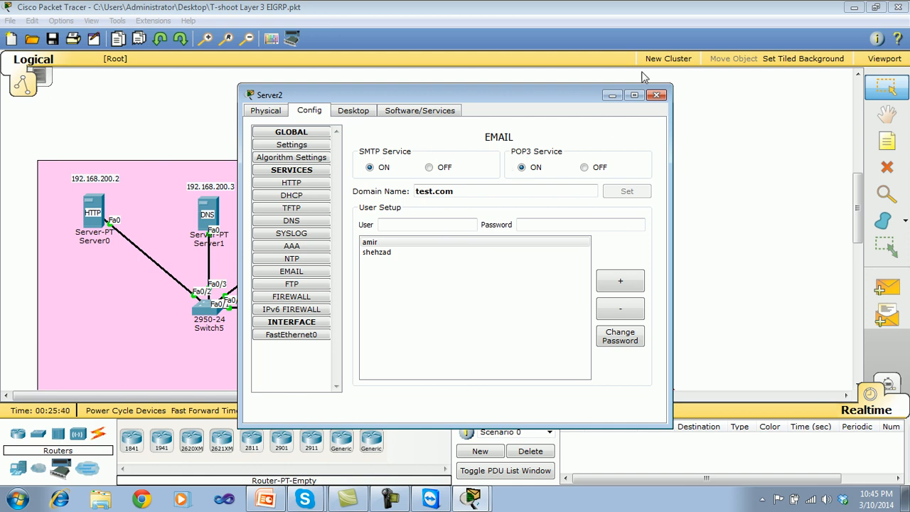
click(655, 96)
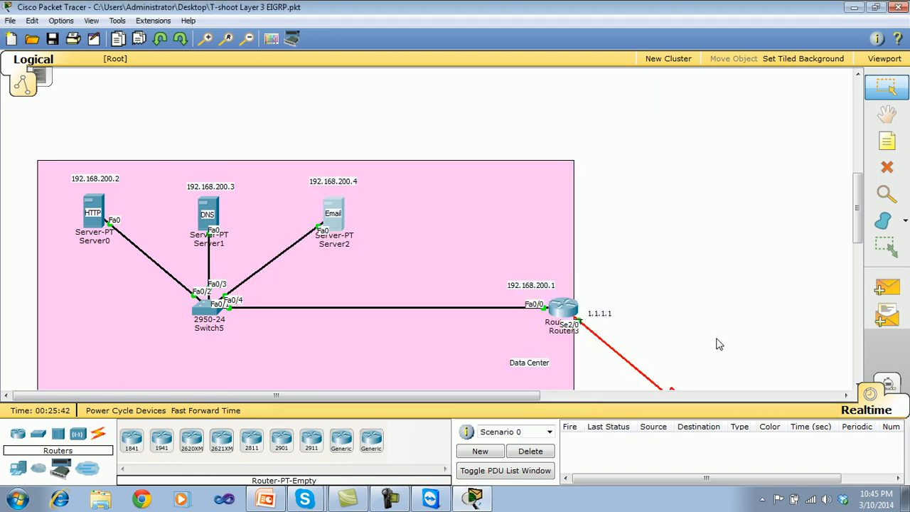
Review the saved user, server and logon information in PC9's mail configuration, and return to its mail client.
drag(857, 234, 857, 375)
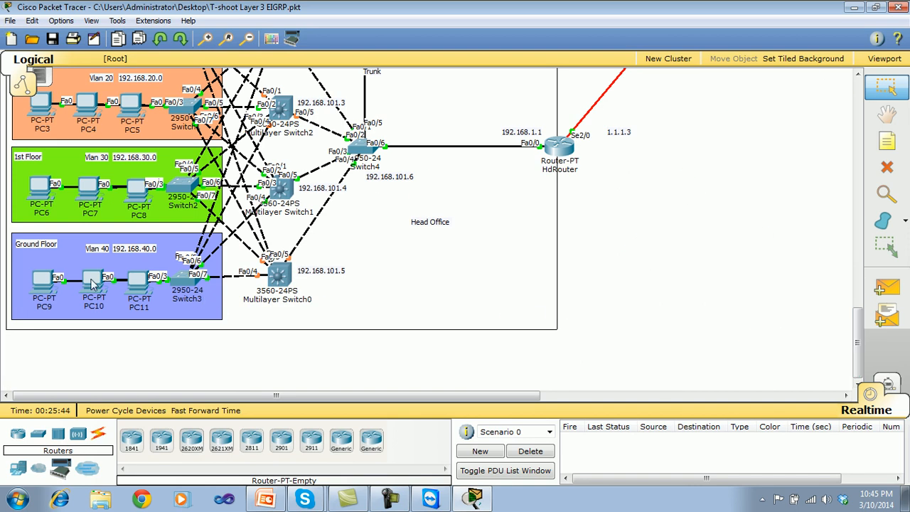
click(45, 282)
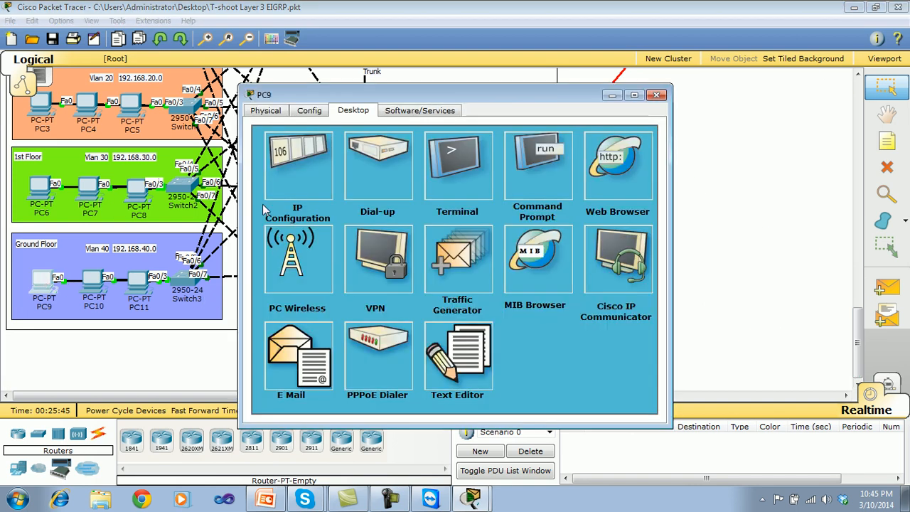
click(308, 383)
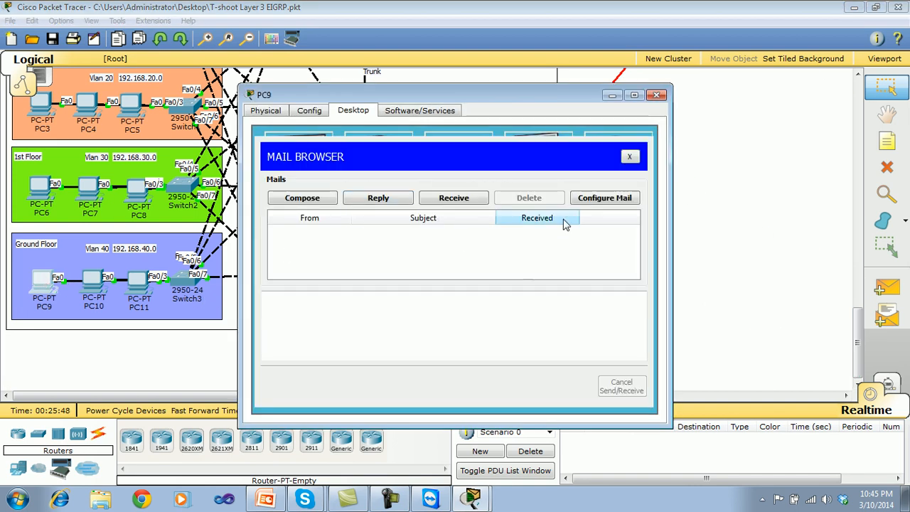
click(597, 198)
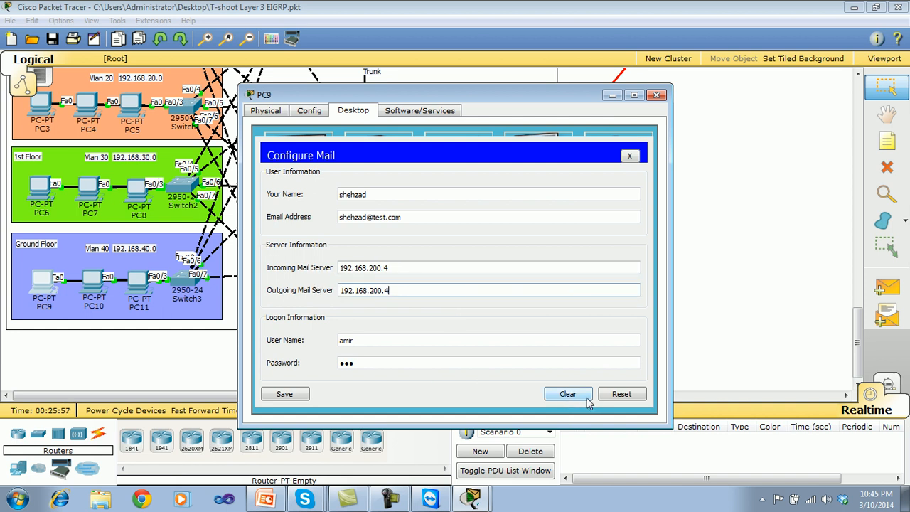
click(630, 156)
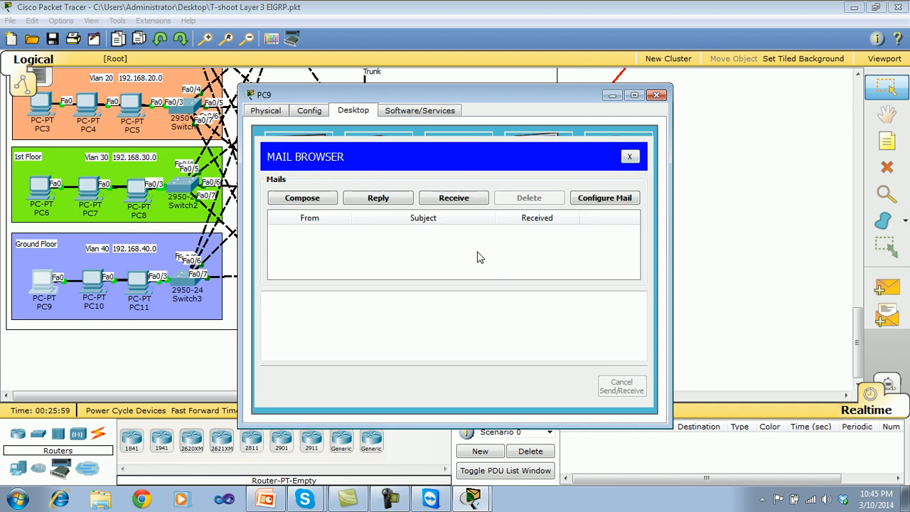
Compose a new mail on PC9 and address it to the newly added user's test.com e-mail address.
click(308, 201)
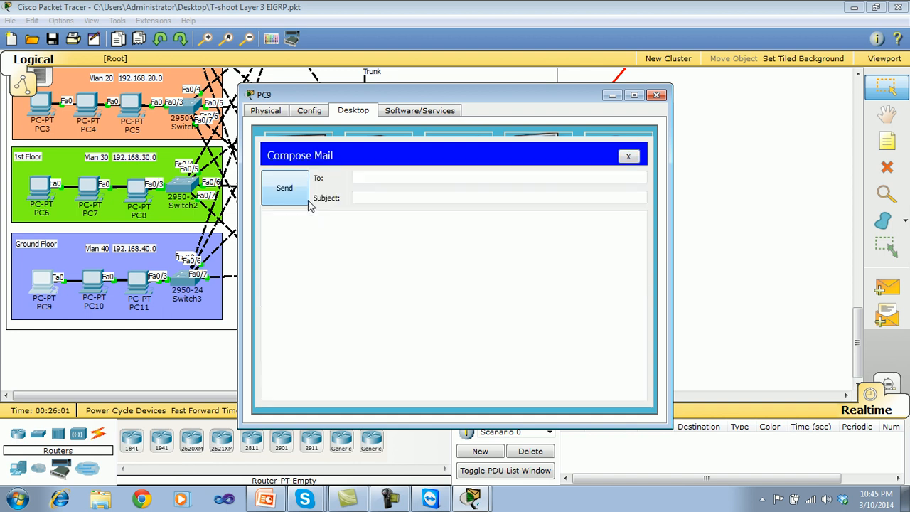
click(304, 202)
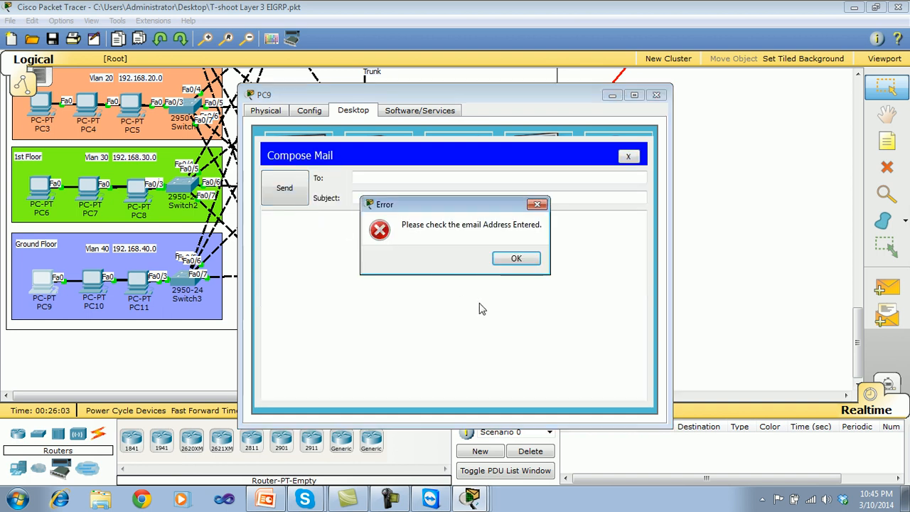
click(513, 258)
click(389, 177)
text(shehzad@)
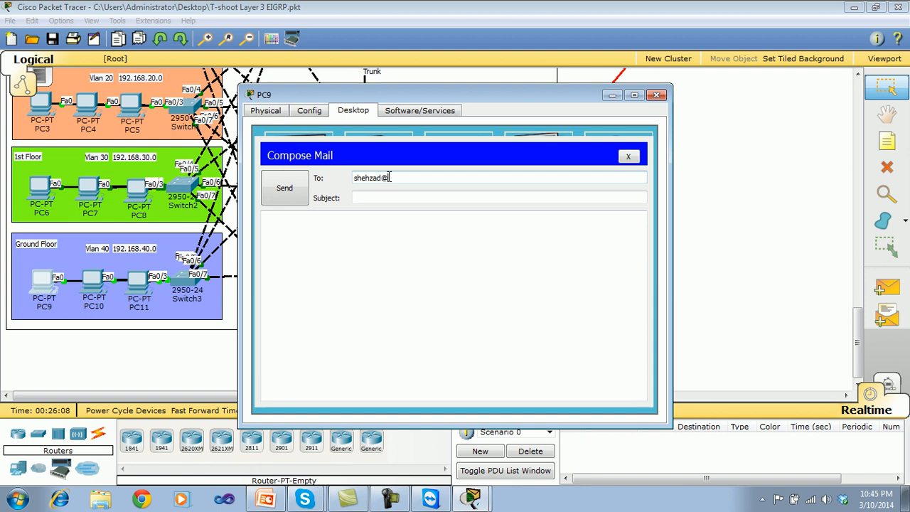
text(yahoo)
key(BackSpace)
key(BackSpace)
key(BackSpace)
key(BackSpace)
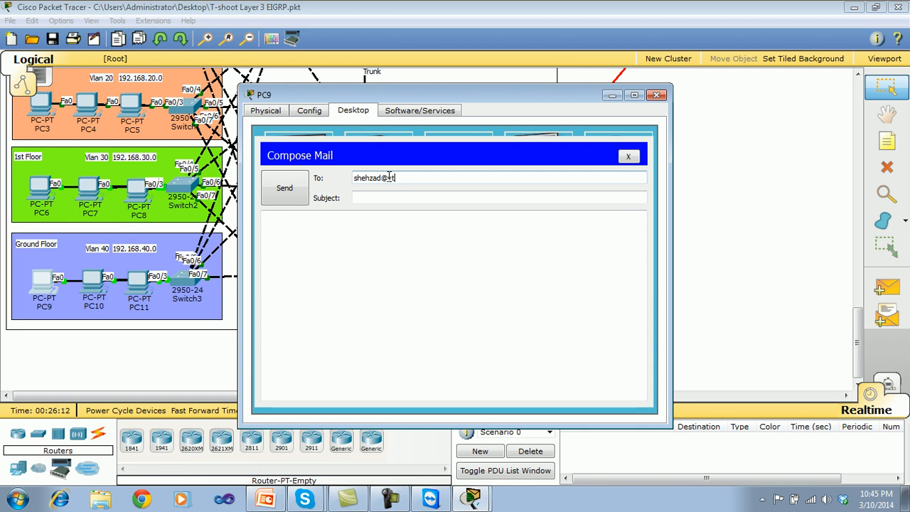
text(test.com)
Write "hi" as the subject and message, send the mail, and close PC9's mail client and window.
click(384, 199)
text(hi)
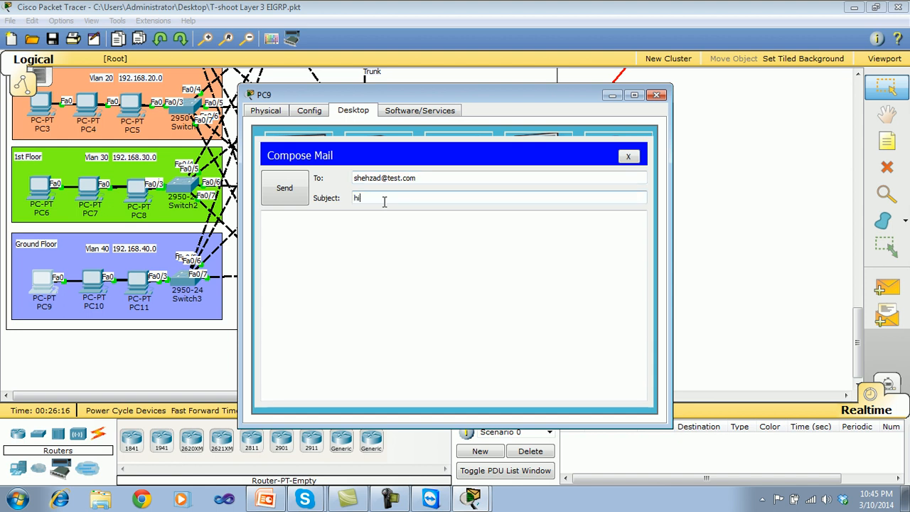
click(375, 228)
text(hi)
click(296, 189)
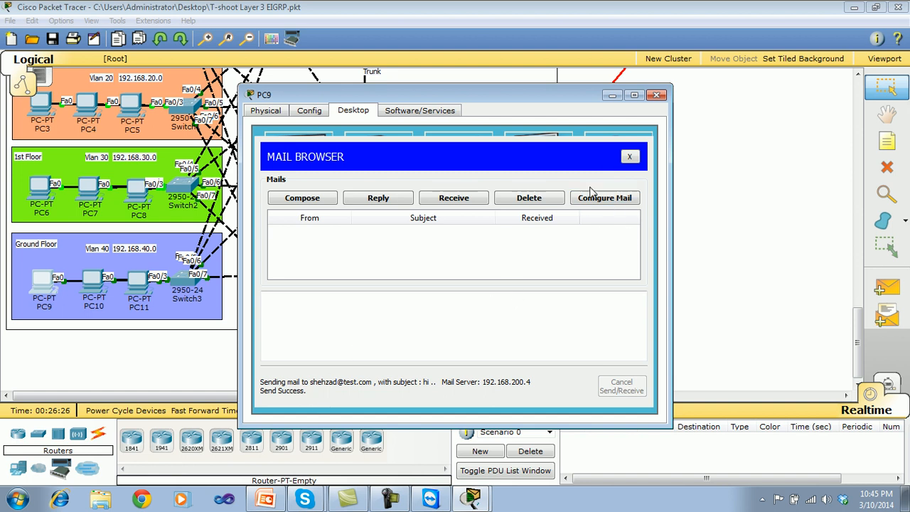
click(632, 158)
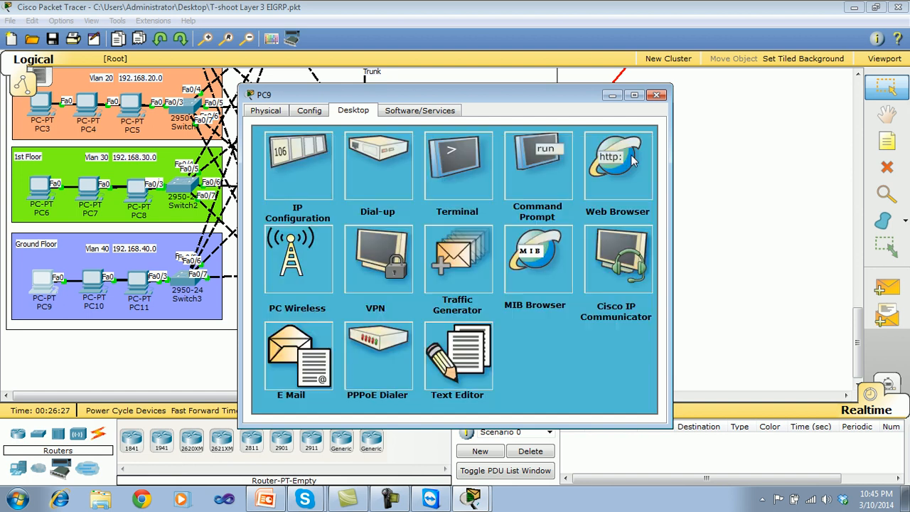
click(658, 97)
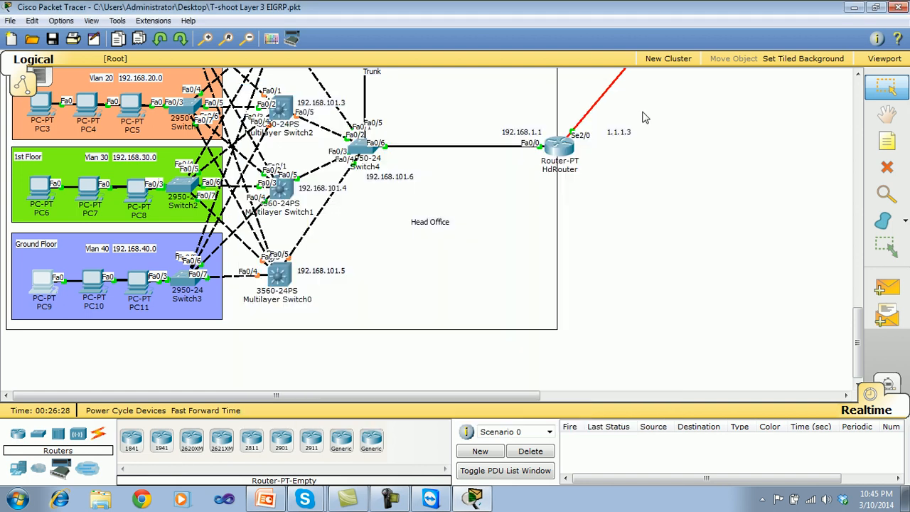
Open the mail configuration on PC6 and enter the new user's name and test.com e-mail address.
click(44, 195)
click(303, 354)
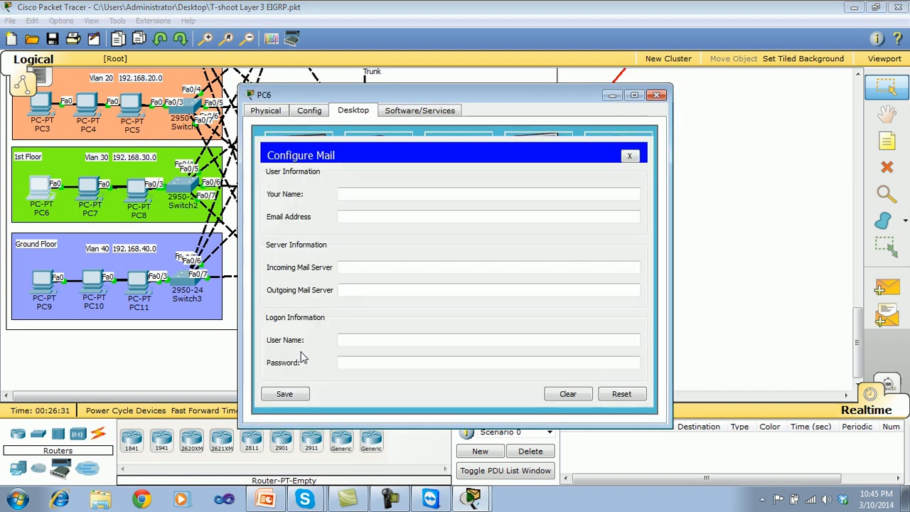
click(362, 195)
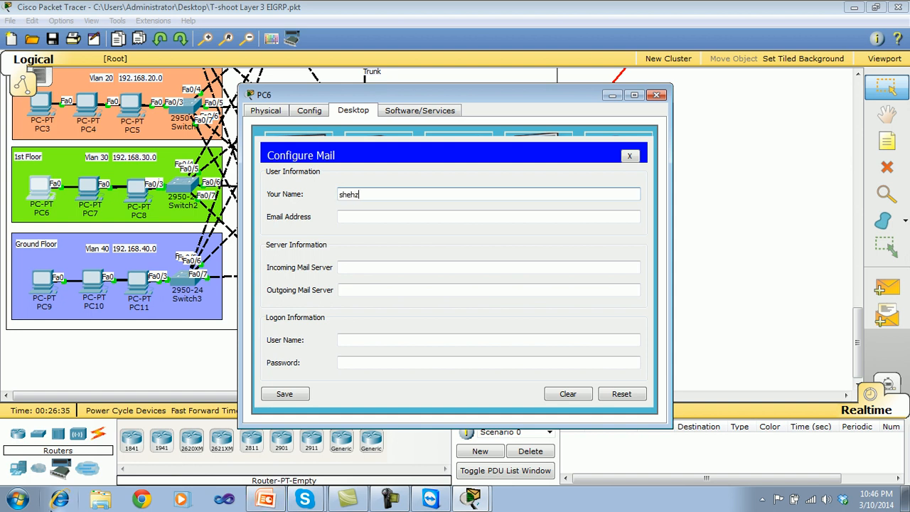
click(356, 221)
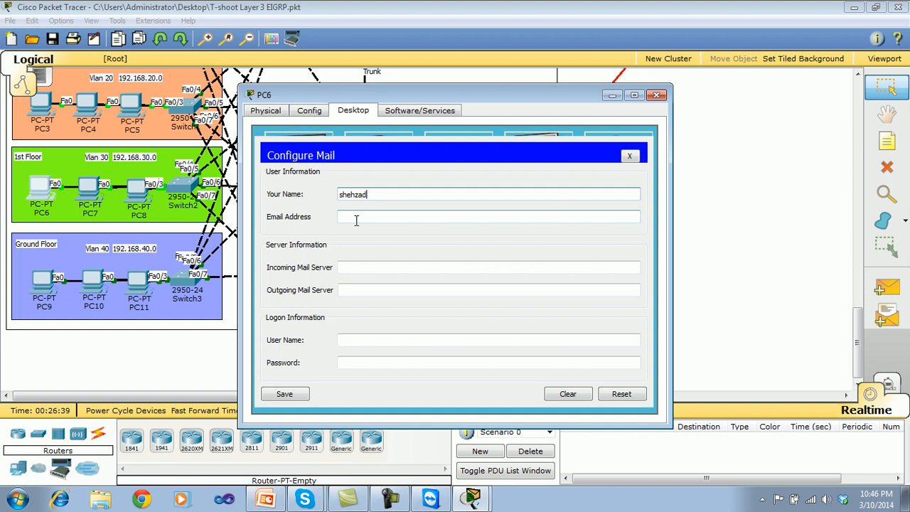
click(356, 221)
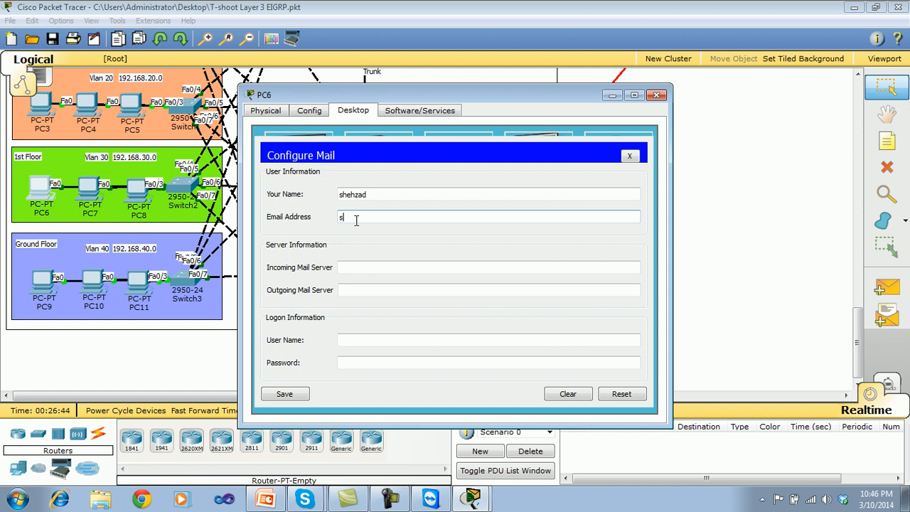
text(shehzad@test.com)
Set both the incoming and outgoing mail servers on PC6 to 192.168.200.4.
click(344, 267)
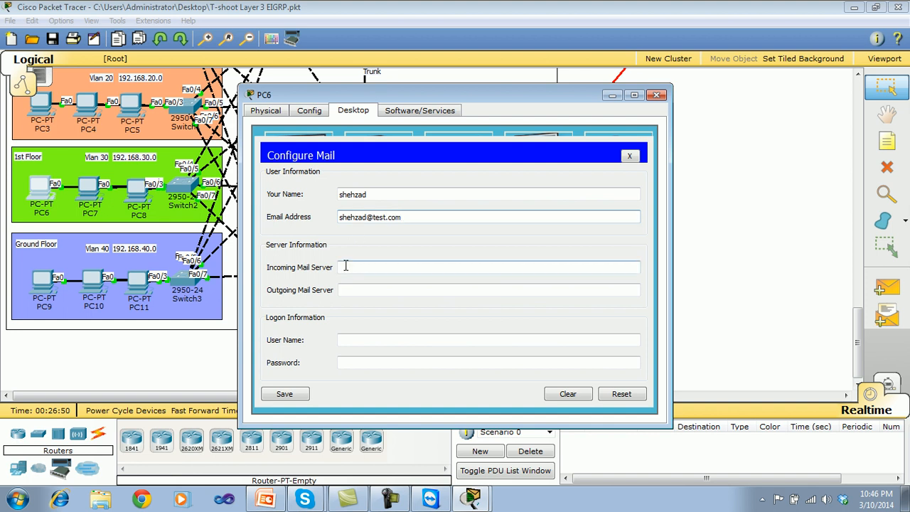
text(192.1)
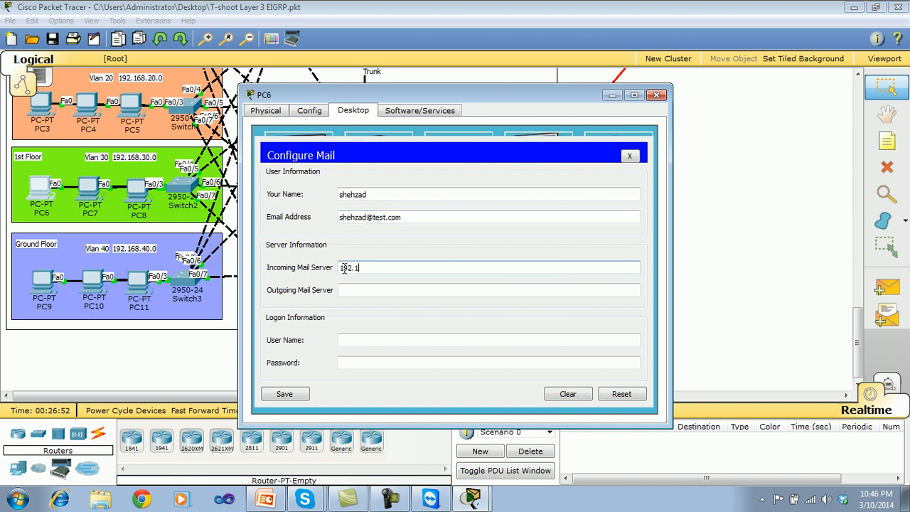
text(68.200.4)
click(346, 286)
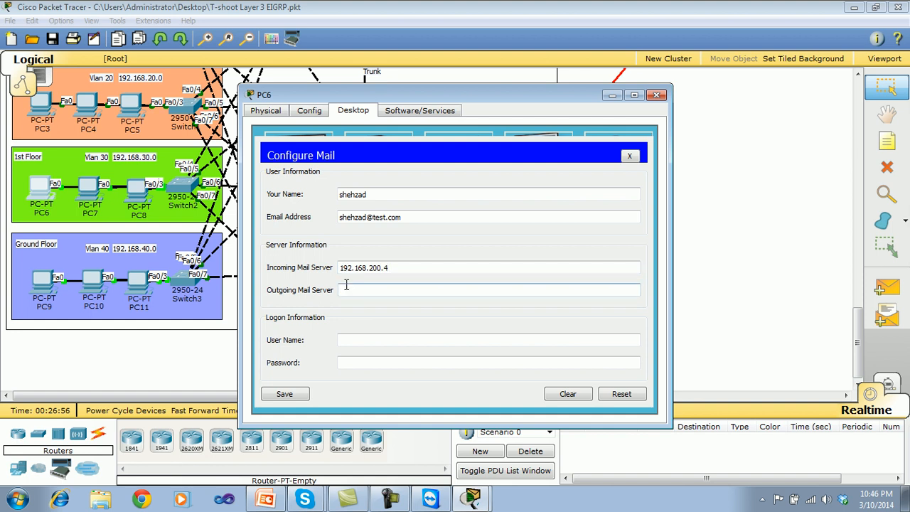
click(390, 267)
drag(390, 267, 310, 267)
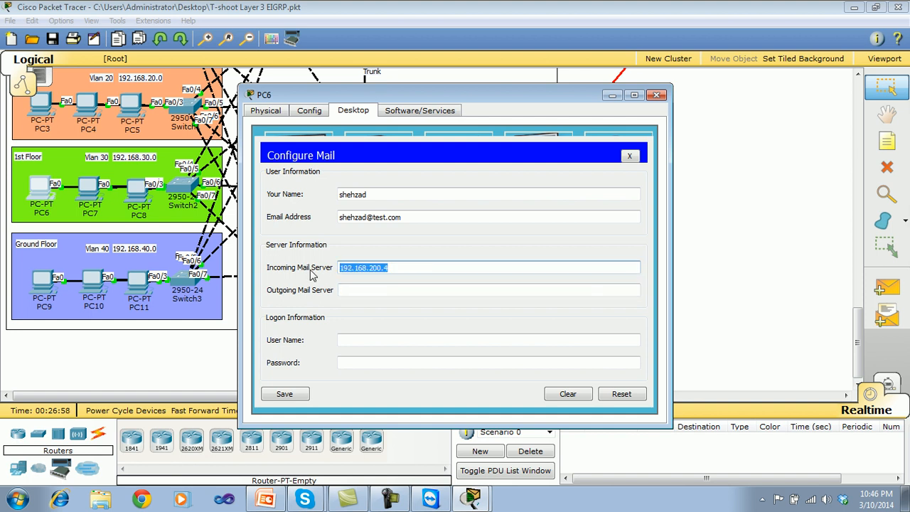
key(ctrl+v)
key(ctrl+z)
key(ctrl+c)
click(351, 288)
key(ctrl+v)
Enter the new user's logon user name and account password on PC6, and save the mail configuration.
click(368, 341)
click(367, 341)
text(amir)
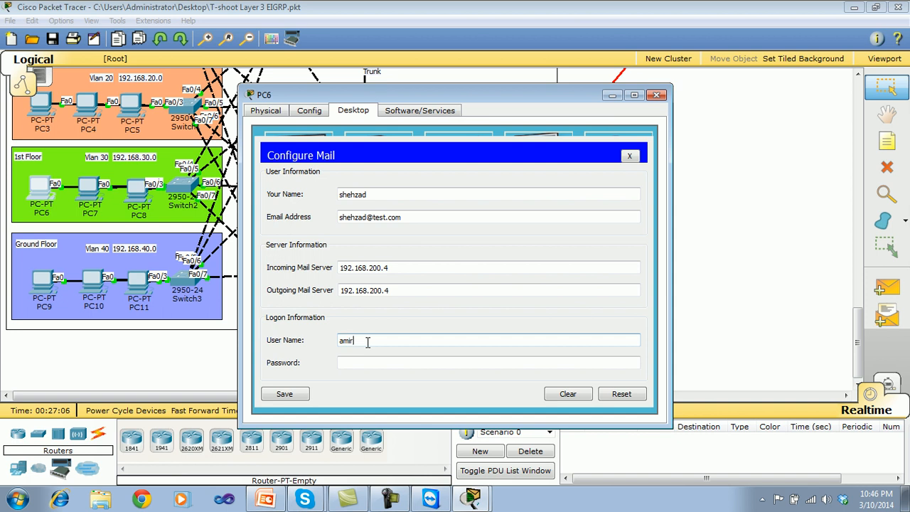
key(BackSpace)
key(BackSpace)
key(BackSpace)
key(BackSpace)
text(shehzad)
click(364, 363)
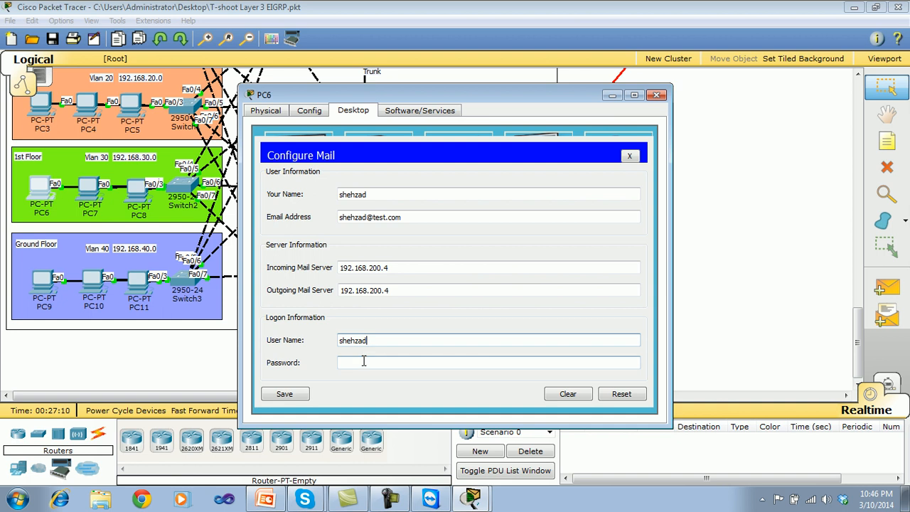
text(12)
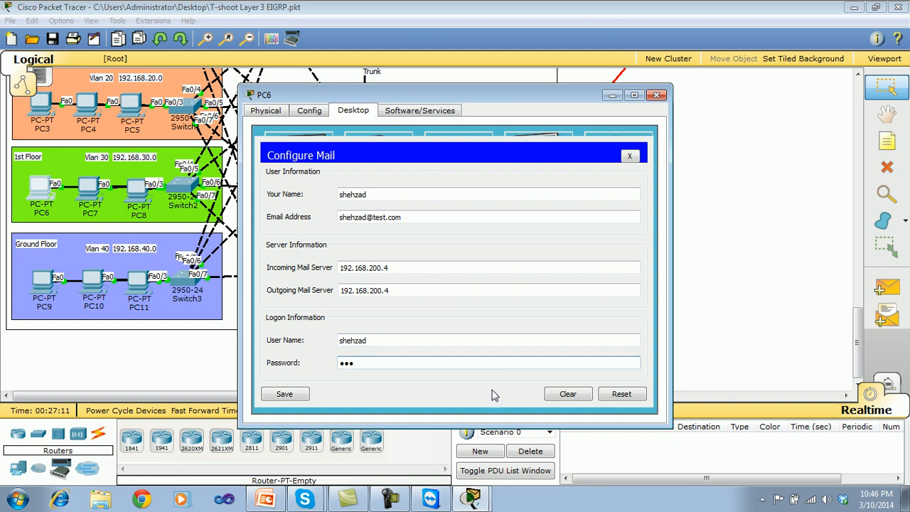
click(300, 396)
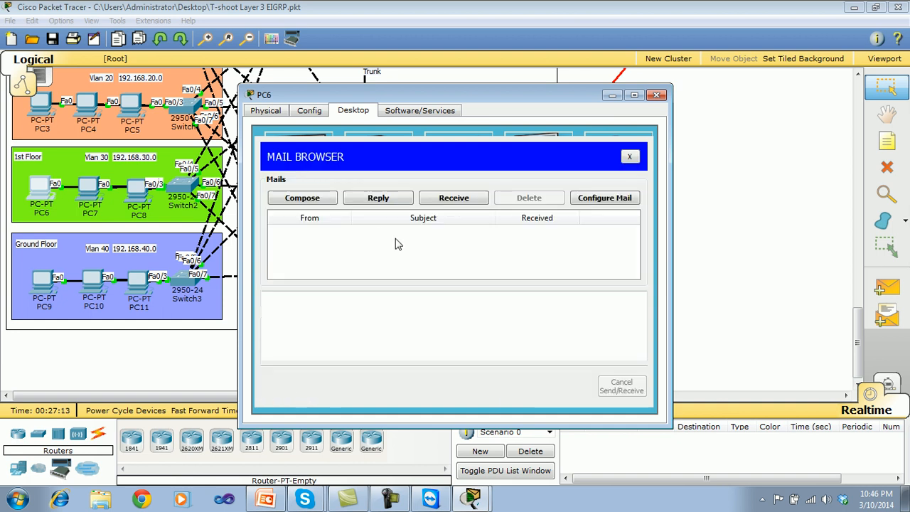
Receive the mail on PC6 and open the message with the subject "hi".
click(434, 202)
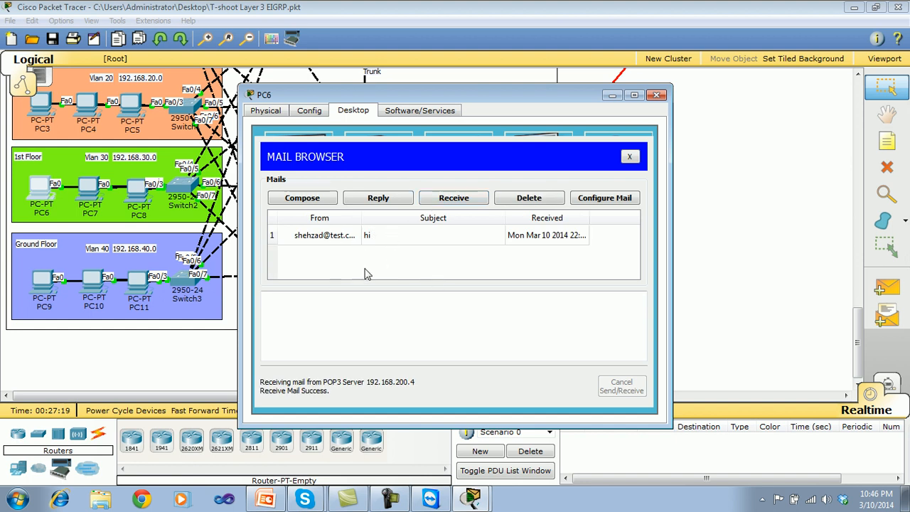
click(349, 242)
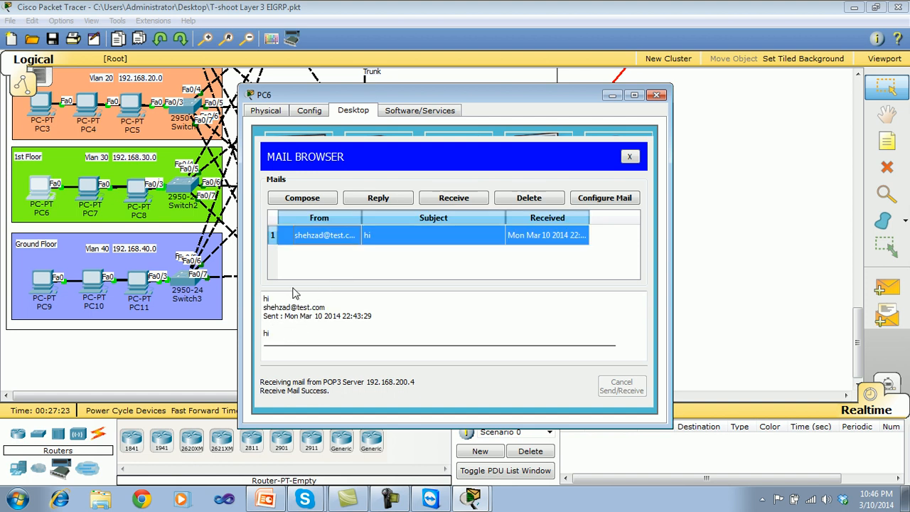
Compose a new mail on PC6 and address it to the other user's test.com e-mail address.
click(324, 199)
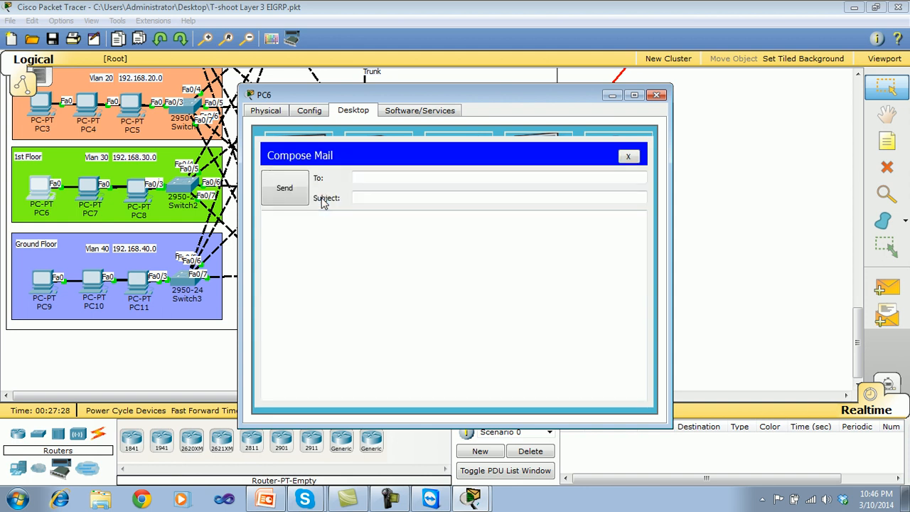
click(358, 180)
text(a)
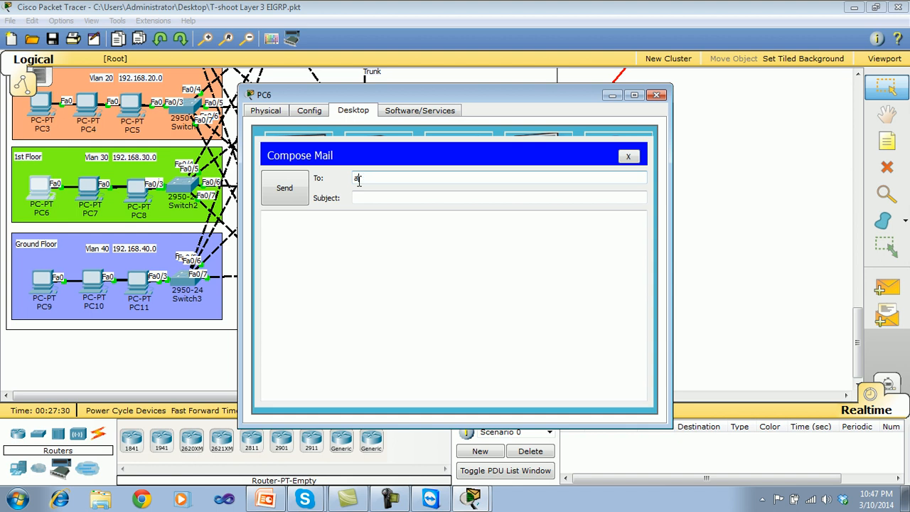
text(mir)
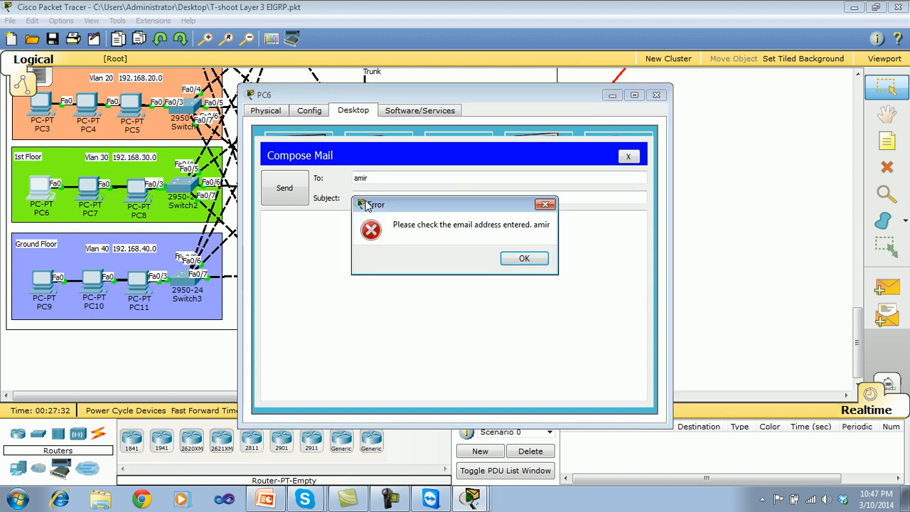
click(526, 258)
click(406, 173)
text(amir@te)
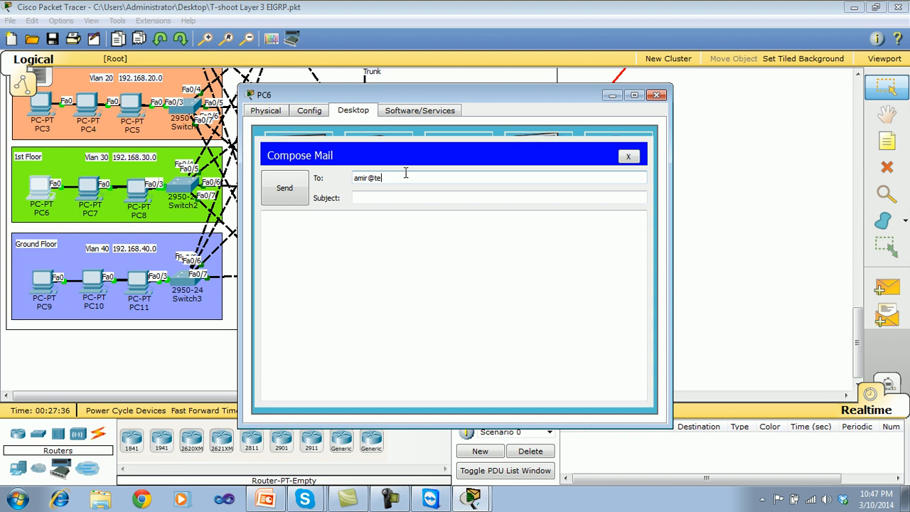
text(st.com)
Give the mail the subject "hi how are you" and the body "hi how are", send it, and close PC6.
drag(406, 175, 377, 194)
click(375, 197)
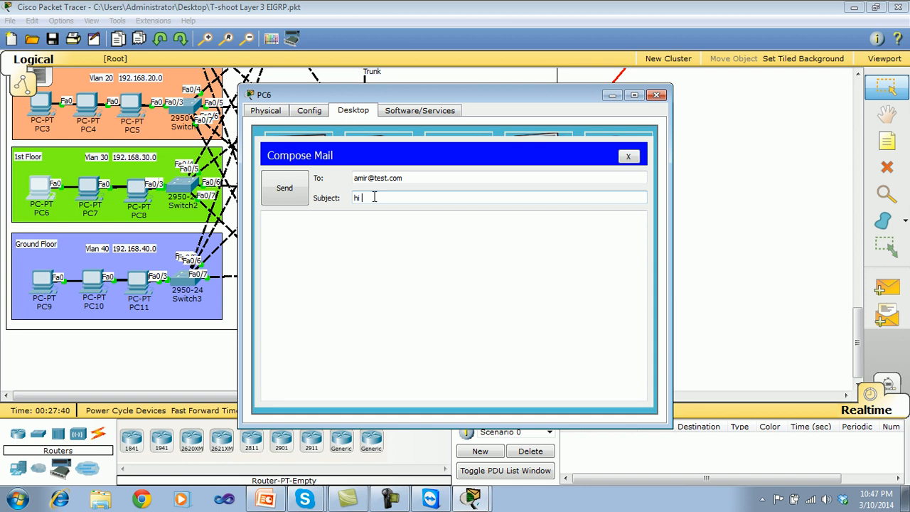
click(339, 291)
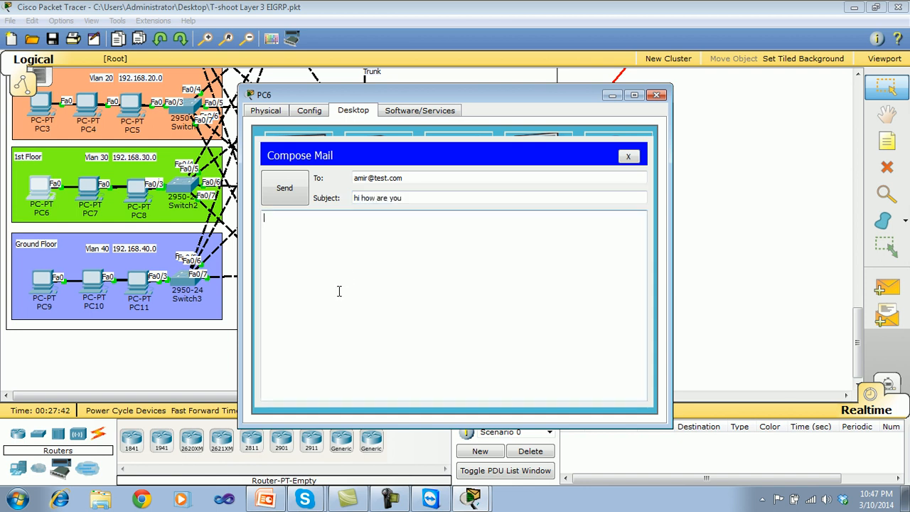
text(hi how are)
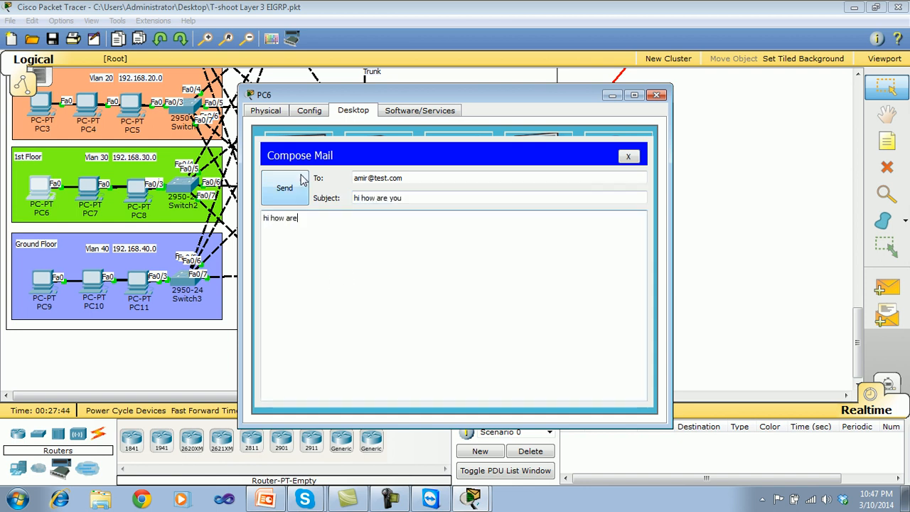
click(284, 186)
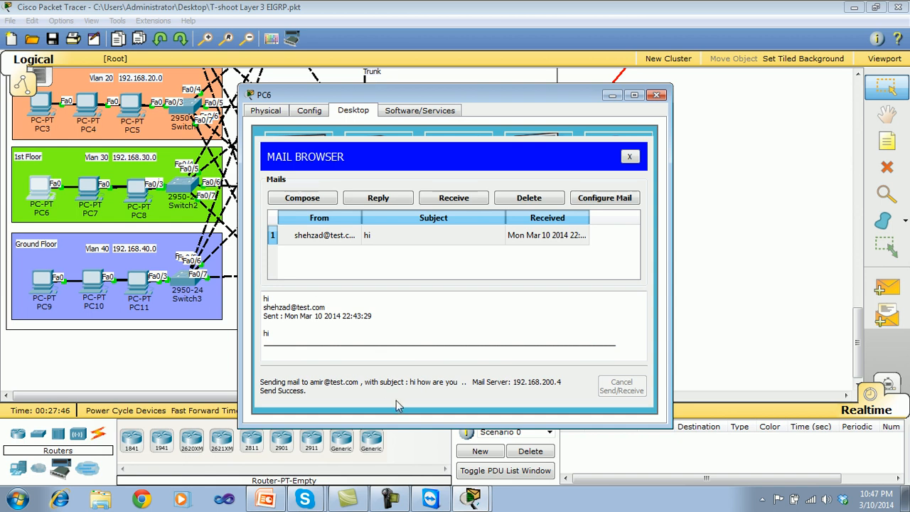
click(625, 158)
click(656, 94)
Receive the mail on PC9 and open the message with the subject "hi how are you".
click(45, 276)
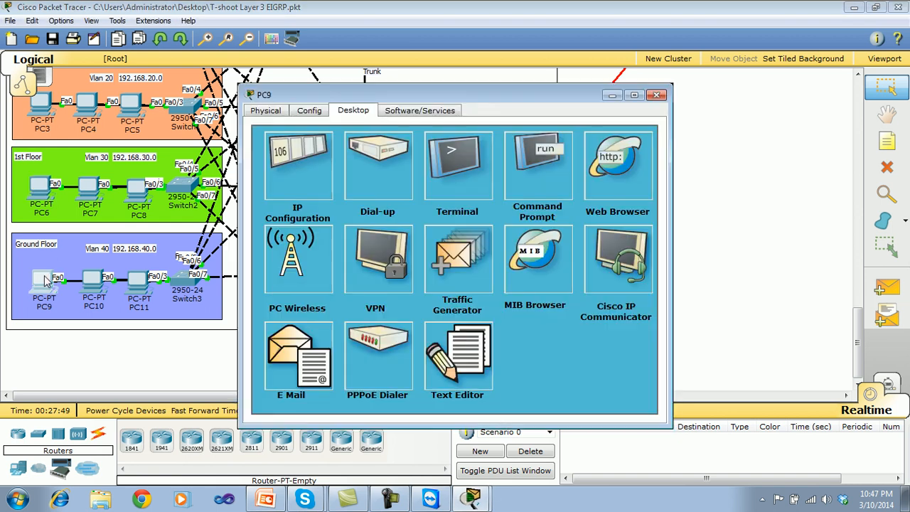
click(306, 370)
click(454, 198)
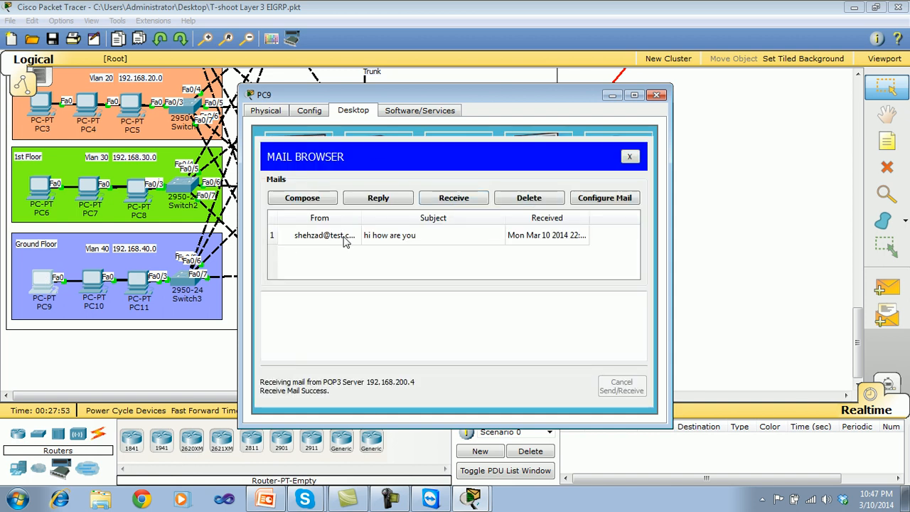
click(344, 241)
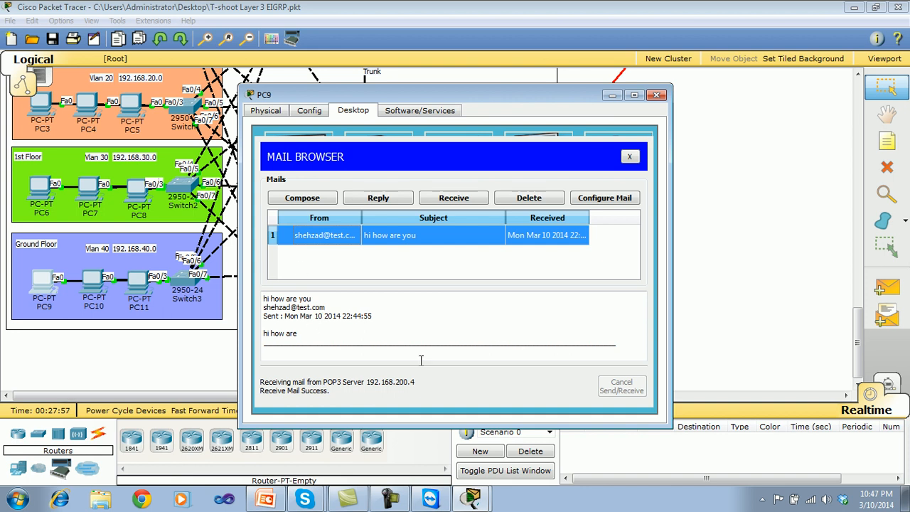
click(629, 156)
click(657, 97)
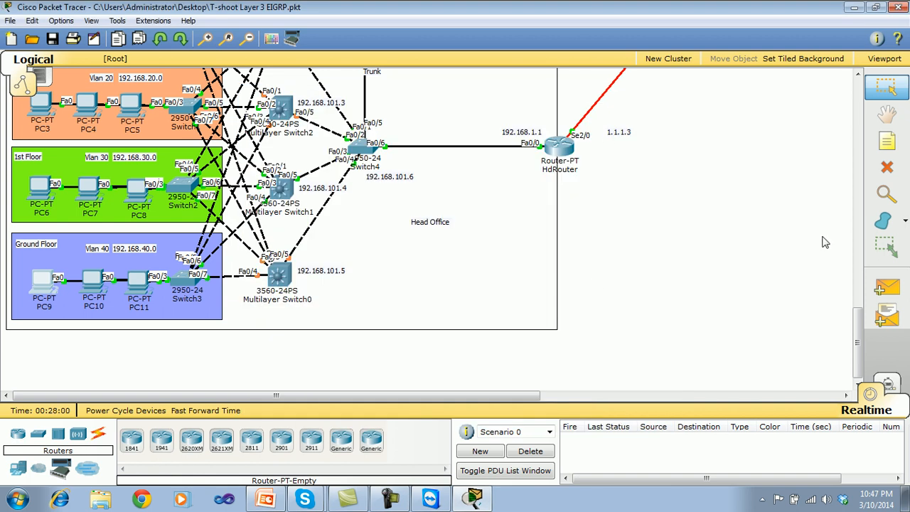
Examine the HTTP service, DNS service and IP configuration of Server0 in the Data Center.
drag(857, 341, 840, 216)
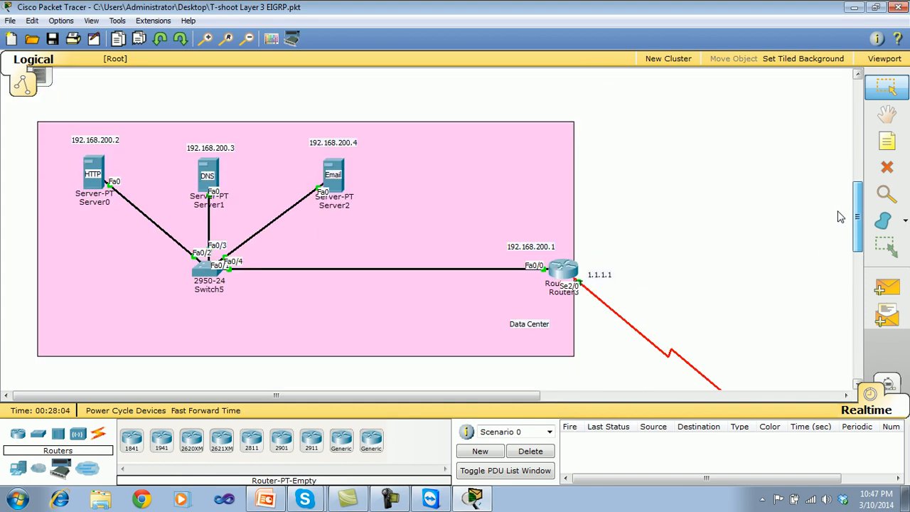
mouse_move(840, 217)
mouse_down()
mouse_move(818, 350)
mouse_move(835, 220)
mouse_up()
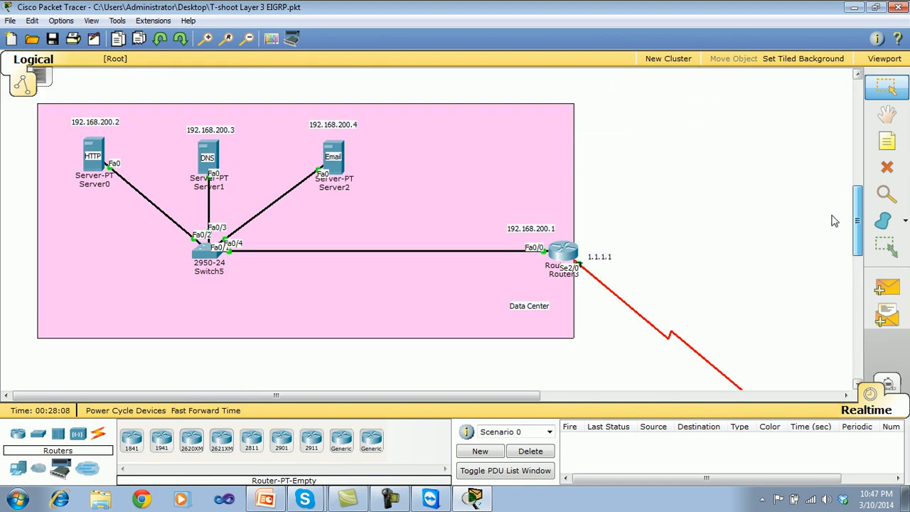
click(101, 144)
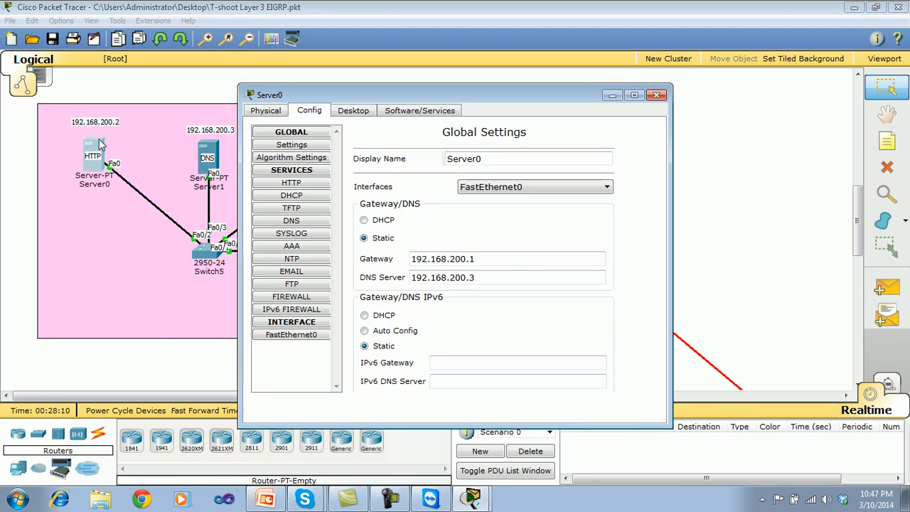
click(303, 186)
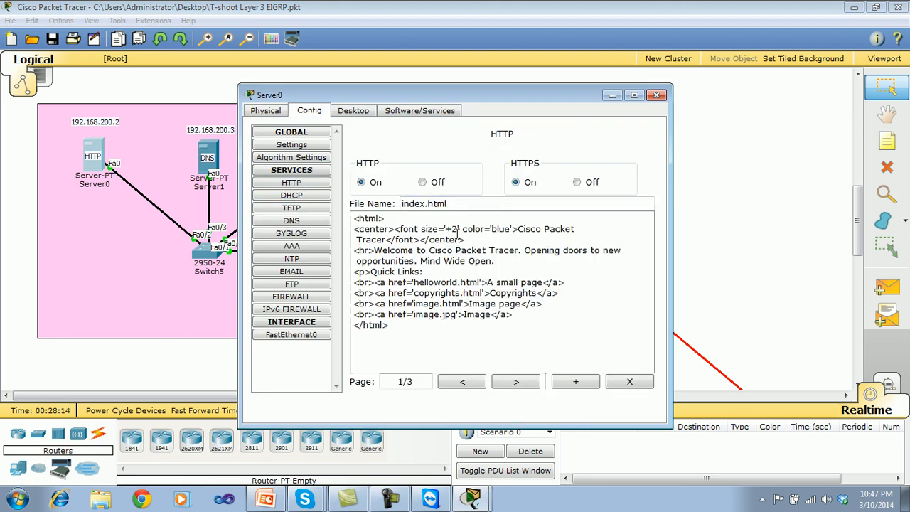
click(291, 220)
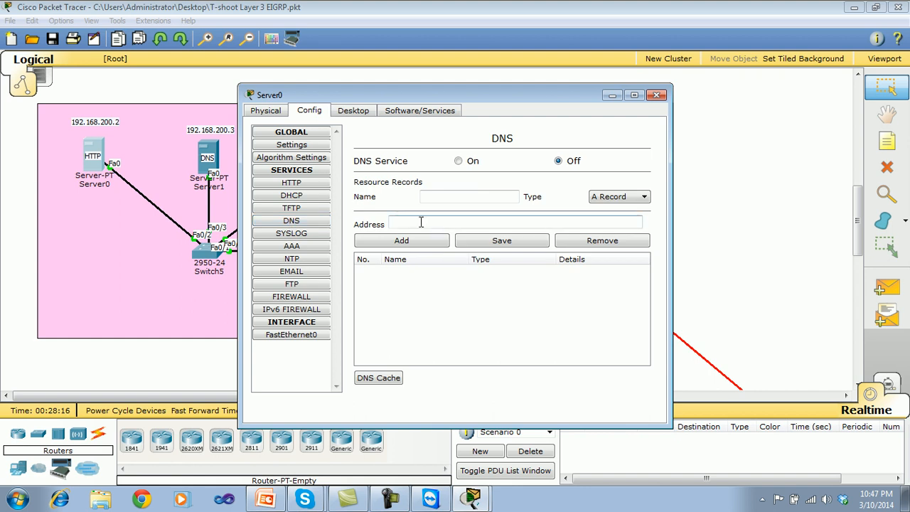
click(341, 114)
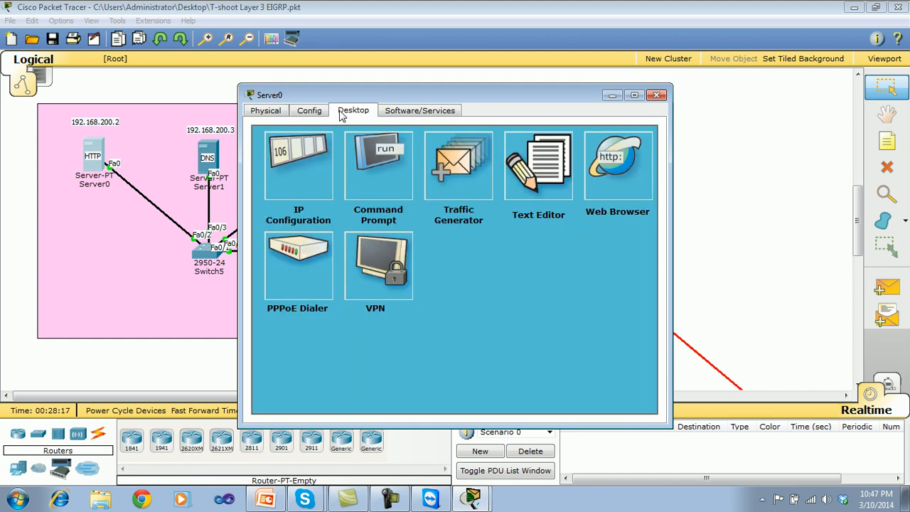
click(307, 167)
click(574, 152)
click(657, 95)
Load test.com in PC9's web browser to test access to the Data Center's web server.
drag(858, 217, 857, 327)
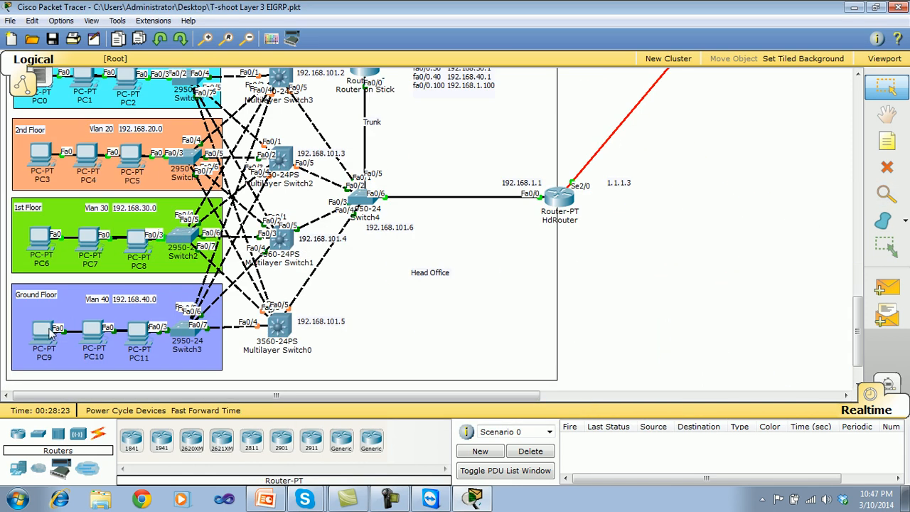
click(46, 330)
click(613, 159)
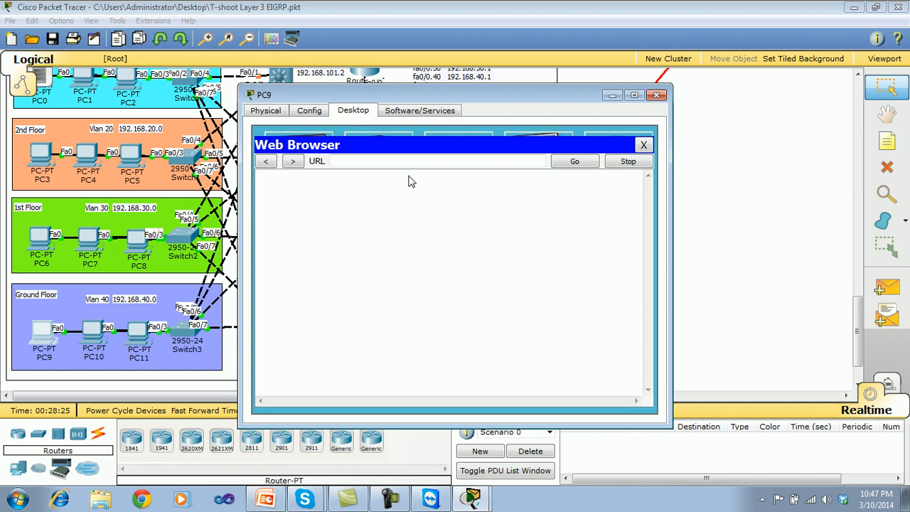
click(403, 166)
text(test.com)
click(575, 164)
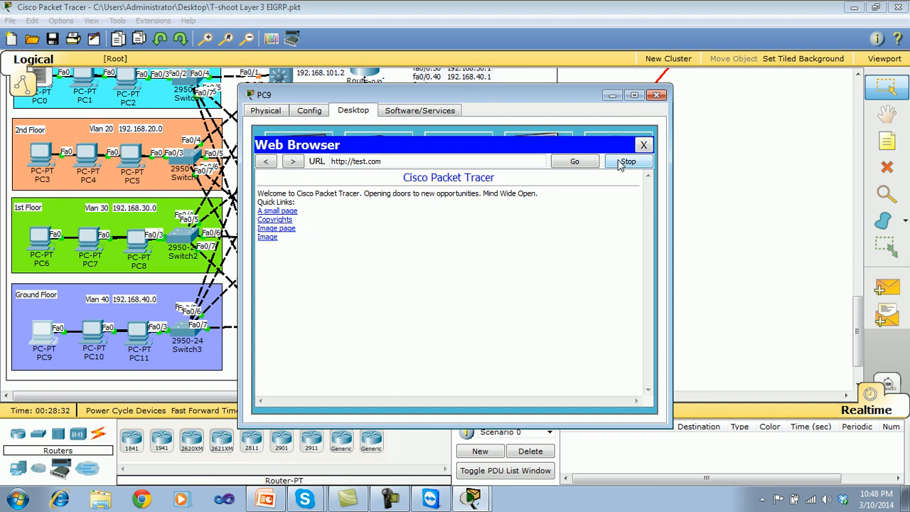
click(643, 145)
click(657, 95)
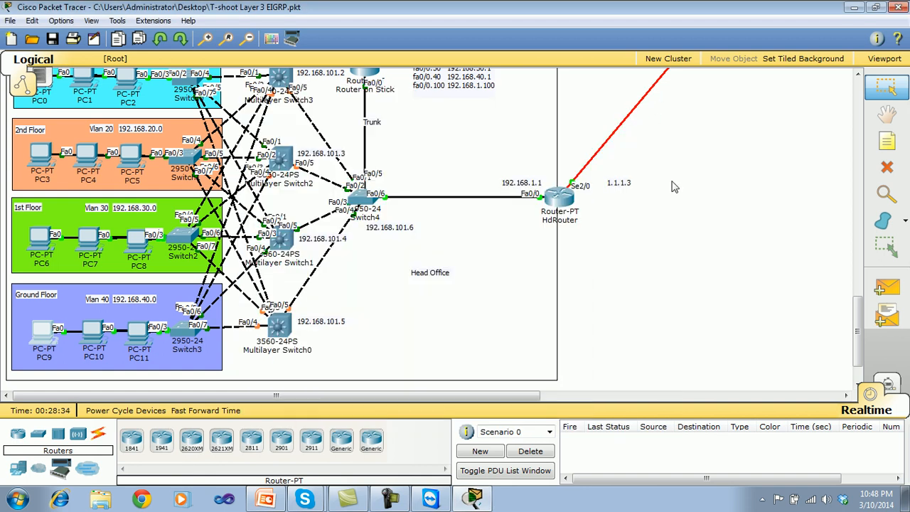
drag(860, 334, 857, 237)
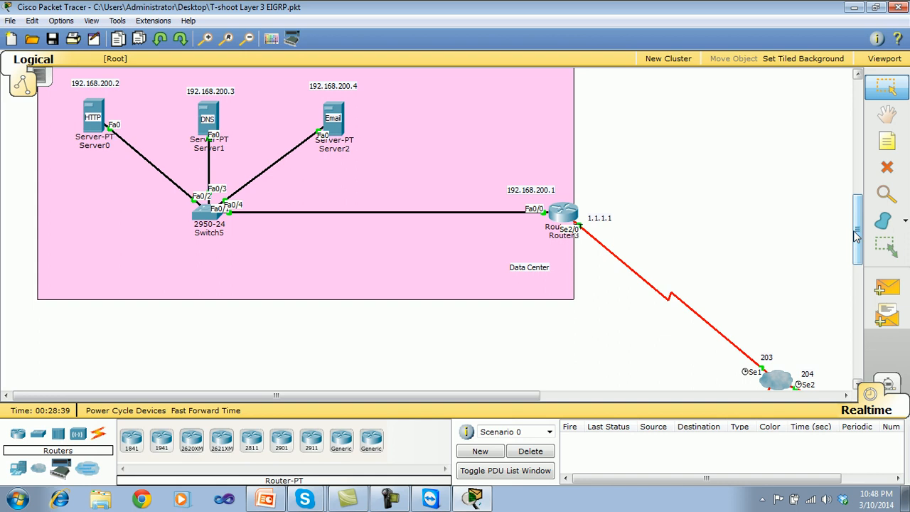
mouse_move(517, 395)
mouse_down()
mouse_move(654, 385)
mouse_move(538, 382)
mouse_move(512, 391)
mouse_up()
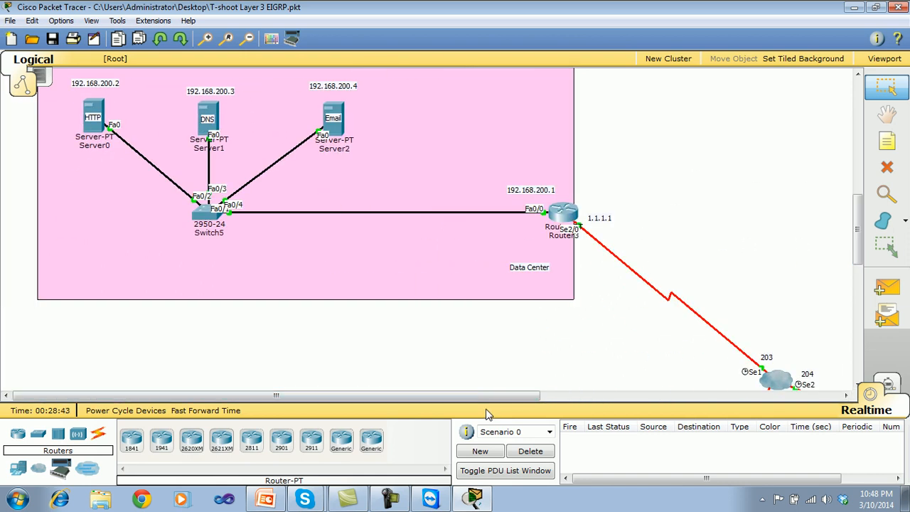
drag(860, 221, 856, 308)
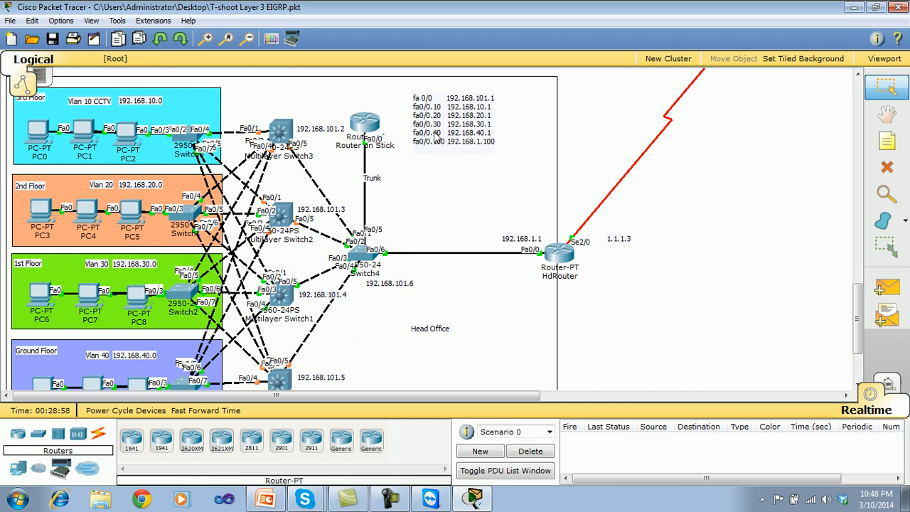
mouse_move(365, 141)
drag(858, 310, 858, 213)
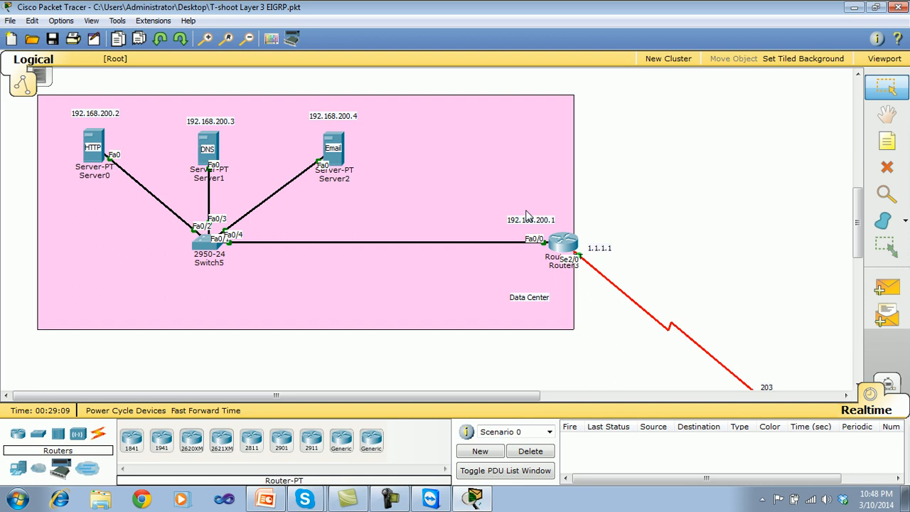
Open the command line of Router4 in Branch Office A and enter privileged EXEC mode.
drag(471, 396, 707, 366)
drag(858, 204, 861, 242)
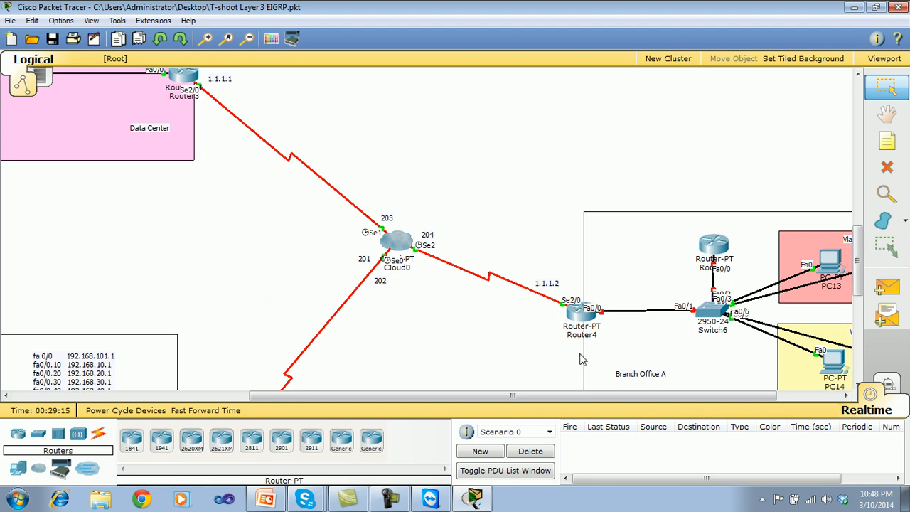
click(583, 313)
drag(514, 89, 730, 72)
click(559, 83)
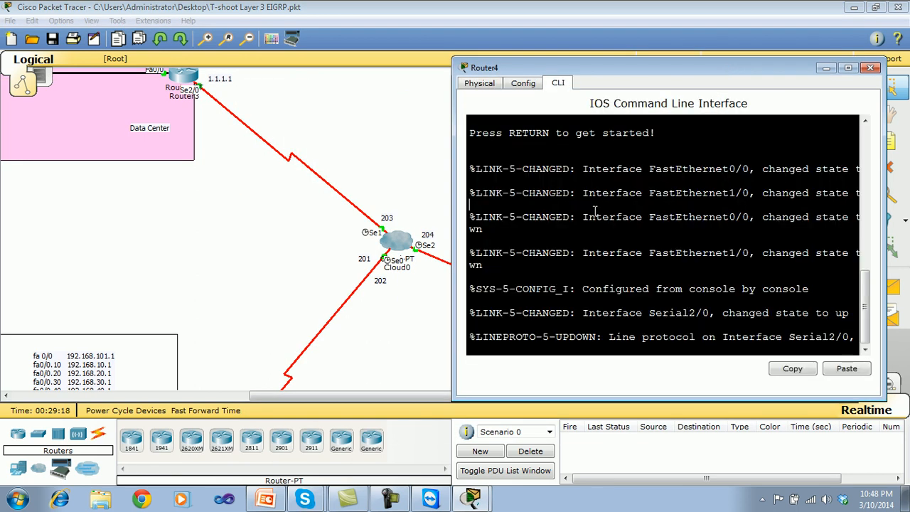
key(Return)
key(Return)
key(Return)
key(Return)
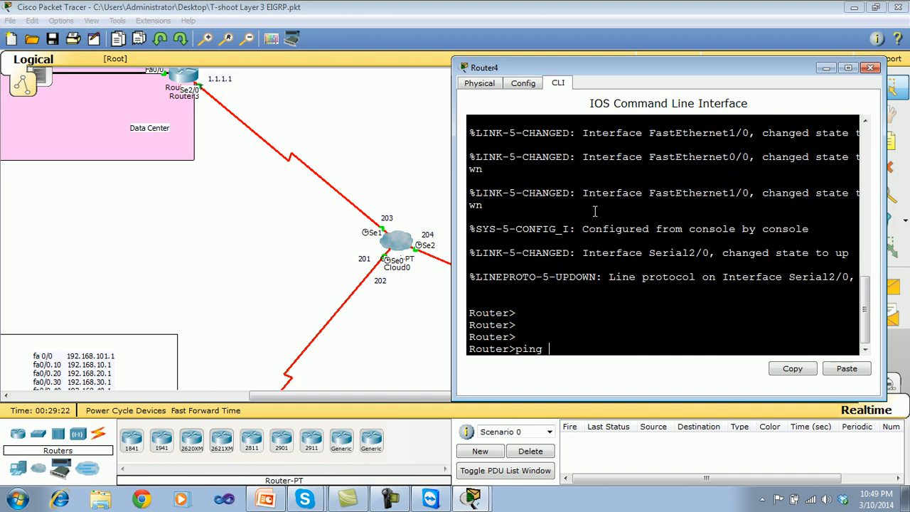
text(en)
key(Return)
Ping the Data Center router at 1.1.1.1 from Router4.
text(ping 1.1.1.1)
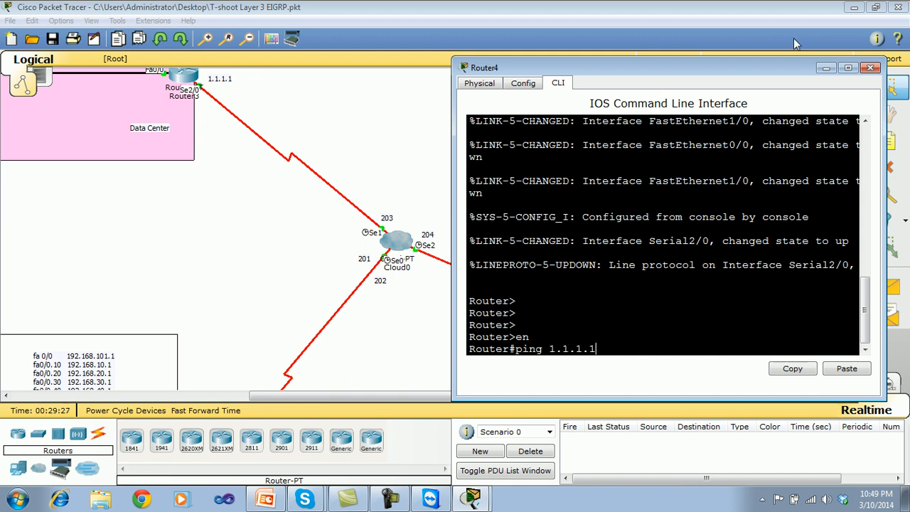
key(Return)
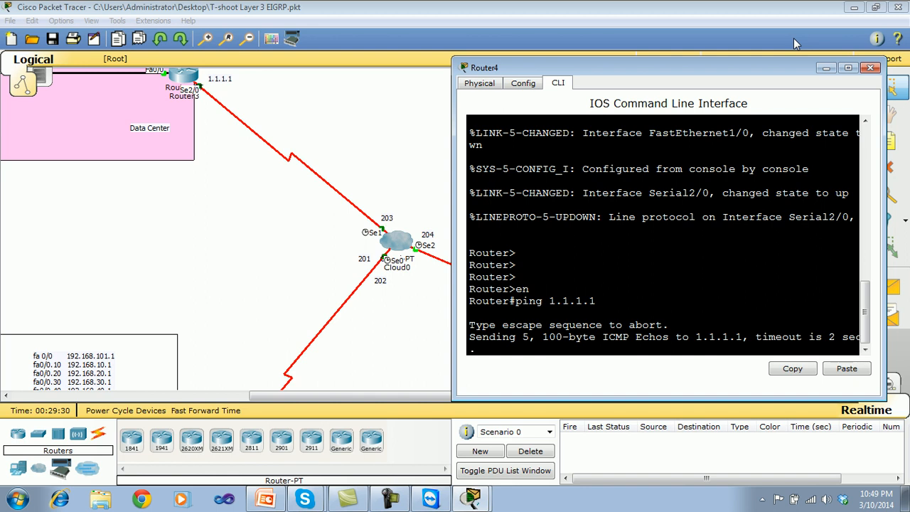
mouse_move(692, 68)
mouse_down()
mouse_move(764, 94)
mouse_move(701, 80)
mouse_up()
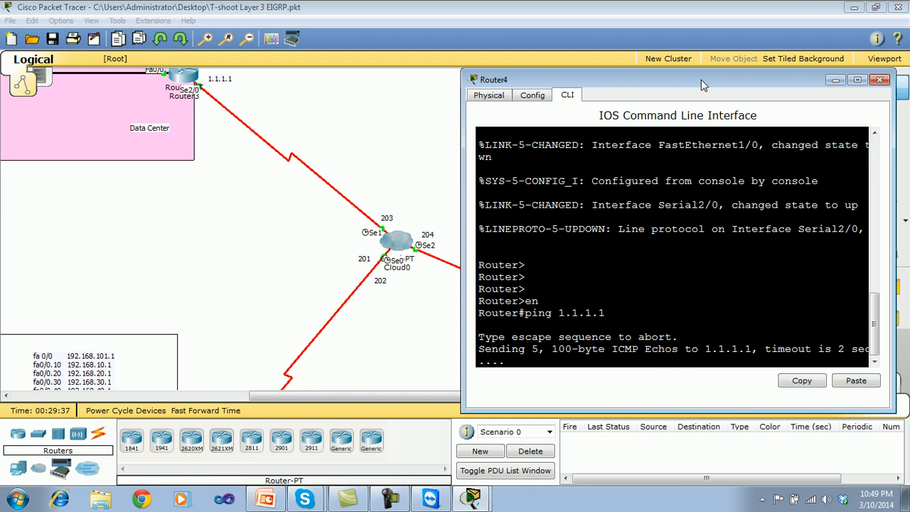
Ping the Head Office router at 1.1.1.3 from Router4 and close the router's window.
text(PING)
key(BackSpace)
key(BackSpace)
key(BackSpace)
key(BackSpace)
key(BackSpace)
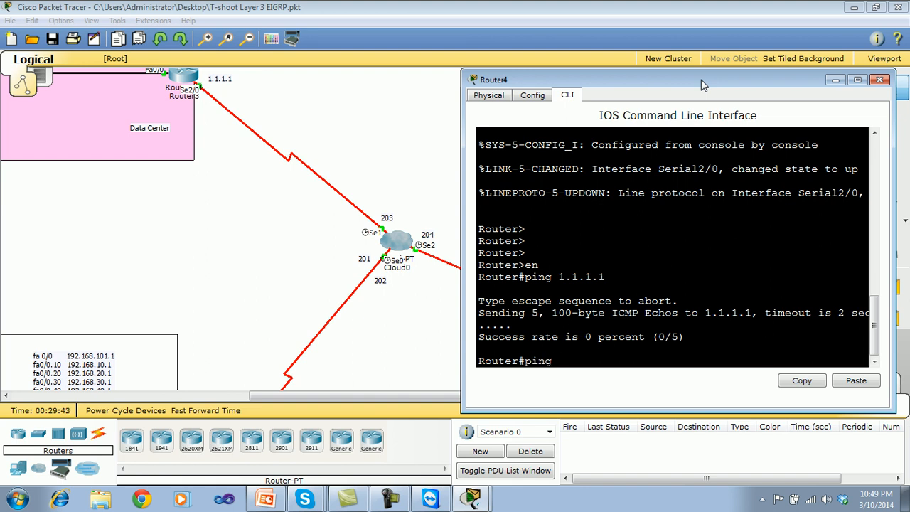
text(ping 1.1.1.3)
key(Return)
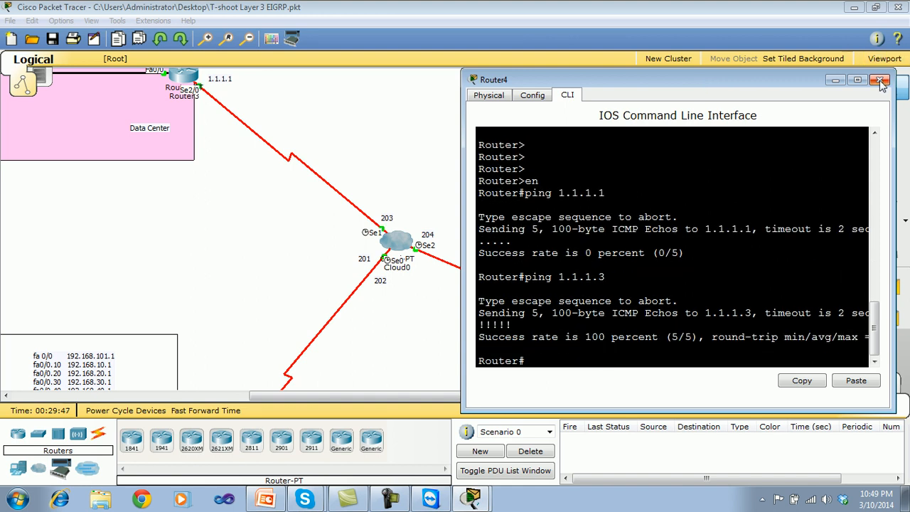
click(880, 79)
drag(555, 395, 619, 410)
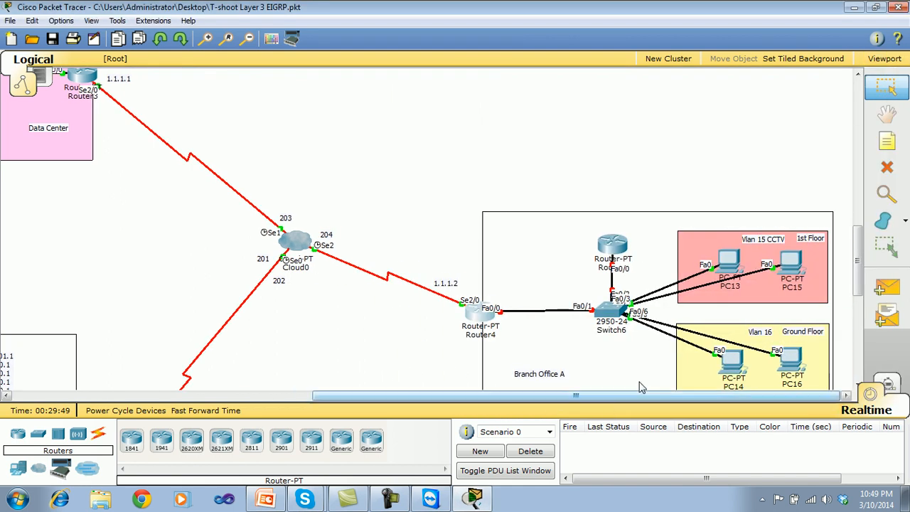
Open Router4's command line in Branch Office A, move its window clear of the branch devices, and enter global configuration mode.
drag(859, 265, 859, 294)
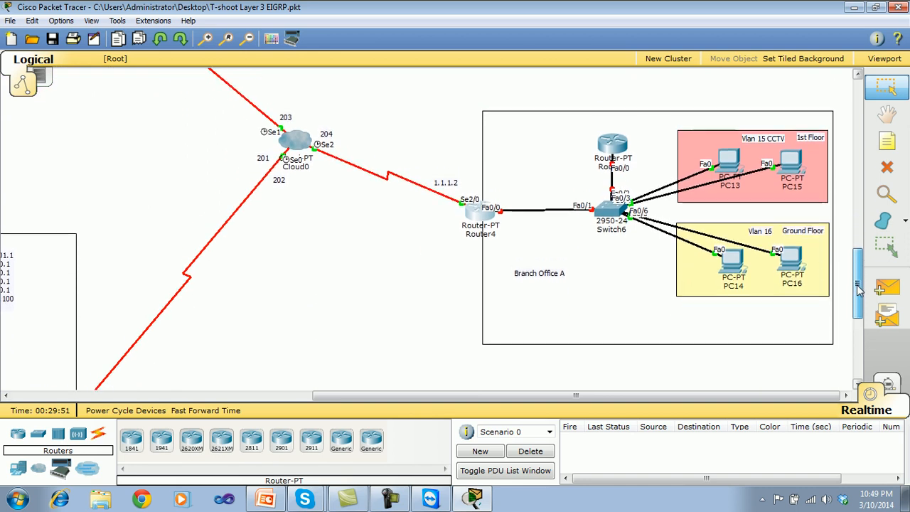
click(494, 212)
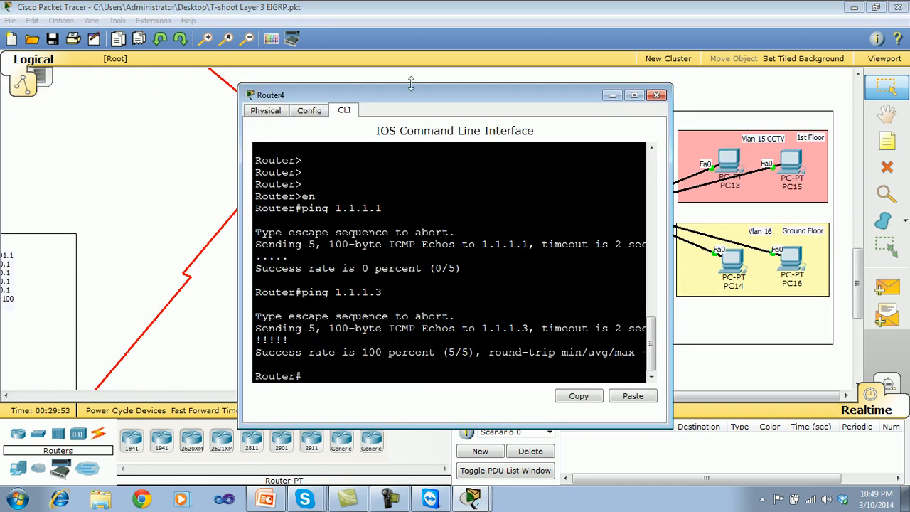
drag(414, 94, 171, 59)
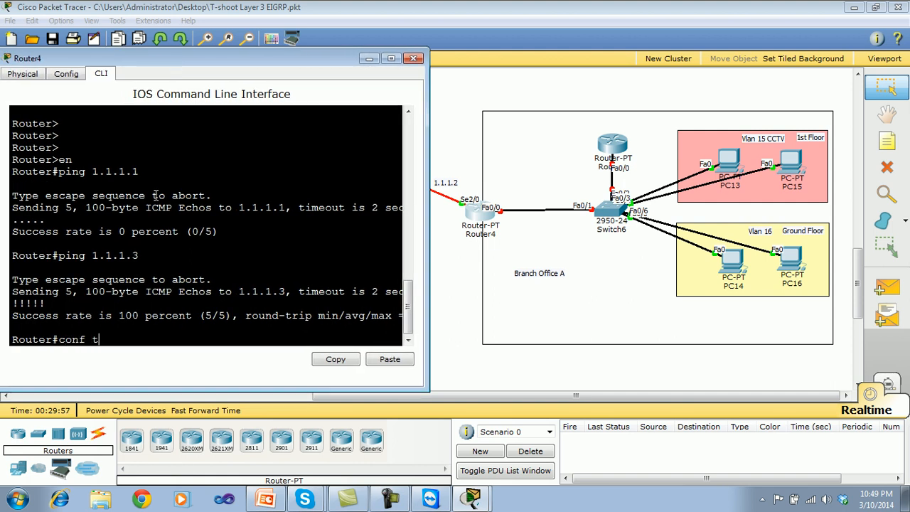
text(conf t)
key(Return)
key(Return)
key(Return)
key(Return)
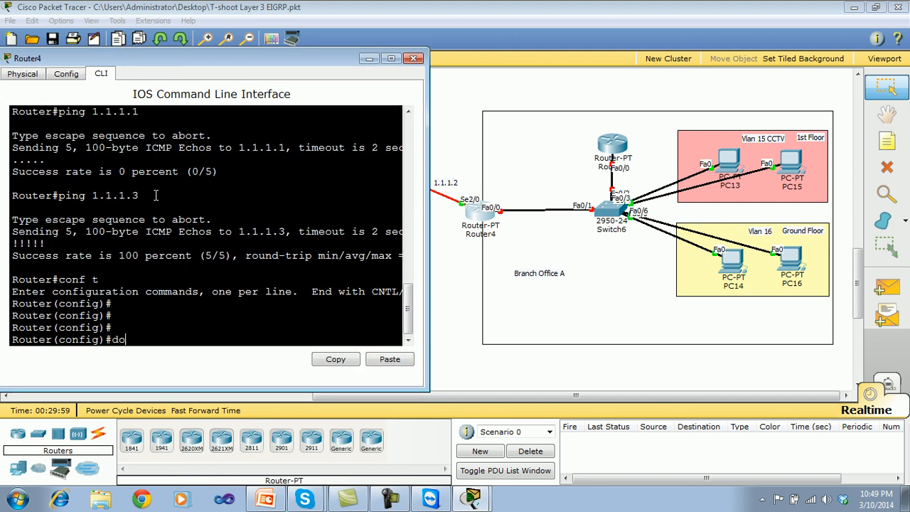
Display Router4's running configuration down to the FastEthernet interfaces and quit the listing.
text(do show ru)
key(Return)
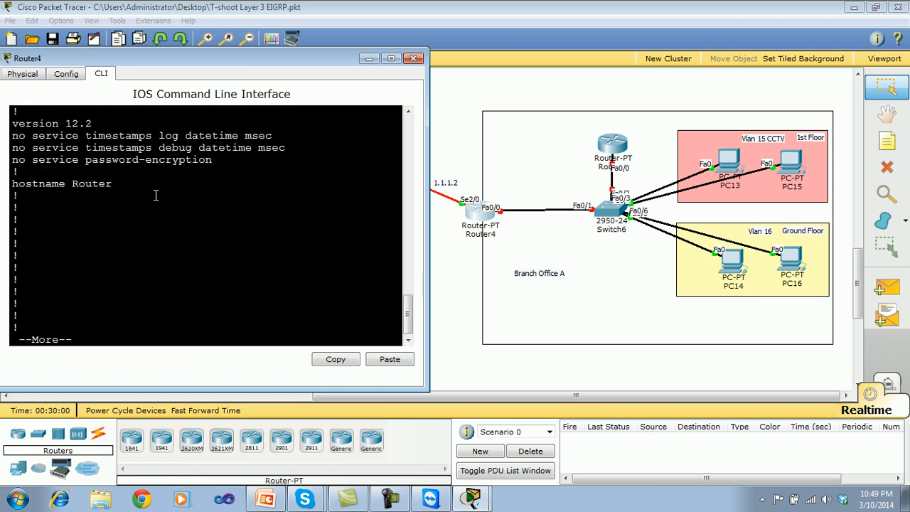
key(Return)
key(Return)
key(Return)
key(Return)
key(Return)
key(Return)
key(Return)
key(Return)
key(Return)
key(Return)
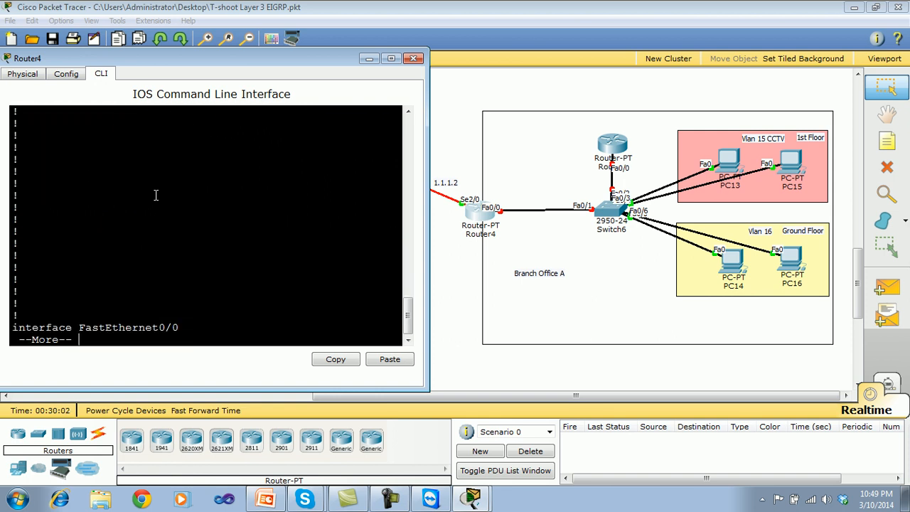
key(Return)
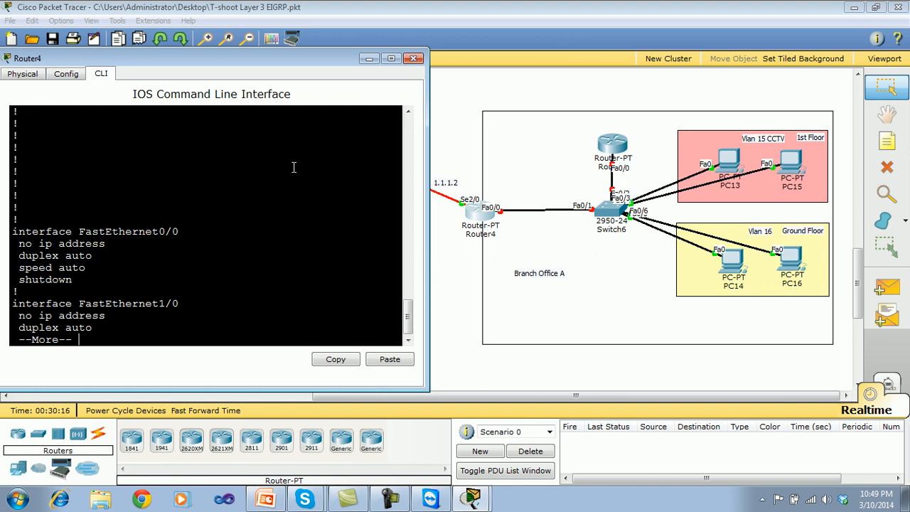
key(q)
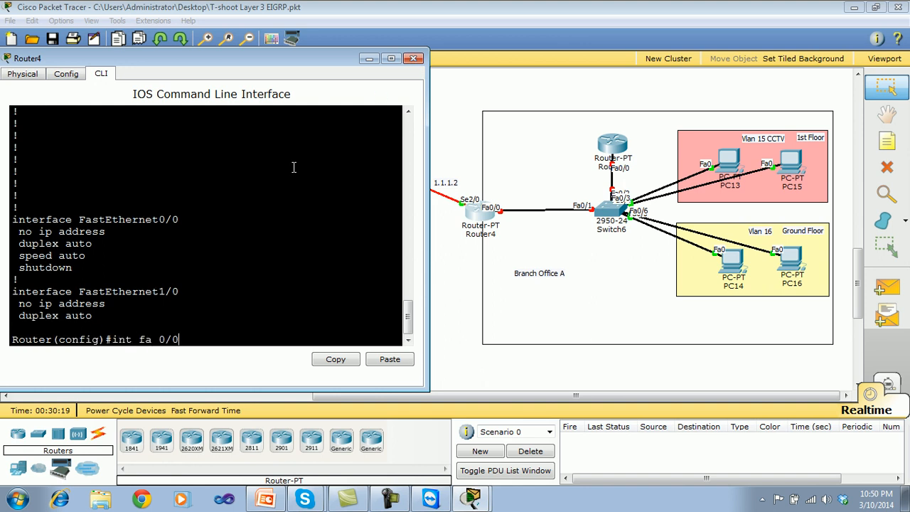
Enter interface configuration mode for FastEthernet 0/0 on Router4.
text(int fa 0/0)
key(Return)
key(Return)
key(Return)
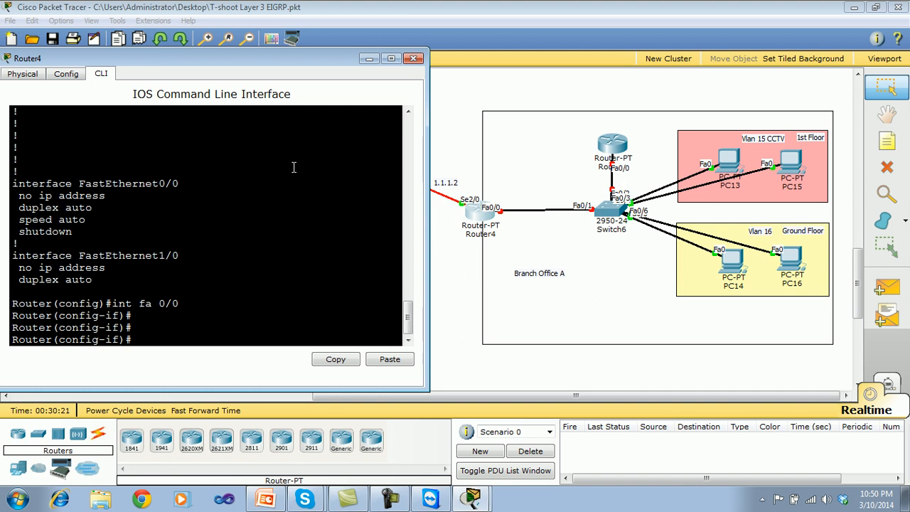
Check the IP configuration of PC13 in VLAN 15 and close its window.
click(737, 165)
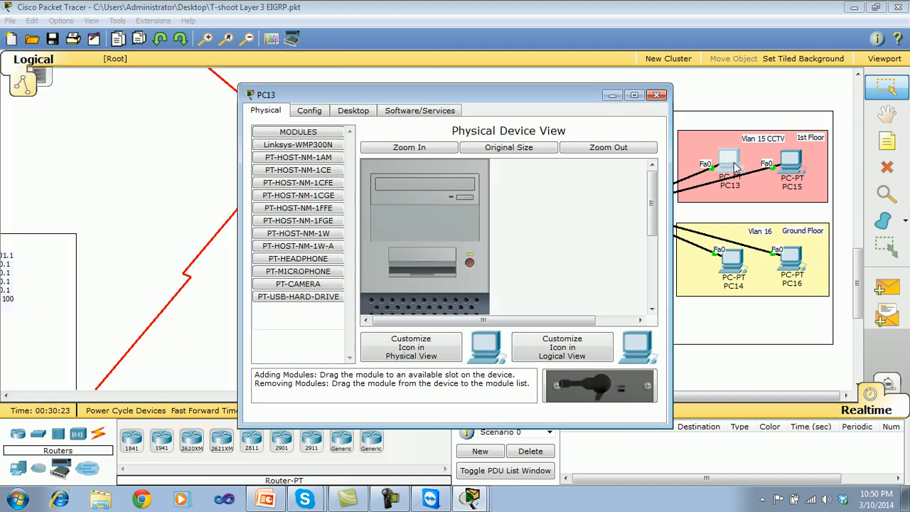
click(313, 112)
click(352, 112)
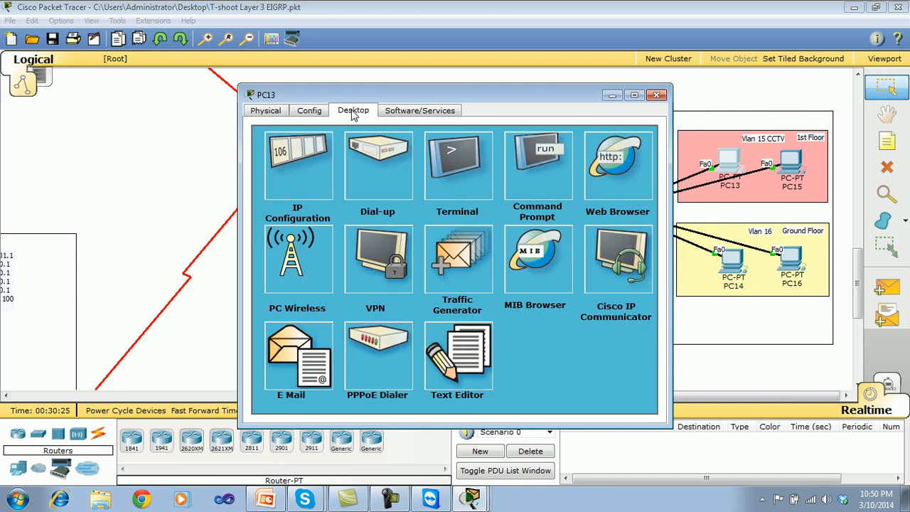
click(300, 151)
click(562, 118)
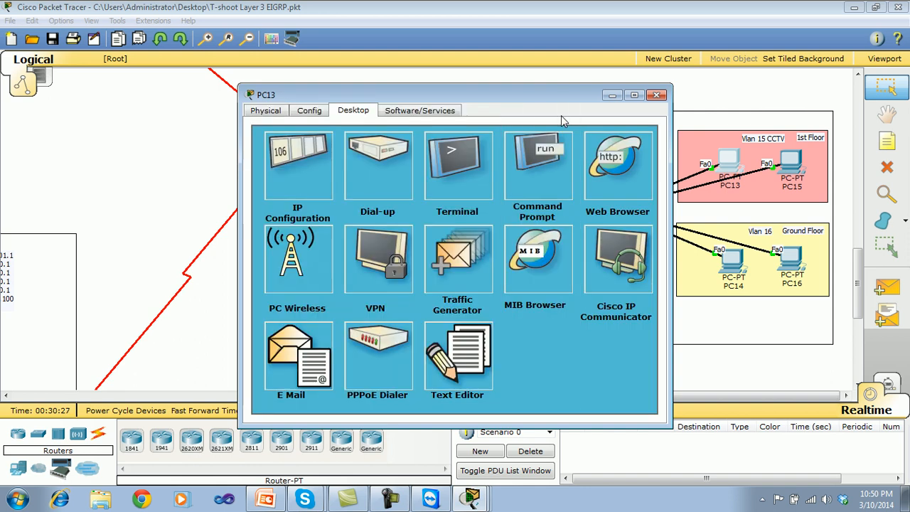
click(657, 94)
Check the IP configuration of PC15 in VLAN 15 and close its window.
click(797, 165)
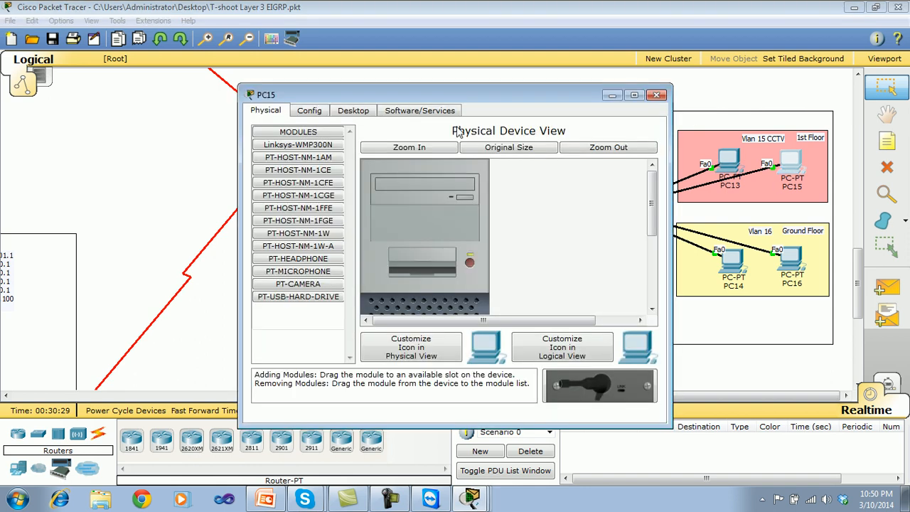
click(316, 112)
click(352, 111)
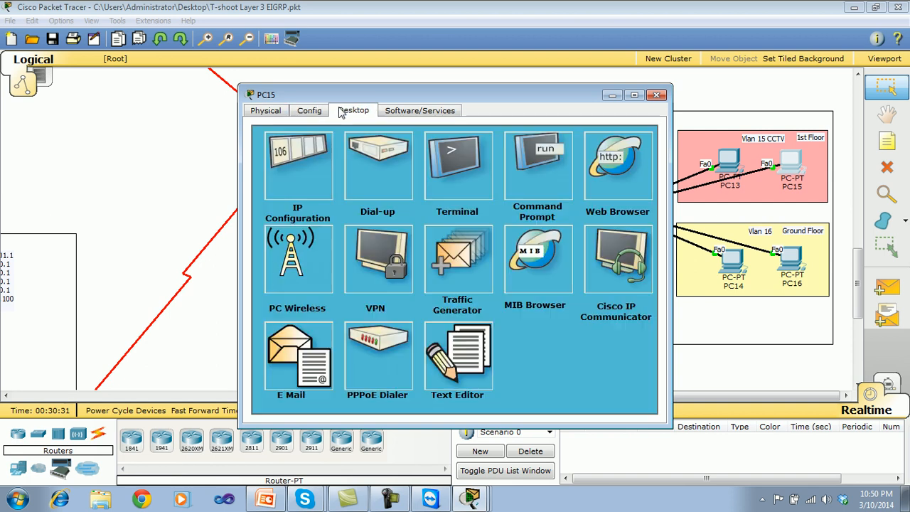
click(301, 150)
click(562, 118)
click(657, 94)
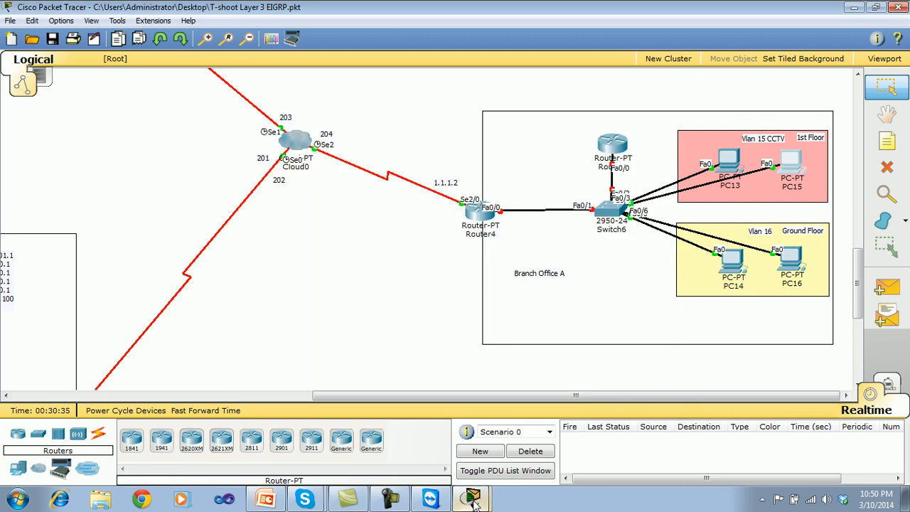
Return to Router4's command line and assign IP address 192.168.115.1 with mask 255.255.255.0 to FastEthernet 0/0.
click(472, 501)
click(470, 476)
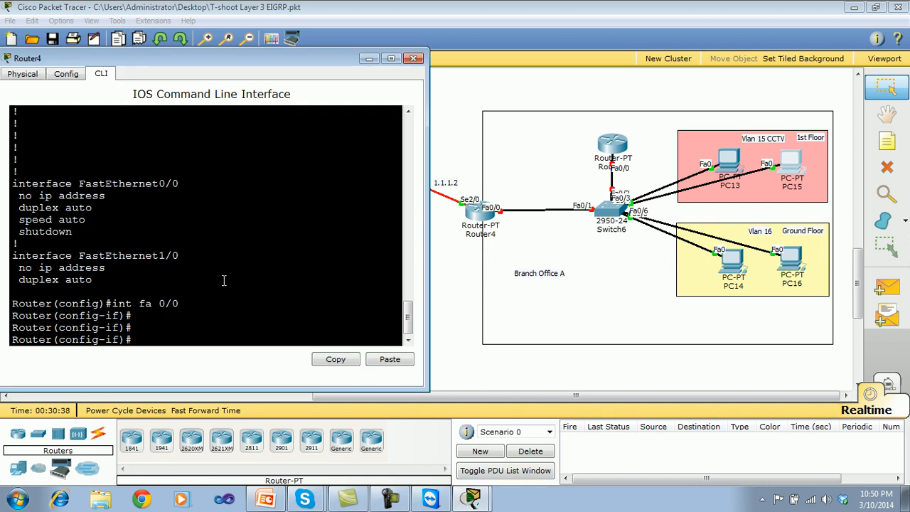
text(ip add 192)
text(.168)
text(.1)
text(50)
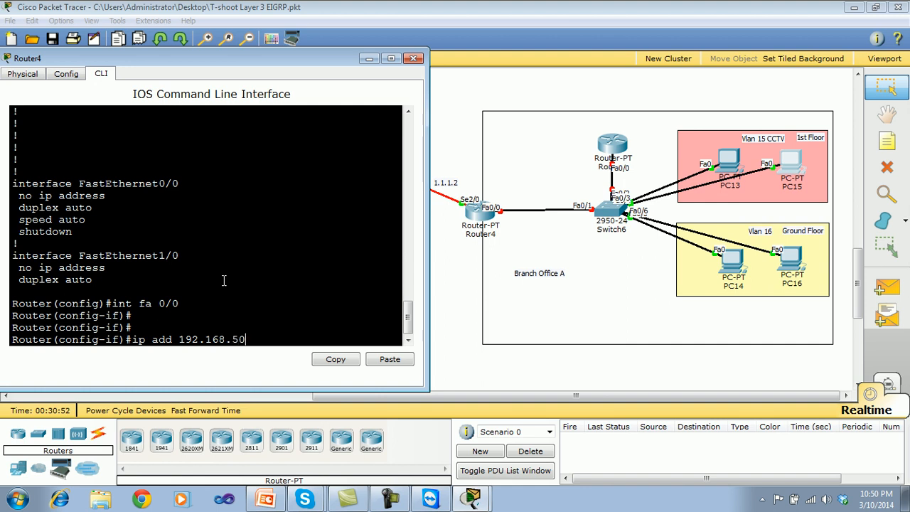
key(BackSpace)
key(BackSpace)
text(15.1 255.255.255.0)
key(Return)
Enable Router4's FastEthernet 0/0 with no shutdown, save the configuration with wr, and close the router's window.
text(no sh)
key(Return)
key(Return)
key(Return)
key(Return)
key(Return)
key(Return)
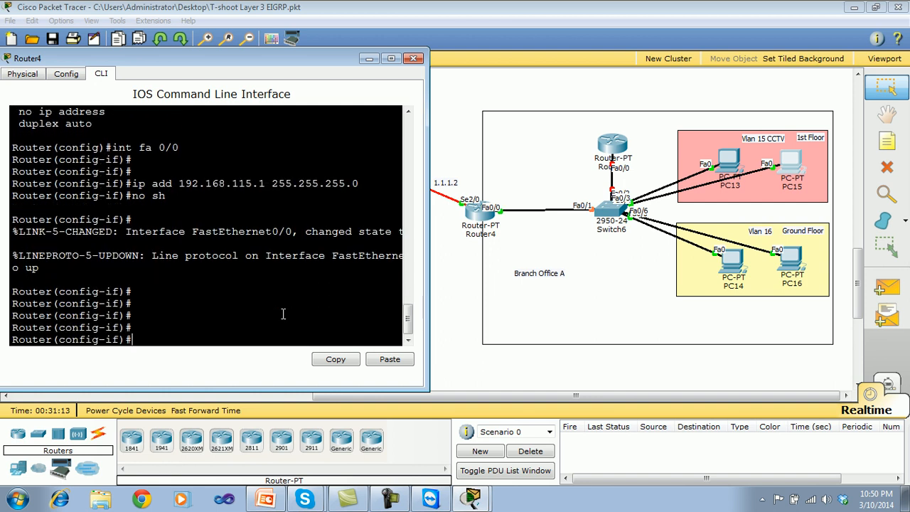
key(ctrl+z)
text(wr)
key(Return)
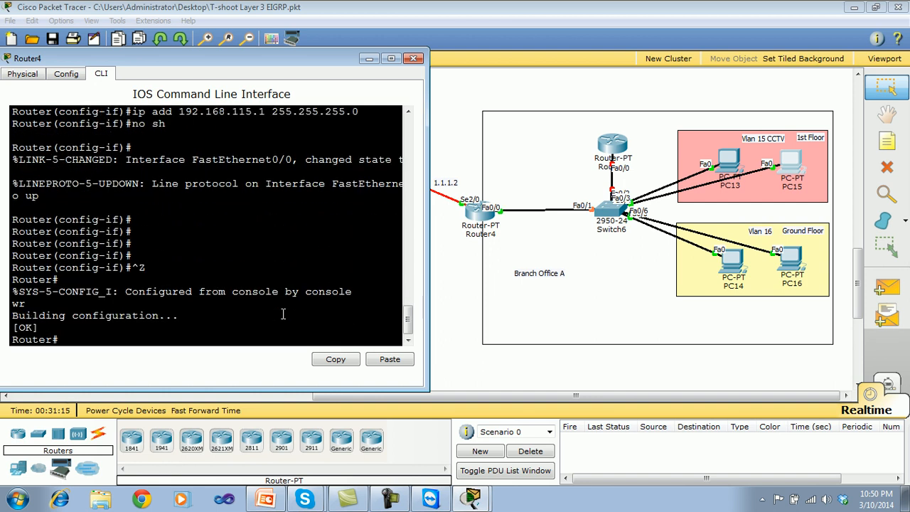
click(414, 59)
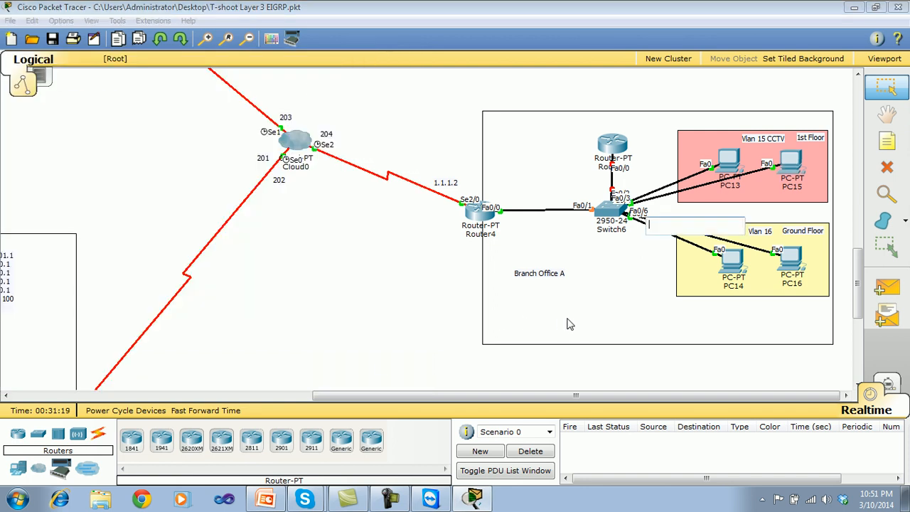
Nudge the Branch Office A label upward and add the note 192.168.115.1 just above Router4's Fa0/0 link.
drag(548, 279, 540, 269)
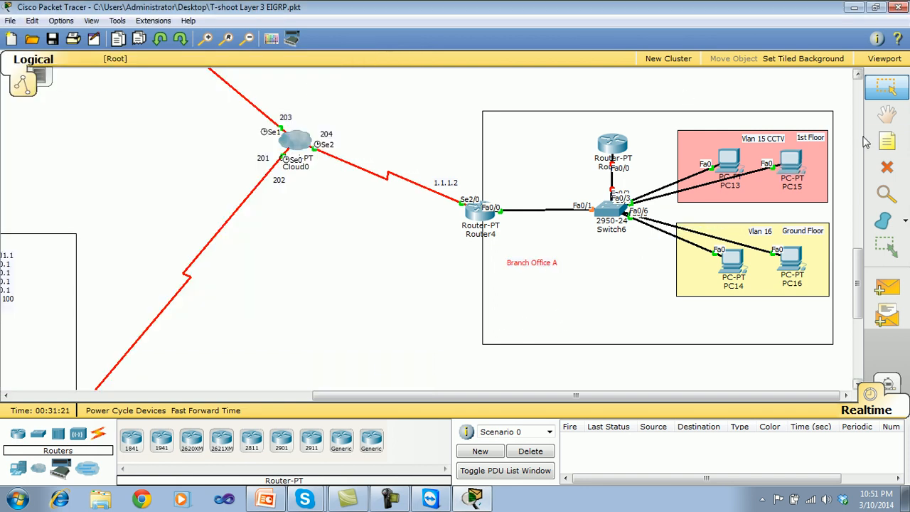
click(887, 141)
click(498, 189)
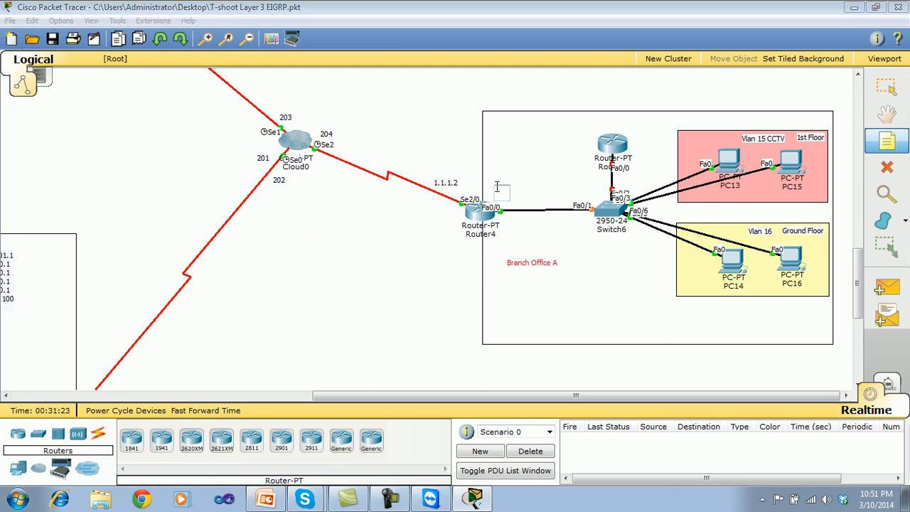
text(192.168.11)
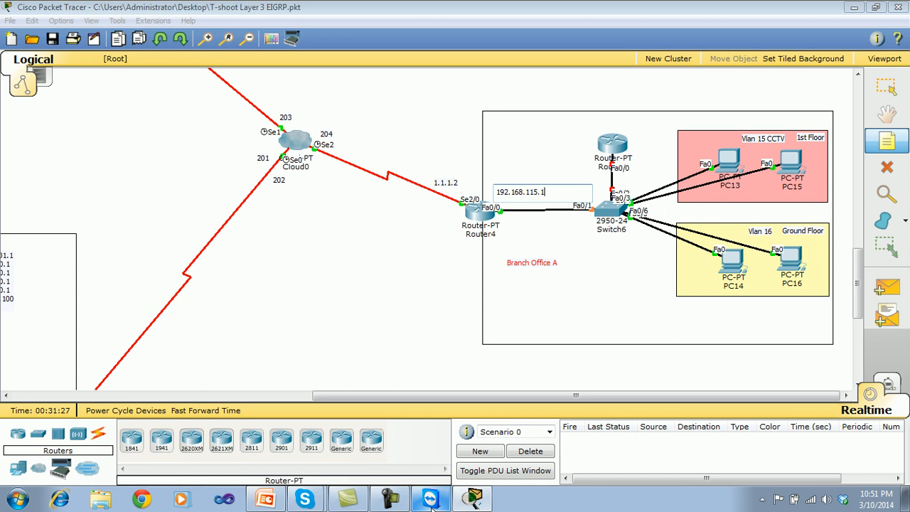
text(5.1)
key(Escape)
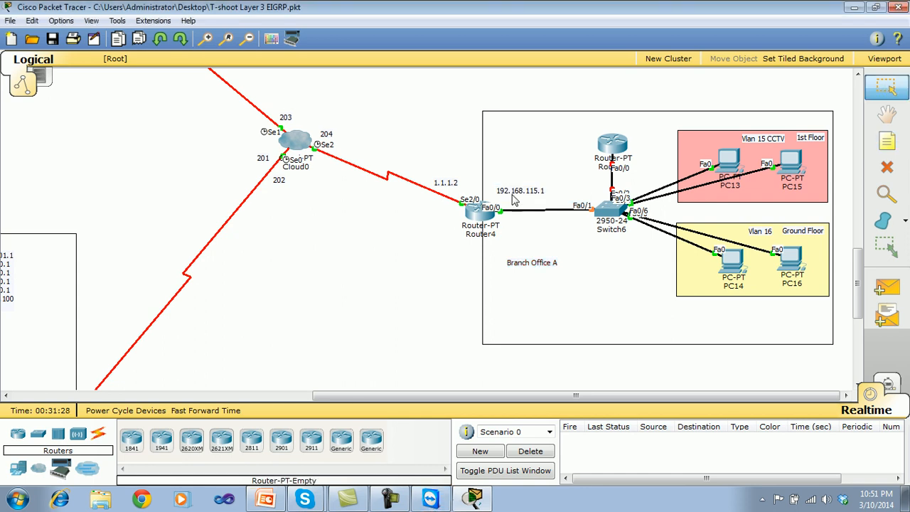
mouse_move(515, 199)
mouse_down()
mouse_move(392, 264)
mouse_move(524, 199)
mouse_move(517, 201)
mouse_up()
double_click(393, 265)
click(403, 297)
Add the note "Vlan 75 admin Branch" and place it in the upper part of the Branch Office A box.
click(899, 147)
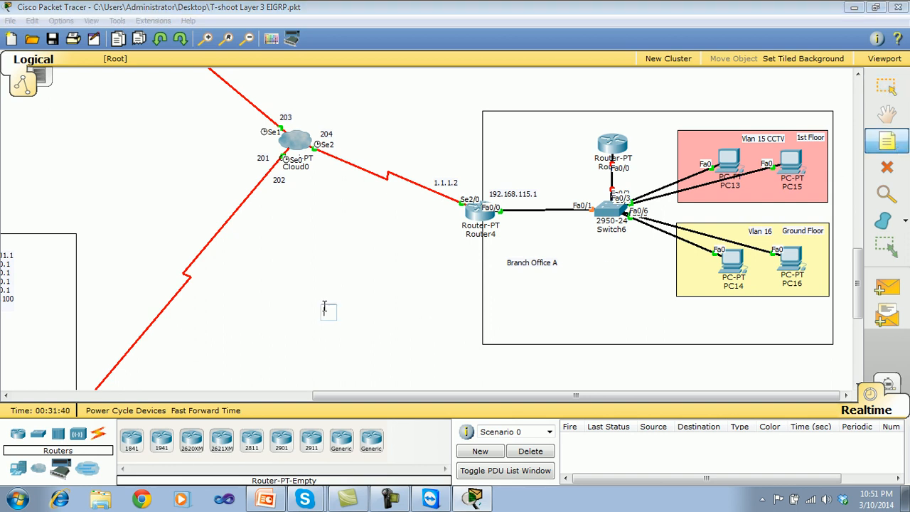
click(325, 307)
text(Vlan admin)
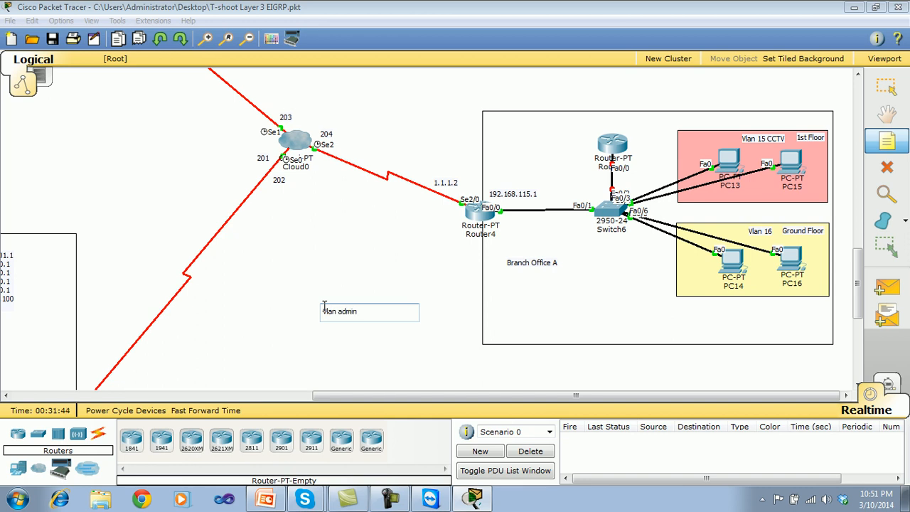
text( Branch)
text( 75)
click(375, 359)
drag(355, 313, 544, 135)
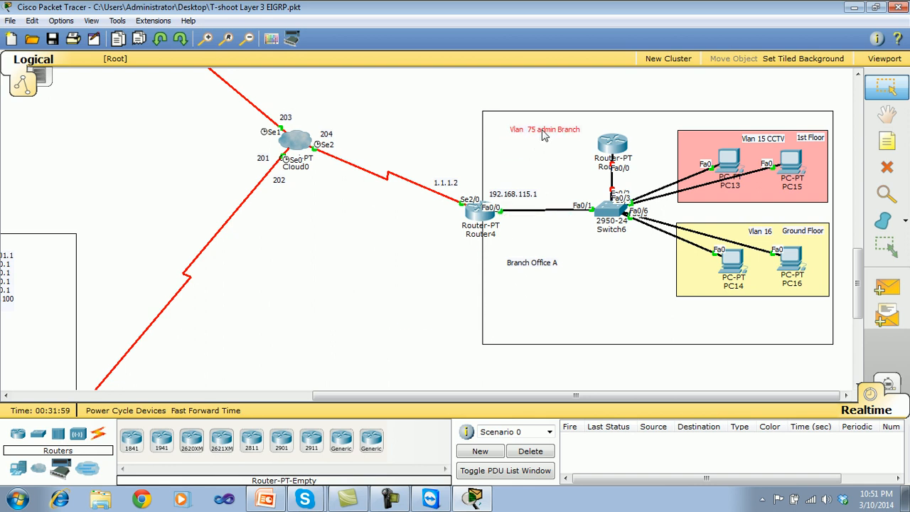
Add the note 192.168.15.2 above PC13 in the VLAN 15 CCTV area.
click(393, 286)
click(887, 142)
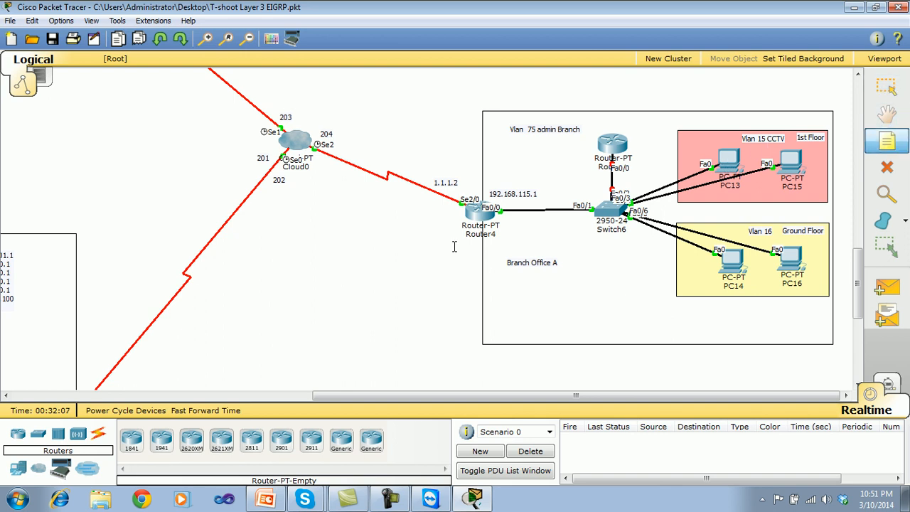
click(687, 142)
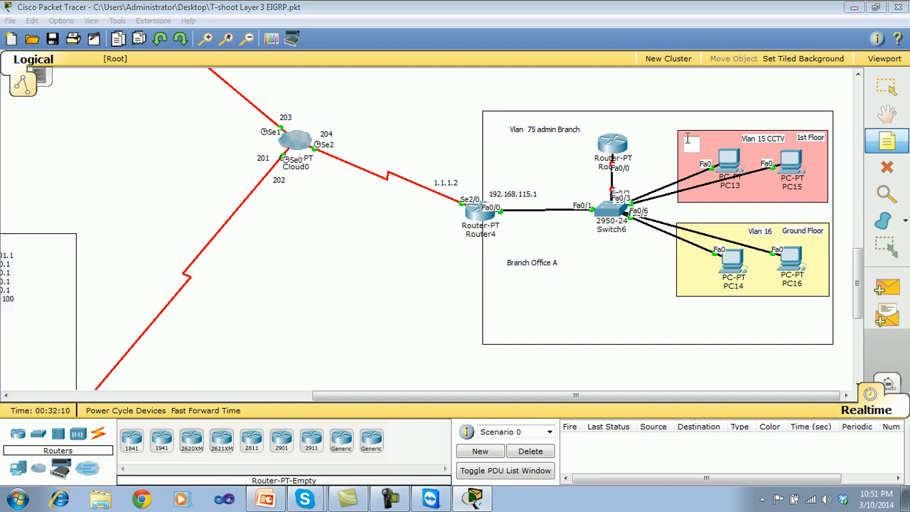
text(192.168)
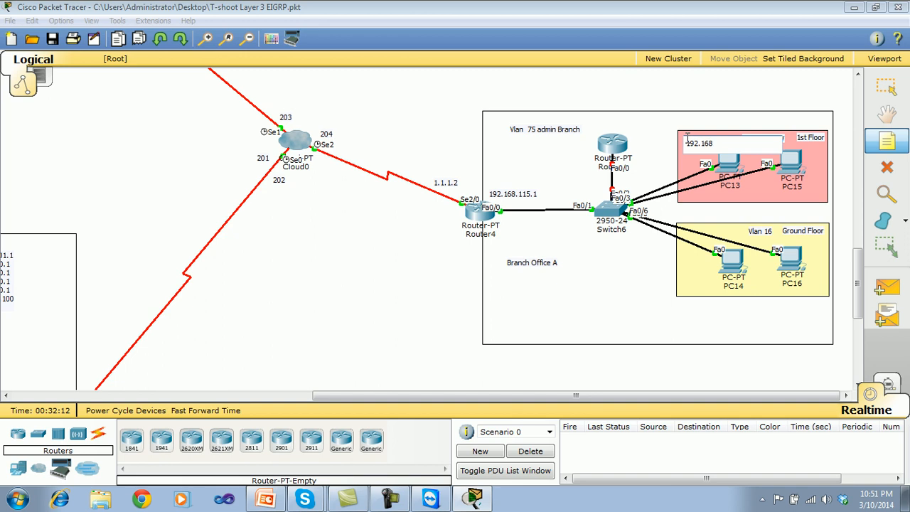
text(.15.2)
click(402, 268)
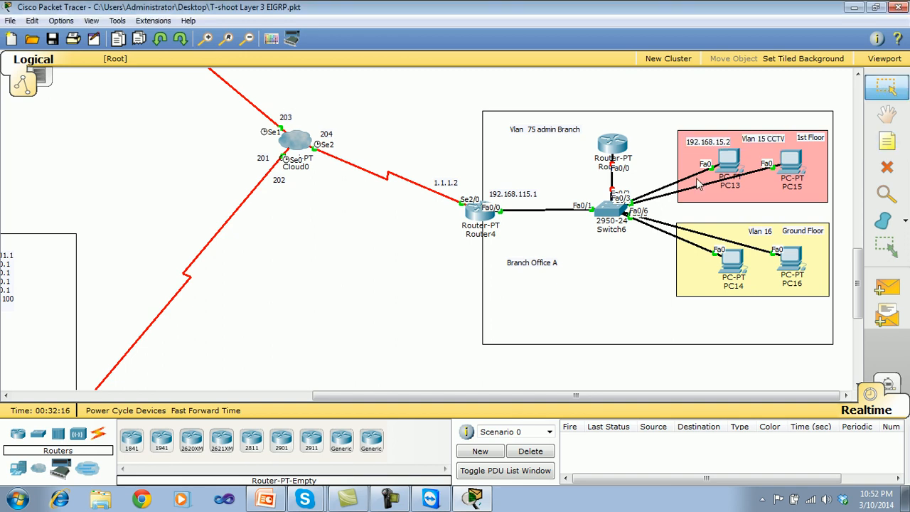
Add the note 192.168.15.3 below PC15 in the VLAN 15 CCTV area.
click(886, 143)
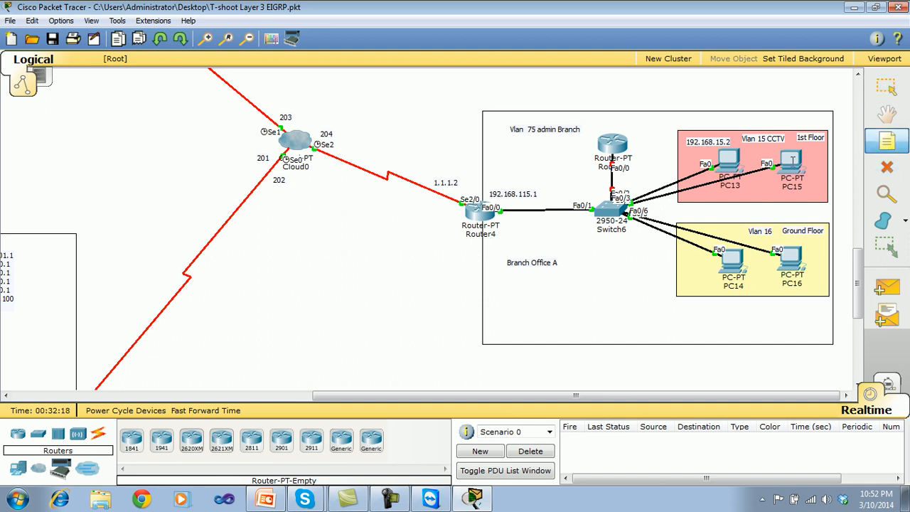
click(776, 197)
text(192.168.15)
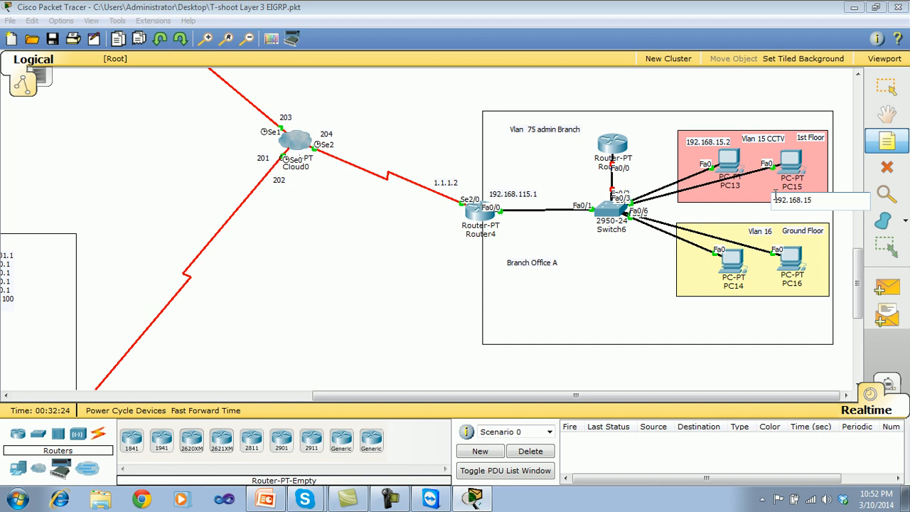
text(.3)
key(Escape)
Add the note "fa0/0.15 192.168.15.1" just below the "Vlan 75 admin Branch" note in the Branch Office A box.
click(887, 141)
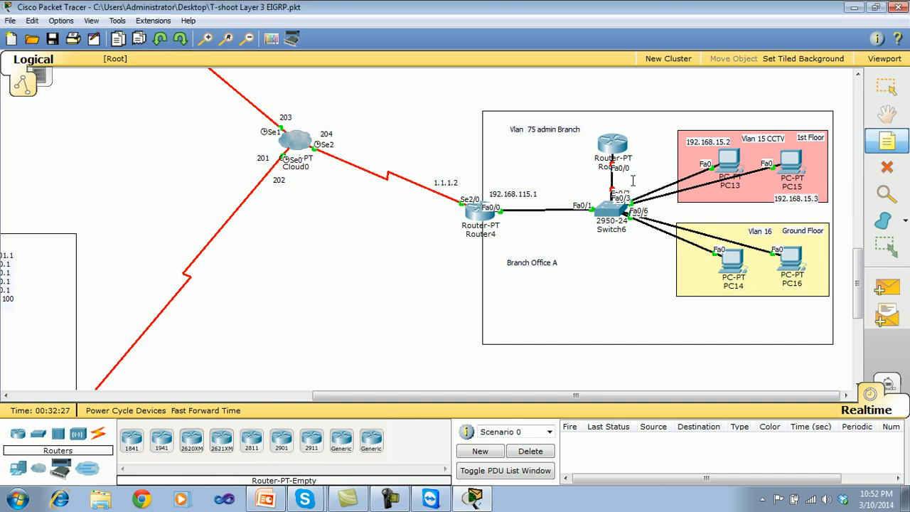
click(511, 142)
text(fa0)
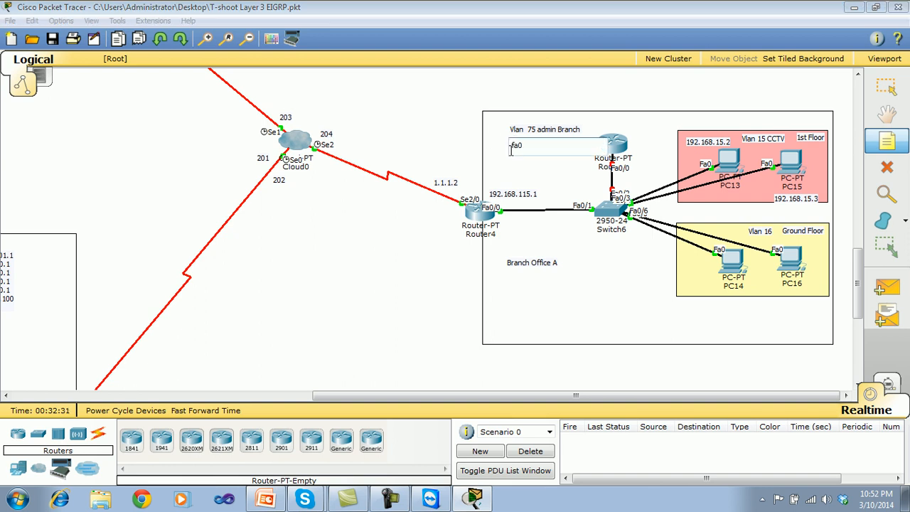
text(/0.14)
text( 192.168.15.1)
click(346, 301)
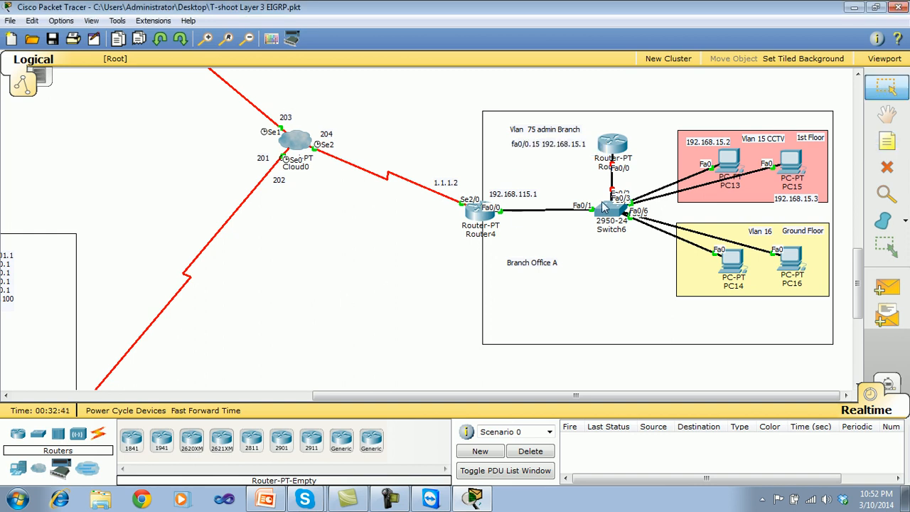
Add the note 192.168.16.2 below PC14 and shift it to the lower-left corner of the yellow VLAN 16 area.
click(886, 141)
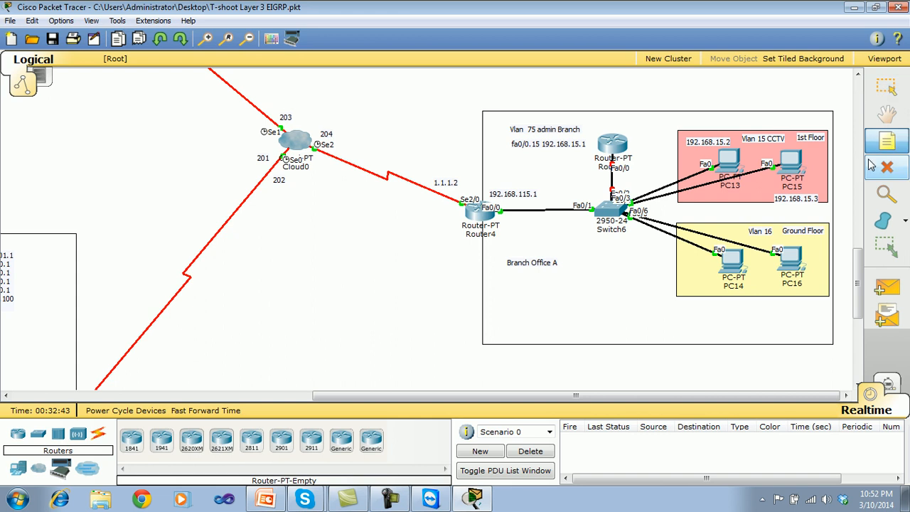
click(700, 287)
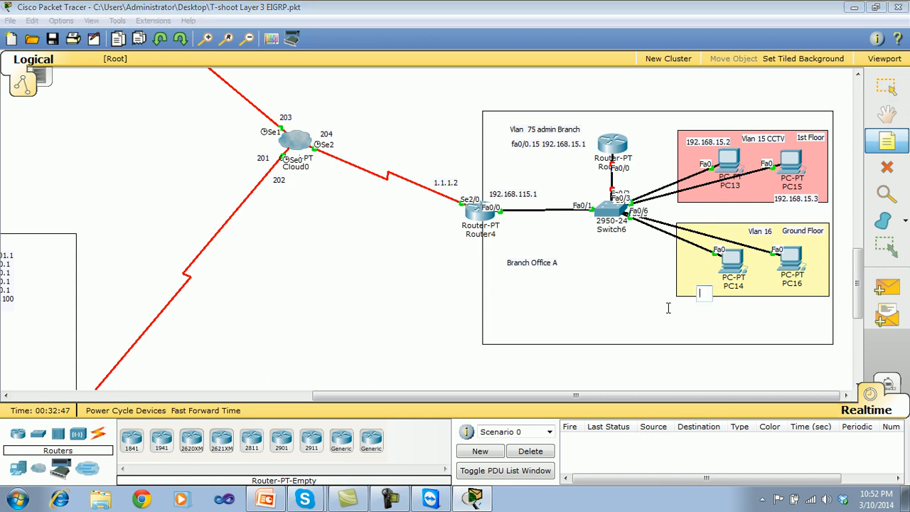
text(19)
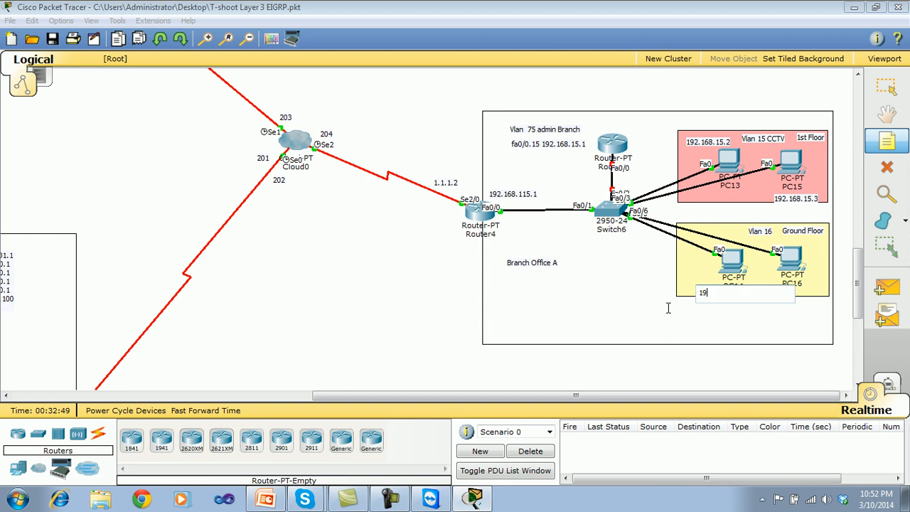
text(2.168.16.2)
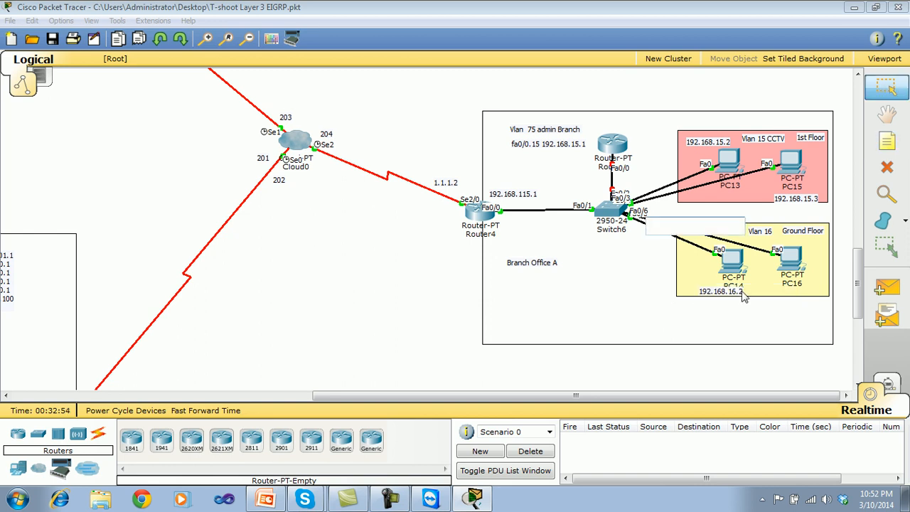
drag(745, 292, 697, 291)
click(686, 313)
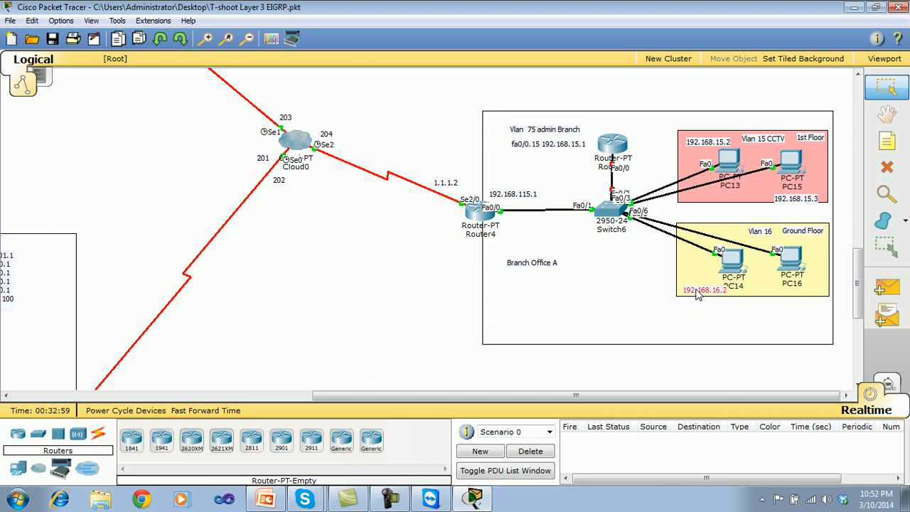
Add the note 192.168.16.3 directly below PC16 in the VLAN 16 area.
click(887, 142)
click(770, 293)
text(192.168.16.2)
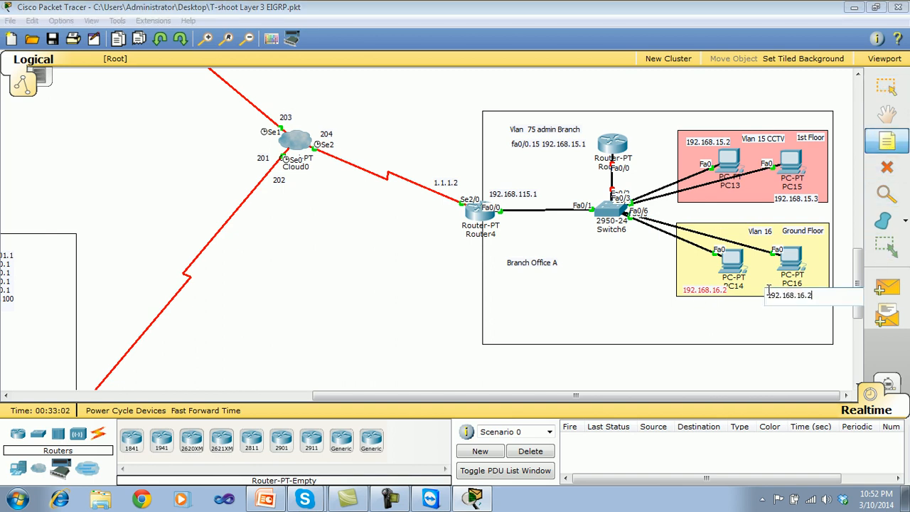
text(2)
key(BackSpace)
text(3)
click(723, 340)
drag(793, 295, 798, 293)
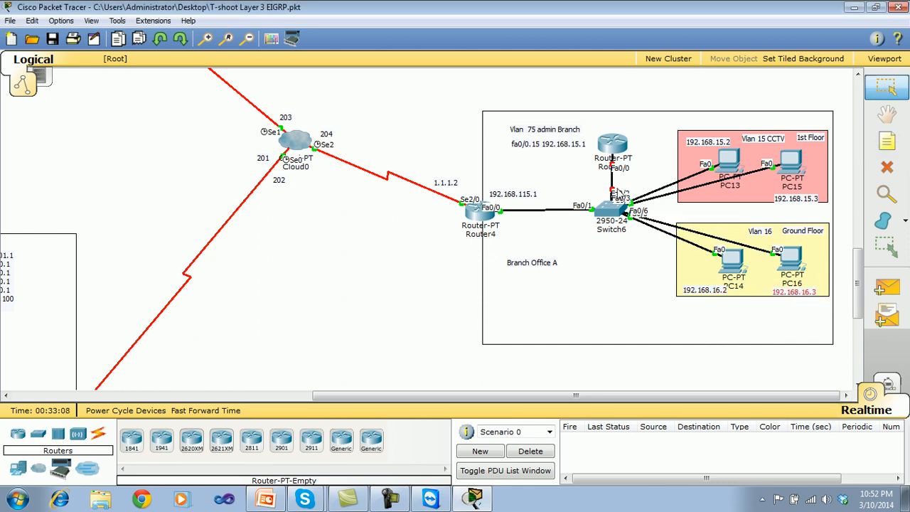
Append the line "fa0/0.16 192.168.16.1" to the subinterface note beside Branch Office A's upper router and nudge the note slightly.
double_click(587, 145)
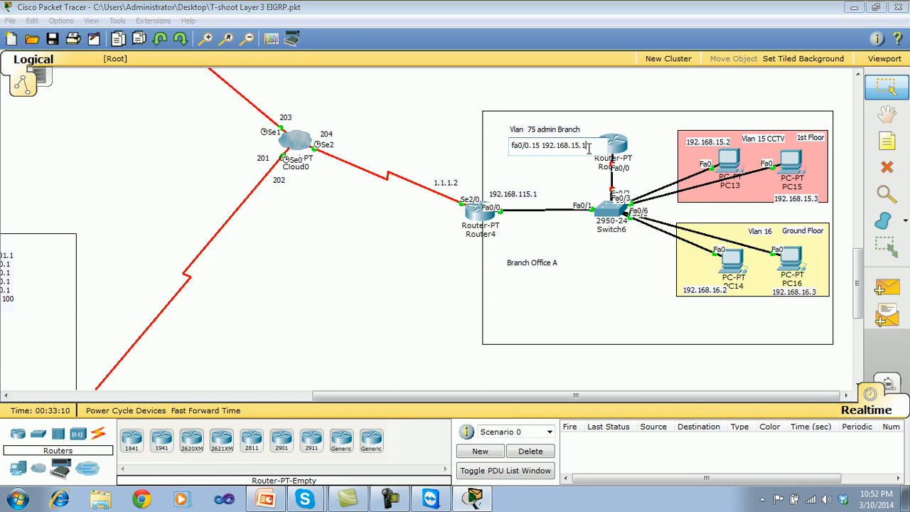
key(Return)
text(fa0/0.16)
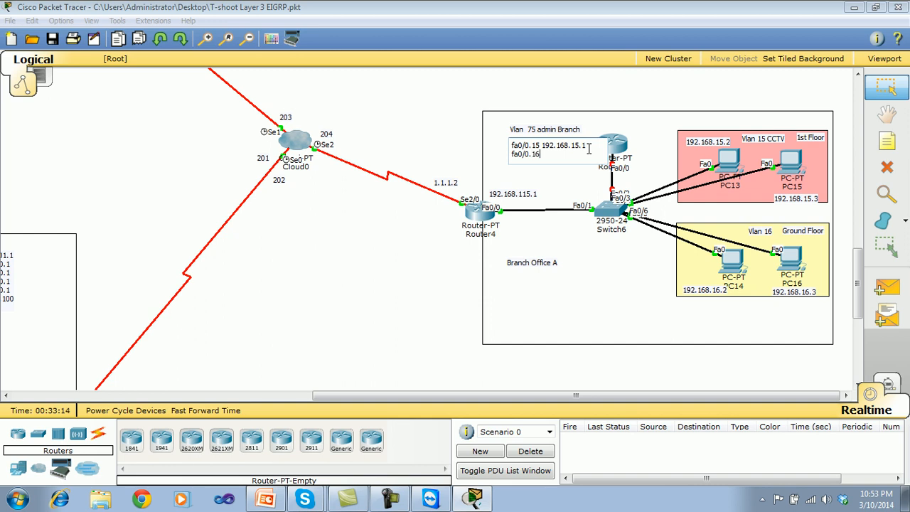
text( 192.168.16.2)
key(BackSpace)
text(1)
click(403, 272)
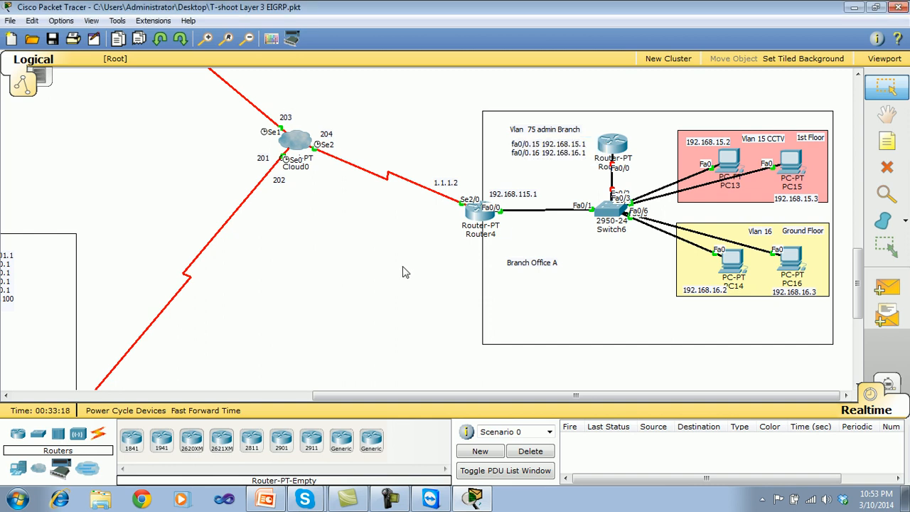
drag(534, 152, 533, 152)
click(385, 286)
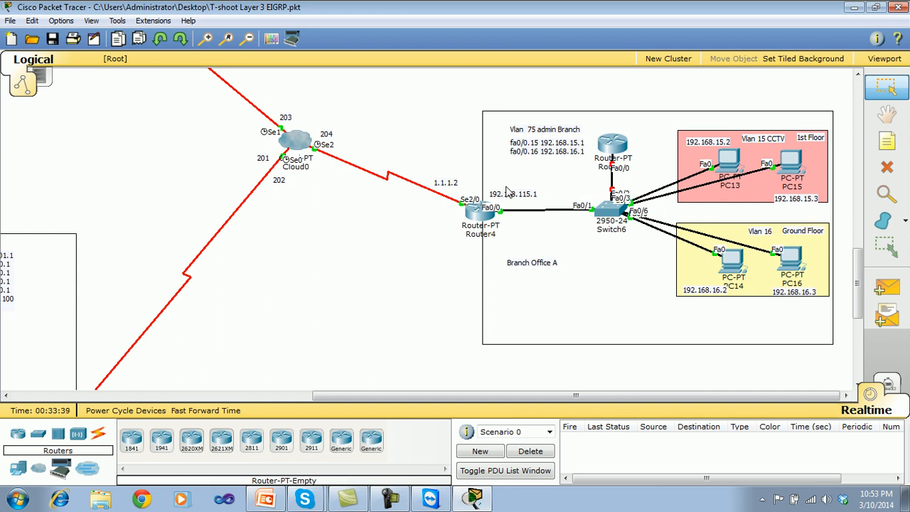
Give PC13 the static IP address 192.168.15.2 with subnet mask 255.255.255.0.
click(739, 166)
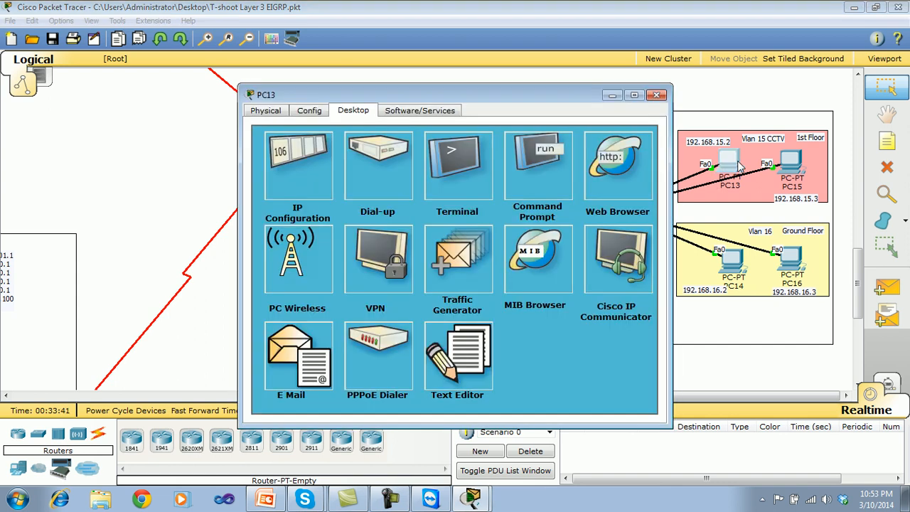
click(277, 153)
click(394, 191)
text(192.168.16.2)
key(Left)
key(Left)
key(BackSpace)
text(5)
click(406, 210)
Set PC13's default gateway to 192.168.15.1 and close its configuration window.
click(403, 227)
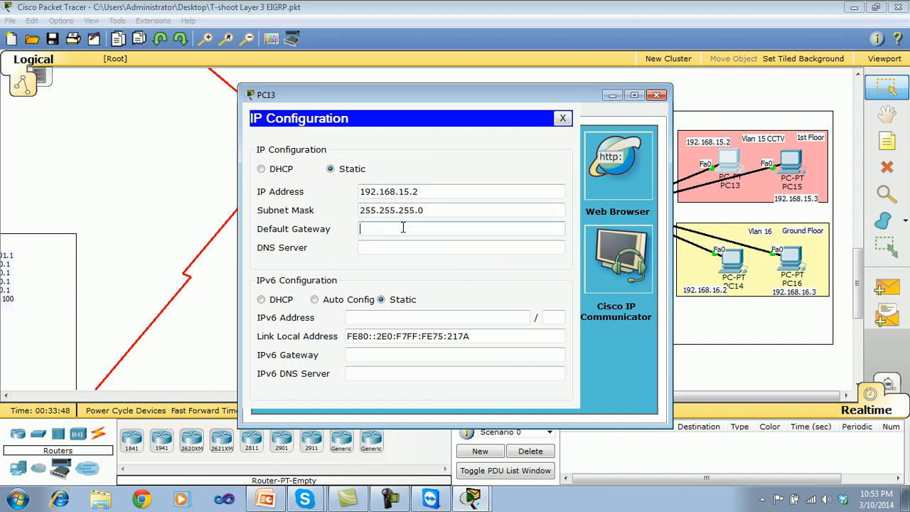
drag(433, 188, 307, 204)
key(ctrl+c)
click(368, 229)
key(ctrl+v)
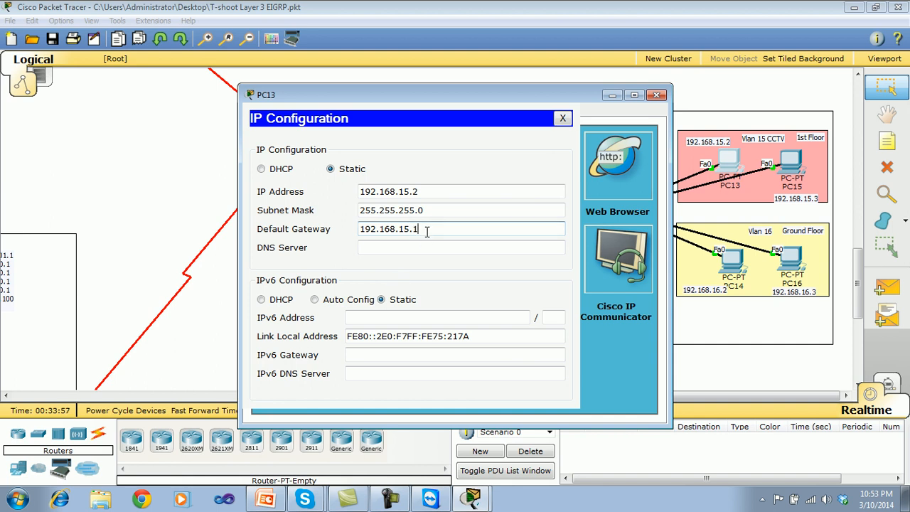
click(562, 118)
click(656, 95)
Configure PC15 with IP address 192.168.15.3, subnet mask 255.255.255.0 and default gateway 192.168.15.1.
click(795, 175)
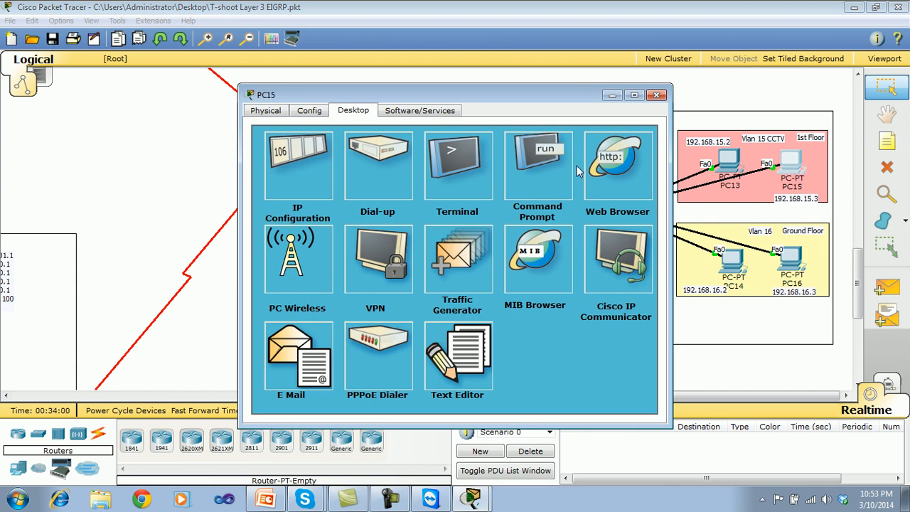
click(318, 156)
click(401, 192)
text(192.168.15.2)
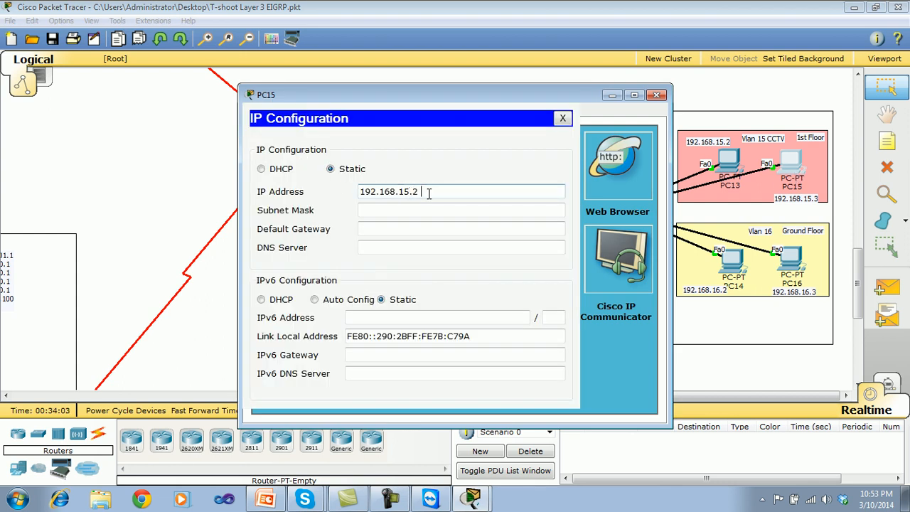
key(BackSpace)
key(BackSpace)
text(3)
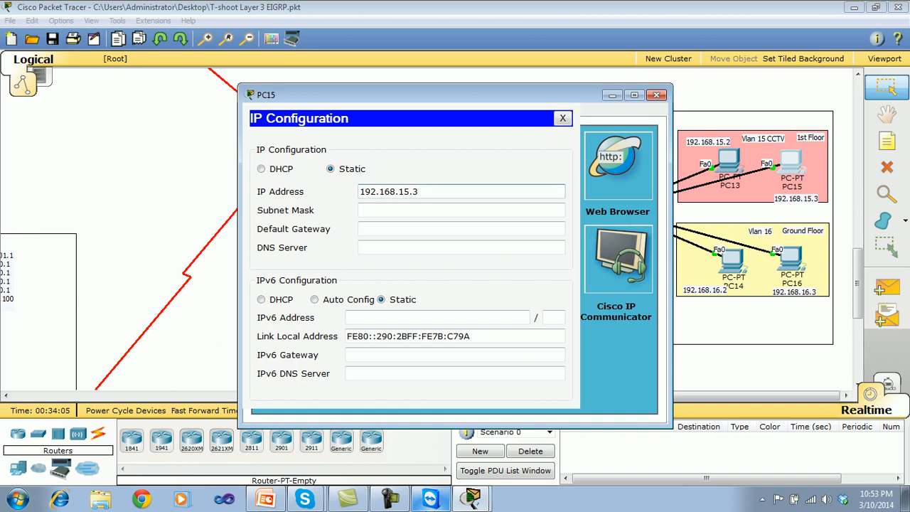
click(414, 209)
click(405, 226)
text(192.168.15.1)
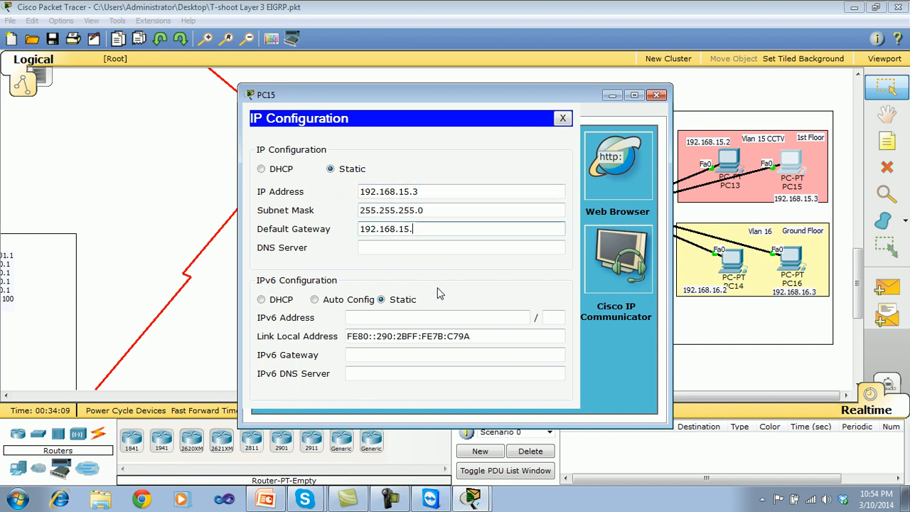
click(562, 119)
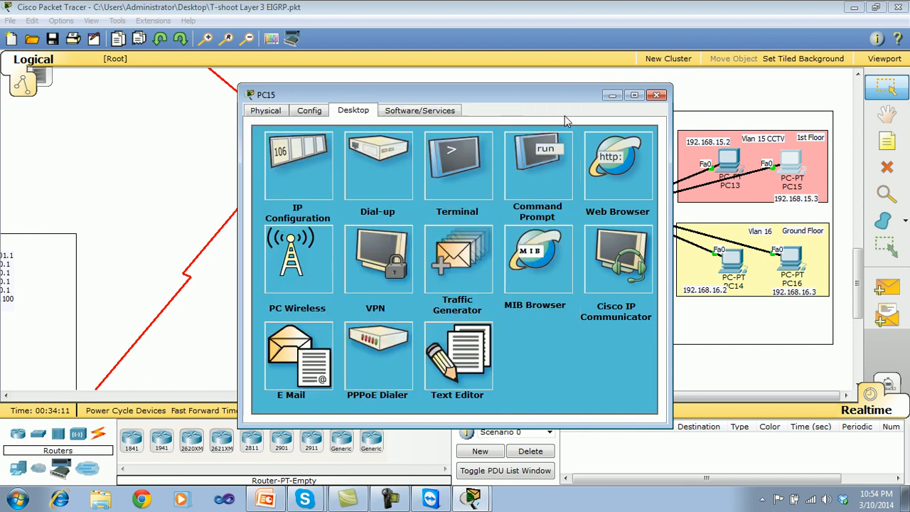
click(656, 94)
Copy the address from PC14's note and configure PC14 with IP 192.168.16.2, mask 255.255.255.0 and gateway 192.168.16.1.
double_click(707, 293)
drag(727, 291, 678, 292)
key(ctrl+c)
click(665, 293)
click(739, 269)
click(352, 112)
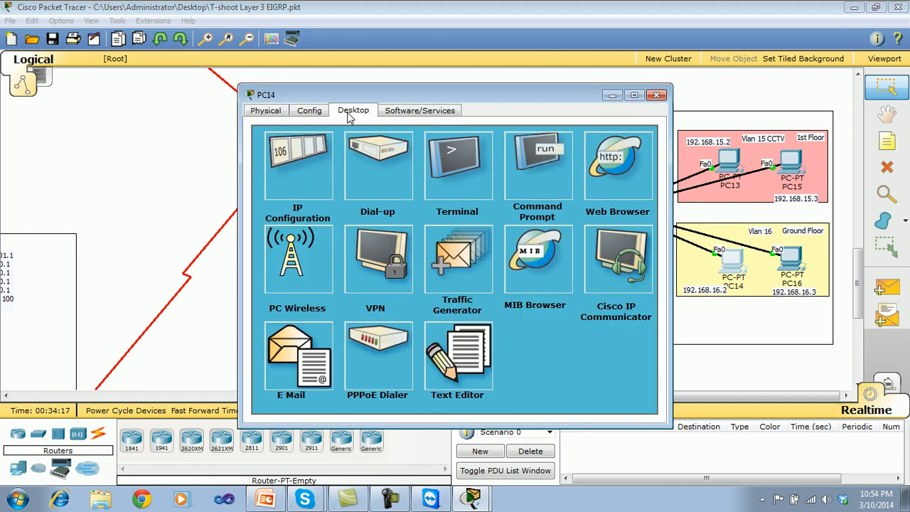
click(322, 183)
key(ctrl+v)
click(416, 210)
click(381, 230)
key(ctrl+v)
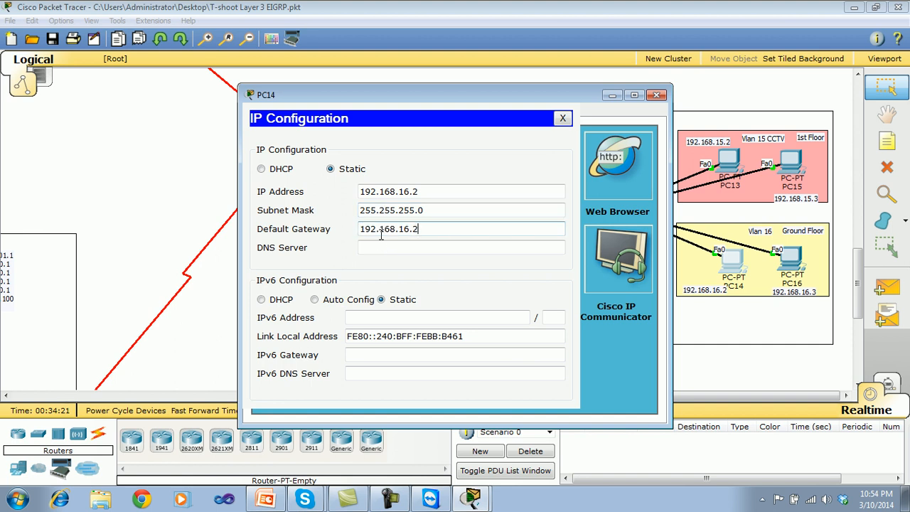
text(1)
click(562, 118)
click(655, 96)
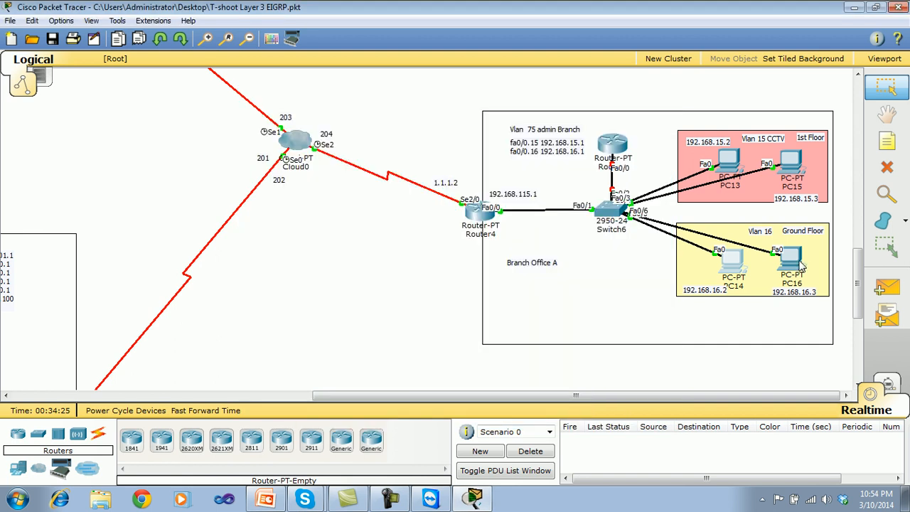
Configure PC16 with IP address 192.168.16.3, subnet mask 255.255.255.0 and default gateway 192.168.16.1.
click(795, 261)
click(364, 114)
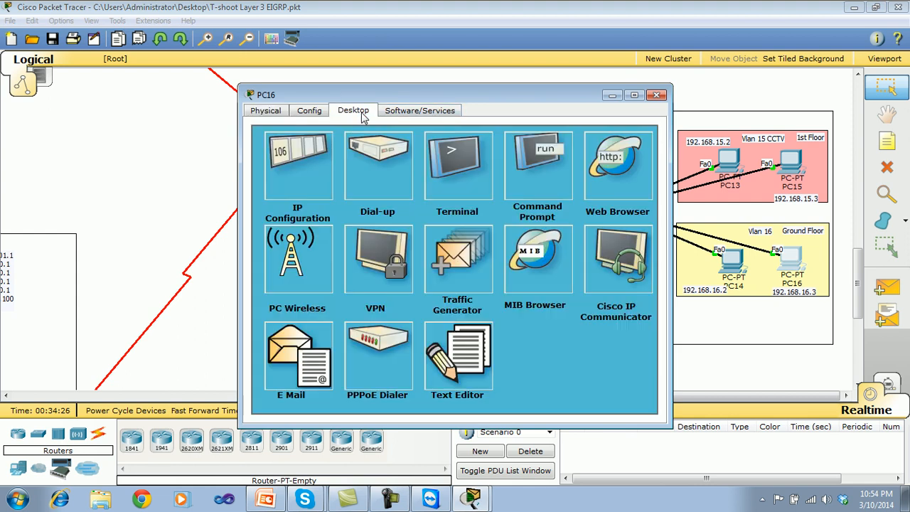
click(324, 165)
click(363, 191)
text(192.168.16.2)
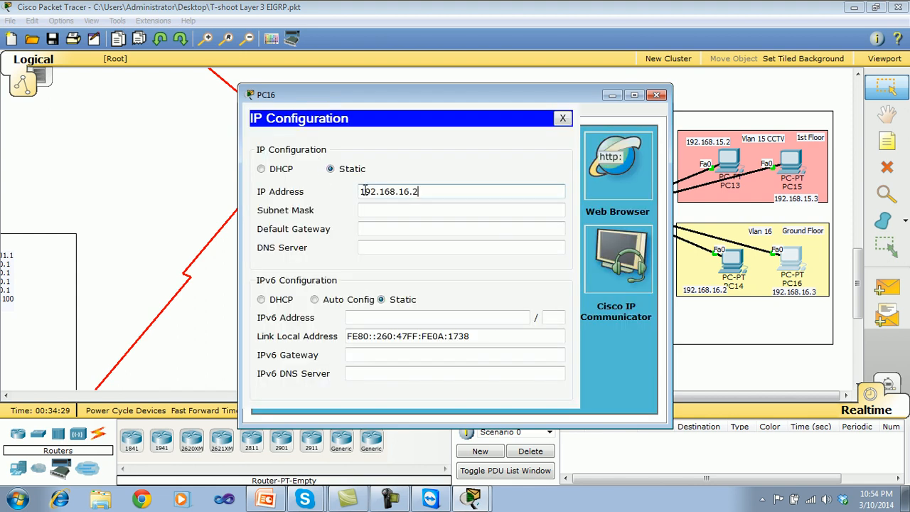
key(Tab)
click(373, 227)
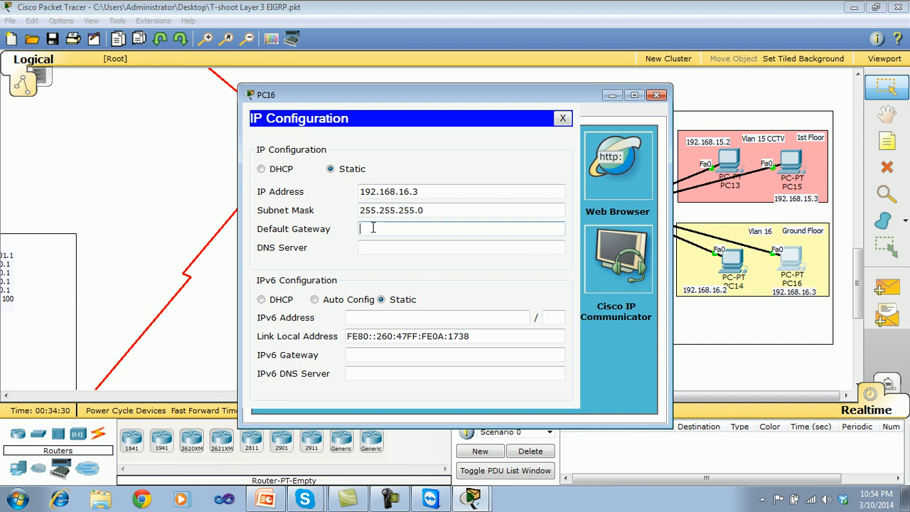
text(192.168.16.1)
click(563, 118)
click(657, 94)
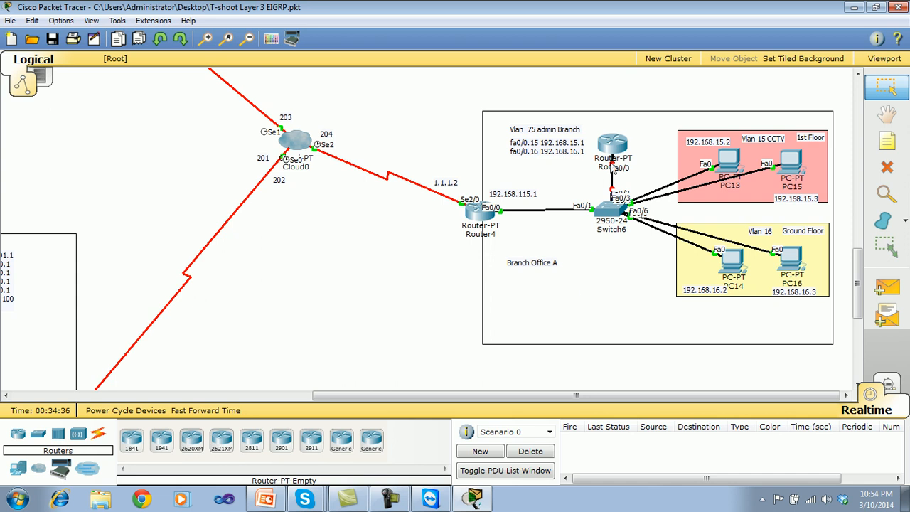
Move Branch Office A's upper router up slightly and enter privileged mode in Switch6's command line.
drag(616, 150, 615, 137)
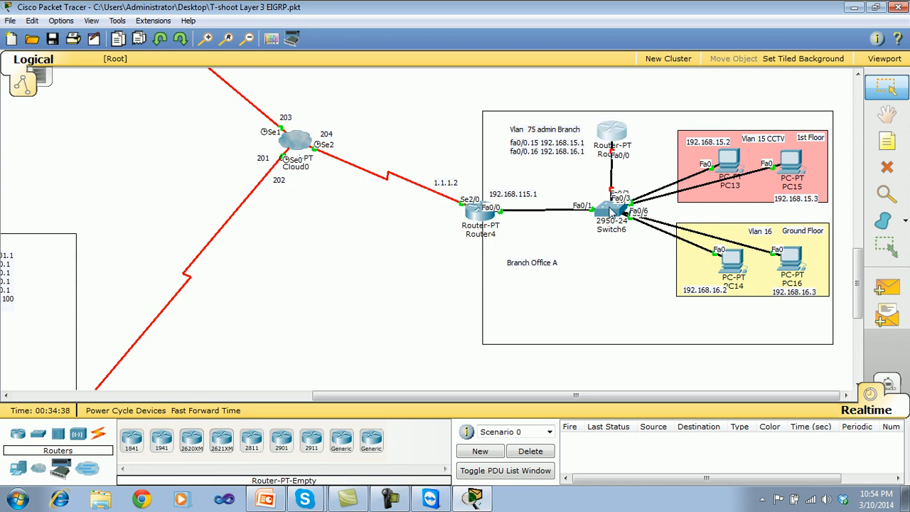
click(611, 207)
drag(480, 106, 277, 119)
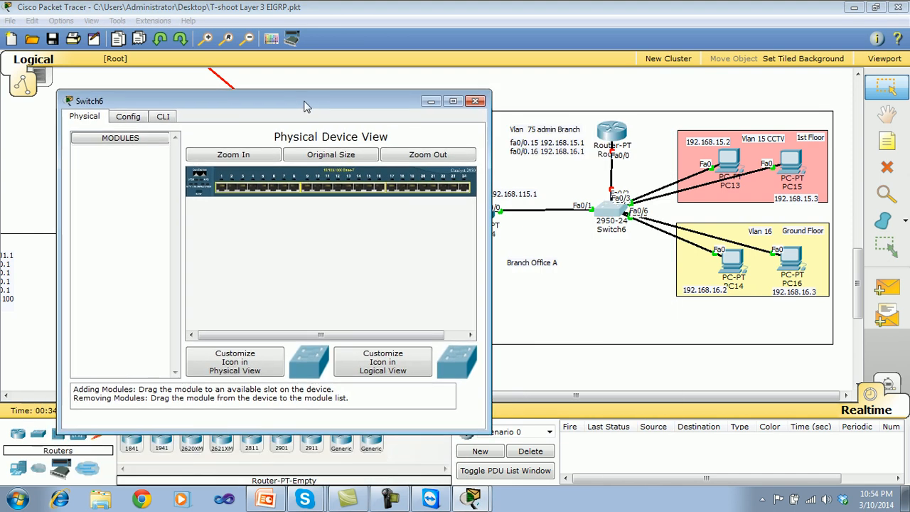
click(162, 116)
key(Return)
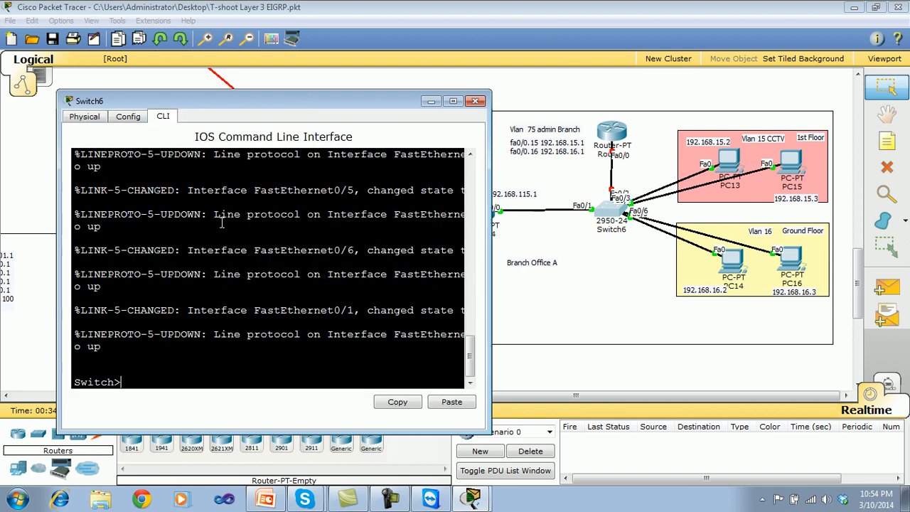
key(Return)
key(Return)
text(en)
key(Return)
List the existing VLANs on Switch6 with the show vlan command.
key(Return)
text(shwo vl)
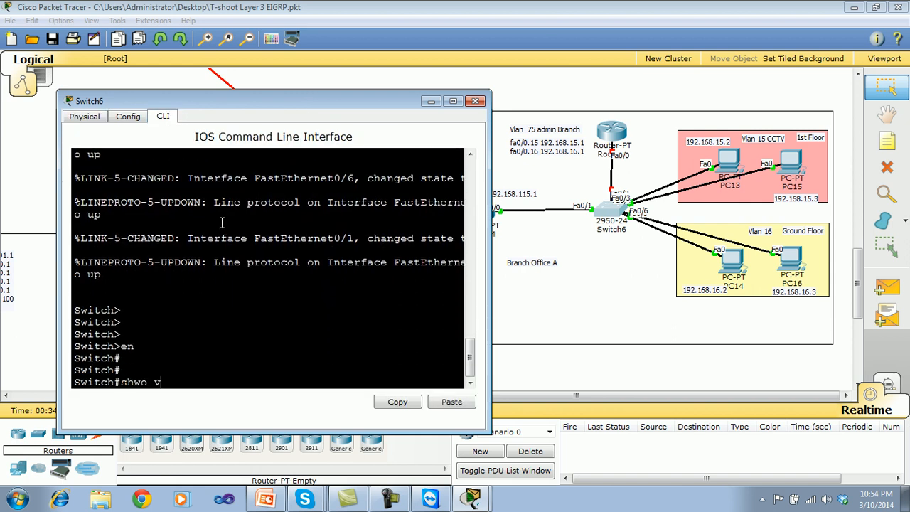
key(Return)
text(show vl)
key(Return)
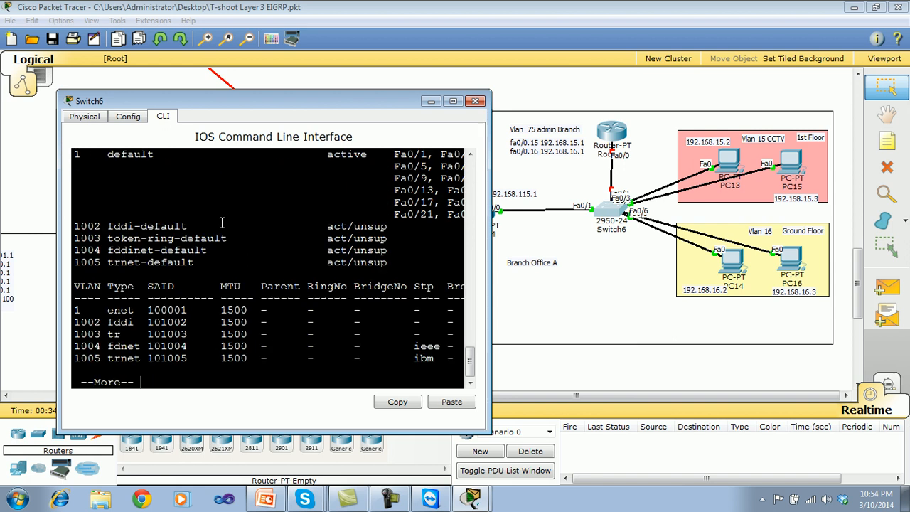
key(space)
Enter global configuration mode on Switch6 with conf t and create VLAN 15.
key(Return)
key(Return)
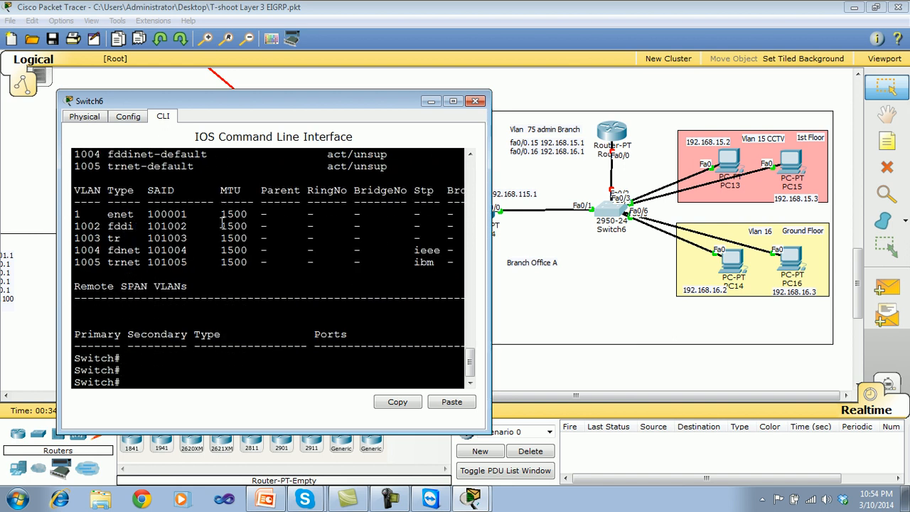
text(conf t)
key(Return)
key(Return)
text(vl)
key(Tab)
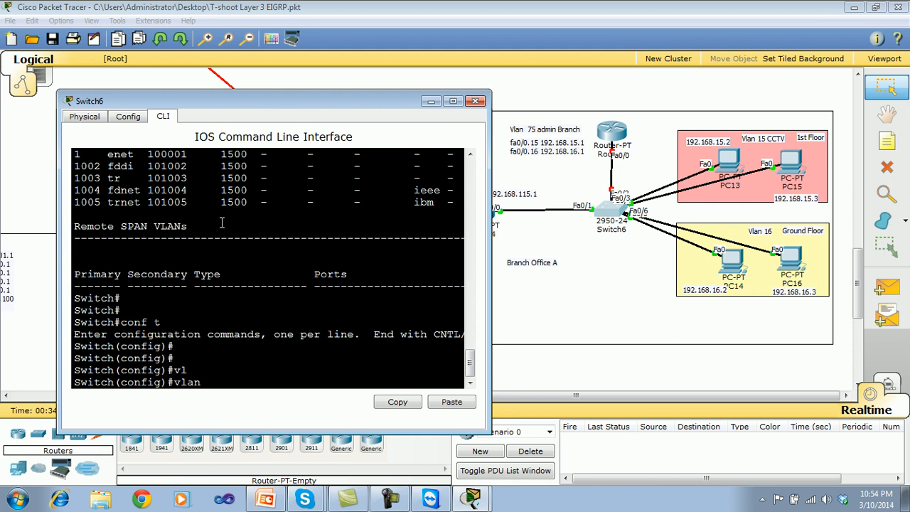
text(15)
key(Return)
Create VLAN 16 and VLAN 75 on Switch6.
key(Return)
key(Return)
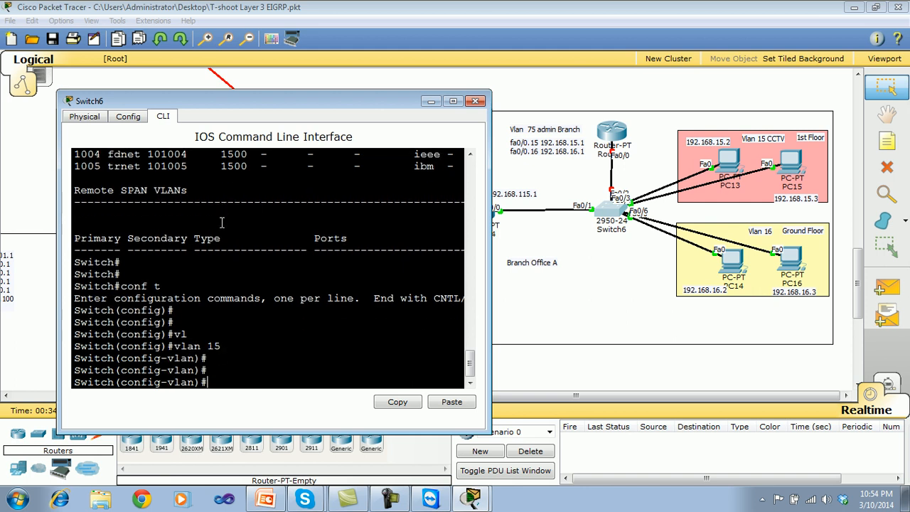
text(vlan 16)
key(Return)
key(Return)
key(Return)
text(vlan)
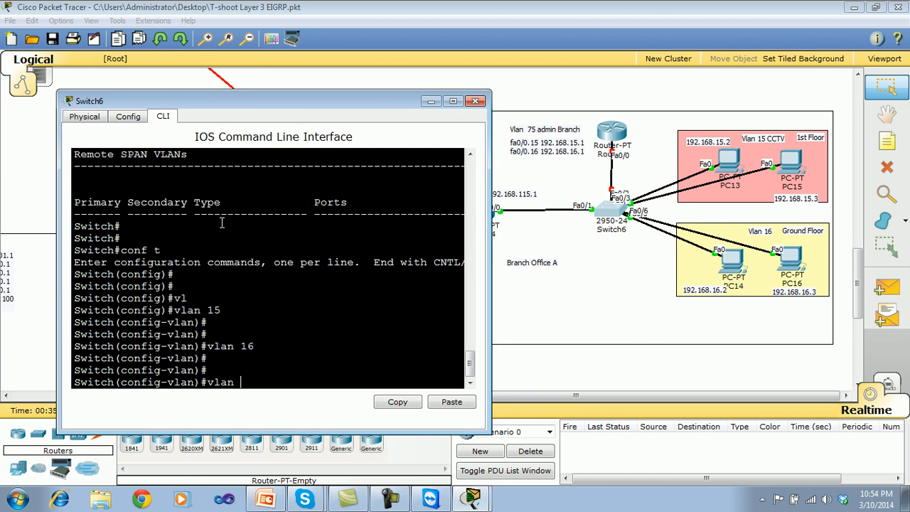
text( 75)
key(Return)
key(Return)
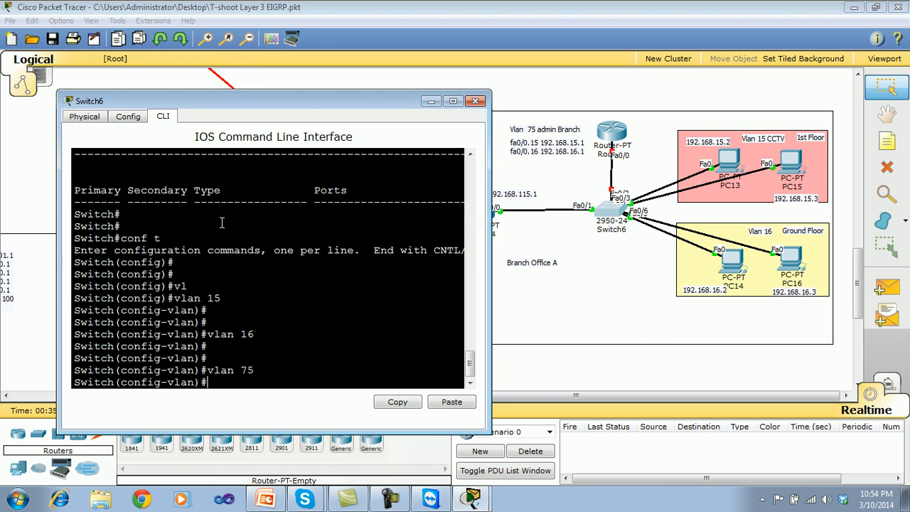
Leave configuration mode on Switch6 and save the configuration with wr.
key(ctrl+z)
text(wr)
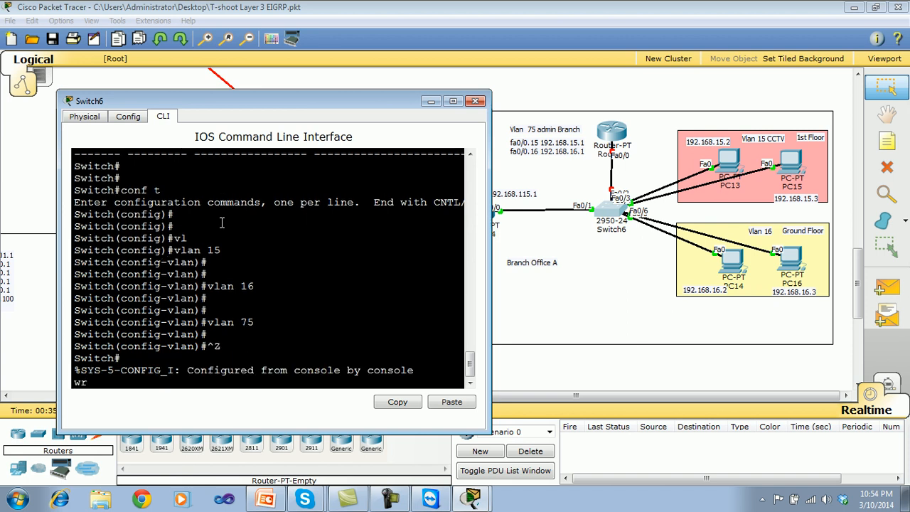
key(Return)
key(Return)
Check Switch6's VLAN table for VLANs 15, 16 and 75 with show vlan.
text(show vlan)
key(Return)
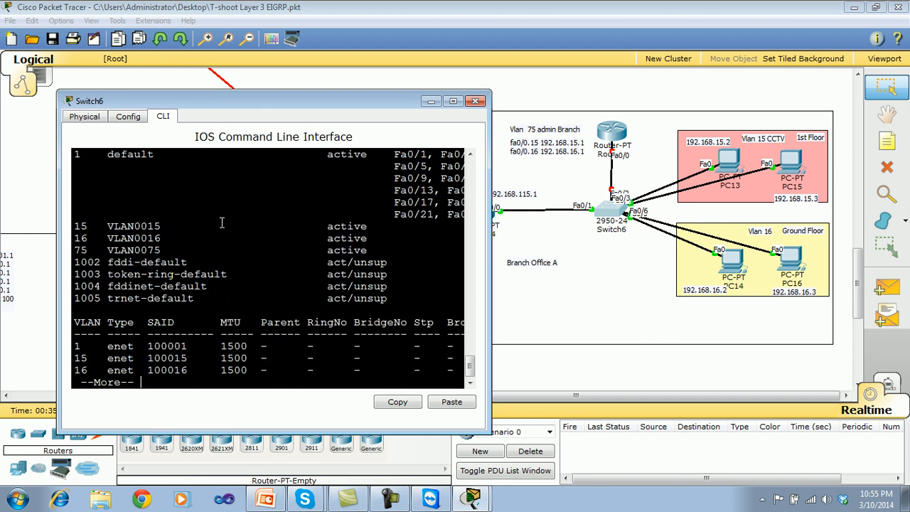
key(Return)
key(q)
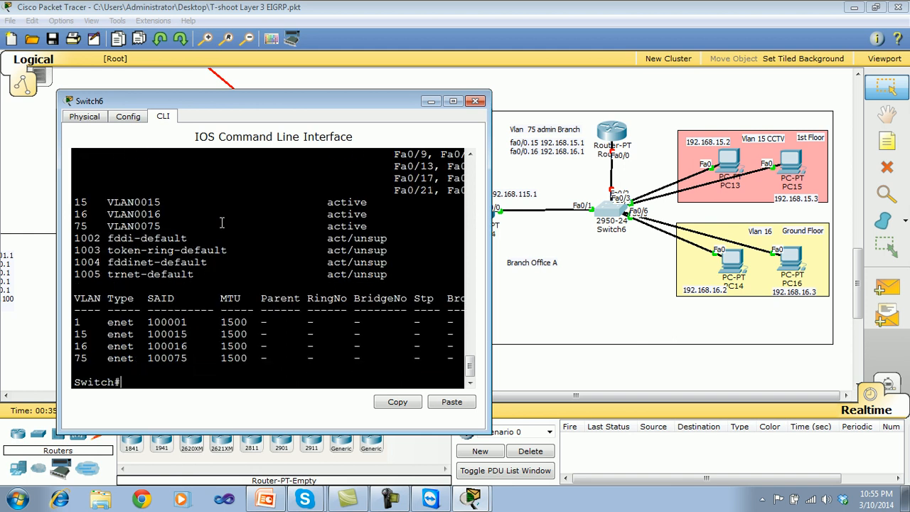
key(Return)
key(Return)
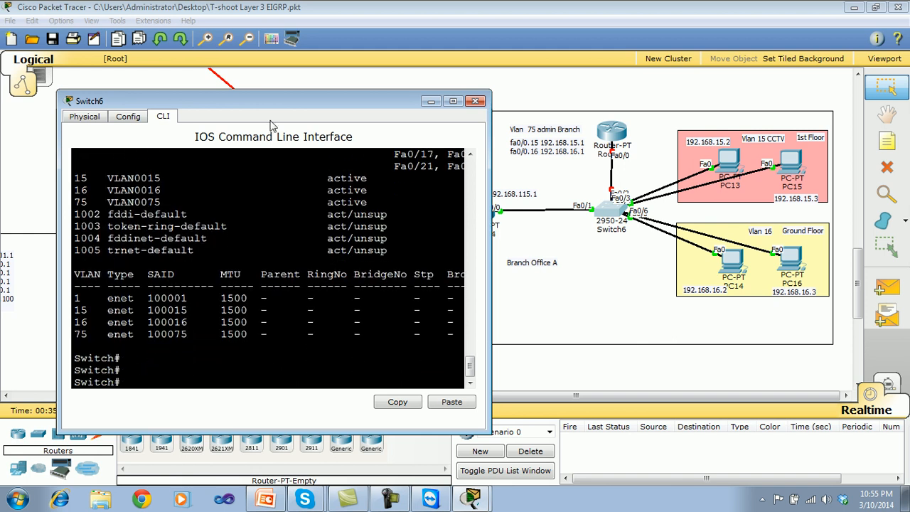
Nudge Branch Office A's upper router up slightly and return to global configuration mode on Switch6.
click(617, 135)
mouse_move(617, 135)
mouse_down()
mouse_move(597, 136)
mouse_move(615, 151)
mouse_move(617, 134)
mouse_up()
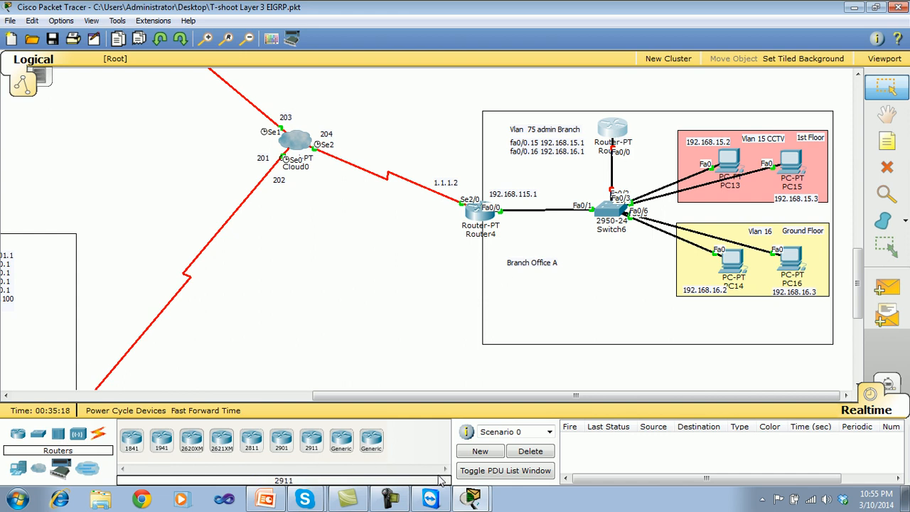
click(610, 208)
text(conf t)
key(Return)
key(Return)
Configure Switch6's interface fa 0/2 with sw mod acc, followed by sw mod tr to make it a trunk.
text(int fa)
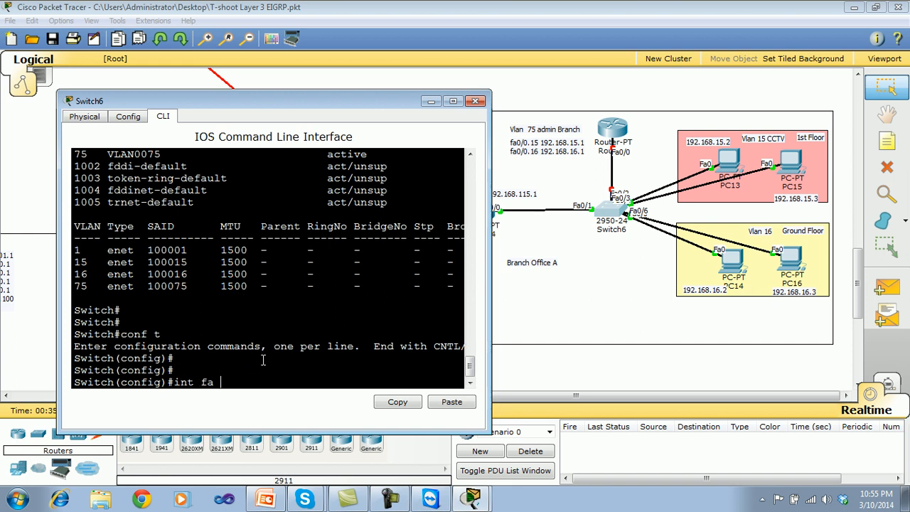
text( 0/2)
key(Return)
key(Return)
text(sw mod acc)
key(Return)
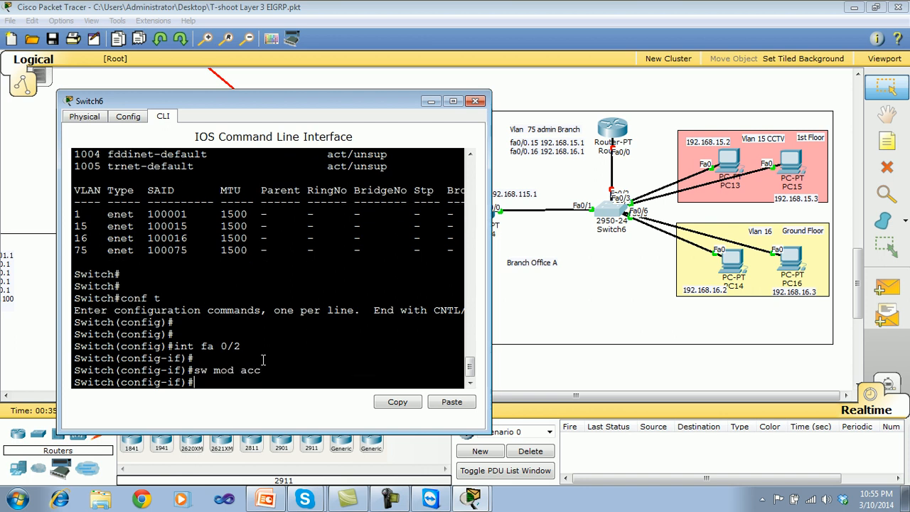
text(sw mod tr)
key(Return)
key(Return)
key(Return)
Try to set the trunk encapsulation on Switch6's fa 0/2 with sw tr enc and sw trunk enc.
text(en)
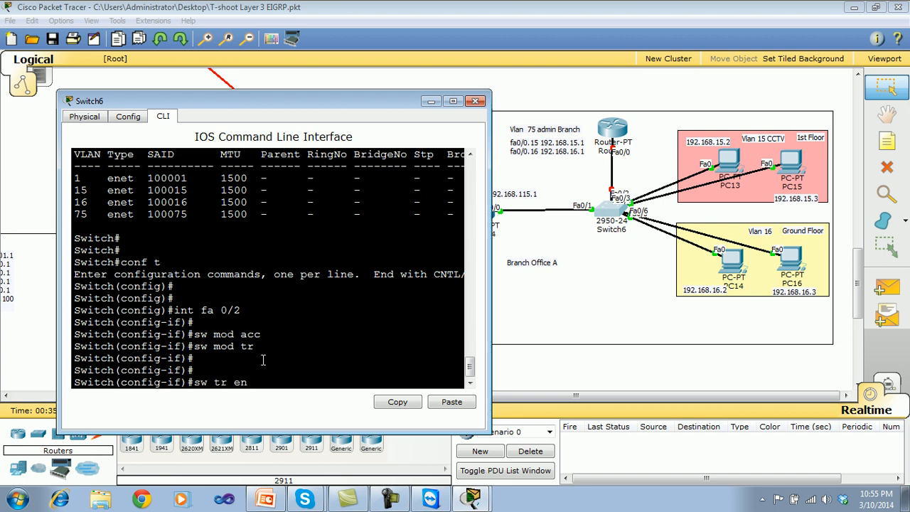
key(Tab)
text(c)
key(Tab)
key(BackSpace)
key(BackSpace)
key(BackSpace)
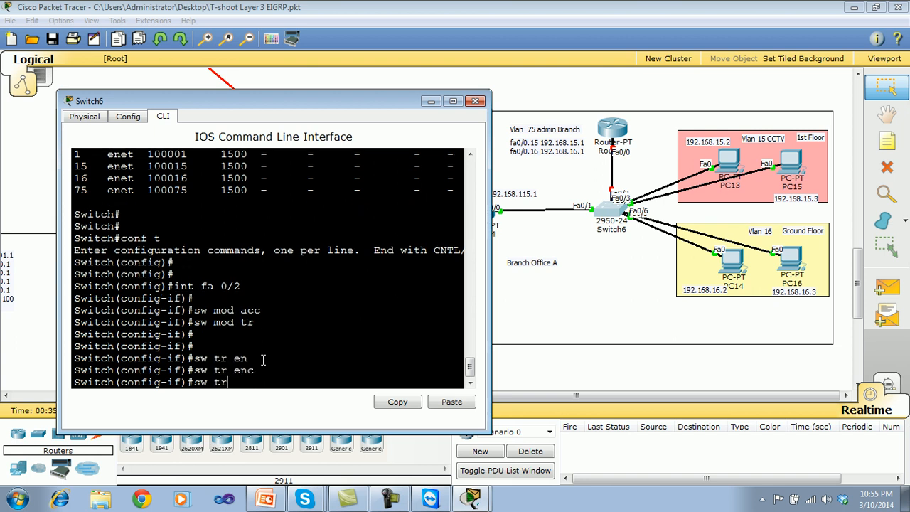
text(u)
key(Tab)
text(e)
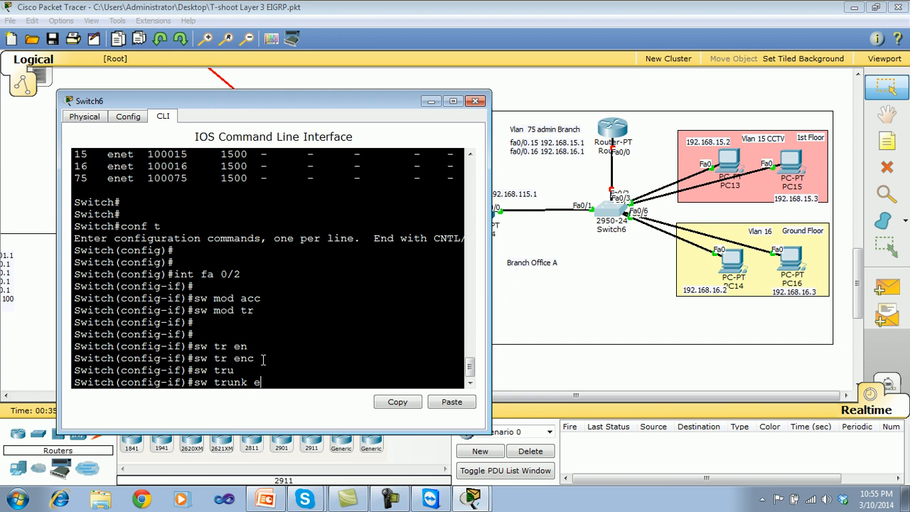
text(nc)
key(Tab)
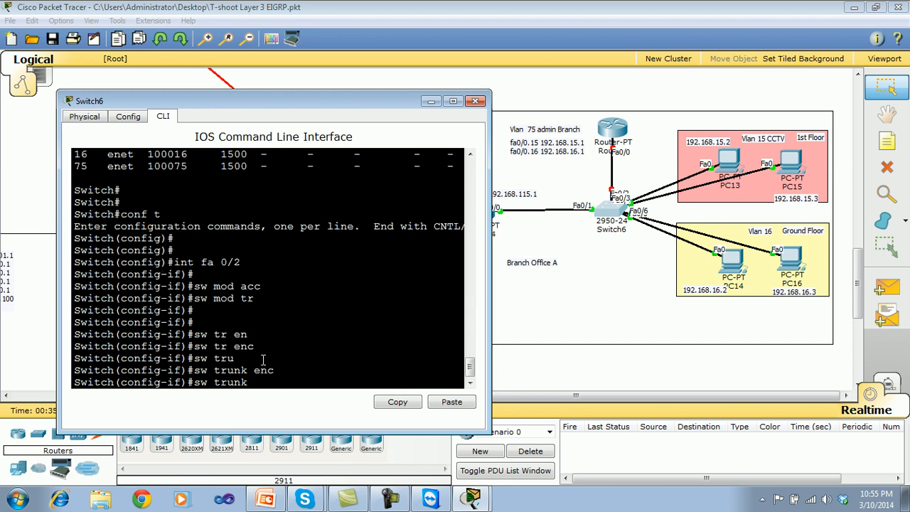
List the options available for the sw trunk command on Switch6's fa 0/2.
text(?)
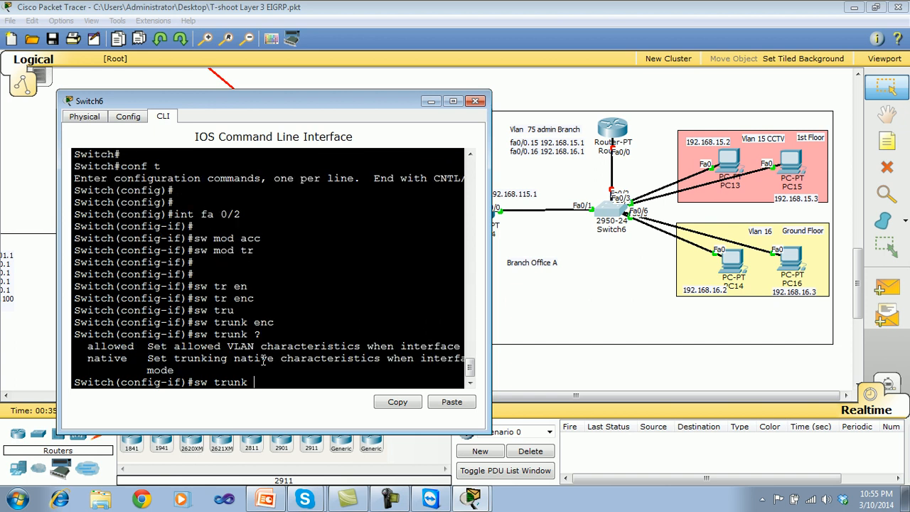
key(Return)
key(Return)
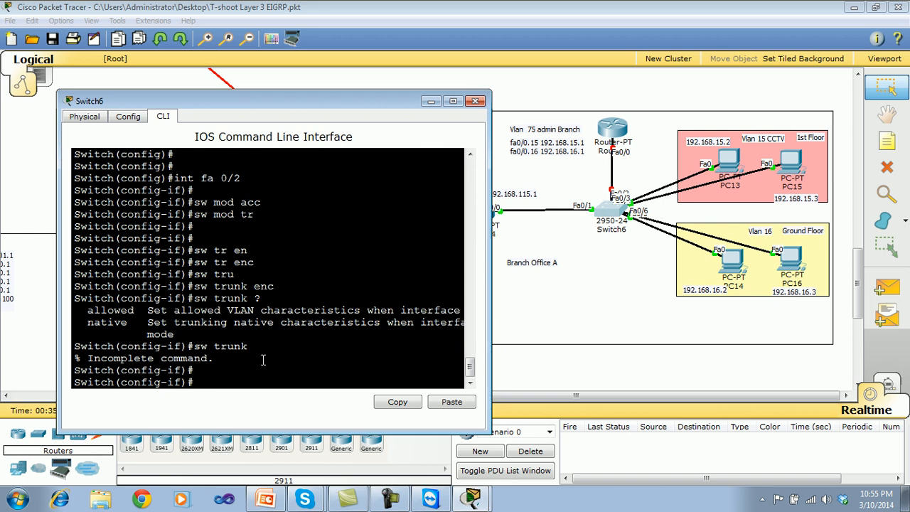
Leave interface configuration on Switch6 and save the trunk setting with wr.
key(ctrl+z)
text(wr)
key(Return)
Check the trunk mode of interface fa 0/2 in Switch6's running configuration with show run.
key(Return)
text(sh)
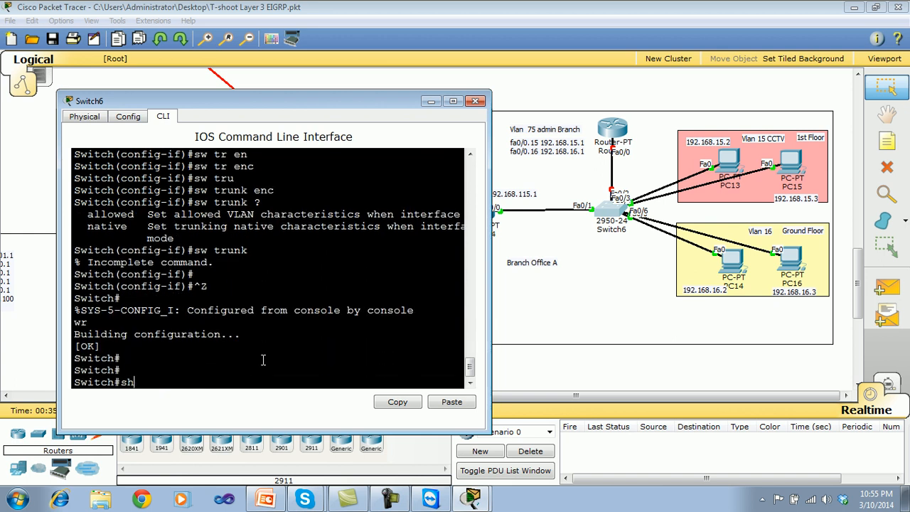
text(ow run)
key(Return)
key(Return)
key(Return)
key(Return)
key(Return)
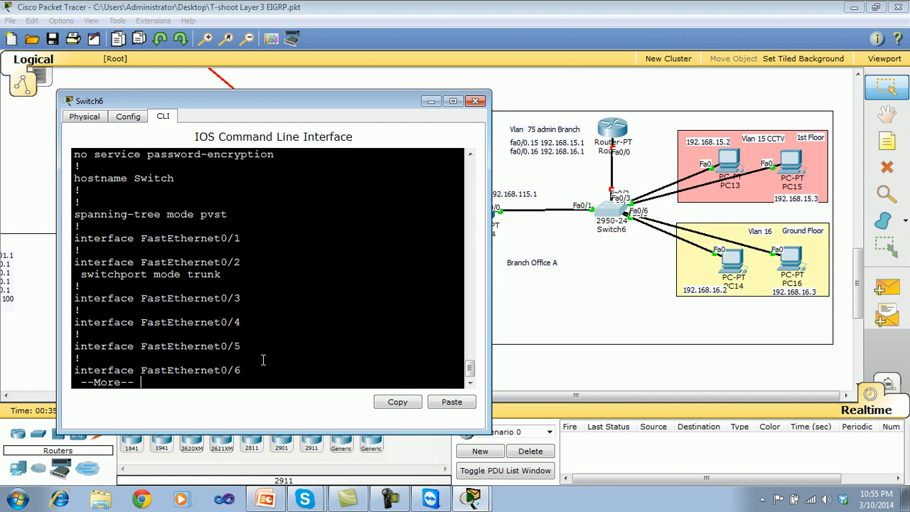
key(q)
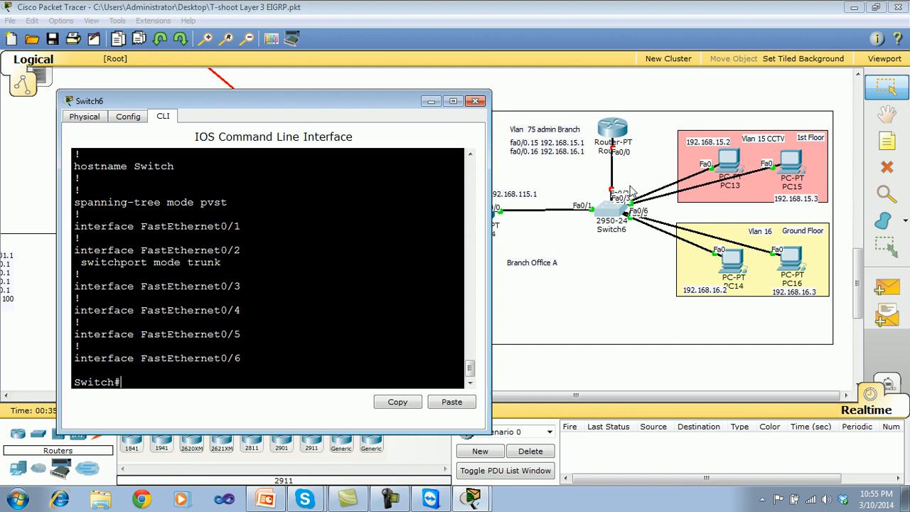
Nudge PC15 slightly to the left, return to Switch6's CLI and enter global configuration mode with conf t.
mouse_move(799, 171)
mouse_down()
mouse_move(796, 212)
mouse_move(792, 167)
mouse_up()
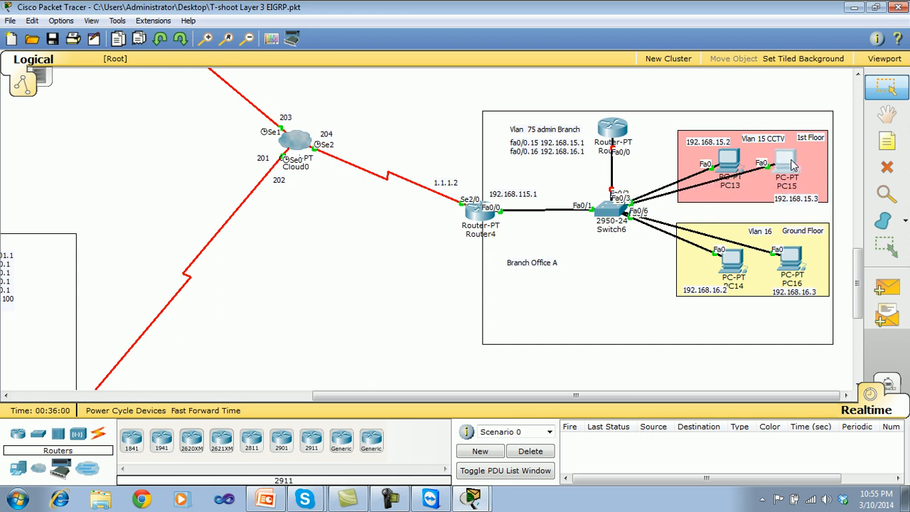
click(468, 497)
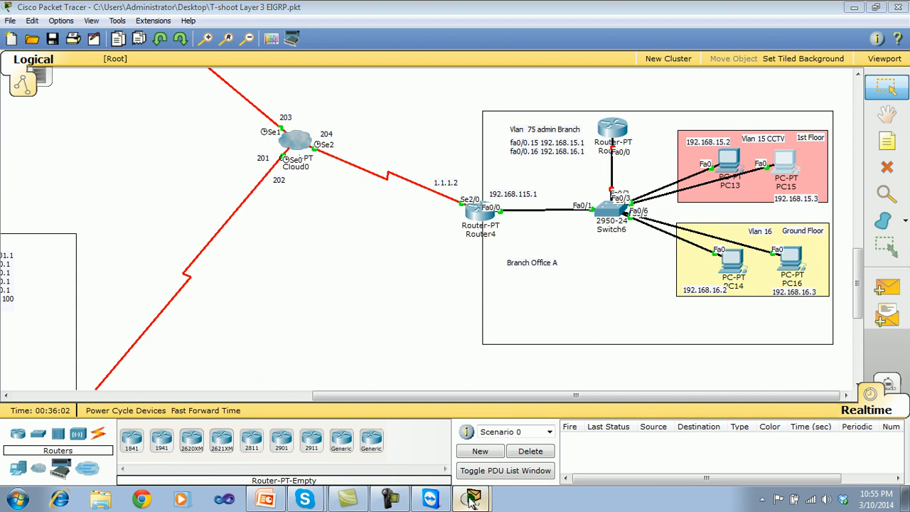
click(420, 465)
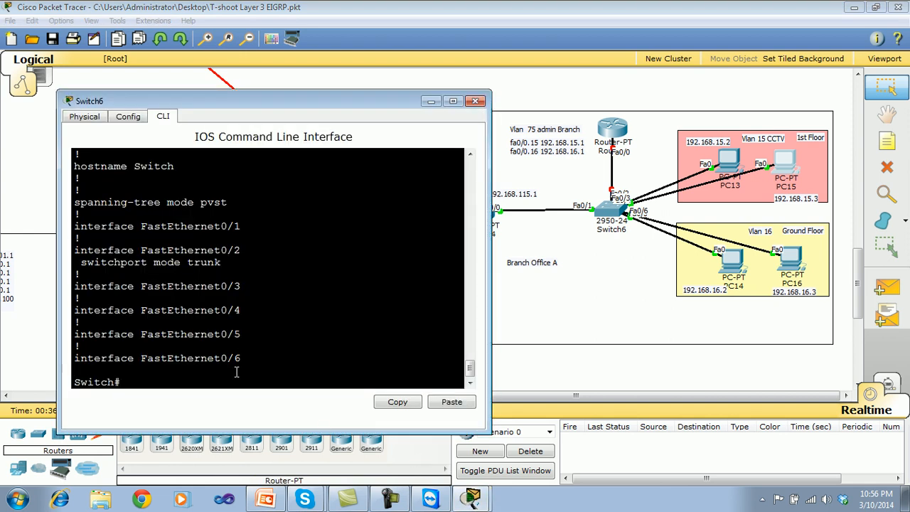
key(Return)
key(Return)
key(Return)
text(conf t)
key(Return)
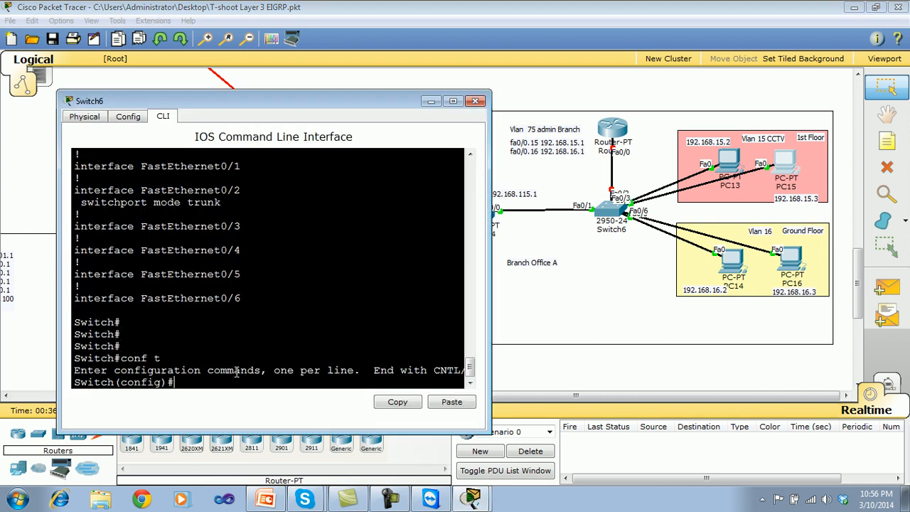
key(Return)
key(Return)
Set Switch6's interface range fa 0/3-4 to access mode with sw mod acc.
text(int ra fa 0/)
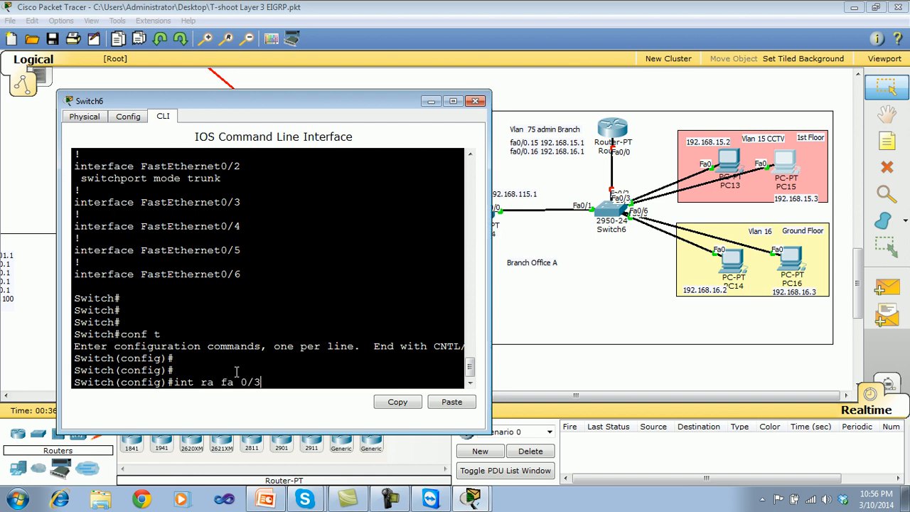
text(3-4)
key(Return)
key(Return)
key(Return)
text(sw mod acc)
key(Return)
Assign Switch6's interface range fa 0/3-4 to VLAN 15 with sw acc vla 15.
text(sw acc vla 1)
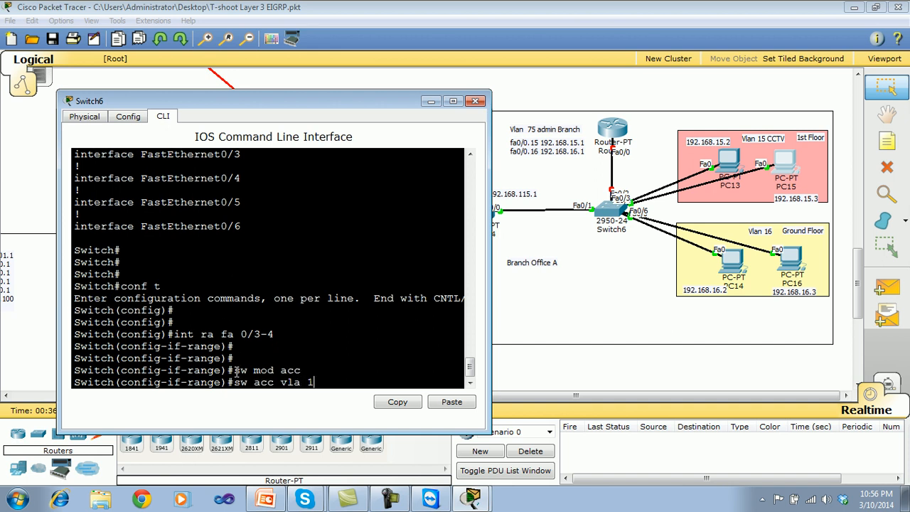
text(5)
key(Return)
key(Return)
Exit configuration mode on Switch6 and save the VLAN 15 port assignment with wr.
key(Return)
key(ctrl+z)
text(wr)
key(Return)
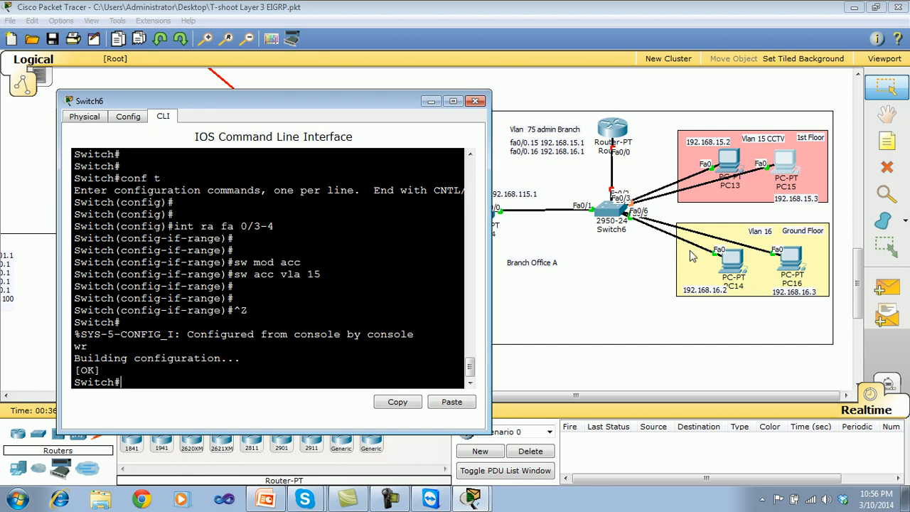
Nudge PC14 slightly up and to the left, and return to global configuration mode in Switch6's CLI.
click(731, 282)
drag(730, 281, 736, 268)
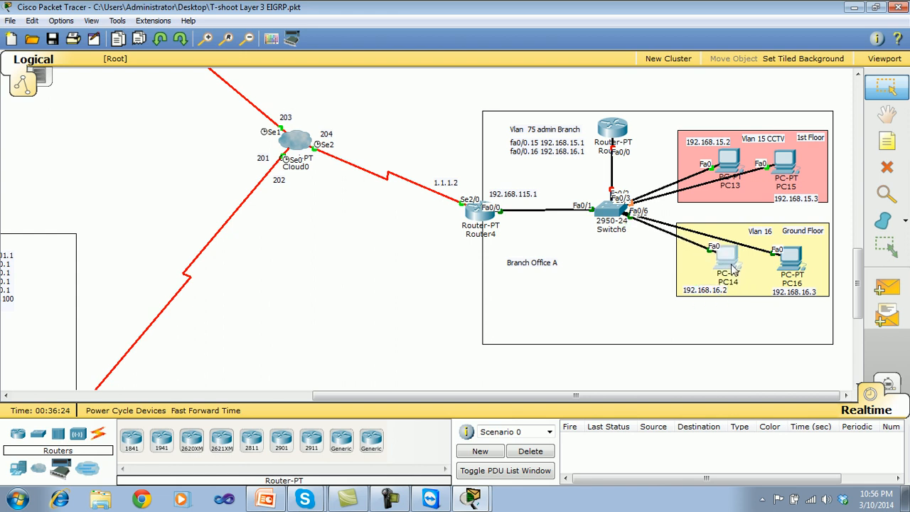
click(441, 502)
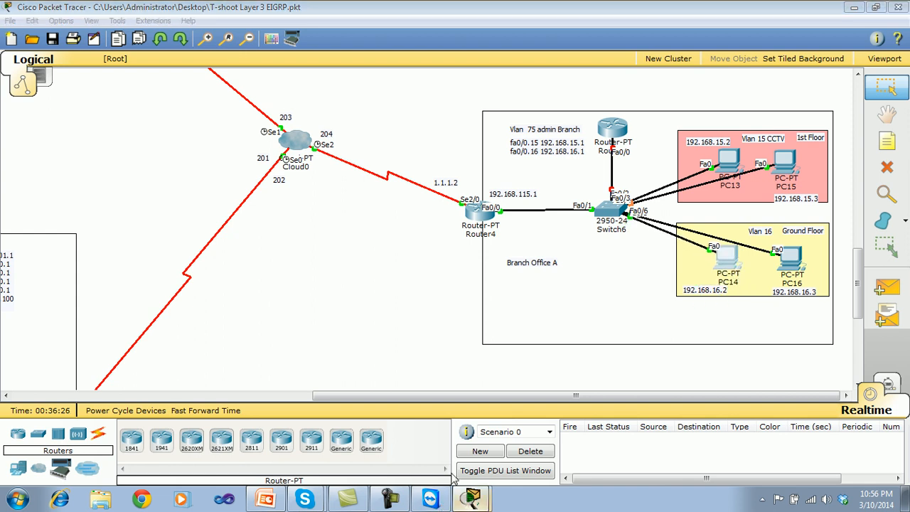
click(455, 479)
key(Return)
key(Return)
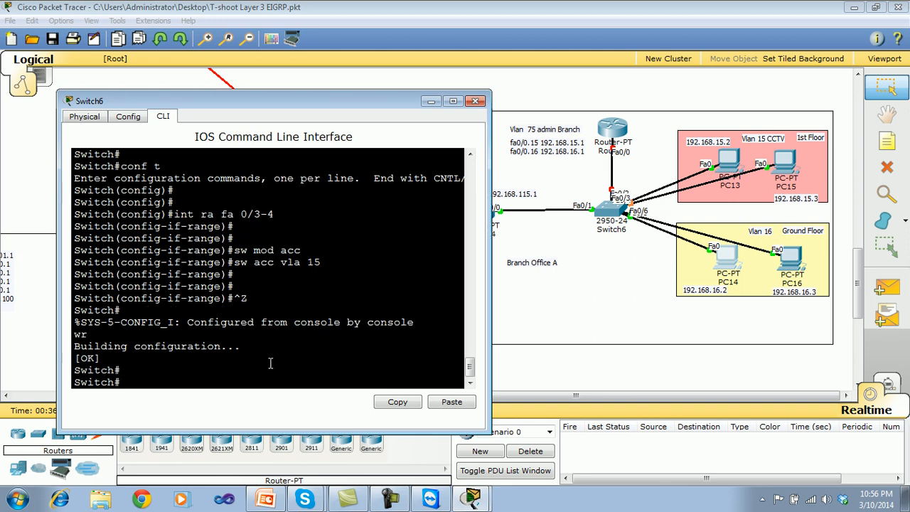
text(conf t)
key(Return)
key(Return)
key(Return)
Set Switch6's interface range fastEthernet 0/5-6 to access mode with sw mod acc.
text(int ra)
key(Tab)
text(f)
key(Tab)
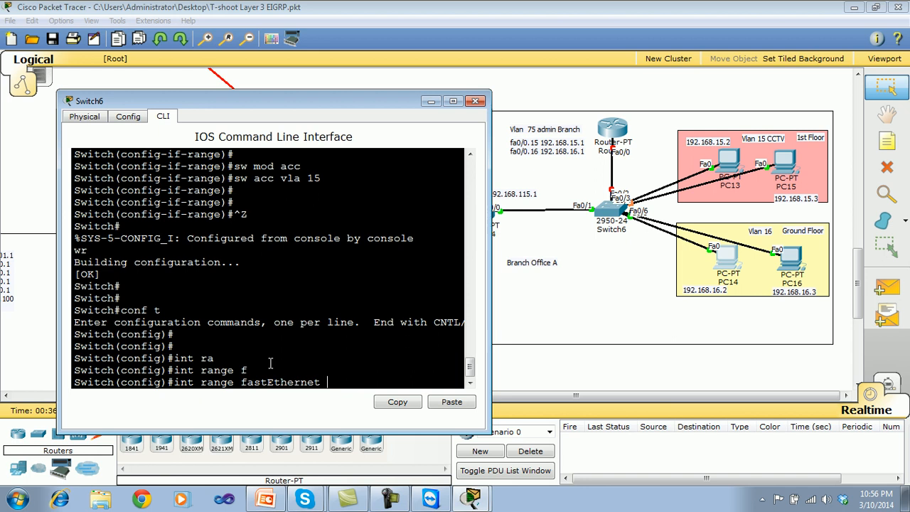
text(0/5-6)
key(Return)
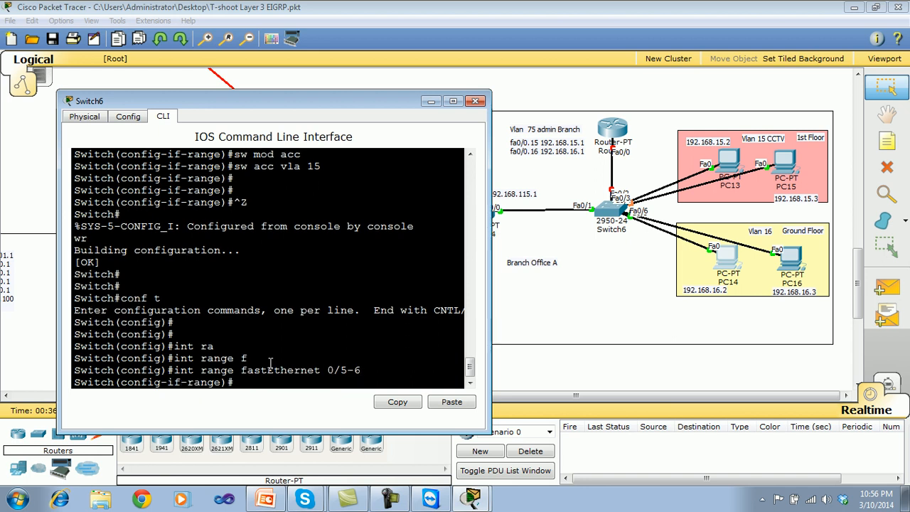
text(sw mod acc)
key(Return)
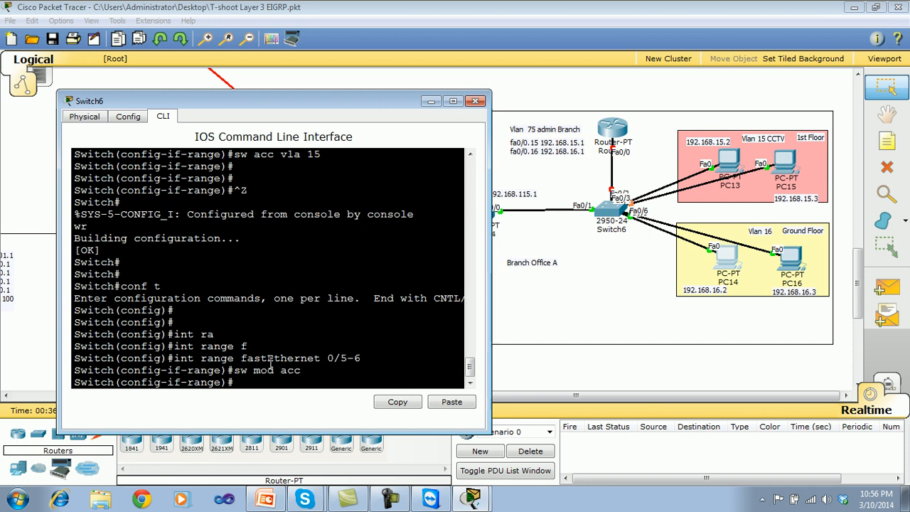
Assign Switch6's interface range fastEthernet 0/5-6 to VLAN 16 with sw acc vla 16.
text(sw acc vla 16)
key(Return)
key(Return)
key(Return)
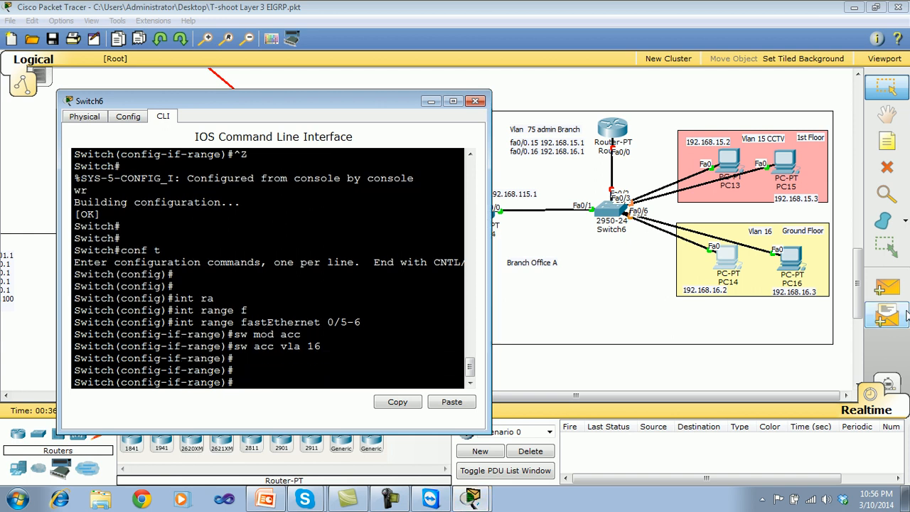
Exit configuration mode, save the VLAN 16 port assignment with wr, and close Switch6's window.
key(ctrl+z)
key(Return)
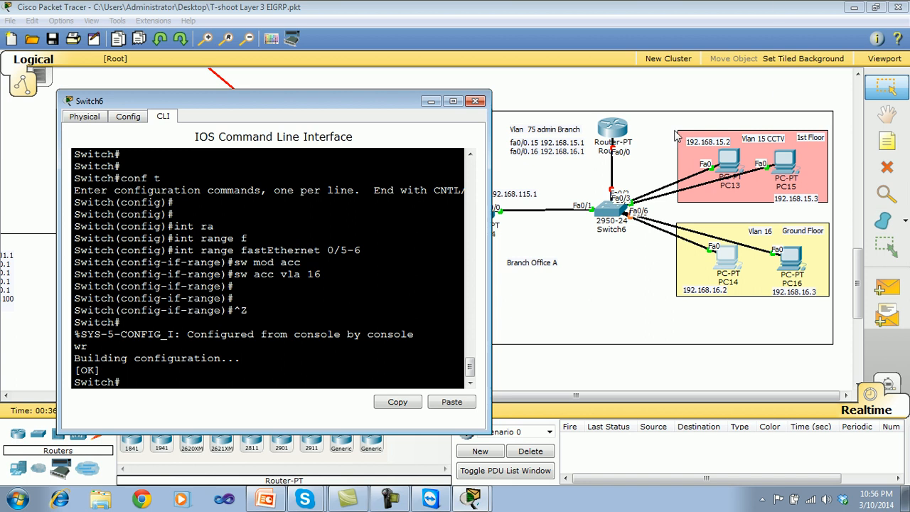
click(474, 101)
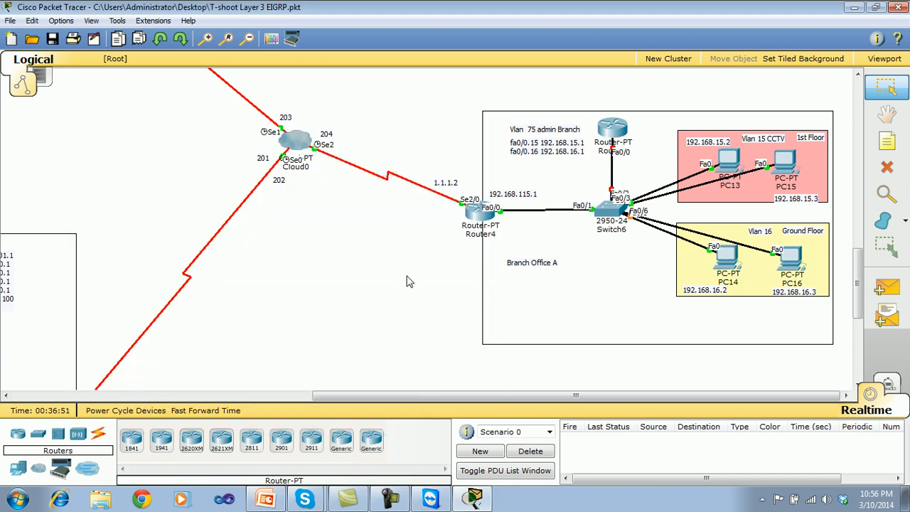
click(478, 215)
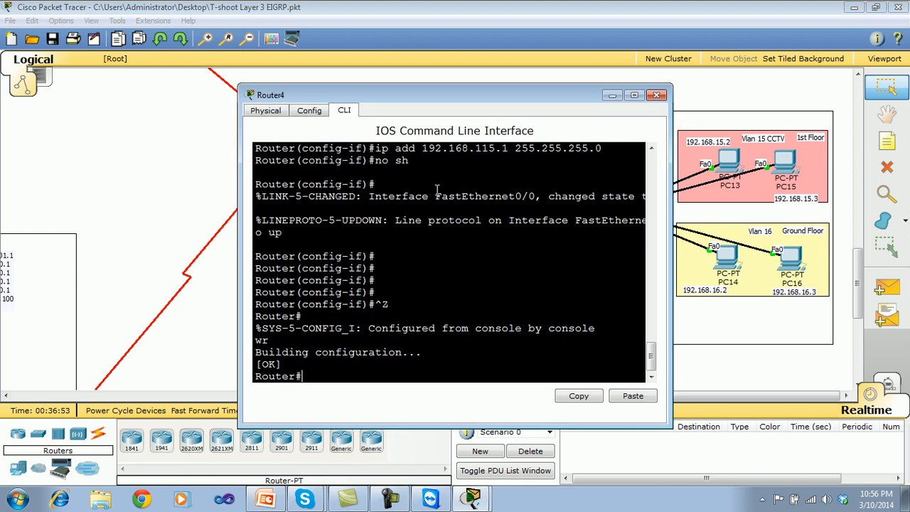
drag(473, 103, 248, 85)
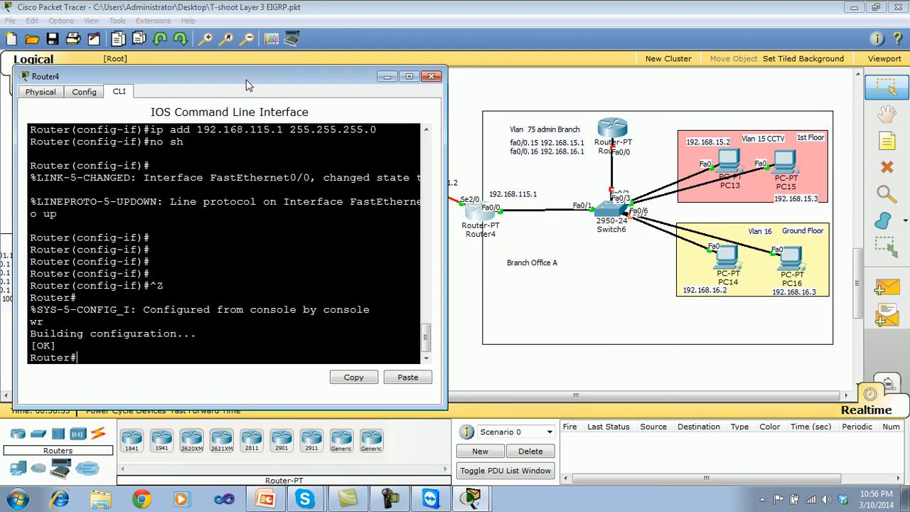
text(conf t)
key(Return)
key(Return)
key(Return)
key(Return)
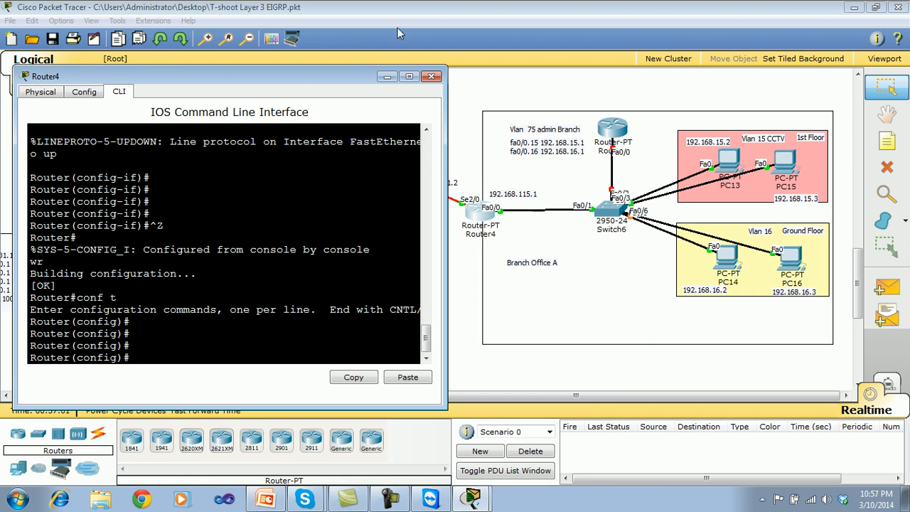
click(431, 78)
Open Switch6's CLI beside the Branch Office A topology and enter global configuration mode with conf t.
click(616, 215)
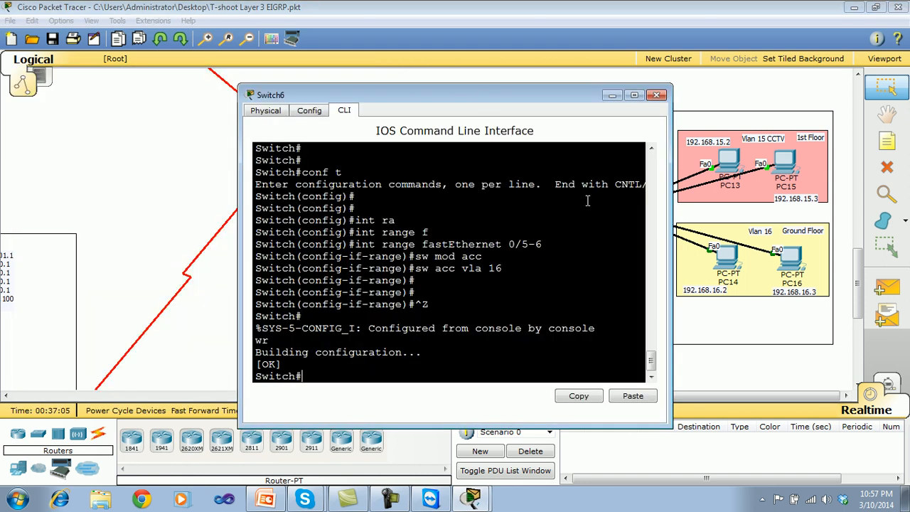
drag(484, 101, 254, 58)
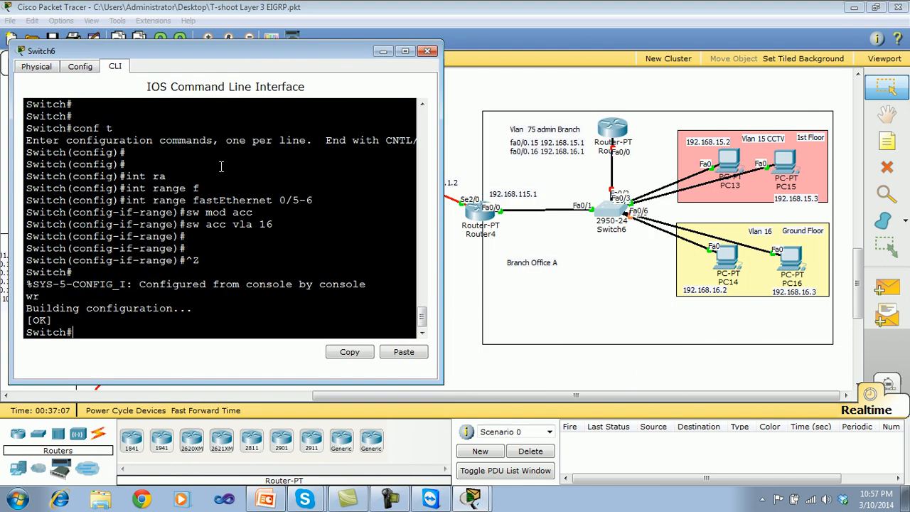
text(conf t)
key(Return)
key(Return)
Set Switch6's interface fa 0/1, facing Router4, to access mode with sw mod acc.
text(int)
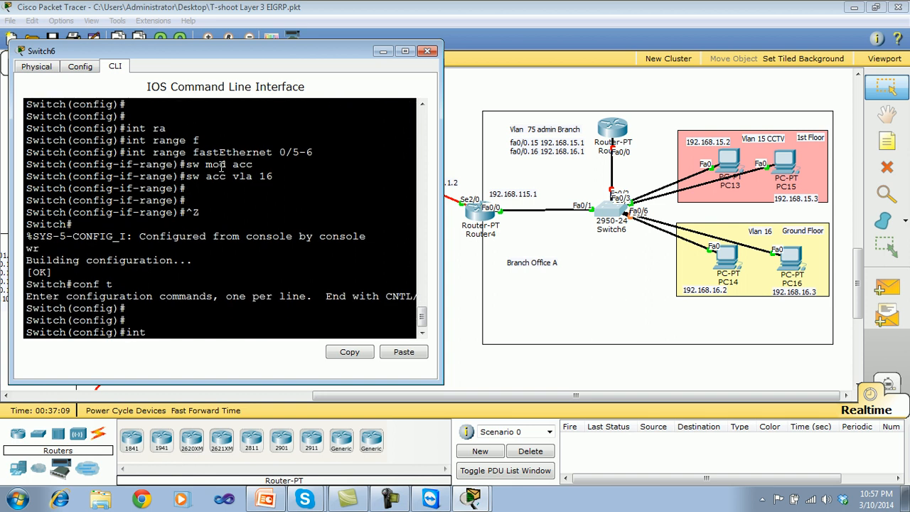
text( fa 0/1)
key(Return)
key(Return)
key(Return)
text(sw mod acc)
key(Return)
Assign Switch6's interface fa 0/1 to VLAN 75 with sw acc vla 75.
text(sw)
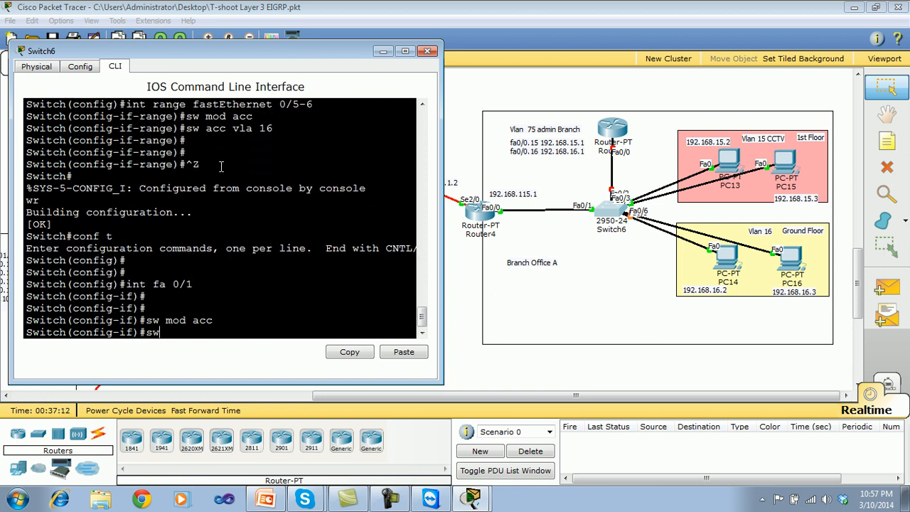
text( acc vl)
text(a 17)
key(BackSpace)
key(BackSpace)
text(75)
key(Return)
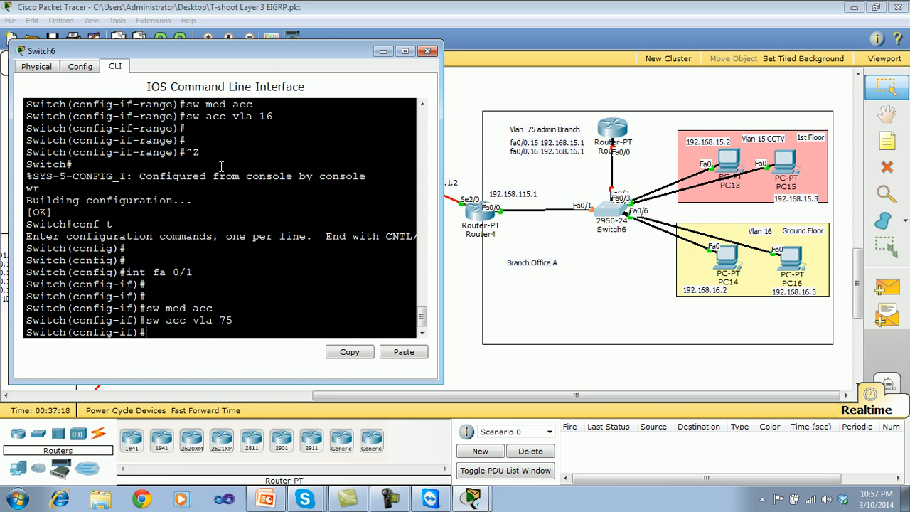
Exit configuration mode, save the VLAN 75 port assignment with wr, and close Switch6's window.
key(ctrl+z)
text(wr)
key(Return)
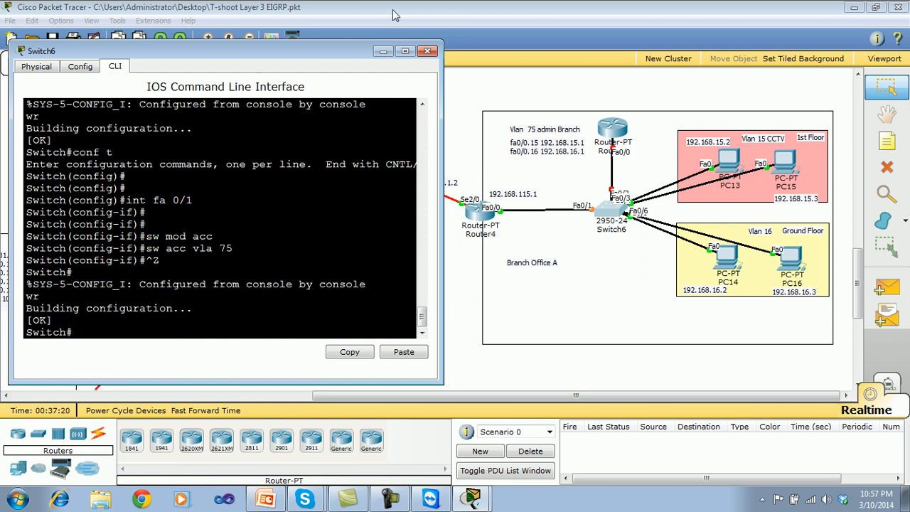
click(427, 51)
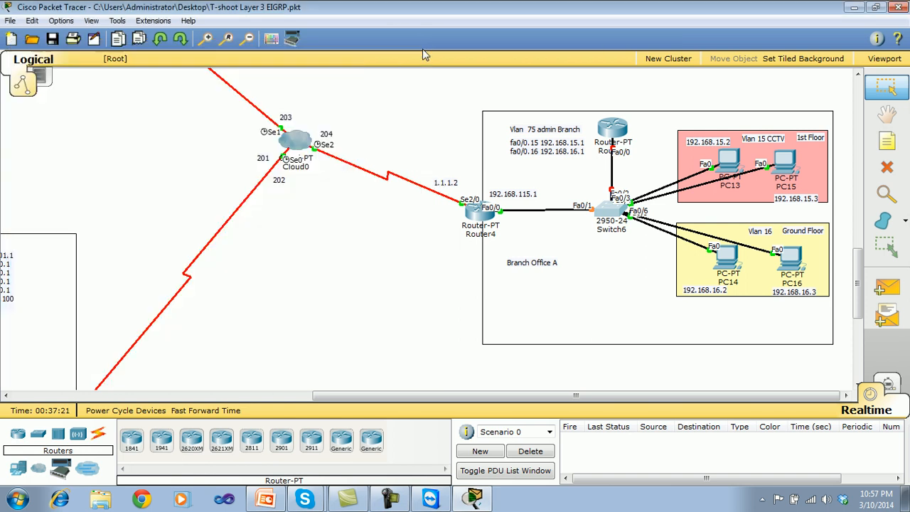
Save the T-shoot Layer 3 EIGRP topology file.
click(57, 39)
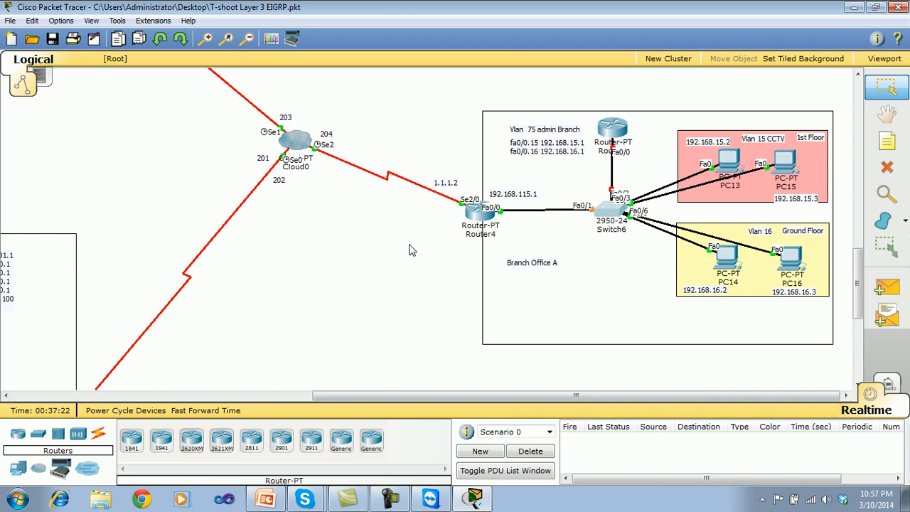
click(420, 293)
drag(476, 215, 478, 214)
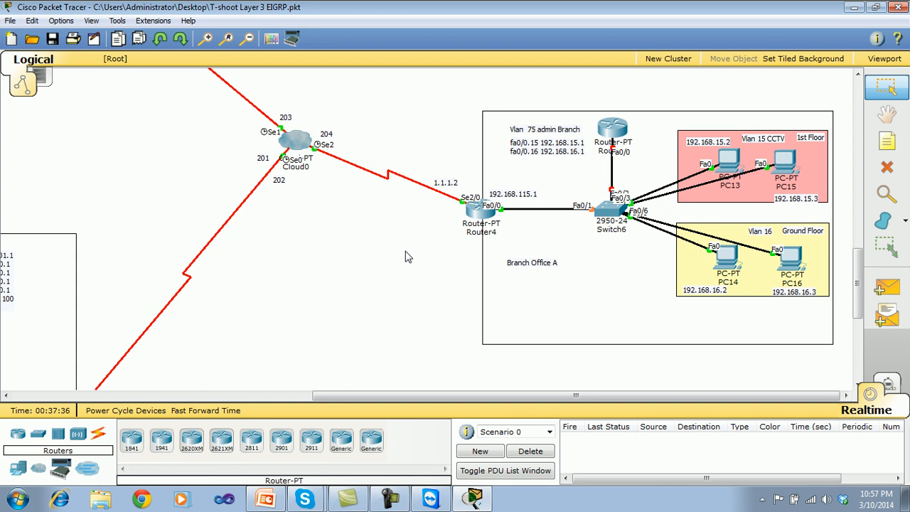
Open the CLI of Router5, the router above Switch6, beside the topology and enter privileged mode with en.
click(614, 135)
drag(490, 92, 274, 48)
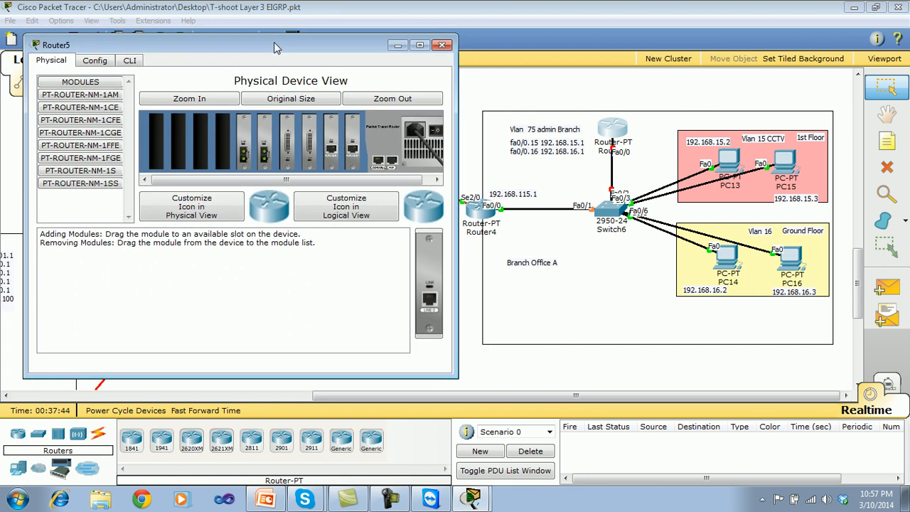
click(129, 60)
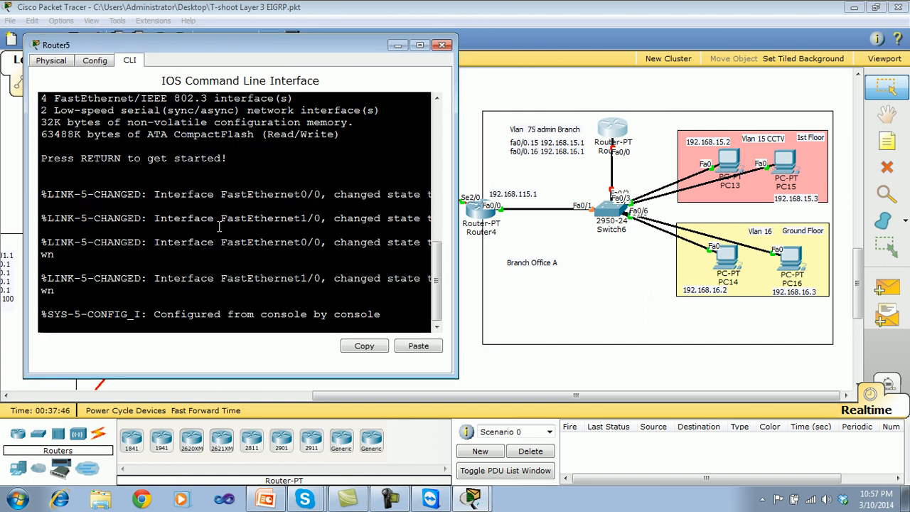
key(Return)
key(Return)
key(Return)
key(Return)
key(Return)
text(en)
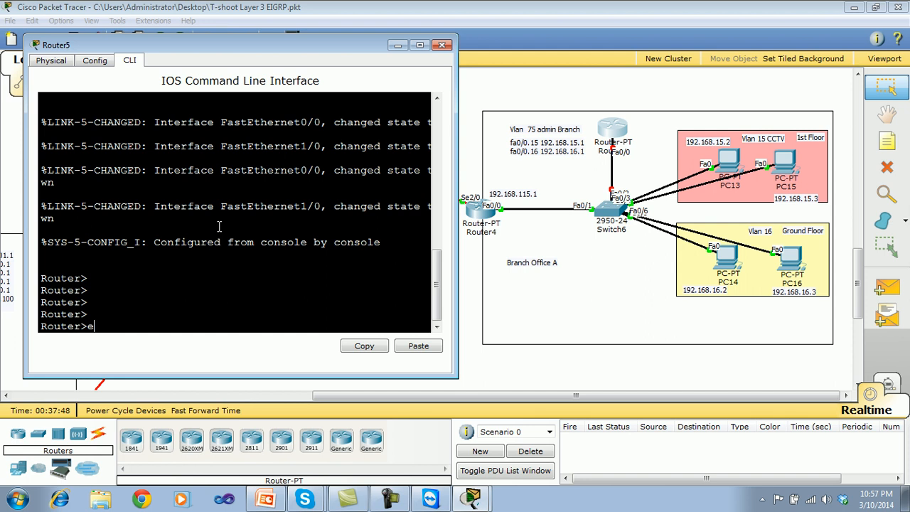
key(Return)
key(Return)
key(Return)
key(Return)
Enter global configuration mode on Router5 with conf t, then close its window.
text(conf t)
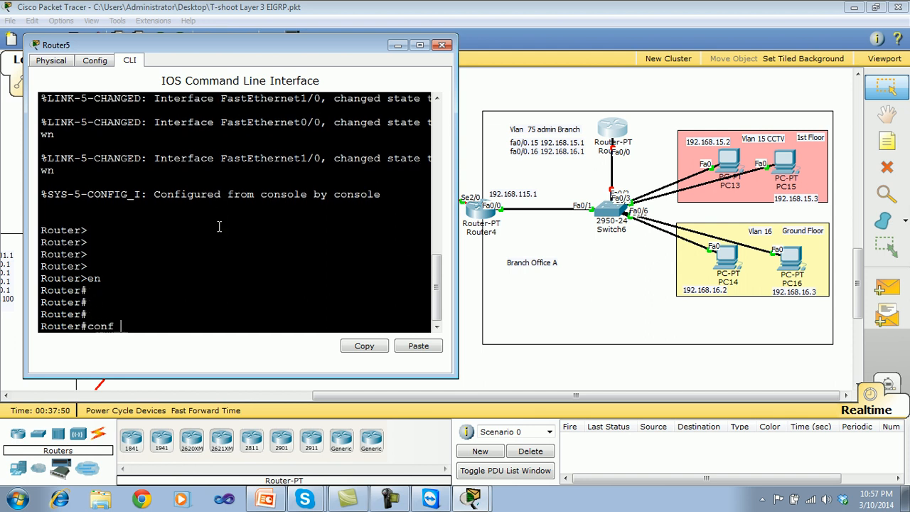
key(Return)
key(Return)
key(Return)
key(Return)
key(Return)
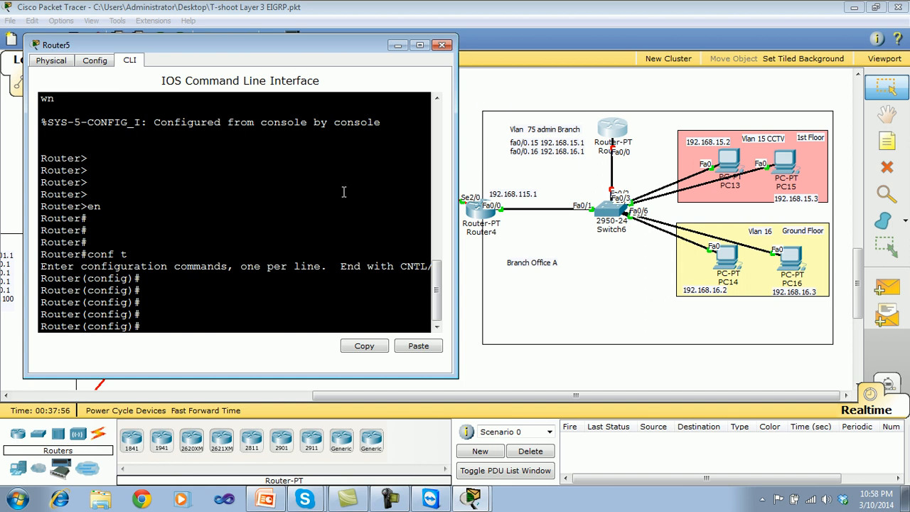
click(442, 45)
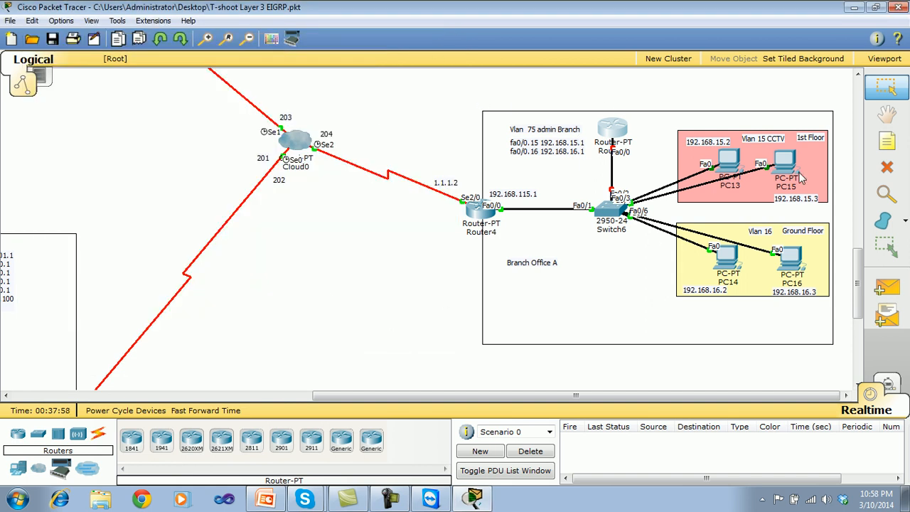
Add a 192.168.17.1 note to the Branch Office A area and place it just below Switch6.
click(886, 149)
click(510, 277)
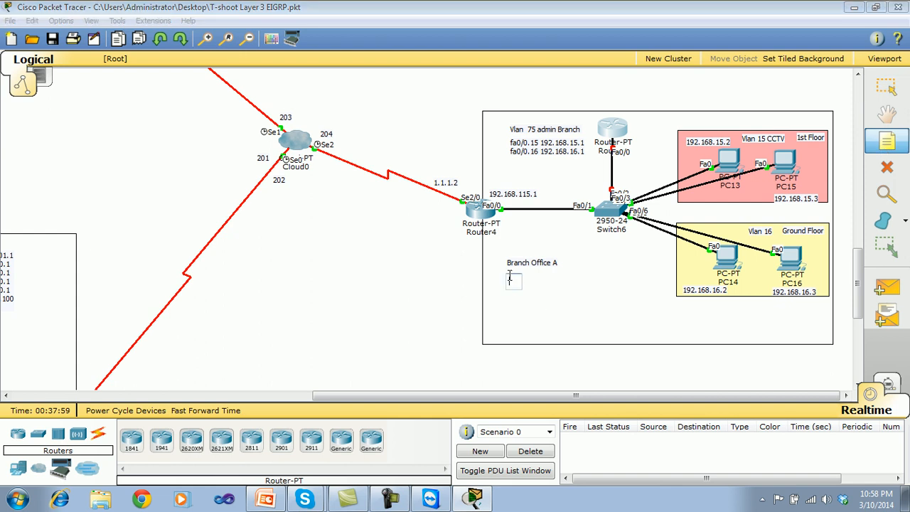
text(192.168.17.1)
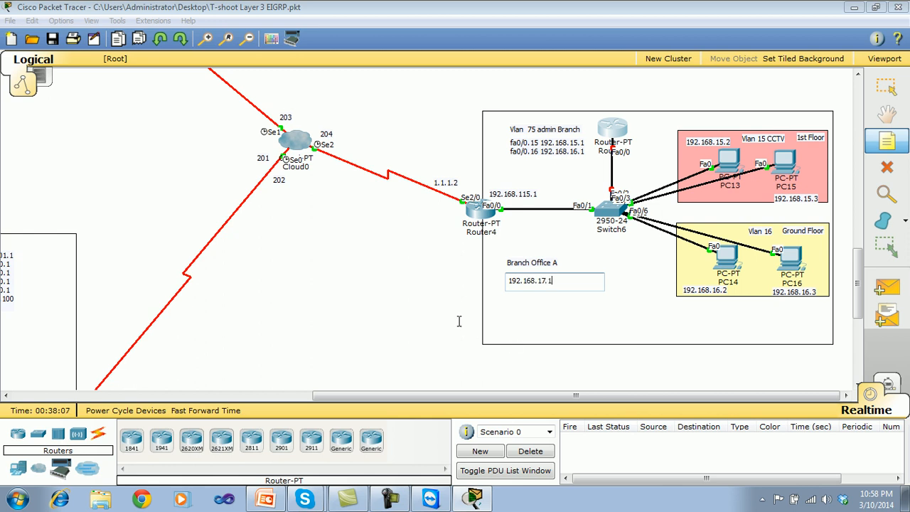
click(430, 320)
drag(537, 284, 618, 246)
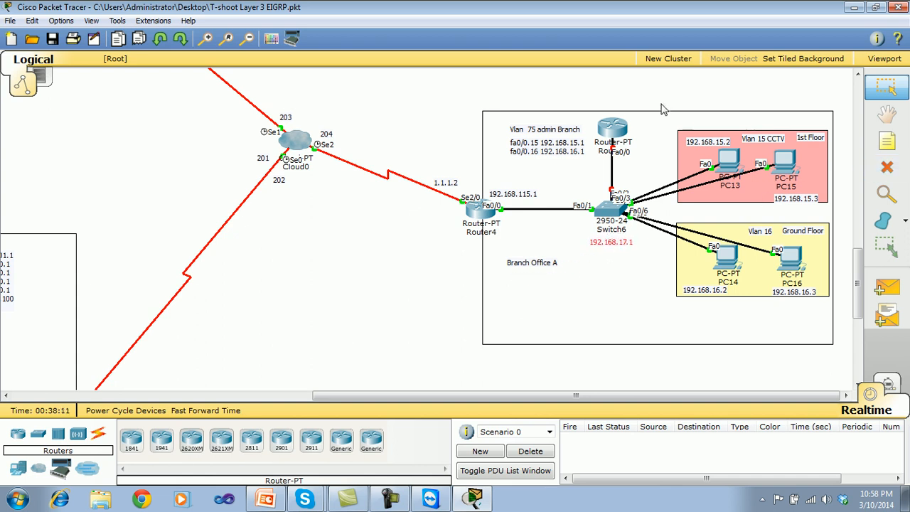
Add a 192.168.17.2 note beside Router5 at the top of the Branch Office A area.
click(887, 142)
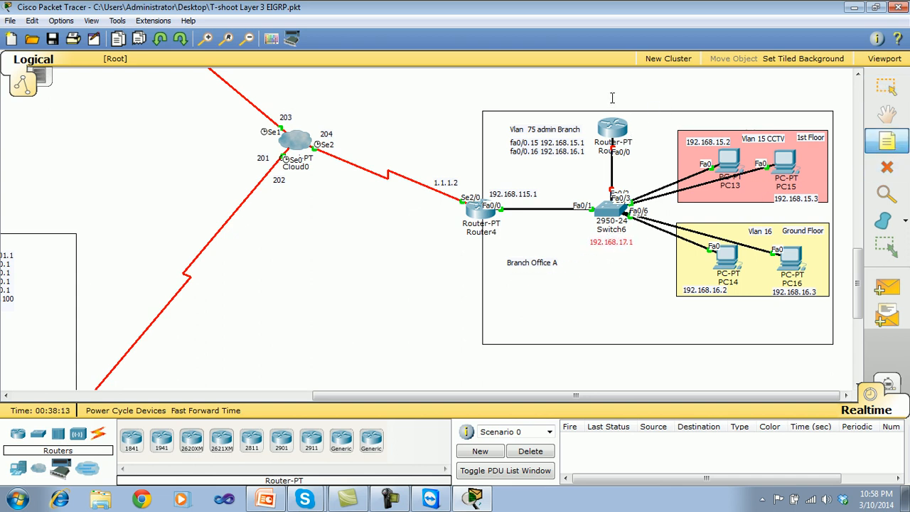
click(643, 122)
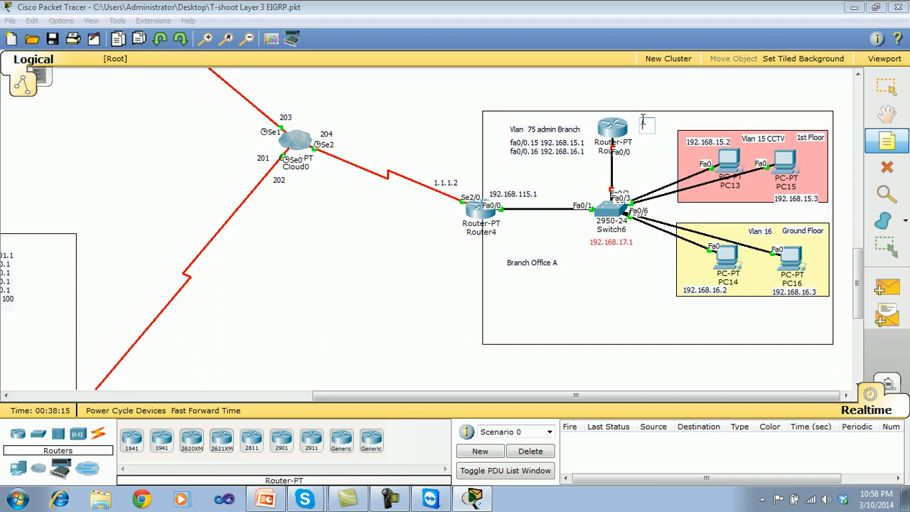
text(192.168.)
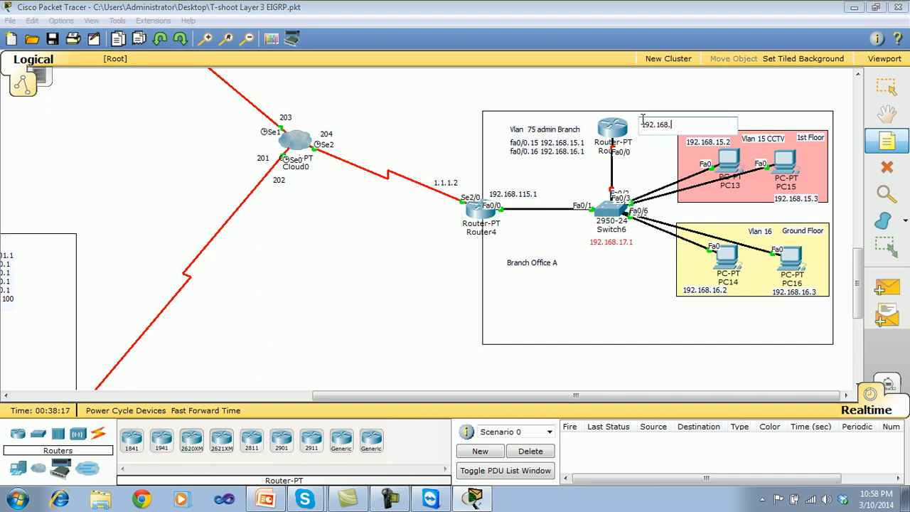
text(17.2)
click(410, 250)
drag(679, 128, 670, 127)
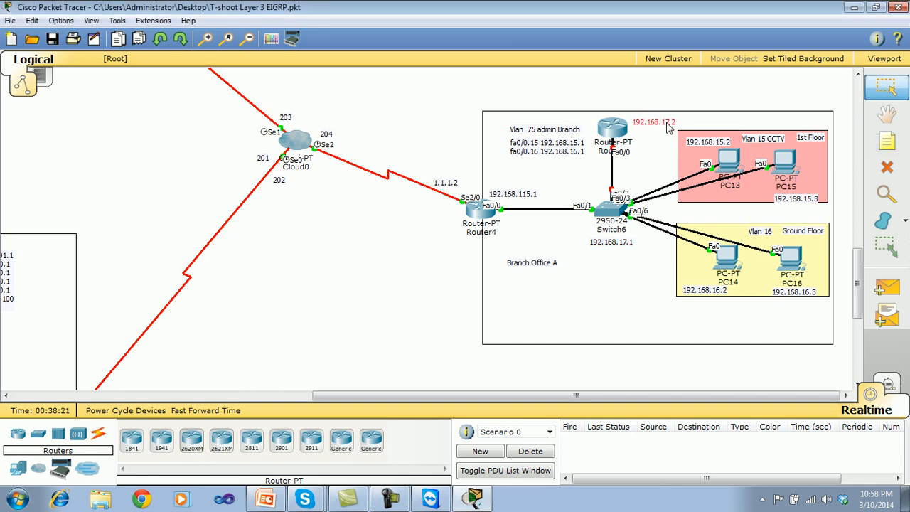
Open Switch6's CLI beside the topology and enter interface vlan 1 from global configuration mode.
click(616, 209)
drag(496, 105, 323, 103)
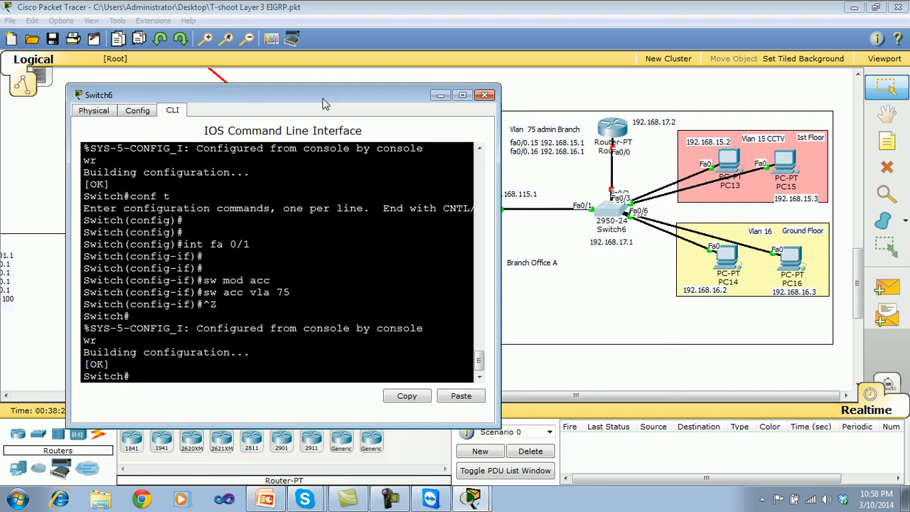
text(conf t)
key(Return)
key(Return)
text(int vl)
key(Return)
text(vlan 1)
key(Return)
Assign IP address 192.168.17.1 255.255.255.0 to Switch6's VLAN 1 interface and enable it with no sh.
text(ip)
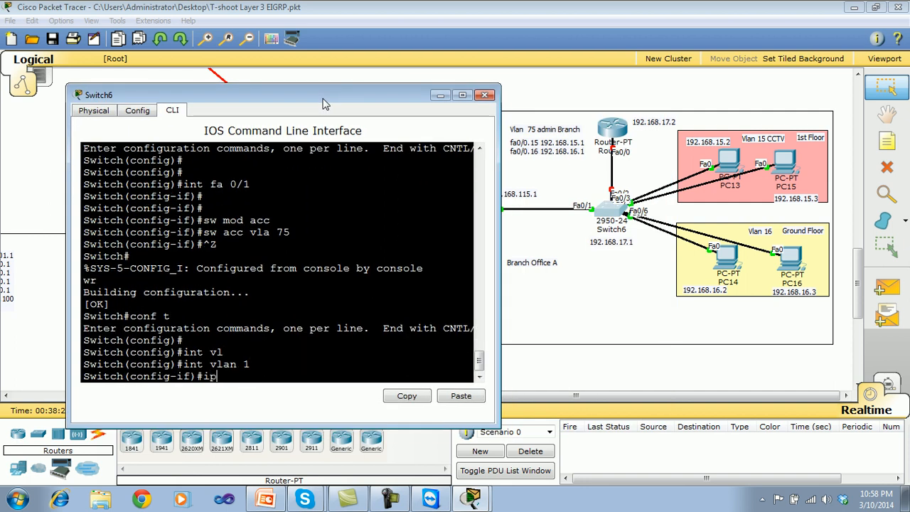
text( add 192.168)
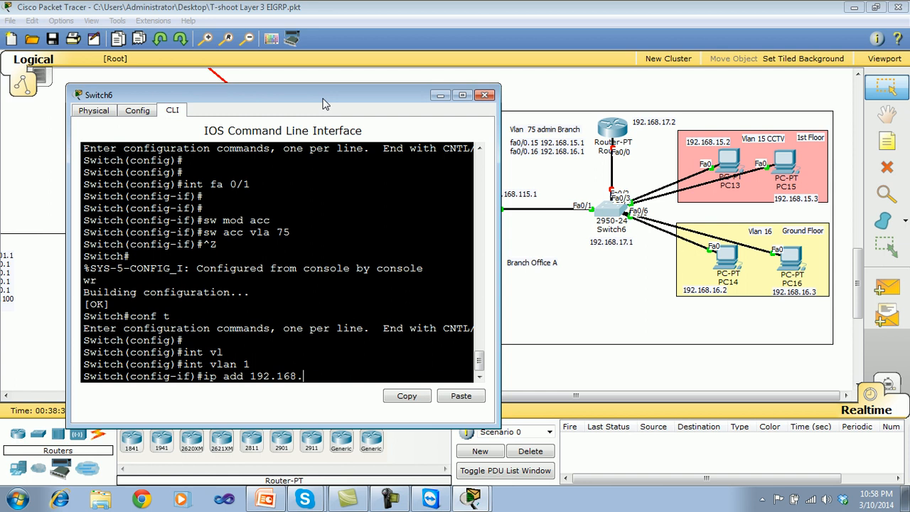
text(.17.1 255.255.255.0)
key(Return)
text(no sh)
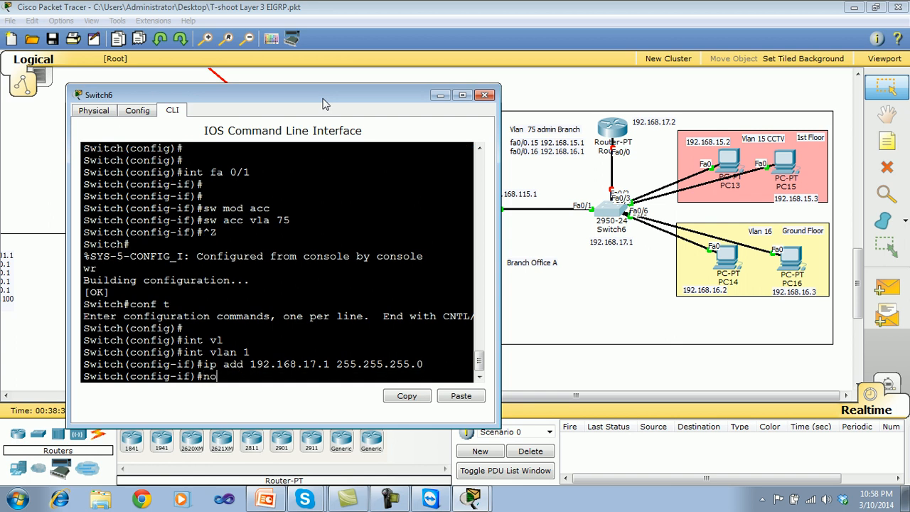
key(Return)
key(Return)
key(Return)
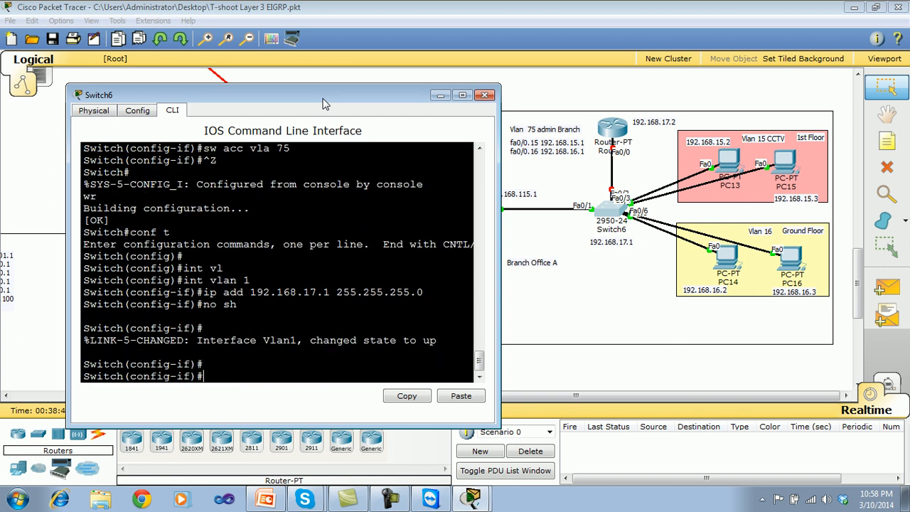
text(ip def)
key(Tab)
key(BackSpace)
key(BackSpace)
key(BackSpace)
key(BackSpace)
key(BackSpace)
key(BackSpace)
Exit interface mode on Switch6 and set its default gateway with ip default-gateway 192.168.17.2.
text(exit)
key(Return)
text(ip de)
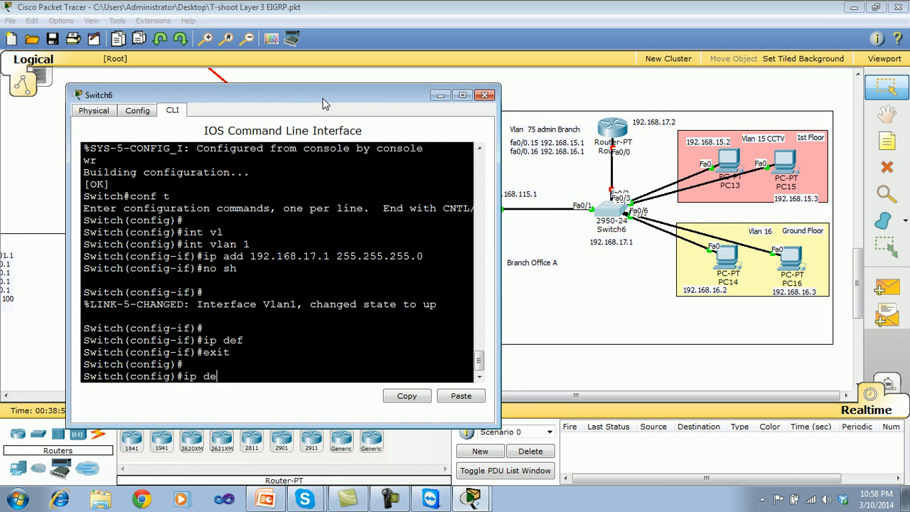
key(Tab)
text(?)
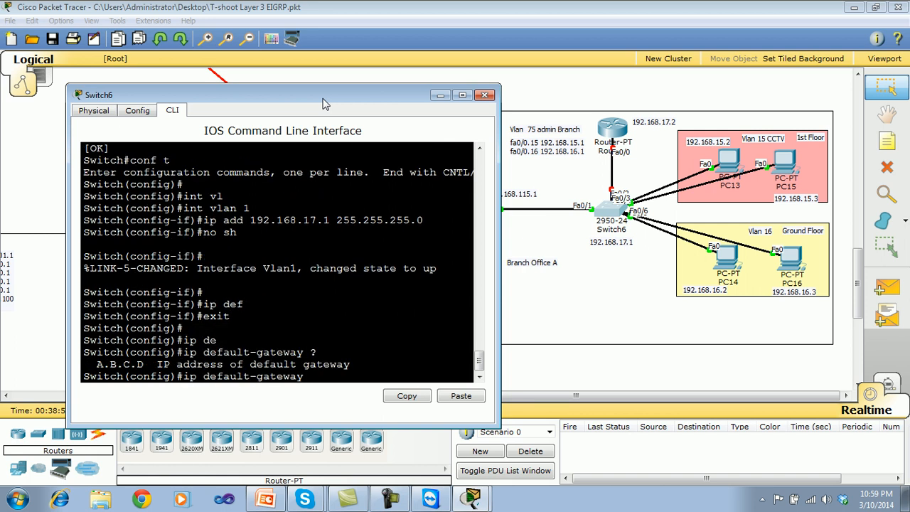
text(192.168.17.2)
key(Return)
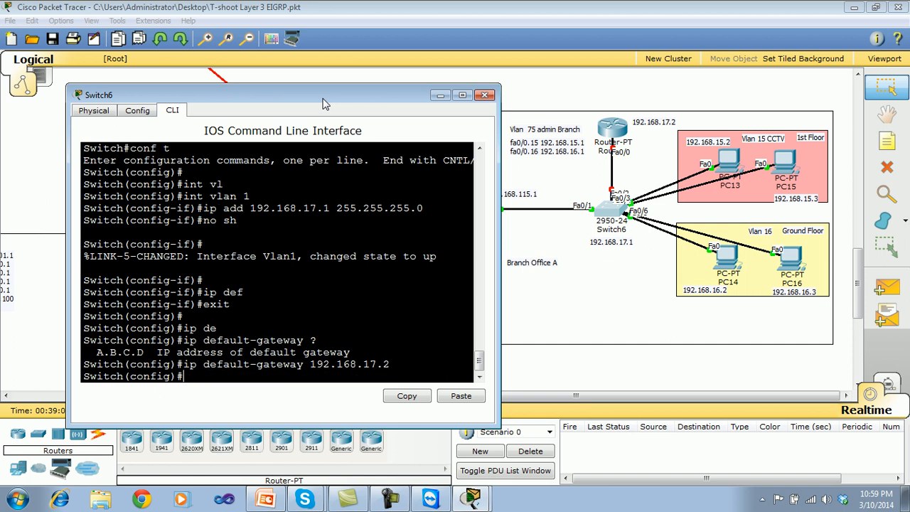
Leave configuration mode, save Switch6's configuration with wr, and close its window.
key(Return)
key(Return)
key(Return)
key(ctrl+z)
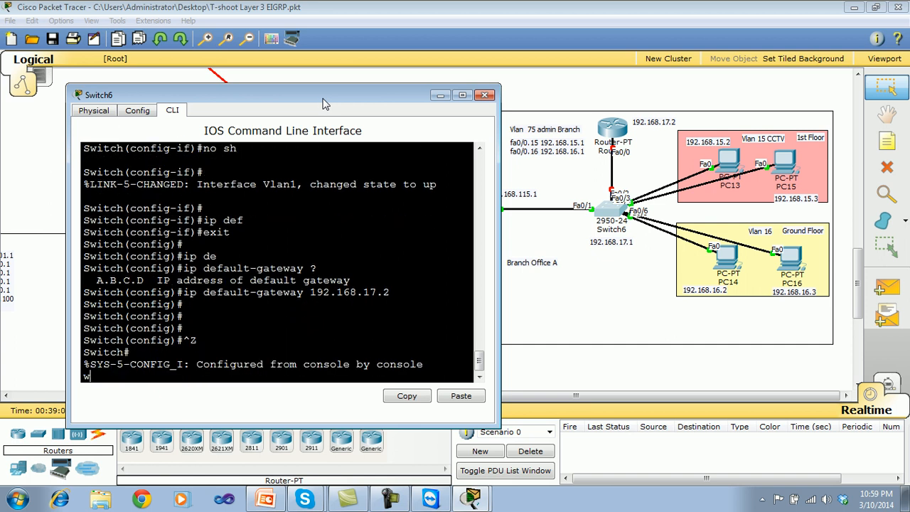
text(wr)
key(Return)
key(Return)
key(Return)
key(Return)
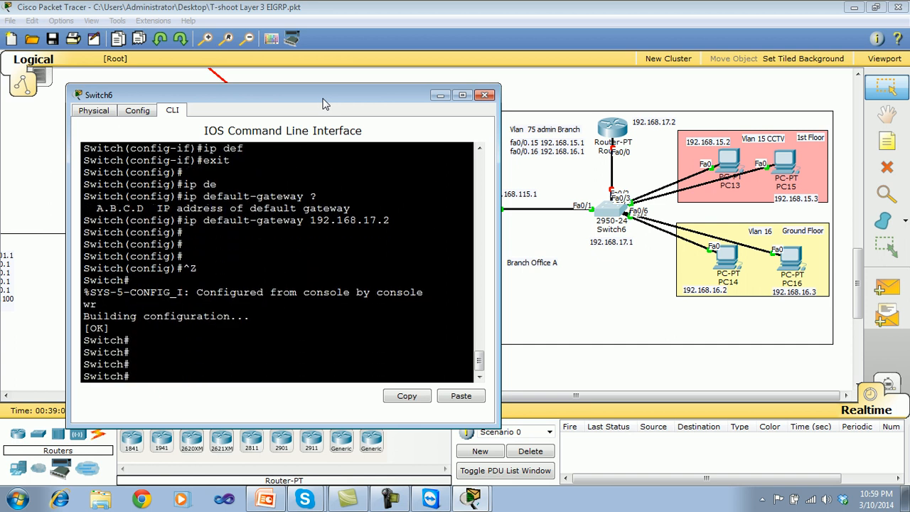
click(483, 96)
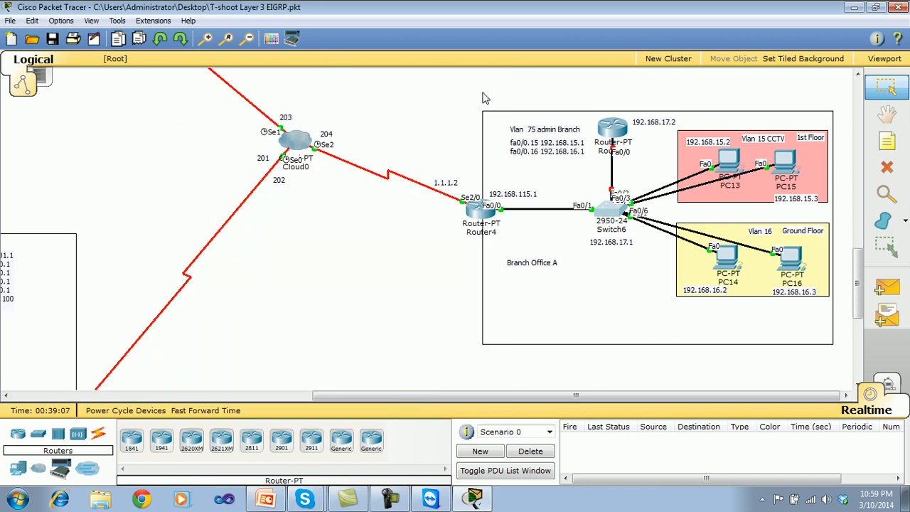
Open Router5's CLI beside the topology and enter configuration of interface fa 0/0.
click(612, 133)
drag(449, 95, 249, 51)
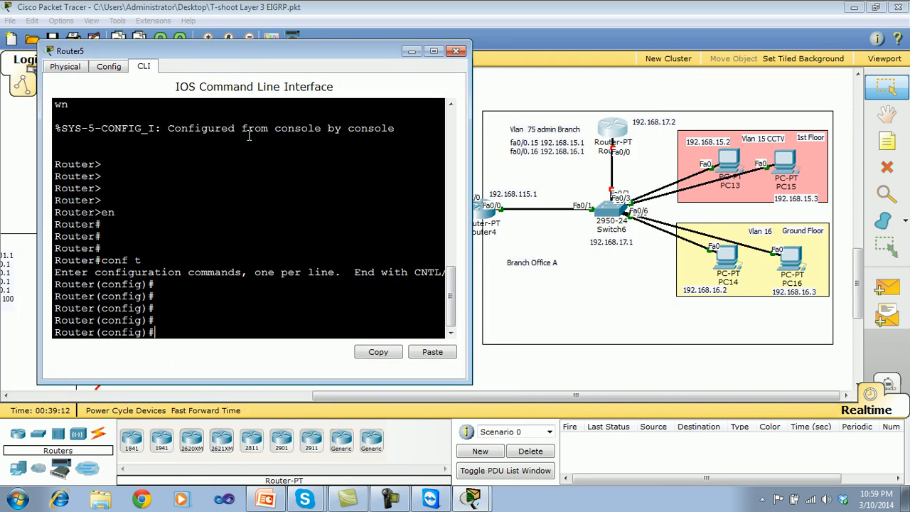
key(Return)
key(Return)
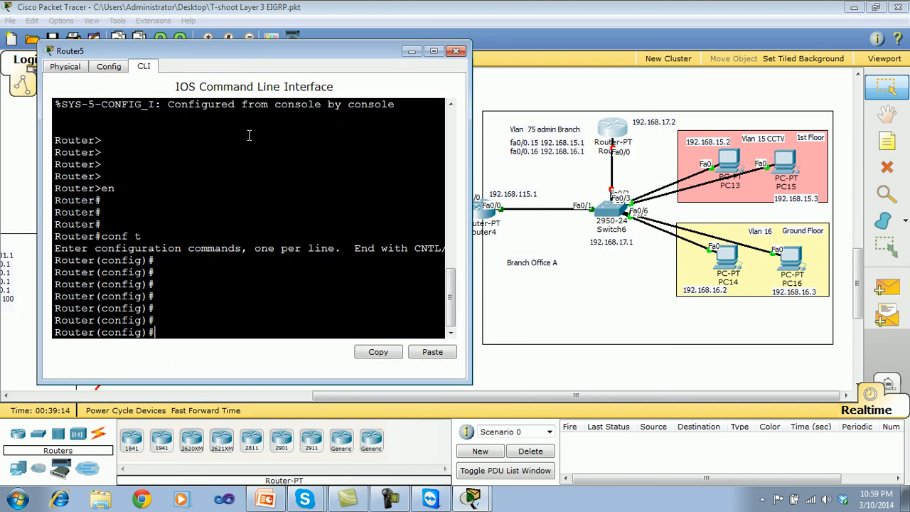
text(int fa 0/0)
key(Return)
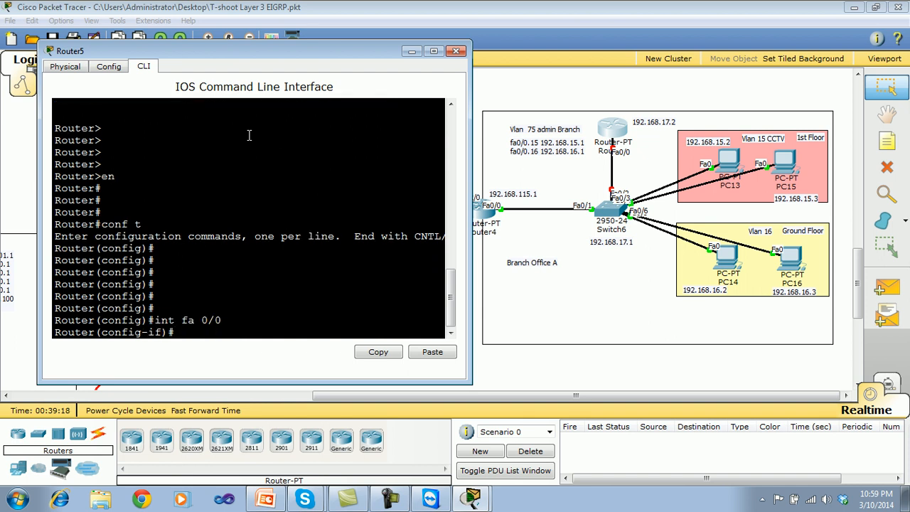
key(Return)
Assign IP address 192.168.17.2 with mask 255.255.255.0 to Router5's interface fa 0/0.
text(ip )
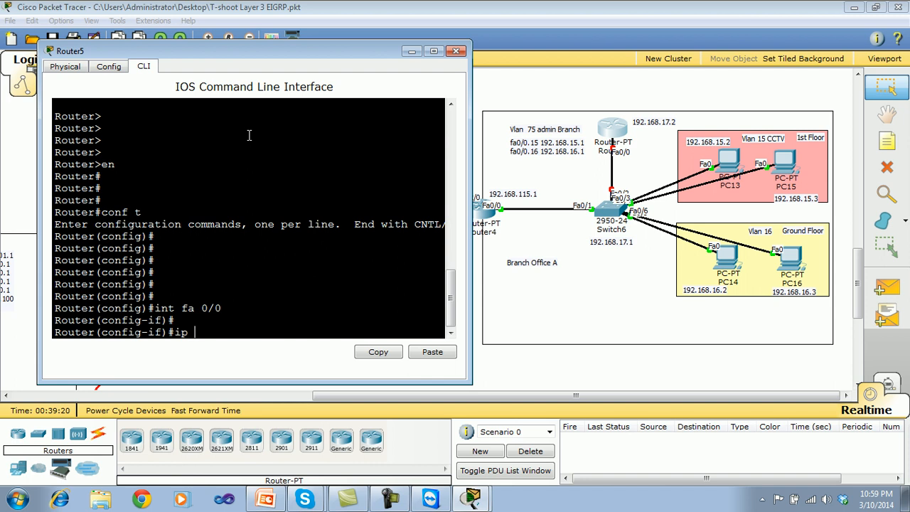
text(add 192.168917.2 255.)
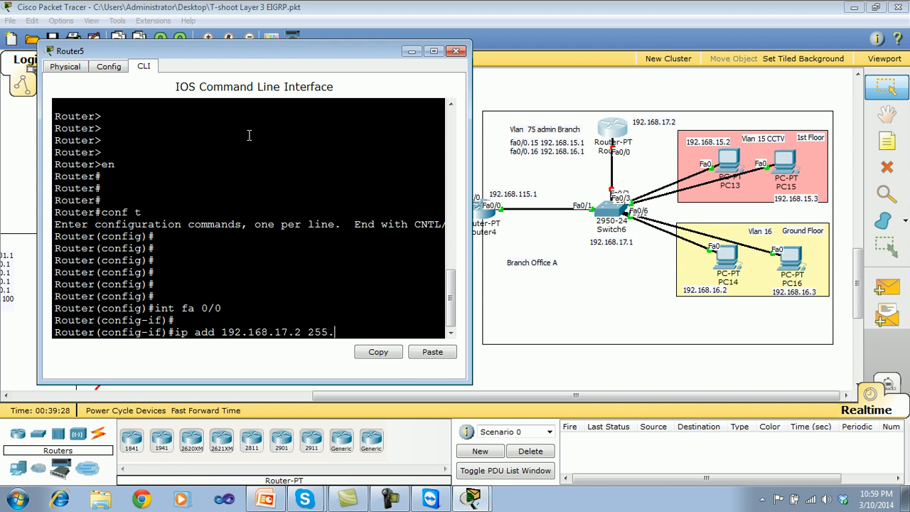
text(255.255.0)
key(Return)
Enable Router5's interface fa 0/0 with no sh and exit to global configuration mode.
text(no sh)
key(Return)
key(Return)
key(Return)
key(Return)
key(Return)
text(exit)
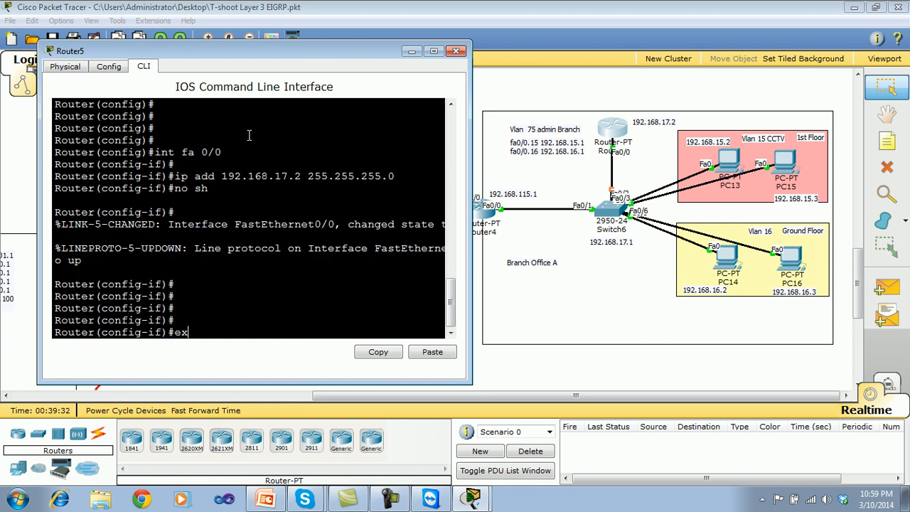
key(Return)
key(Return)
key(Return)
key(Return)
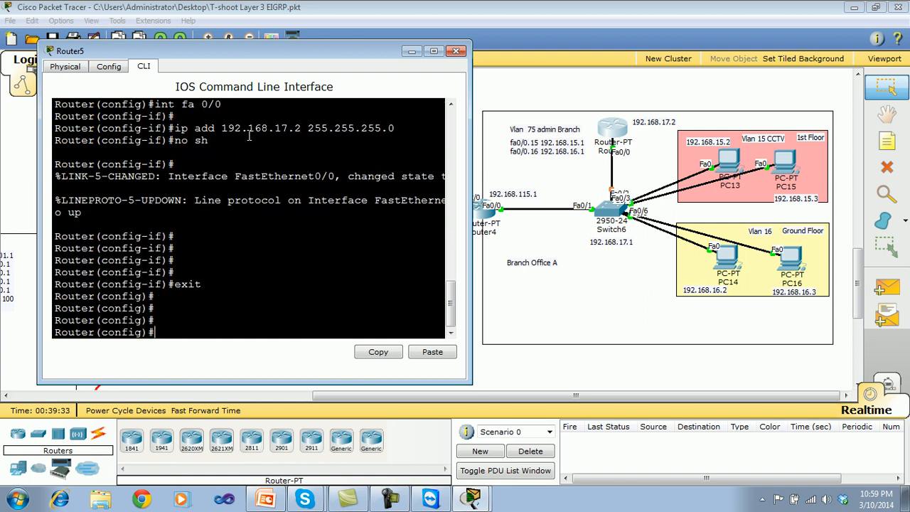
Create subinterface fa0/0.75 on Router5.
text(int fa0/0.75)
key(Return)
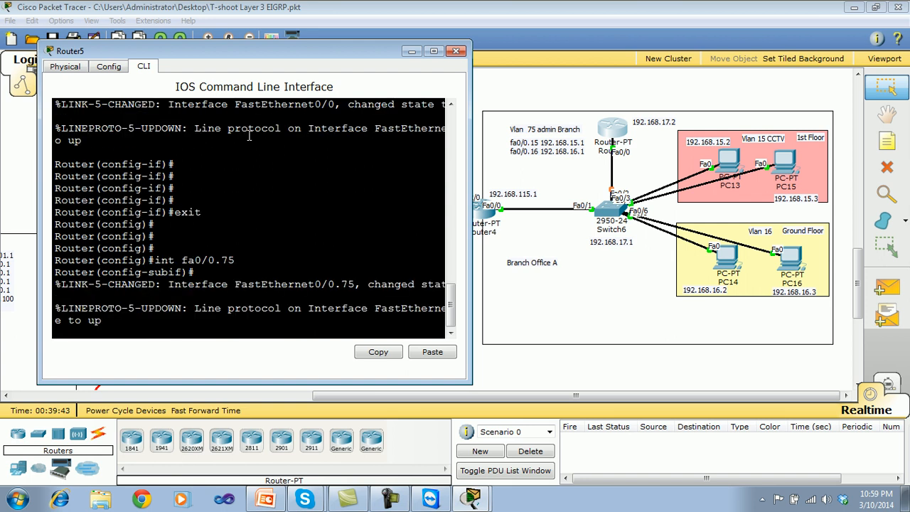
Set dot1Q encapsulation for VLAN 75 on Router5's subinterface fa0/0.75.
key(Return)
text(ip a)
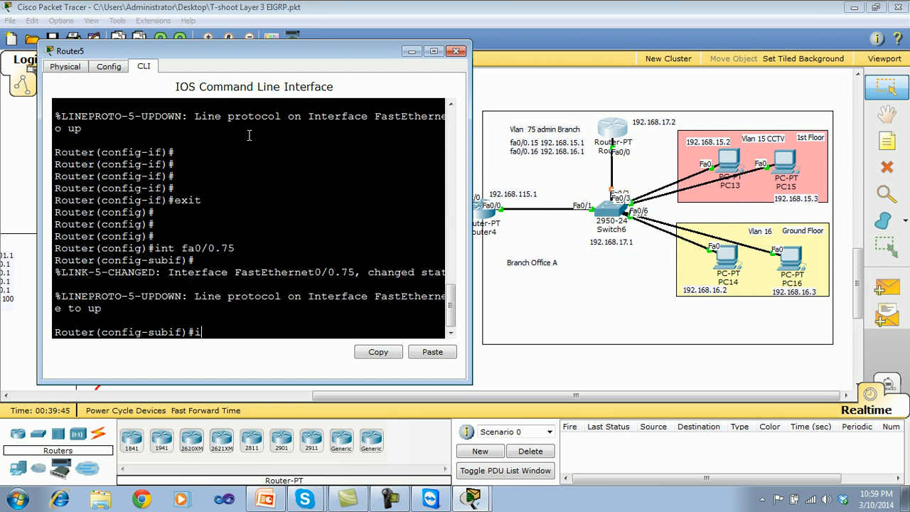
key(BackSpace)
key(BackSpace)
key(BackSpace)
key(BackSpace)
text(enc)
key(Tab)
text(d)
key(Tab)
text(75)
key(Return)
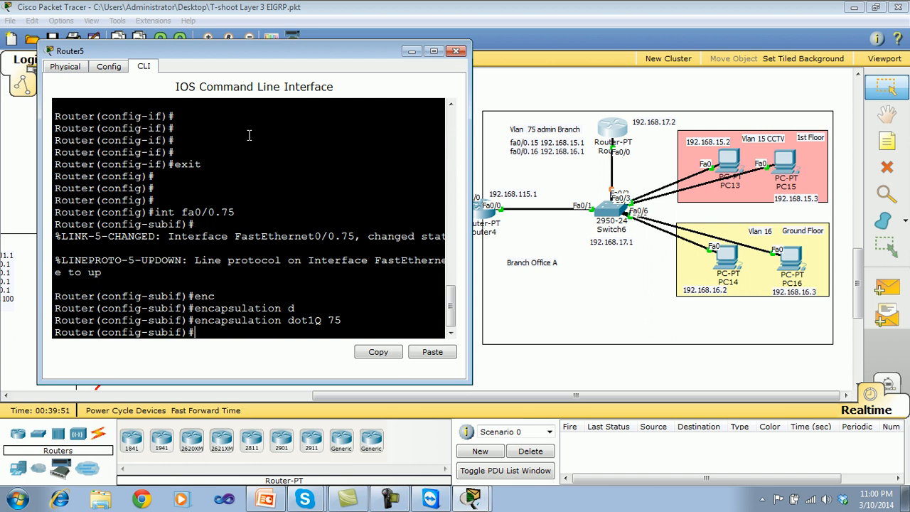
Assign IP address 192.168.115.2 with mask 255.255.255.0 to Router5's subinterface fa0/0.75.
text(ip ad )
text(17)
text(92)
text(.168.)
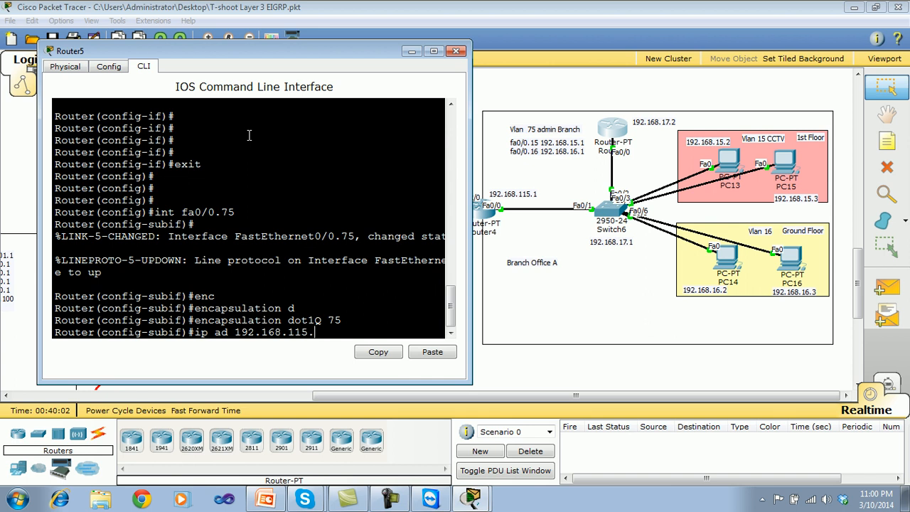
text(115.2)
text(255.255.255.0)
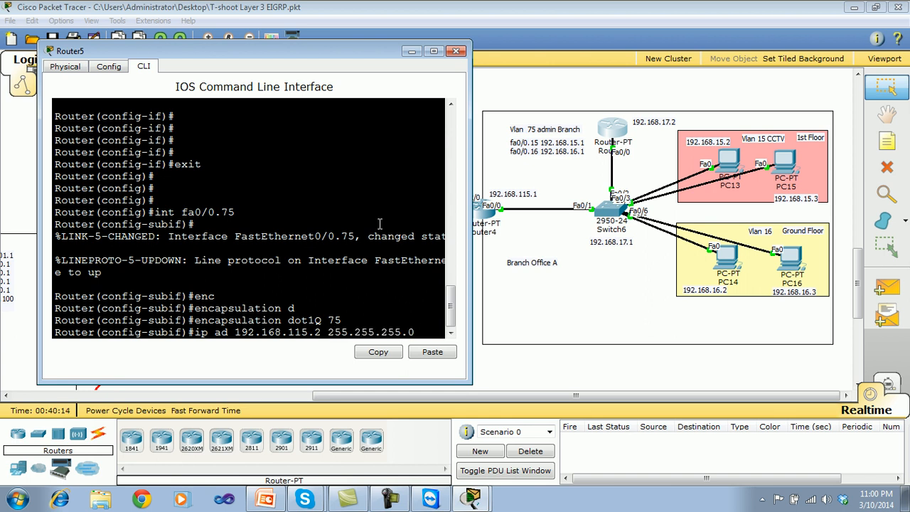
key(Return)
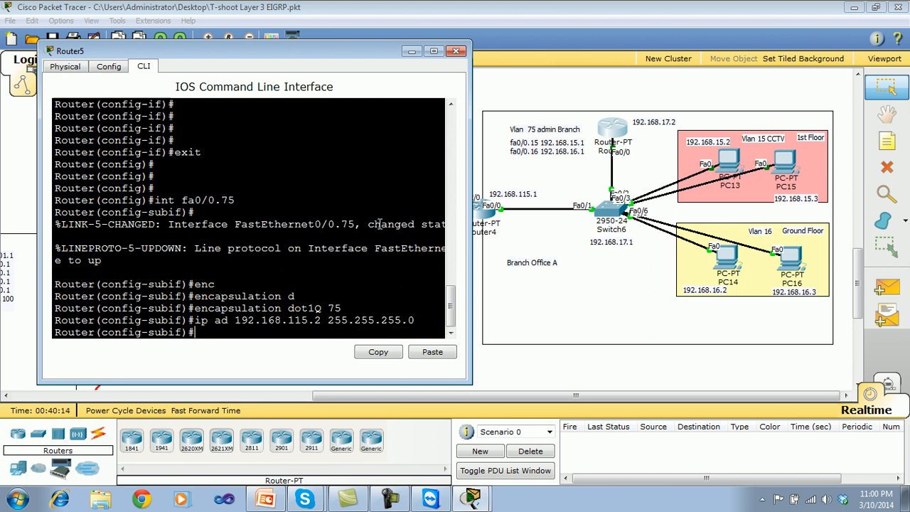
Add the line "fa0/0.75 192.168.115.2" above the other subinterface entries in Branch Office A's topology note.
click(562, 146)
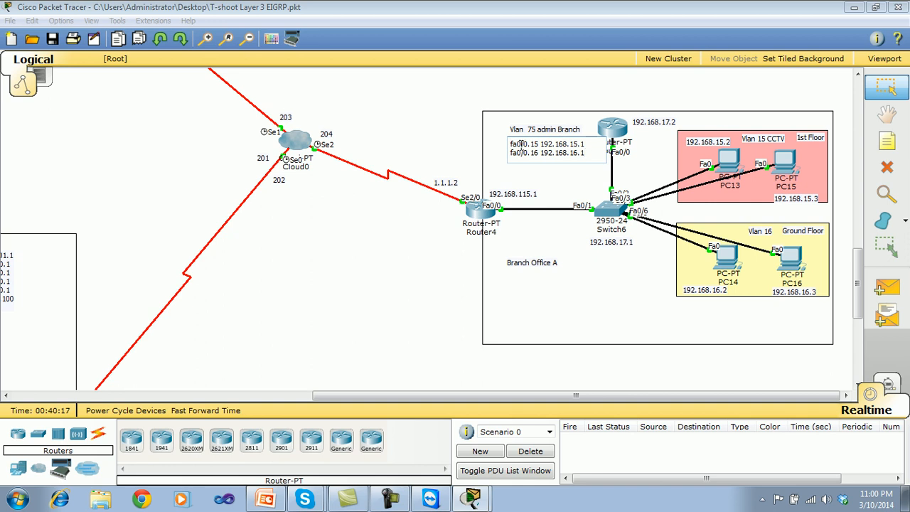
key(Return)
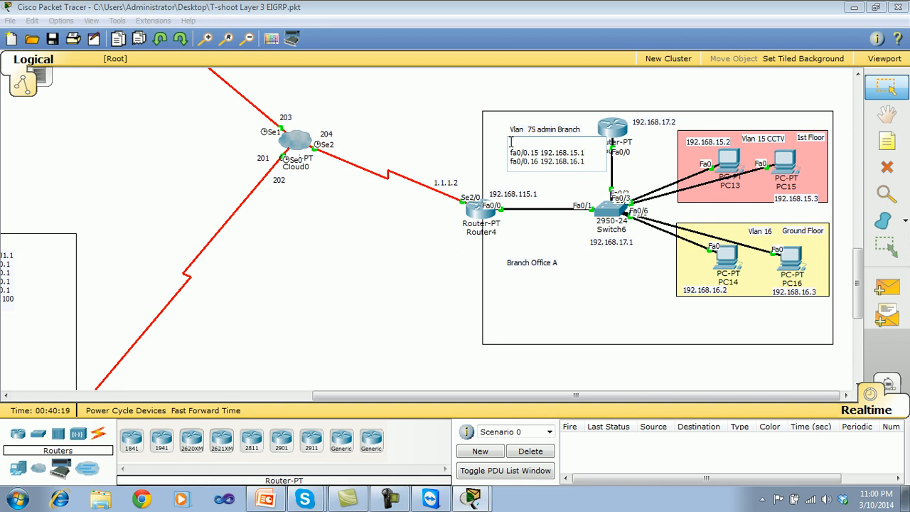
text(fa0/0.75 192.168.75.2)
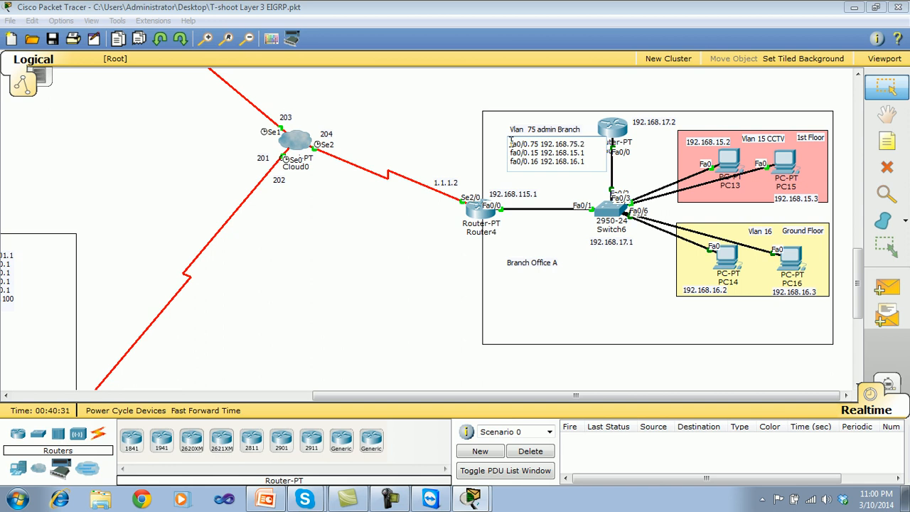
click(577, 144)
key(BackSpace)
key(BackSpace)
text(116)
key(BackSpace)
text(5)
click(396, 277)
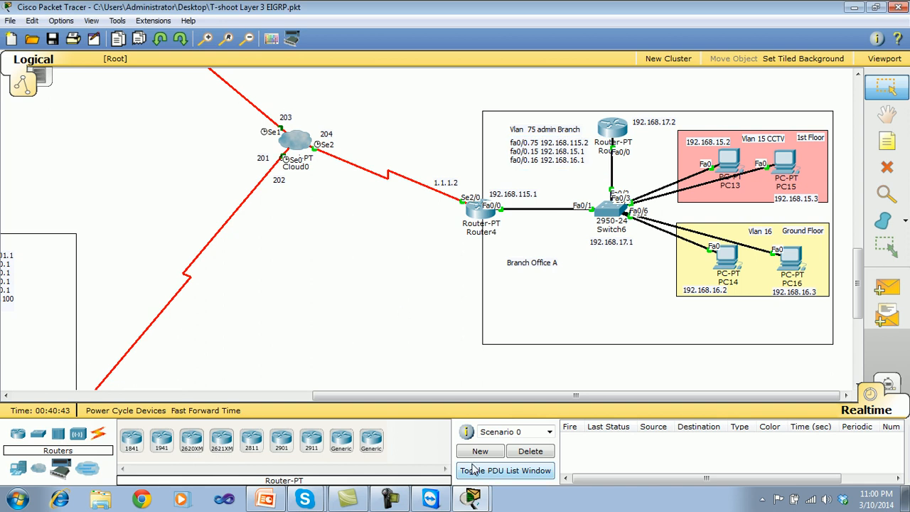
Return to Router5's CLI, enable subinterface fa0/0.75 with no sh and exit to global configuration mode.
click(470, 498)
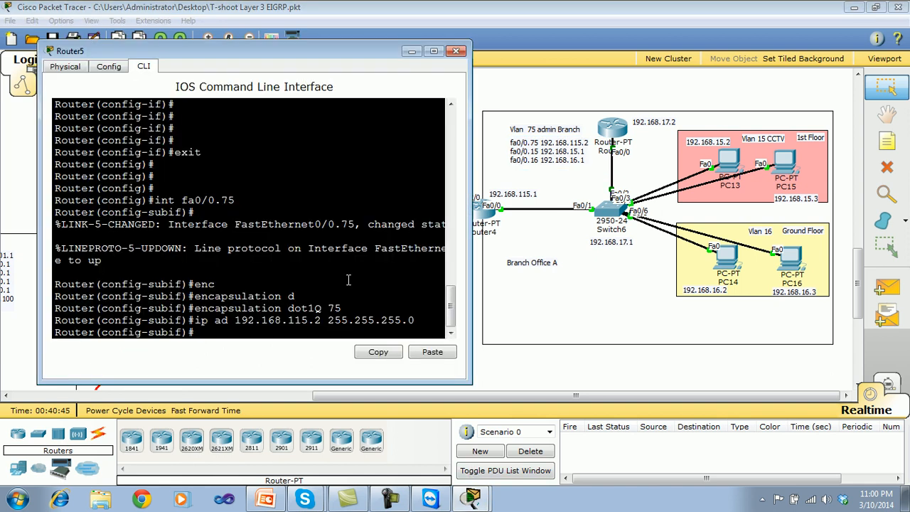
drag(323, 320, 288, 320)
click(233, 335)
text(exit)
key(BackSpace)
text(no sh)
key(Return)
key(Return)
key(Return)
text(exit)
key(Return)
key(Return)
key(Return)
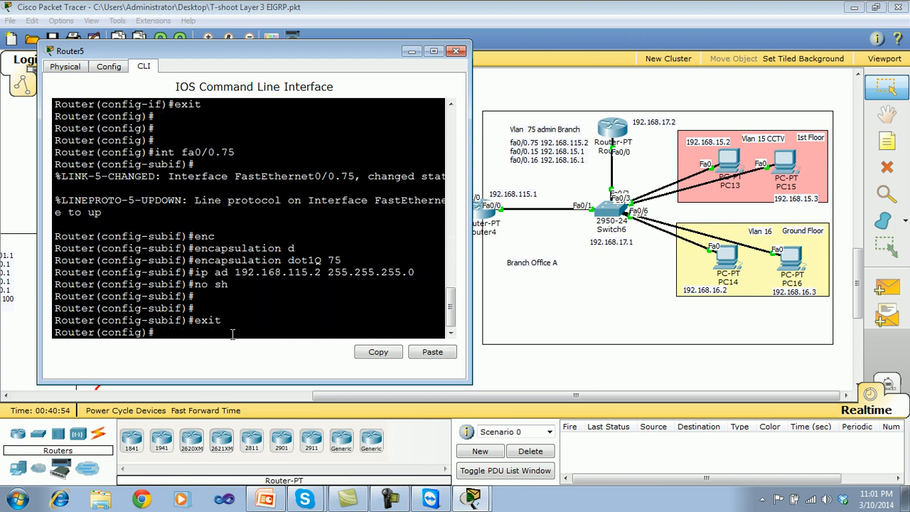
Create subinterface fa 0/0.15 on Router5 with dot1Q encapsulation for VLAN 15.
text(int fa)
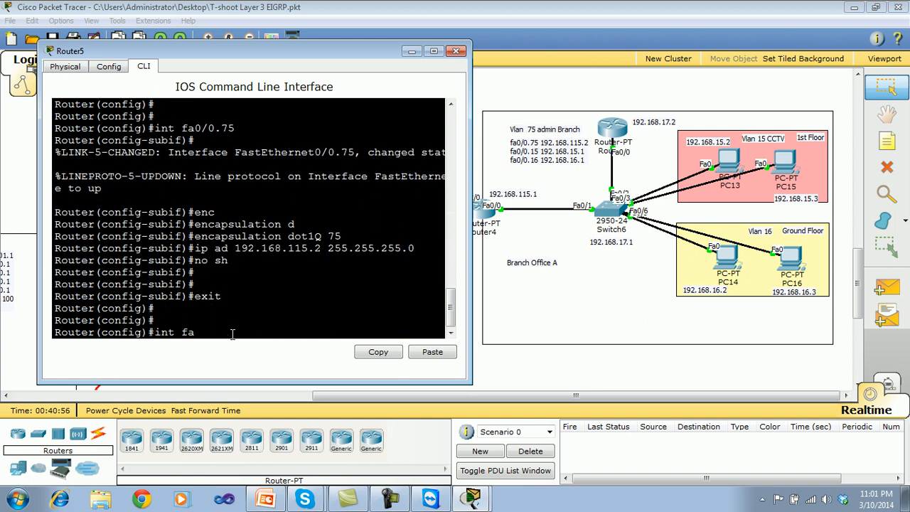
text( 0/0.15)
key(Return)
key(Return)
key(Return)
text(enc)
key(Tab)
text(d)
key(Tab)
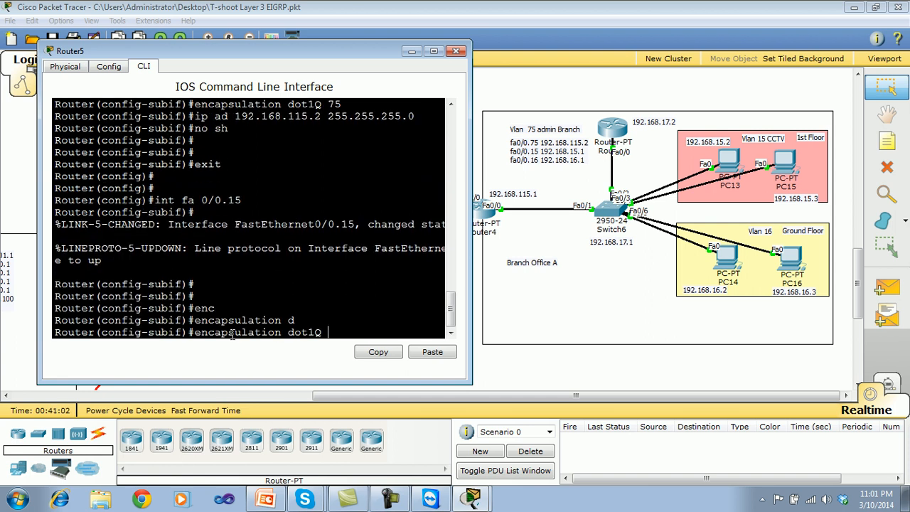
key(Return)
Assign IP address 192.168.15.1 with mask 255.255.255.0 to Router5's subinterface fa 0/0.15.
text(ip add 1)
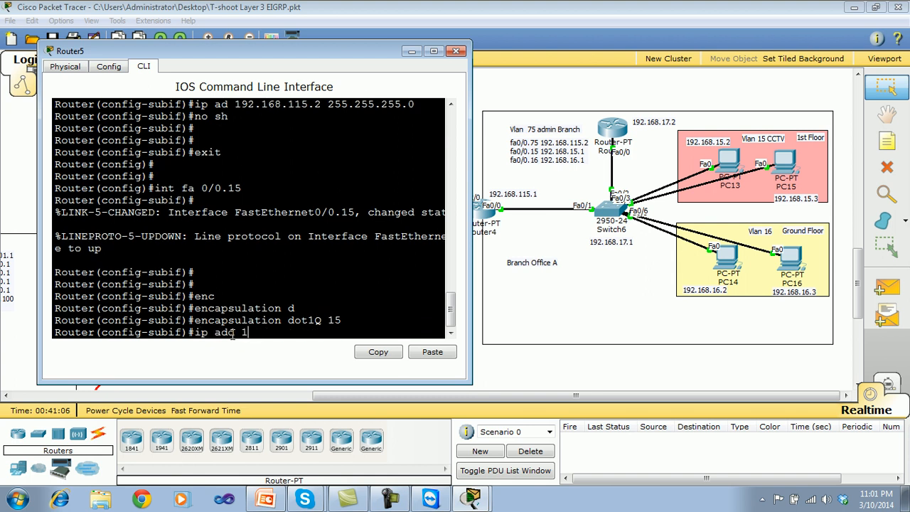
text(92.168.15.1 255.255)
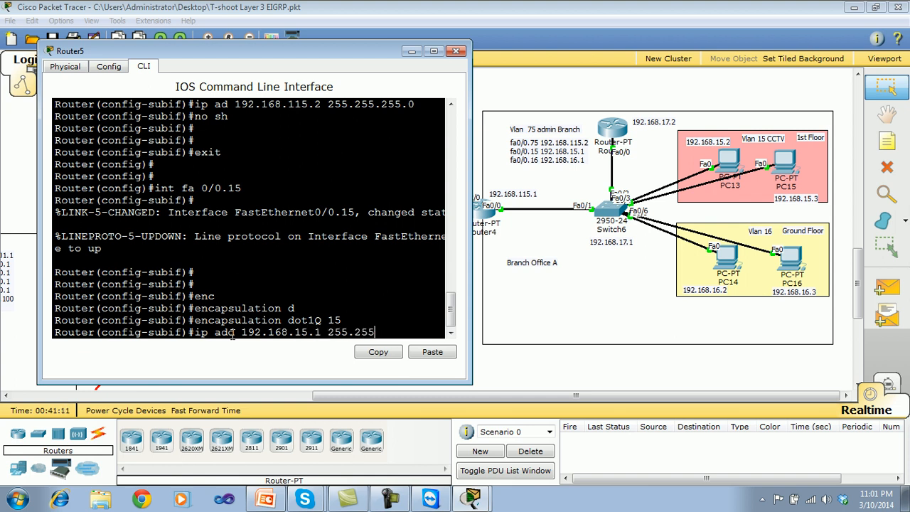
text(.255.0)
key(Return)
Enable subinterface fa 0/0.15 with no sh and exit to global configuration mode.
text(no sh)
key(Return)
key(Return)
key(Return)
text(exit)
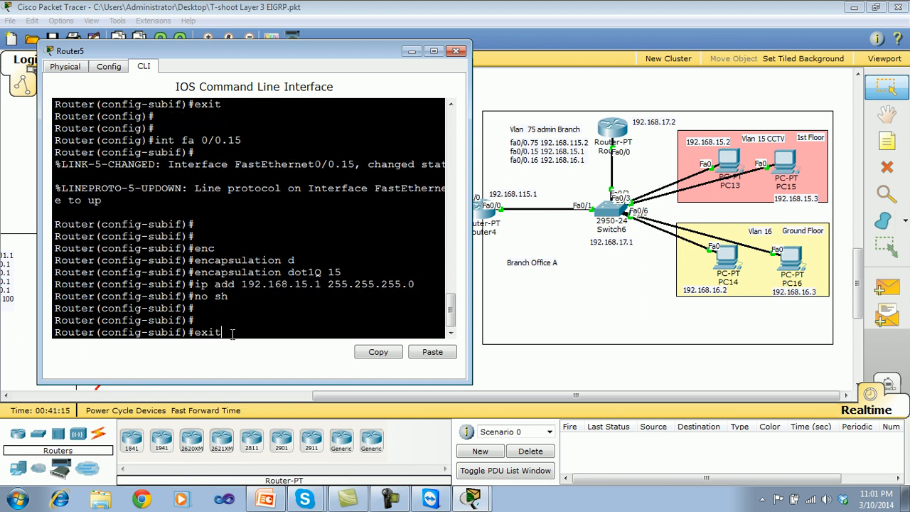
key(Return)
key(Return)
key(Return)
Create subinterface fa 0/0.16 on Router5 with dot1Q encapsulation for VLAN 16.
text(int fa)
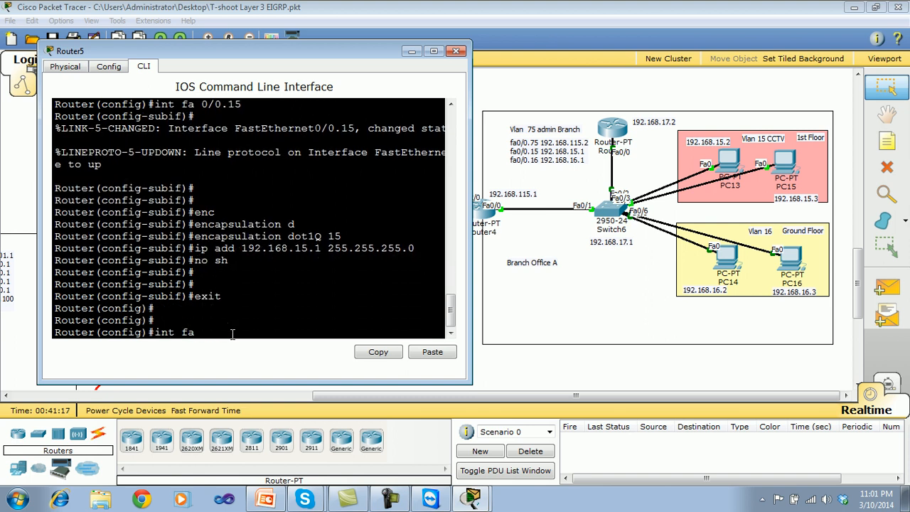
text( 0/0.16)
key(Return)
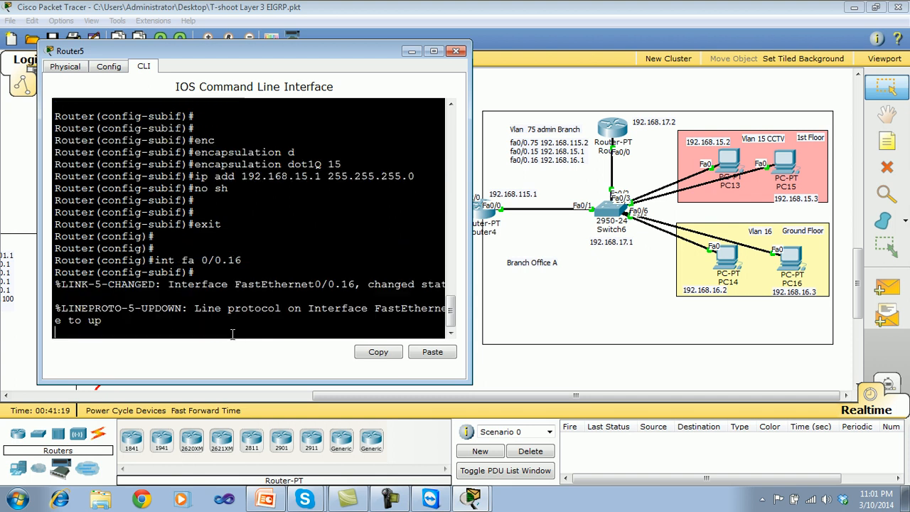
key(Return)
key(Return)
key(Return)
text(enc)
key(Tab)
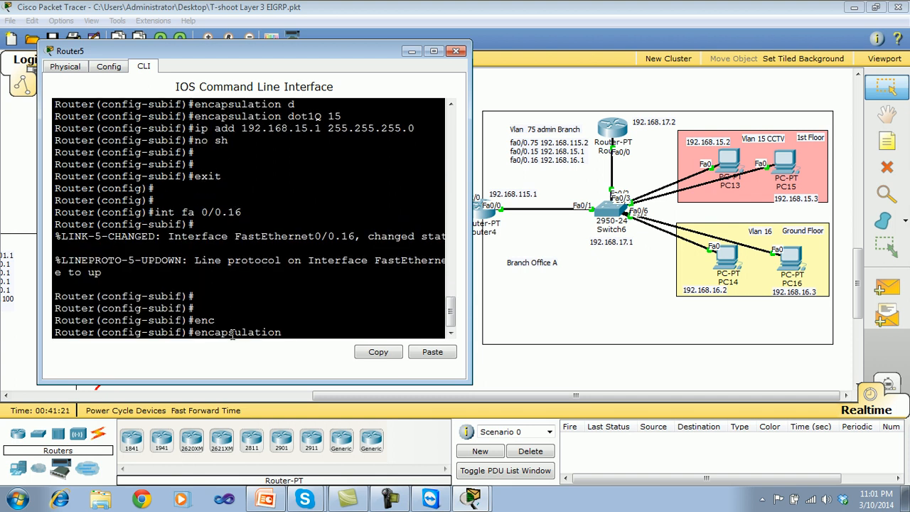
text(do)
key(Tab)
text(16)
key(Return)
key(Return)
key(Return)
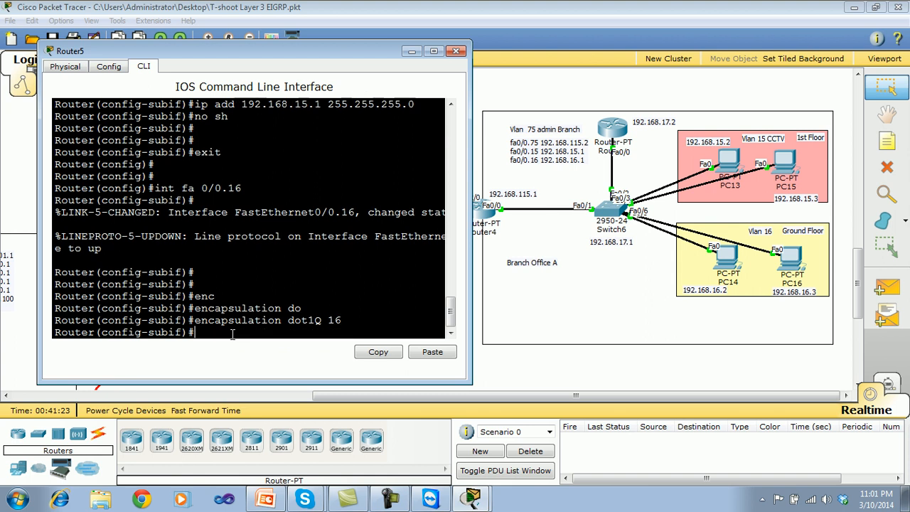
Assign IP address 192.168.16.1 with mask 255.255.255.0 to Router5's subinterface fa 0/0.16.
text(ip add)
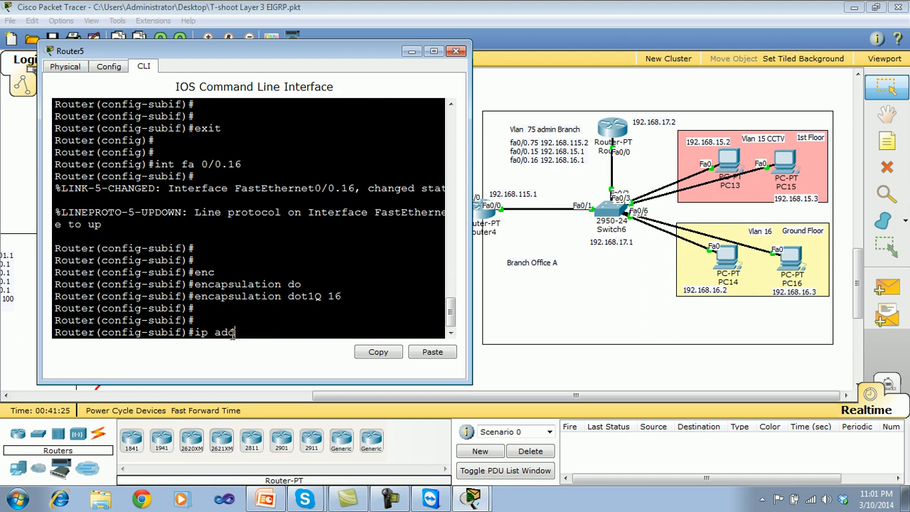
text( 192.168.16.1 255.255.255.0)
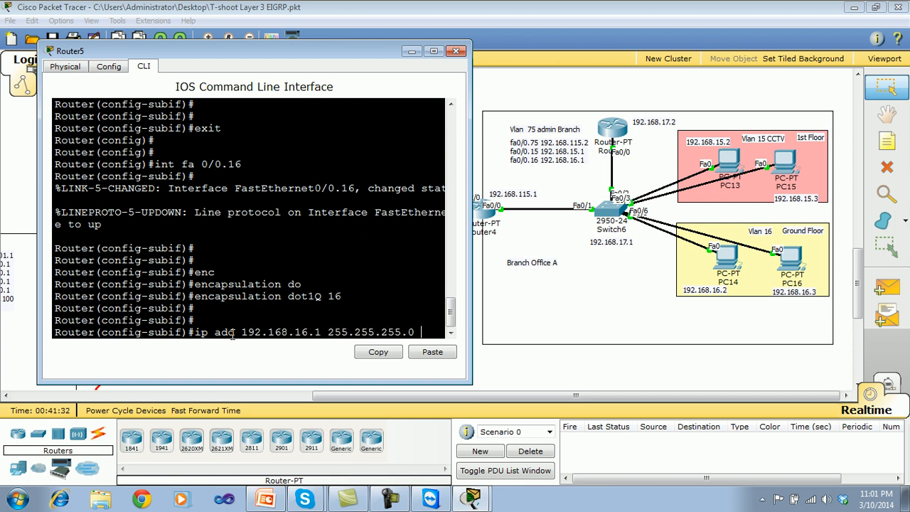
key(Return)
Enable subinterface fa 0/0.16 with no sh, leave configuration mode and save Router5's configuration with wr.
text(no sh)
key(Return)
key(Return)
key(Return)
key(ctrl+z)
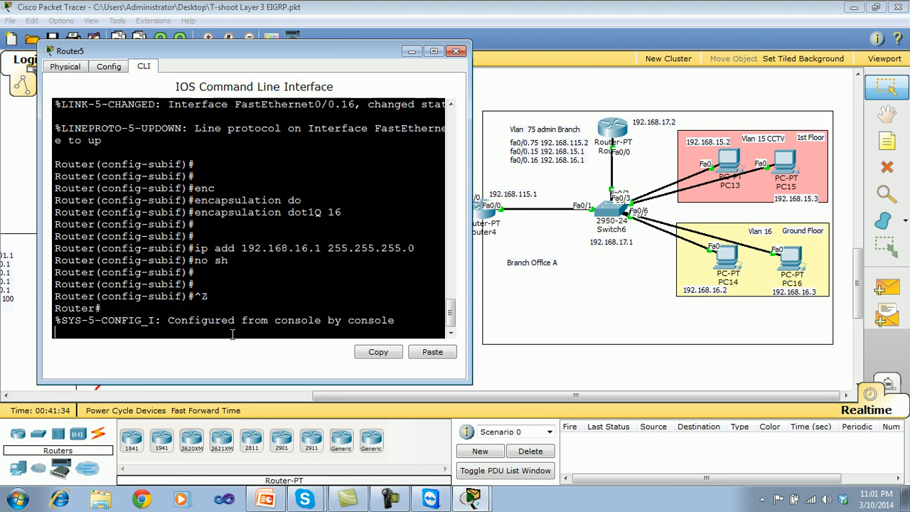
text(wr)
key(Return)
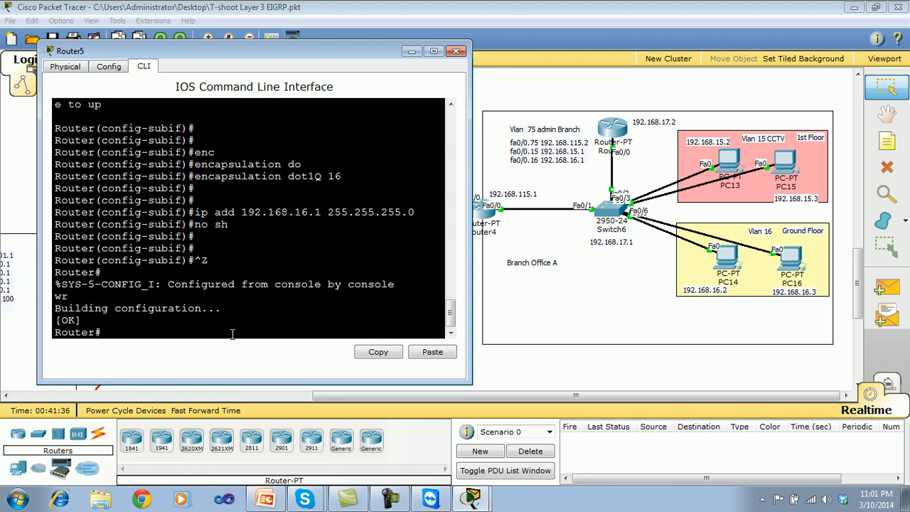
Display Router5's routing table with show ip route, then close the router's window.
text(show ip rou)
key(Tab)
key(Return)
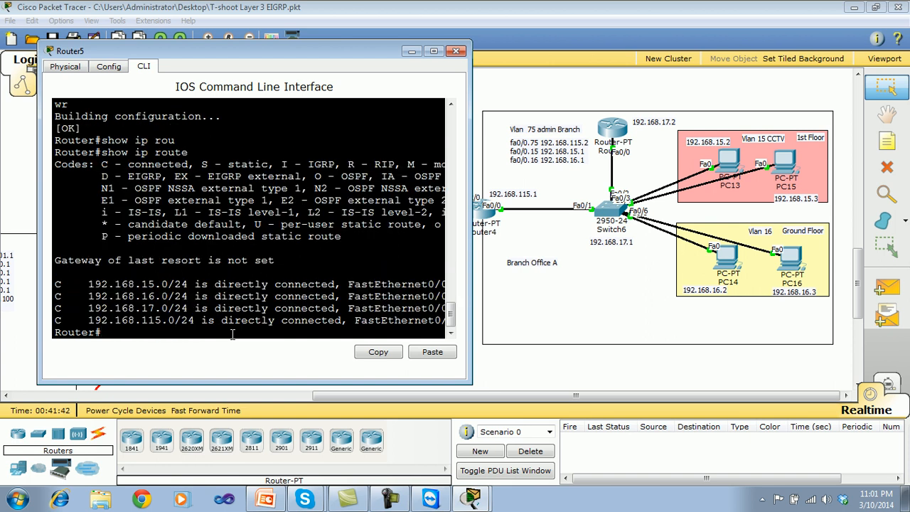
key(Return)
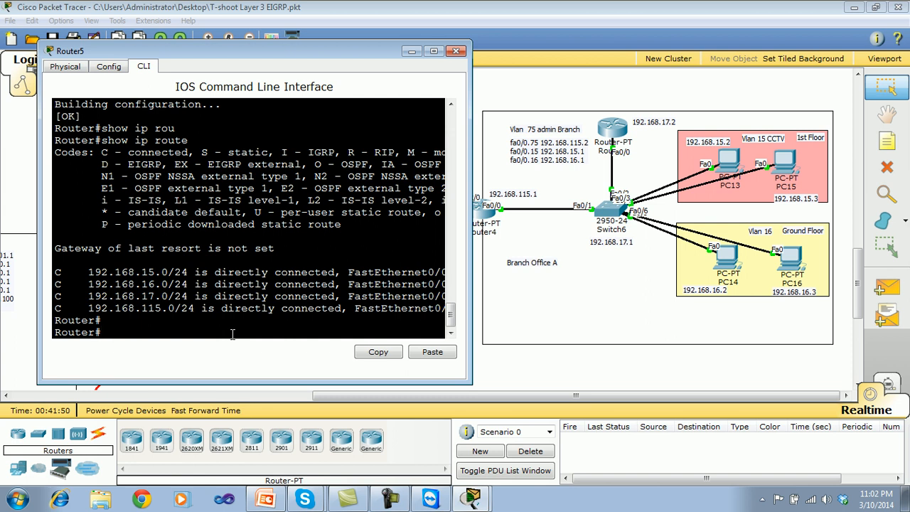
click(455, 51)
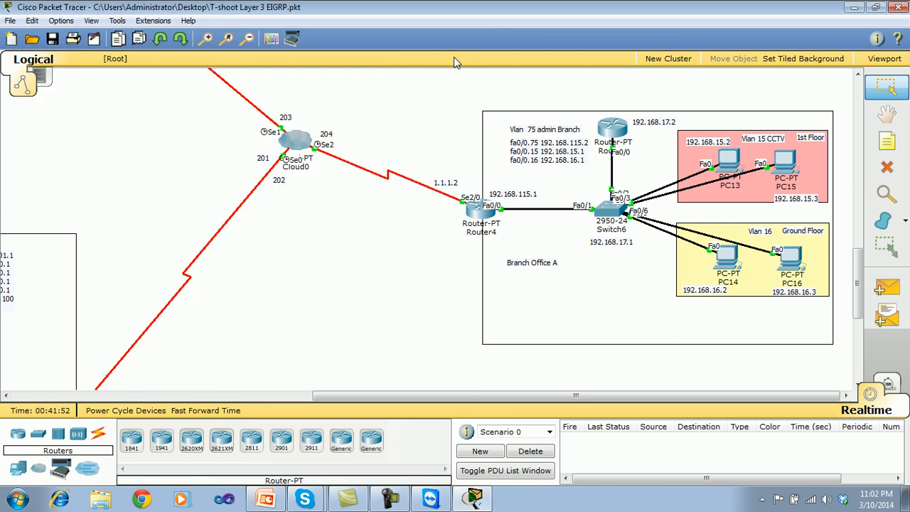
Open PC16's Command Prompt beside the topology and check its IP settings with ipconfig.
click(797, 272)
drag(559, 104, 393, 79)
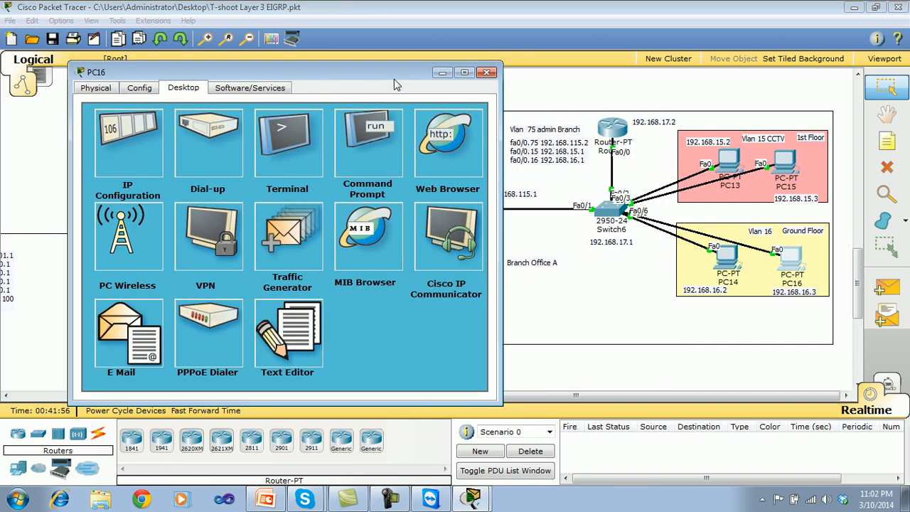
click(369, 149)
text(ipconfig)
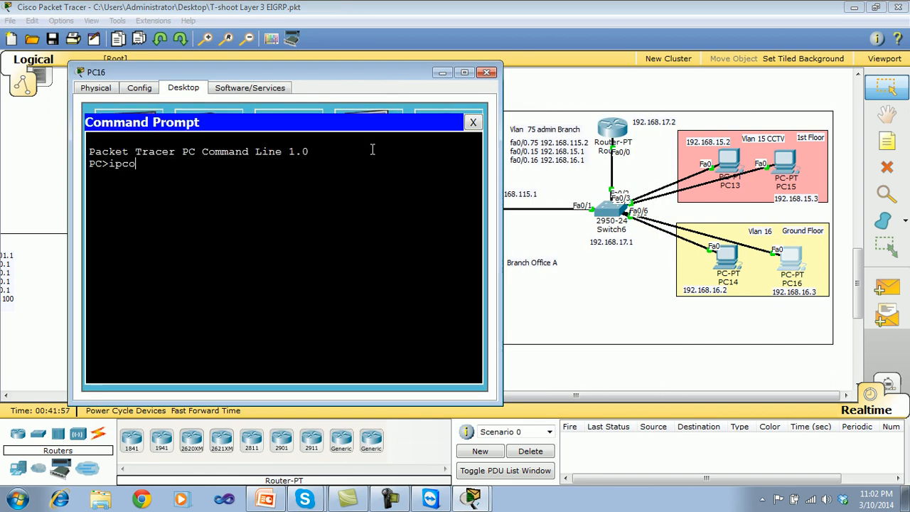
key(Return)
Ping the VLAN 16 gateway 192.168.16.1 from PC16.
text(pign)
key(BackSpace)
key(BackSpace)
key(BackSpace)
text(ng 192.168.16.1)
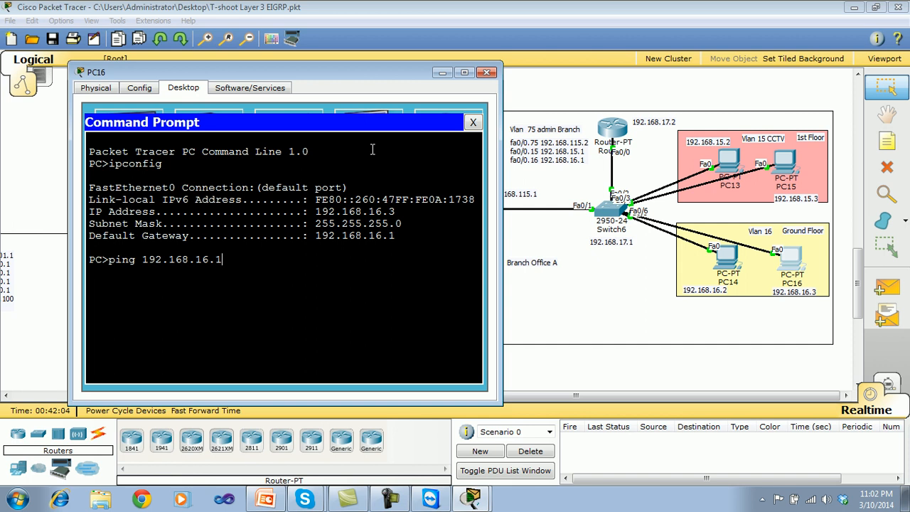
key(Return)
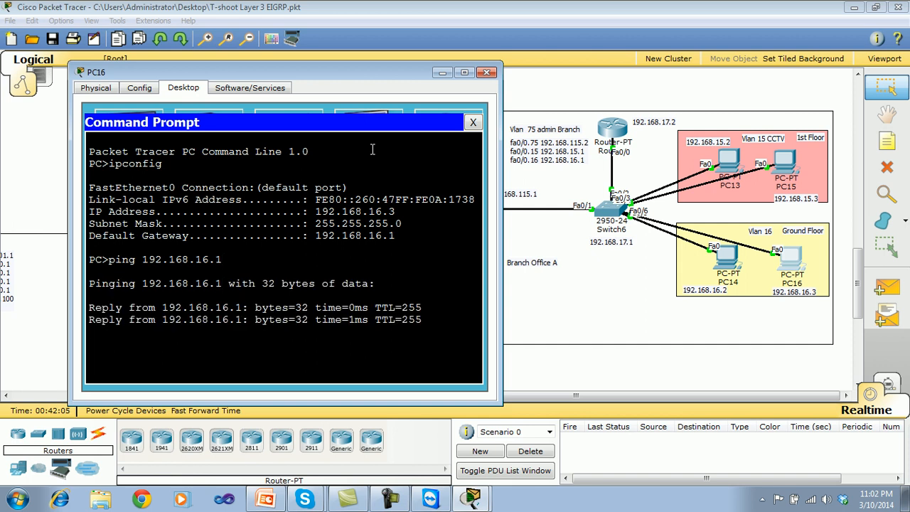
key(Return)
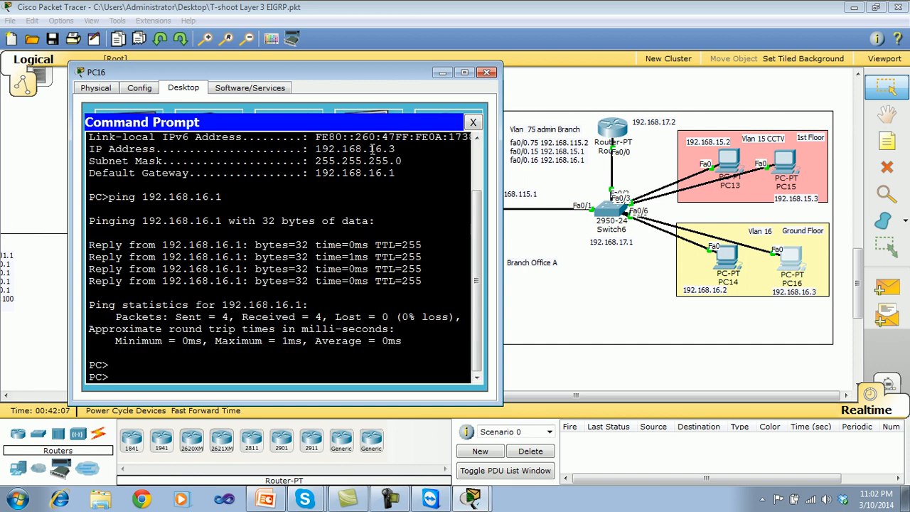
Ping PC13 at 192.168.15.2 from PC16 to test inter-VLAN routing, then close PC16's windows.
key(Up)
key(BackSpace)
key(BackSpace)
key(BackSpace)
text(5.2)
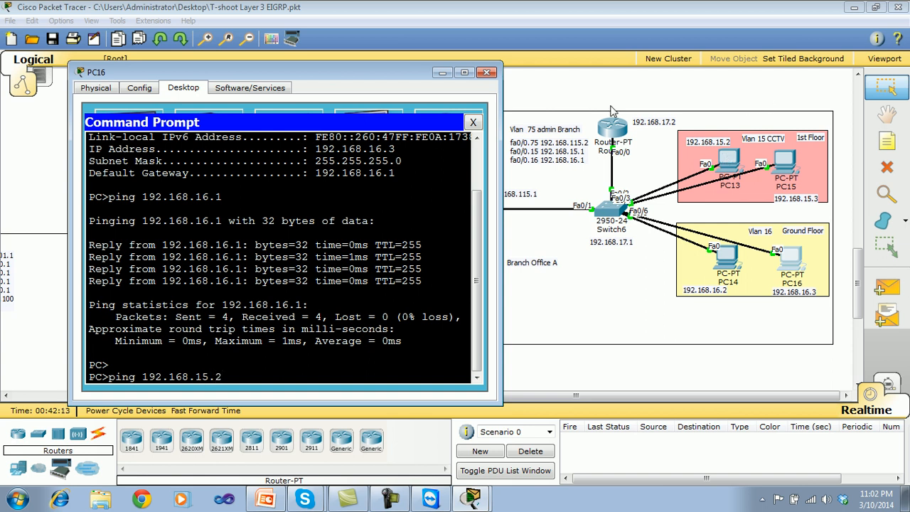
key(Return)
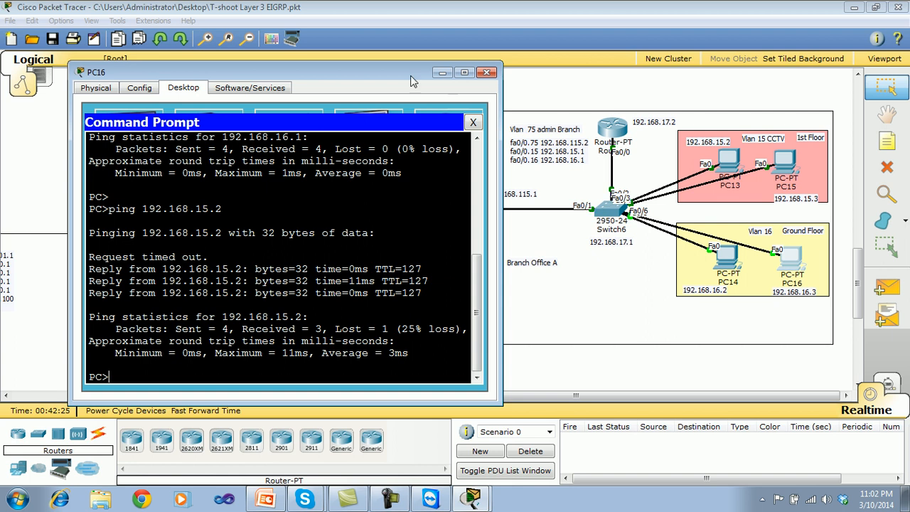
click(475, 124)
click(487, 74)
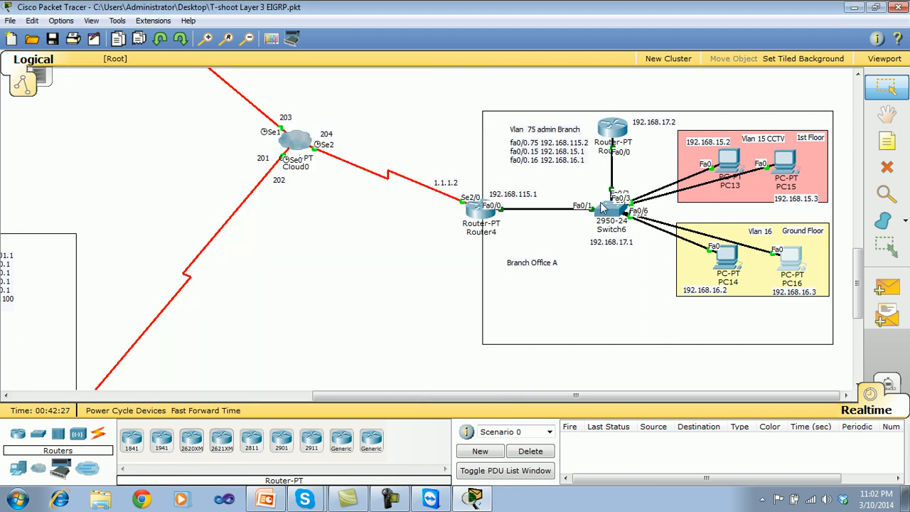
Display Switch6's running configuration with show run to check the port VLAN assignments, then close the switch's window.
click(610, 210)
drag(510, 97, 373, 97)
key(Return)
key(Return)
text(show run)
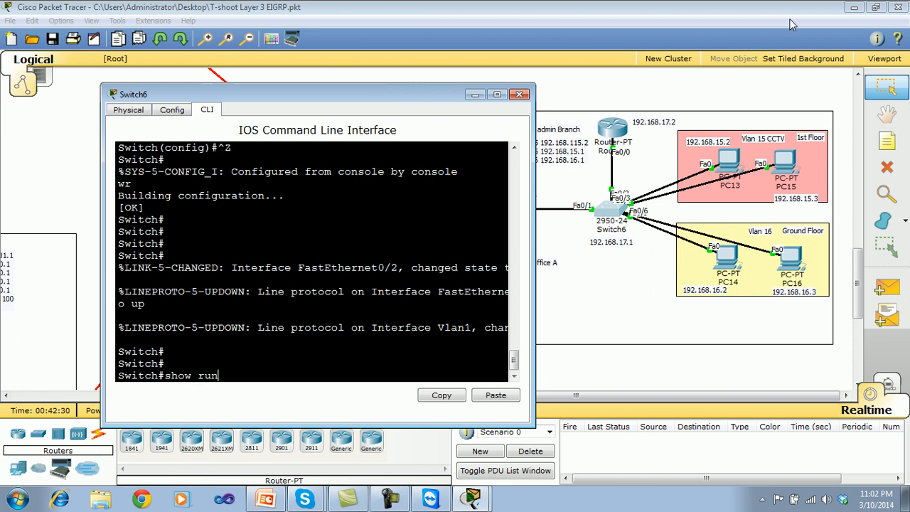
key(Return)
key(Return)
key(Return)
key(Return)
key(Return)
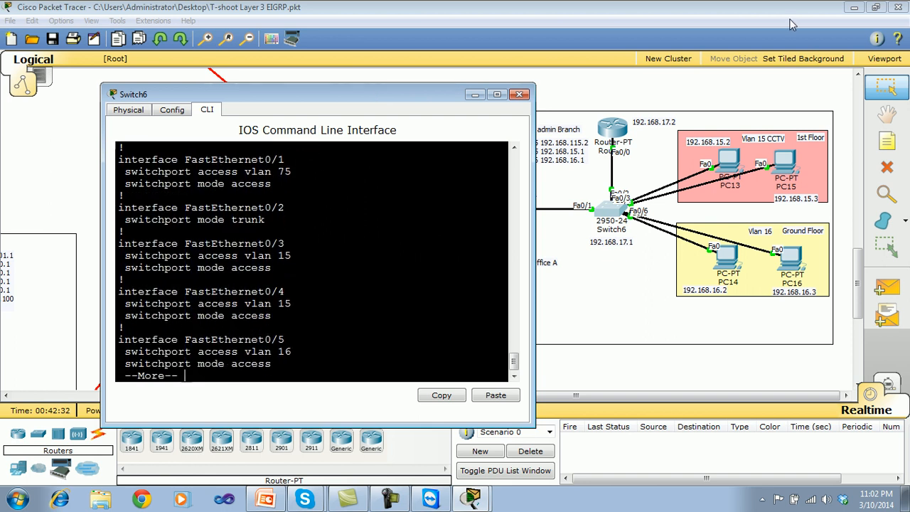
click(519, 94)
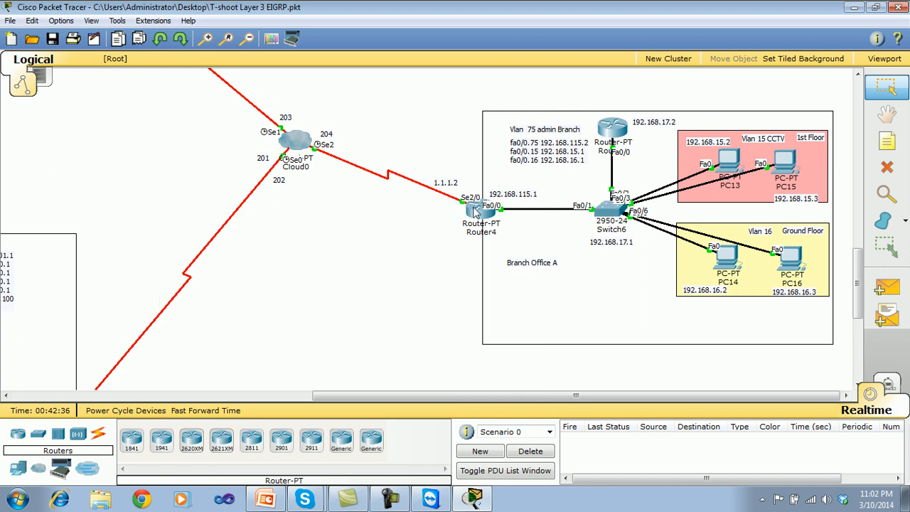
Open PC14's Command Prompt beside the topology and check its IP settings with ipconfig.
click(732, 256)
drag(510, 99, 288, 70)
click(315, 132)
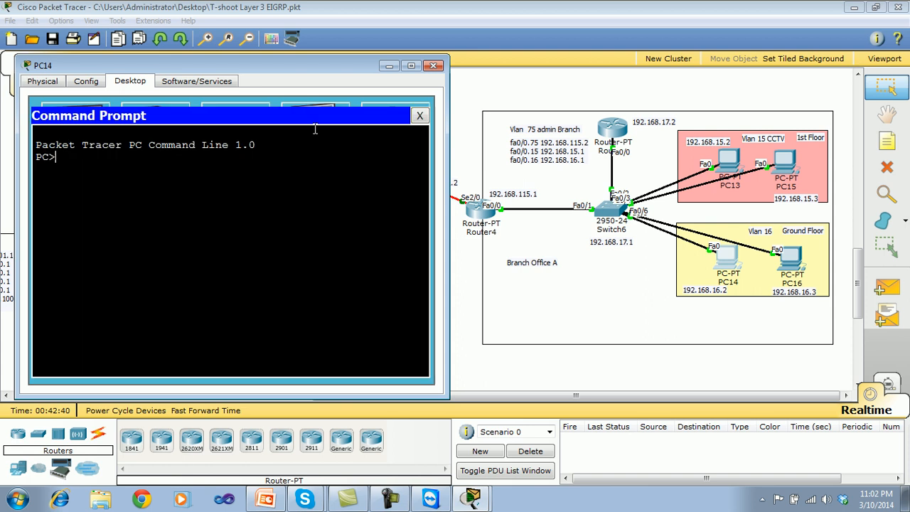
key(Return)
key(Return)
key(Return)
text(i)
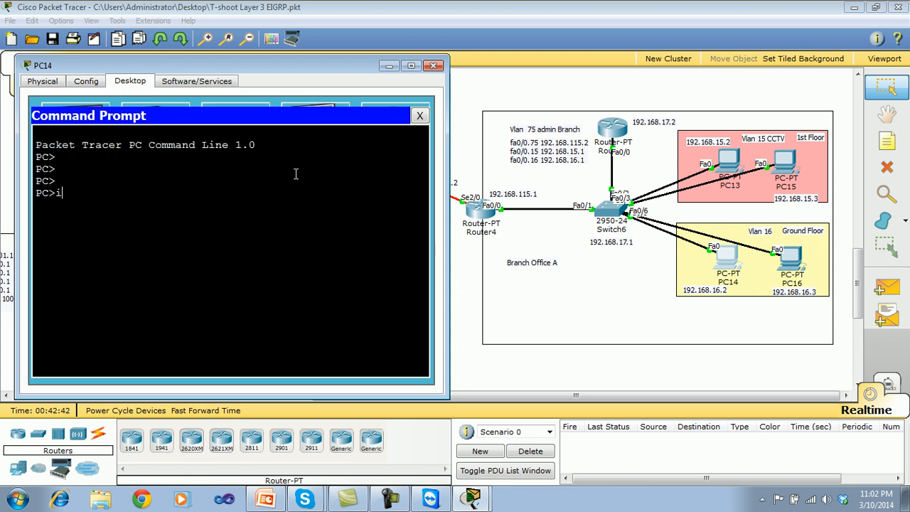
text(p config)
key(Return)
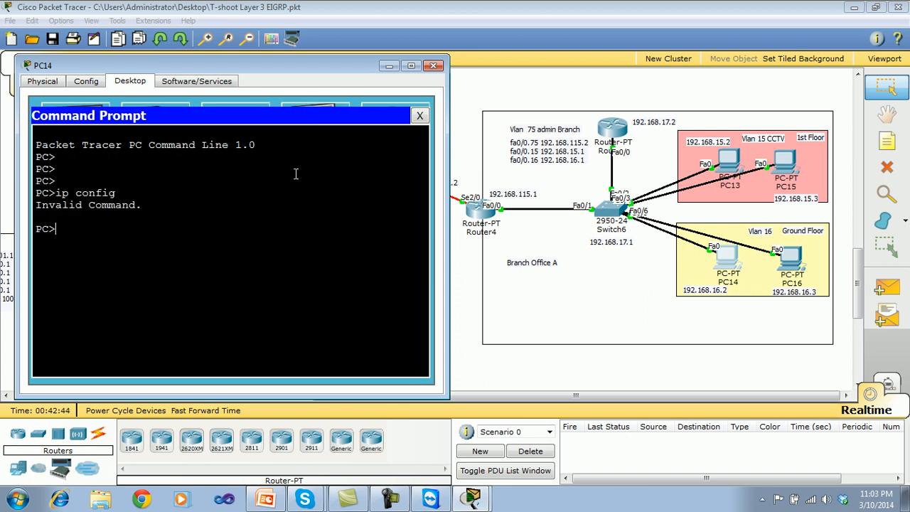
text(ipconfig)
key(Return)
Ping Router4's LAN address 192.168.115.1 from PC14, interrupt the ping and close PC14's windows.
text(ping 192.168.11)
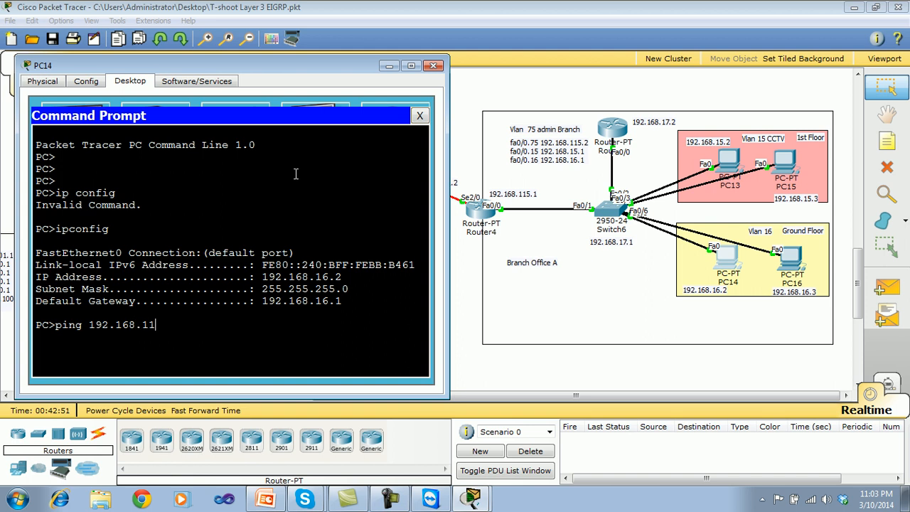
text(5.1)
key(Return)
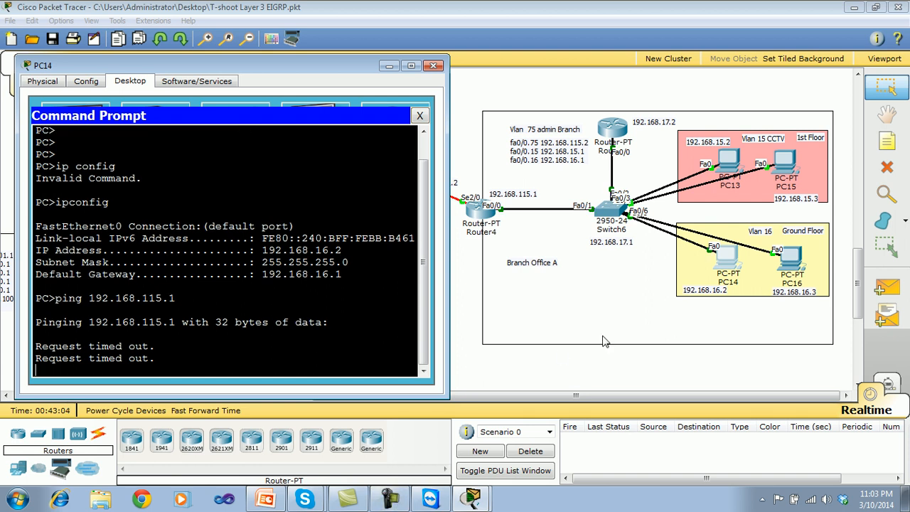
key(ctrl+c)
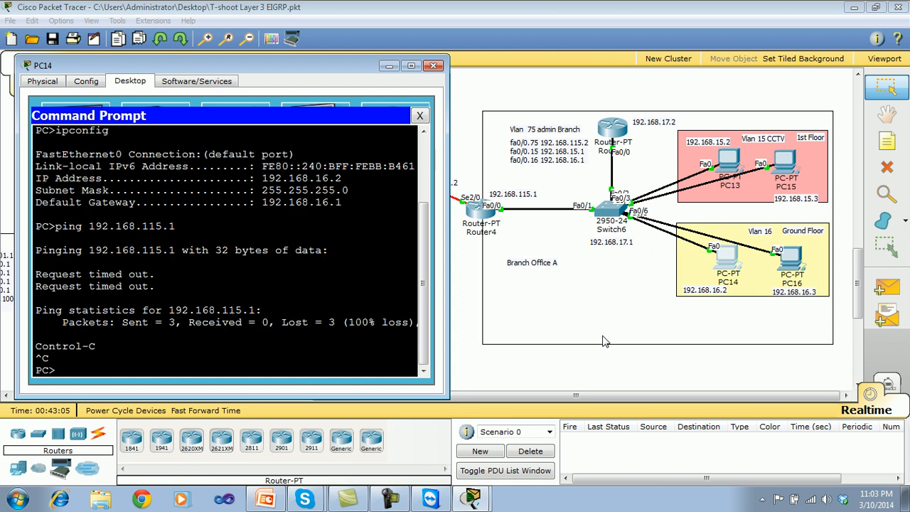
click(419, 116)
click(433, 65)
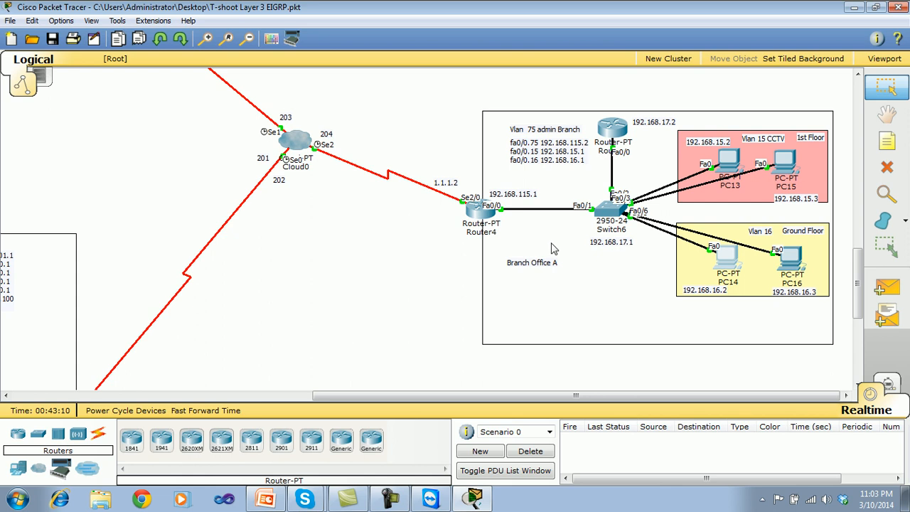
List Router4's interface addresses with show ip int brief, highlight the FastEthernet0/0 address, then close the router's window.
click(480, 213)
drag(489, 100, 274, 67)
key(ctrl+z)
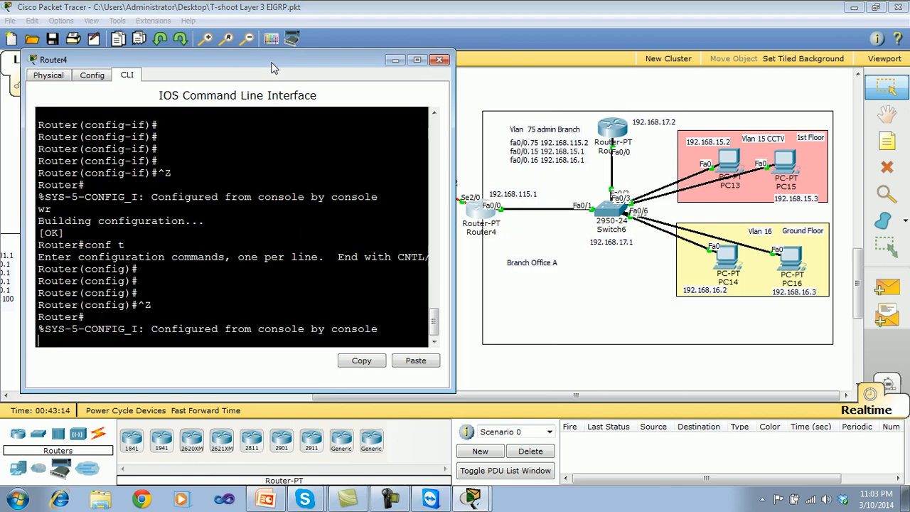
key(Return)
key(Return)
key(Return)
key(Return)
text(show)
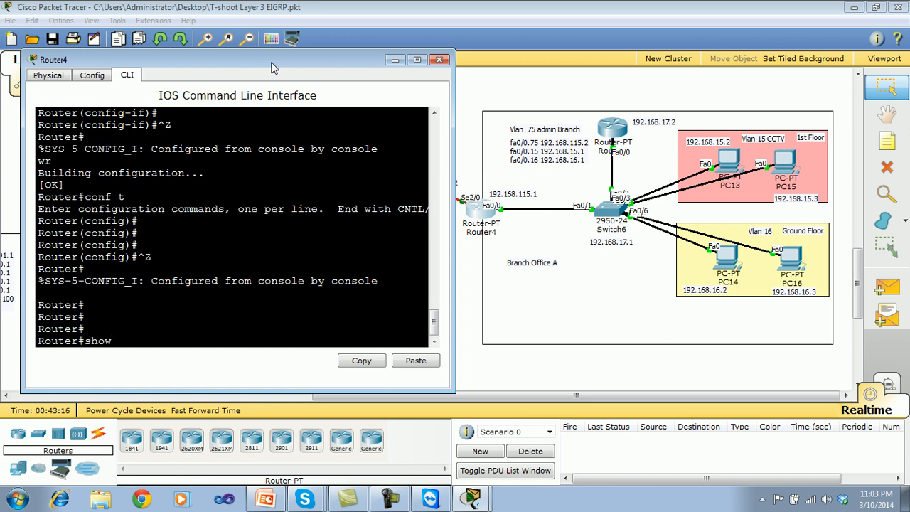
text( ip int brief)
key(Return)
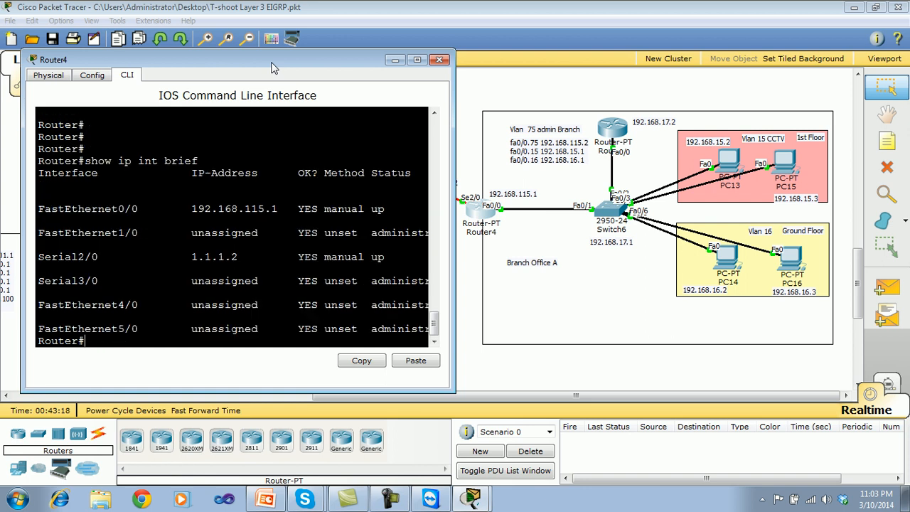
drag(286, 208, 191, 209)
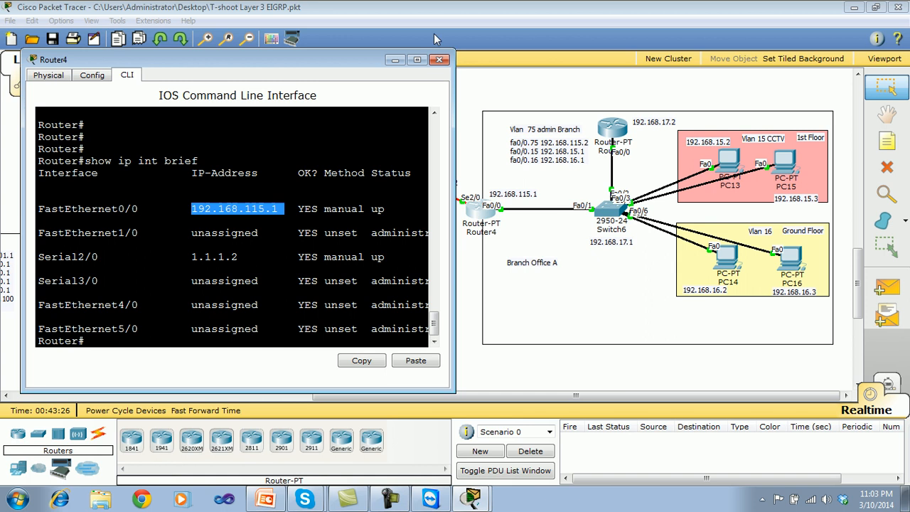
click(439, 59)
Review Switch6's displayed port configuration for FastEthernet0/1 to 0/5 again, then close its window.
click(612, 212)
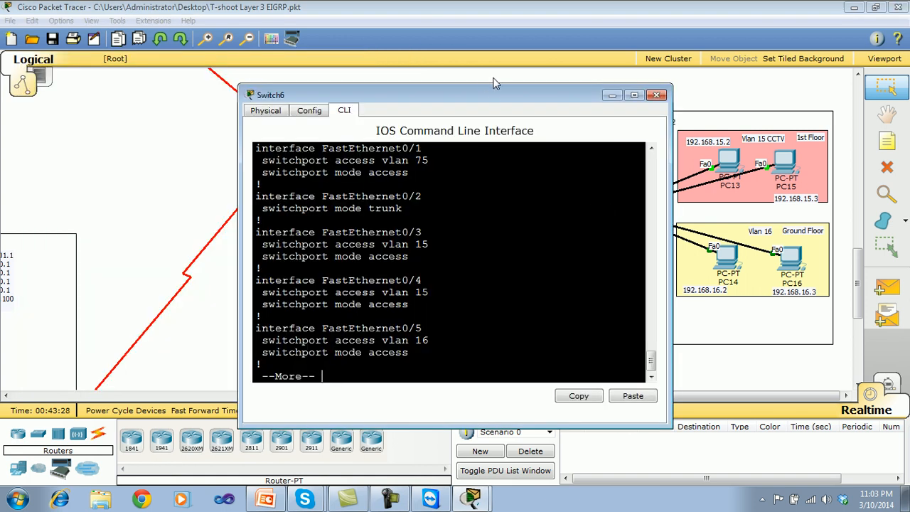
drag(495, 84, 302, 80)
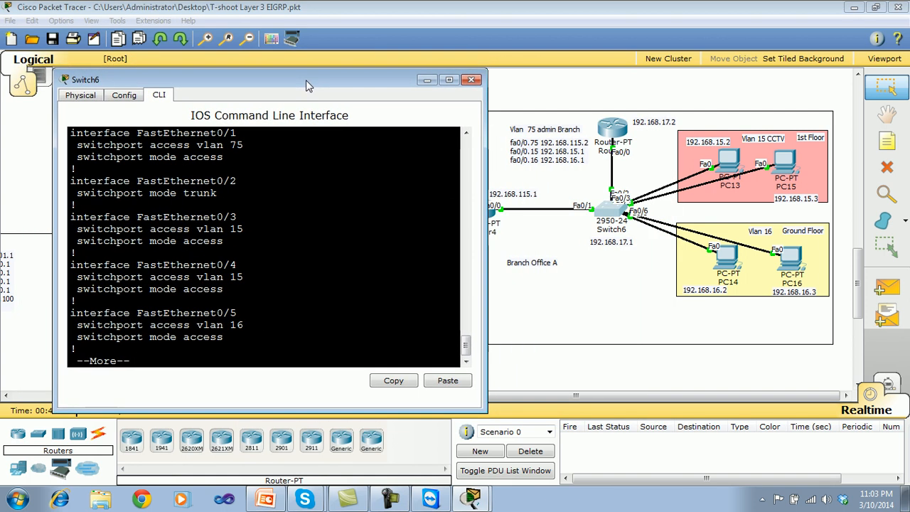
click(471, 80)
Reopen Router4's command line and widen its window to read the Status and Protocol columns of the interface list.
click(484, 210)
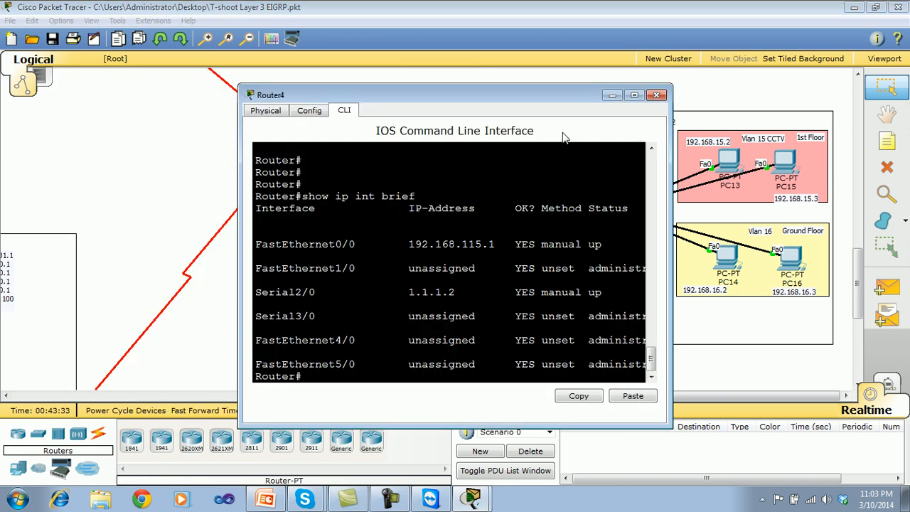
drag(569, 91, 442, 82)
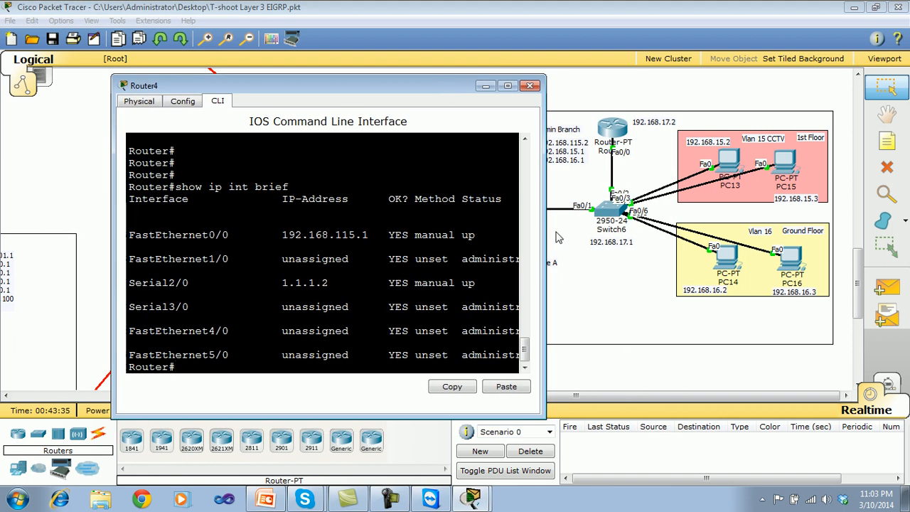
drag(545, 232, 715, 226)
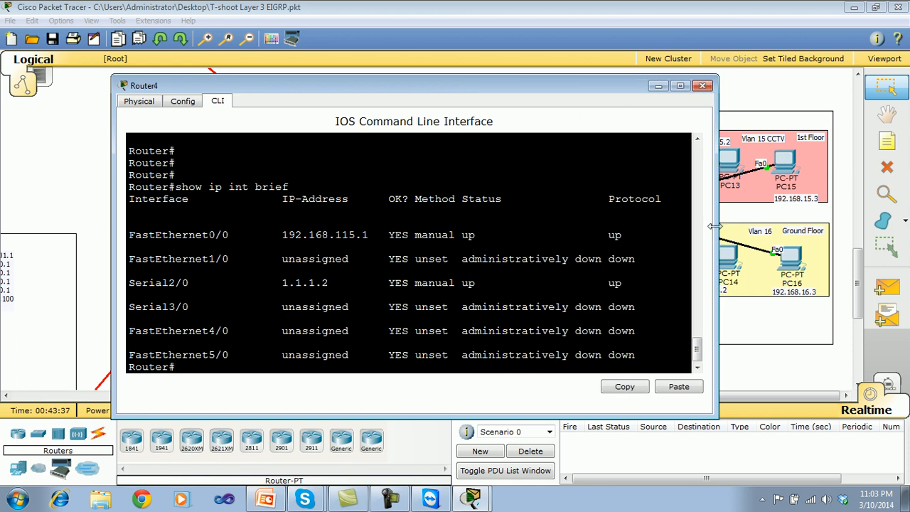
Put Router4 into global configuration mode, then close its window.
key(Return)
key(Return)
key(Return)
text(sh)
key(BackSpace)
key(BackSpace)
text(conf t)
key(Return)
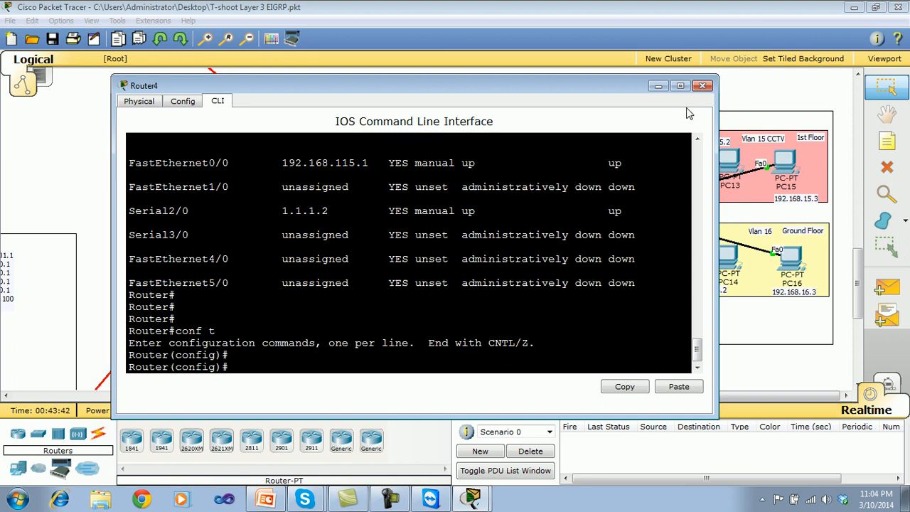
click(703, 85)
Open Router5's command line beside the topology and start the EIGRP 1 routing process from global configuration mode.
click(618, 132)
drag(507, 98, 299, 73)
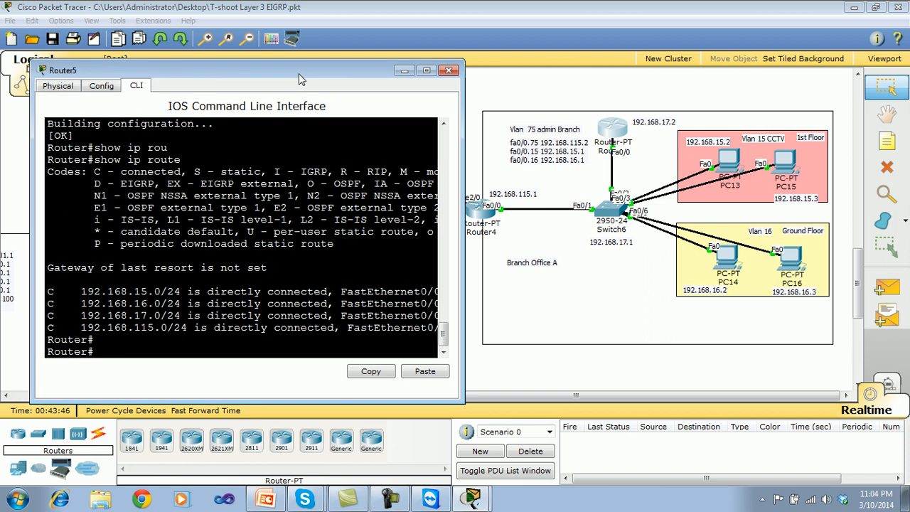
text(conf t)
key(Return)
key(Return)
text(router e)
key(Tab)
text(1)
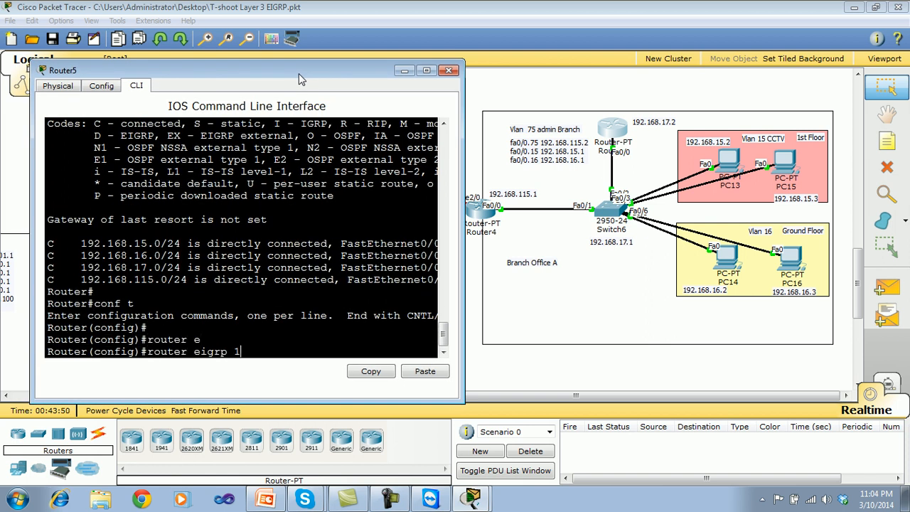
key(Return)
Advertise network 192.168.0.0 with wildcard mask 0.0.255.255 in Router5's EIGRP 1 process.
text(net)
key(Tab)
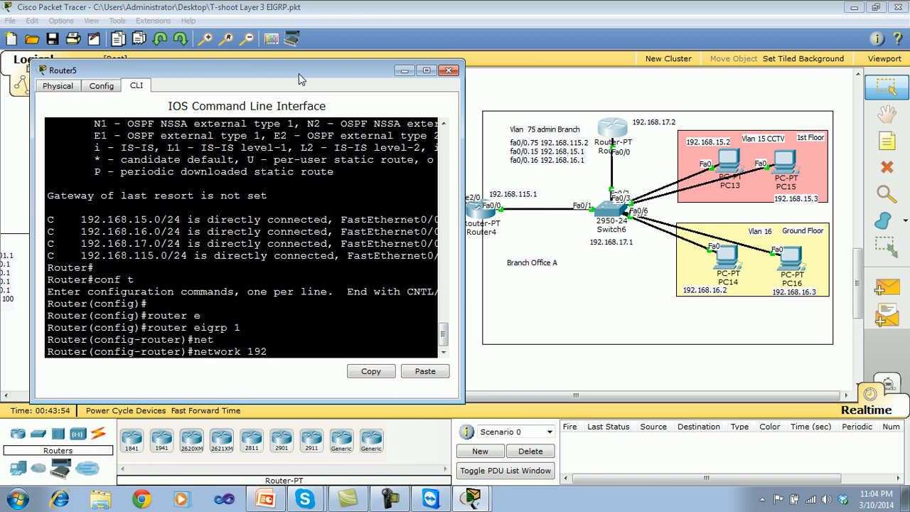
text(192.168.0.0 0.0.255.255)
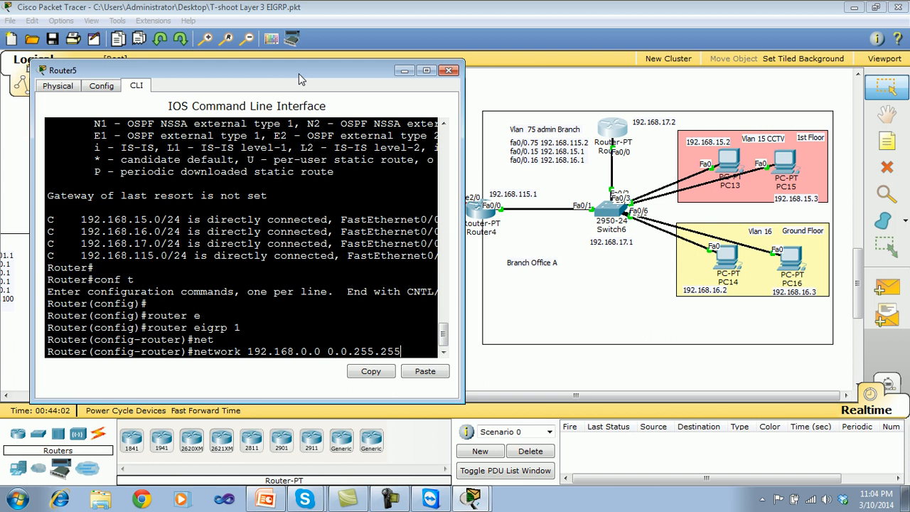
key(Return)
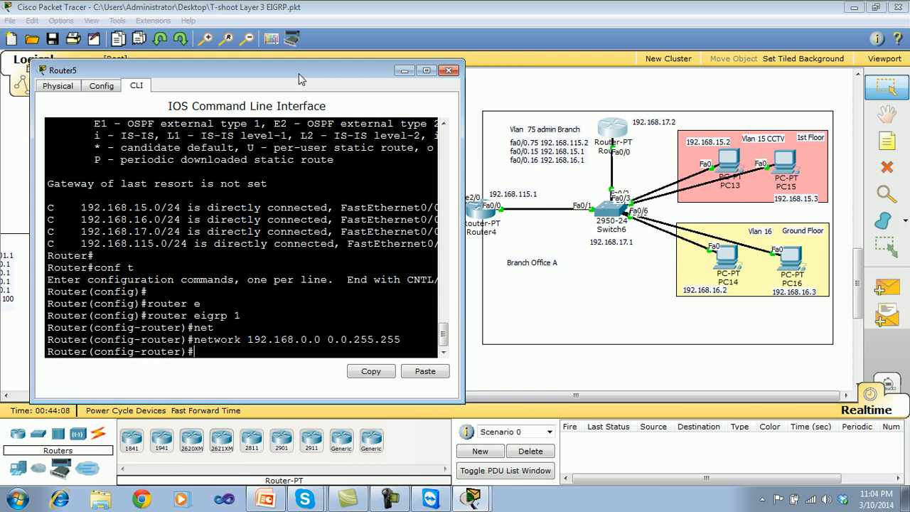
Leave configuration mode on Router5, save the configuration with wr and close the router's window.
key(ctrl+z)
text(wr)
key(Return)
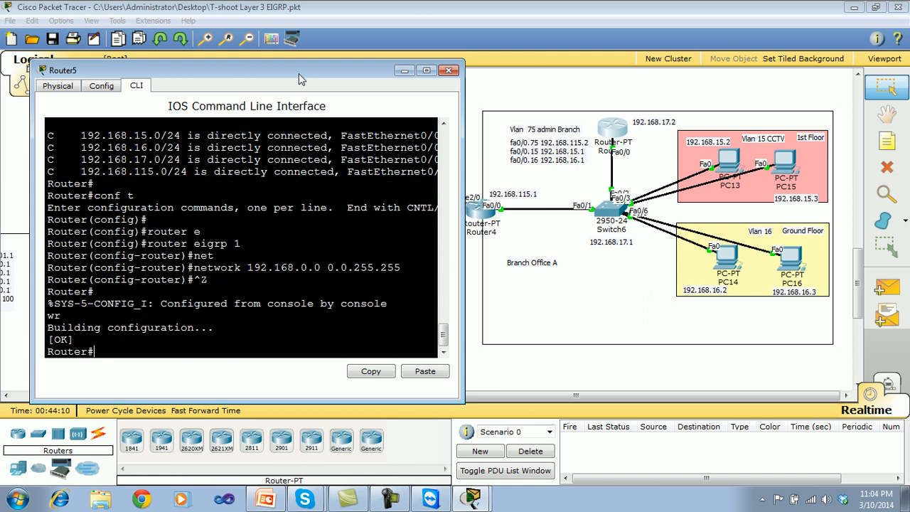
key(Return)
text(')
key(Return)
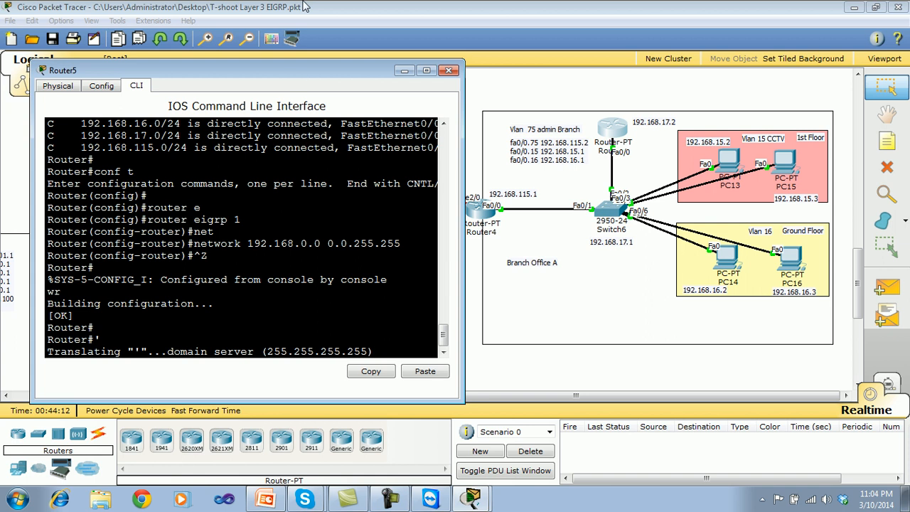
click(449, 71)
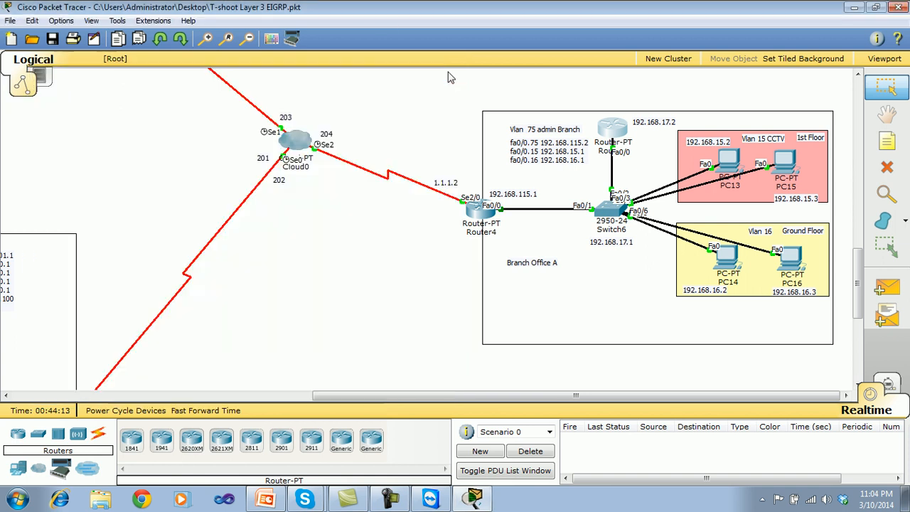
Open Router4's command line beside the topology and enter router configuration for EIGRP 1.
click(484, 208)
drag(472, 86, 256, 77)
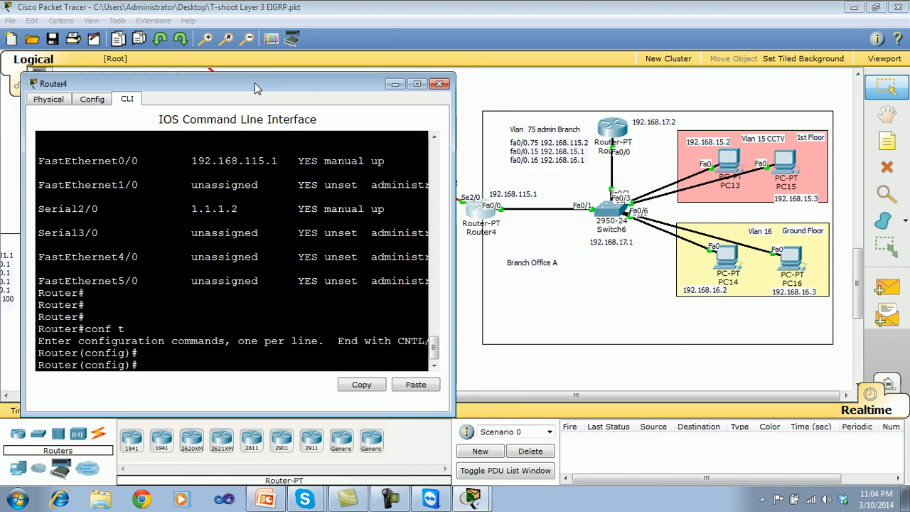
text(rour)
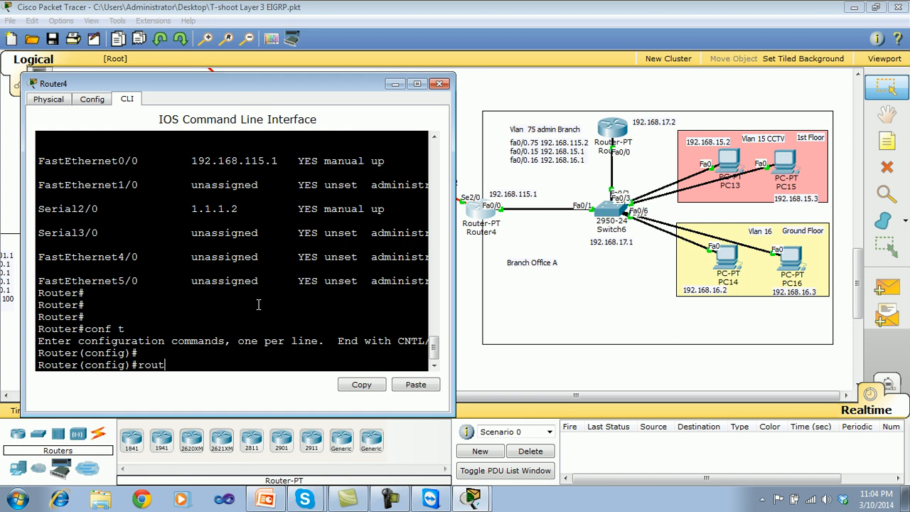
text(er)
key(Tab)
text(ei)
key(Tab)
text(1)
key(Return)
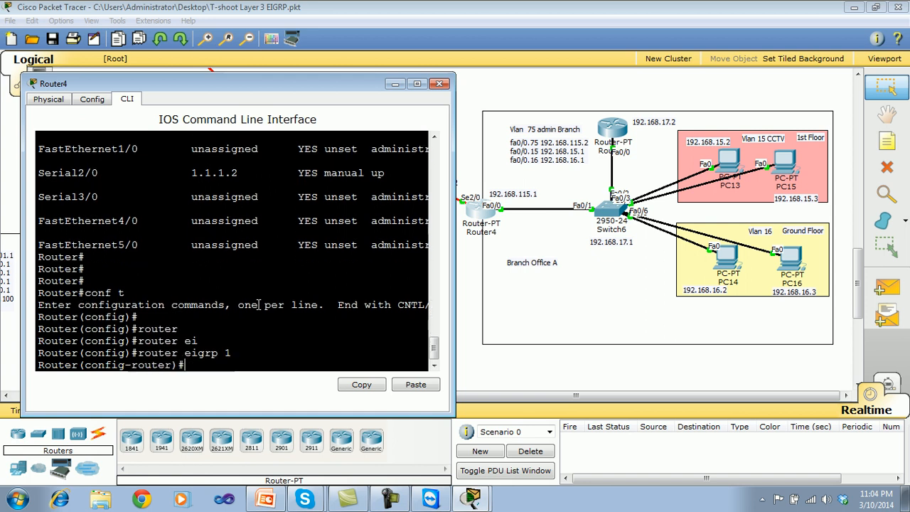
Advertise network 192.168.0.0 with wildcard mask 0.0.255.255 in Router4's EIGRP 1 process.
key(Return)
text(net)
key(Tab)
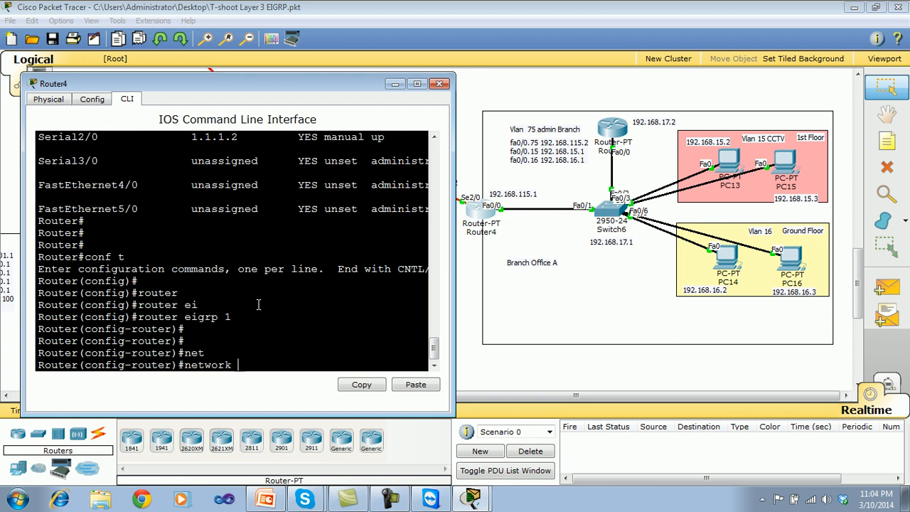
text(192.168.0.01 0.0.255.255)
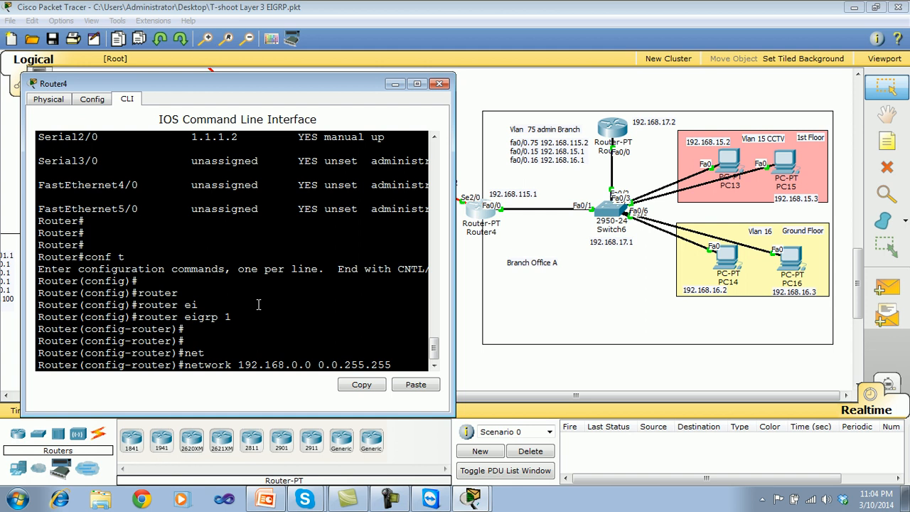
key(Return)
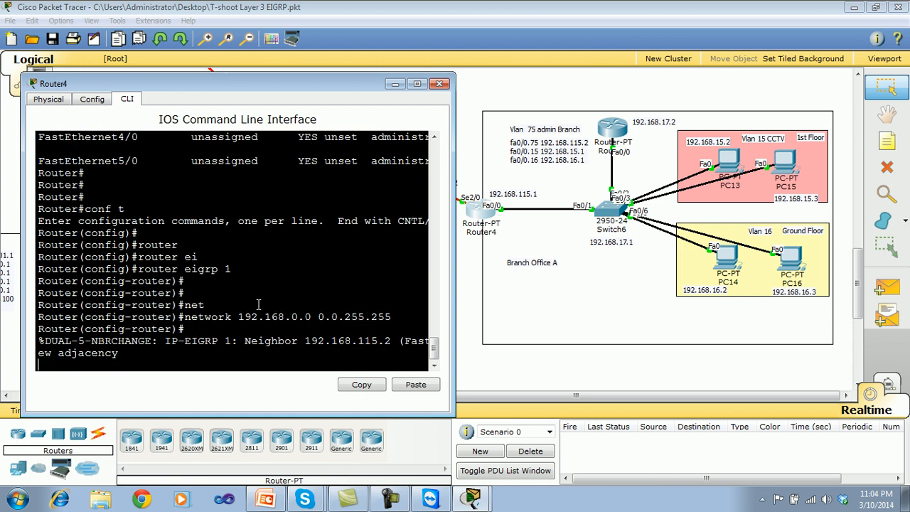
Advertise network 1.1.1.0 with wildcard mask 0.0.0.255 in Router4's EIGRP 1 process and leave configuration mode.
key(Return)
text(net)
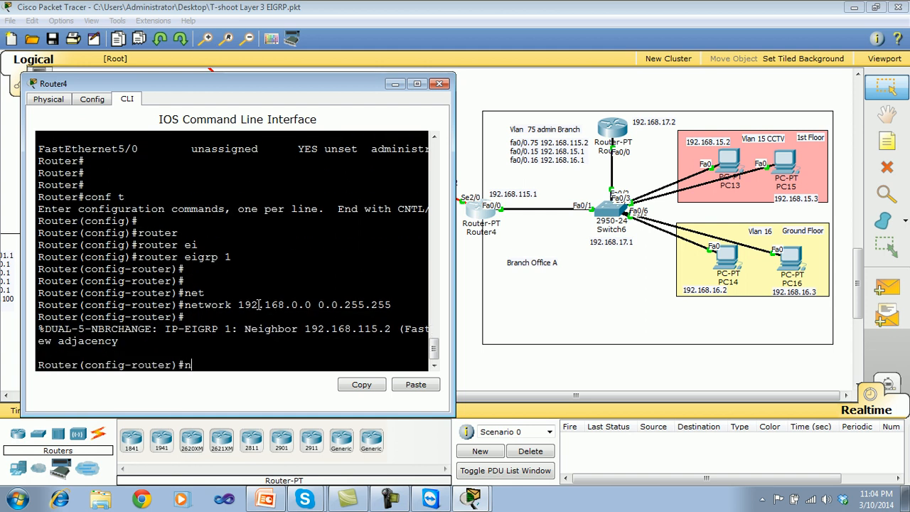
key(Tab)
text(1.1.1.0 0.0.0.255)
key(Return)
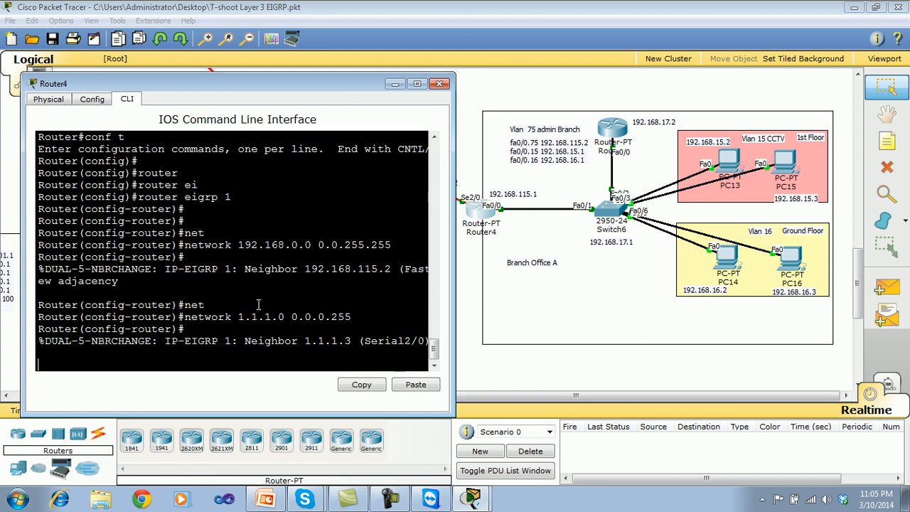
key(Return)
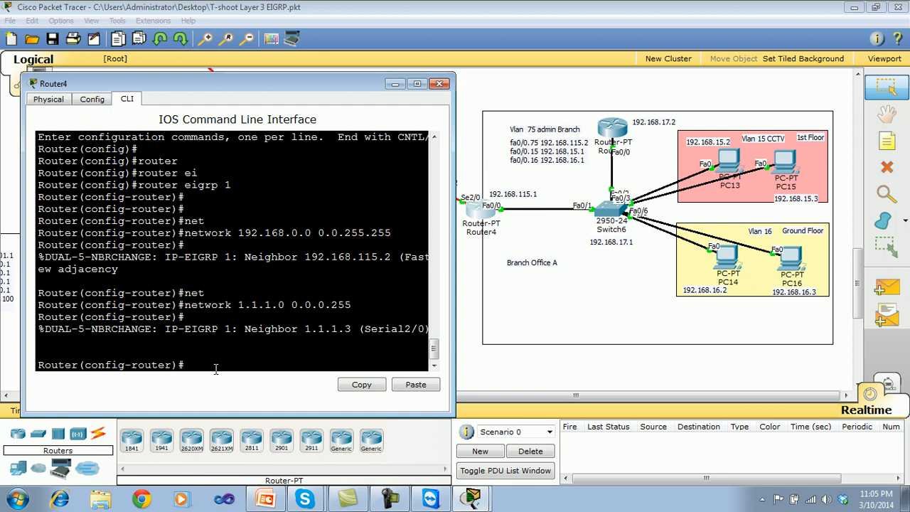
key(ctrl+z)
key(Return)
key(Return)
key(Return)
Display Router4's running configuration with show run and page through its interfaces down to the router eigrp 1 section.
text(show r)
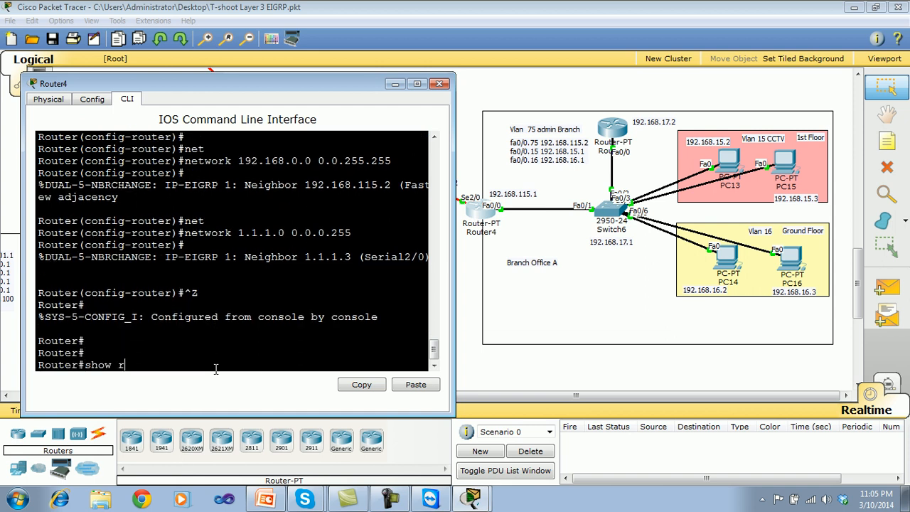
text(un)
key(Return)
key(Return)
key(space)
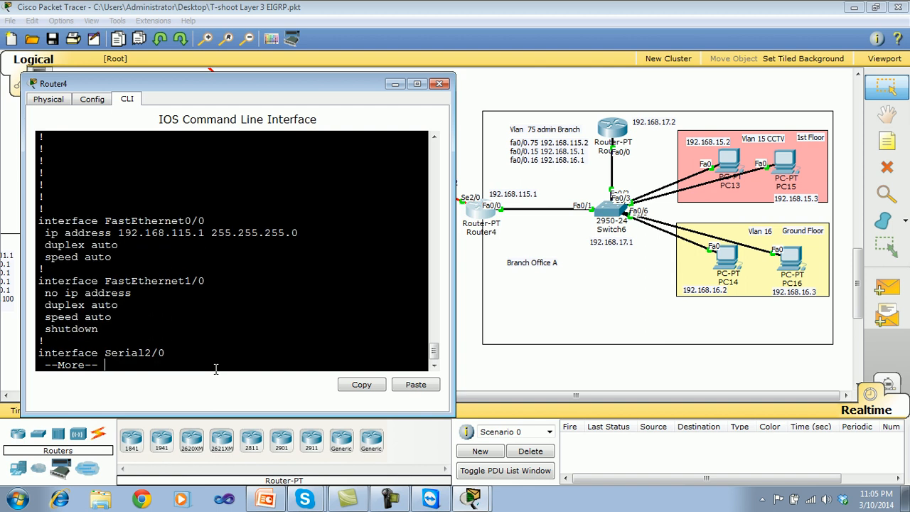
key(Return)
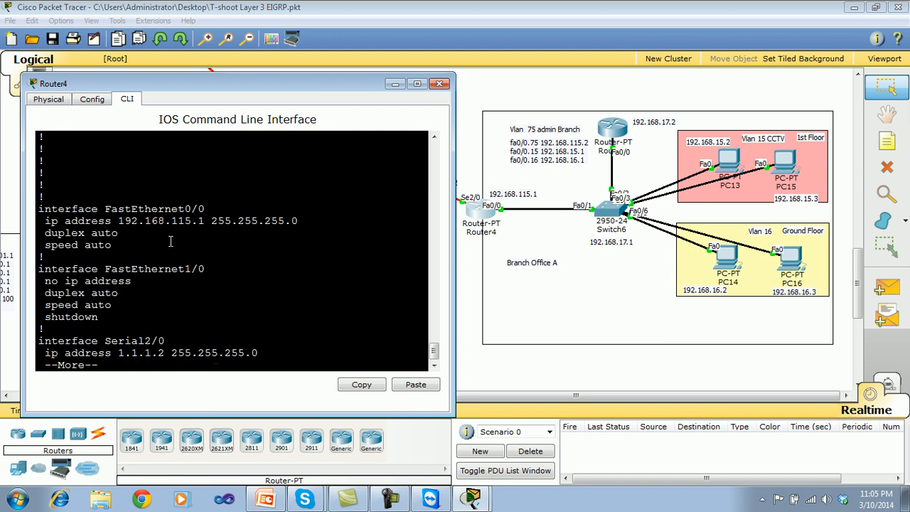
key(Return)
key(Return)
key(Return)
key(Return)
key(Return)
key(Return)
key(Return)
key(Return)
key(Return)
key(Return)
key(Return)
key(Return)
key(Return)
key(Return)
key(Return)
key(Return)
key(Return)
key(Return)
key(Return)
key(Return)
key(Return)
key(Return)
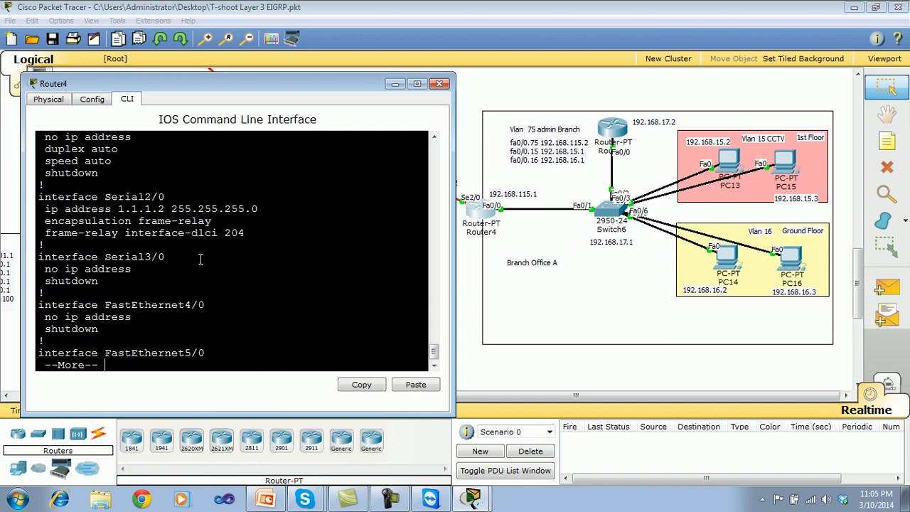
key(Return)
key(Return)
key(Return)
key(Return)
key(Return)
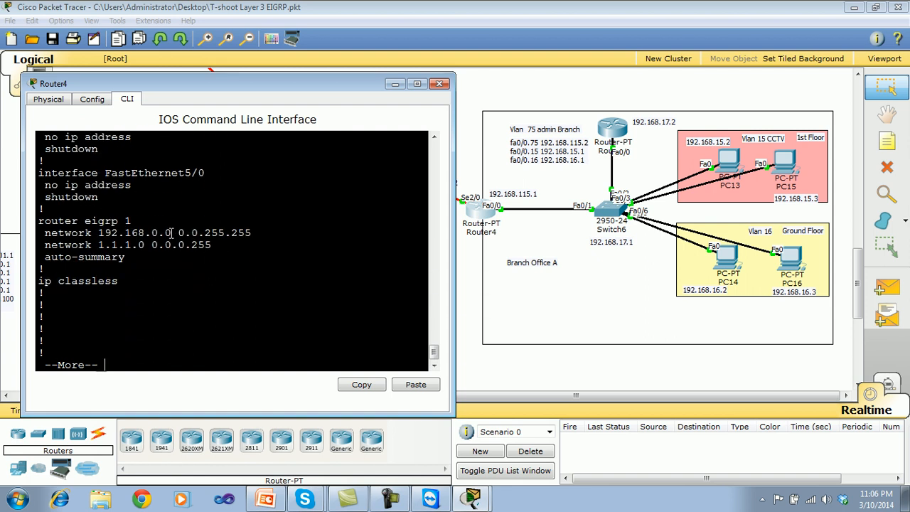
Examine the EIGRP 1 section, comparing each octet of network 192.168.0.0 with its wildcard mask 0.0.255.255 by highlighting them.
drag(146, 233, 91, 222)
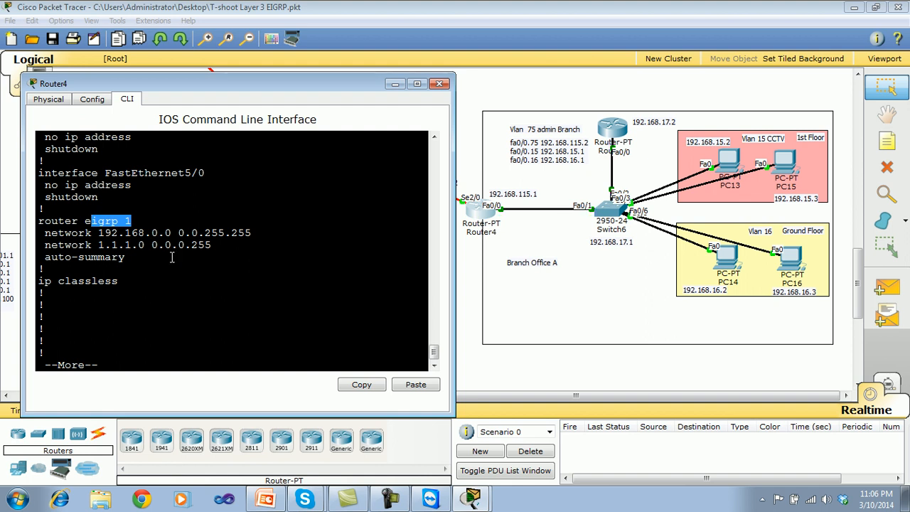
mouse_move(179, 232)
mouse_down()
mouse_move(194, 232)
mouse_move(186, 232)
mouse_up()
click(221, 250)
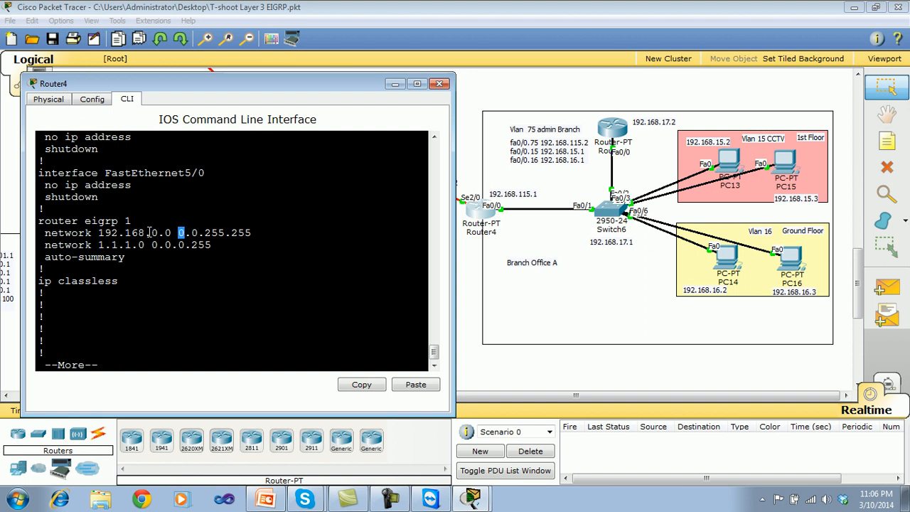
drag(99, 233, 121, 232)
drag(190, 232, 197, 232)
drag(124, 233, 146, 232)
drag(204, 232, 262, 234)
drag(153, 232, 98, 233)
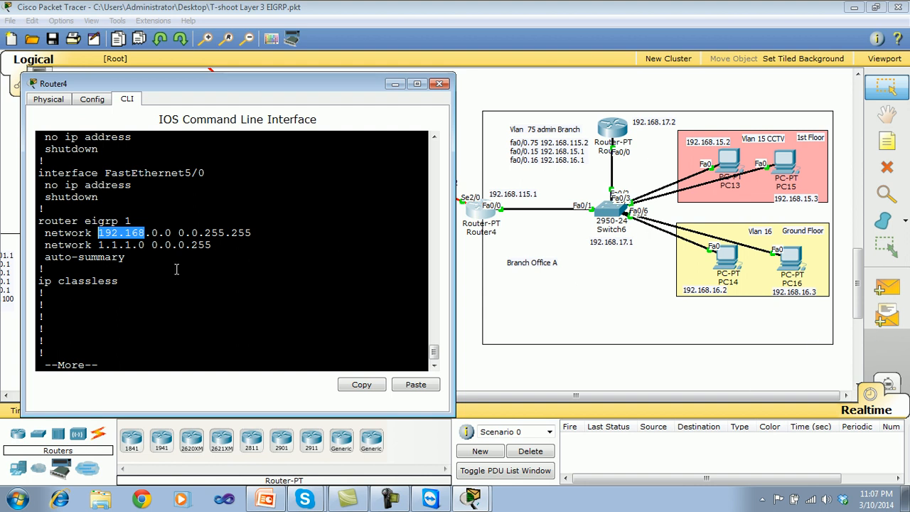
Compare FastEthernet0/0's IP address and subnet mask with the network 192.168.0.0 0.0.255.255 statement in Router4's running configuration.
click(154, 267)
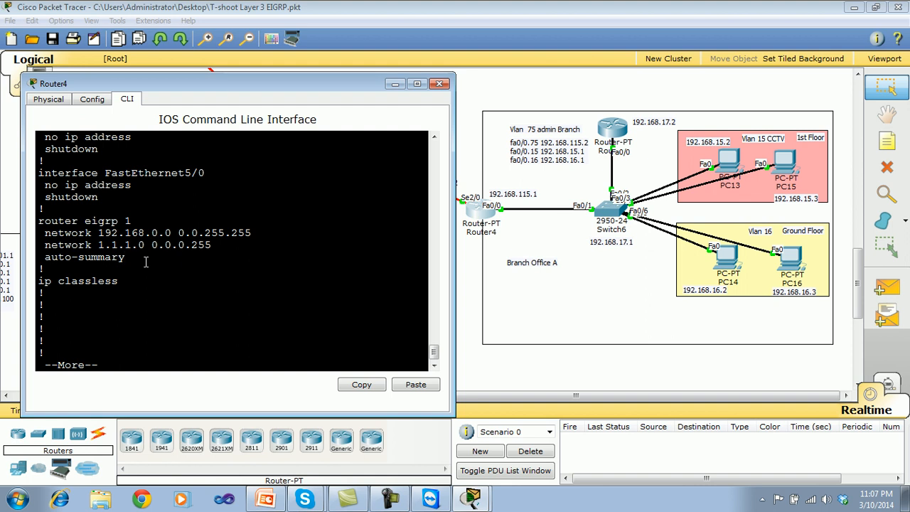
drag(158, 234, 98, 233)
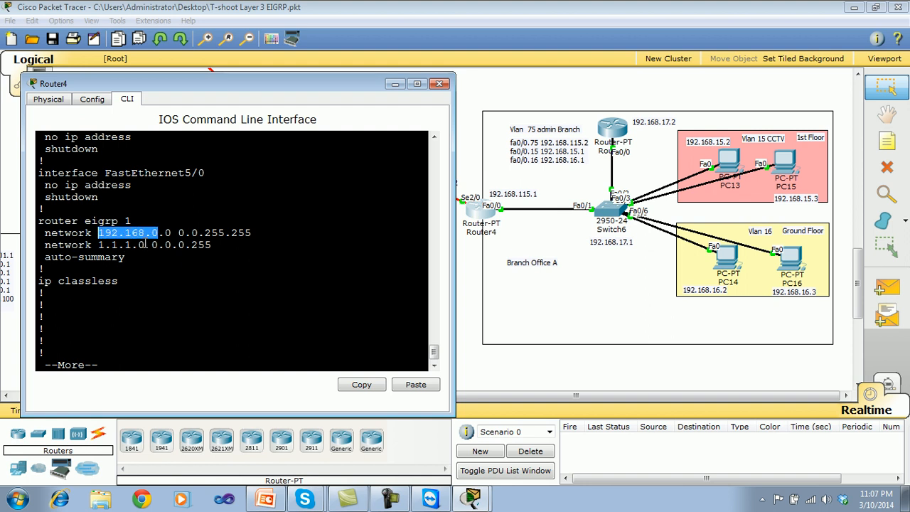
drag(434, 351, 435, 331)
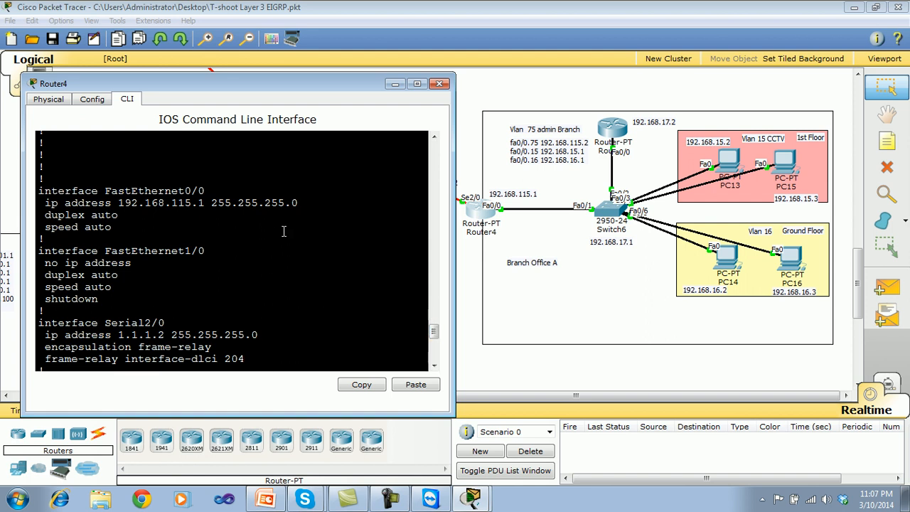
drag(286, 203, 117, 204)
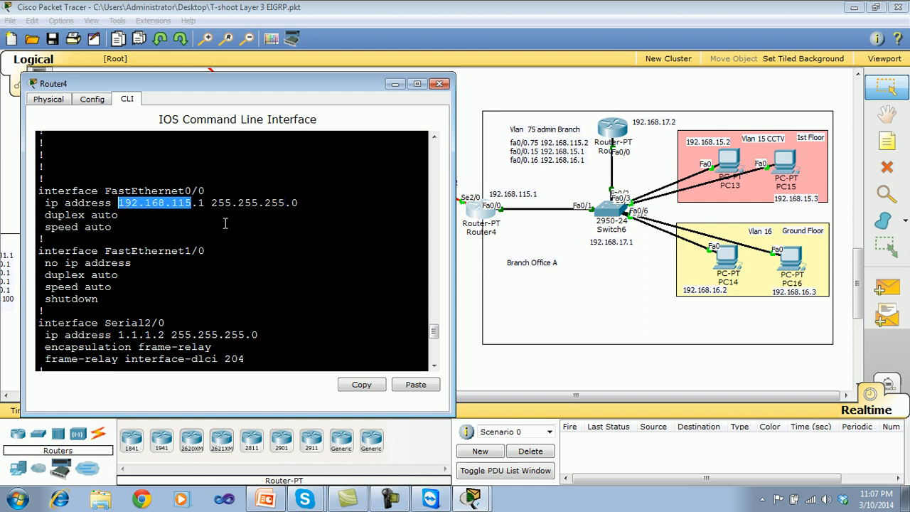
drag(284, 203, 219, 205)
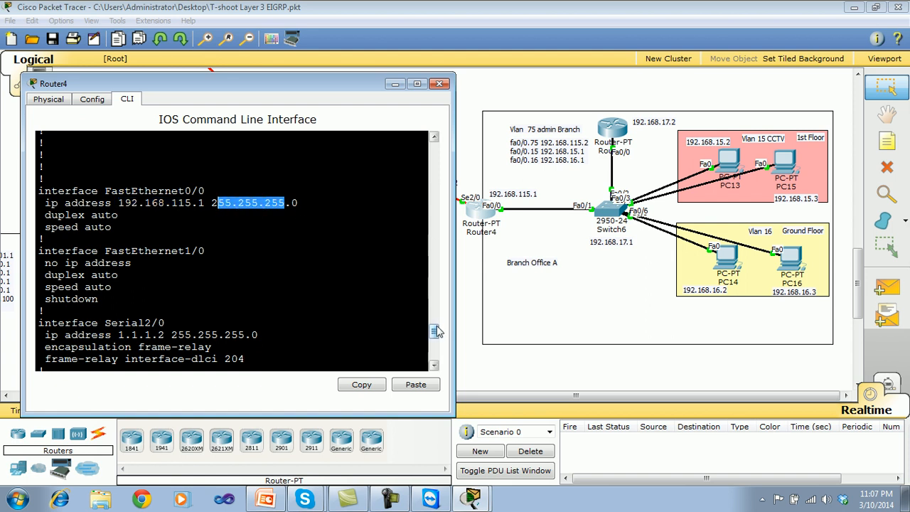
drag(436, 332, 436, 349)
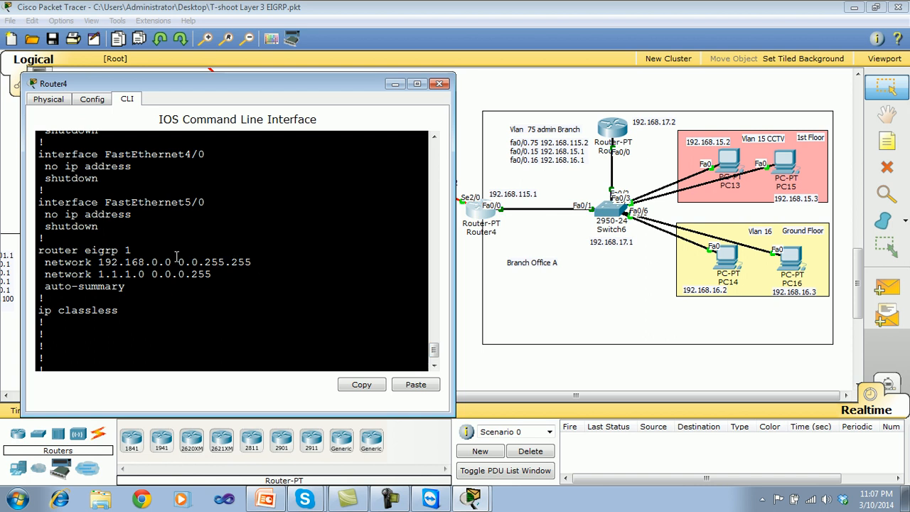
drag(103, 262, 199, 262)
click(252, 265)
scroll(384, 337, down, 1)
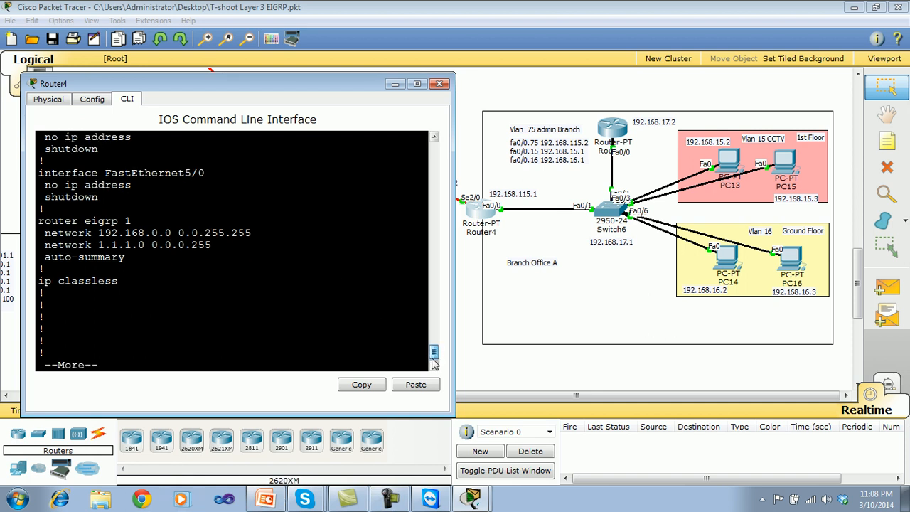
Quit the running configuration listing, display Router4's full routing table with show ip route, and close the router window.
key(ctrl+c)
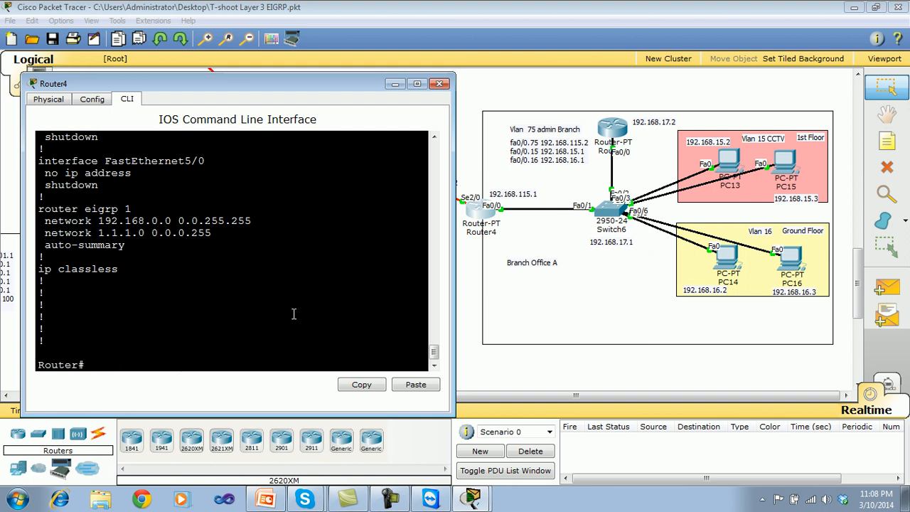
key(Return)
key(Return)
key(Return)
text(show ip rou)
key(Tab)
key(Return)
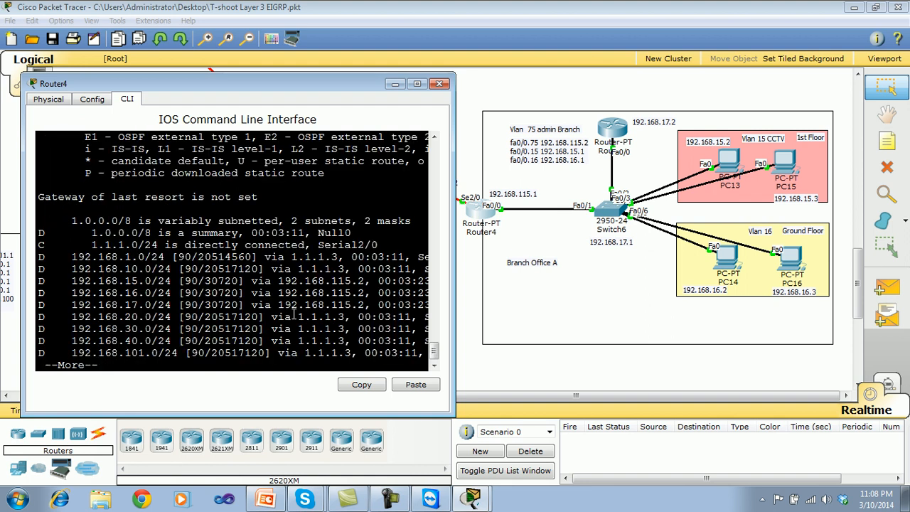
key(space)
key(Return)
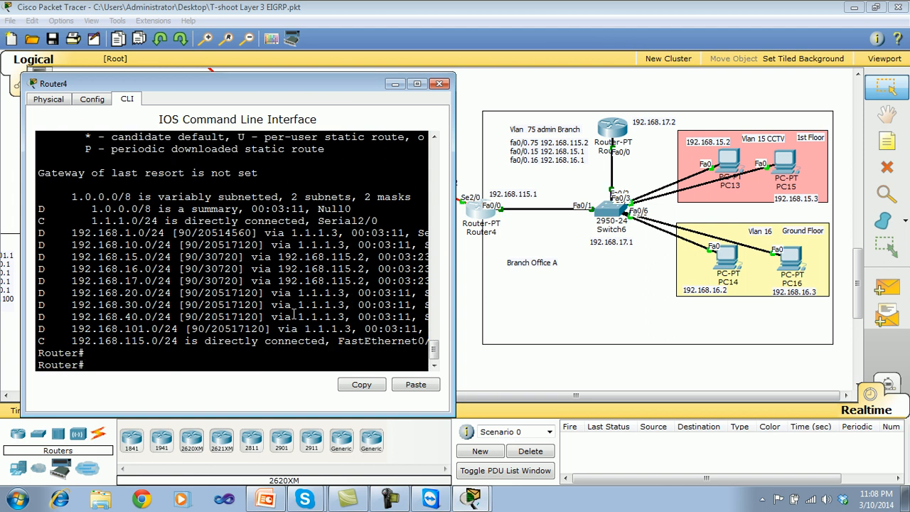
click(439, 84)
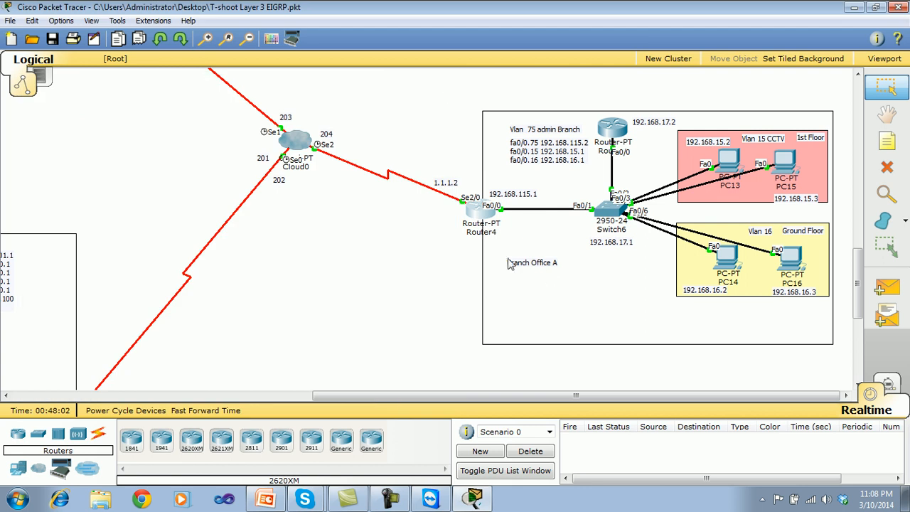
Open PC15's command prompt in Branch Office A and display its IP settings with ipconfig.
drag(860, 269, 860, 266)
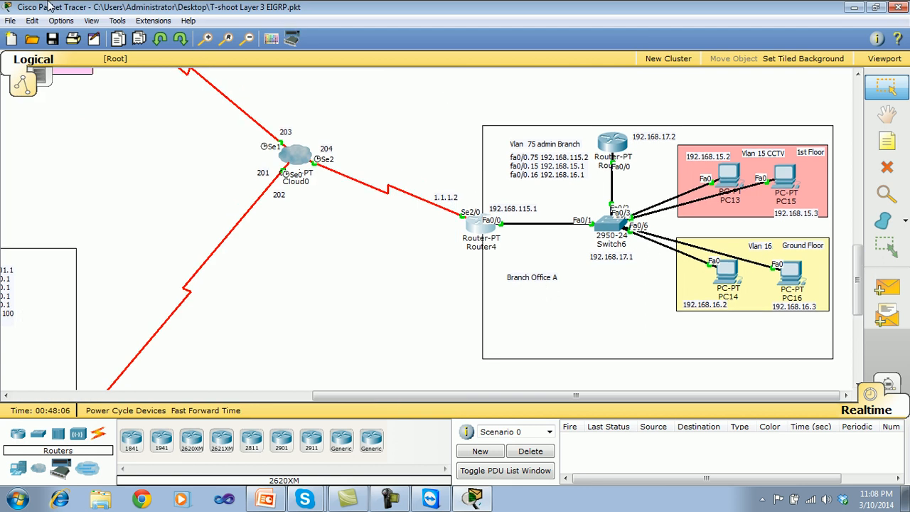
click(783, 180)
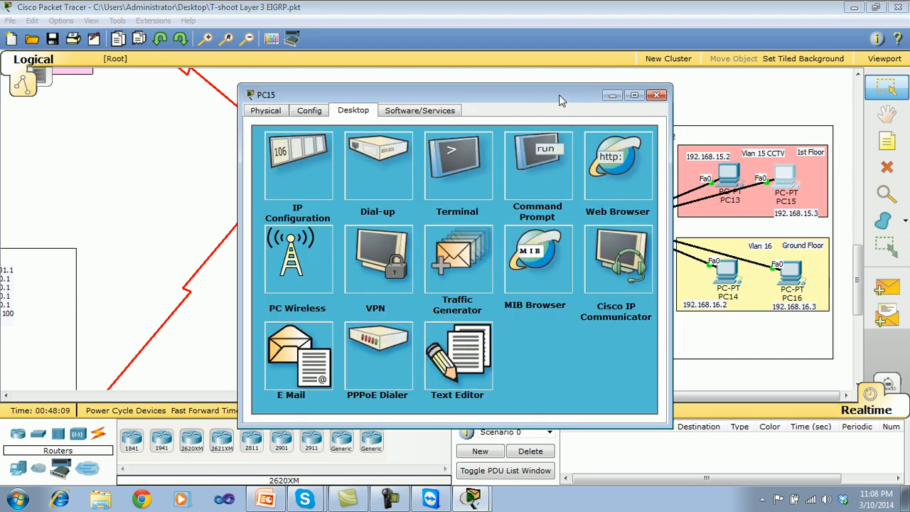
drag(559, 95, 635, 63)
drag(857, 267, 857, 339)
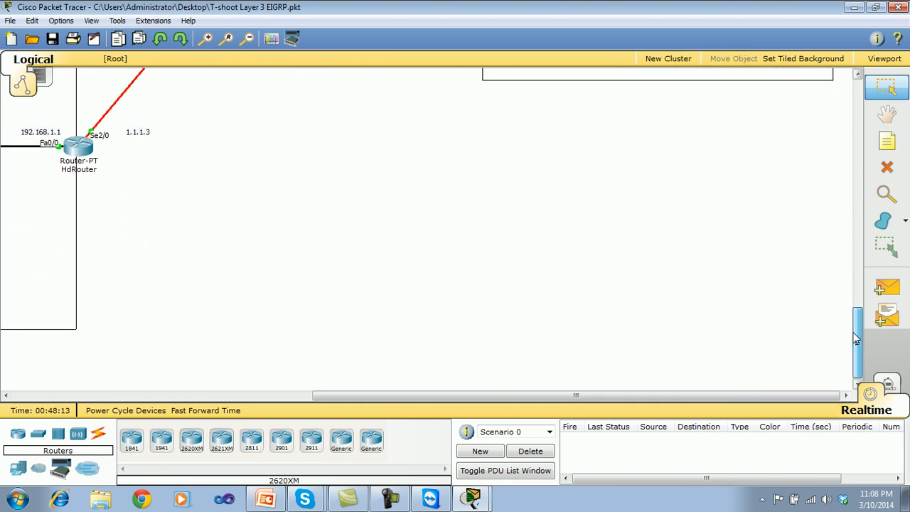
drag(768, 395, 462, 395)
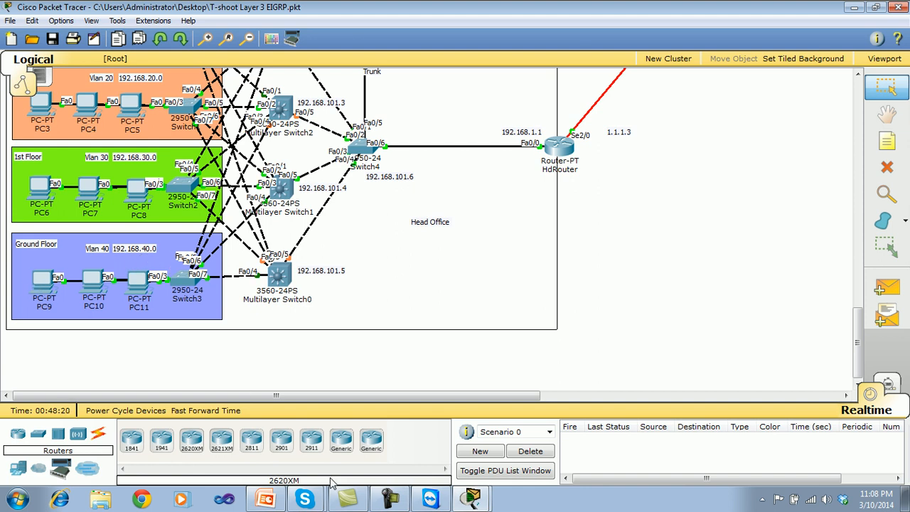
click(514, 460)
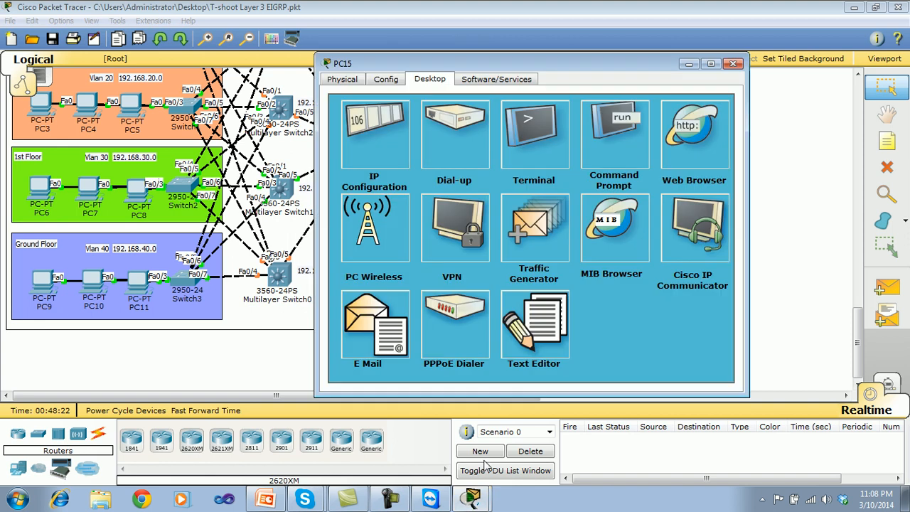
click(627, 159)
text(ipconfig)
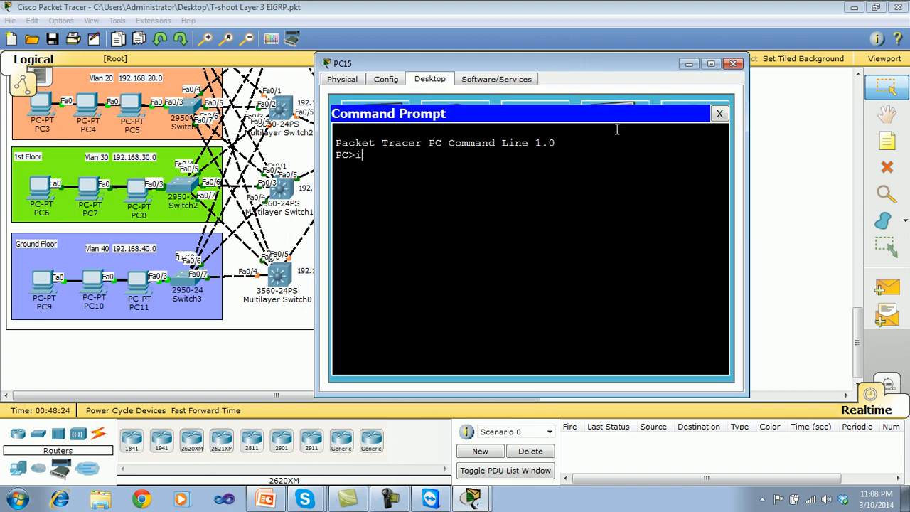
key(Return)
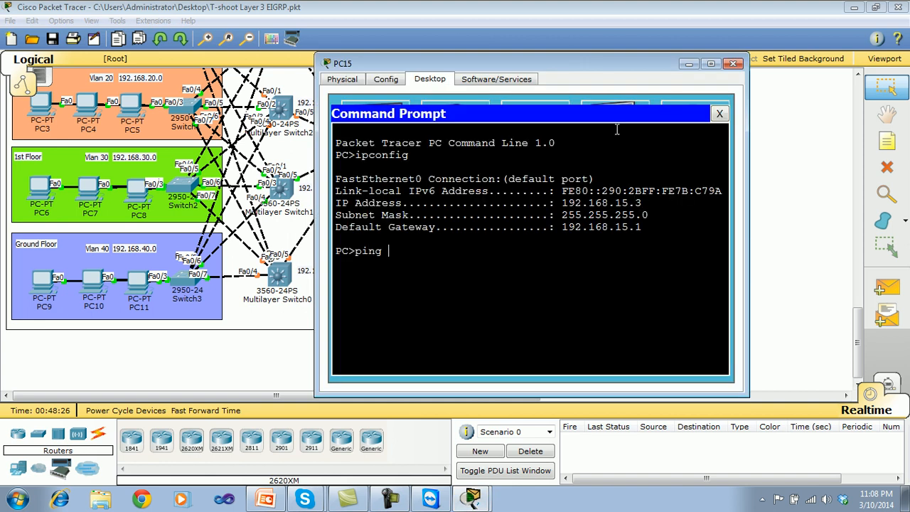
Ping 192.168.40.2 in the Head Office's VLAN 40 from PC15.
text(ping 192.168.40)
key(Return)
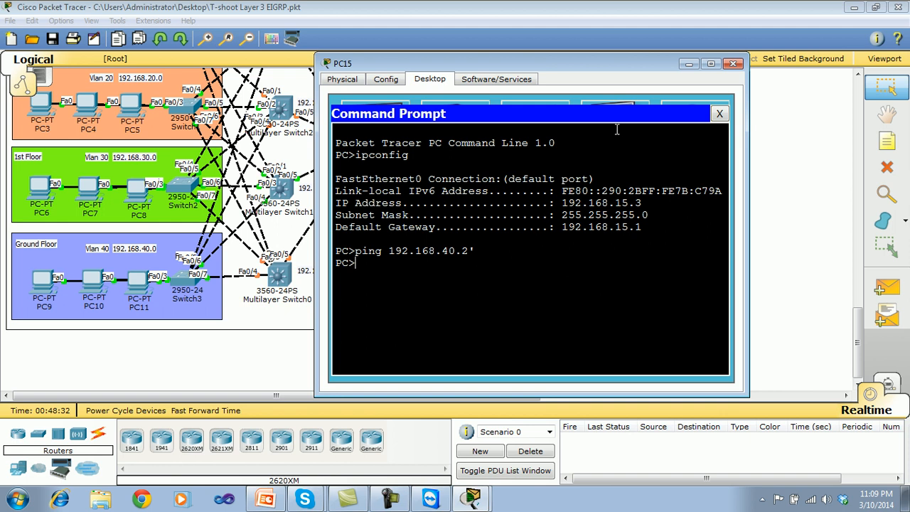
key(Up)
key(BackSpace)
key(Return)
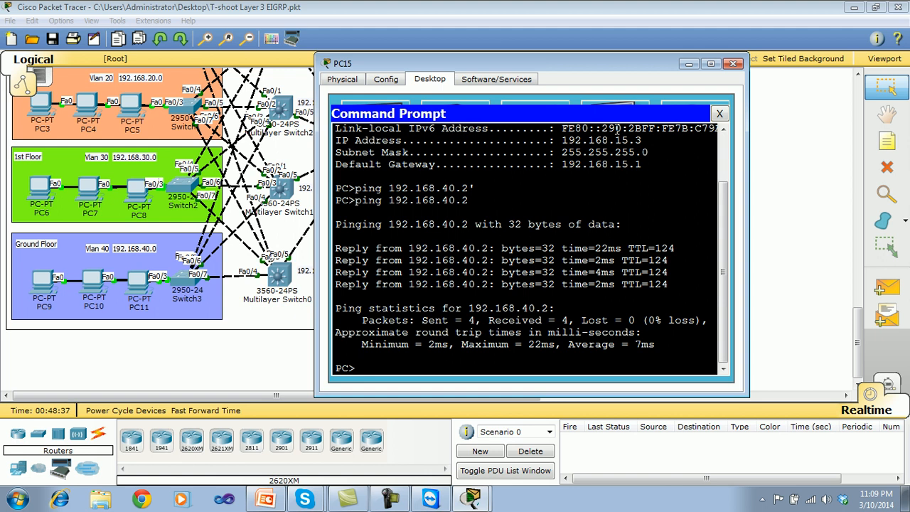
Trace the route from PC15 to 192.168.40.2 with tracert, review the hops, and close the PC's windows.
text(tracer)
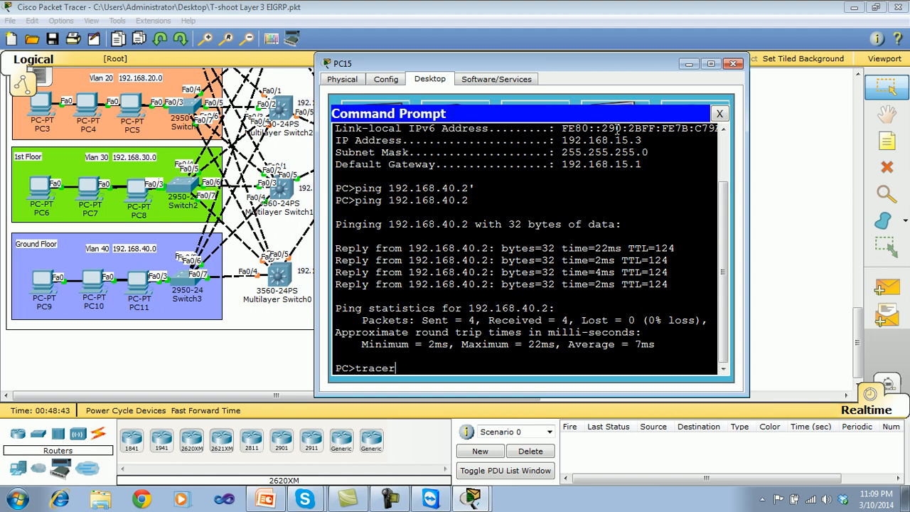
text(t 192.168.40.2)
key(Return)
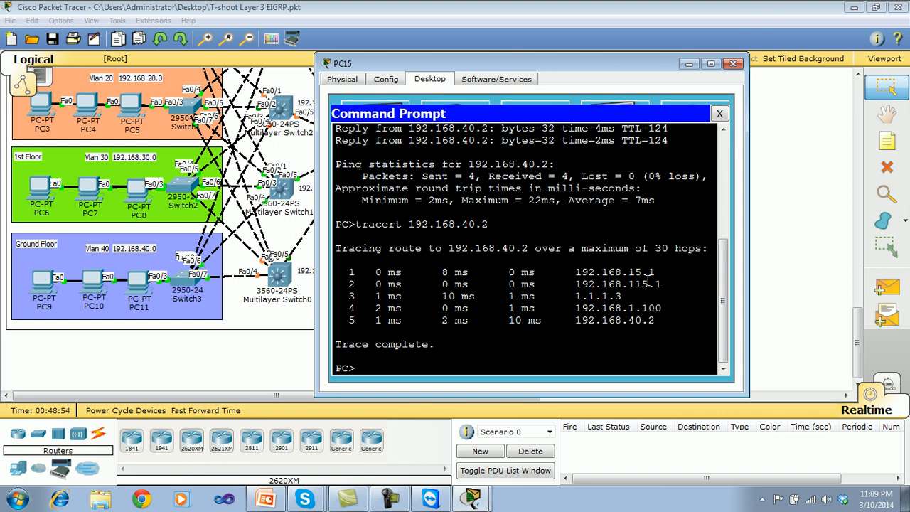
drag(661, 322, 342, 272)
click(452, 341)
click(719, 113)
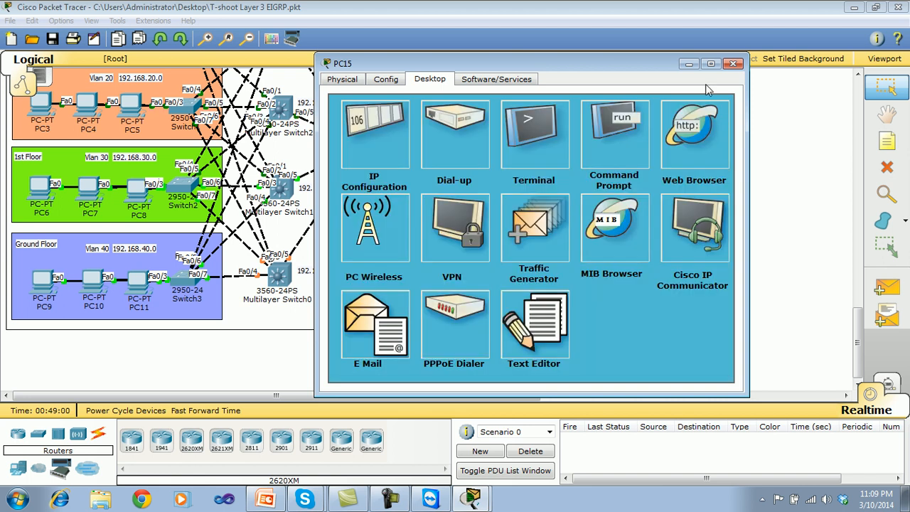
click(733, 64)
Examine the links between the Data Center, Head Office and Branch Office A, and check Router4's routing table for Data Center routes.
drag(855, 320, 843, 206)
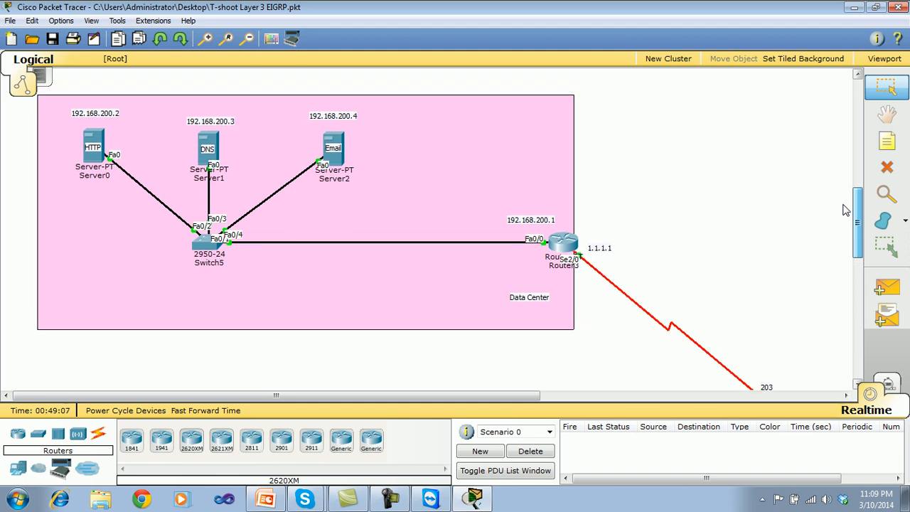
drag(527, 395, 672, 408)
drag(857, 238, 857, 314)
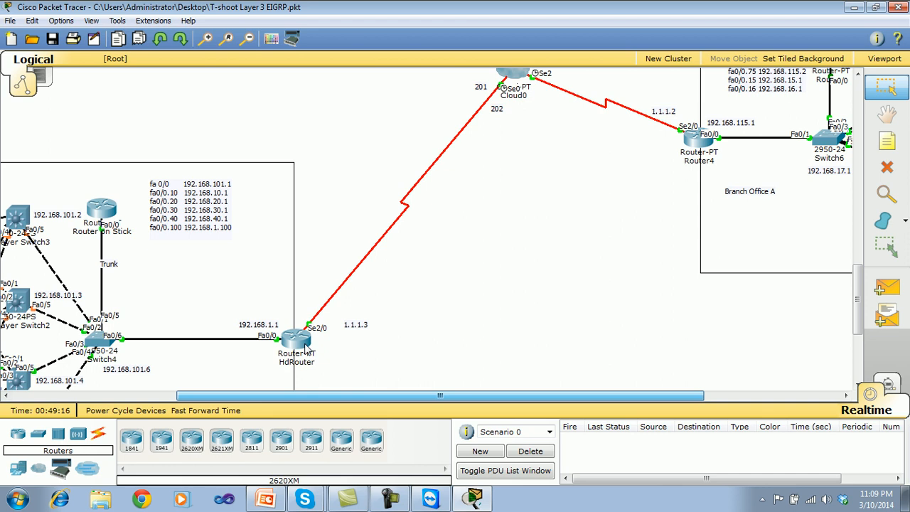
mouse_move(308, 347)
drag(859, 295, 849, 243)
click(696, 306)
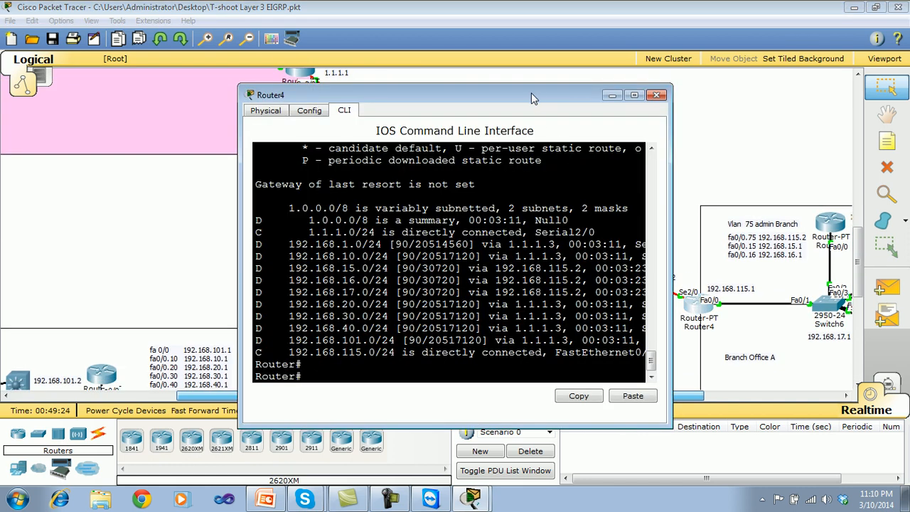
drag(530, 93, 788, 85)
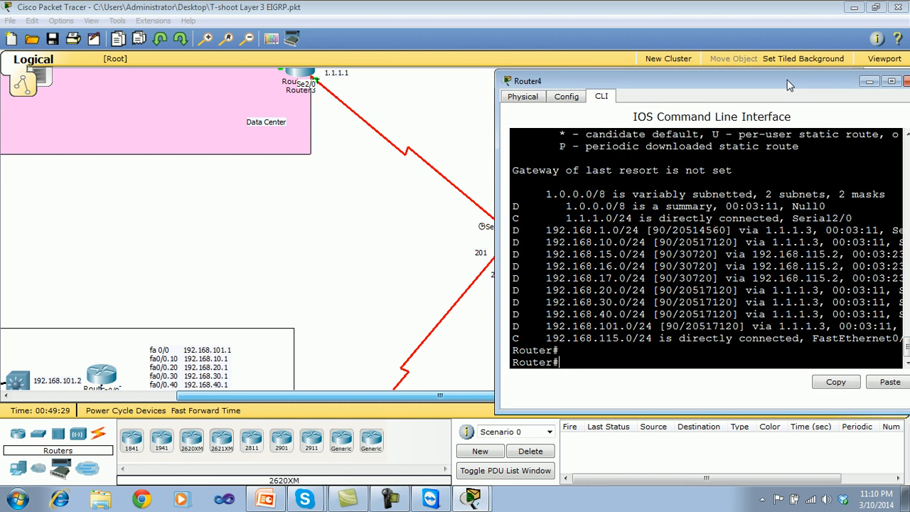
click(903, 81)
Enter privileged mode on the Data Center's Router3, display its routing table with show ip route, and close its window.
click(299, 83)
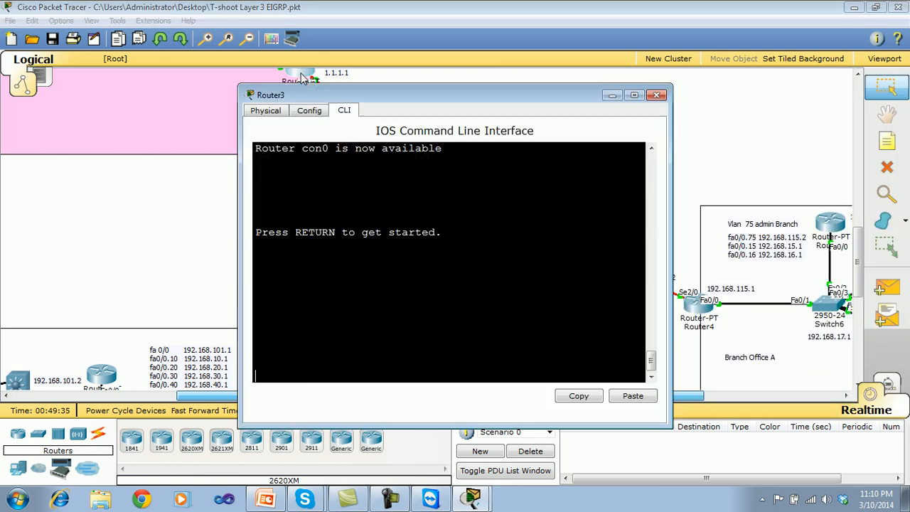
drag(355, 94, 277, 91)
key(Return)
key(Return)
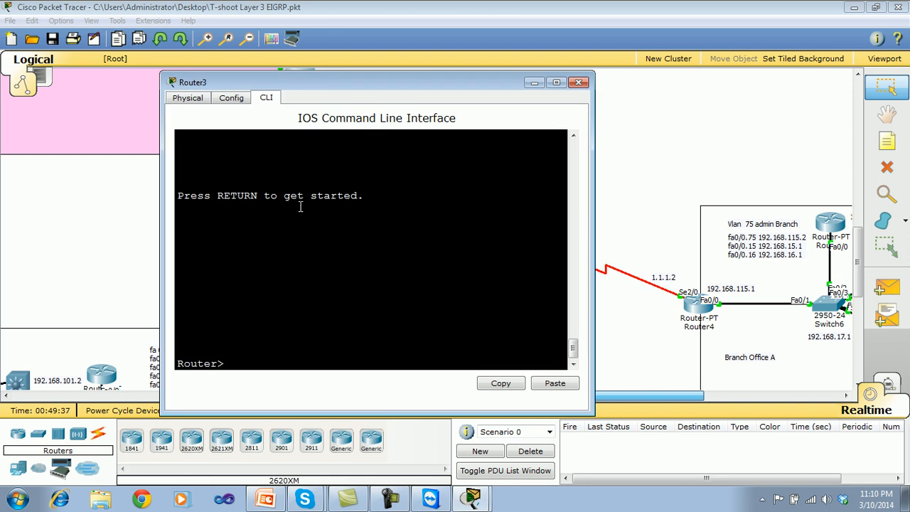
text(en)
key(Return)
key(Return)
text(show ip ro)
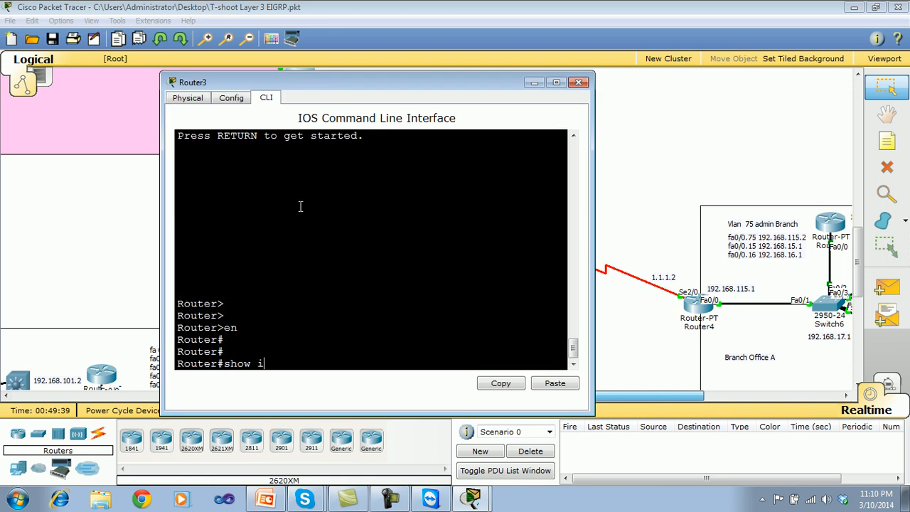
key(Return)
key(Return)
key(Return)
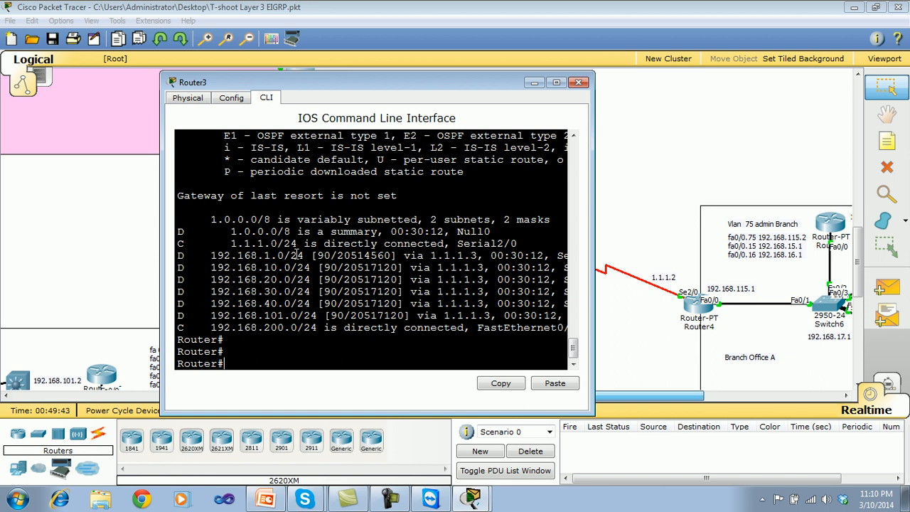
click(578, 83)
Open Router4's command line and enter interface configuration mode for serial 2/0.
click(697, 316)
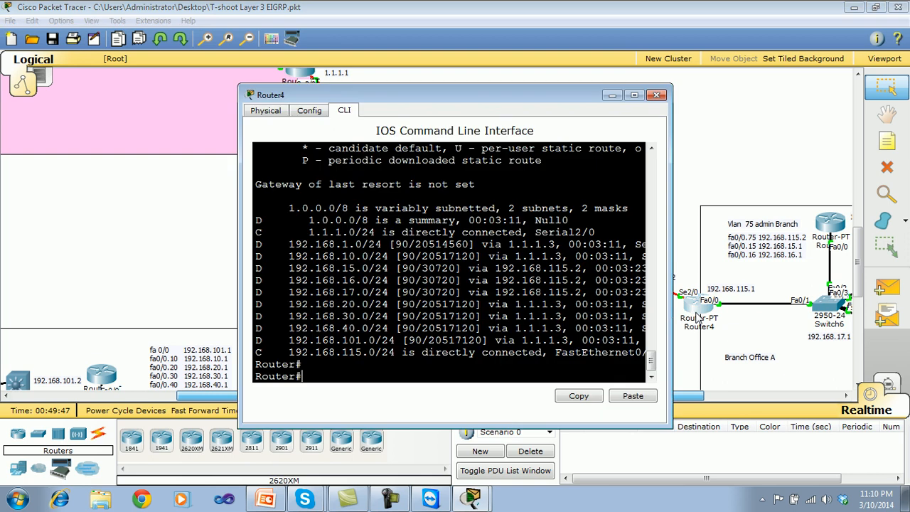
drag(472, 98, 398, 91)
text(conf t)
key(Return)
key(Return)
key(Return)
text(int se )
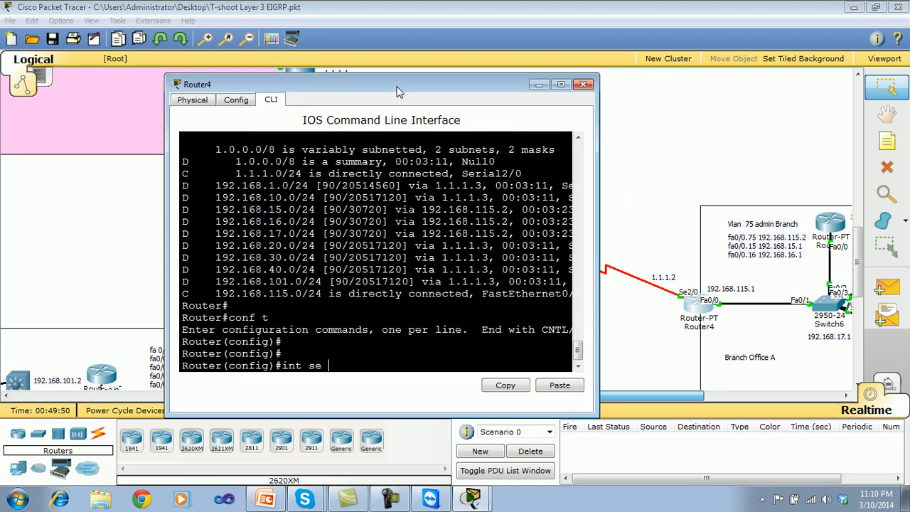
text(2/0)
key(Return)
key(Return)
key(Return)
Map IP 1.1.1.1 to DLCI 204 with the broadcast option in Frame Relay on Router4's serial 2/0.
text(fram)
key(Tab)
text(ma)
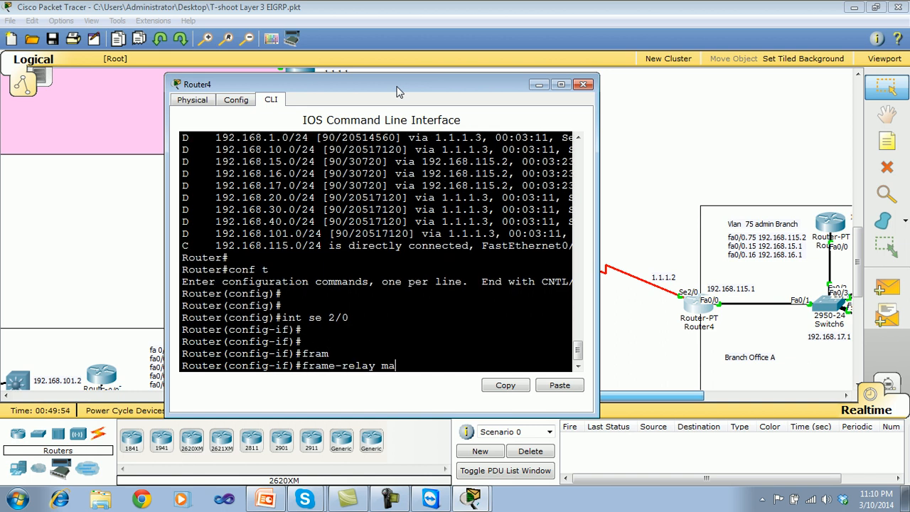
key(Tab)
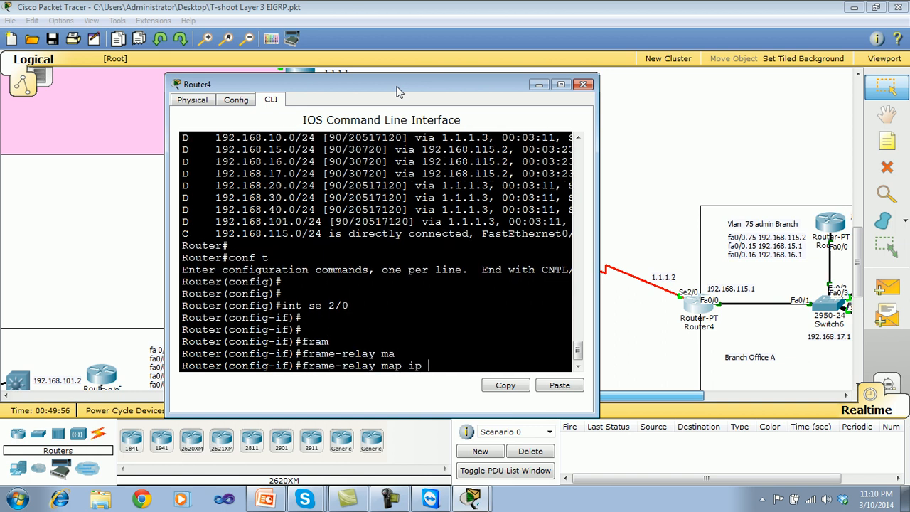
text(ip 1.1.1.1 ?)
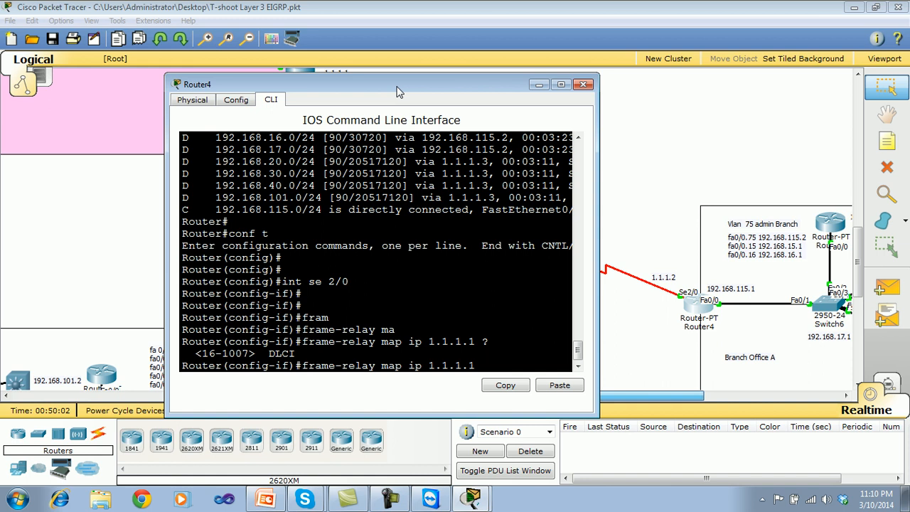
drag(443, 88, 359, 91)
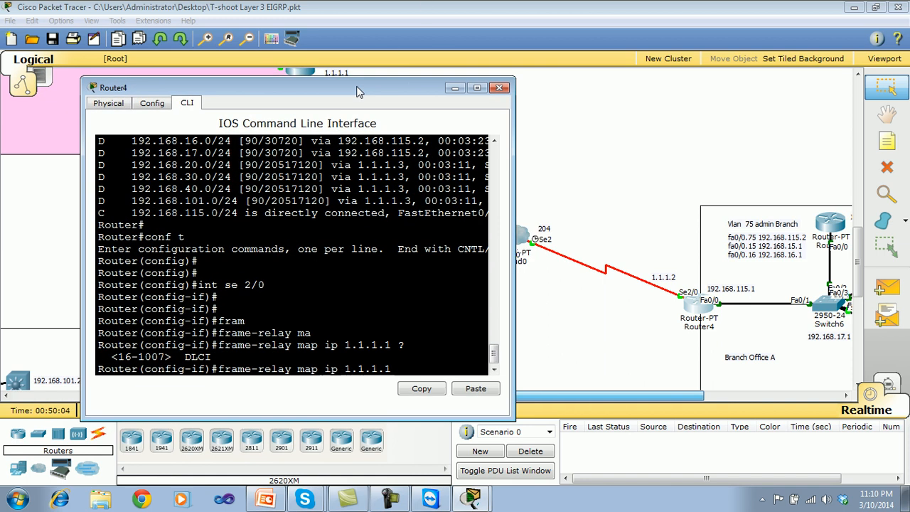
text(204)
text( ?)
text(br)
key(Tab)
key(Return)
Leave configuration mode on Router4, save the configuration with wr, and close its window.
key(Return)
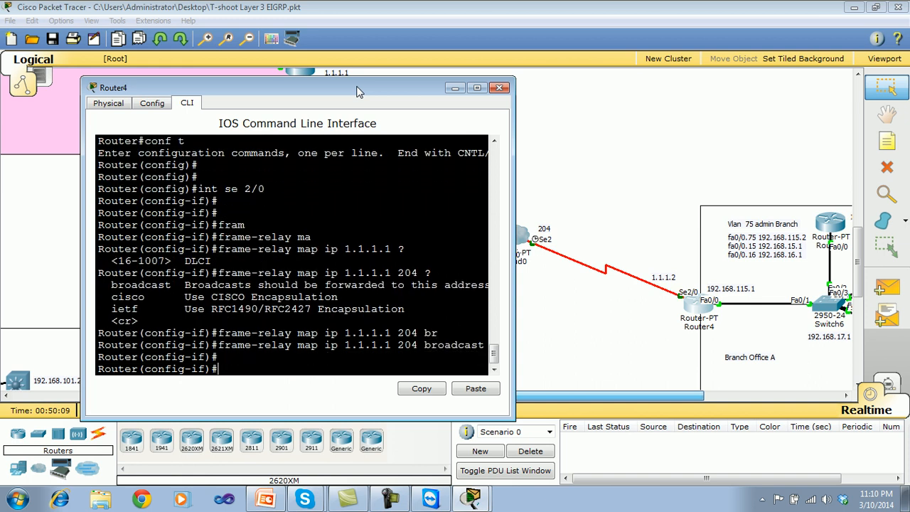
key(ctrl+z)
text(wr)
key(Return)
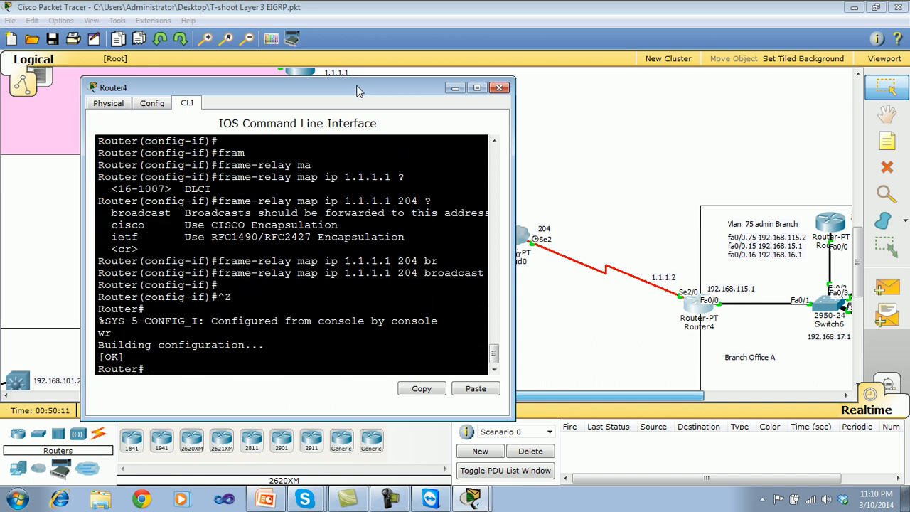
click(499, 88)
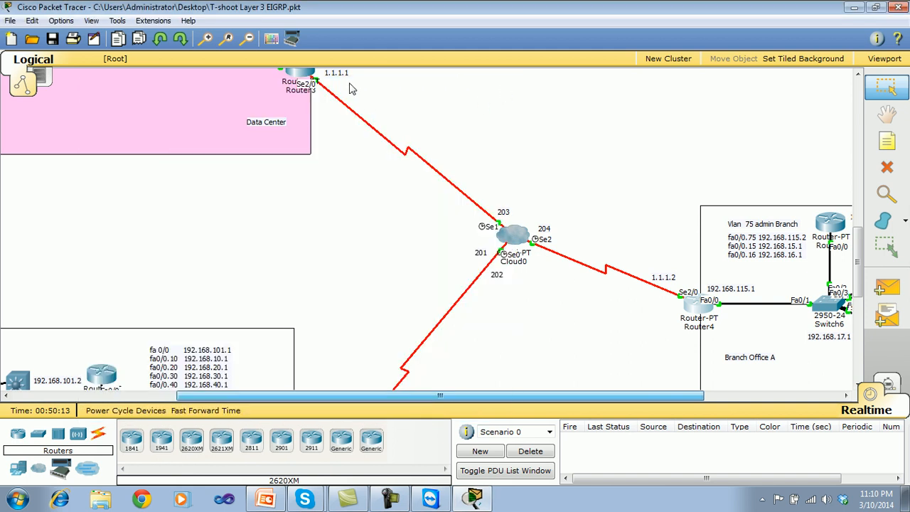
Open the Data Center Router3's command line and enter interface configuration mode for serial 2/0.
click(312, 75)
drag(365, 96, 220, 52)
text(conf t)
key(Return)
key(Return)
text(int s)
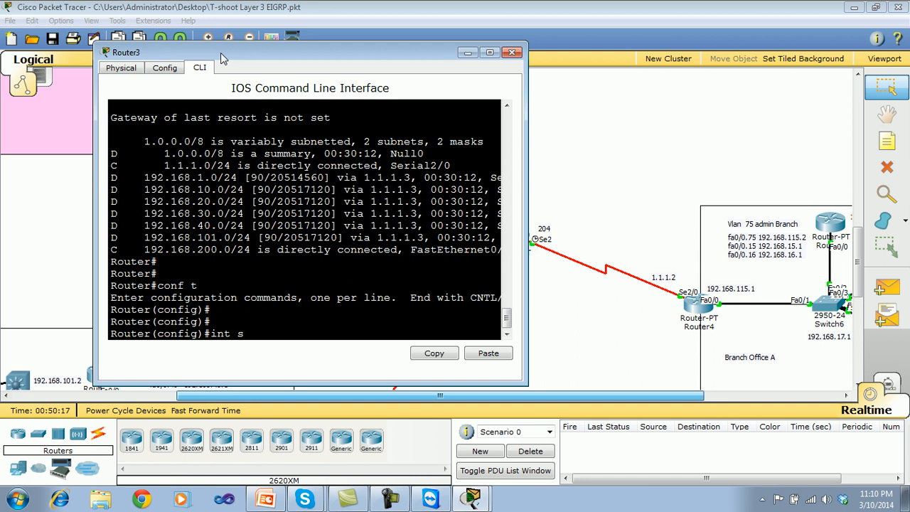
text(e 2/0)
key(Return)
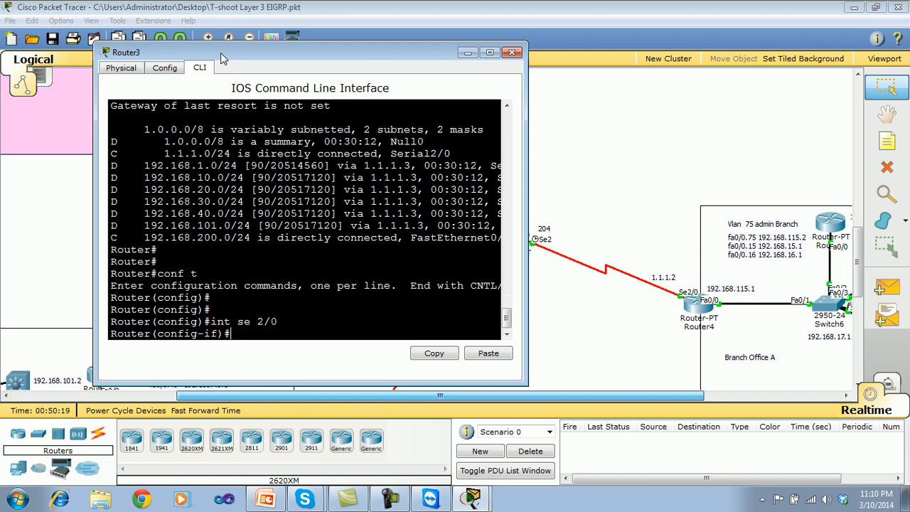
Map IP 1.1.1.2 to DLCI 203 with the broadcast option in Frame Relay on Router3's serial 2/0.
drag(322, 57, 284, 49)
text(s)
key(BackSpace)
text(fr)
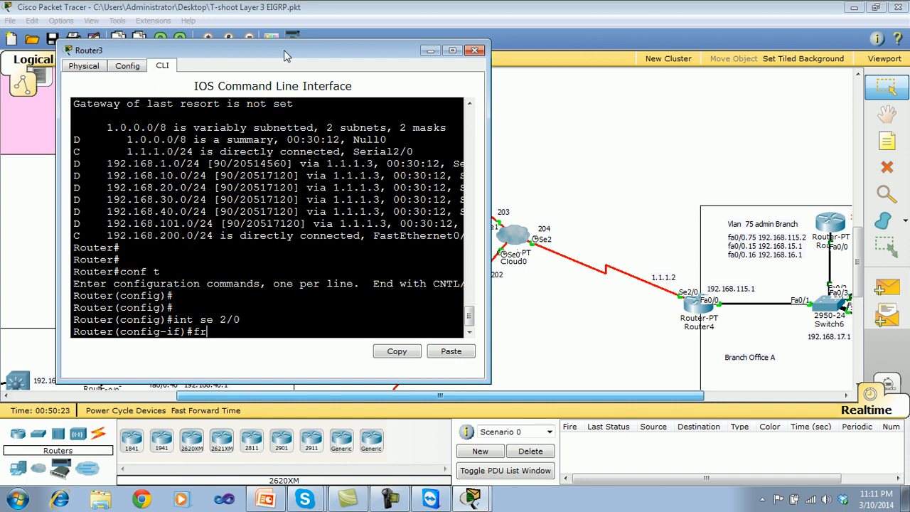
key(Tab)
text(ma)
key(Tab)
text(ip 1.1.1.2 )
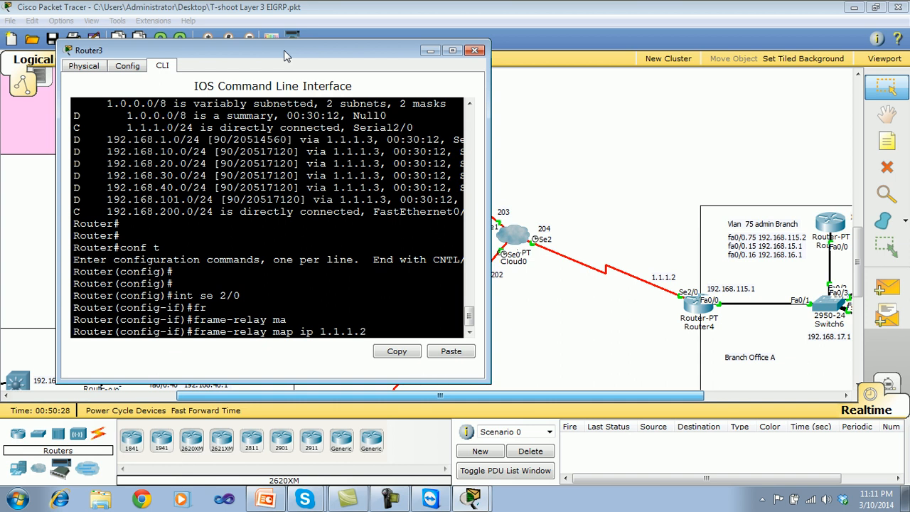
text(?)
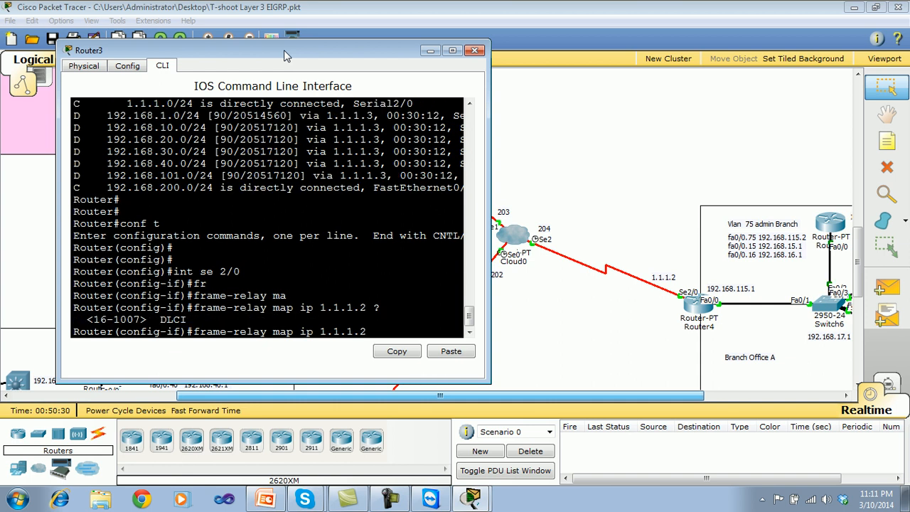
text(203 br)
key(Tab)
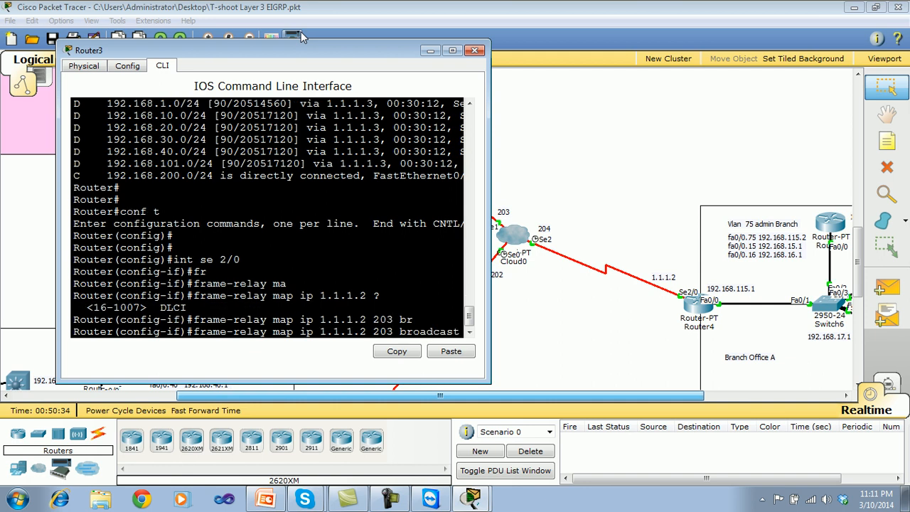
key(Return)
key(Return)
key(Return)
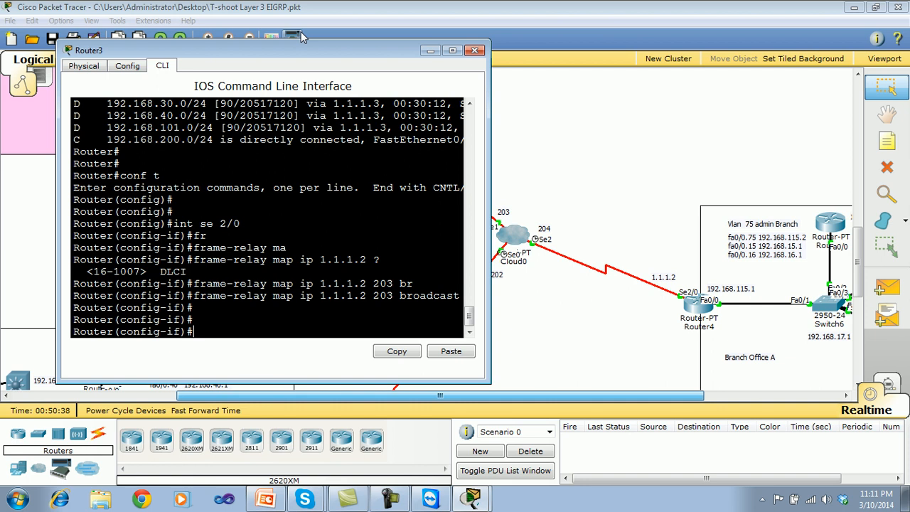
Leave configuration mode on Router3 and save the configuration with wr.
key(ctrl+z)
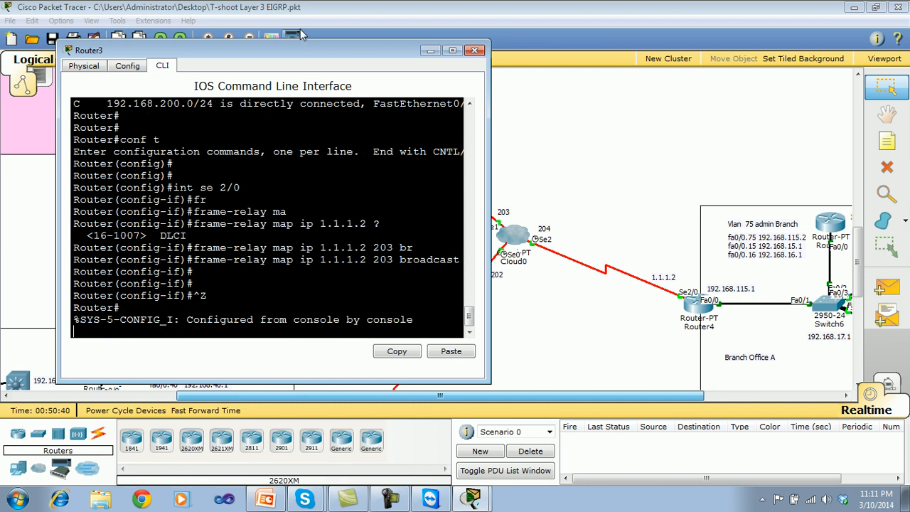
text(wr)
key(Return)
key(Return)
Display Router3's routing table with show ip route to check for Branch Office A networks.
text(show ip rou)
key(Tab)
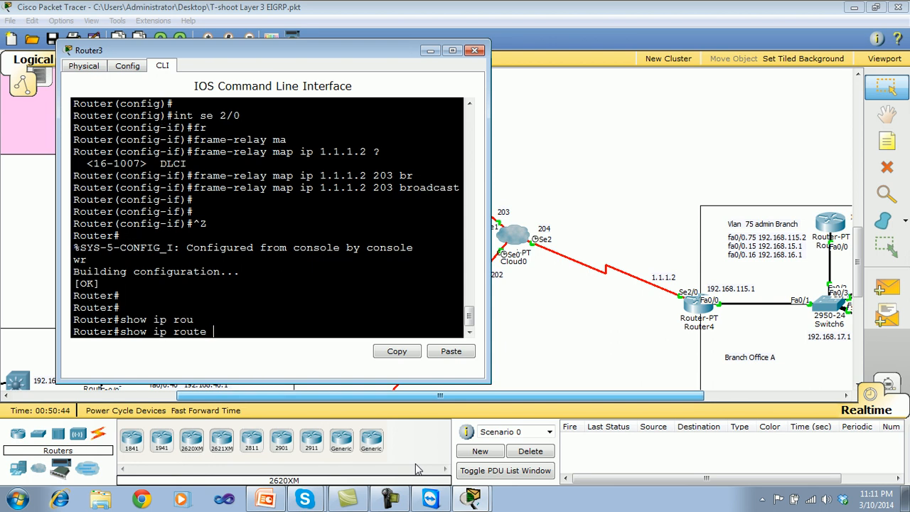
key(Return)
Ping 1.1.1.3 and 1.1.1.2 from Router3 to test its links to the other site routers.
key(Return)
text(ping 1.1.1.3)
key(Return)
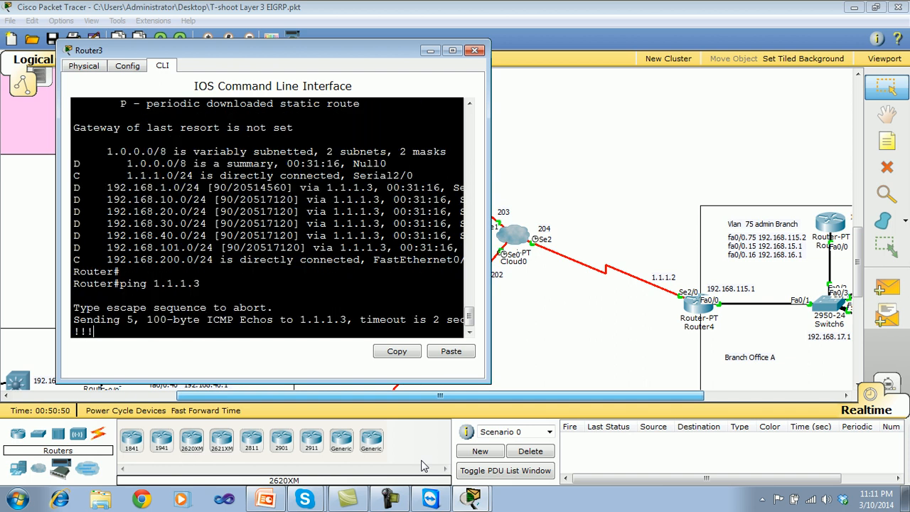
key(Up)
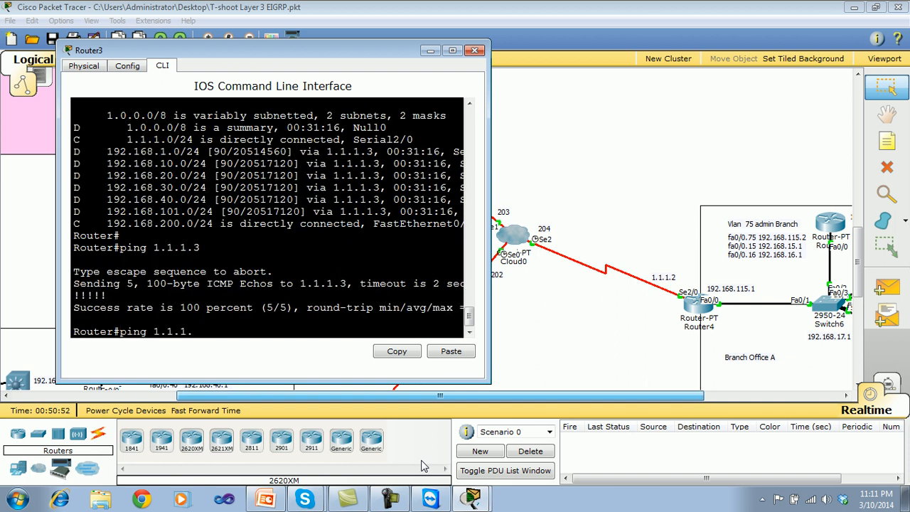
text(2)
key(Return)
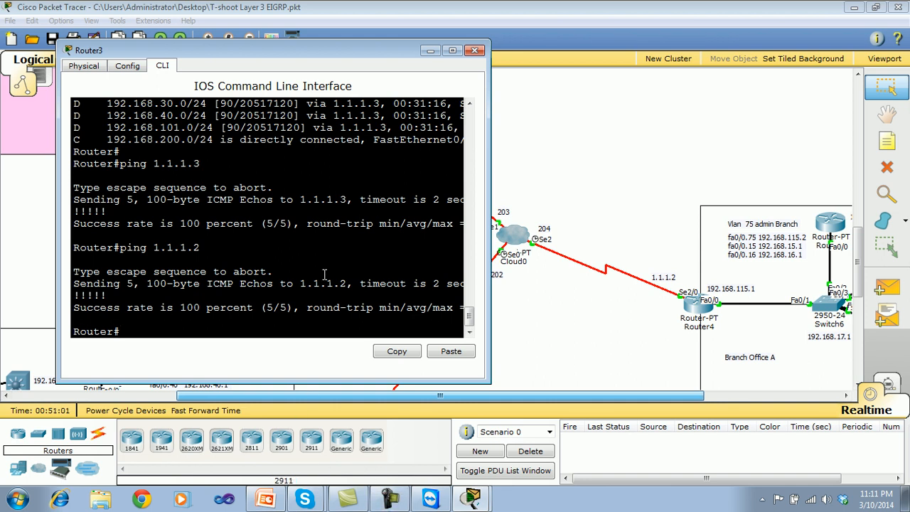
Recheck Router3's routes with show ip route after the pings and close its window.
text(ow ip rou)
key(Tab)
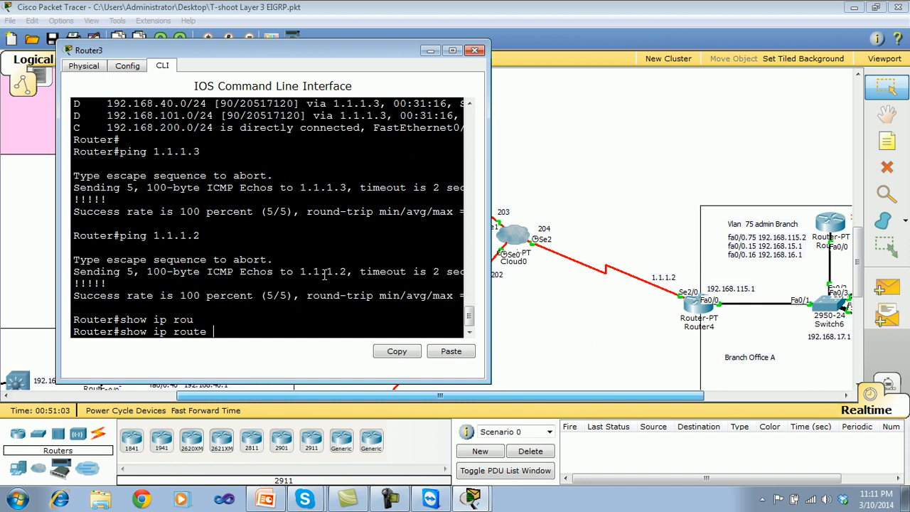
key(Return)
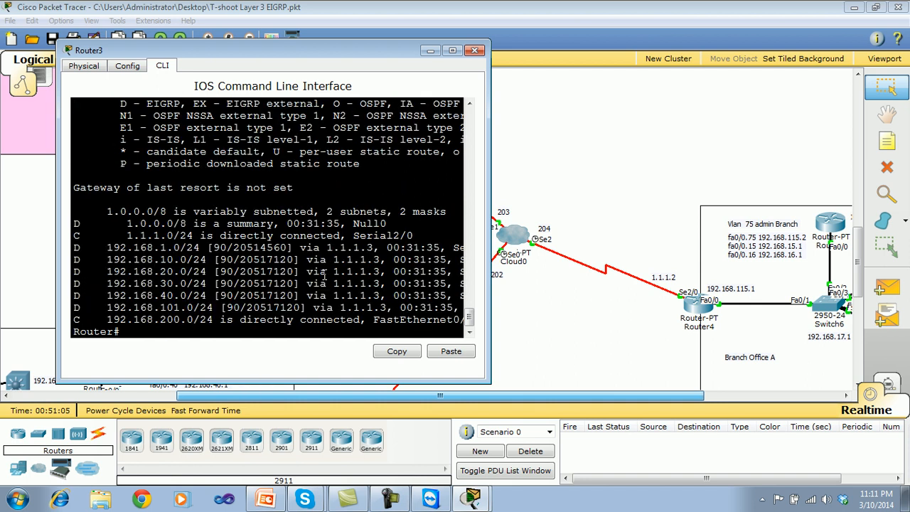
key(Return)
key(Return)
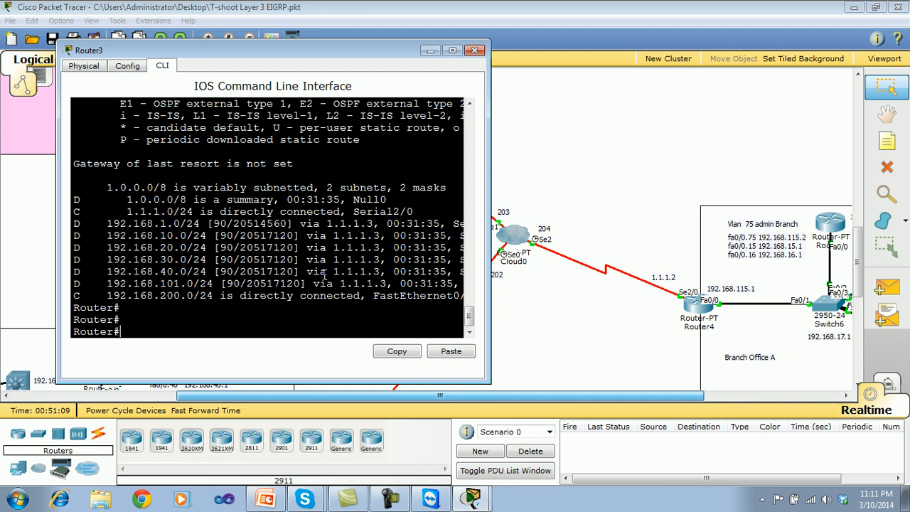
click(475, 50)
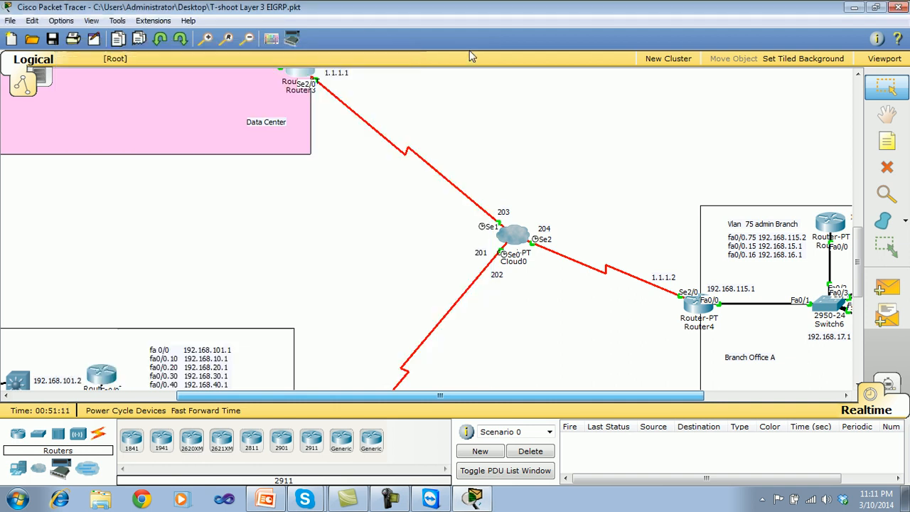
Open Router4's command line and ping the Head Office router at 1.1.1.3.
click(701, 305)
drag(472, 100, 790, 89)
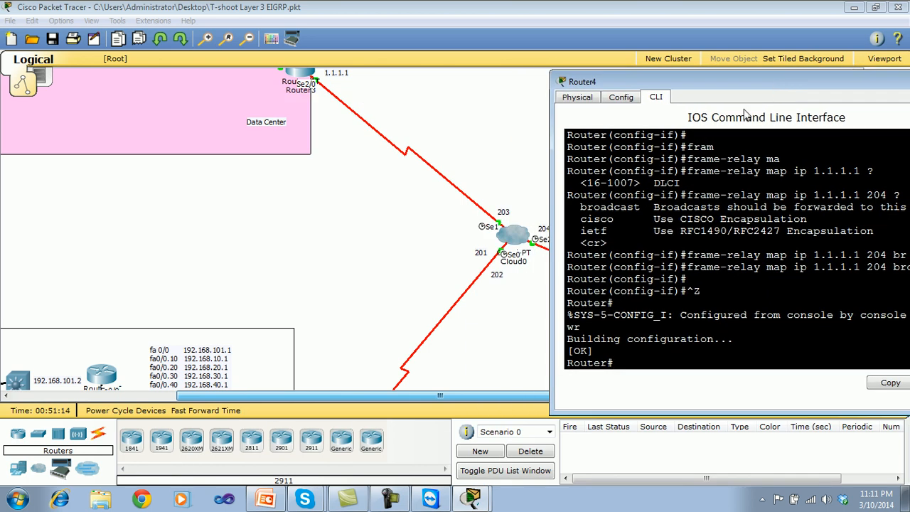
key(Return)
key(Return)
key(Return)
text(conf)
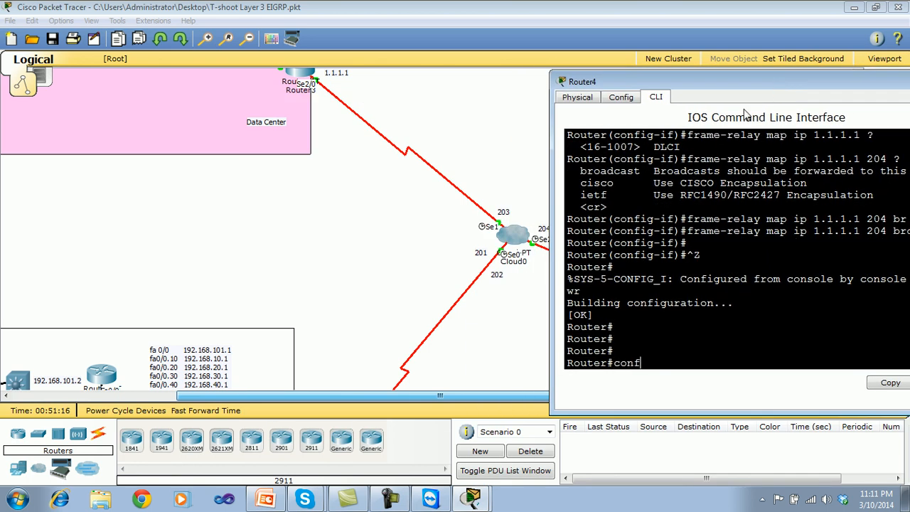
key(BackSpace)
key(BackSpace)
text(pint 1.1.1.3)
key(Return)
text(ping)
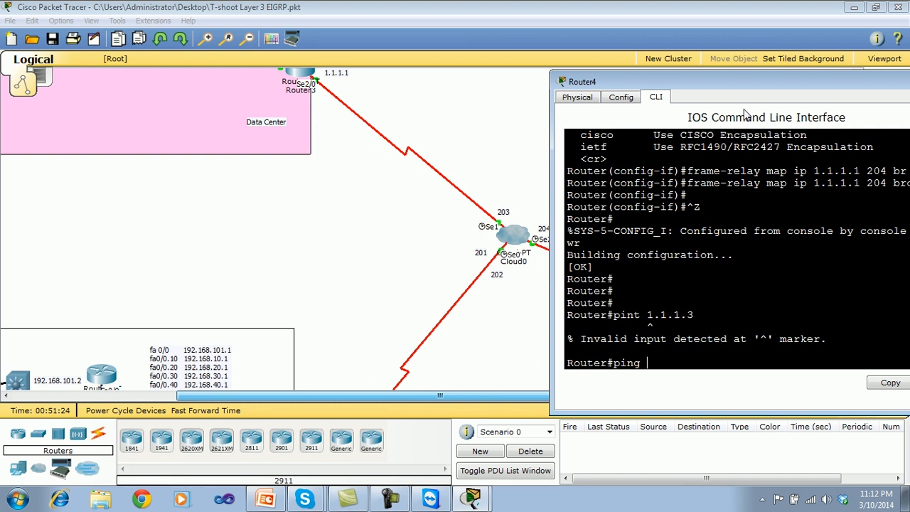
text( 1.1.1.3)
key(Return)
Ping the Data Center router at 1.1.1.1 from Router4 and close Router4's window.
key(Up)
key(BackSpace)
text(1)
key(Return)
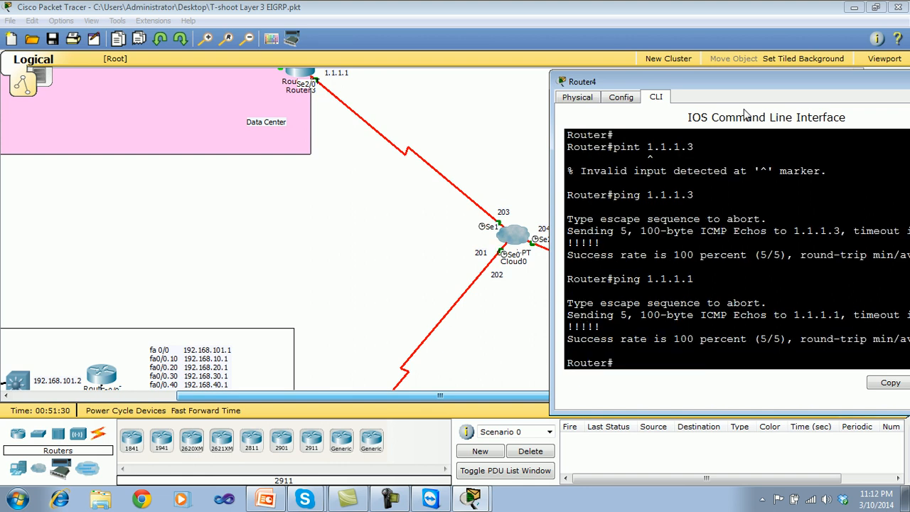
drag(756, 83, 422, 93)
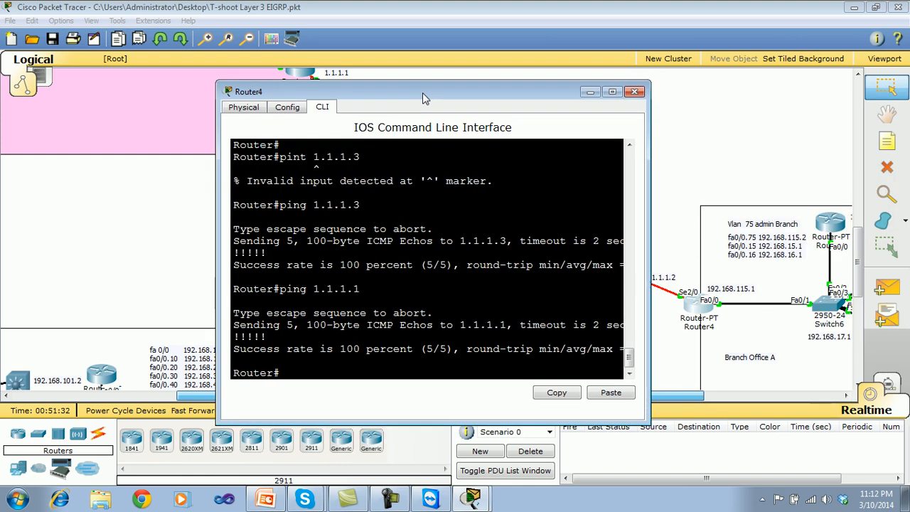
click(635, 92)
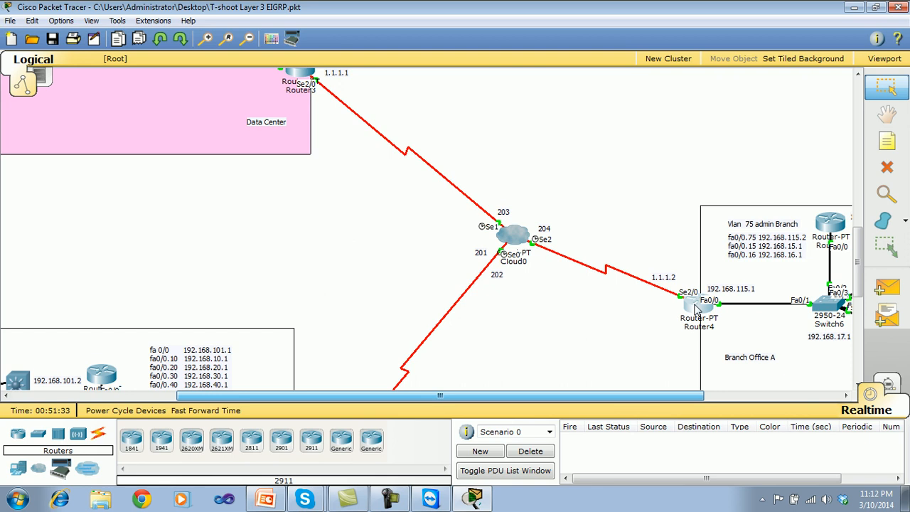
Reopen Router4's command line, display its full routing table with show ip route, and close the window.
drag(858, 253, 858, 290)
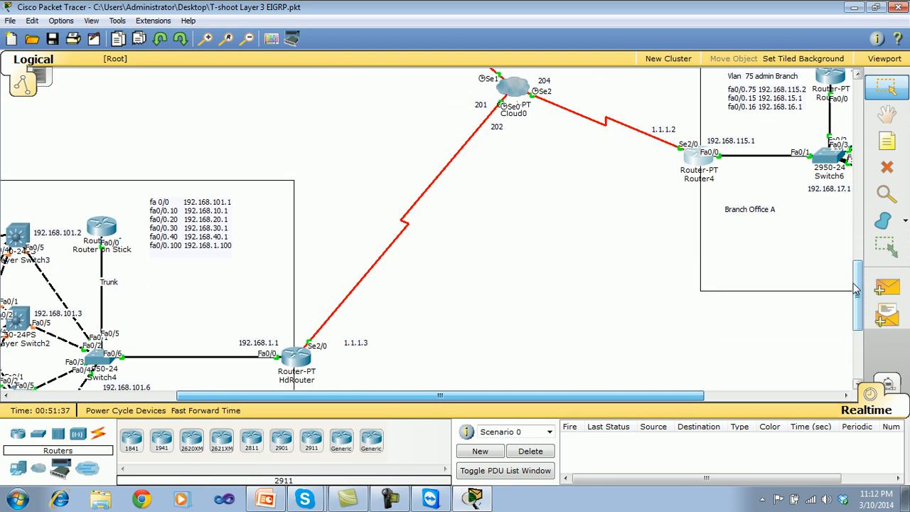
click(704, 166)
key(Return)
key(Return)
key(Return)
text(show ip route)
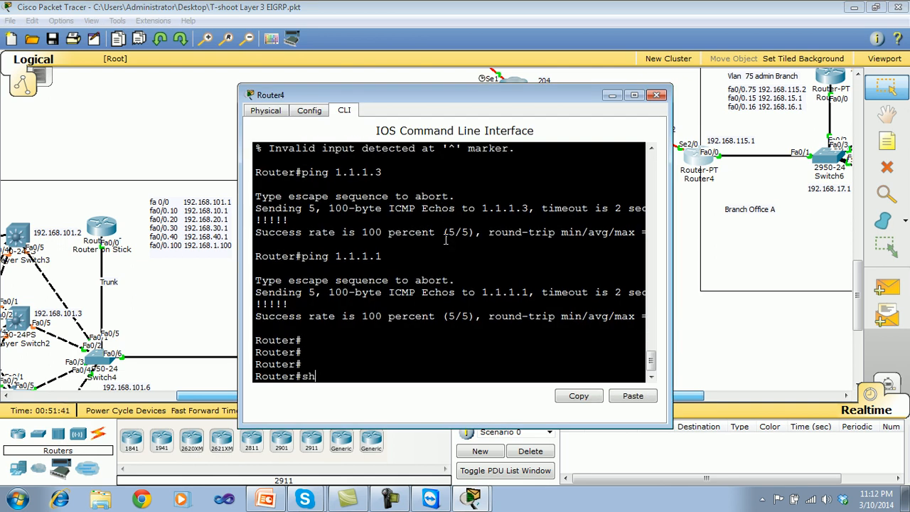
key(Return)
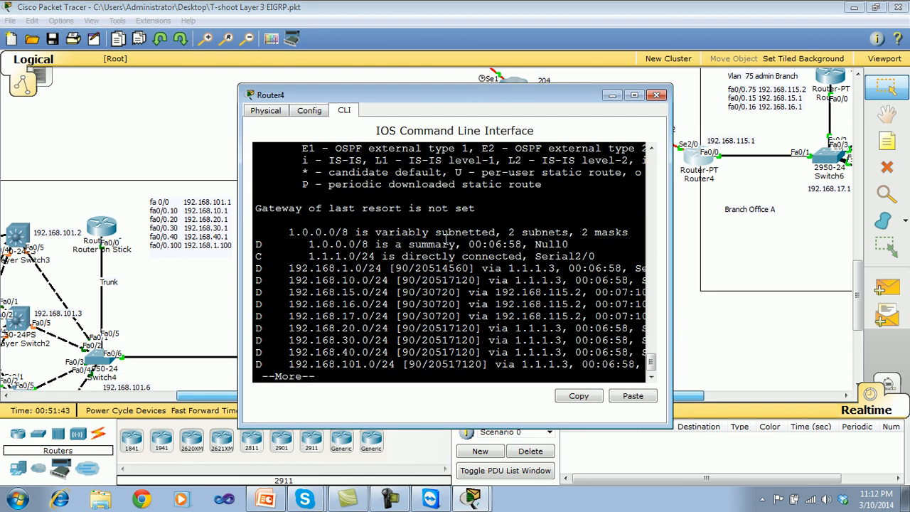
key(space)
key(Return)
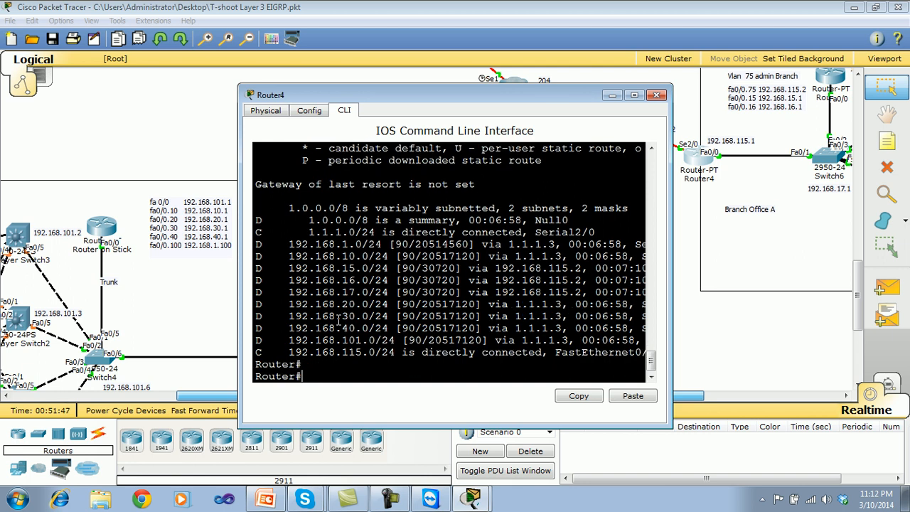
click(657, 95)
Open the Head Office HdRouter's command line and enter privileged mode.
click(304, 359)
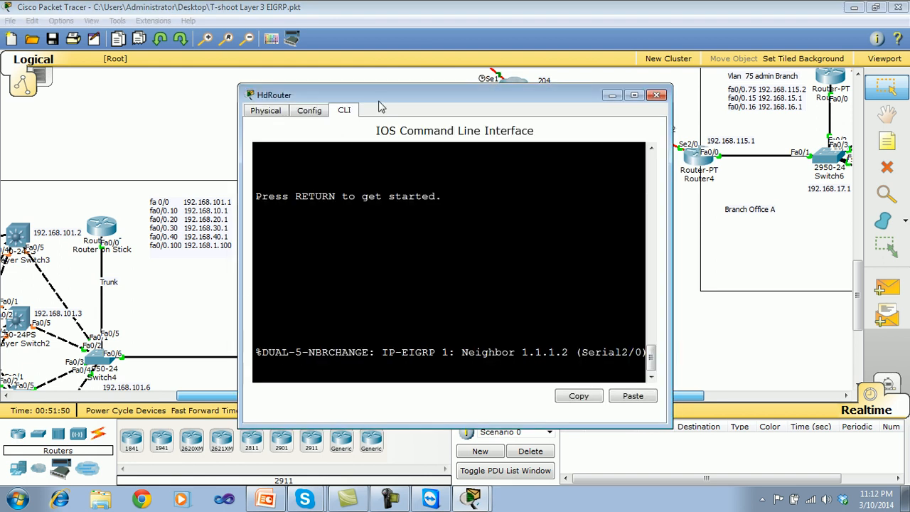
drag(380, 100, 193, 74)
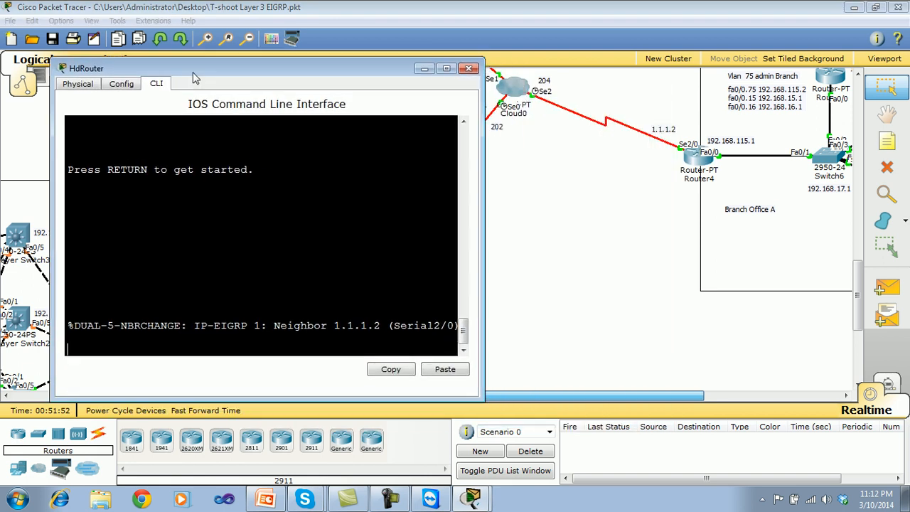
key(Return)
key(Return)
key(Return)
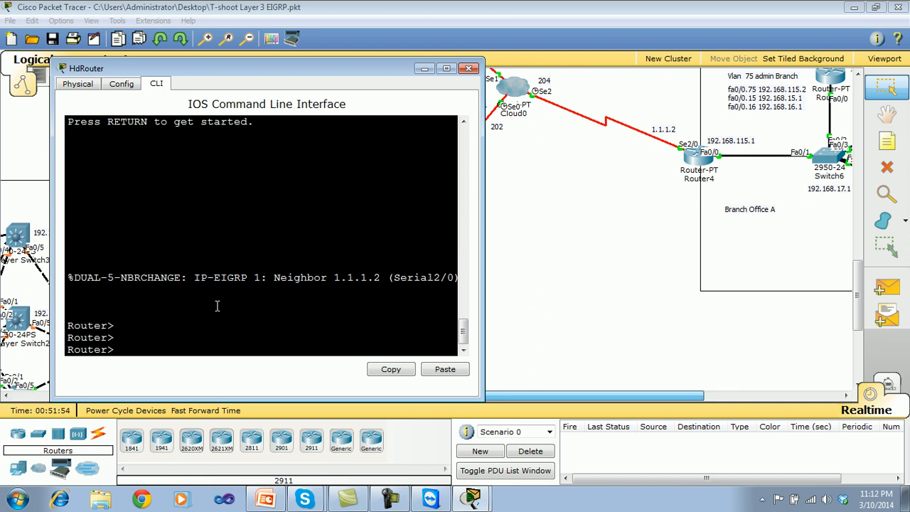
text(en)
key(Return)
key(Return)
key(Return)
key(Return)
key(Return)
key(Return)
key(Return)
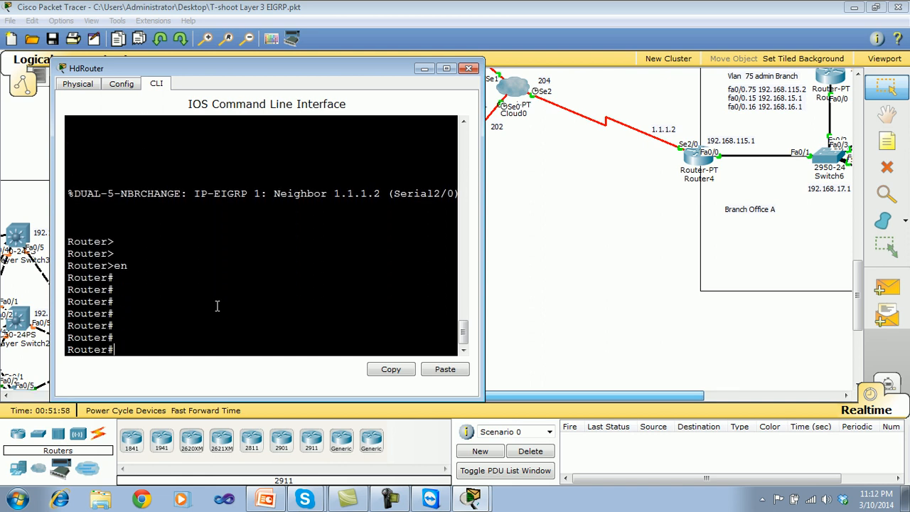
Enter global configuration mode on HdRouter and select interface Serial 2/0.
text(int)
key(BackSpace)
key(BackSpace)
key(BackSpace)
text(conf t)
key(Return)
key(Return)
key(Return)
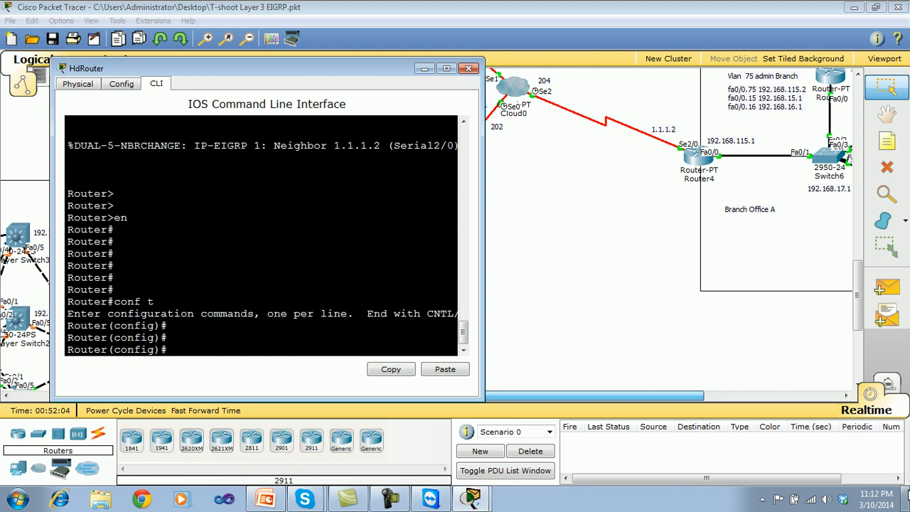
text(int se 2/0)
key(Return)
key(Return)
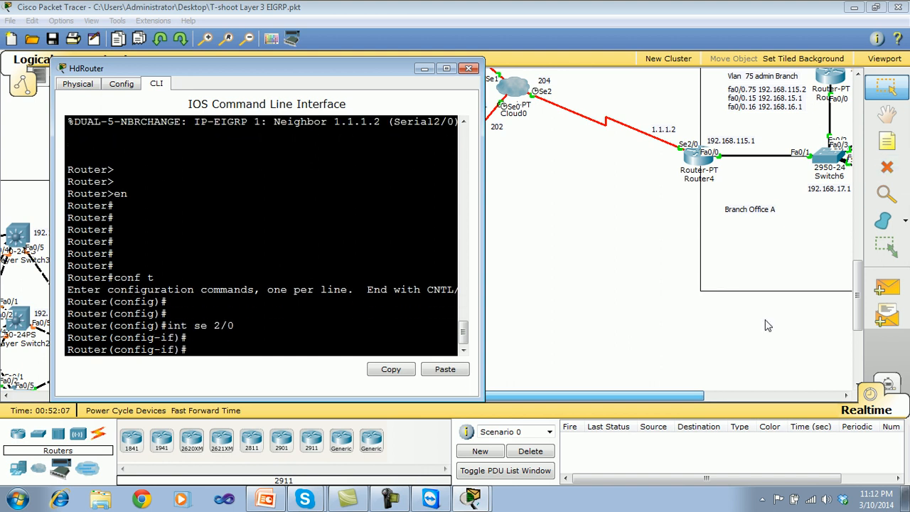
Save the topology file and bring HdRouter's command line back into view beside the Head Office diagram.
drag(250, 71, 554, 77)
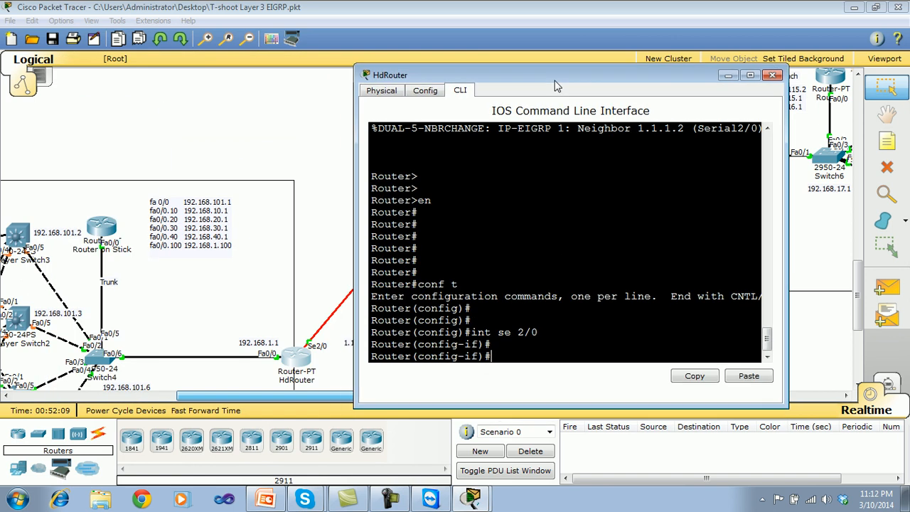
click(53, 39)
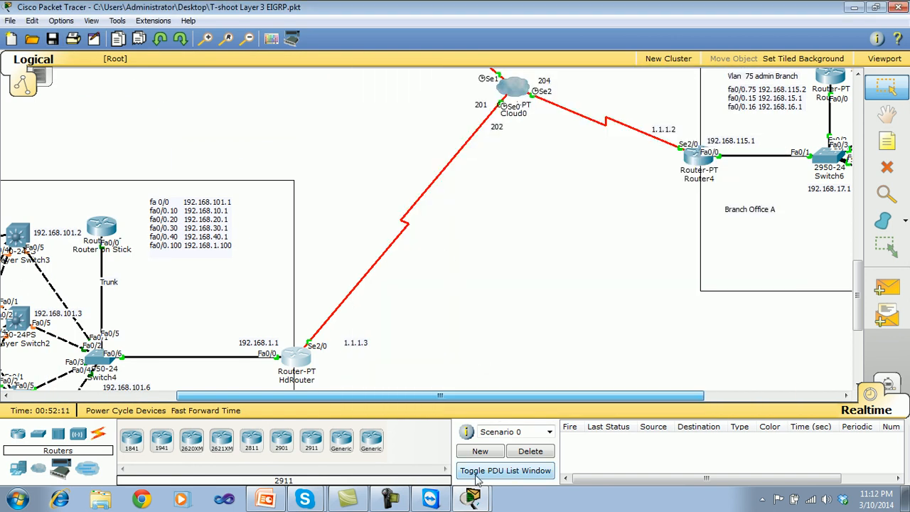
click(476, 499)
click(473, 498)
drag(455, 77, 547, 106)
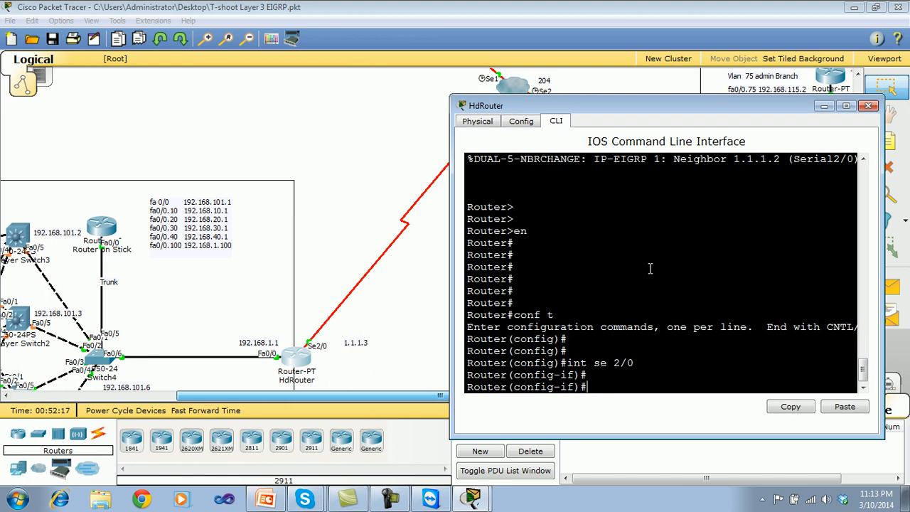
Try to complete an EIGRP-specific split-horizon removal command starting with no ip eigrp sp on HdRouter's Serial 2/0.
text(no ip)
key(Tab)
text(ei)
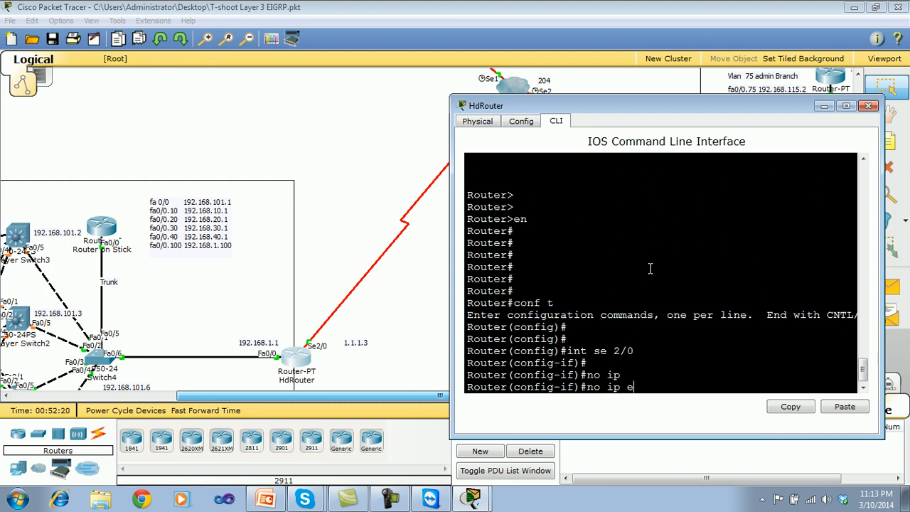
key(Tab)
key(BackSpace)
key(BackSpace)
key(BackSpace)
key(BackSpace)
key(BackSpace)
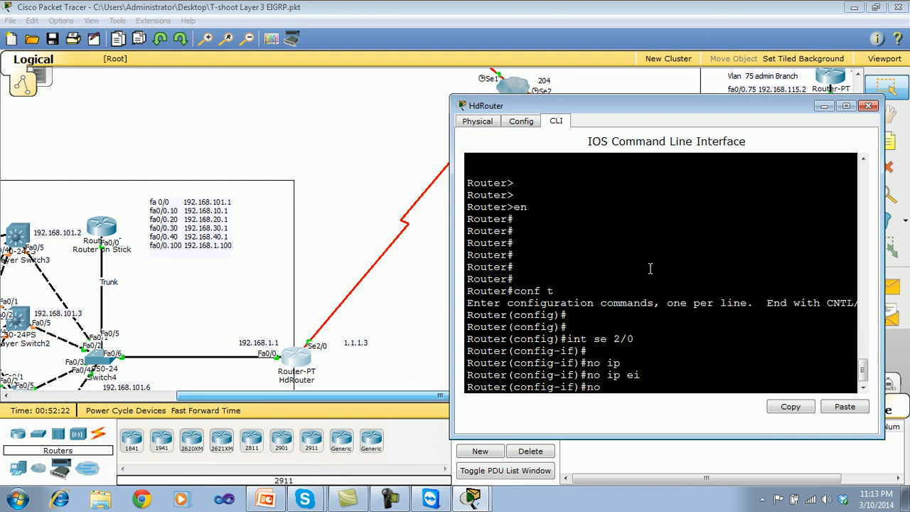
text(ei)
key(Tab)
key(BackSpace)
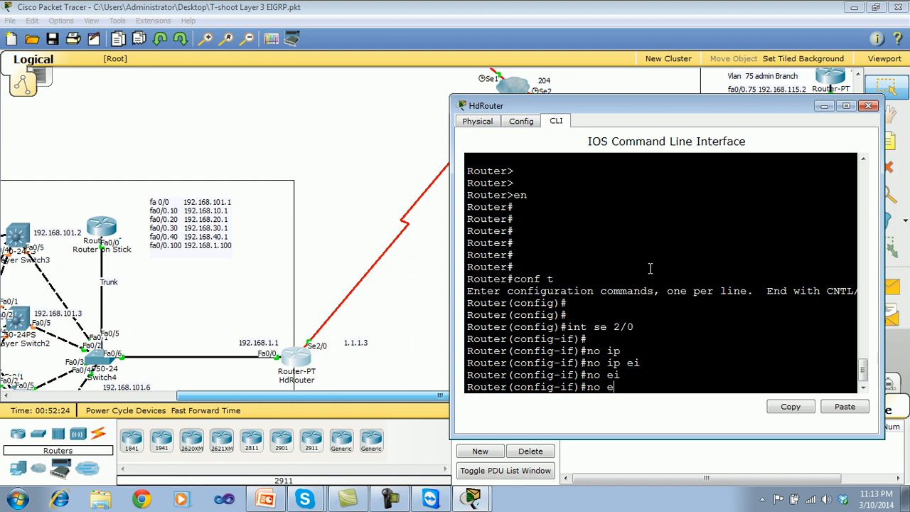
text(ip eig)
key(BackSpace)
key(BackSpace)
key(BackSpace)
text(ei)
key(Tab)
text(grp sp)
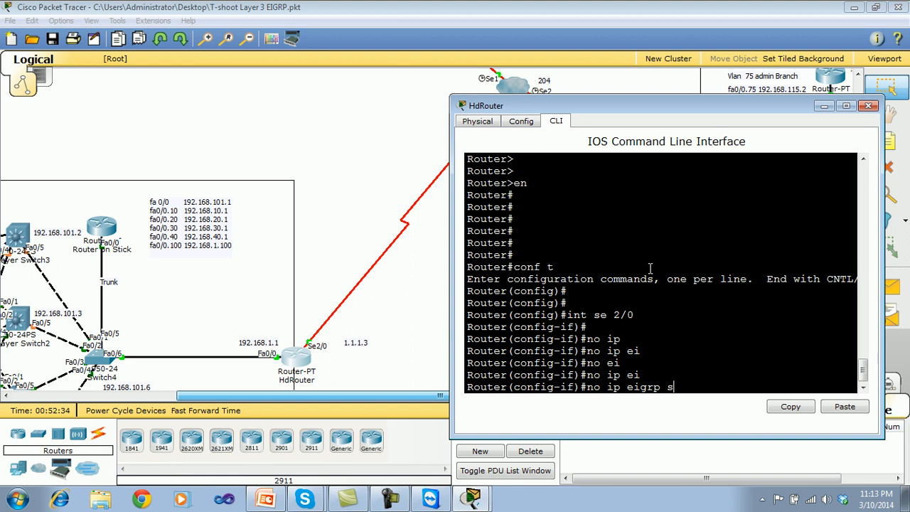
key(Tab)
key(BackSpace)
key(BackSpace)
key(BackSpace)
key(BackSpace)
key(BackSpace)
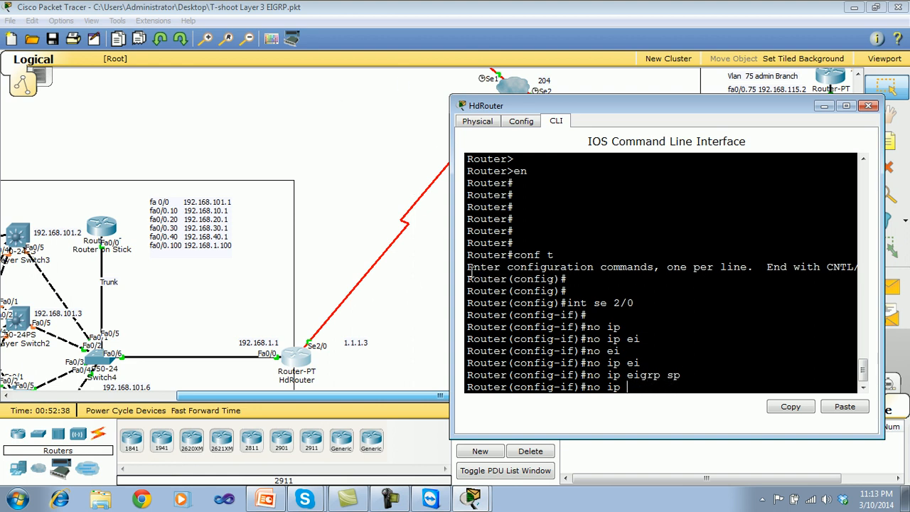
Disable split horizon on HdRouter's Serial 2/0 with no ip split-horizon.
text(s)
key(Tab)
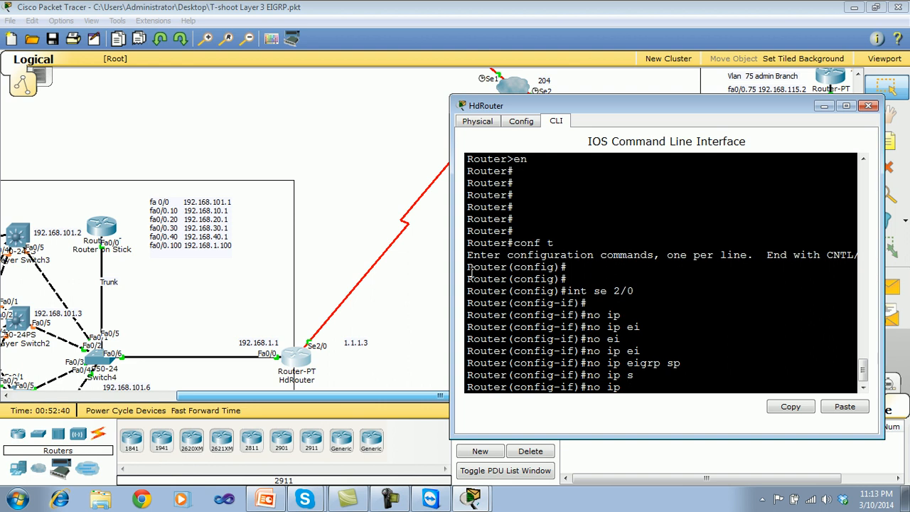
text(spli)
key(Tab)
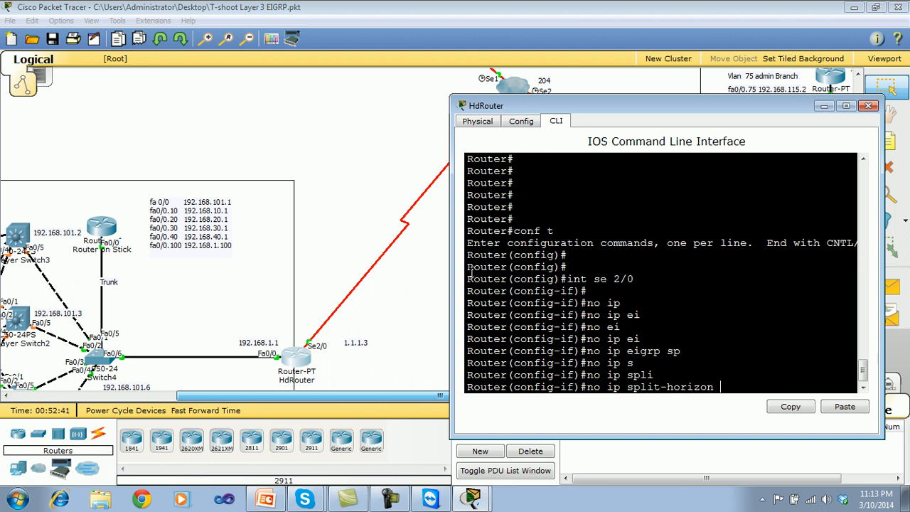
key(Return)
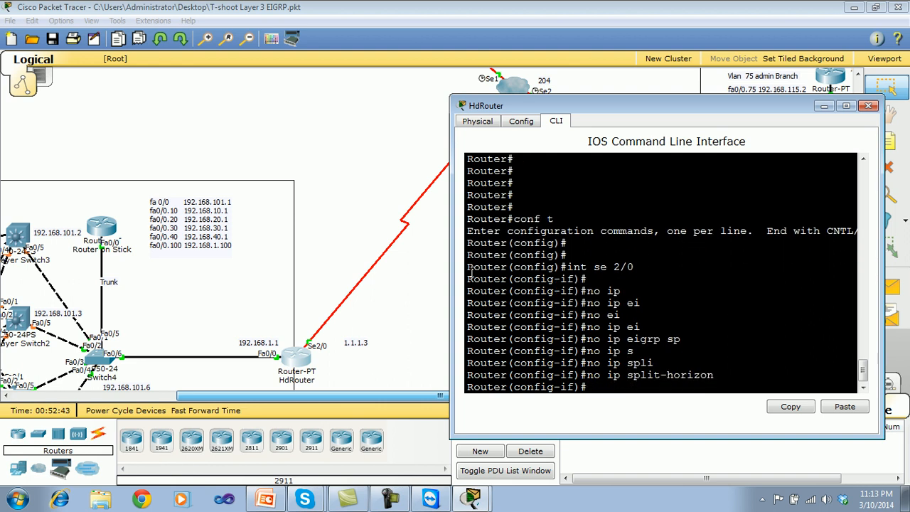
key(Return)
key(Return)
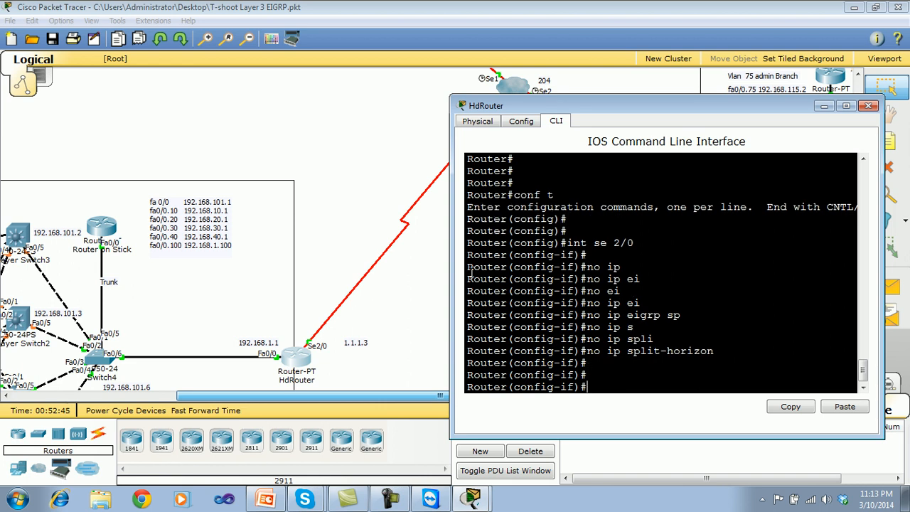
Leave configuration mode on HdRouter, save its configuration with wr, and close its window.
key(ctrl+z)
text(wr)
key(Return)
key(Return)
key(Return)
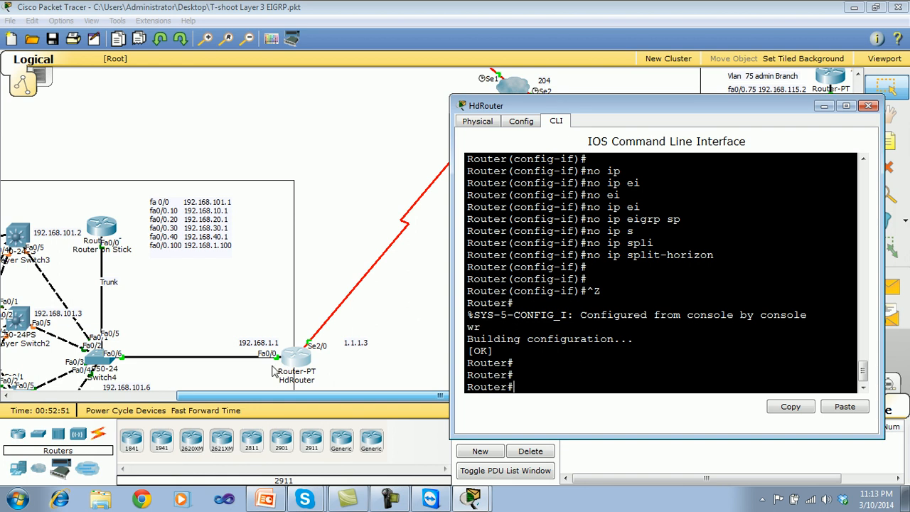
click(869, 105)
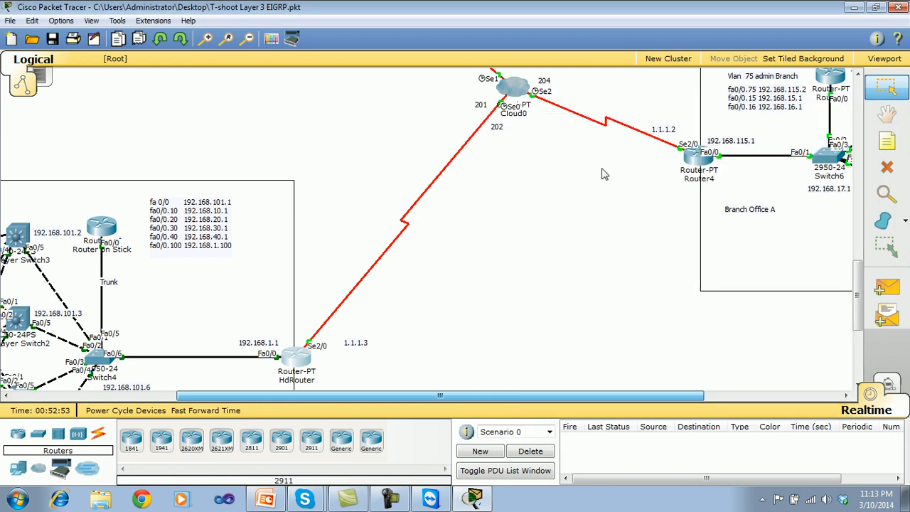
Open Router4's command line, rerun show ip route to recheck its routing table, and close the window.
drag(858, 303, 858, 227)
drag(854, 271, 853, 265)
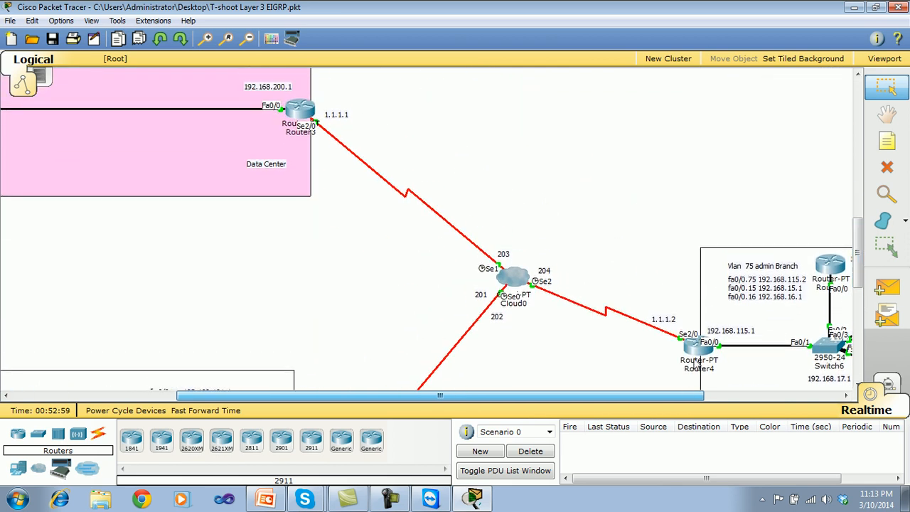
click(696, 360)
key(Up)
key(Return)
key(Return)
key(Return)
key(Return)
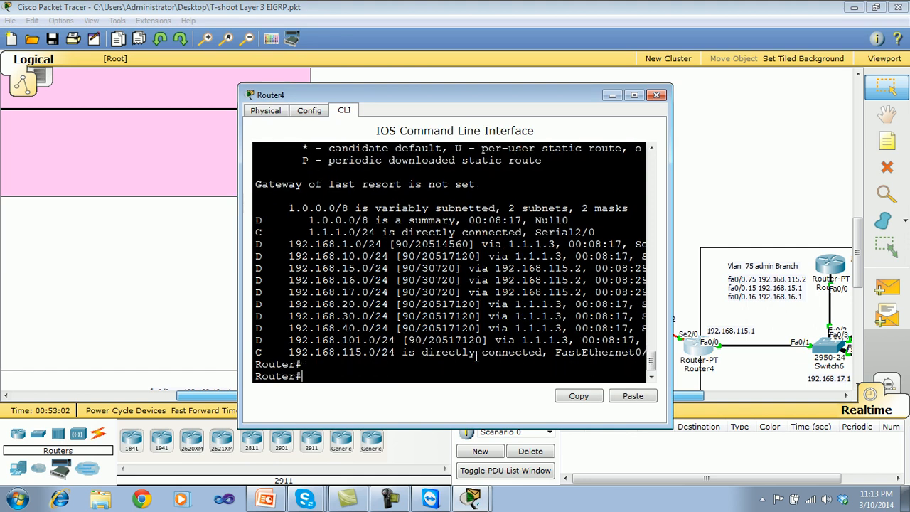
key(Return)
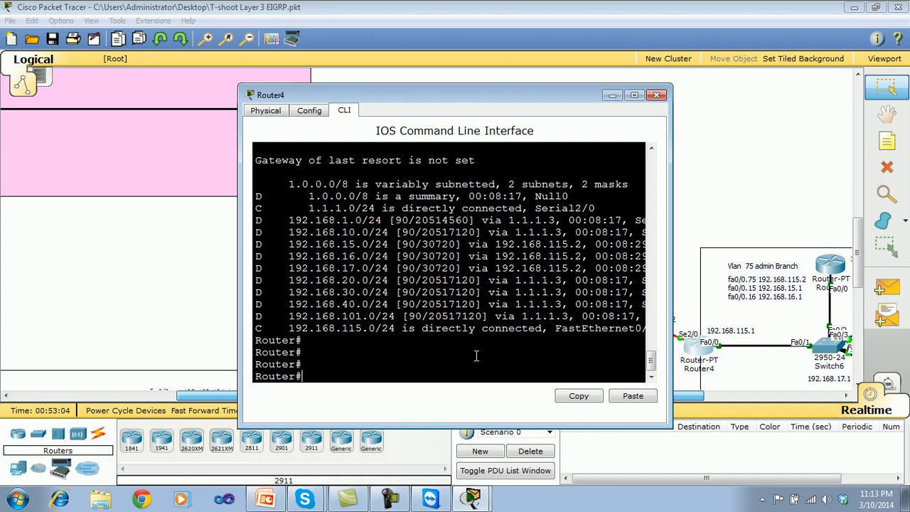
key(Return)
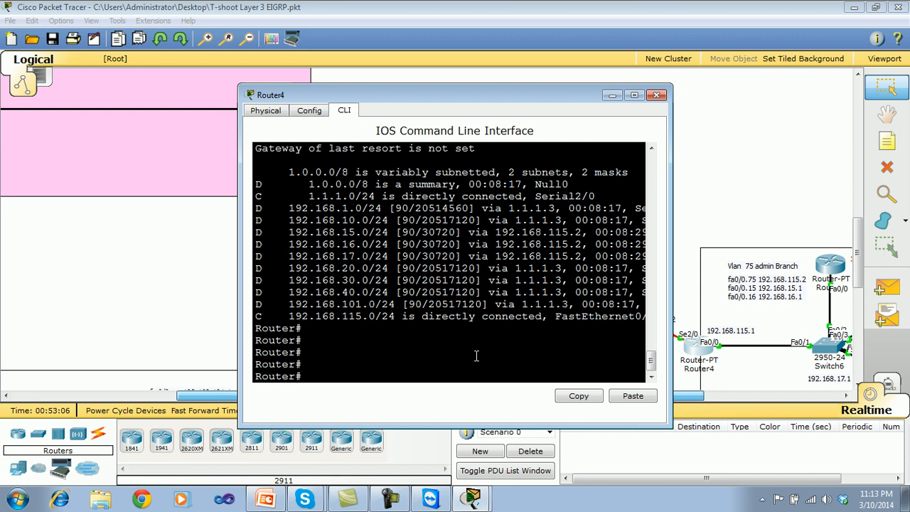
click(657, 96)
Reopen Branch Office A Router4's command line and enter global configuration mode.
drag(860, 228, 846, 271)
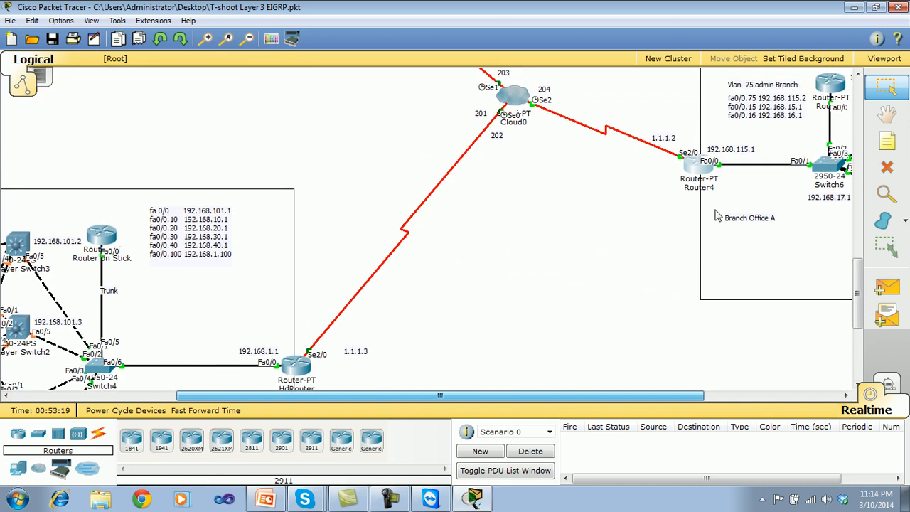
click(699, 171)
drag(533, 99, 697, 112)
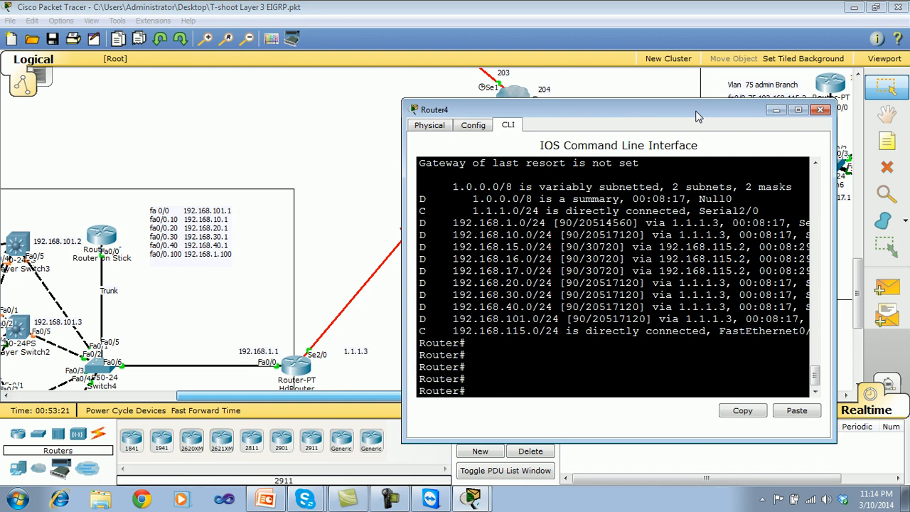
text(conf t)
key(Return)
key(Return)
key(Return)
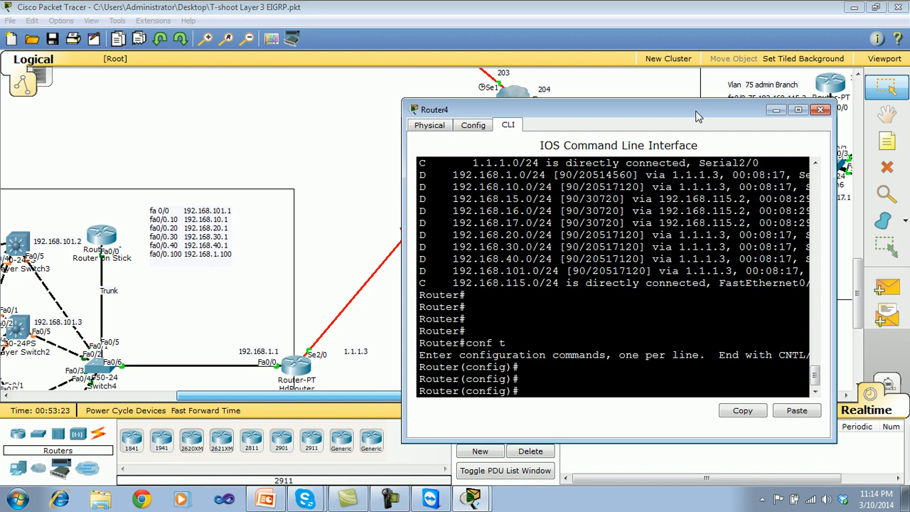
Try to add a static route on Router4 to 192.168.200.0 via 1.1.1.3 without a subnet mask, consulting the command help.
text(ip rou)
key(Tab)
text(192)
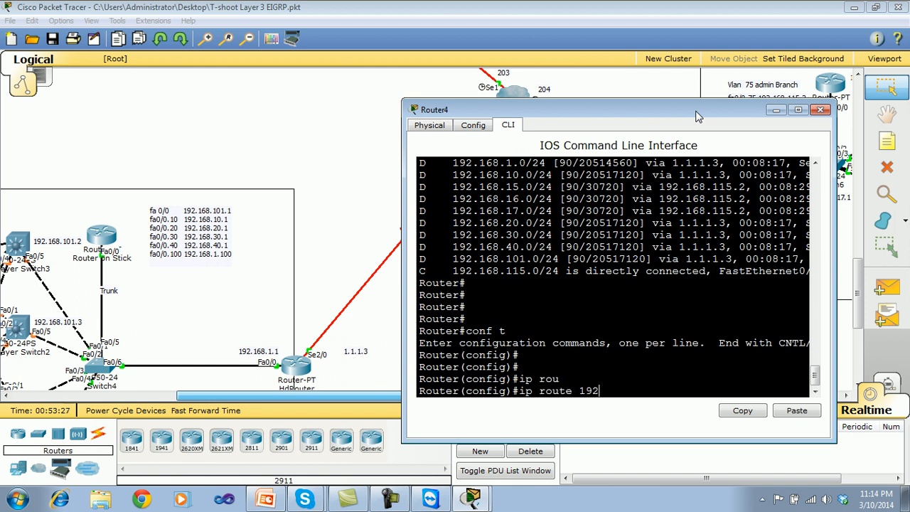
text(.168.200.o0)
key(BackSpace)
key(BackSpace)
key(BackSpace)
text(0 ?)
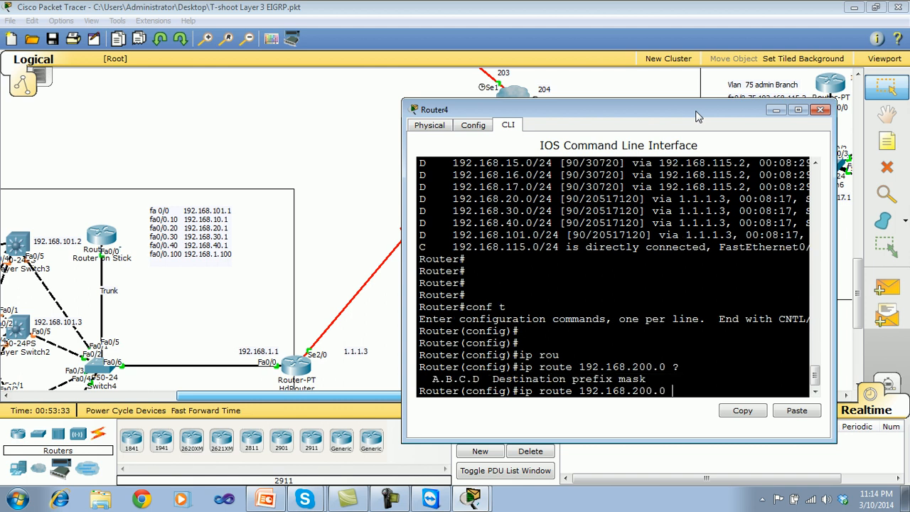
text(1.1.1.3 ?)
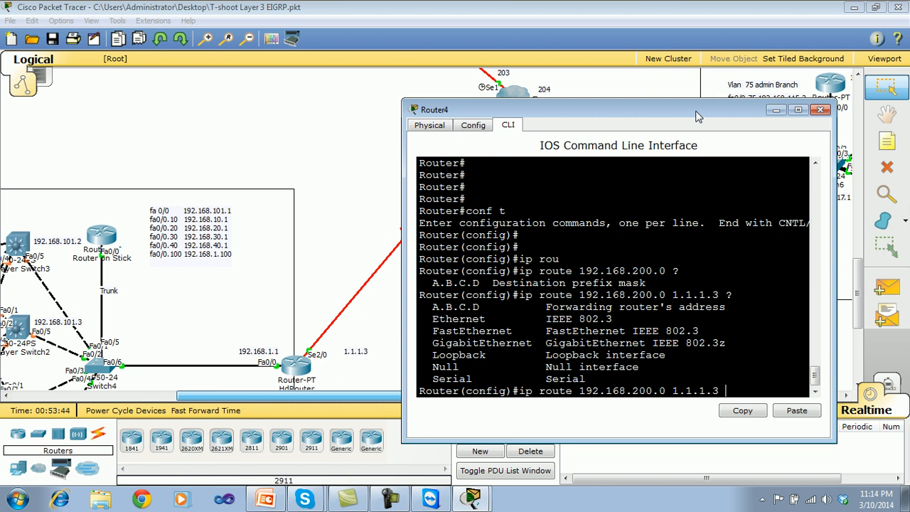
key(Return)
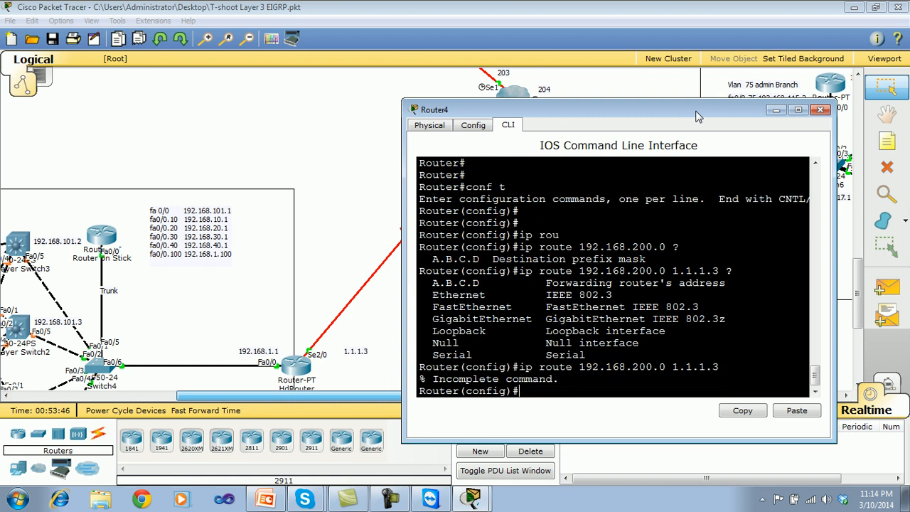
Add a static route on Router4 to 192.168.200.0 with mask 255.255.255.0 via next hop 1.1.1.3.
key(Up)
key(BackSpace)
key(BackSpace)
key(BackSpace)
key(BackSpace)
key(BackSpace)
key(BackSpace)
key(BackSpace)
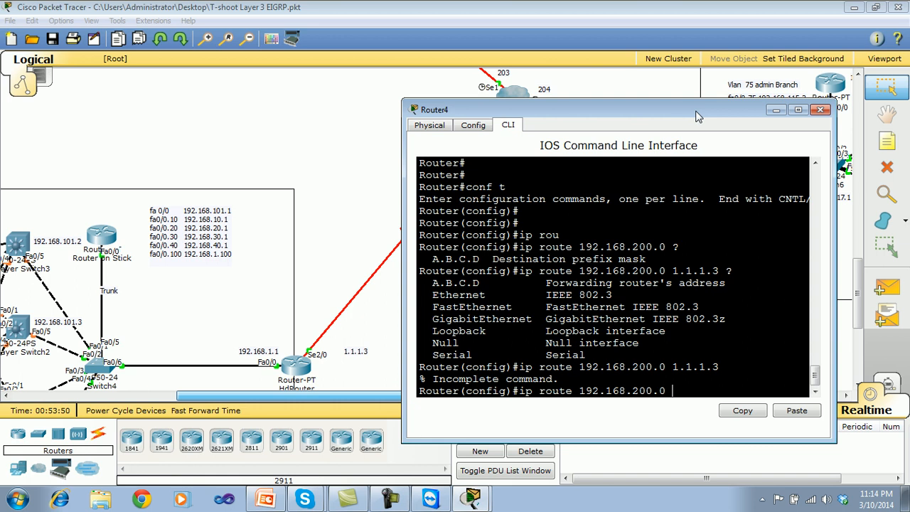
text(255.255.255.0 ?)
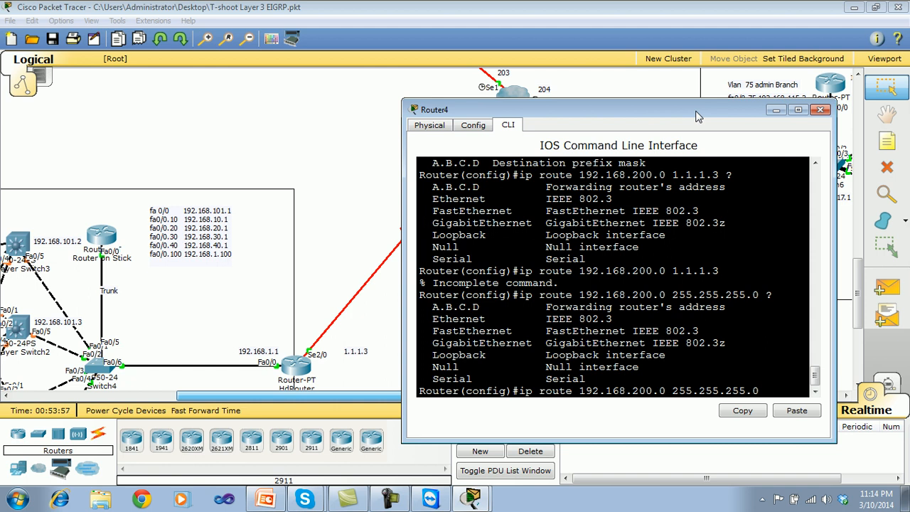
text(1.1.1.3)
key(Return)
key(Return)
key(Return)
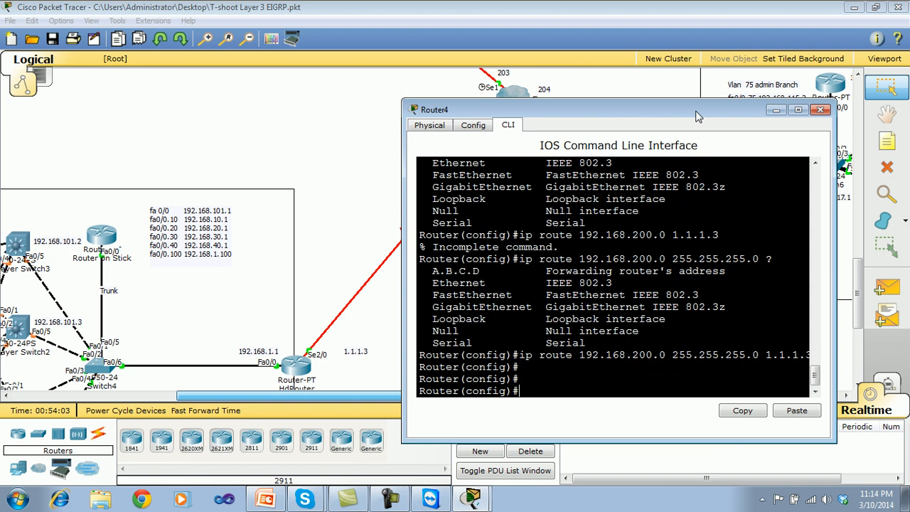
Leave configuration mode on Router4 and save its configuration with wr.
key(ctrl+z)
text(wr)
key(Return)
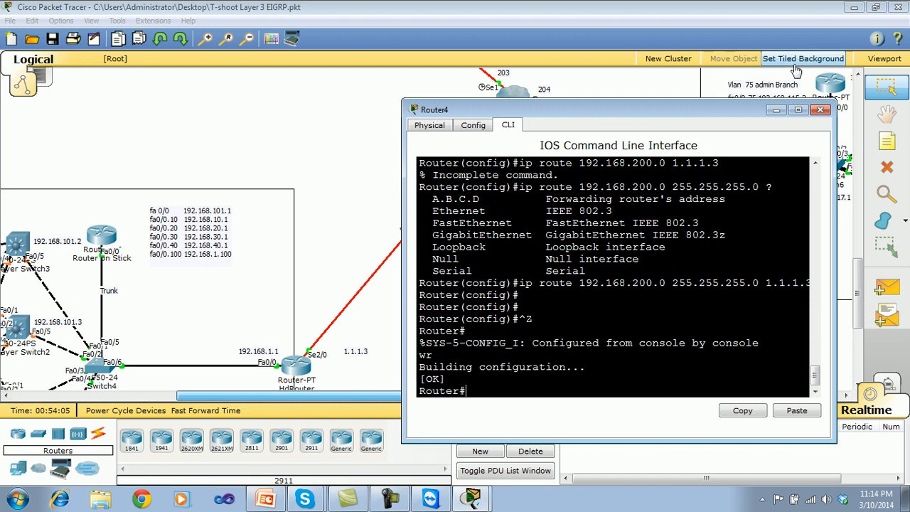
Close Router4's window, open the Data Center Router3 command line and enter global configuration mode.
click(821, 112)
drag(859, 279, 859, 237)
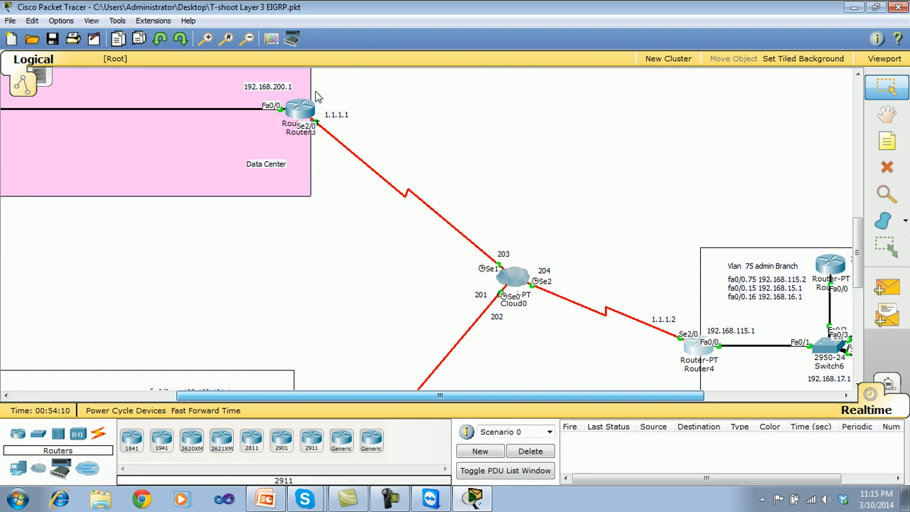
click(313, 105)
drag(377, 96, 548, 71)
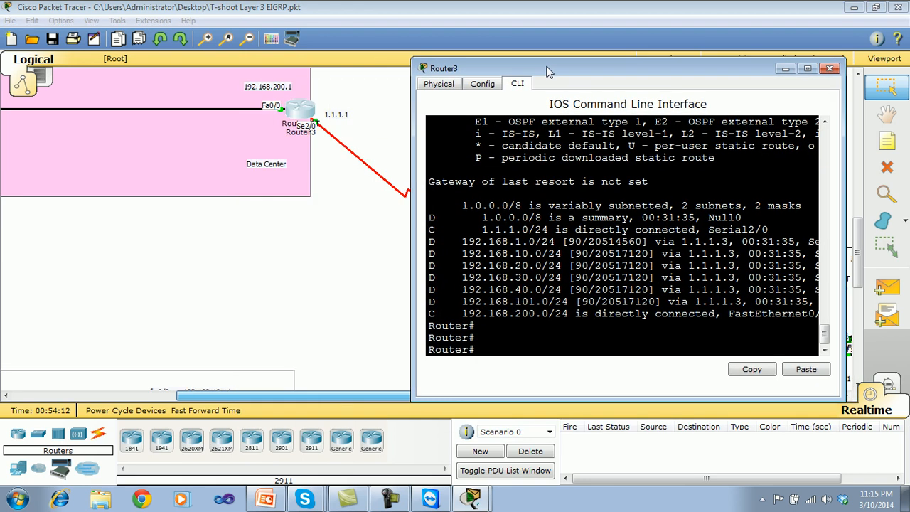
text(conf t)
key(Return)
key(Return)
Add a static route on Router3 to 192.168.115.0 with mask 255.255.255.0 via next hop 1.1.1.3.
text(rou)
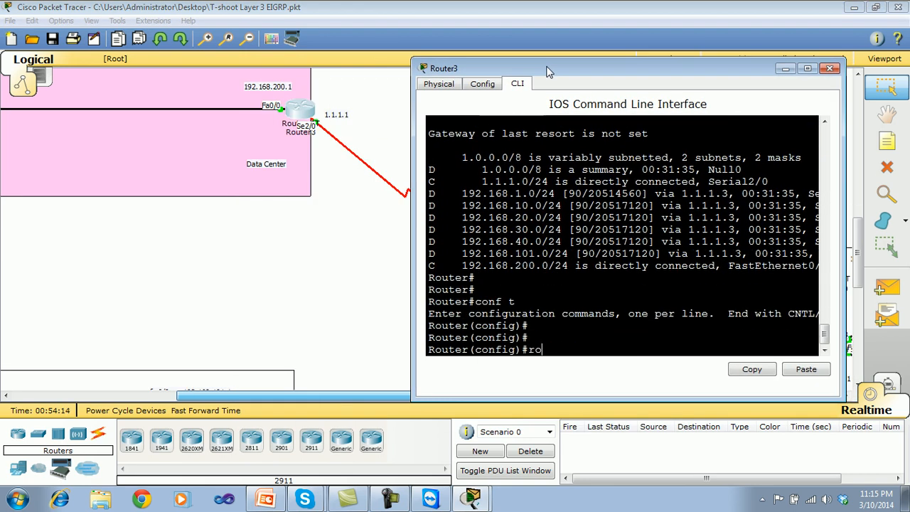
key(Tab)
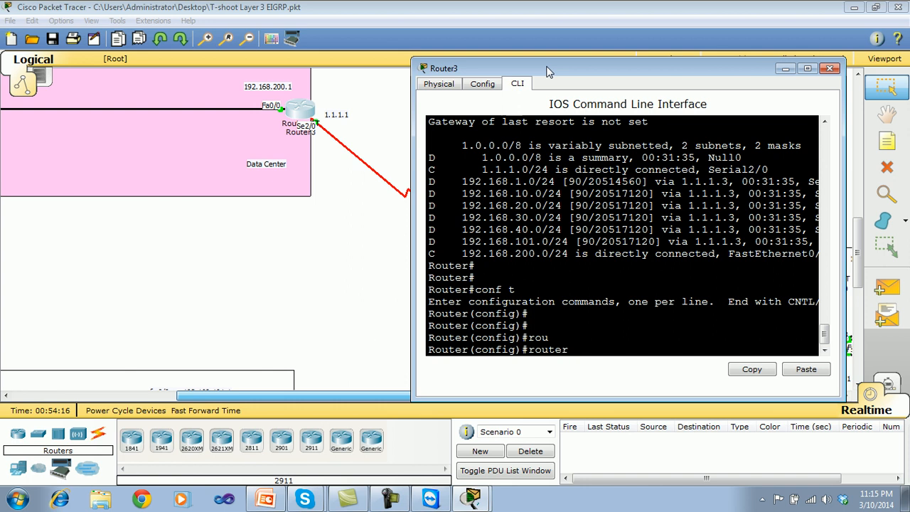
drag(548, 71, 278, 58)
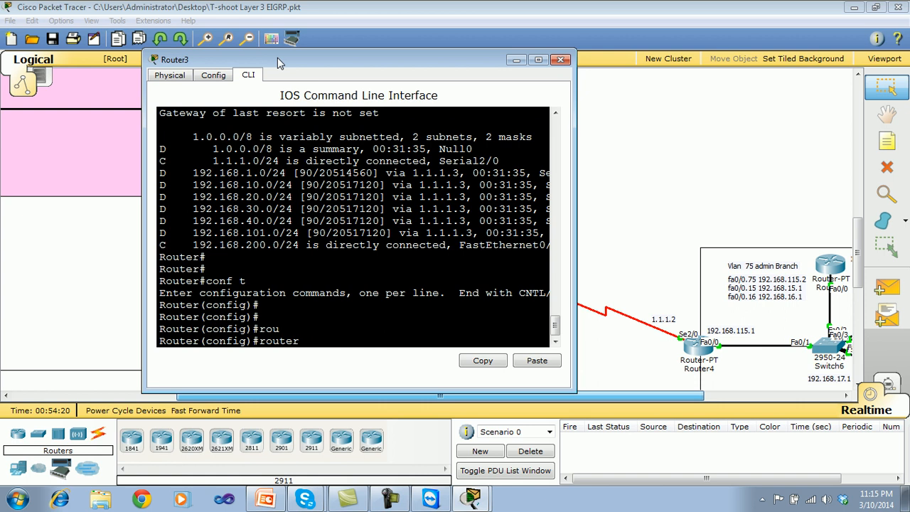
key(BackSpace)
key(BackSpace)
key(BackSpace)
key(BackSpace)
key(BackSpace)
key(BackSpace)
text(p rou)
key(Tab)
text(192.168)
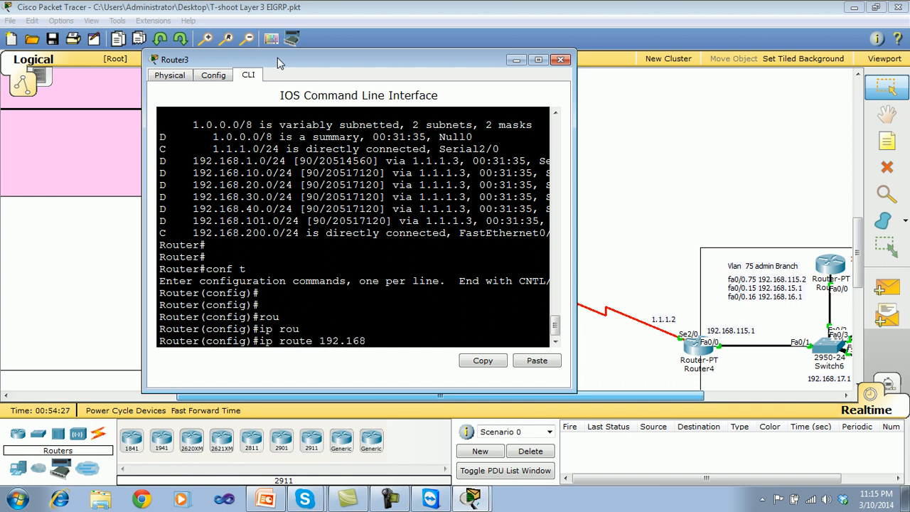
text(.115.0 255.255.255.0 1.1.)
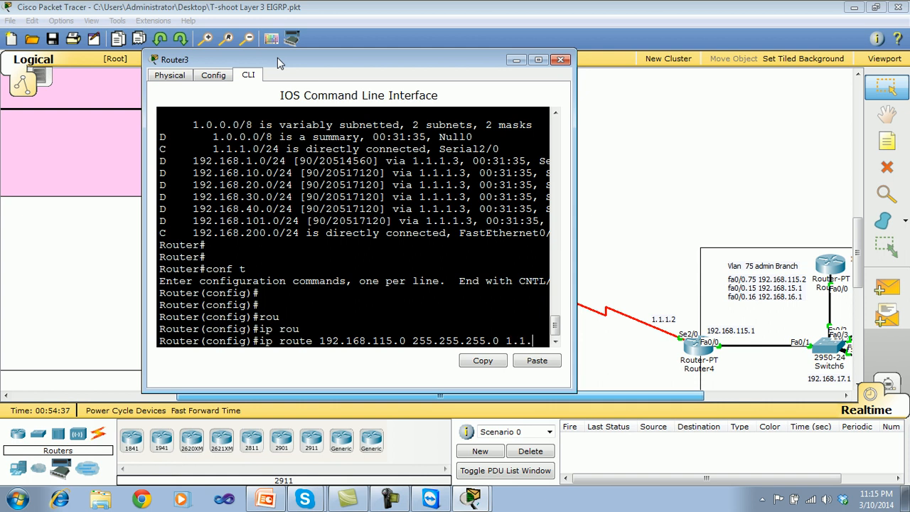
text(1.3)
key(Return)
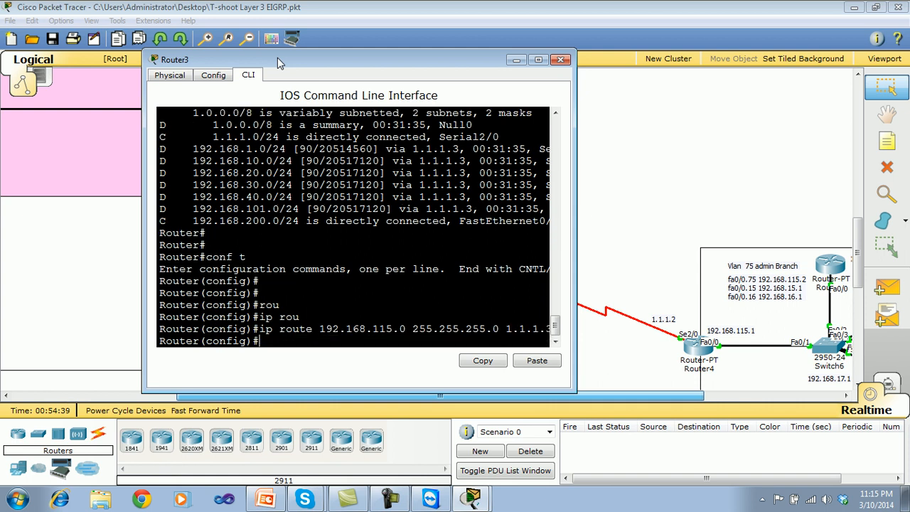
Reuse the last route command on Router3 to add a static route to 192.168.15.0 255.255.255.0 via 1.1.1.3.
key(Up)
key(Left)
key(Left)
key(Left)
key(Left)
key(Left)
key(Left)
key(Left)
key(Left)
key(Left)
key(Left)
key(Left)
key(Left)
key(Left)
key(Left)
key(Left)
key(Left)
key(Left)
key(Left)
key(Left)
key(Left)
key(Left)
key(Left)
key(Left)
key(Left)
key(Left)
key(Left)
key(Left)
key(Left)
key(BackSpace)
key(Return)
Add another static route on Router3 to 192.168.16.0 255.255.255.0 via 1.1.1.3 by editing the recalled command.
key(Up)
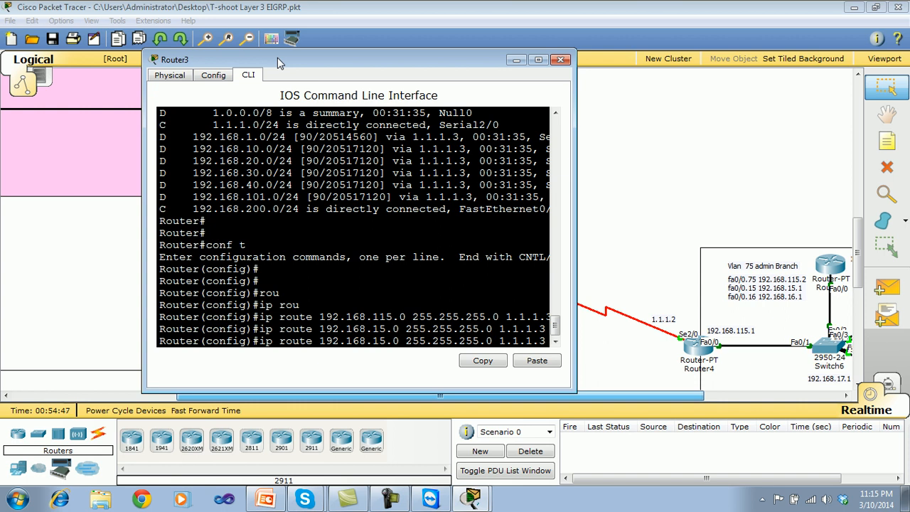
key(Left)
key(Left)
key(BackSpace)
text(6)
key(Return)
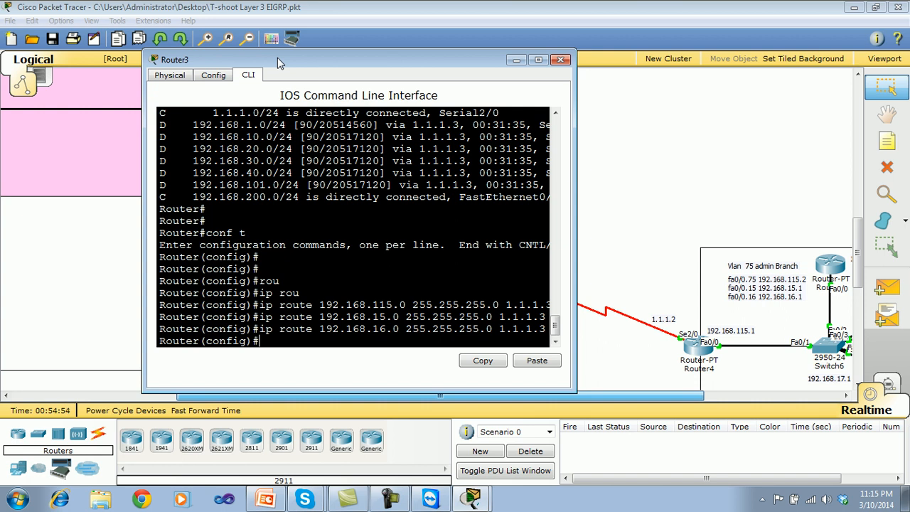
Leave configuration mode on Router3, save its configuration with wr and close its window.
key(ctrl+z)
text(wr)
key(Return)
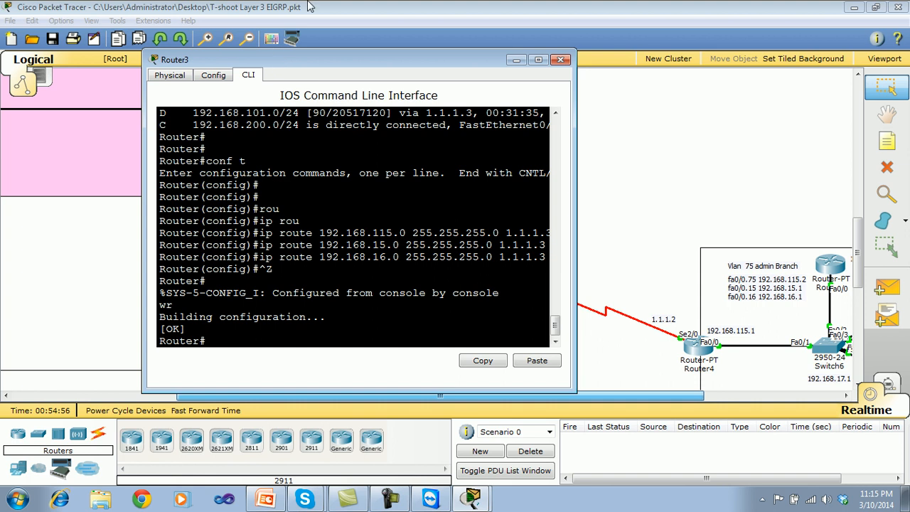
click(561, 59)
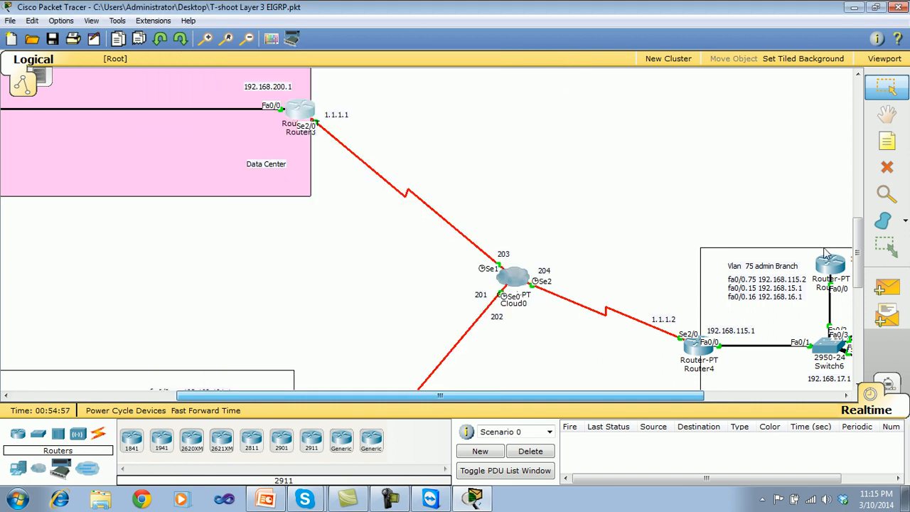
Ping the data center server 192.168.200.3 from Branch Office A Router4's command line, then close the window.
click(699, 346)
drag(481, 98, 628, 131)
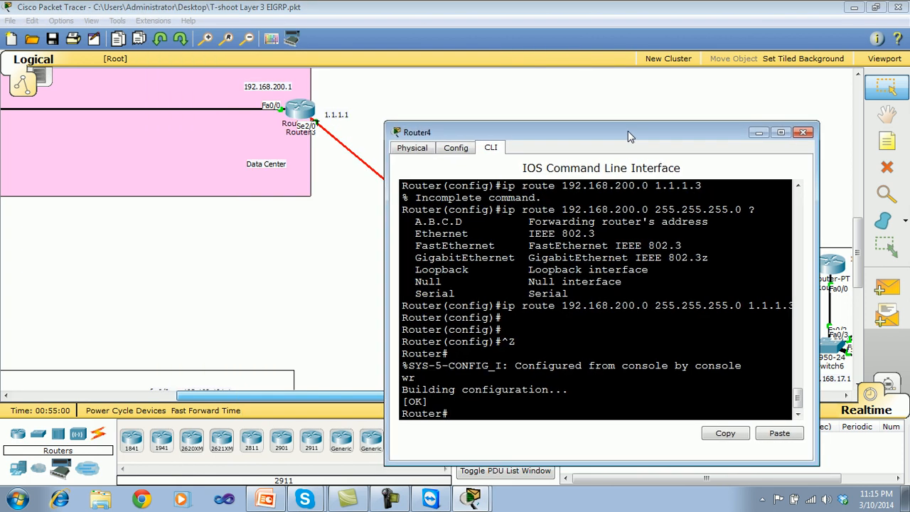
text(ping 192.168.200.3)
key(Return)
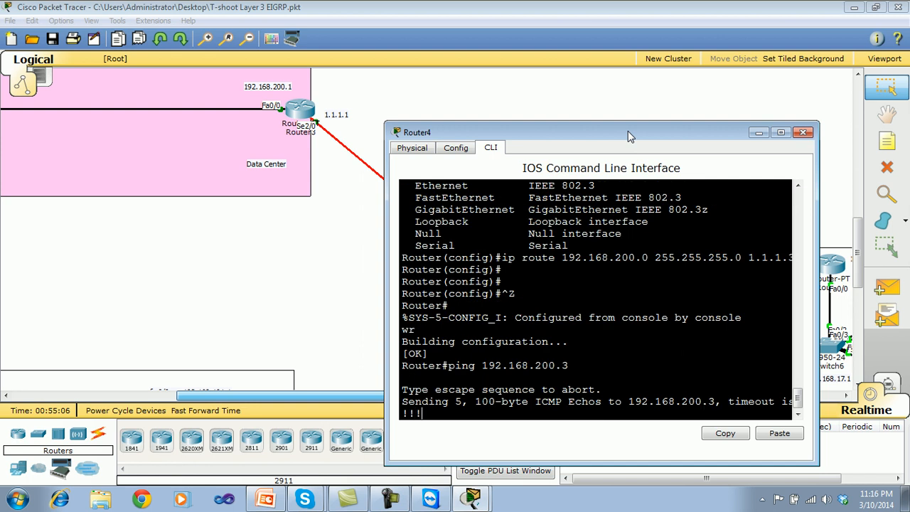
click(803, 133)
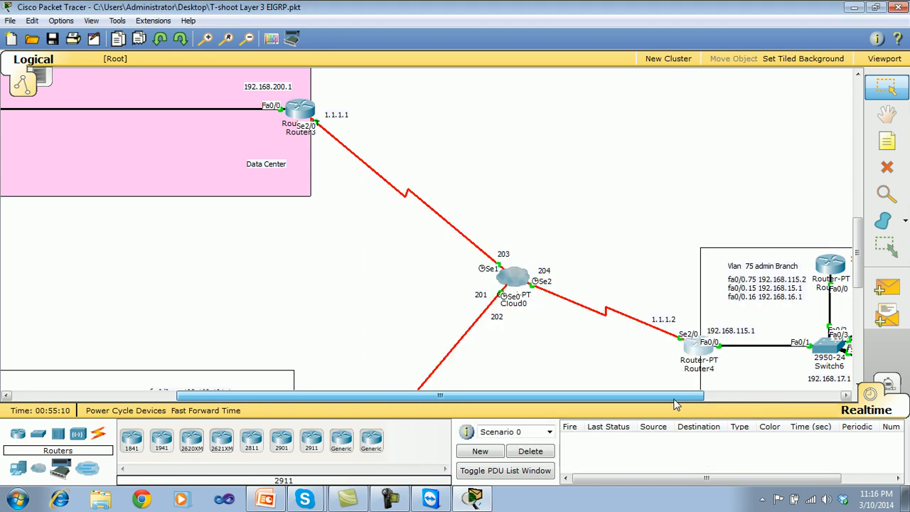
Set the DNS server of Branch Office A's PC13 to 192.168.200.3 in its IP configuration.
drag(678, 397, 755, 410)
drag(859, 231, 860, 260)
click(828, 173)
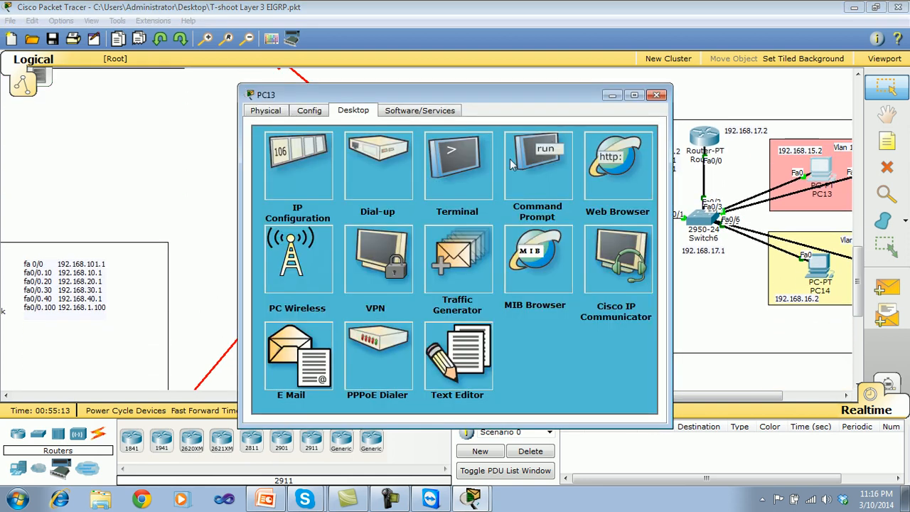
click(301, 167)
click(385, 247)
text(192.168.)
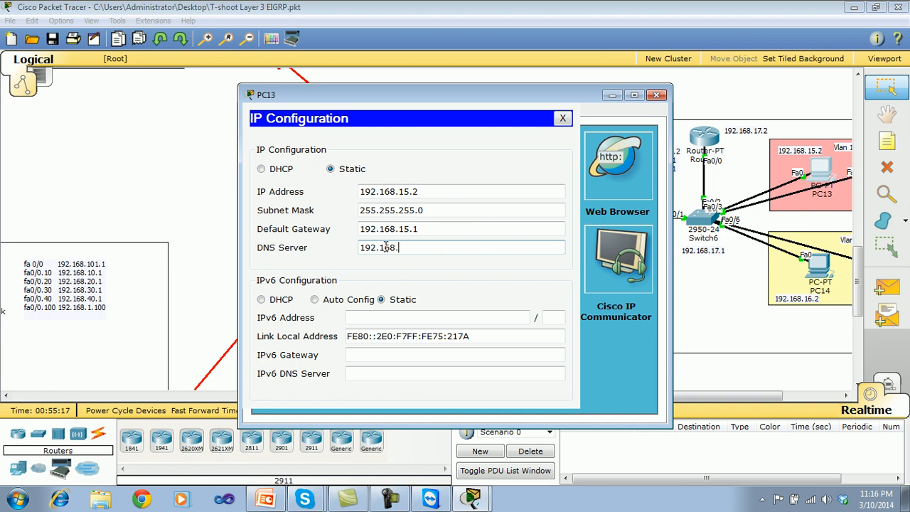
text(200.3)
click(562, 119)
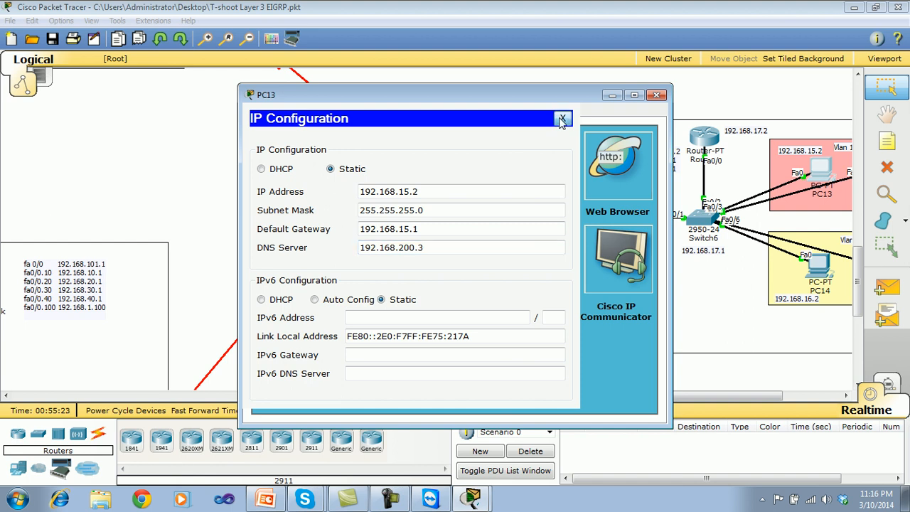
Ping test.com from PC13's command prompt and close the prompt.
click(543, 165)
text(ping test.com)
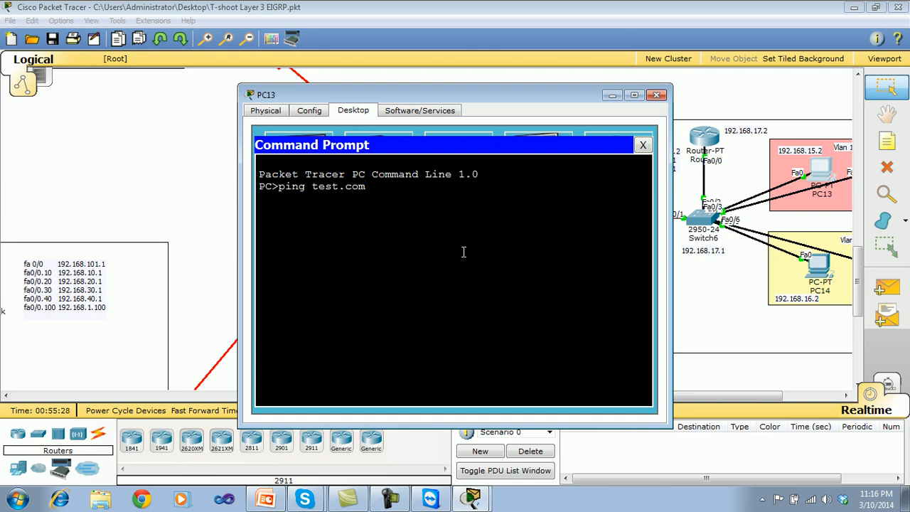
key(Return)
click(642, 145)
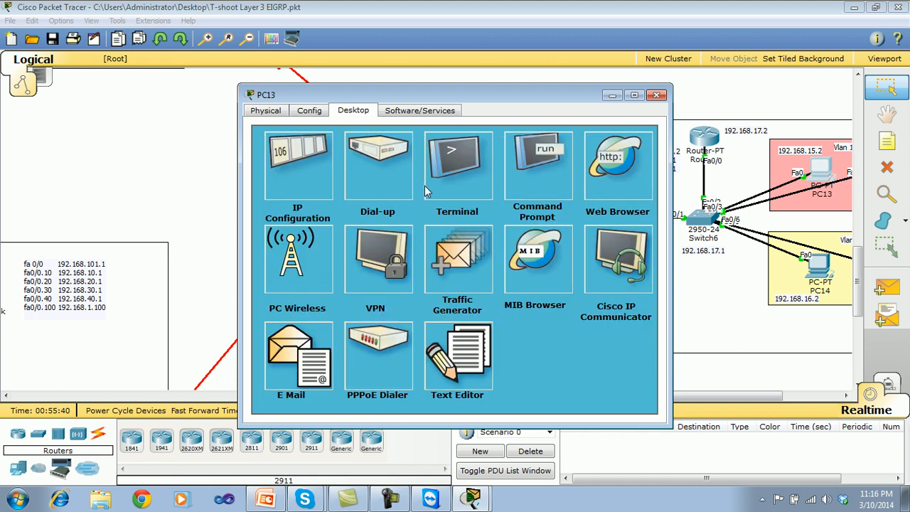
Recheck the DNS server address in PC13's IP configuration.
click(323, 181)
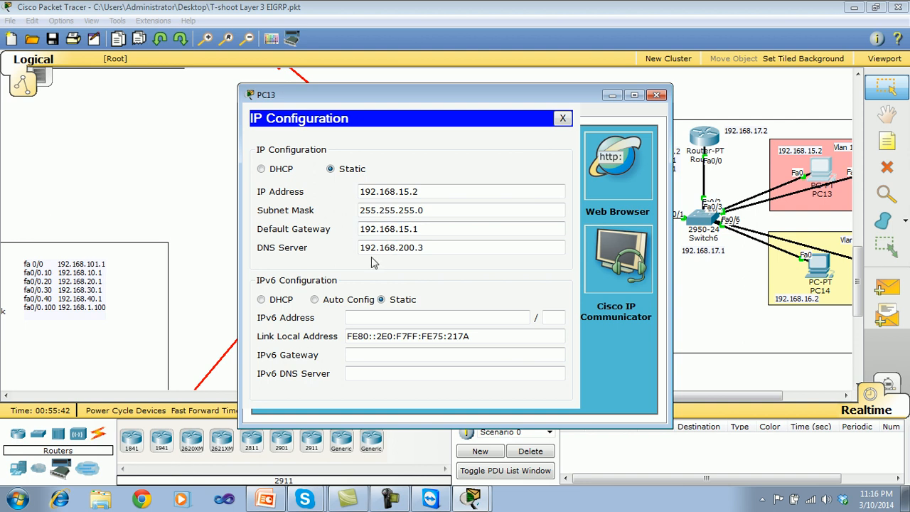
click(423, 250)
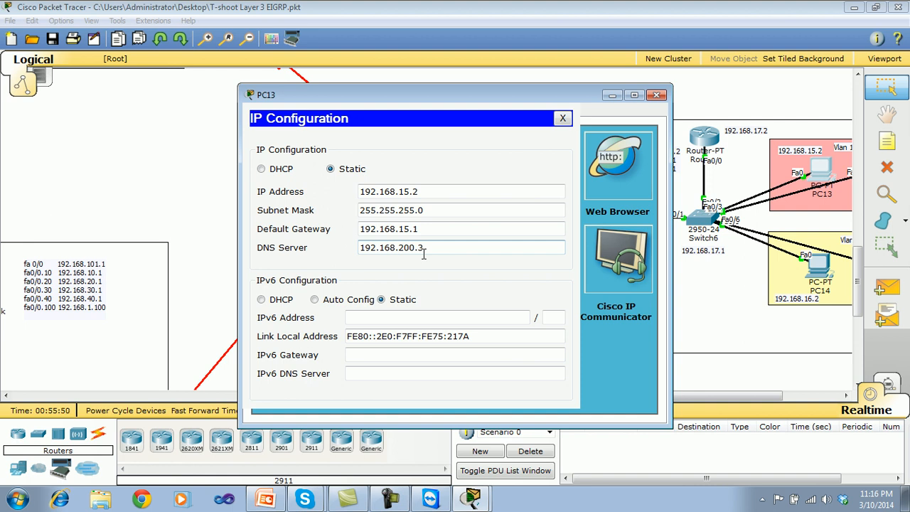
drag(424, 250, 352, 249)
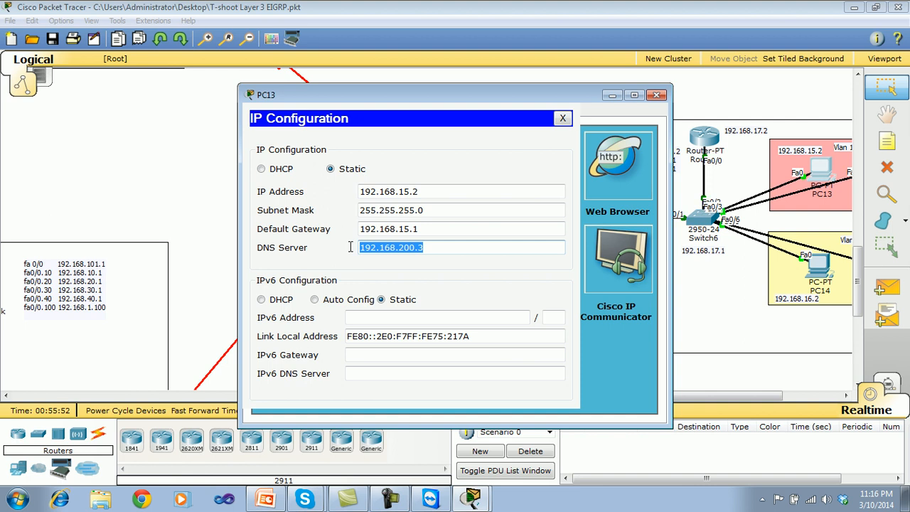
click(562, 118)
Ping 192.168.200.3 from PC13's command prompt, then close the PC's window.
click(551, 169)
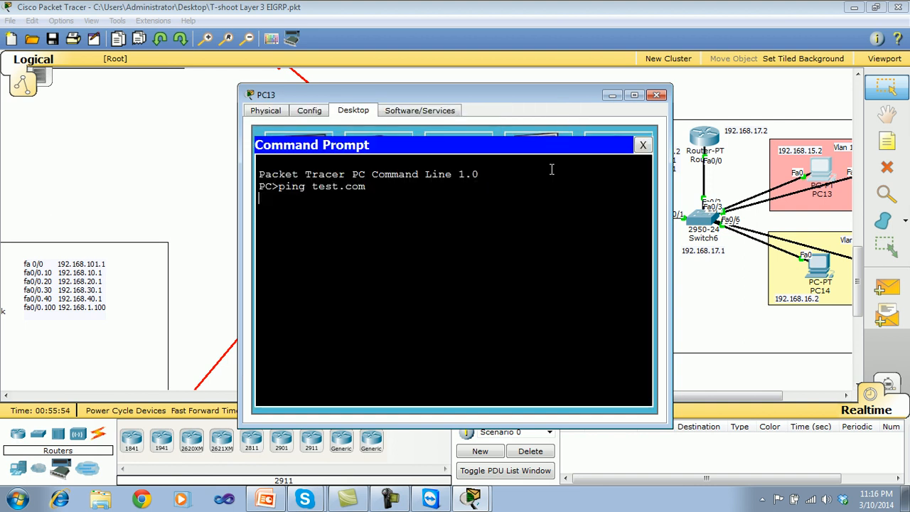
text(ping 192.168.200.3)
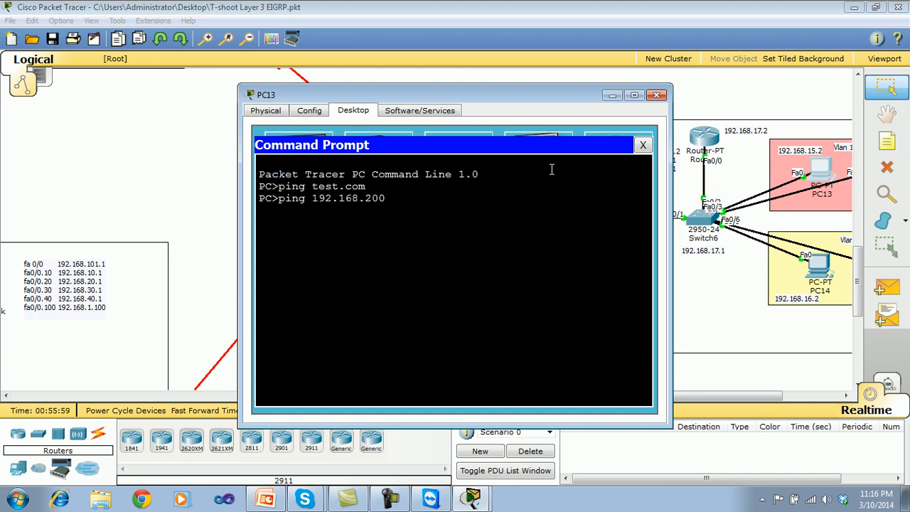
key(Return)
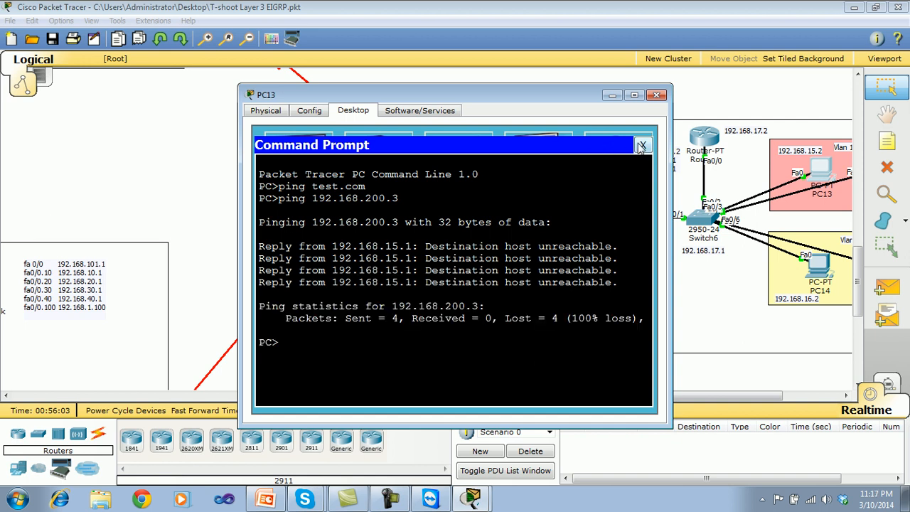
click(640, 146)
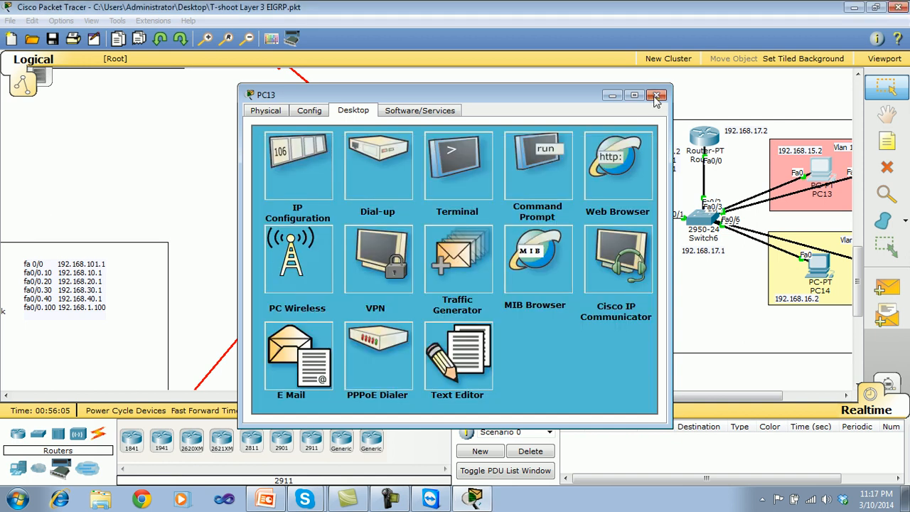
click(656, 95)
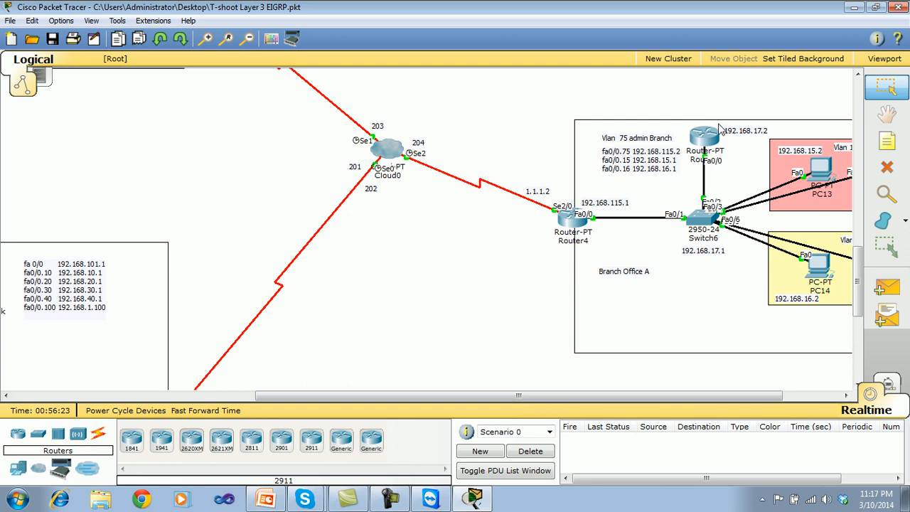
Open the command line of Branch Office A's Router5 and enter privileged mode and global configuration mode.
click(709, 140)
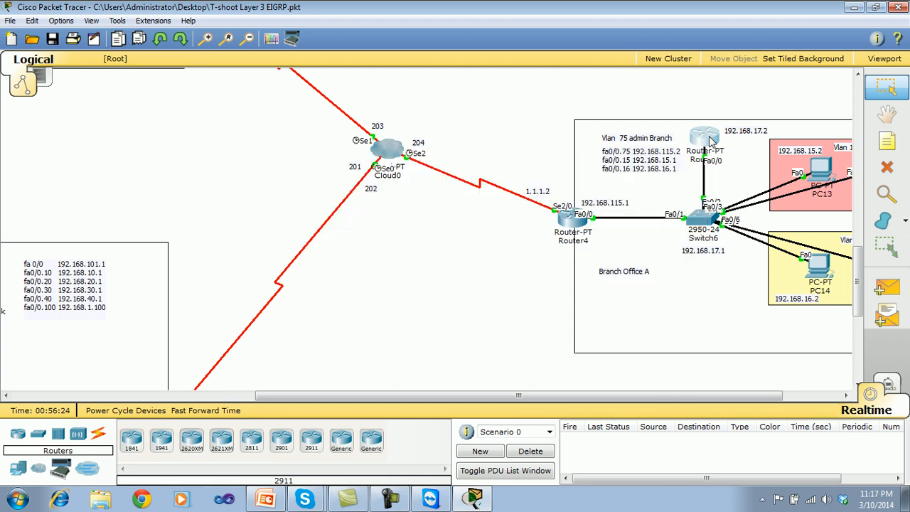
key(Return)
key(Return)
key(Return)
key(Return)
text(en)
key(Return)
key(Return)
key(Return)
key(Return)
key(Return)
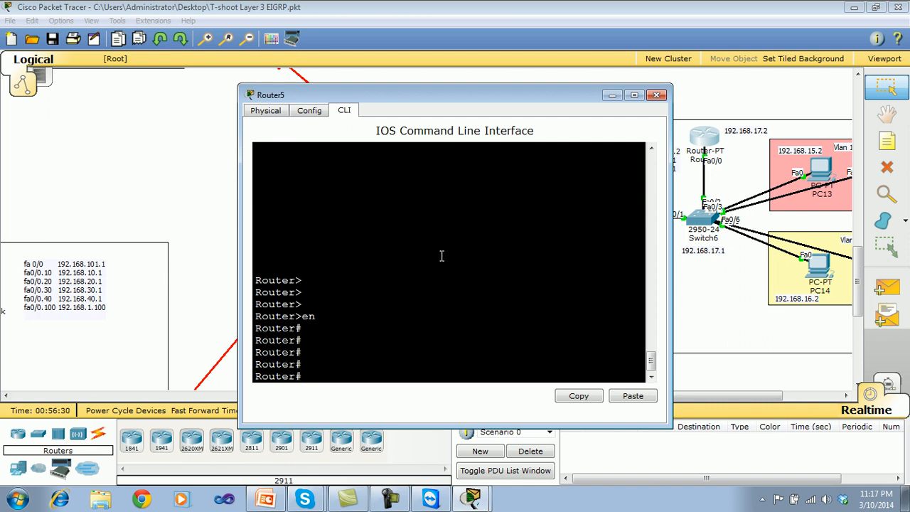
drag(465, 100, 328, 73)
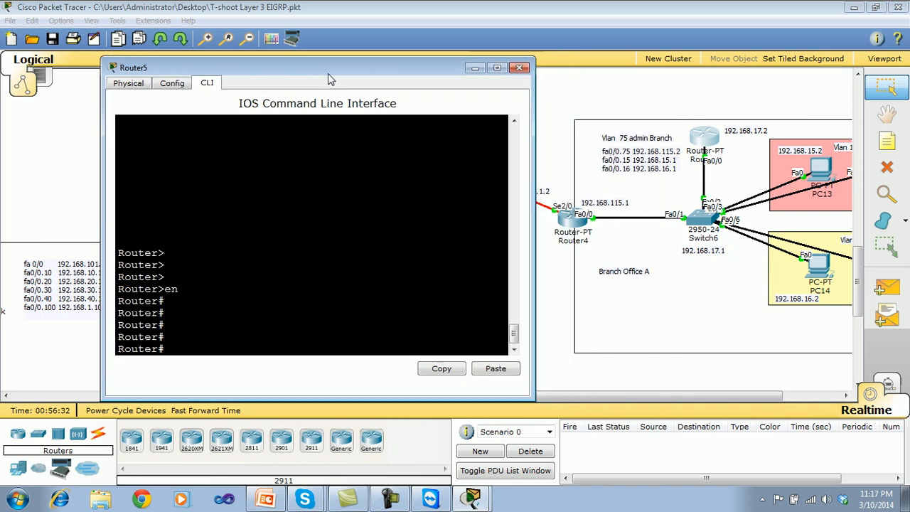
text(conf t)
key(Return)
key(Return)
key(Return)
key(Return)
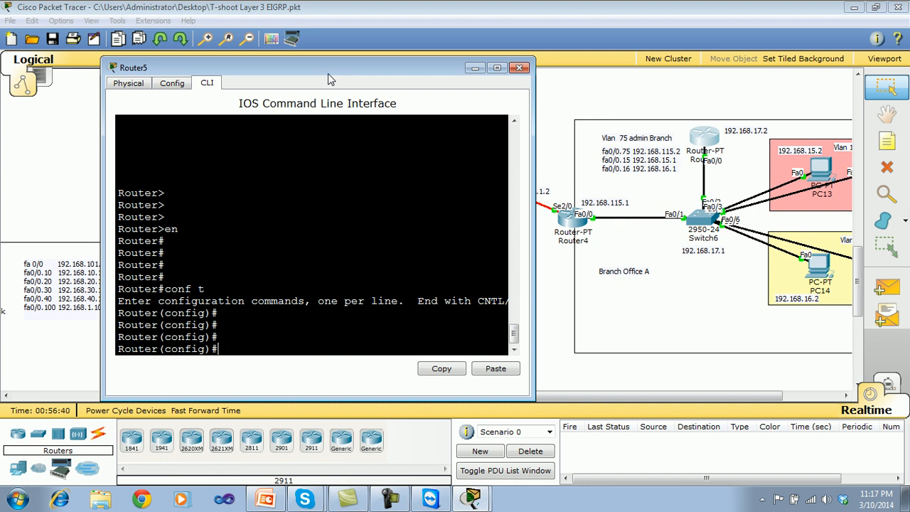
Begin a default route on Router5 for 0.0.0.0 0.0.0.0, entering the next hop as far as 192.168.115.
text(ip rou)
key(Tab)
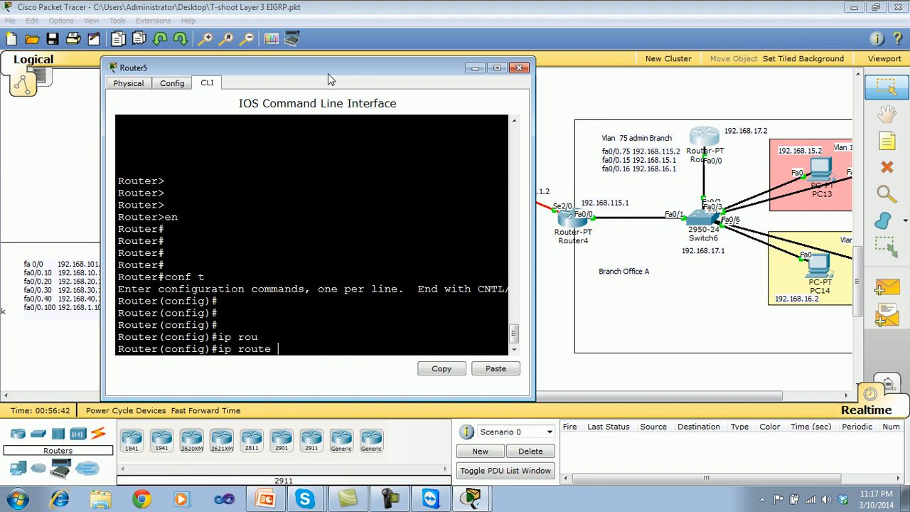
text(0.0.0.0 0.0.0.0 192.168.115)
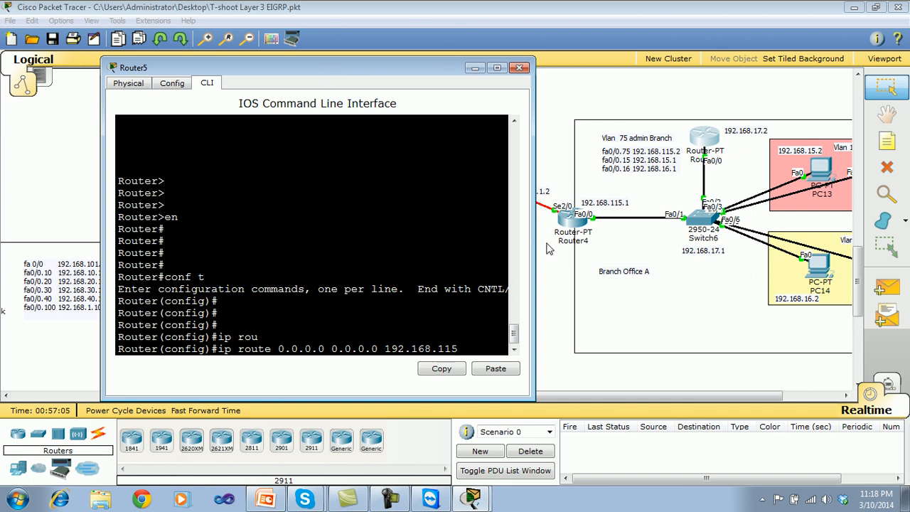
Show Router4's running configuration, check FastEthernet0/0's IP address and close the router's window.
click(566, 228)
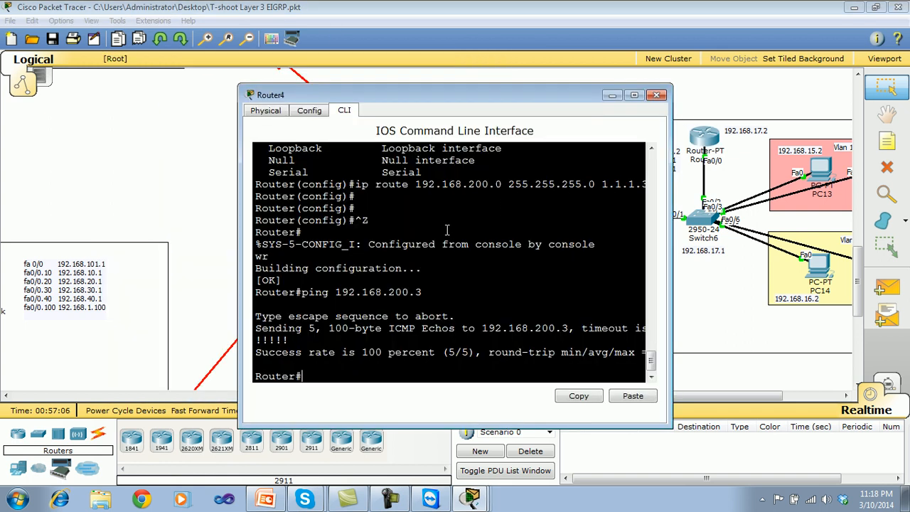
text(show run)
key(Return)
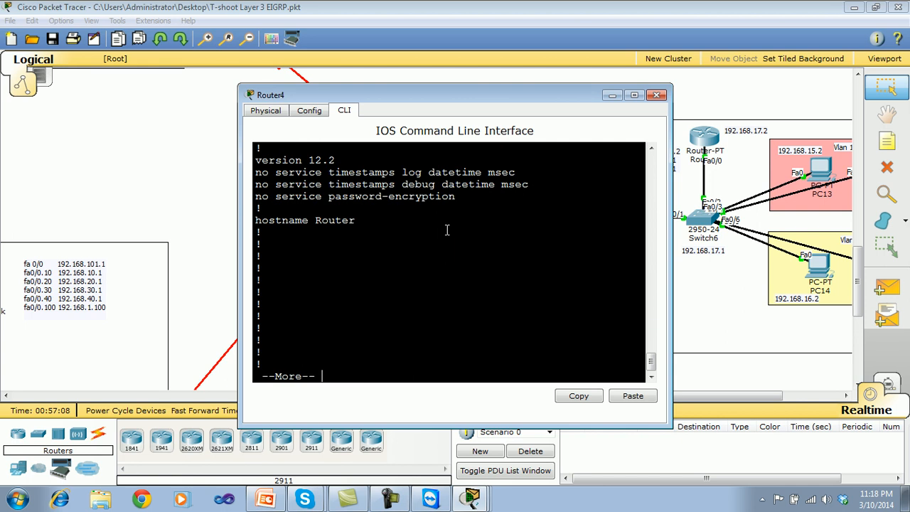
key(space)
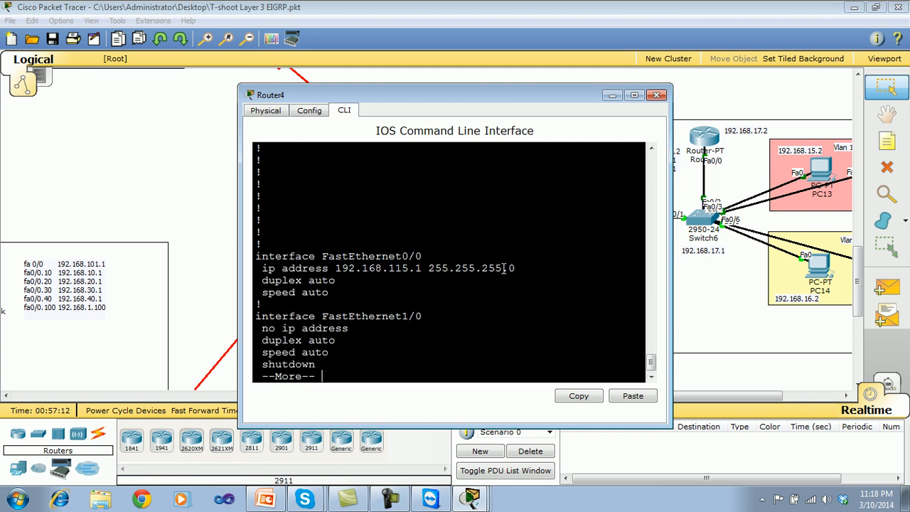
drag(521, 268, 256, 273)
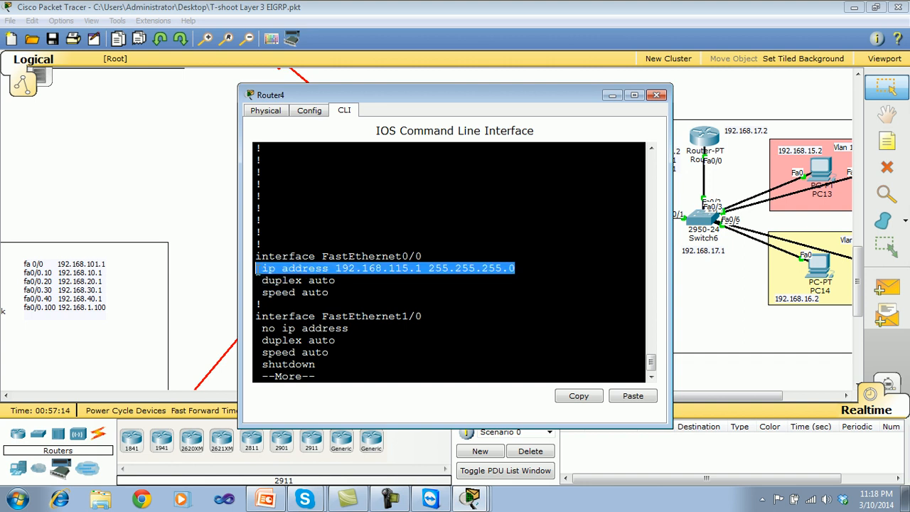
click(657, 97)
Complete Router5's default route with next hop 192.168.115.1 and leave configuration mode.
click(475, 500)
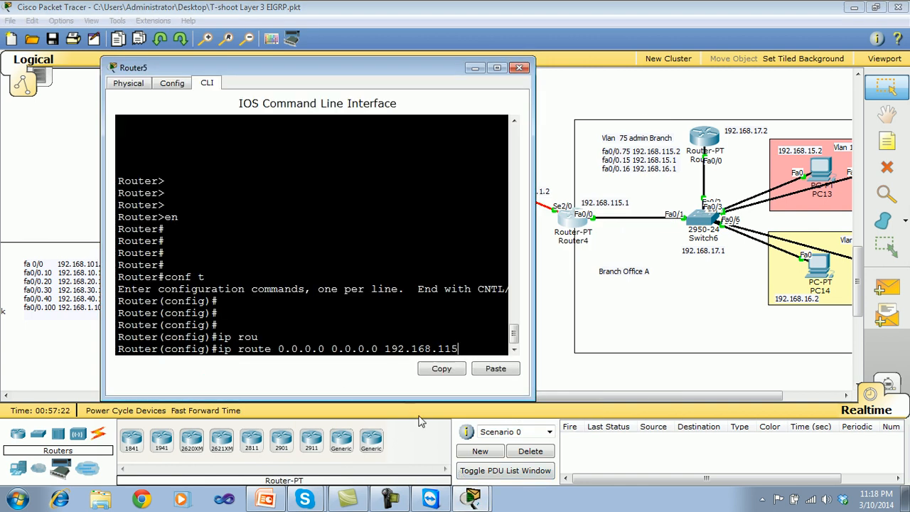
key(Return)
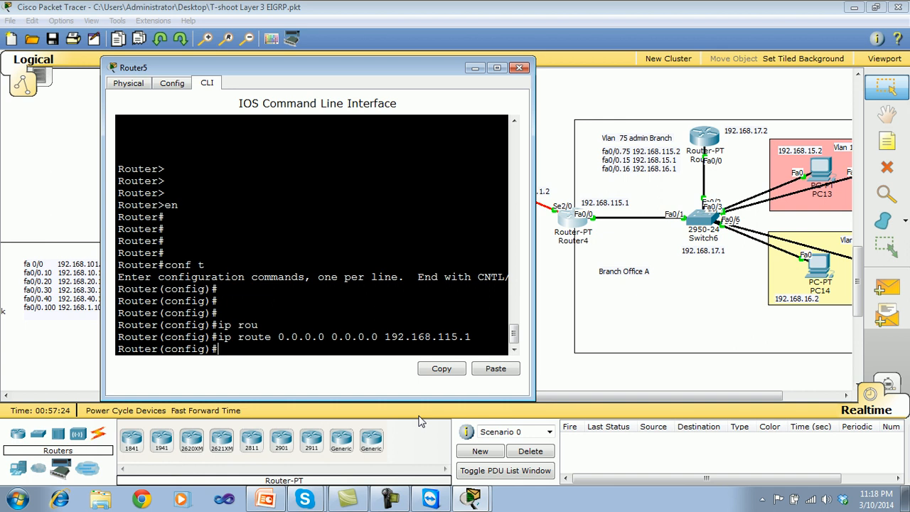
click(420, 421)
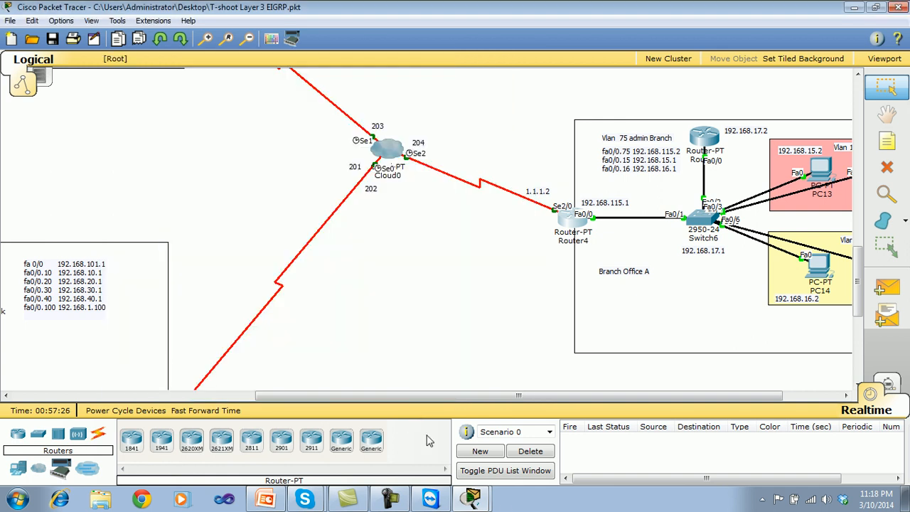
click(477, 496)
click(435, 467)
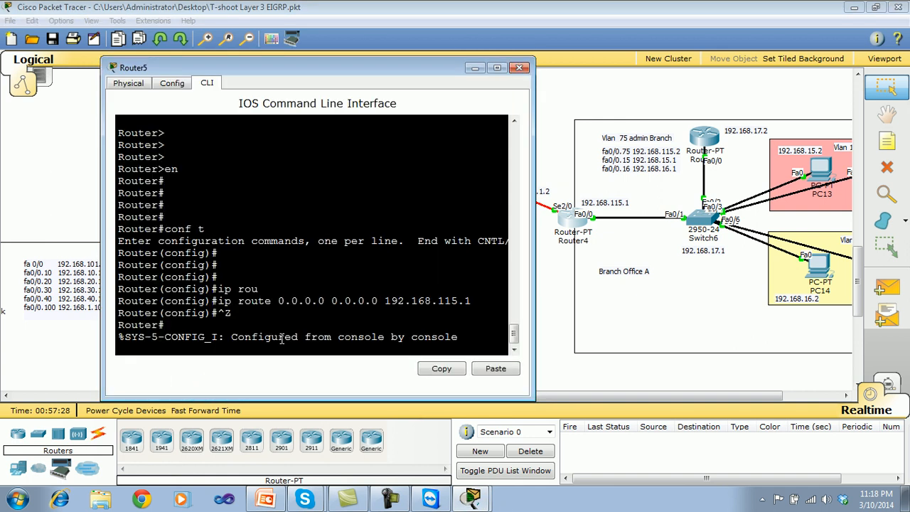
Save Router5's configuration with wr and close the router's window.
key(Return)
key(Return)
text(wr)
key(Return)
key(Return)
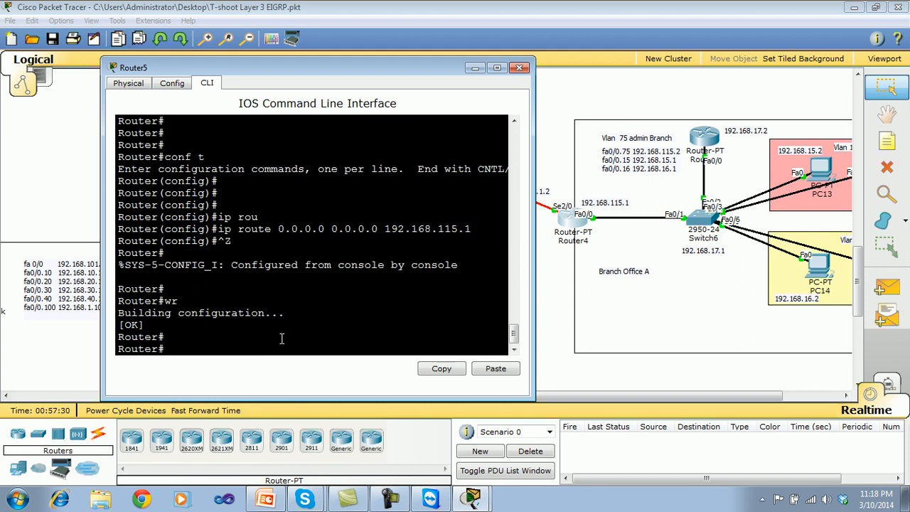
key(Return)
key(Return)
click(69, 62)
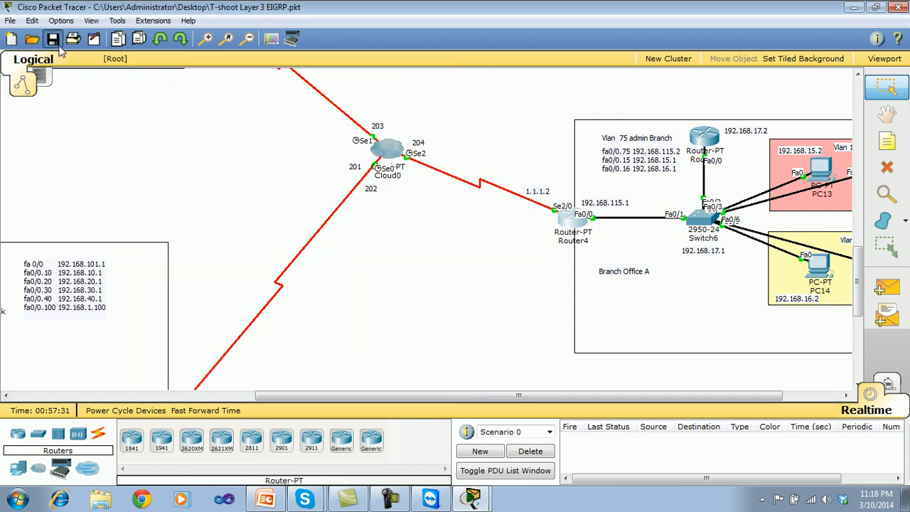
click(474, 500)
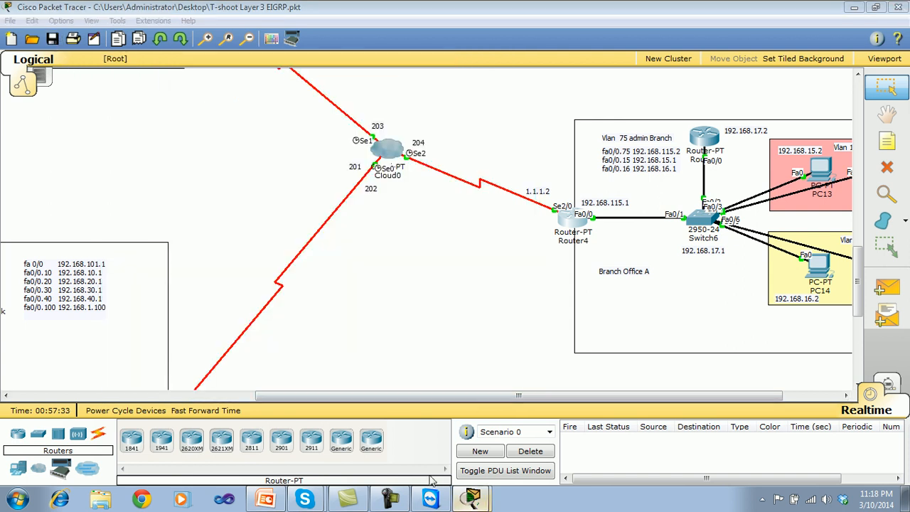
click(518, 67)
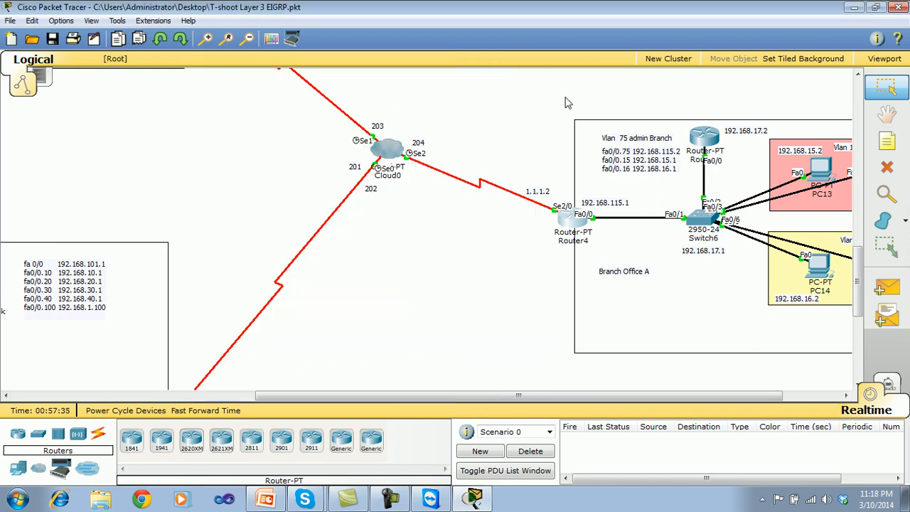
Ping 192.168.200.3 from Router5's command line, then close its window.
click(704, 137)
text(ping )
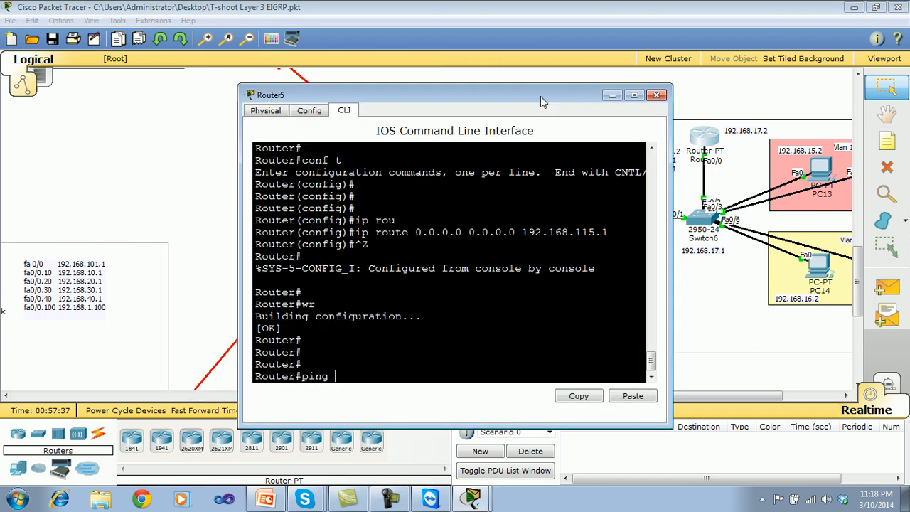
text(192.168.200.3)
key(Return)
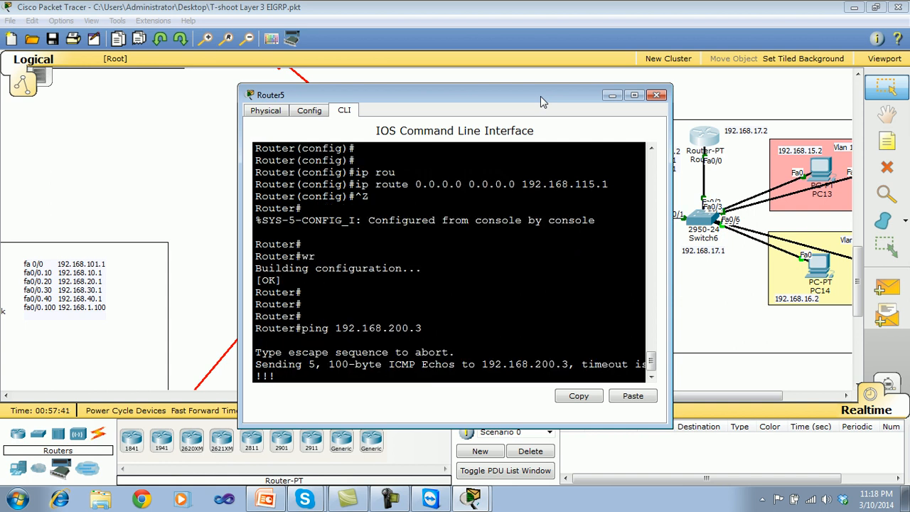
click(657, 95)
Repeat the ping to 192.168.200.3 from PC13's command prompt and close the prompt.
click(827, 165)
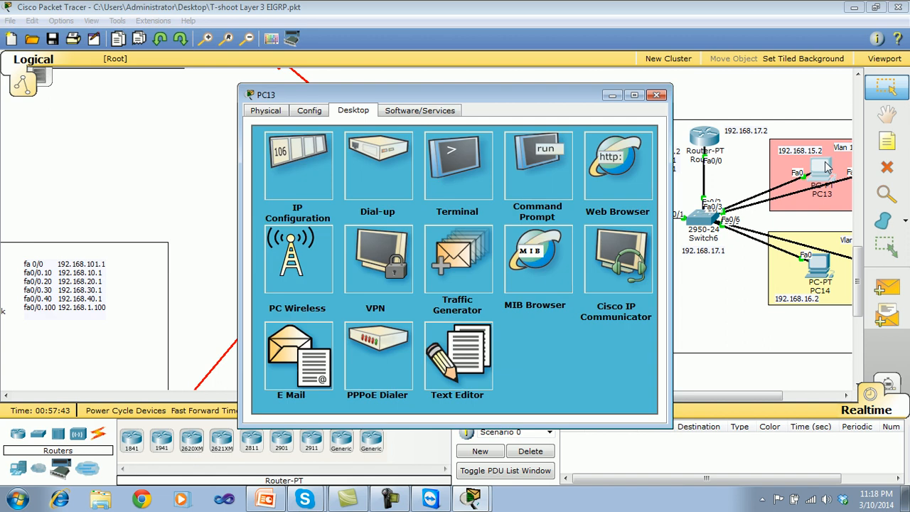
click(534, 179)
key(Up)
key(Return)
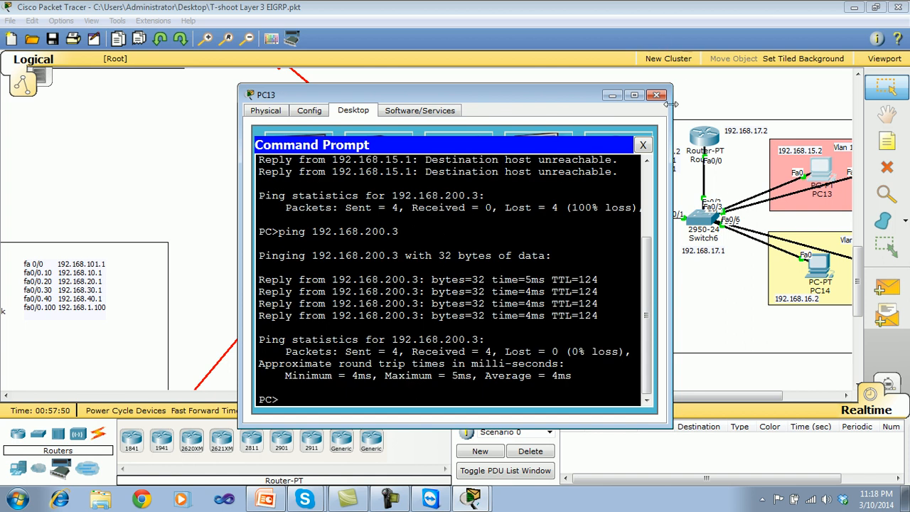
click(643, 145)
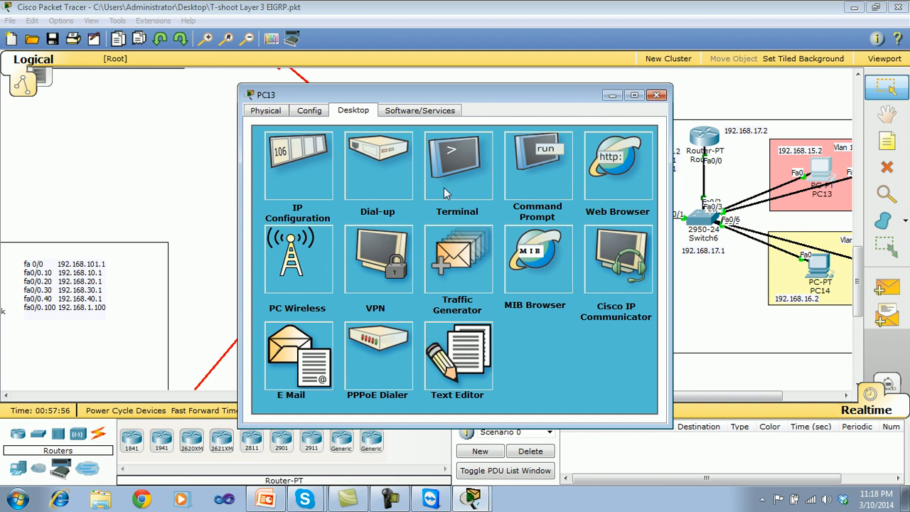
click(625, 163)
click(350, 161)
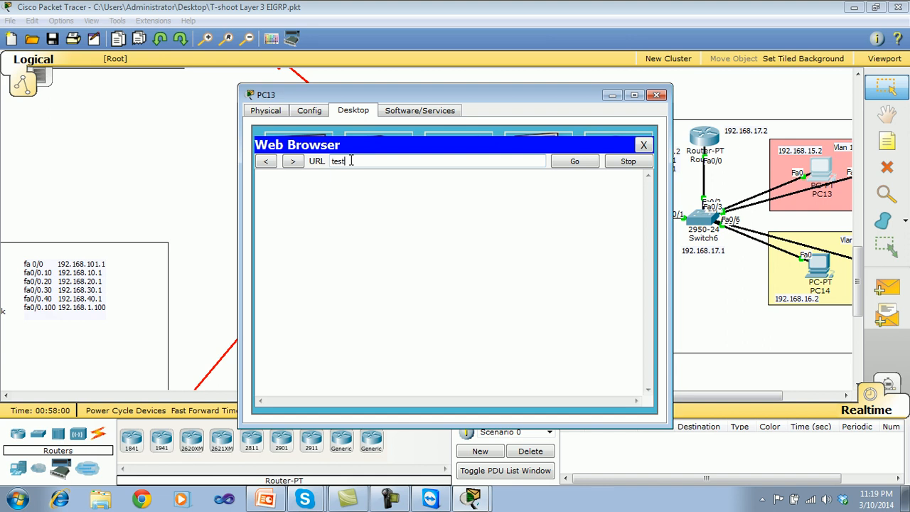
key(Return)
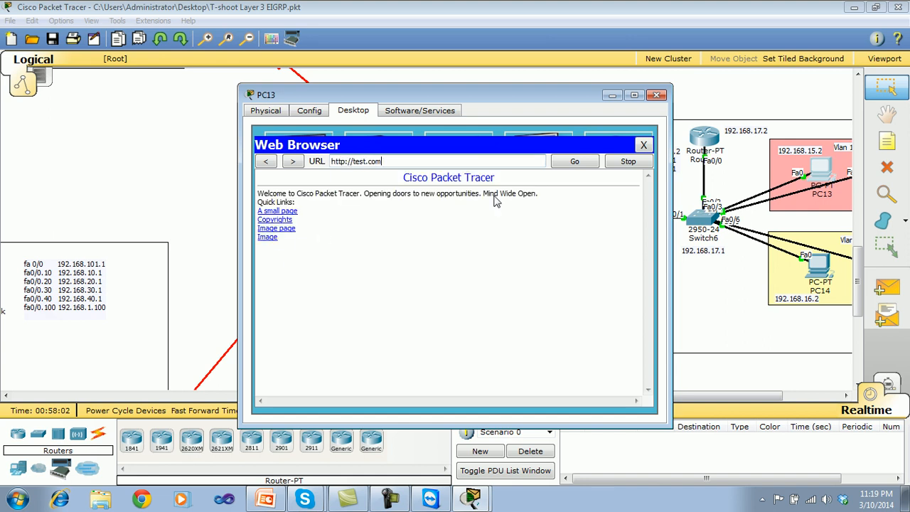
click(644, 145)
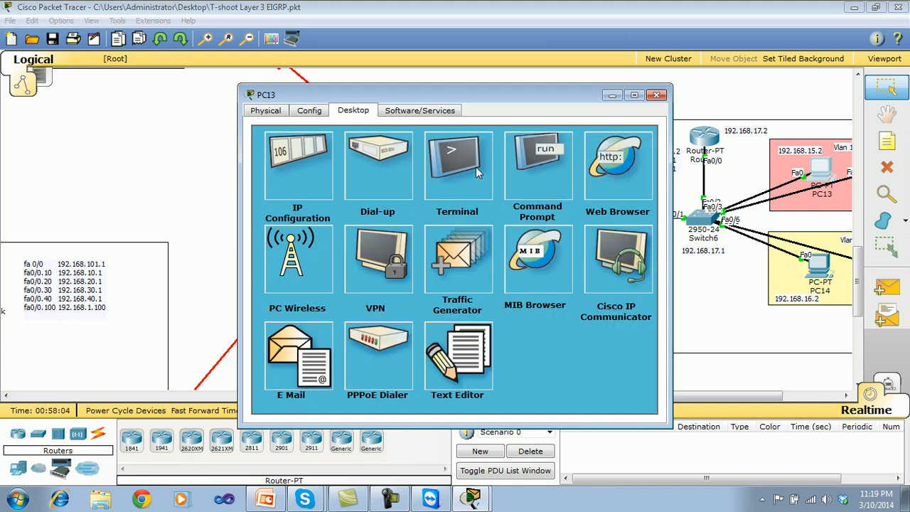
Ping test.com from PC13's command prompt, then close the prompt and the PC's window.
click(545, 179)
text(ping test.com)
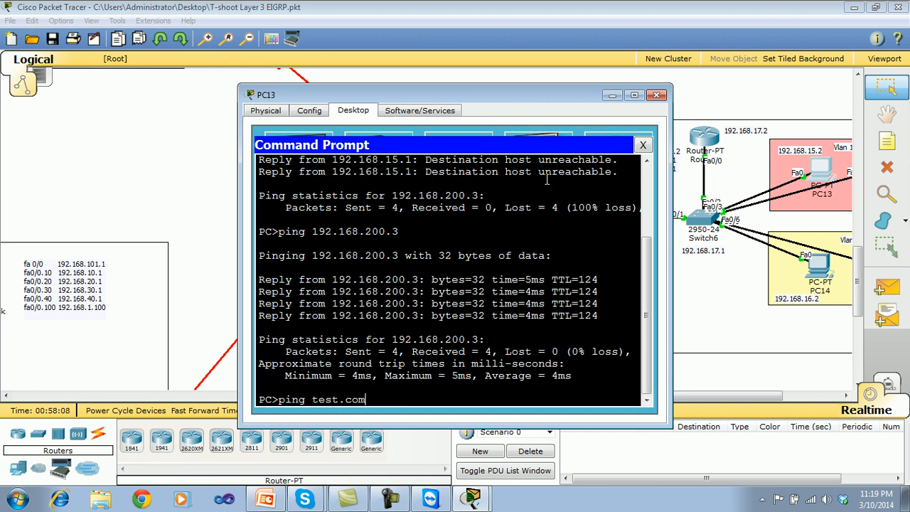
key(Return)
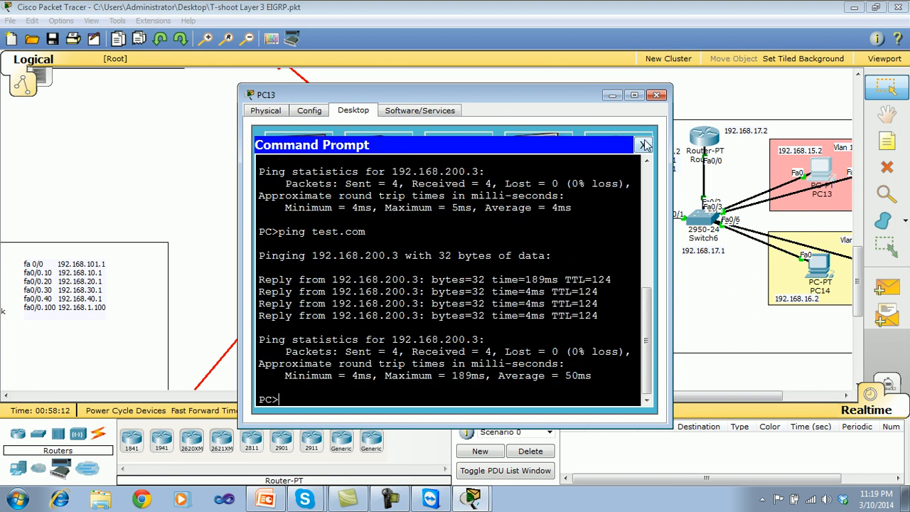
click(644, 145)
click(657, 95)
Review the WAN links through Cloud0 between the Data Center, Head Office and Branch Office A, including HdRouter's interface addresses.
drag(770, 396, 730, 392)
drag(858, 270, 857, 286)
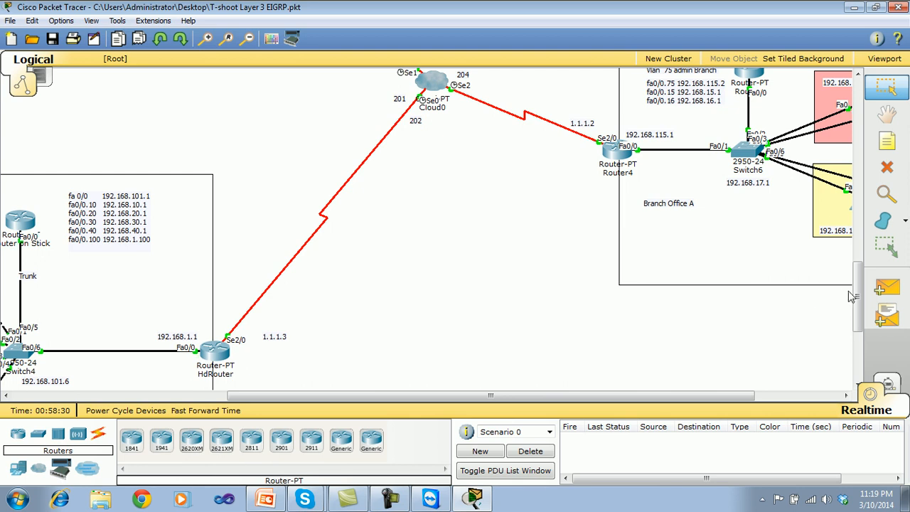
mouse_move(857, 298)
mouse_down()
mouse_move(855, 261)
mouse_move(846, 286)
mouse_up()
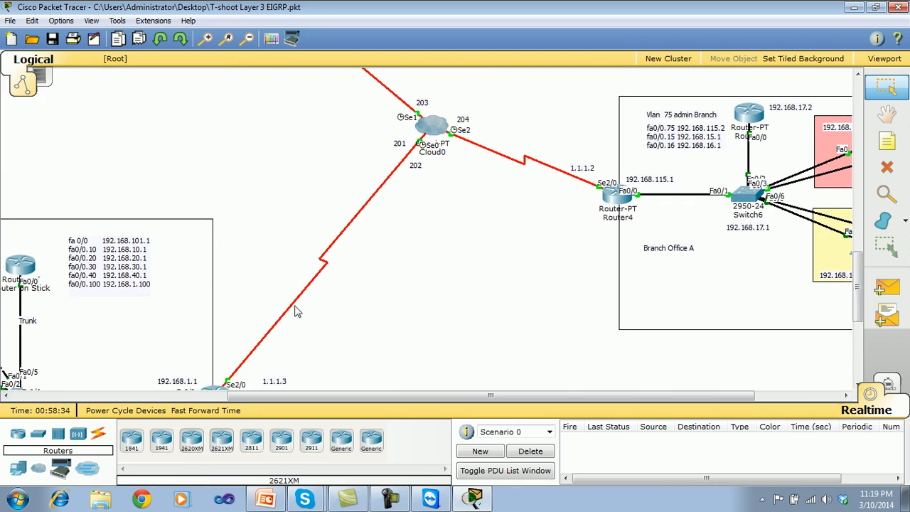
mouse_move(857, 275)
mouse_down()
mouse_move(858, 284)
mouse_move(858, 231)
mouse_move(859, 258)
mouse_up()
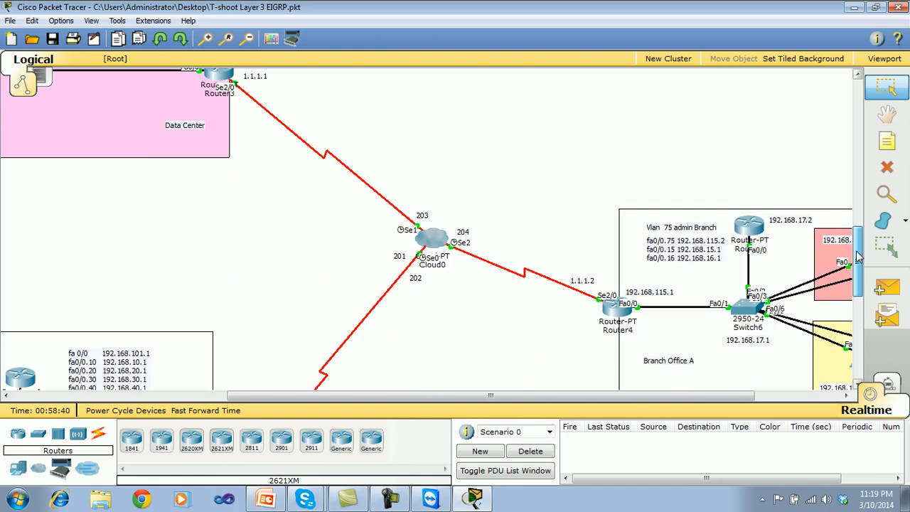
click(614, 313)
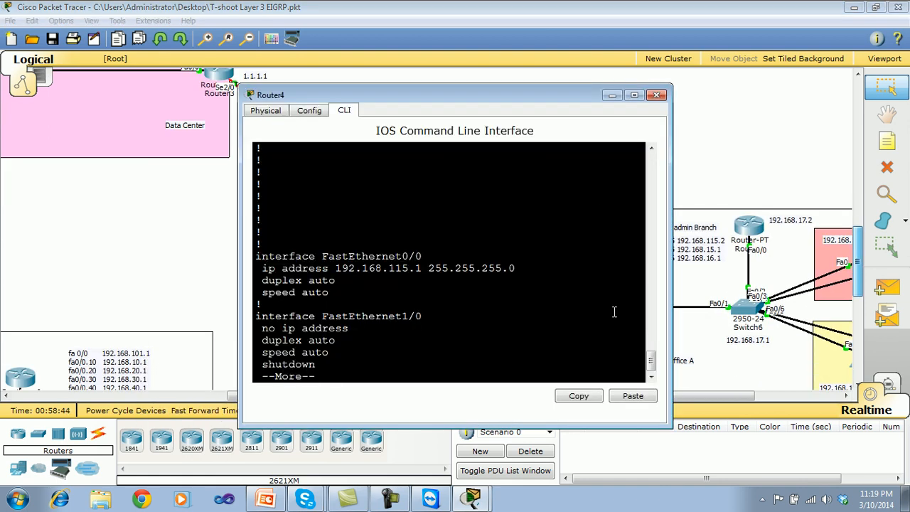
click(656, 95)
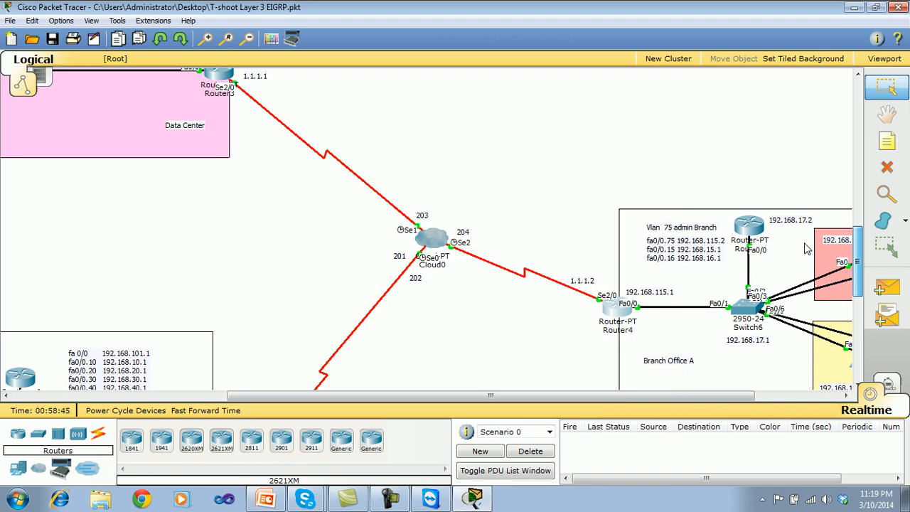
scroll(858, 279, down, 3)
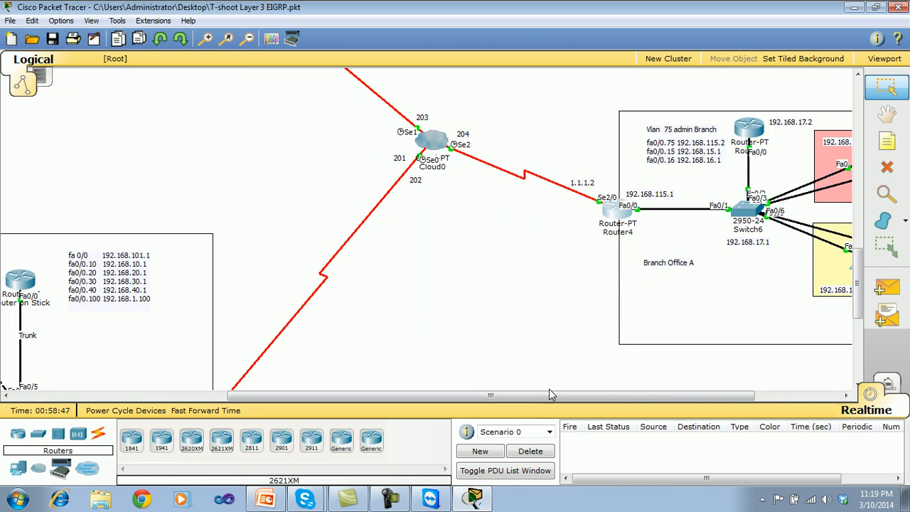
scroll(842, 270, down, 2)
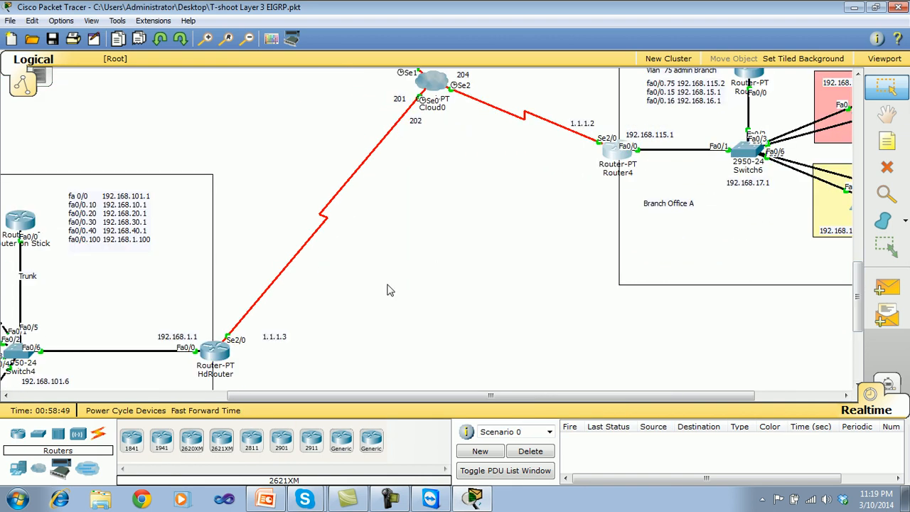
mouse_move(218, 365)
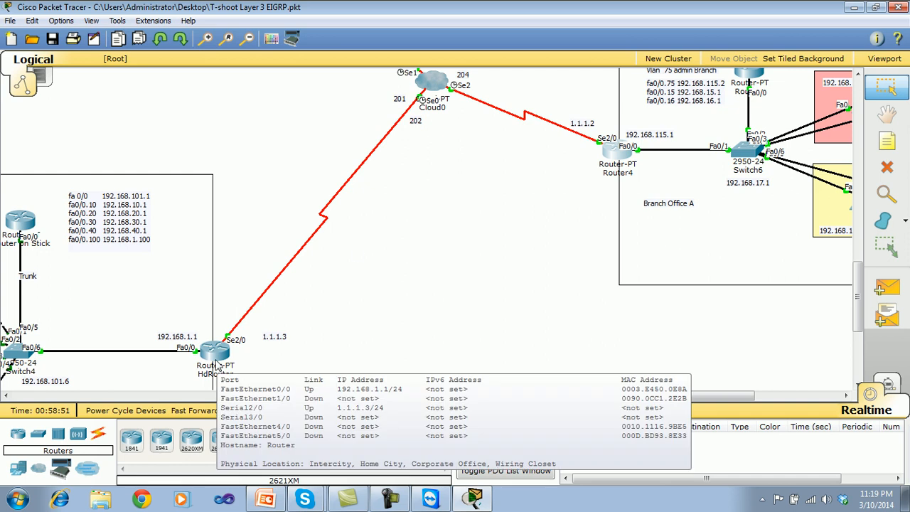
scroll(858, 281, up, 6)
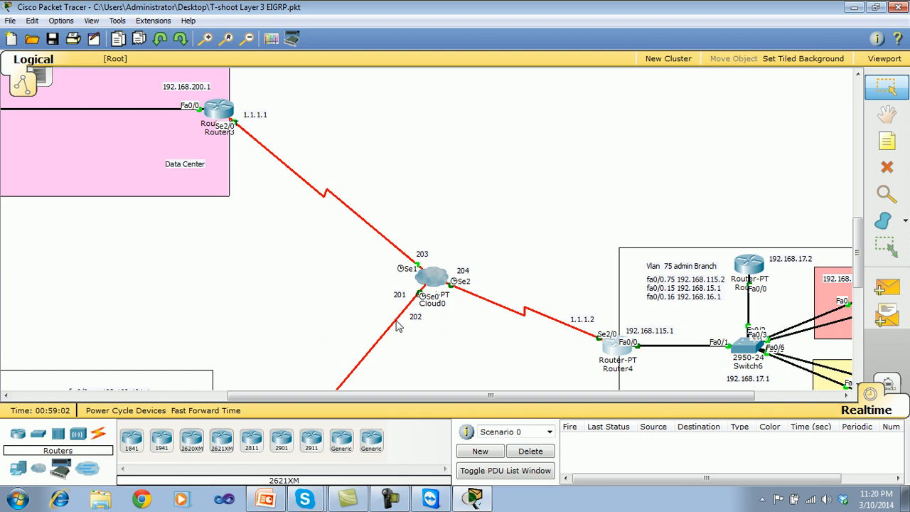
scroll(341, 299, down, 5)
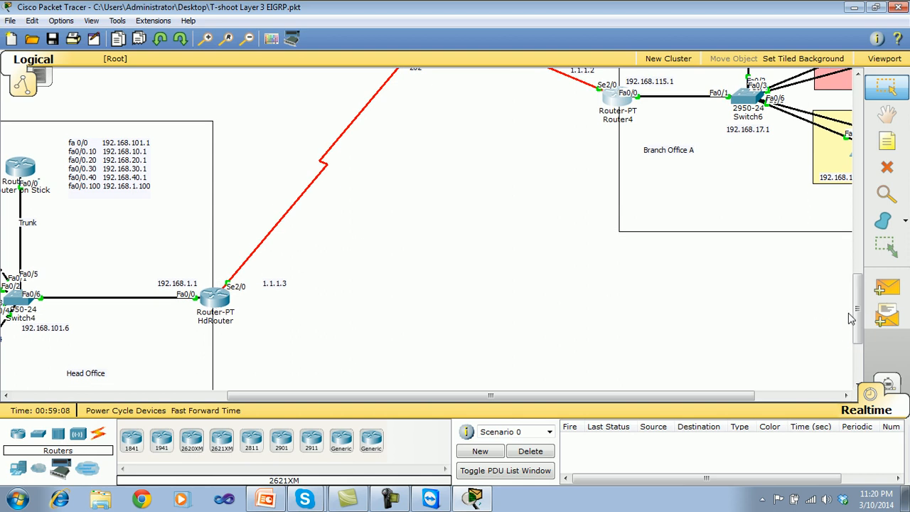
scroll(856, 316, up, 1)
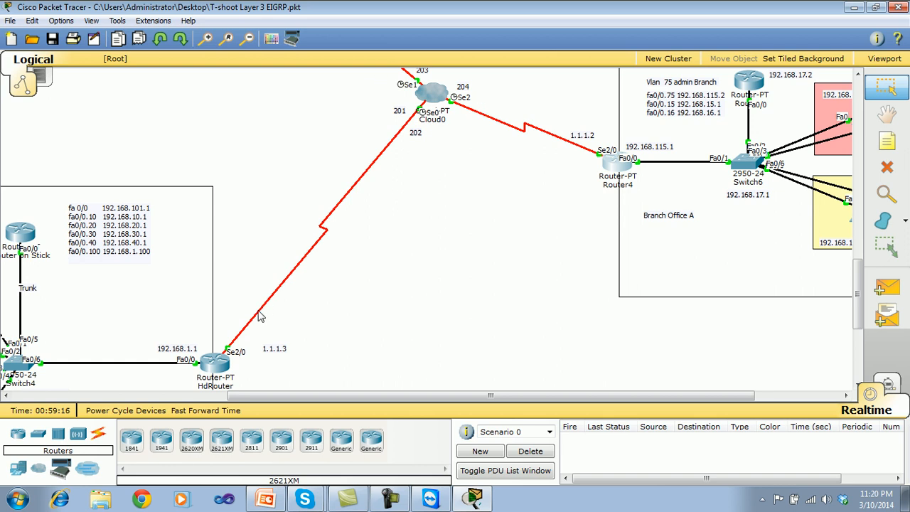
Display the IP routing table of Branch Office A's Router5 with show ip route.
mouse_move(209, 365)
drag(860, 274, 860, 260)
drag(733, 404, 818, 406)
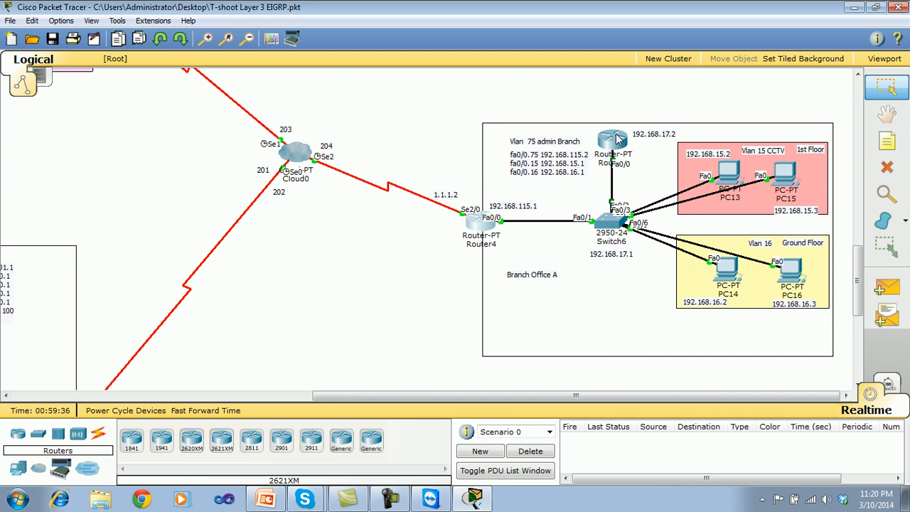
mouse_move(619, 140)
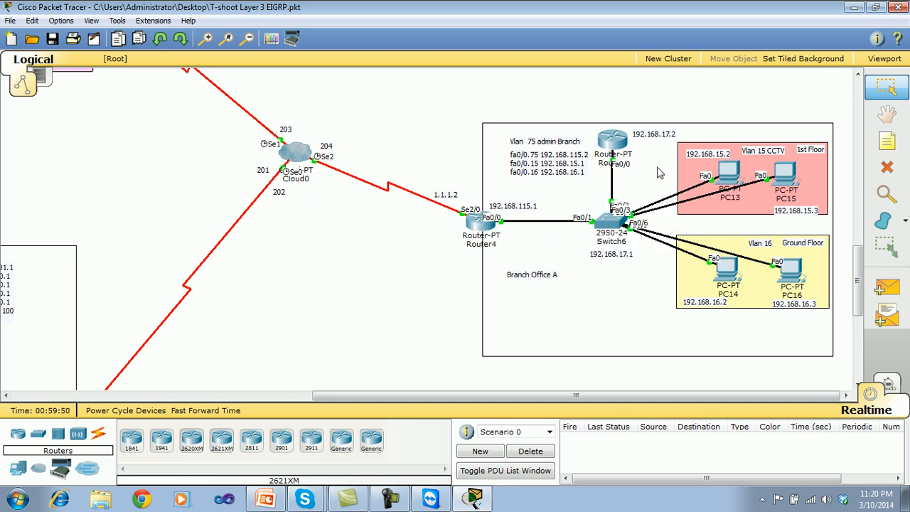
click(617, 143)
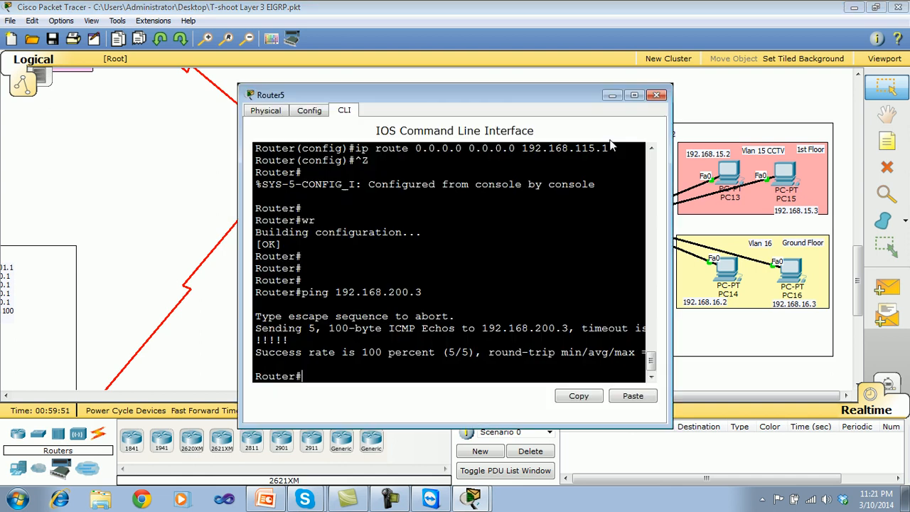
click(656, 94)
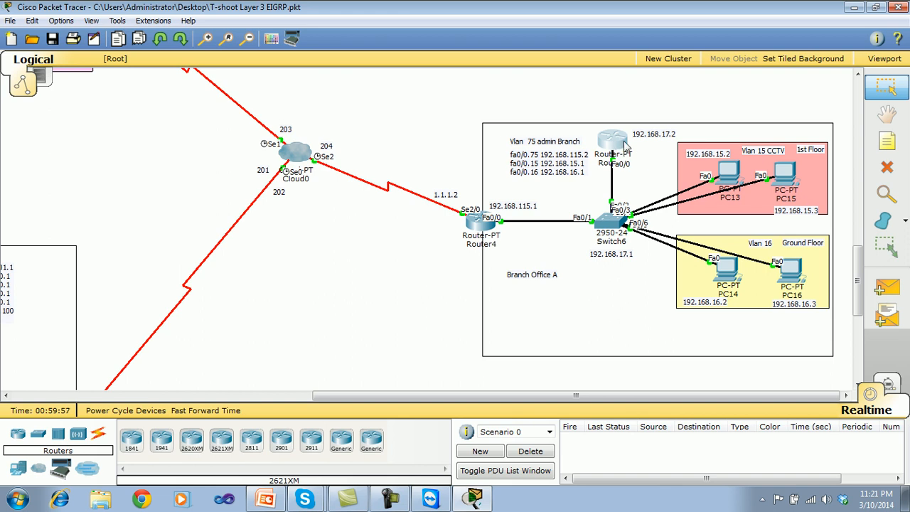
click(624, 145)
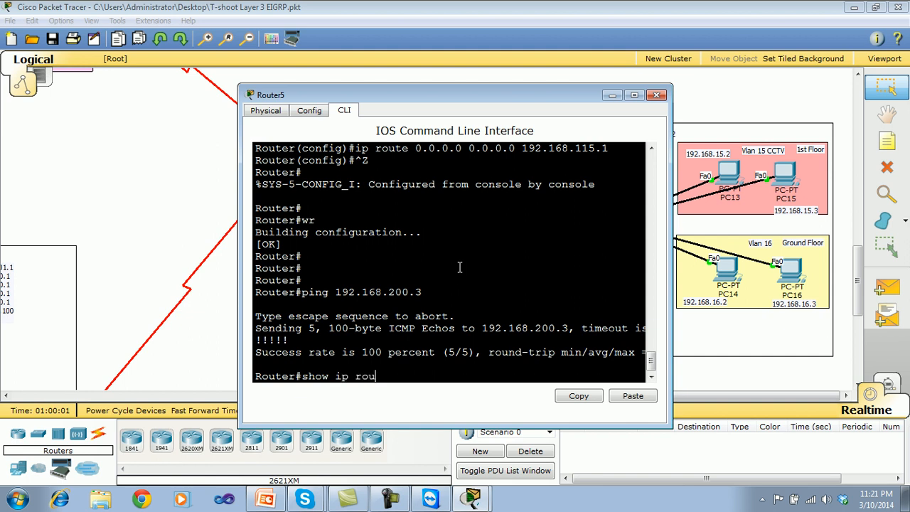
text(show ip rou)
key(Return)
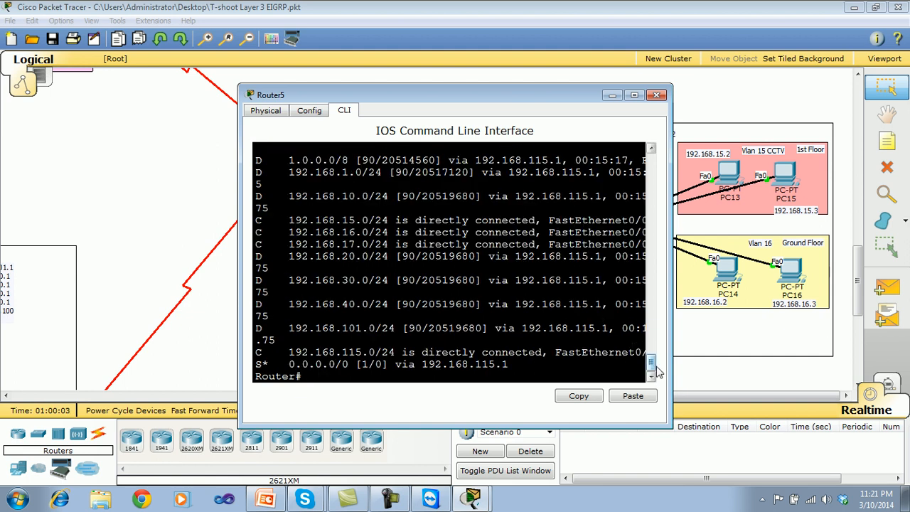
Examine Router5's EIGRP, connected and static default routes in a widened CLI window, then close the window.
scroll(654, 362, up, 2)
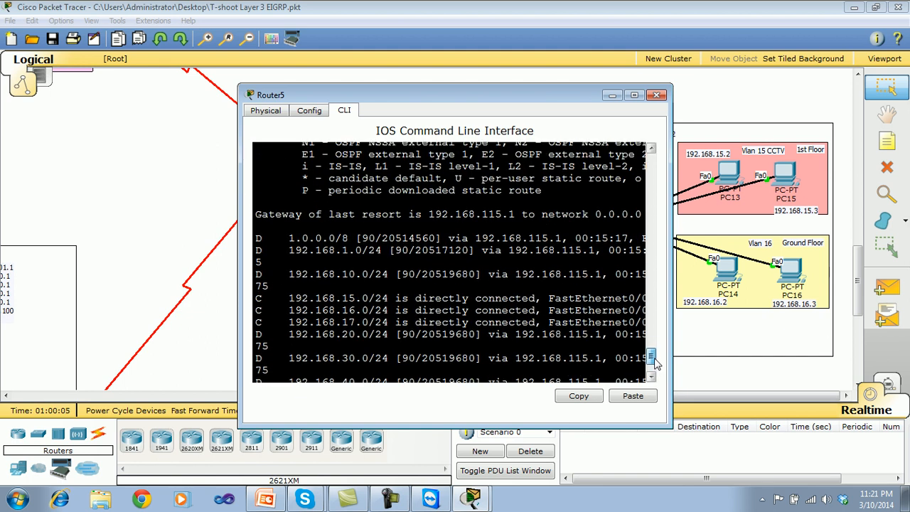
scroll(650, 359, down, 3)
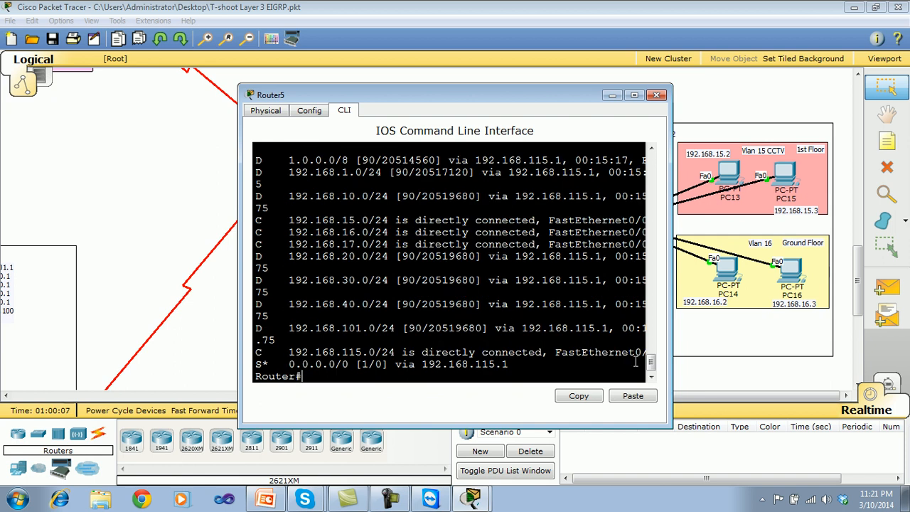
scroll(653, 355, up, 3)
drag(652, 355, 651, 348)
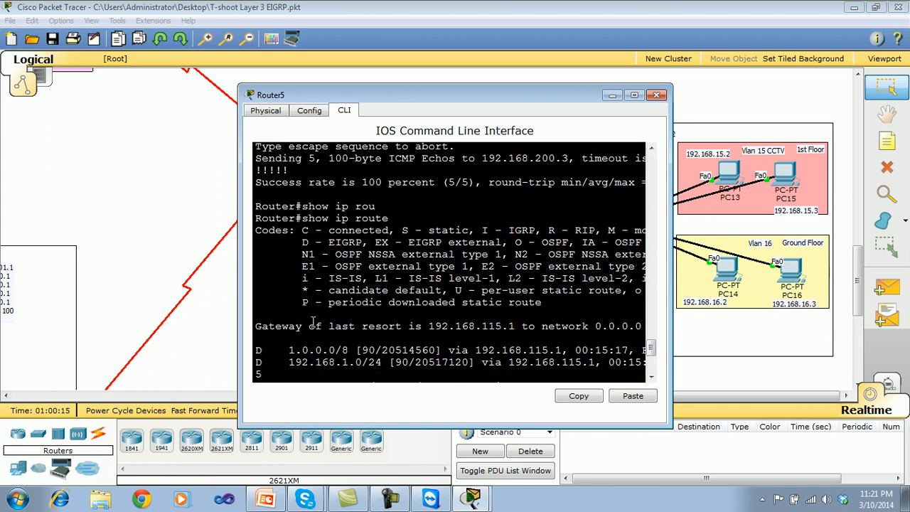
drag(357, 316, 825, 311)
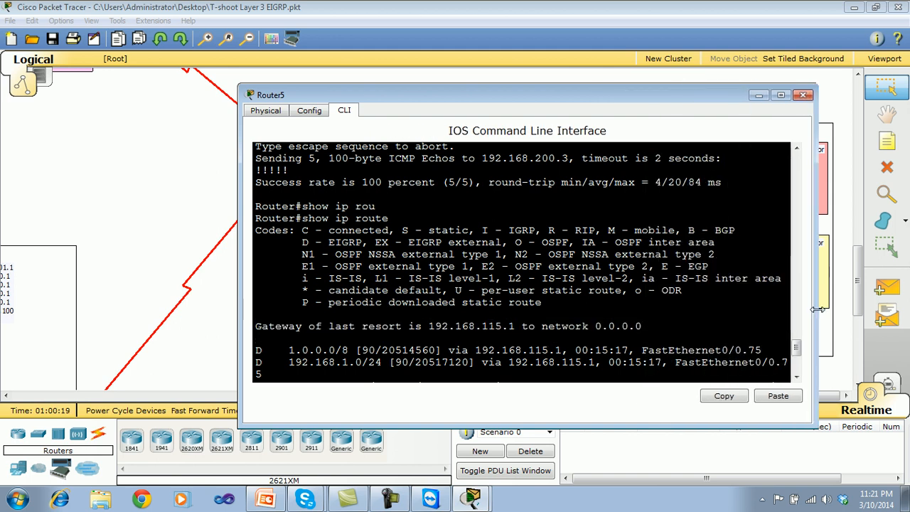
click(811, 95)
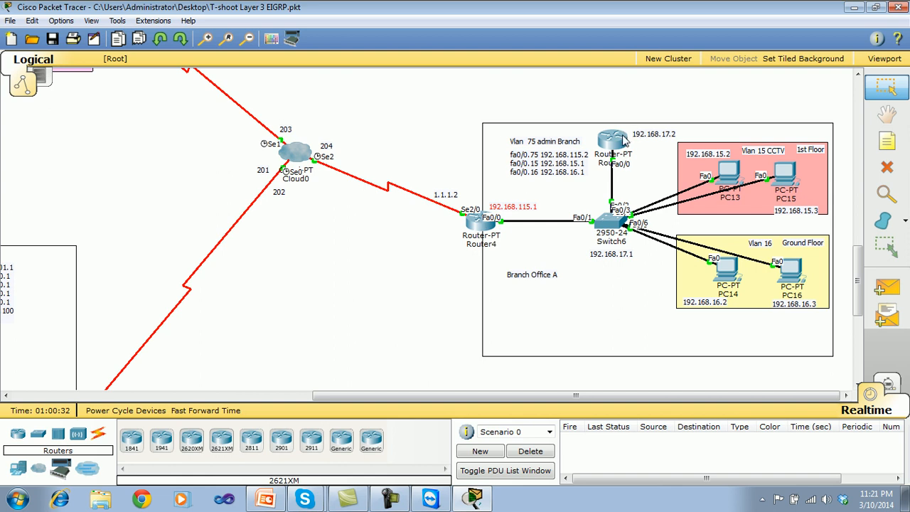
Trace the route from PC13 to 192.168.200.3 in its command prompt with tracert.
click(728, 177)
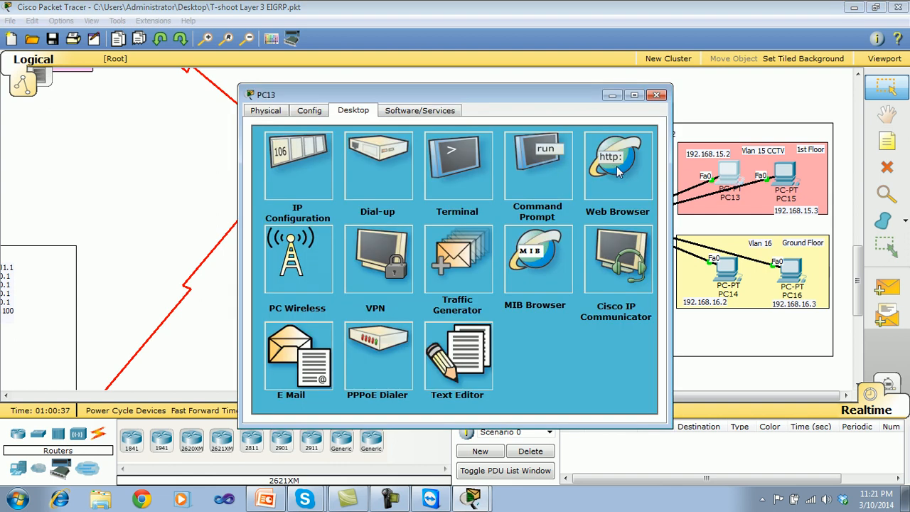
click(659, 96)
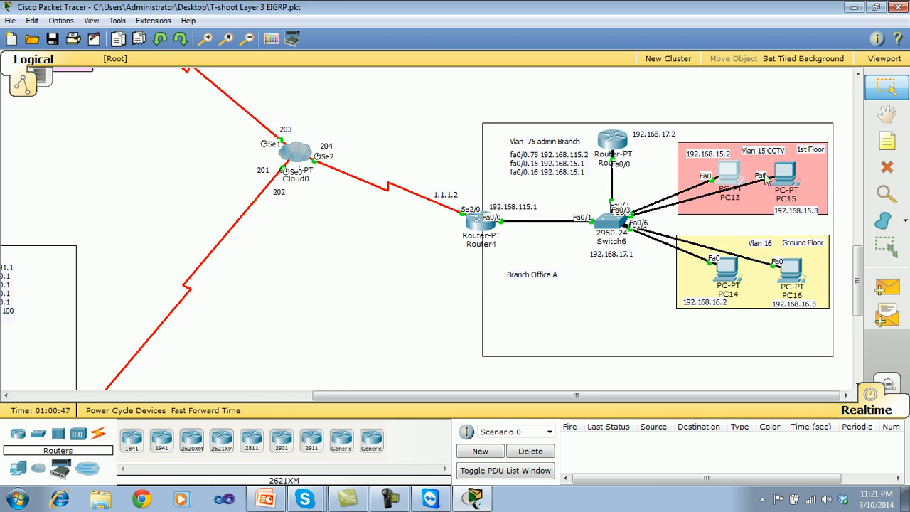
click(736, 176)
click(547, 150)
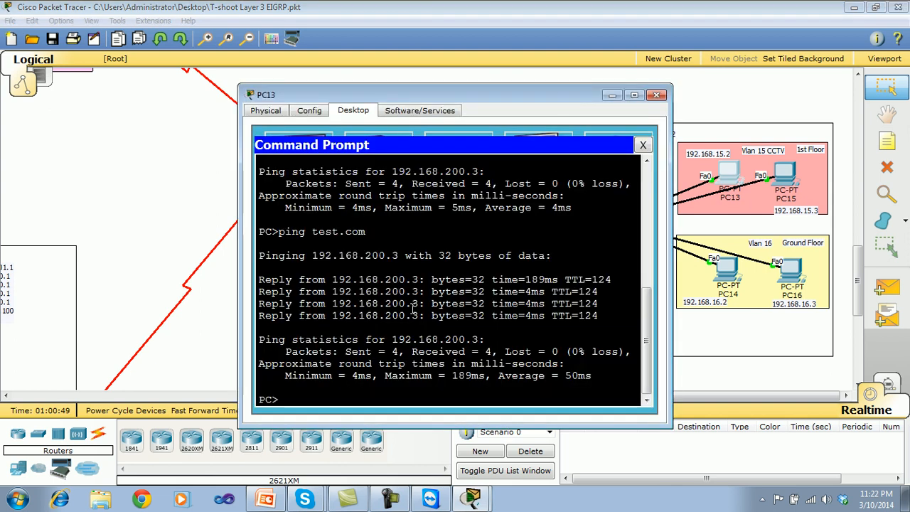
text(trace)
key(BackSpace)
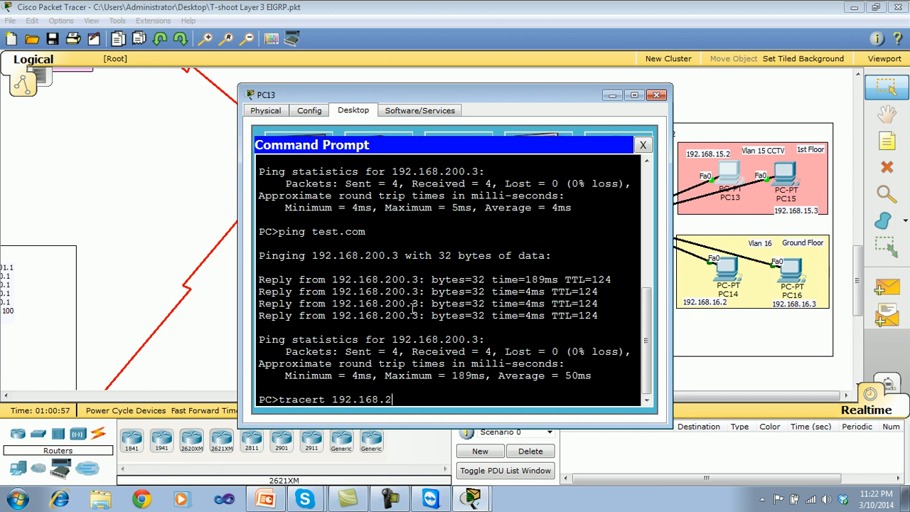
text(rt 192.168.200.3)
key(Return)
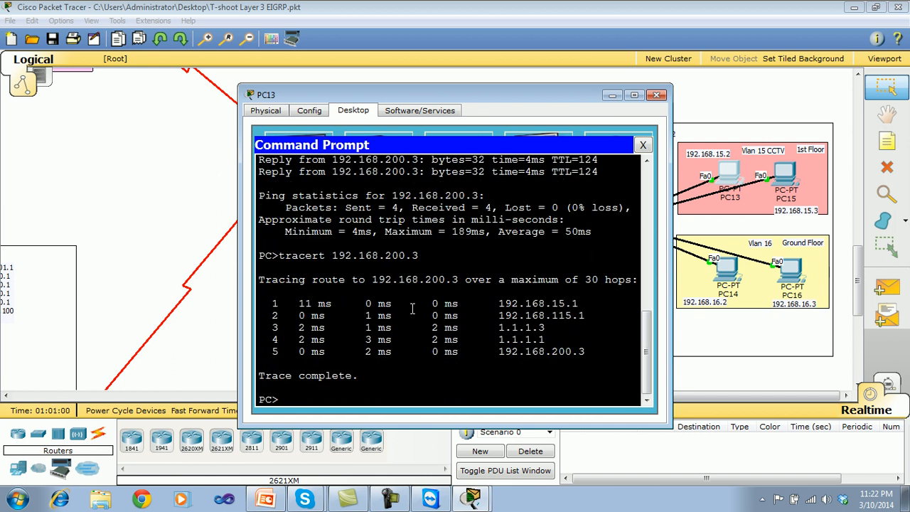
Compare the trace's destination and first two hops with Branch Office A's subinterface and Router4 address labels in the topology.
drag(525, 97, 304, 85)
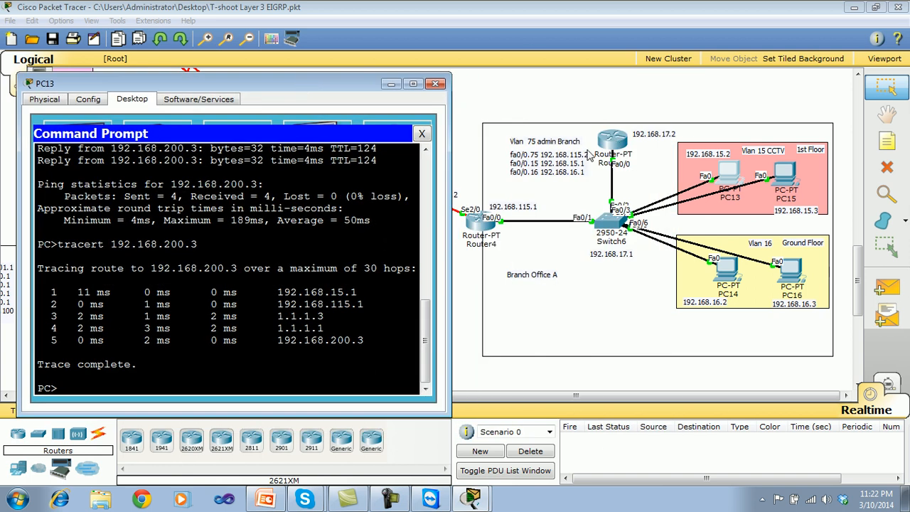
click(581, 165)
drag(584, 165, 536, 165)
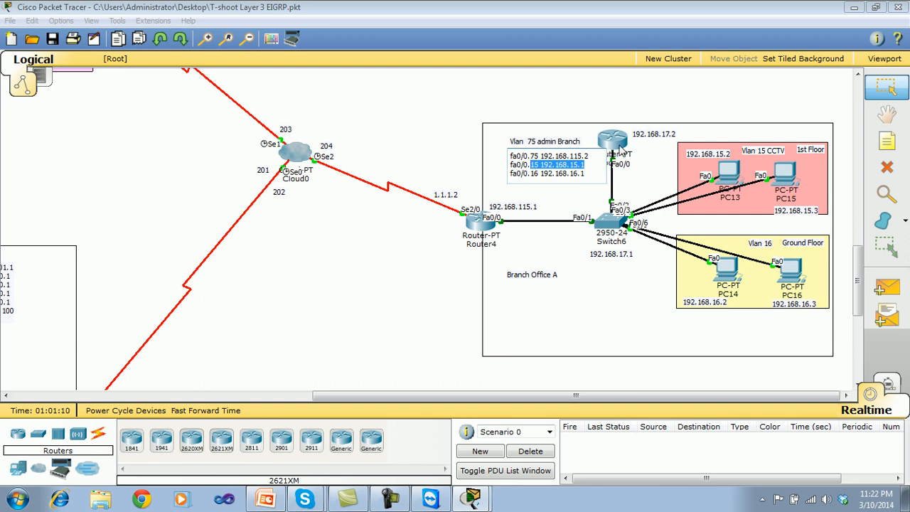
click(472, 496)
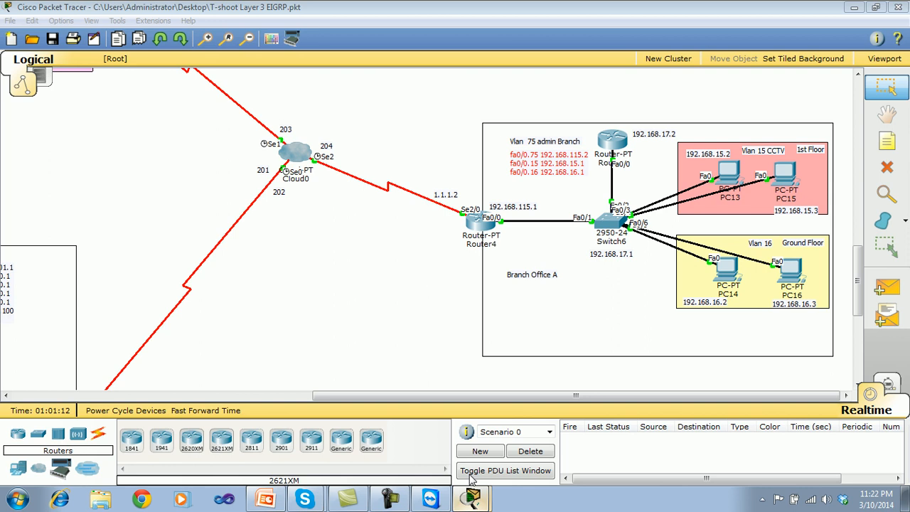
click(422, 435)
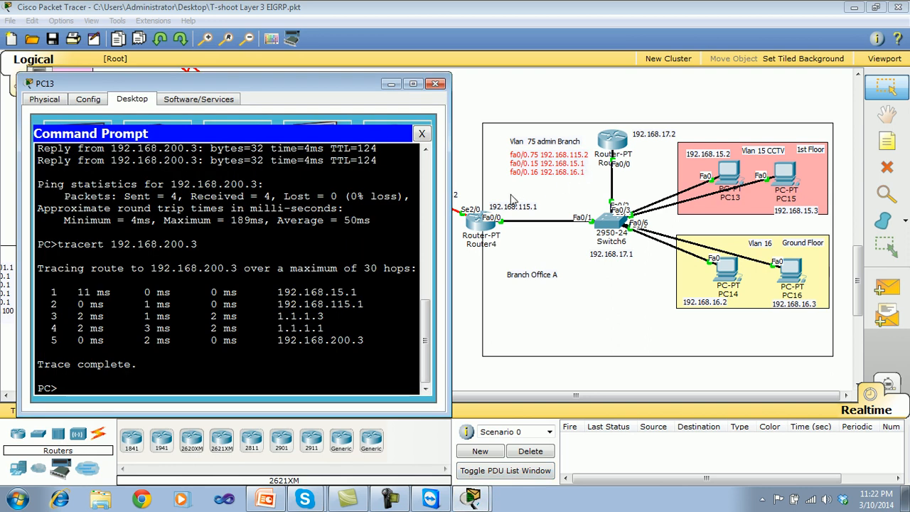
drag(239, 268, 157, 268)
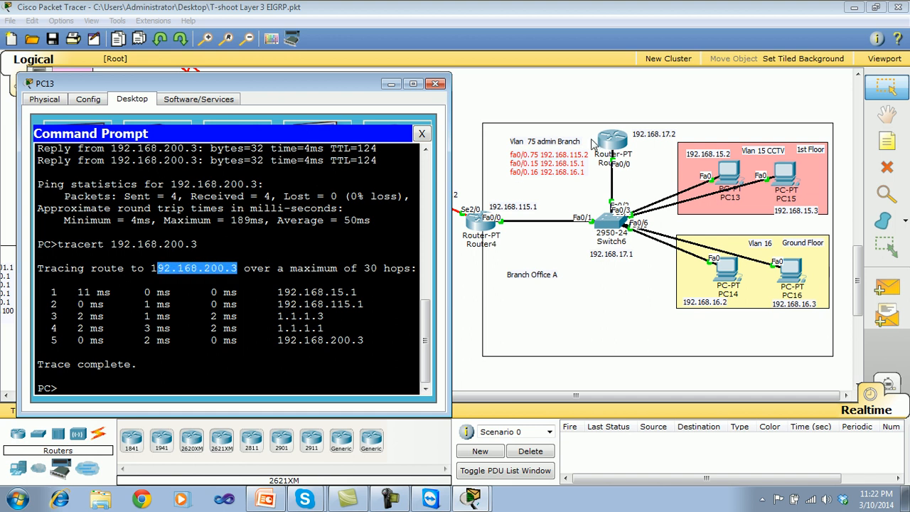
click(234, 272)
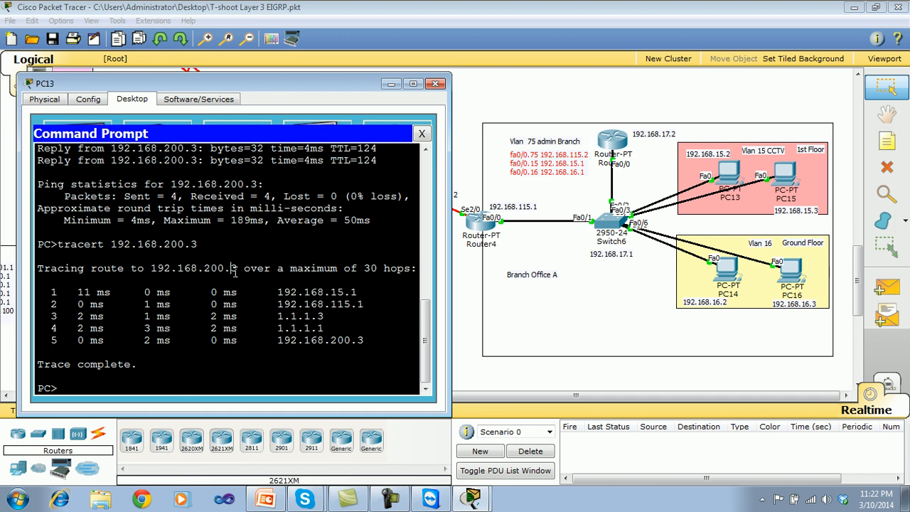
drag(239, 268, 150, 268)
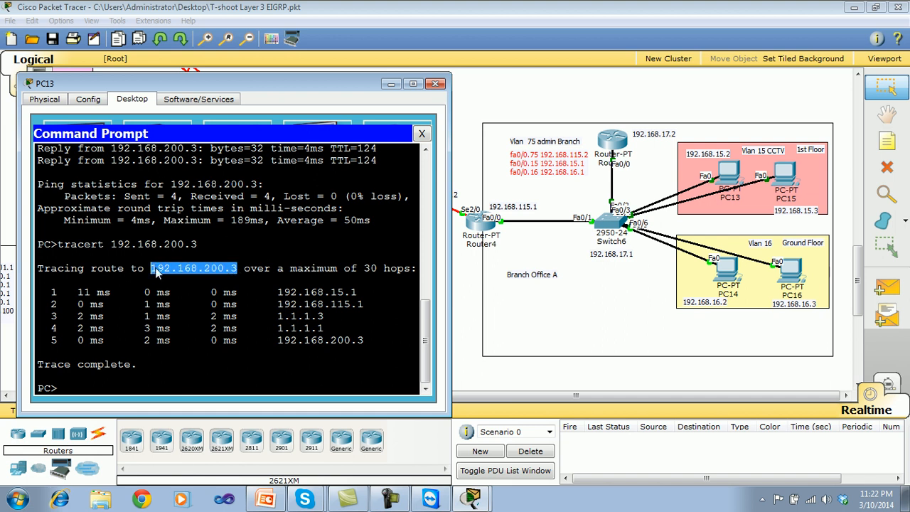
drag(365, 304, 278, 304)
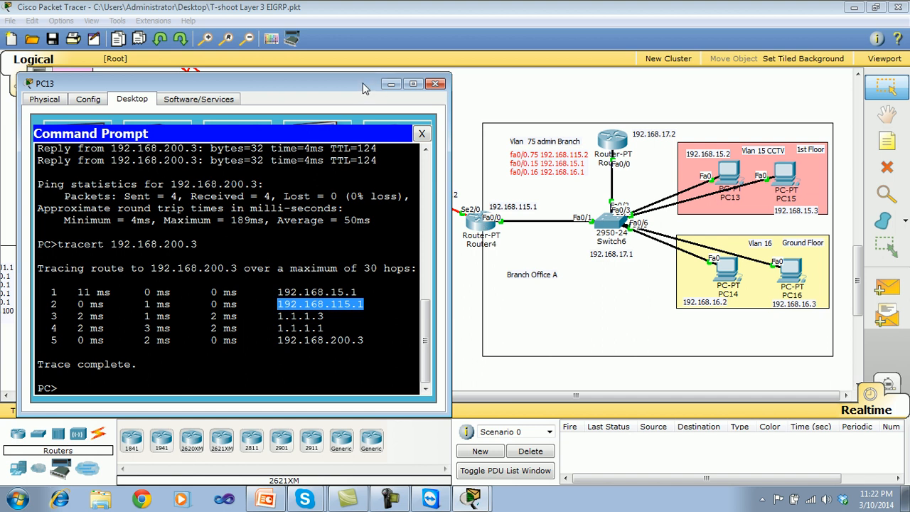
Match the remaining trace hops to HdRouter and the Data Center, move the 1.1.1.3 label closer to HdRouter, and close the prompt.
drag(327, 317, 277, 317)
drag(353, 84, 741, 78)
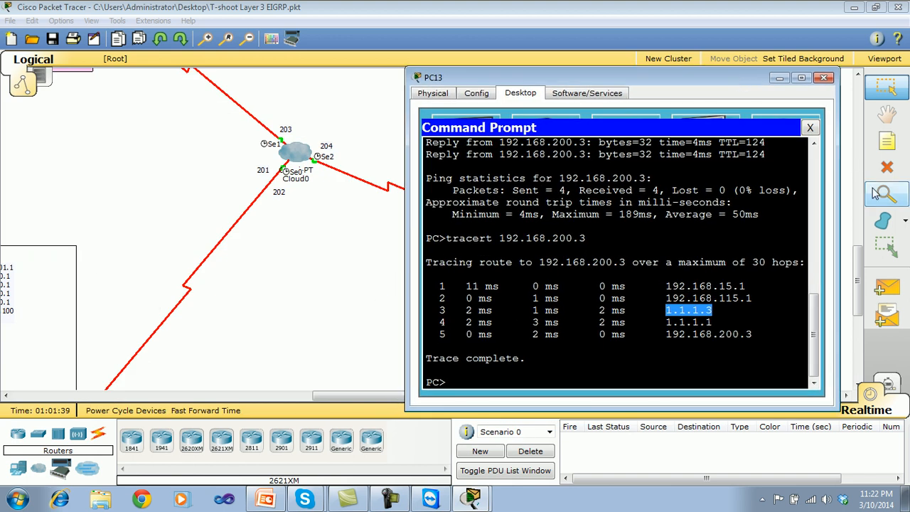
drag(858, 260, 858, 289)
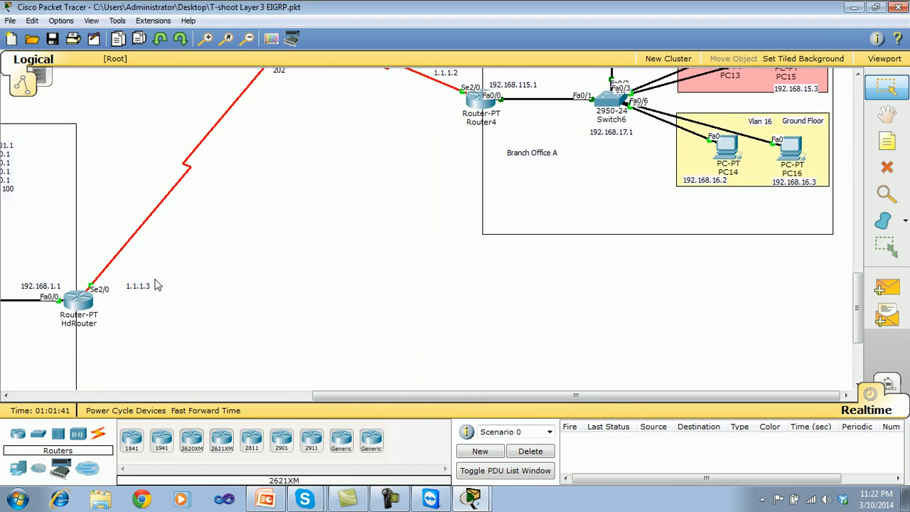
drag(142, 291, 128, 288)
click(471, 499)
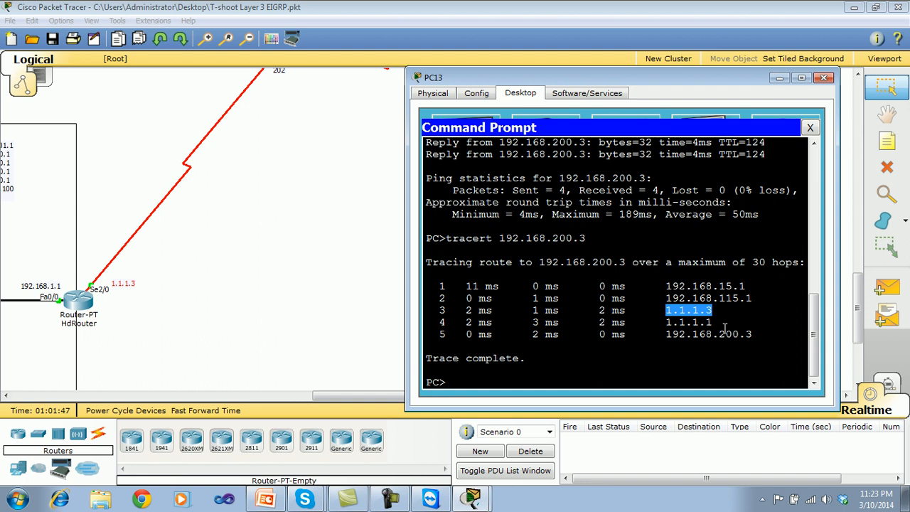
drag(725, 328, 660, 325)
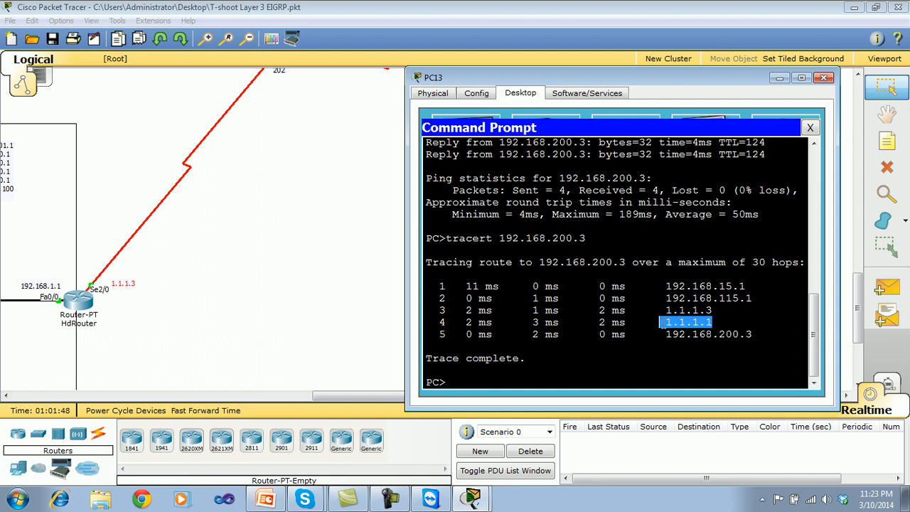
drag(856, 307, 833, 233)
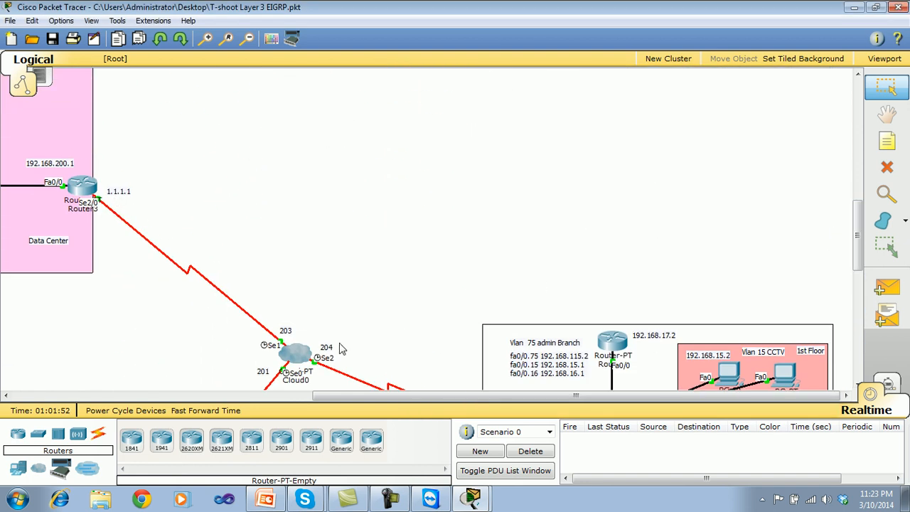
mouse_move(475, 501)
click(456, 475)
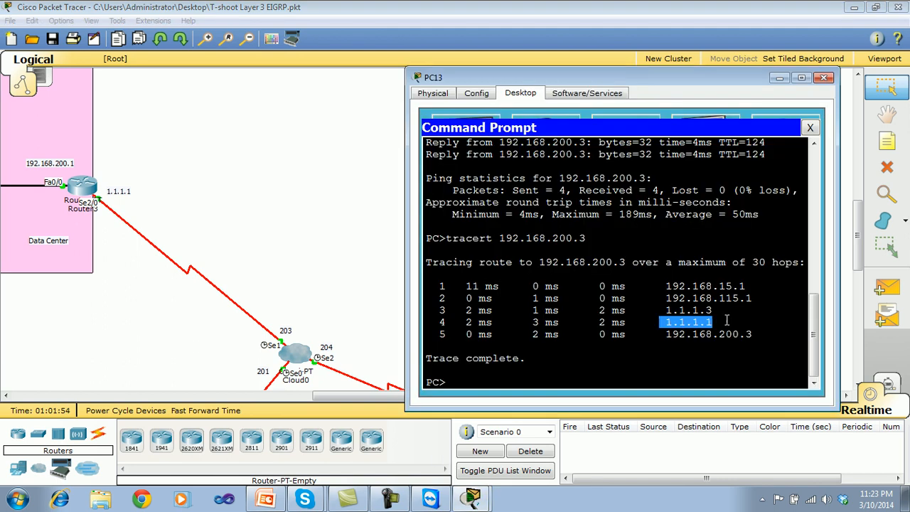
drag(753, 334, 661, 339)
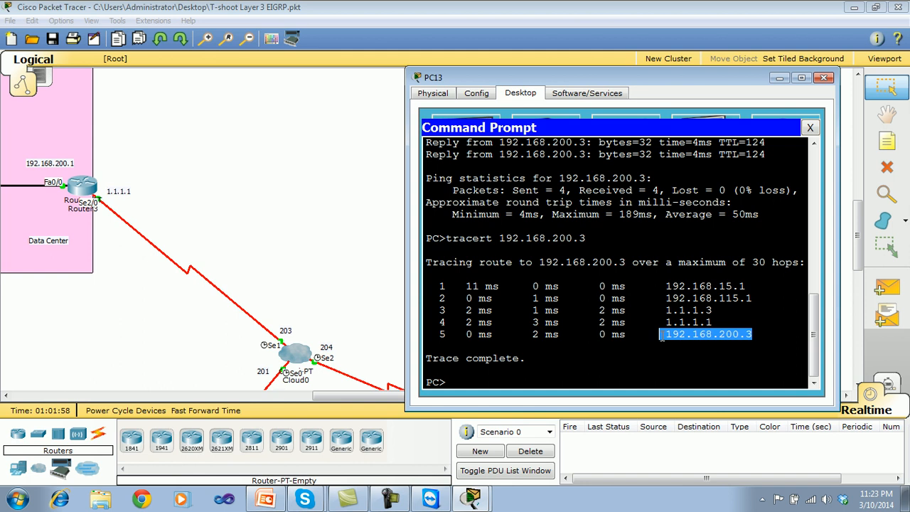
click(810, 128)
Load test.com again in PC13's web browser, then close the browser.
click(769, 146)
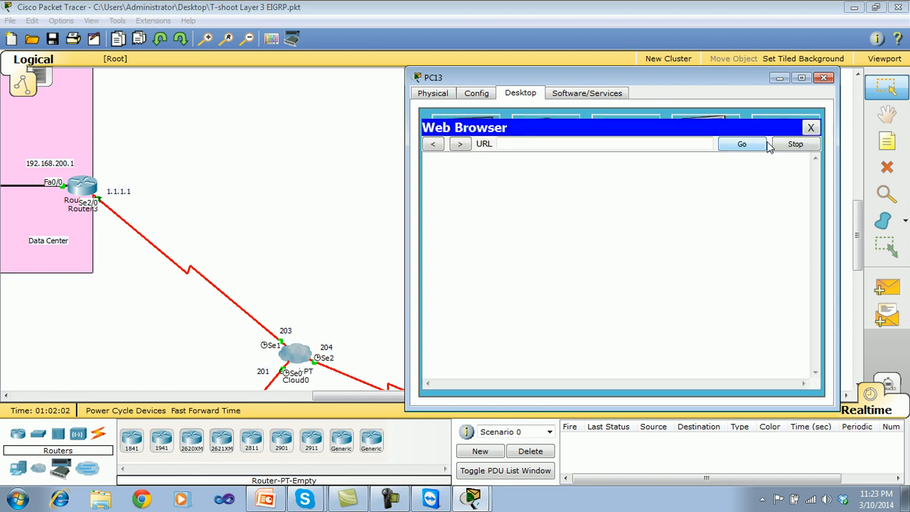
click(579, 145)
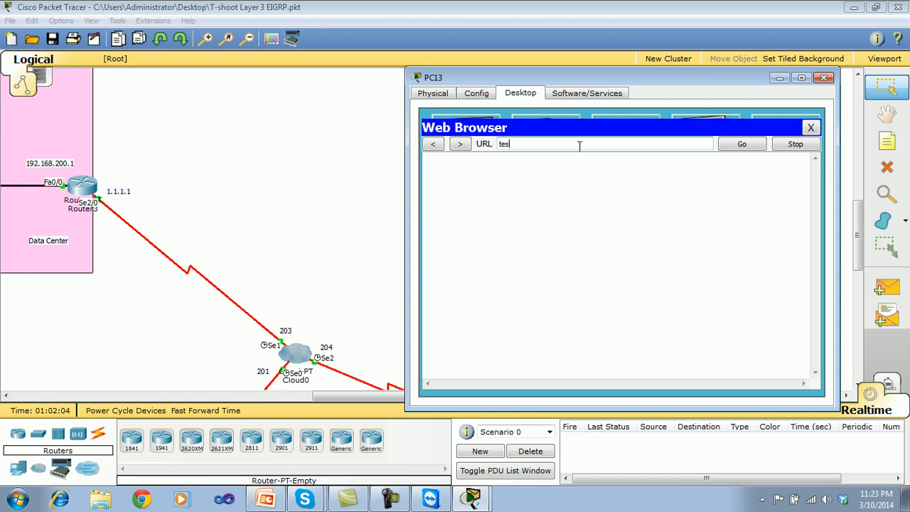
text(test.com)
key(Return)
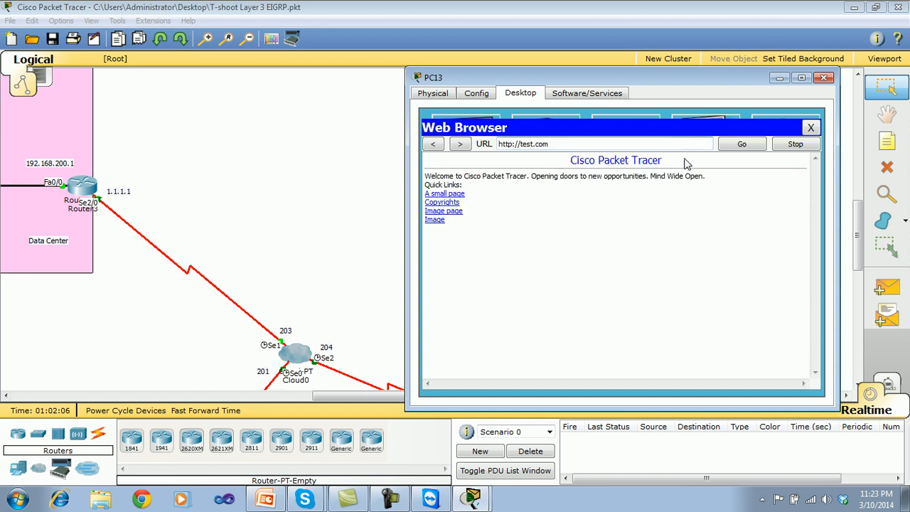
click(809, 130)
Ping test.com from PC13's command prompt, then close the prompt and the PC13 window.
click(708, 138)
text(ping test.com)
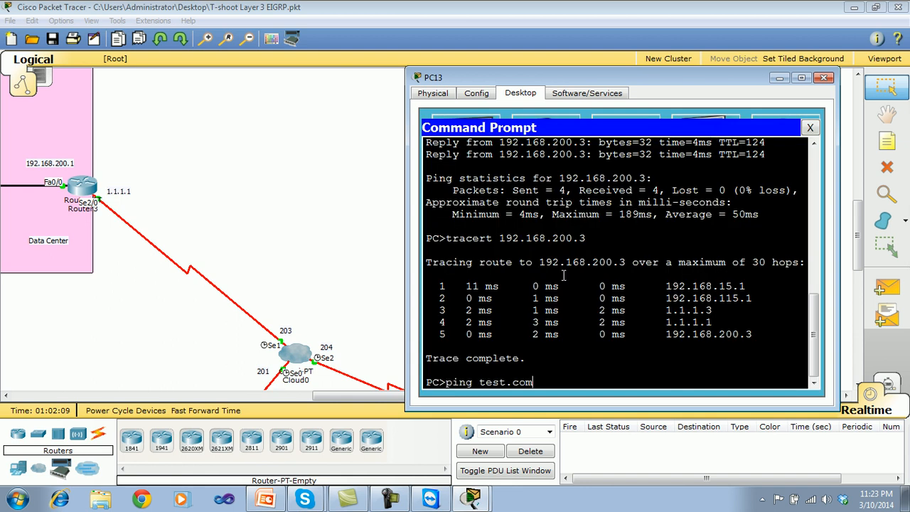
key(Return)
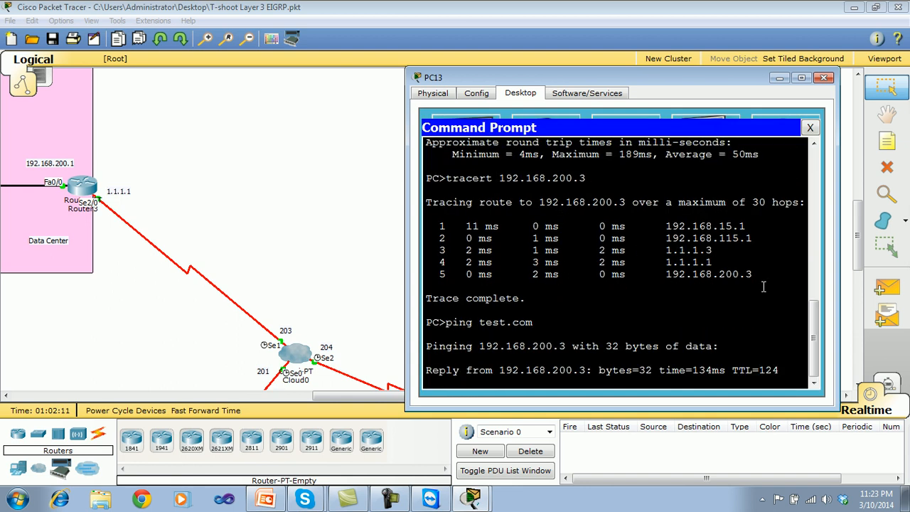
click(809, 127)
click(824, 77)
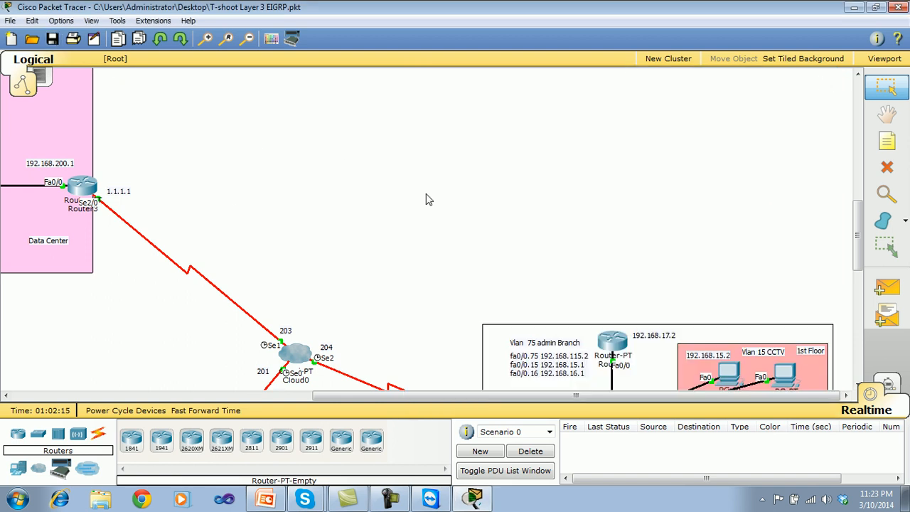
Review the topology path from Branch Office A through Cloud0 to HdRouter in Head Office and back to Router4.
drag(858, 227, 861, 269)
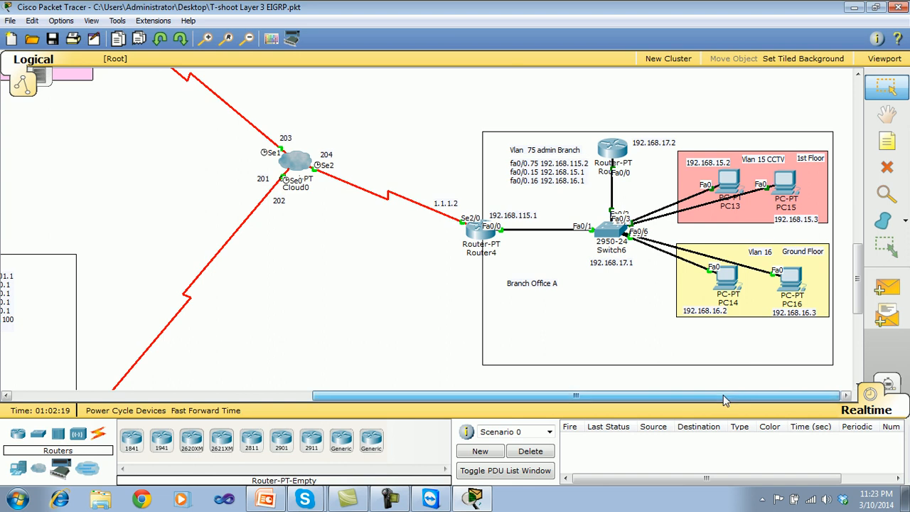
drag(724, 401, 582, 400)
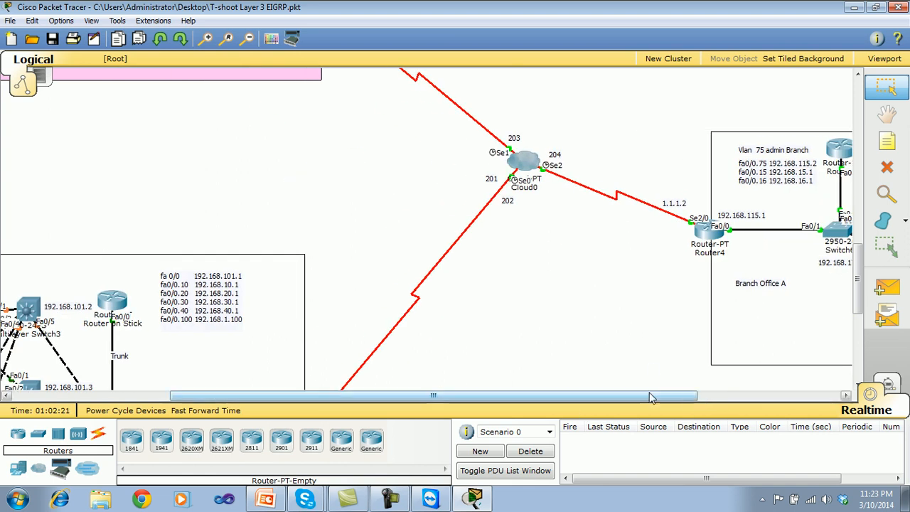
drag(651, 398, 509, 399)
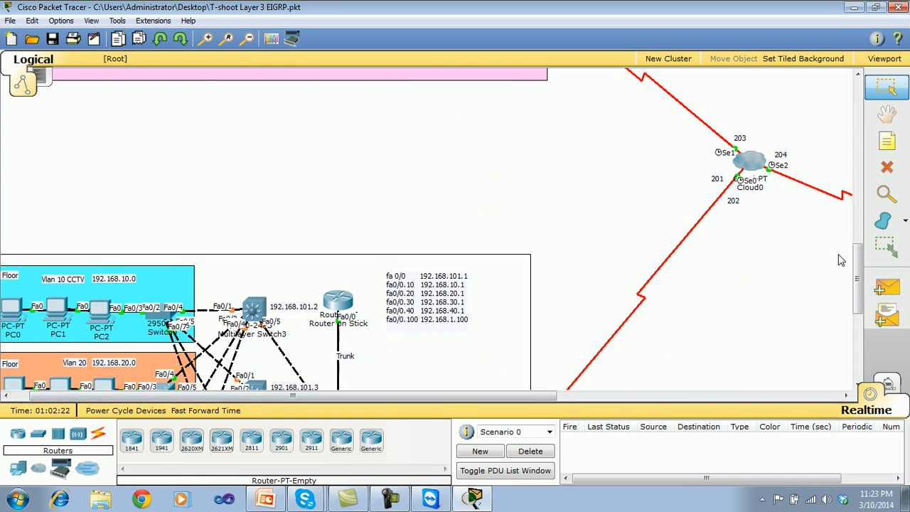
drag(859, 261, 860, 303)
drag(515, 396, 498, 396)
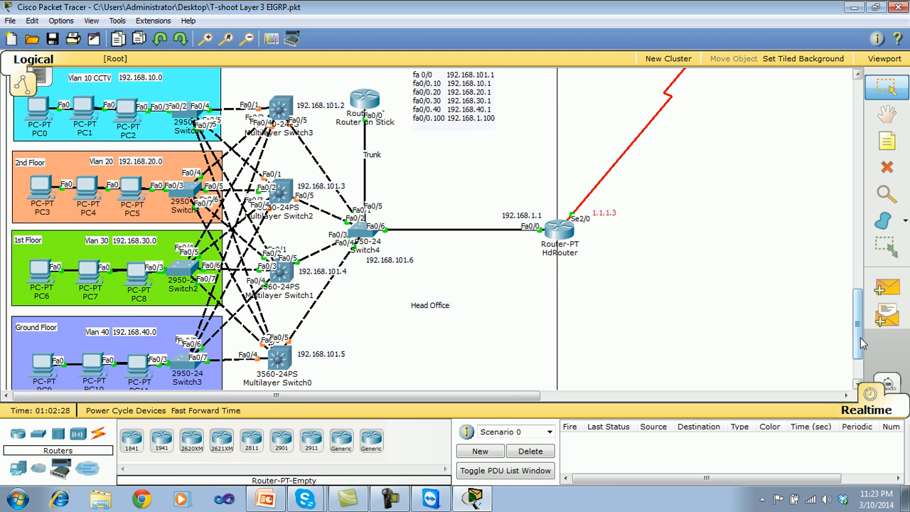
mouse_move(858, 324)
mouse_down()
mouse_move(842, 233)
mouse_move(855, 310)
mouse_up()
drag(530, 396, 766, 446)
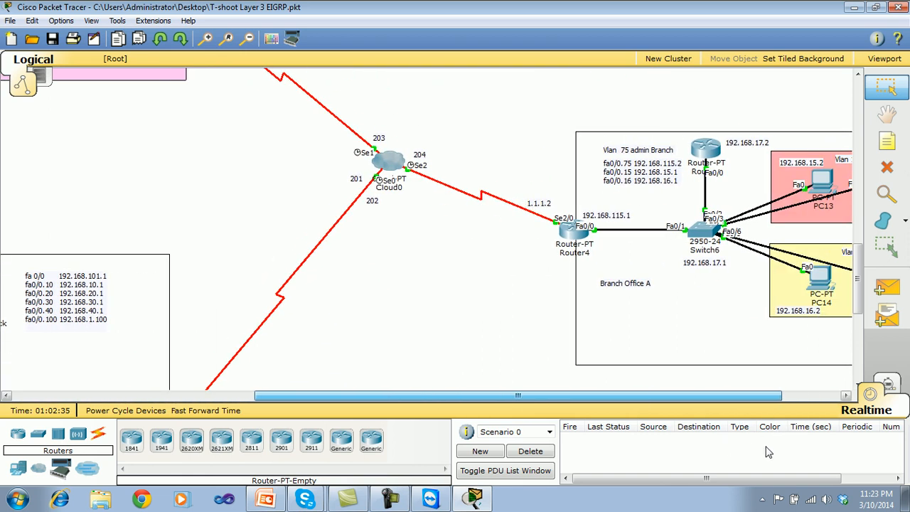
mouse_move(860, 278)
mouse_down()
mouse_move(858, 256)
mouse_move(852, 280)
mouse_up()
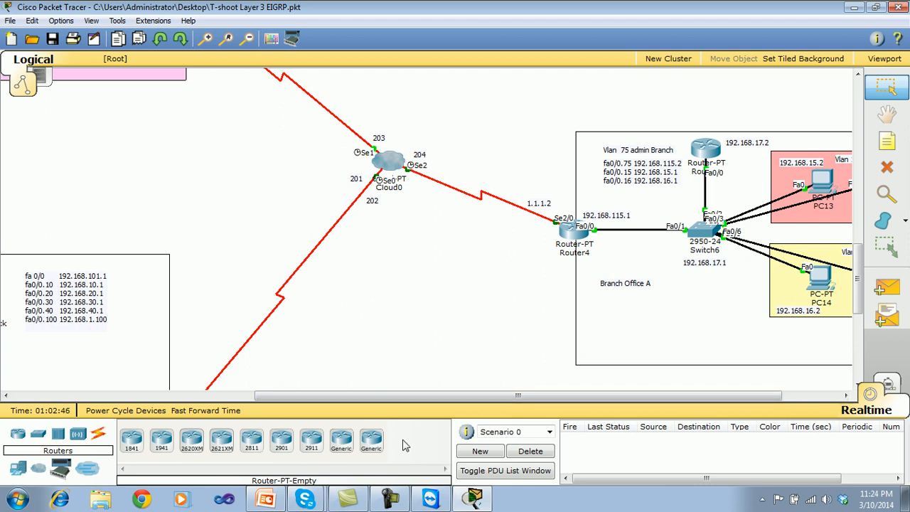
click(384, 491)
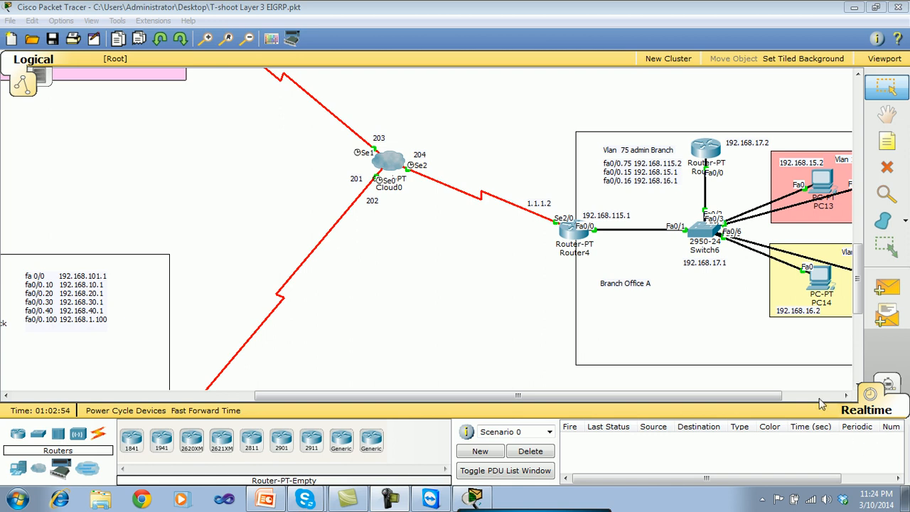
Examine the Head Office, Data Center and Branch Office A areas and the serial links joining their routers through Cloud0.
drag(517, 396, 294, 397)
drag(858, 281, 859, 320)
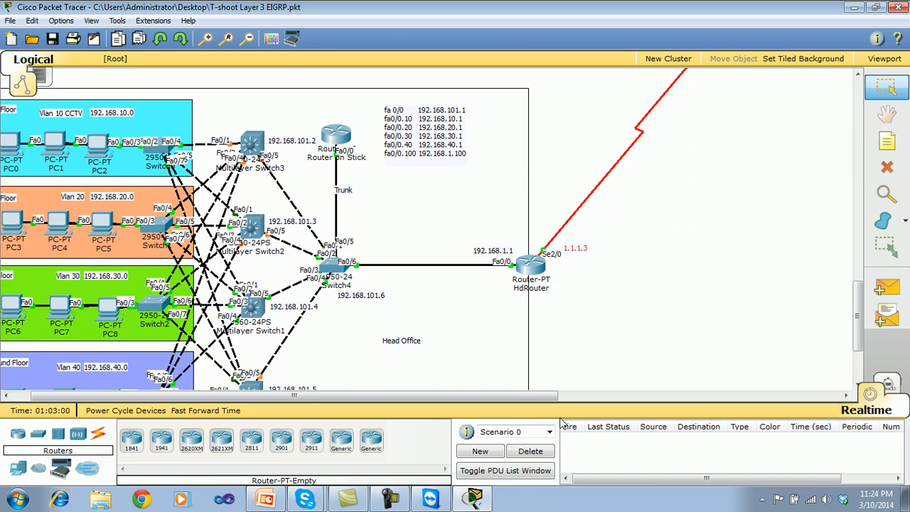
drag(545, 397, 487, 413)
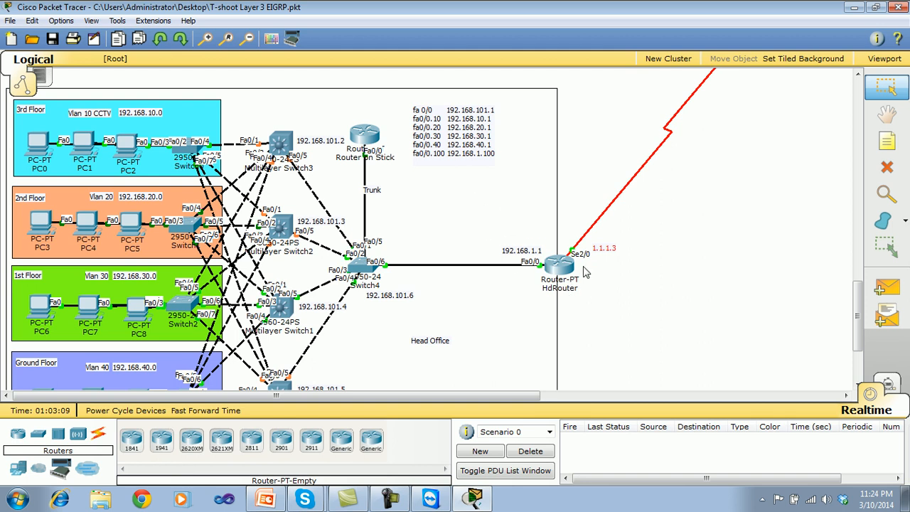
scroll(860, 306, up, 5)
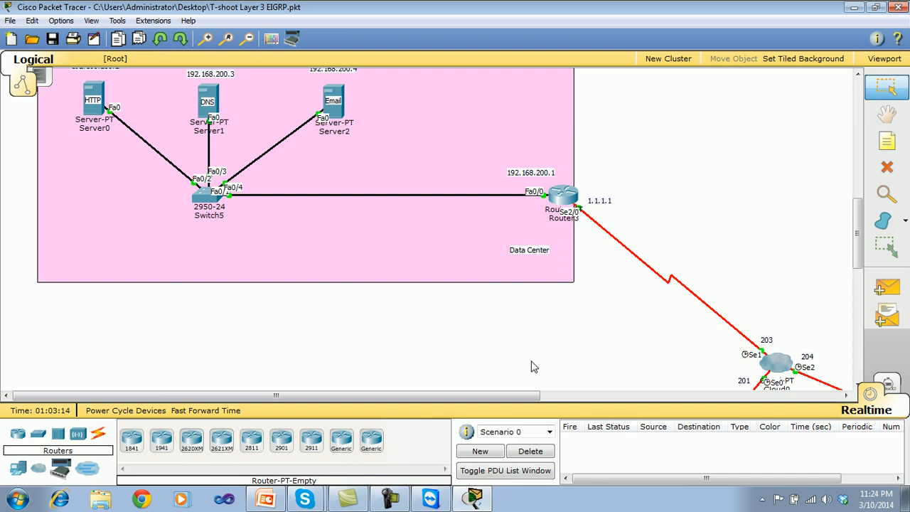
drag(512, 395, 808, 398)
drag(859, 249, 859, 298)
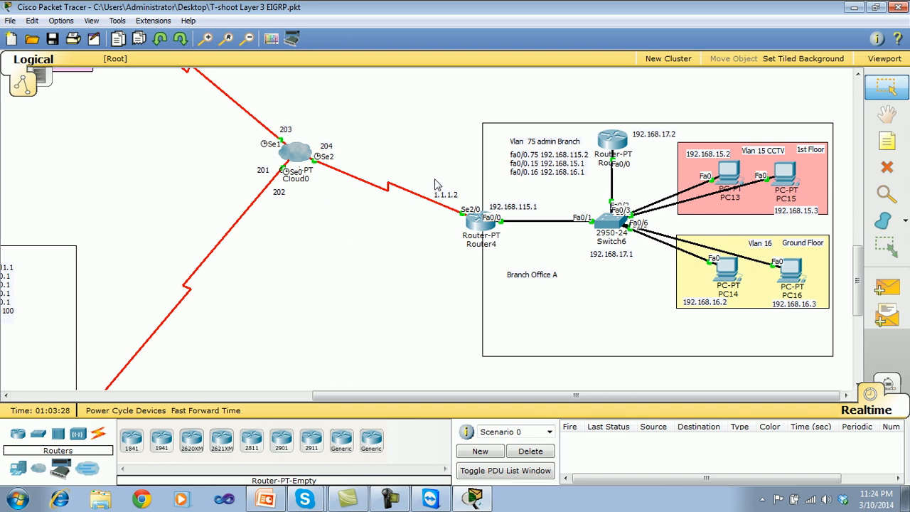
drag(516, 392, 402, 392)
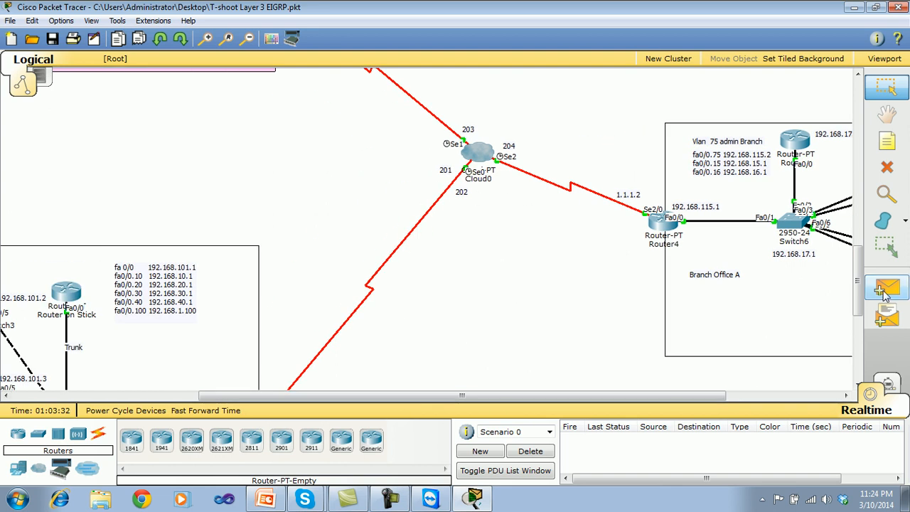
mouse_move(858, 275)
mouse_down()
mouse_move(858, 298)
mouse_move(858, 278)
mouse_move(858, 286)
mouse_up()
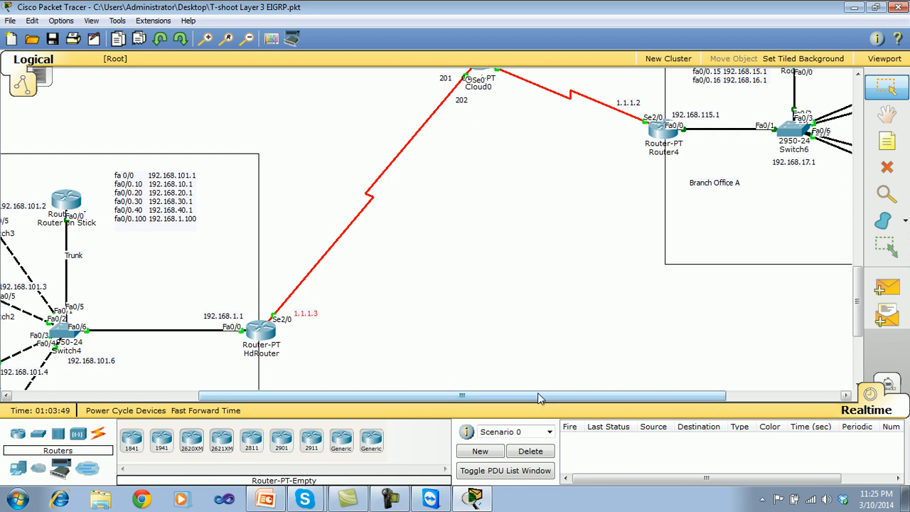
drag(537, 394, 652, 394)
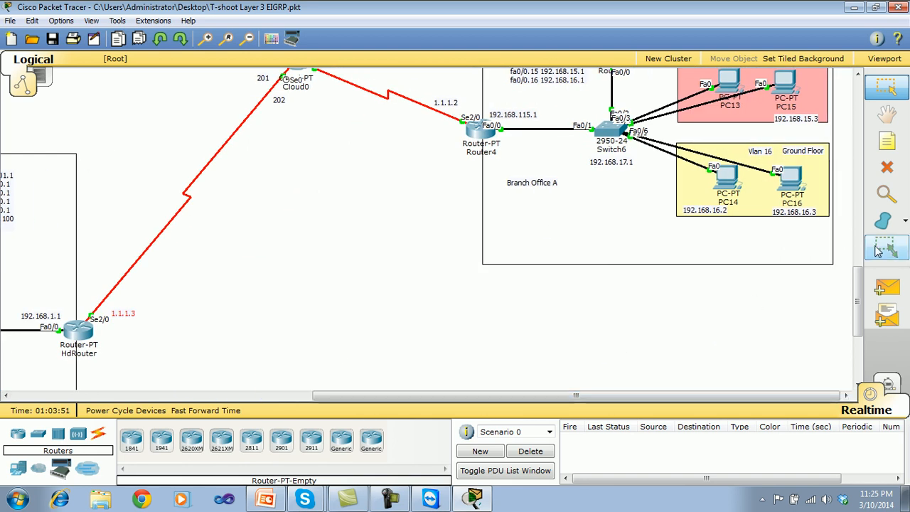
drag(859, 299, 860, 264)
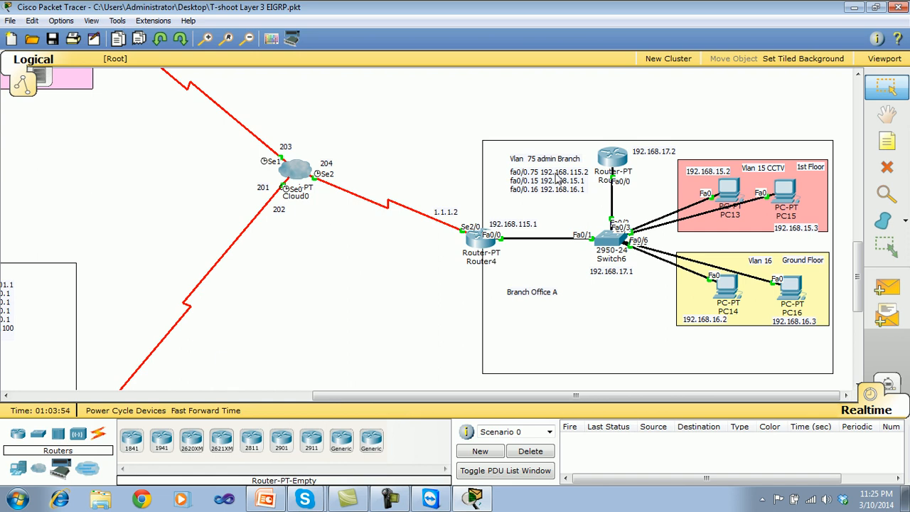
drag(403, 394, 211, 396)
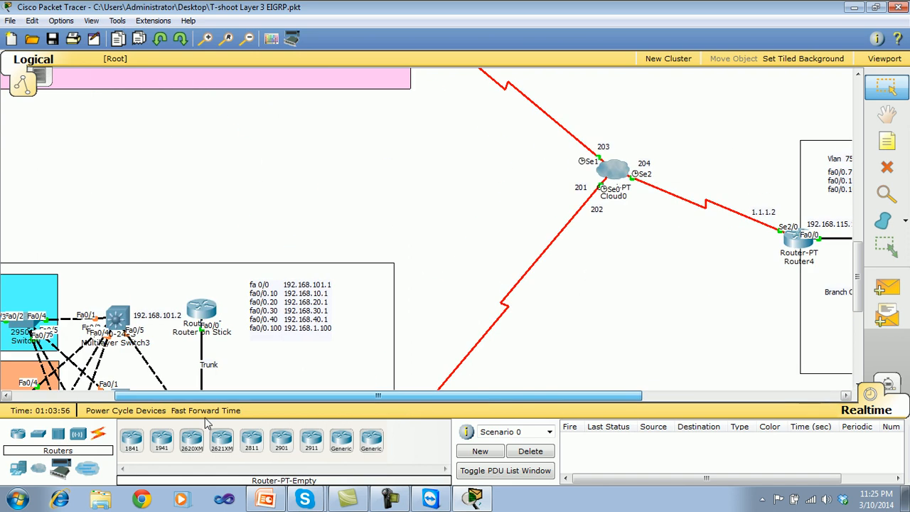
Switch to the PowerPoint presentation, view the "Boss and poor network Admin" slide, and return to the Packet Tracer topology.
click(265, 500)
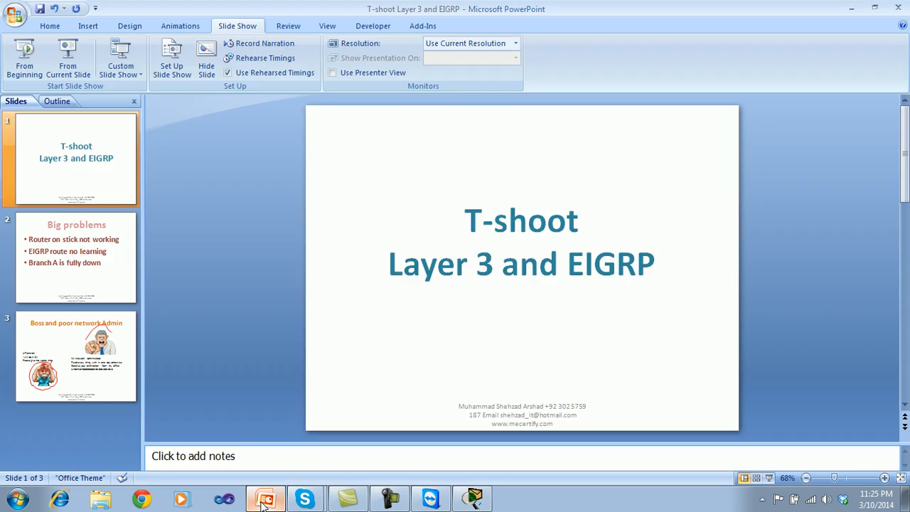
click(78, 355)
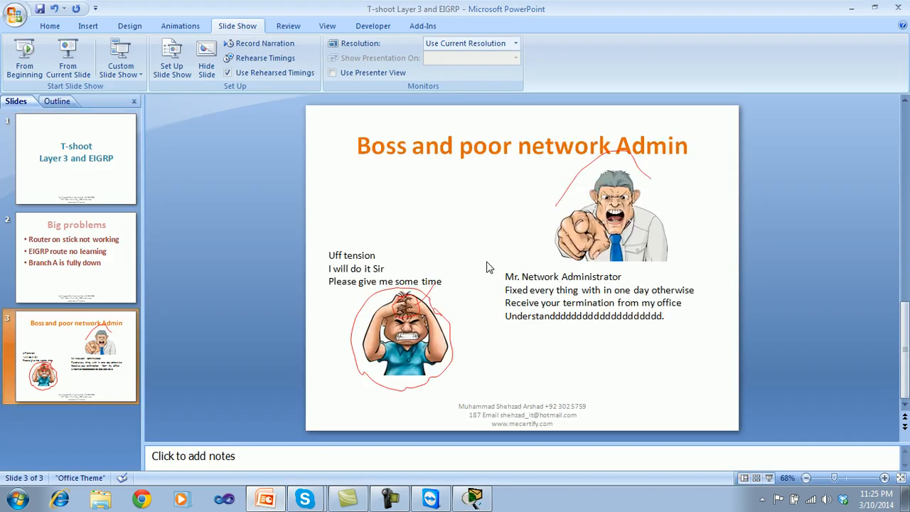
click(616, 216)
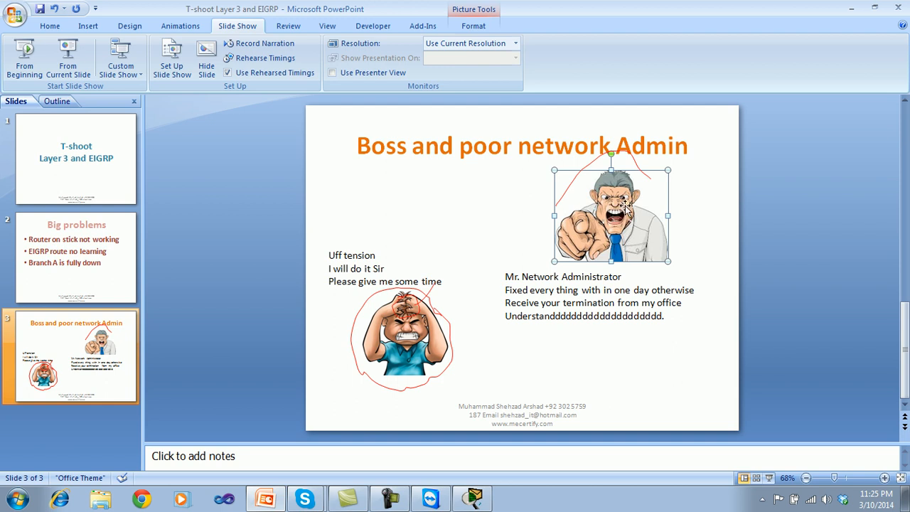
click(851, 9)
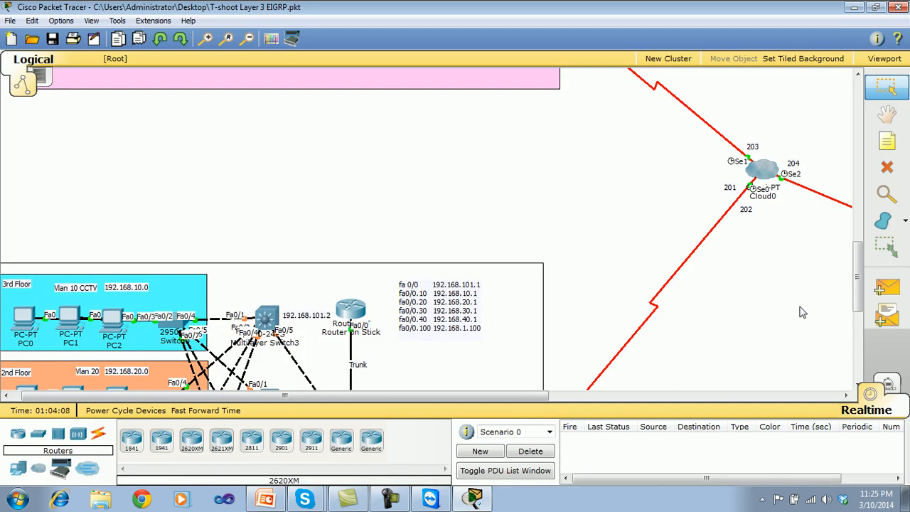